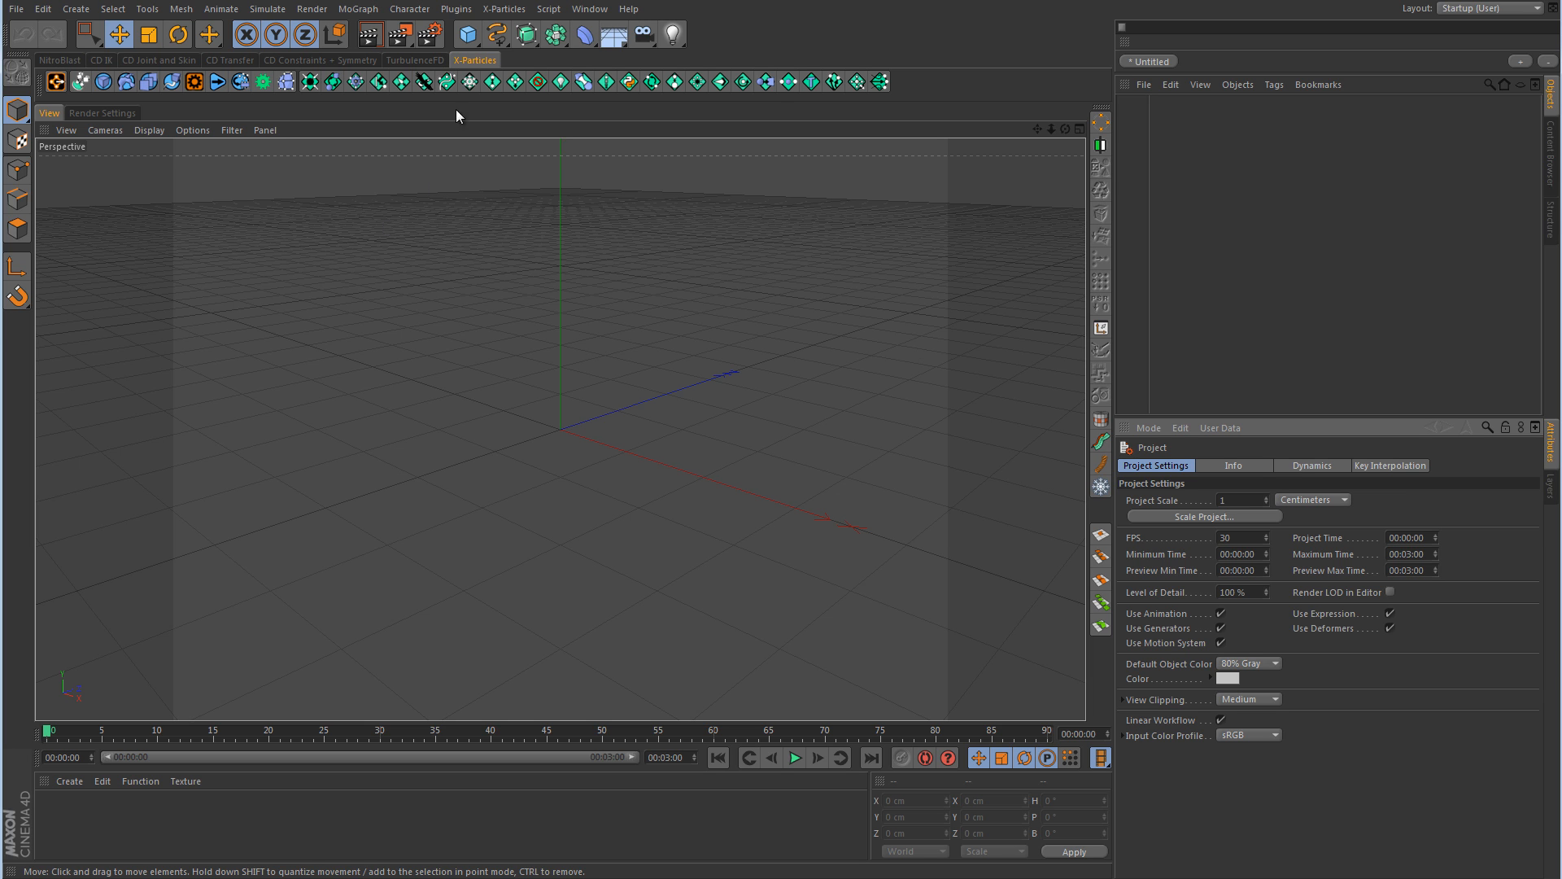
- Add a cube and stretch its height in the front view into a column about 1804 cm tall
left_click(470, 36)
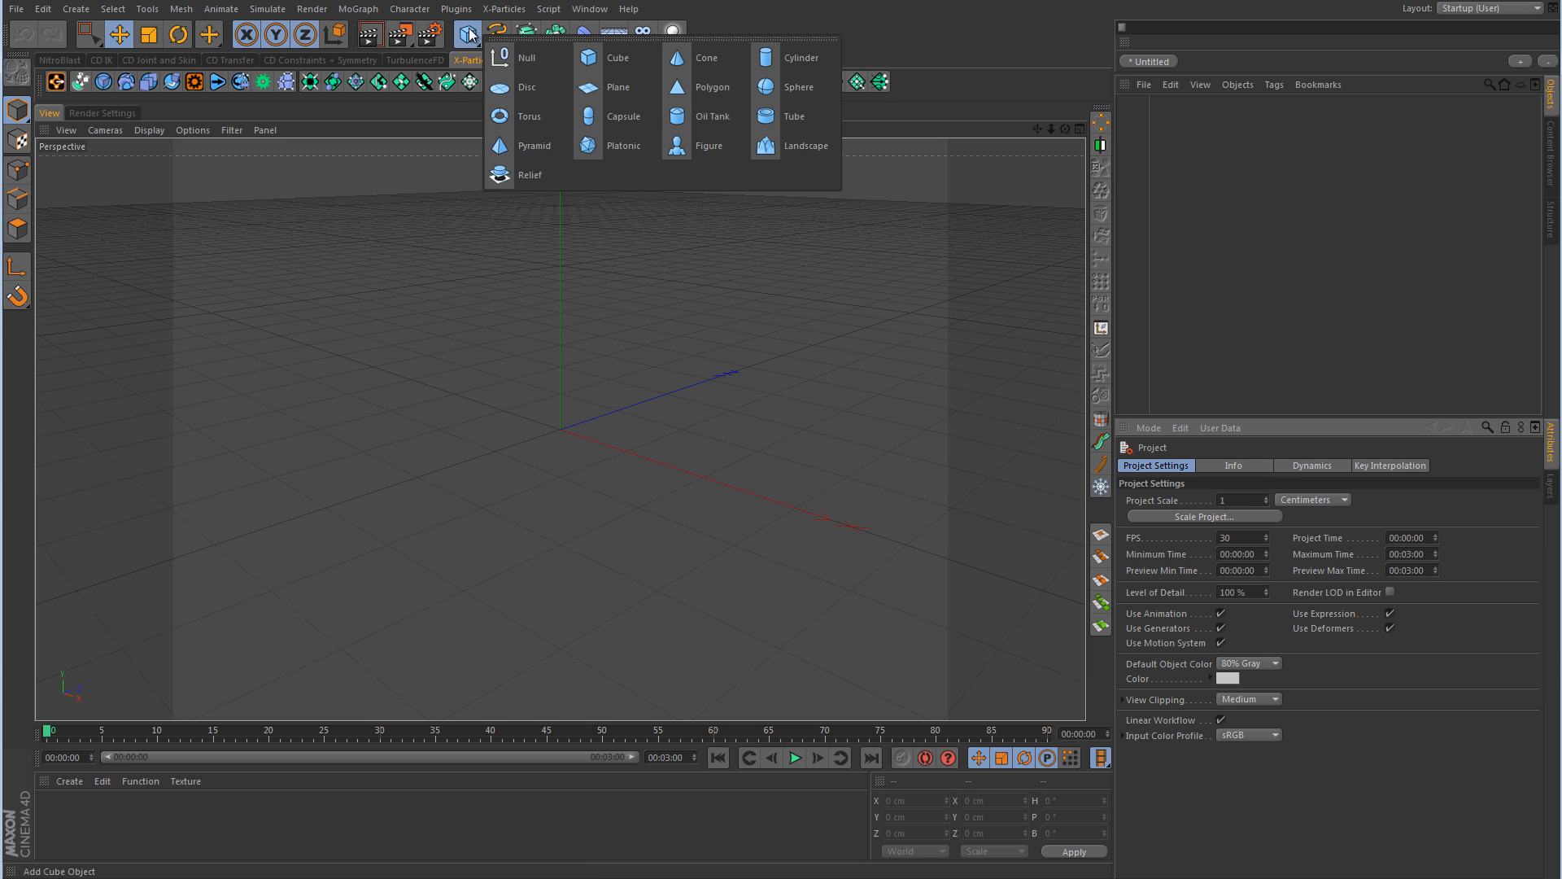
left_click(631, 59)
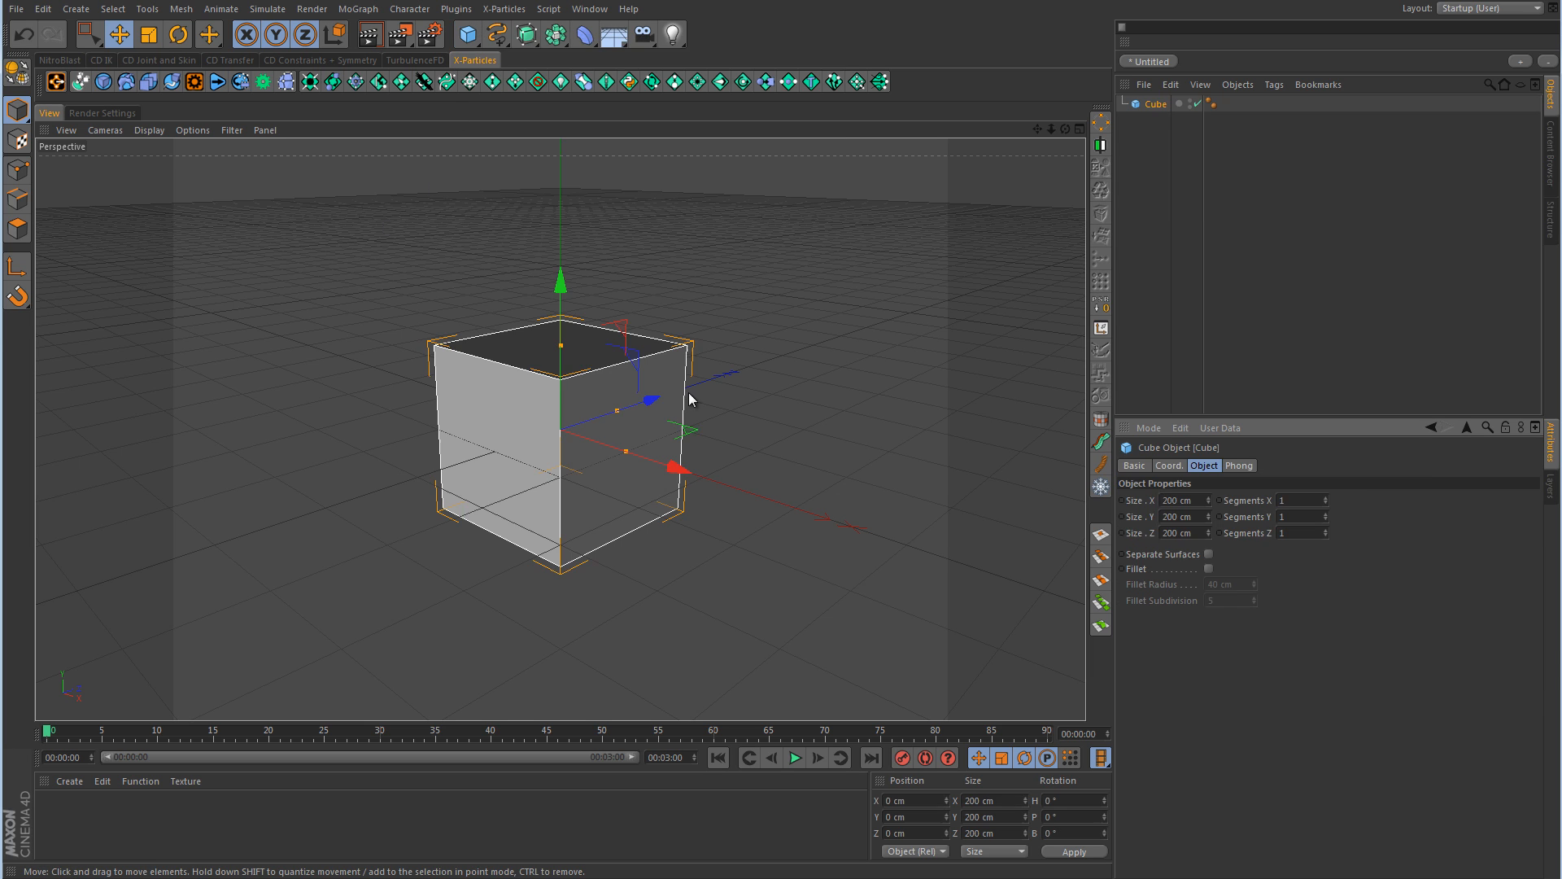
middle_click(752, 525)
middle_click(752, 591)
scroll(688, 538, "down", 4)
scroll(656, 500, "up", 1)
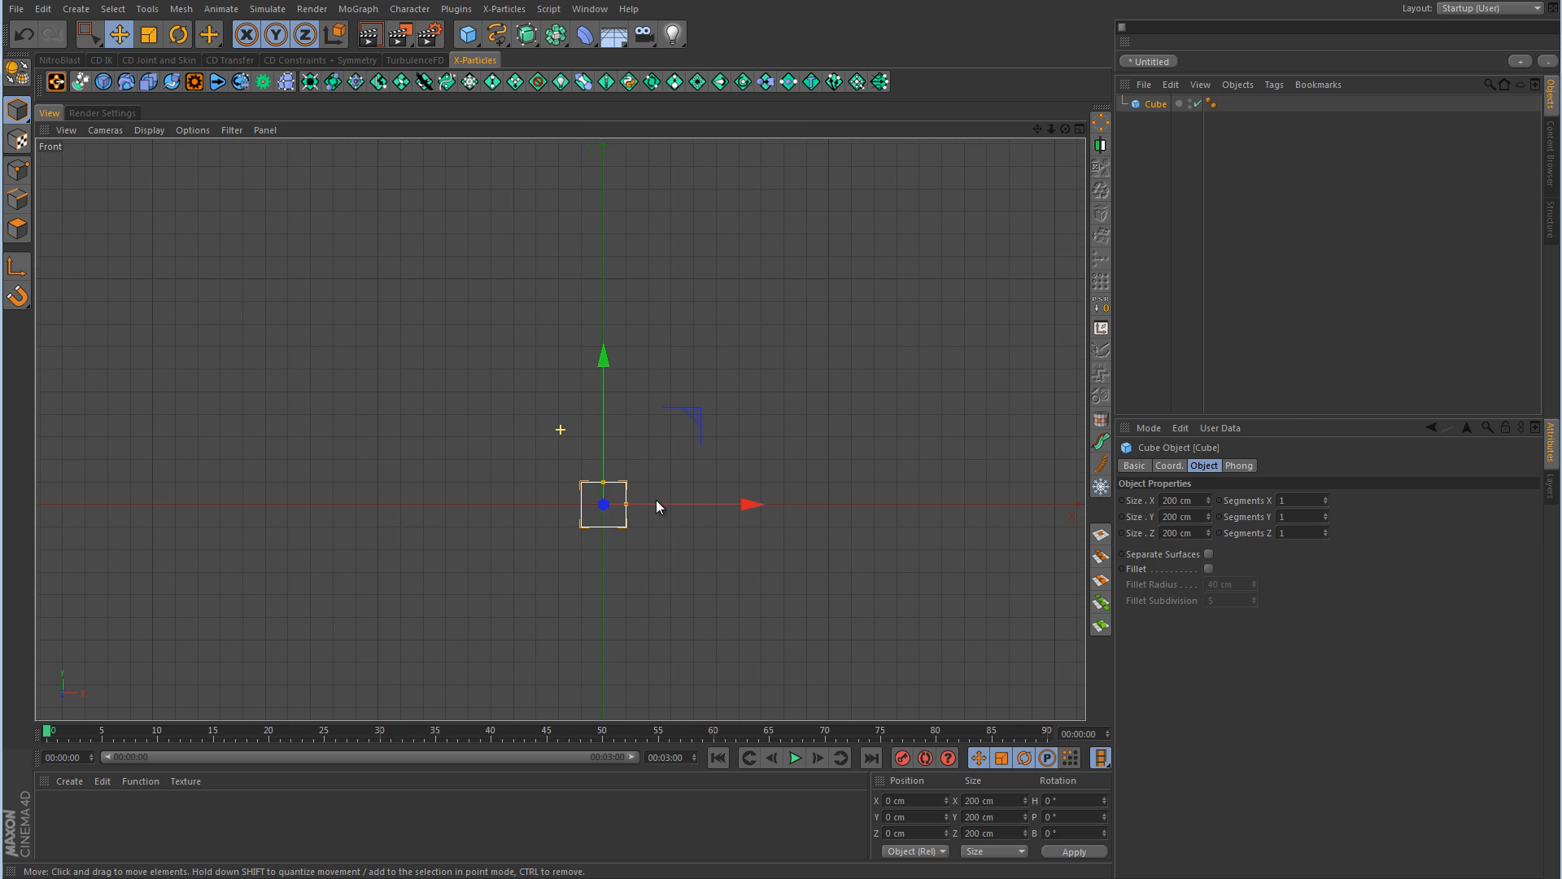
left_click_drag(603, 482, 603, 306)
middle_click(729, 384)
middle_click(437, 382)
scroll(691, 405, "down", 3)
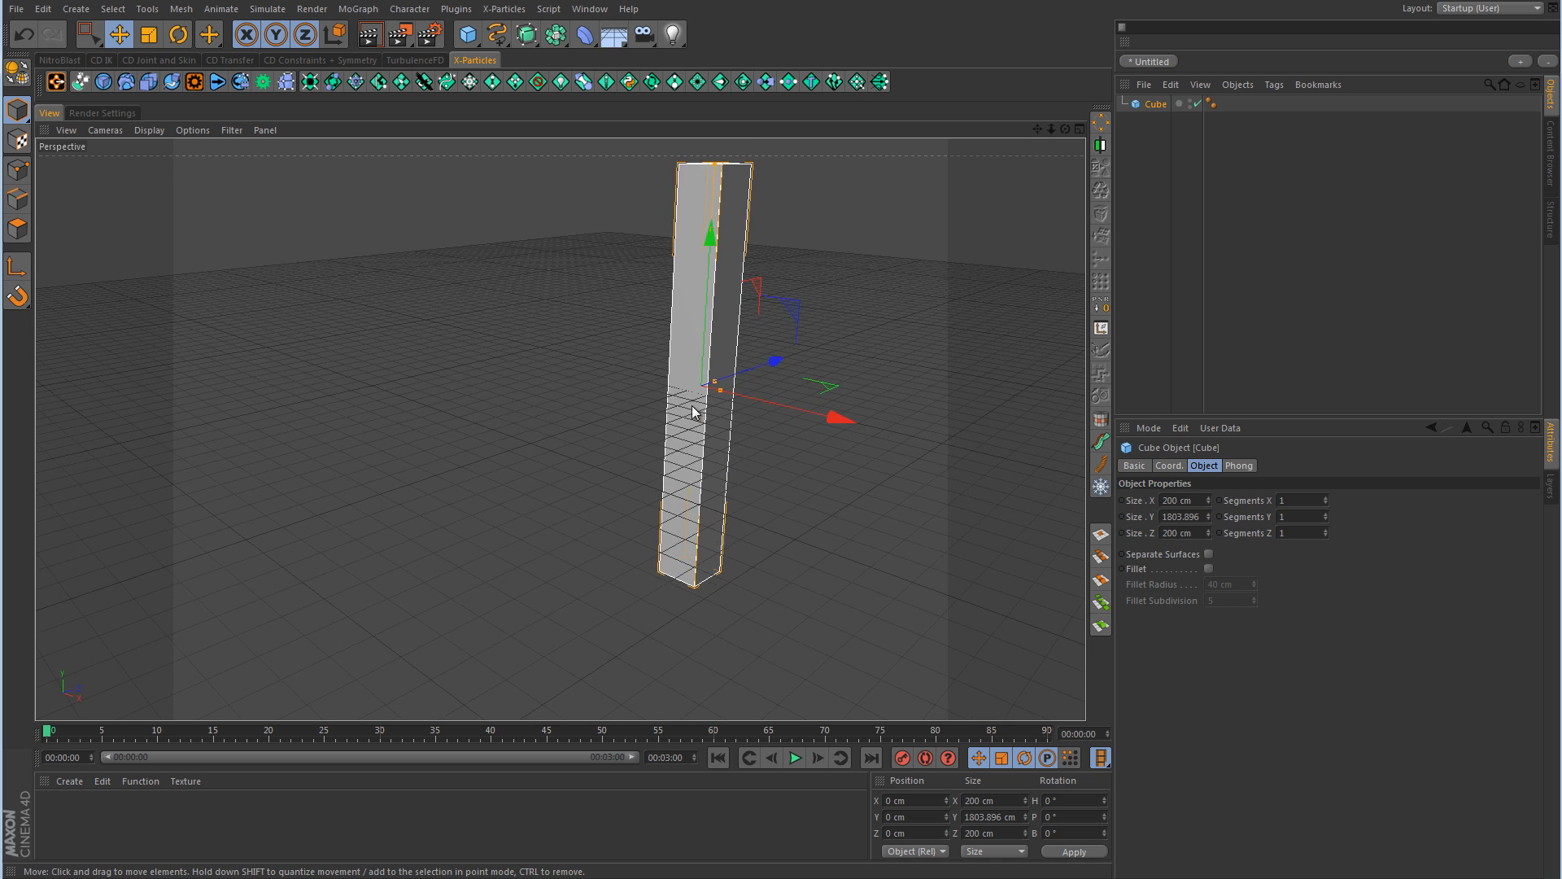
middle_click_drag(692, 406, 488, 466, "alt")
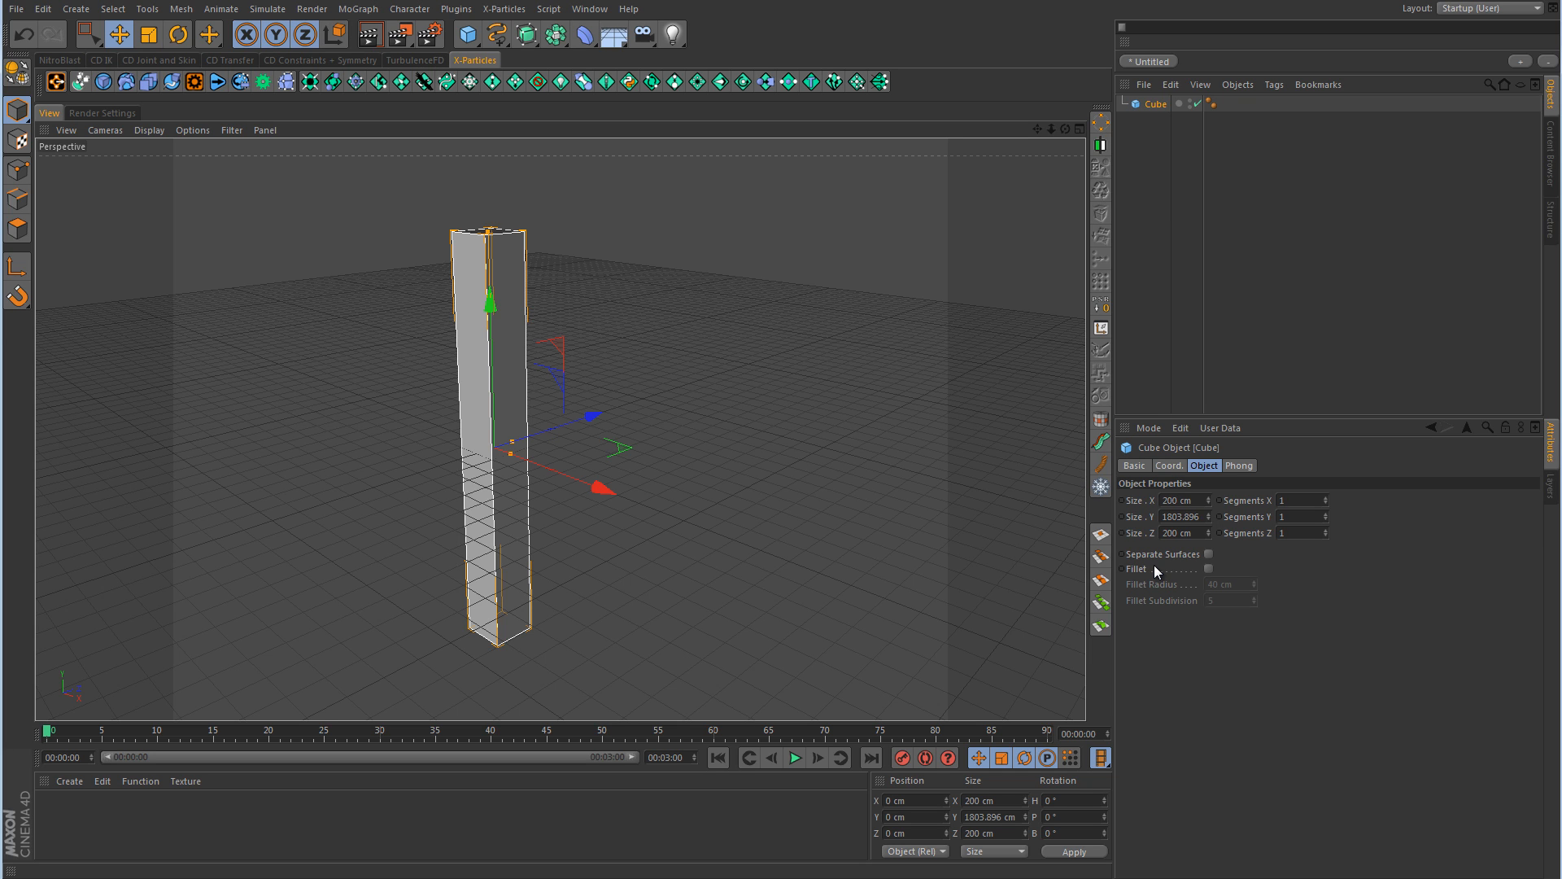
- Enable the cube's fillet with a 5 cm radius and 5 subdivisions
left_click(1209, 569)
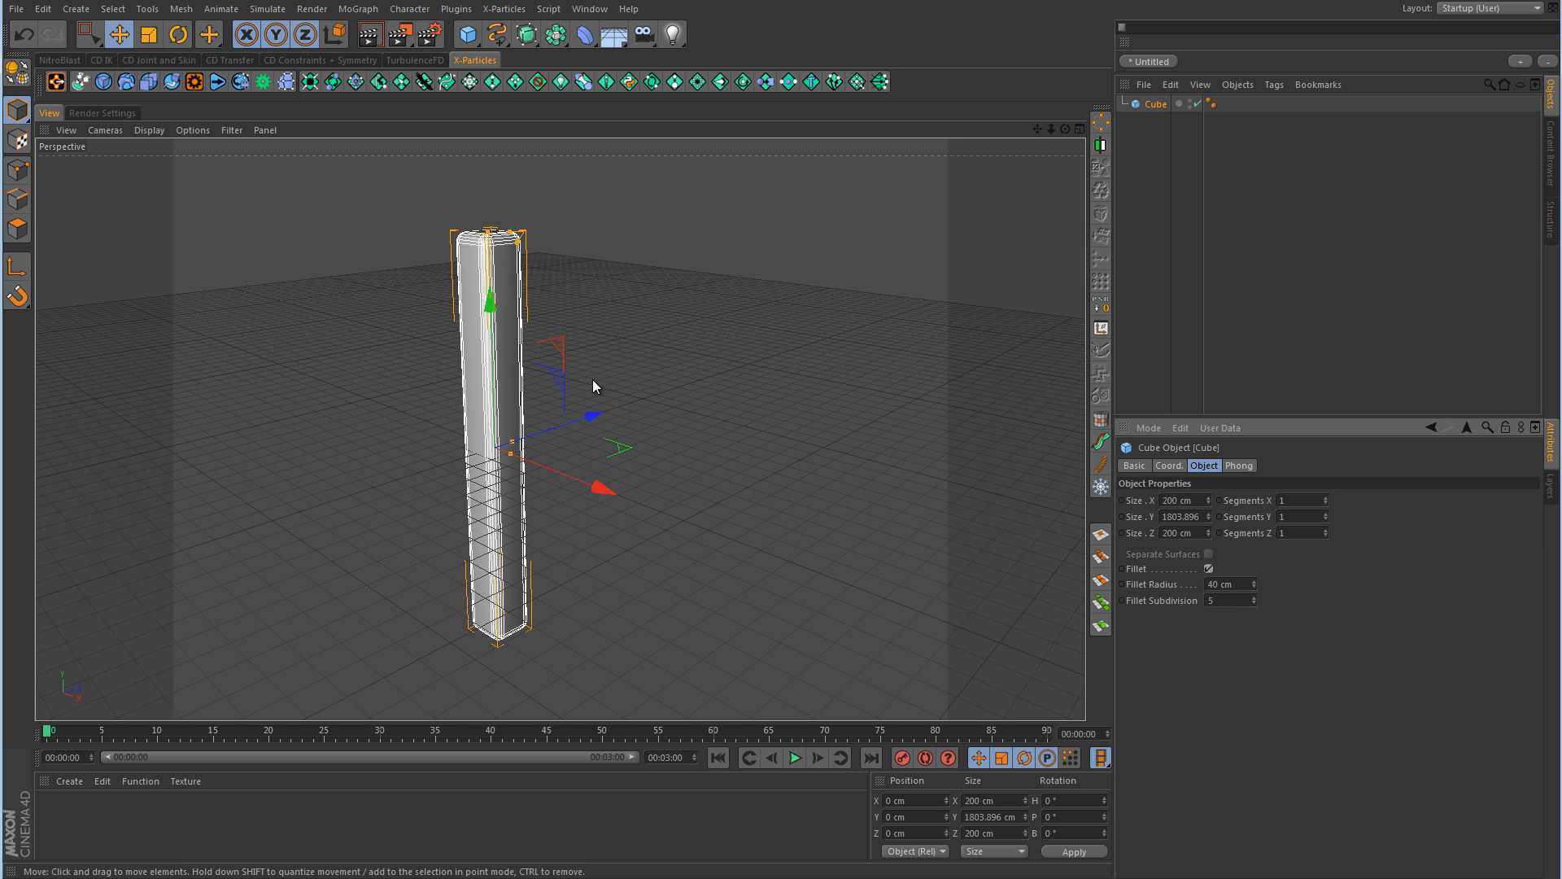
left_click_drag(518, 353, 527, 419, "alt")
right_click_drag(488, 292, 722, 287, "alt")
middle_click_drag(723, 286, 744, 382, "alt")
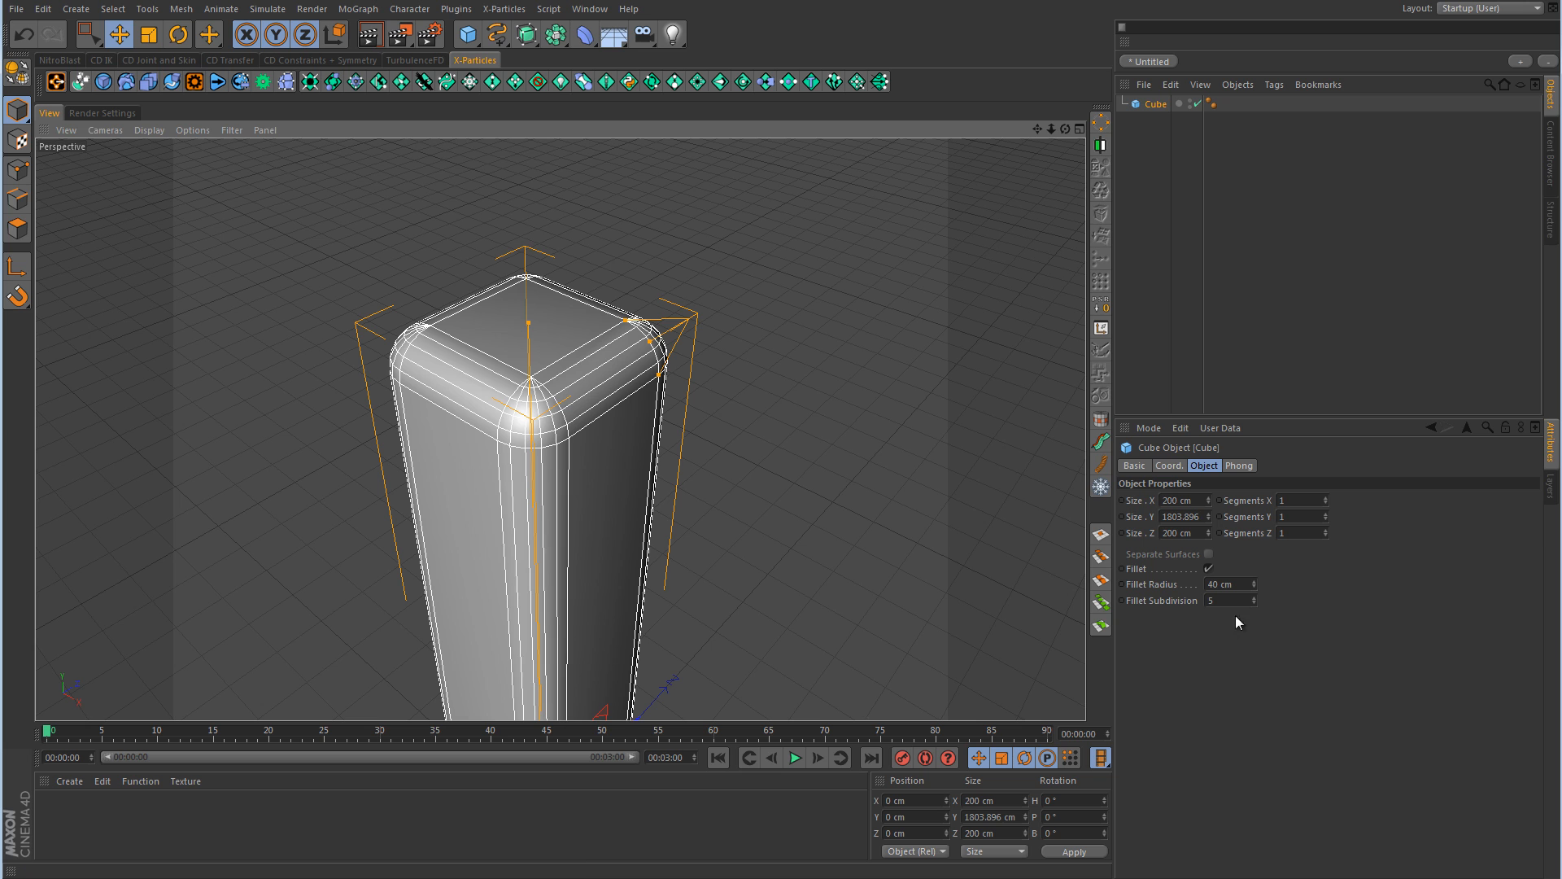
left_click(1253, 602)
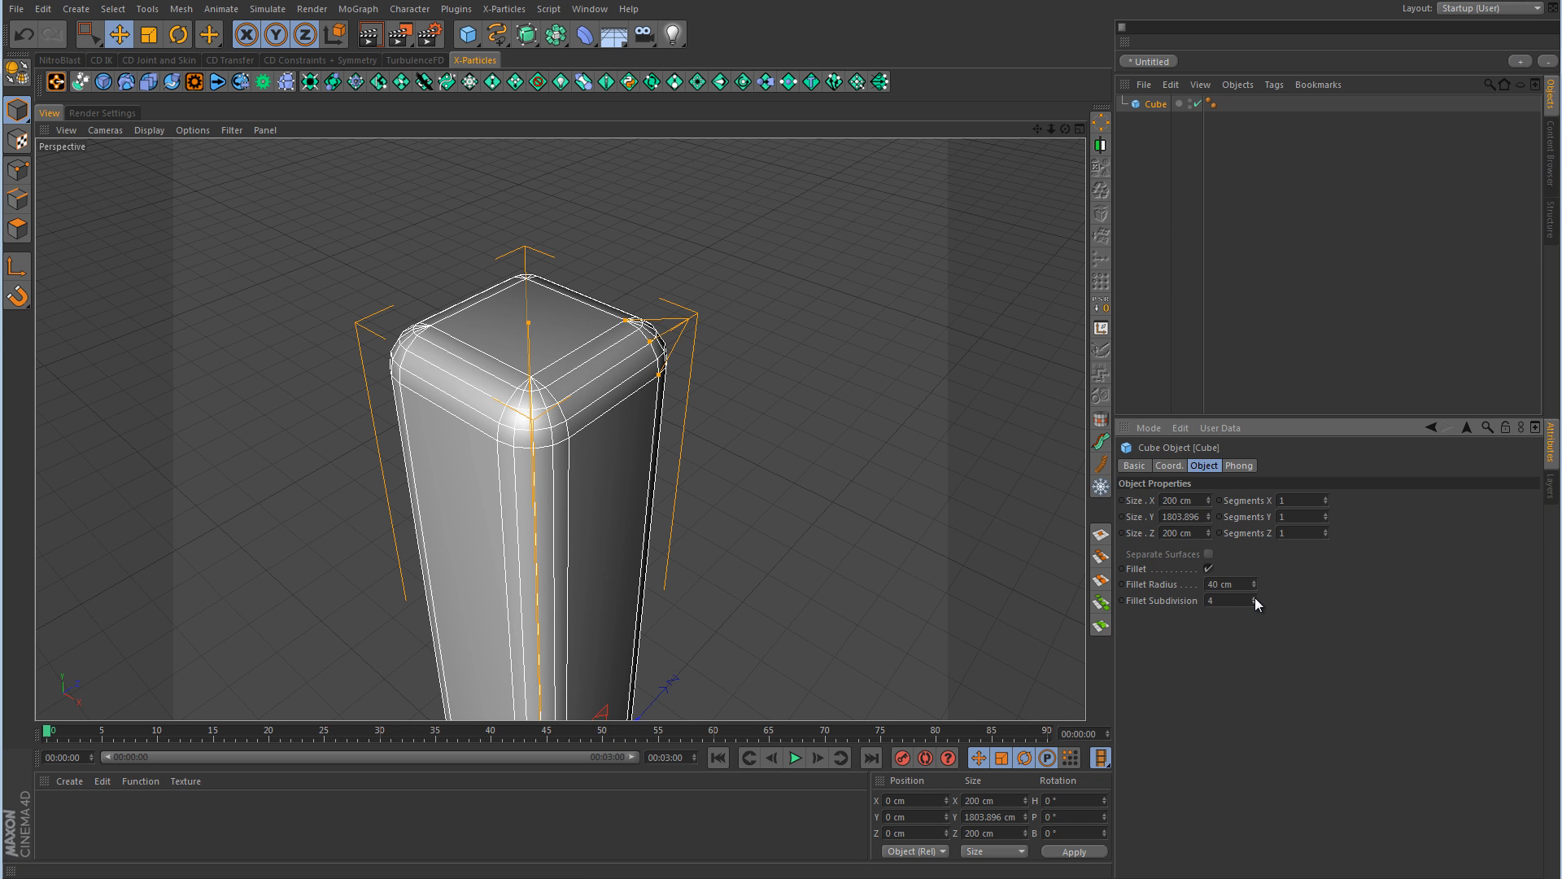
left_click(1254, 597)
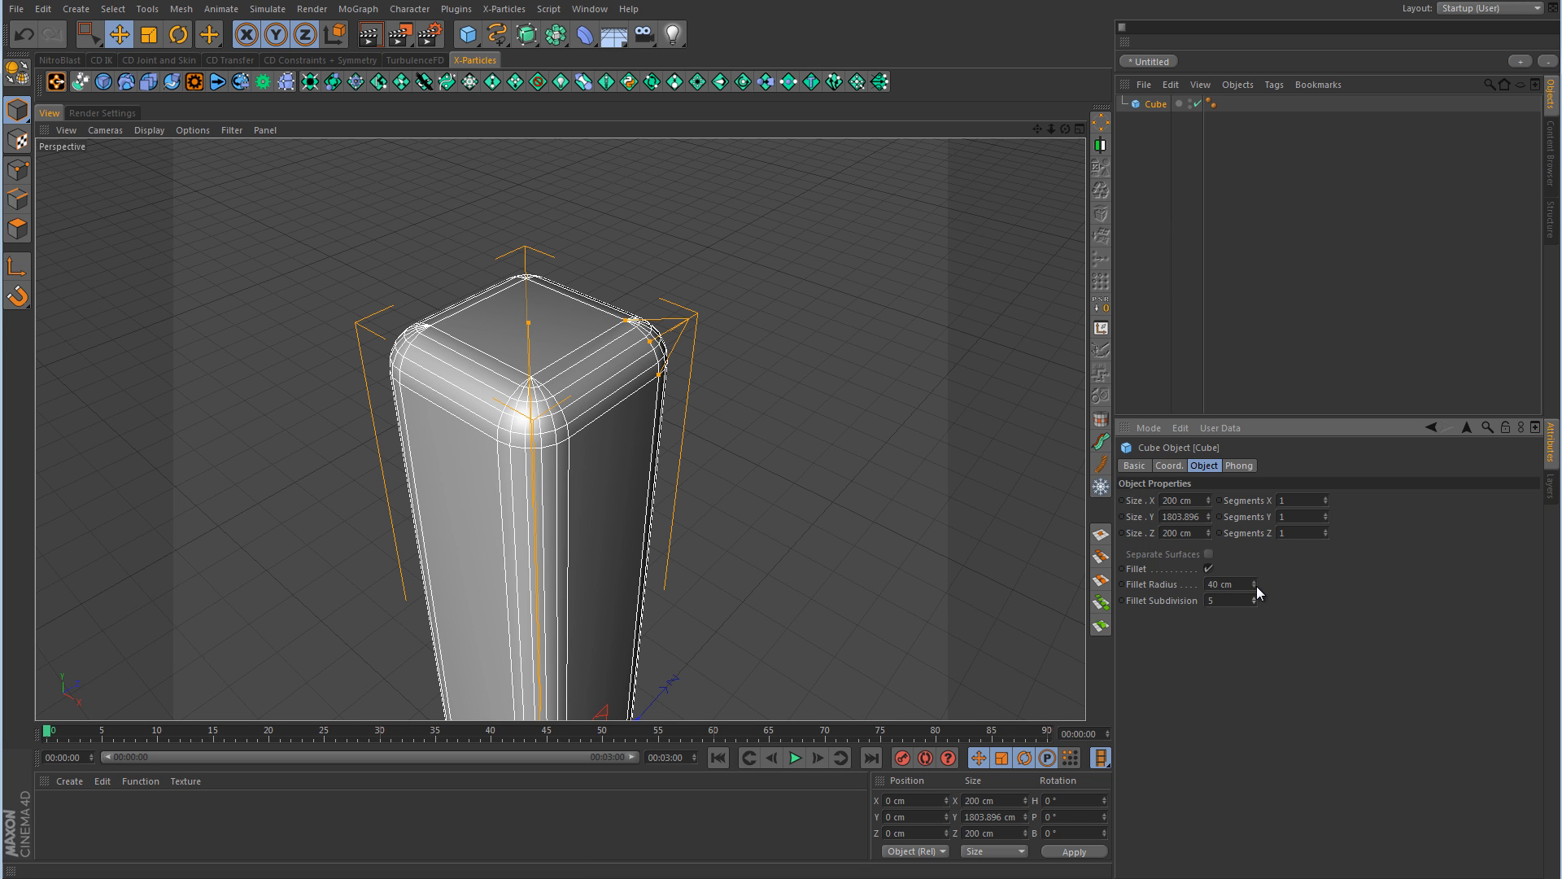
left_click_drag(1256, 586, 1254, 583)
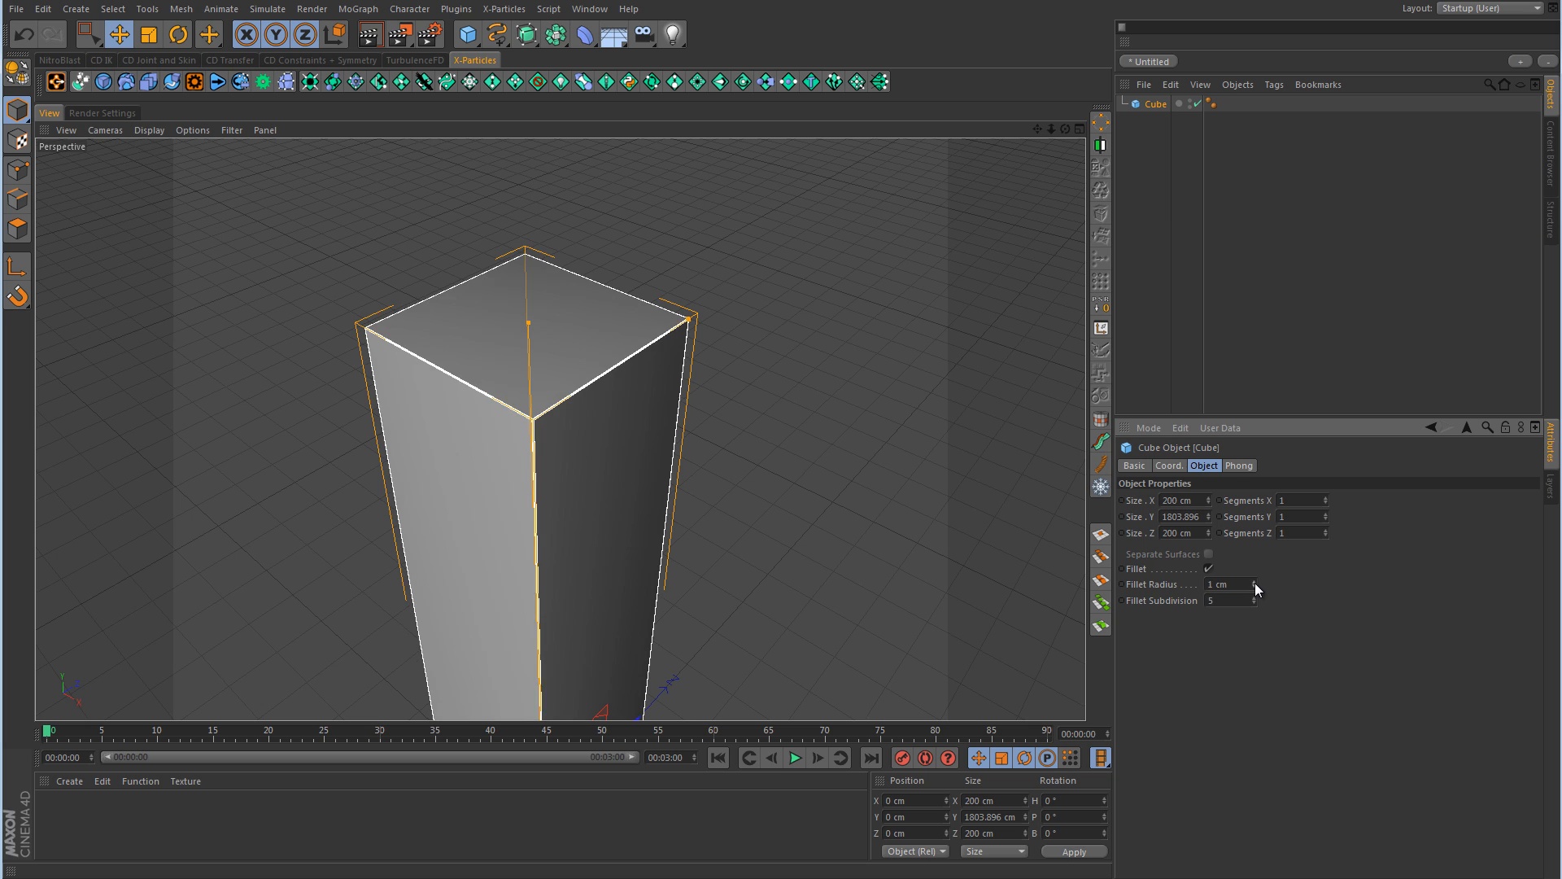
left_click(1318, 331)
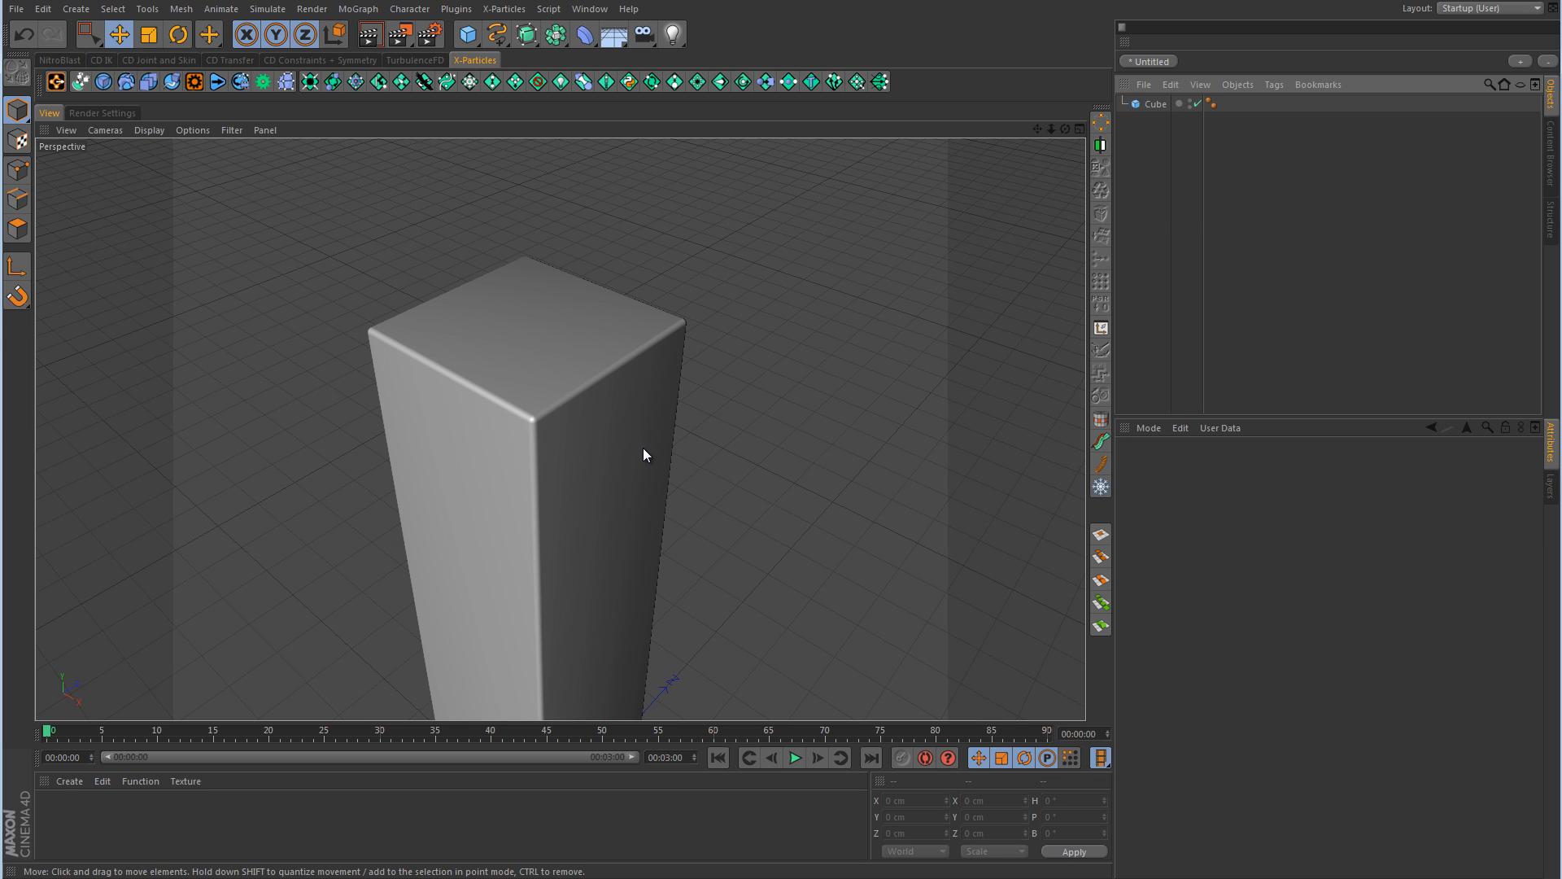
left_click(1156, 104)
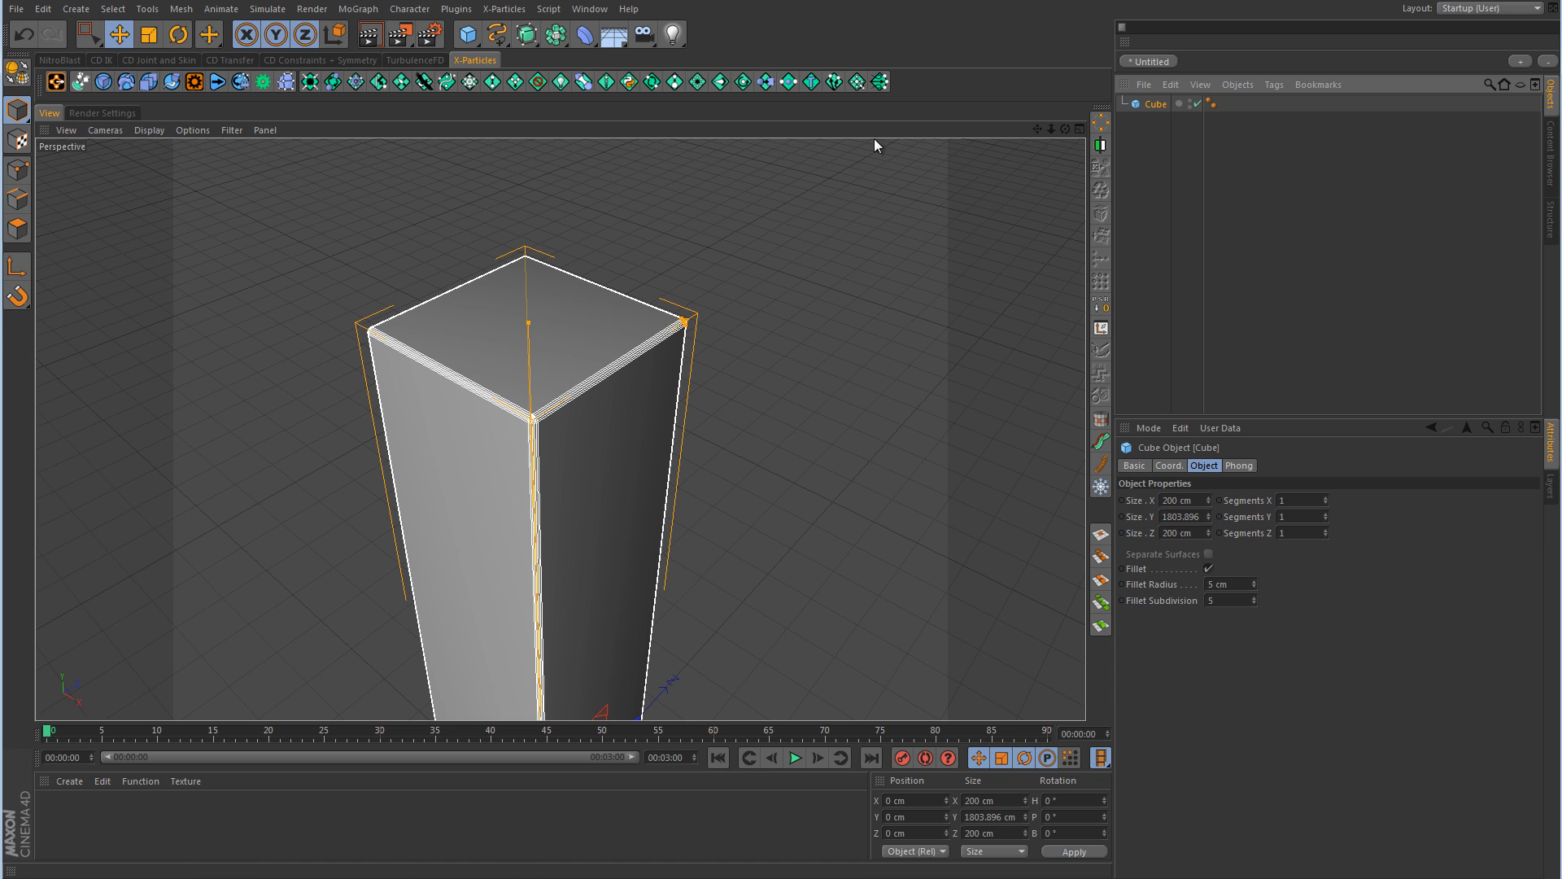
- Try converting the filleted column to an editable polygon object, and undo back to the unfilleted parametric cube
left_click(17, 75)
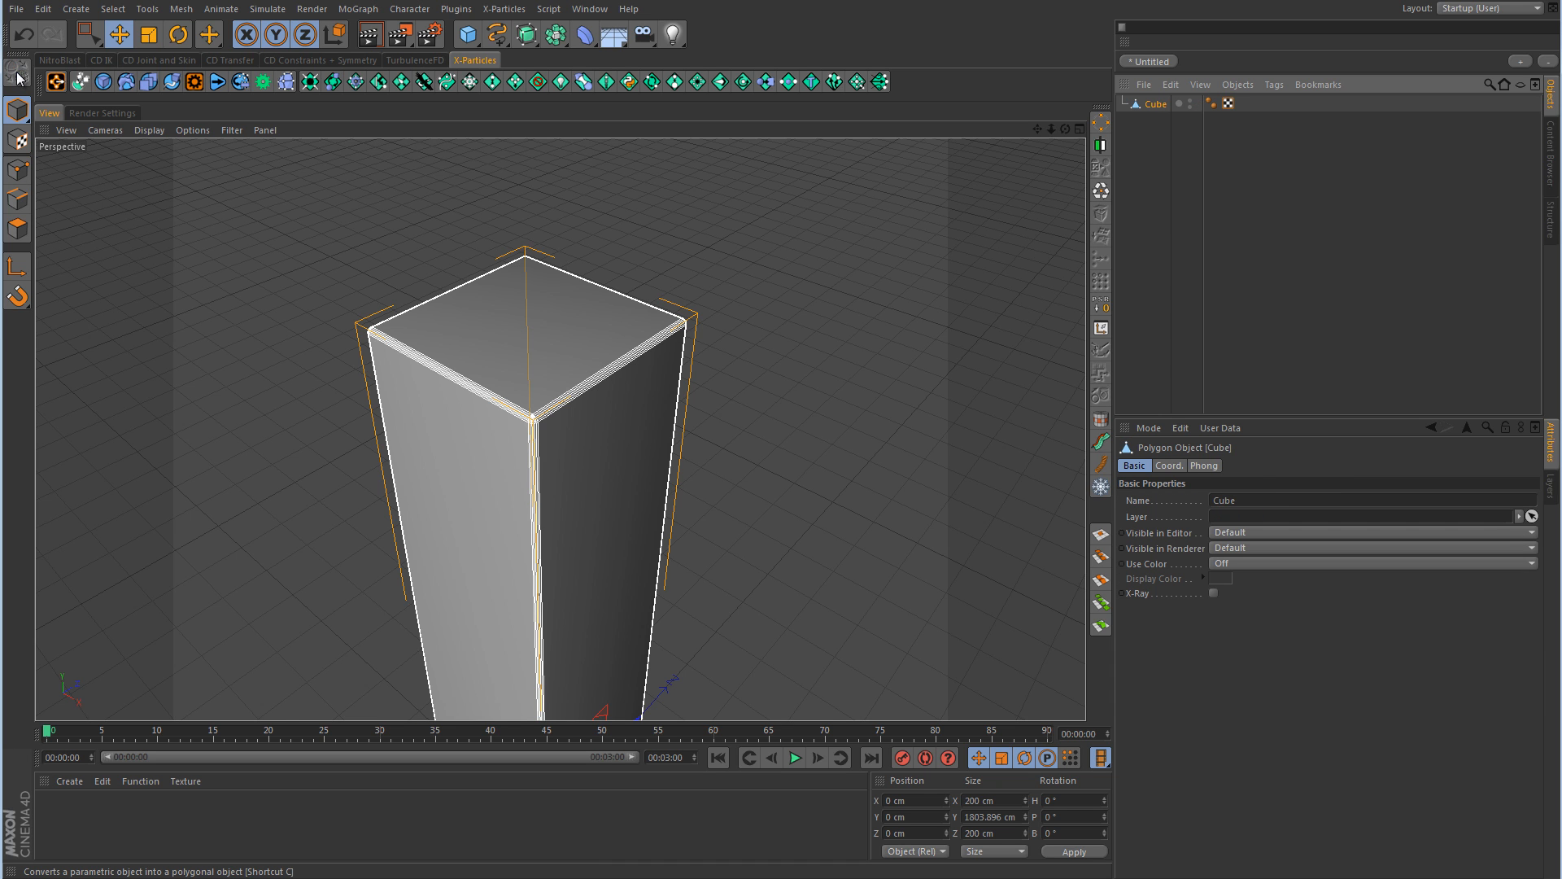
left_click(17, 169)
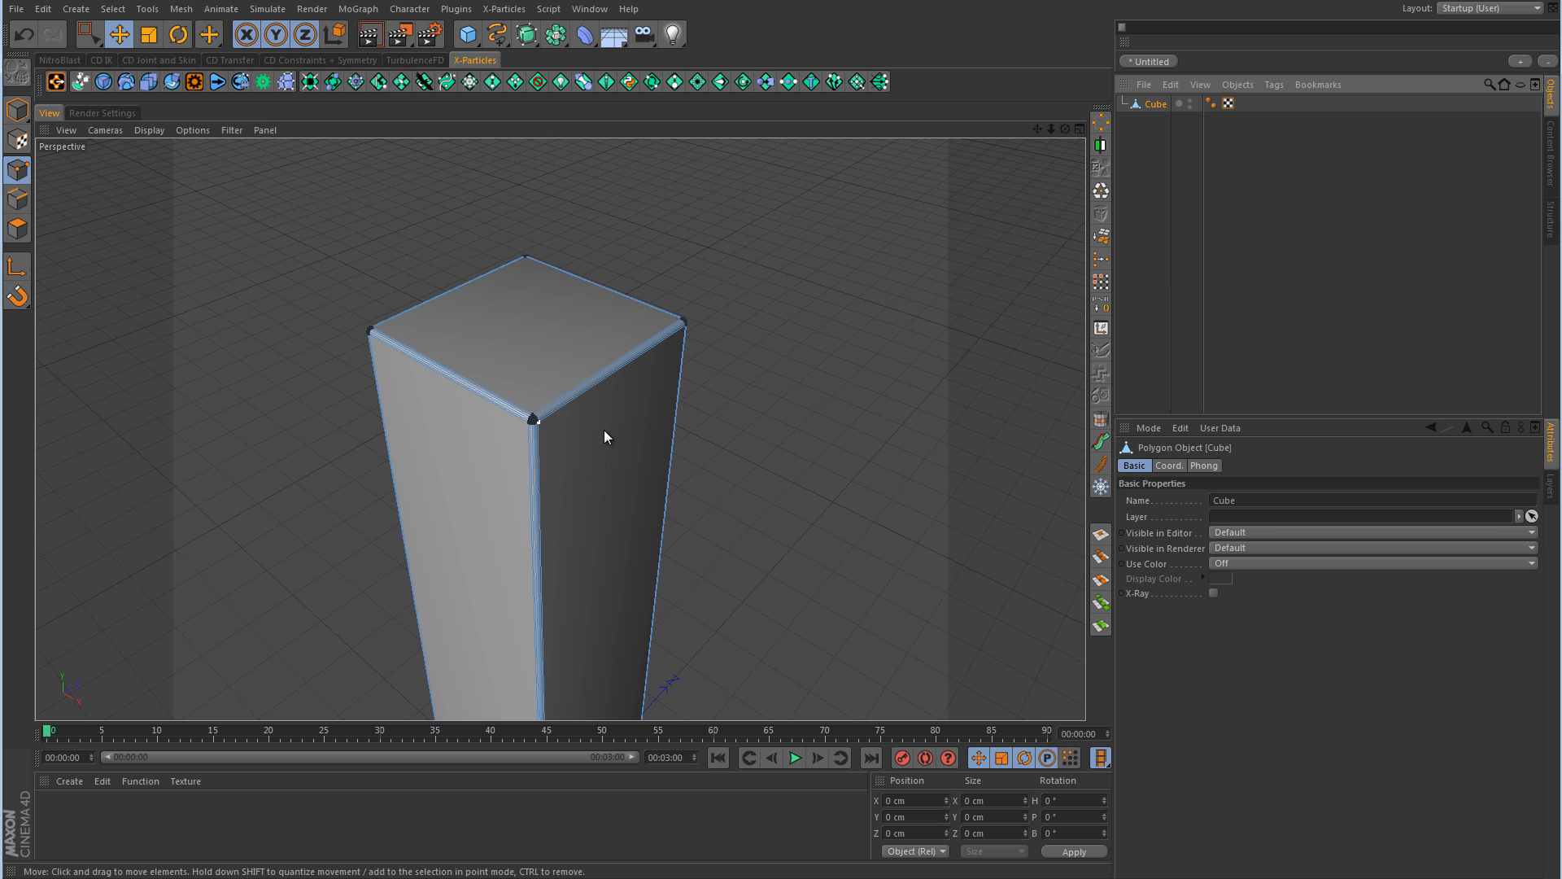
key("ctrl+z")
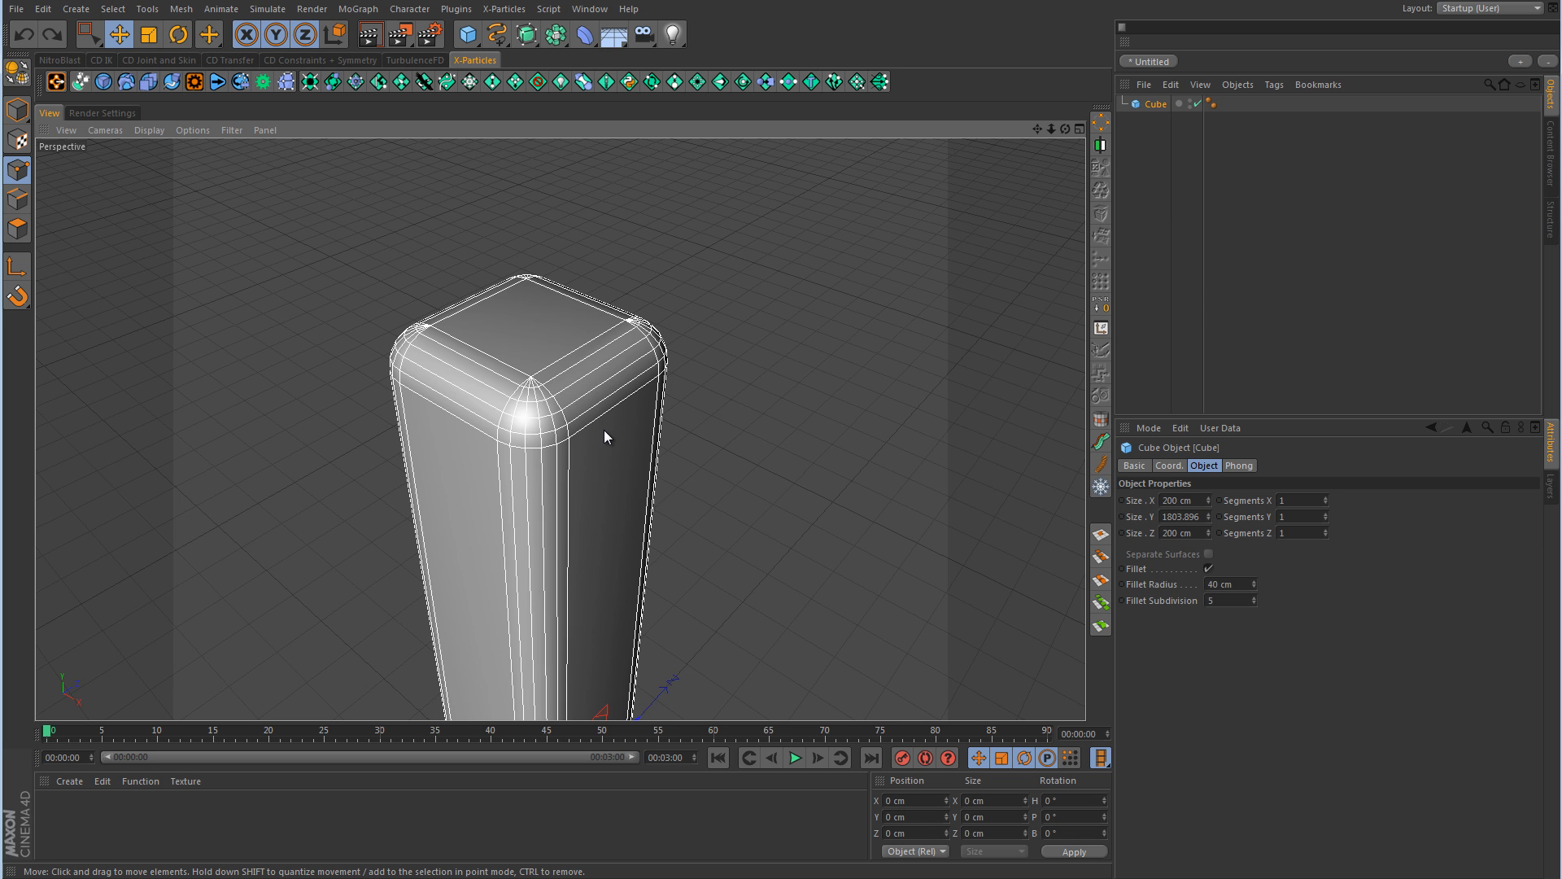
key("ctrl+z")
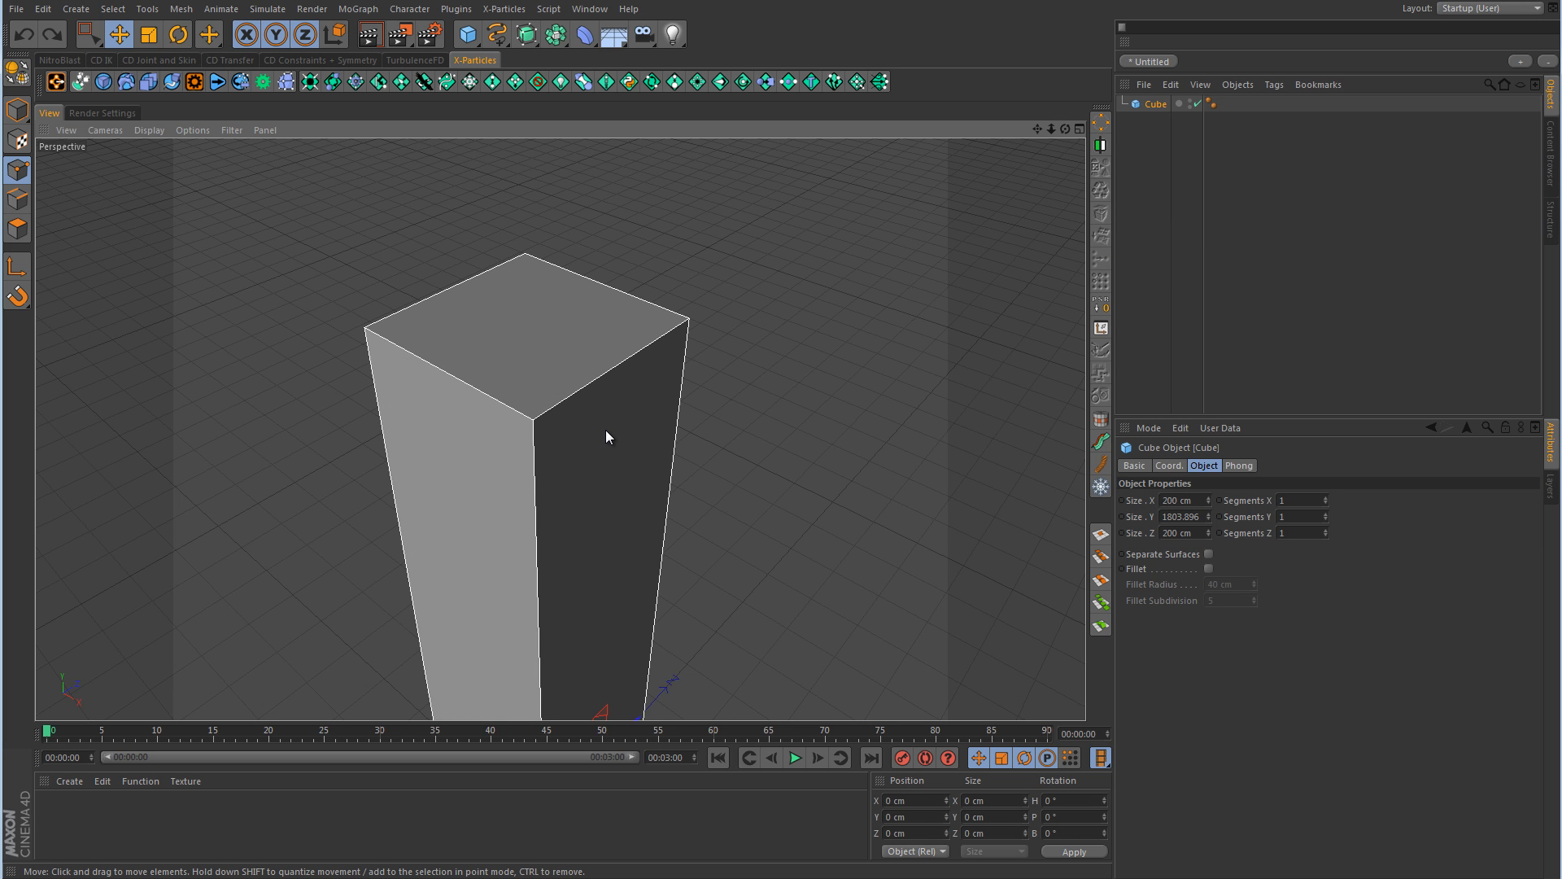
- Enable the column's fillet with a radius of 5 cm, and deselect the column
scroll(602, 421, "up", 8)
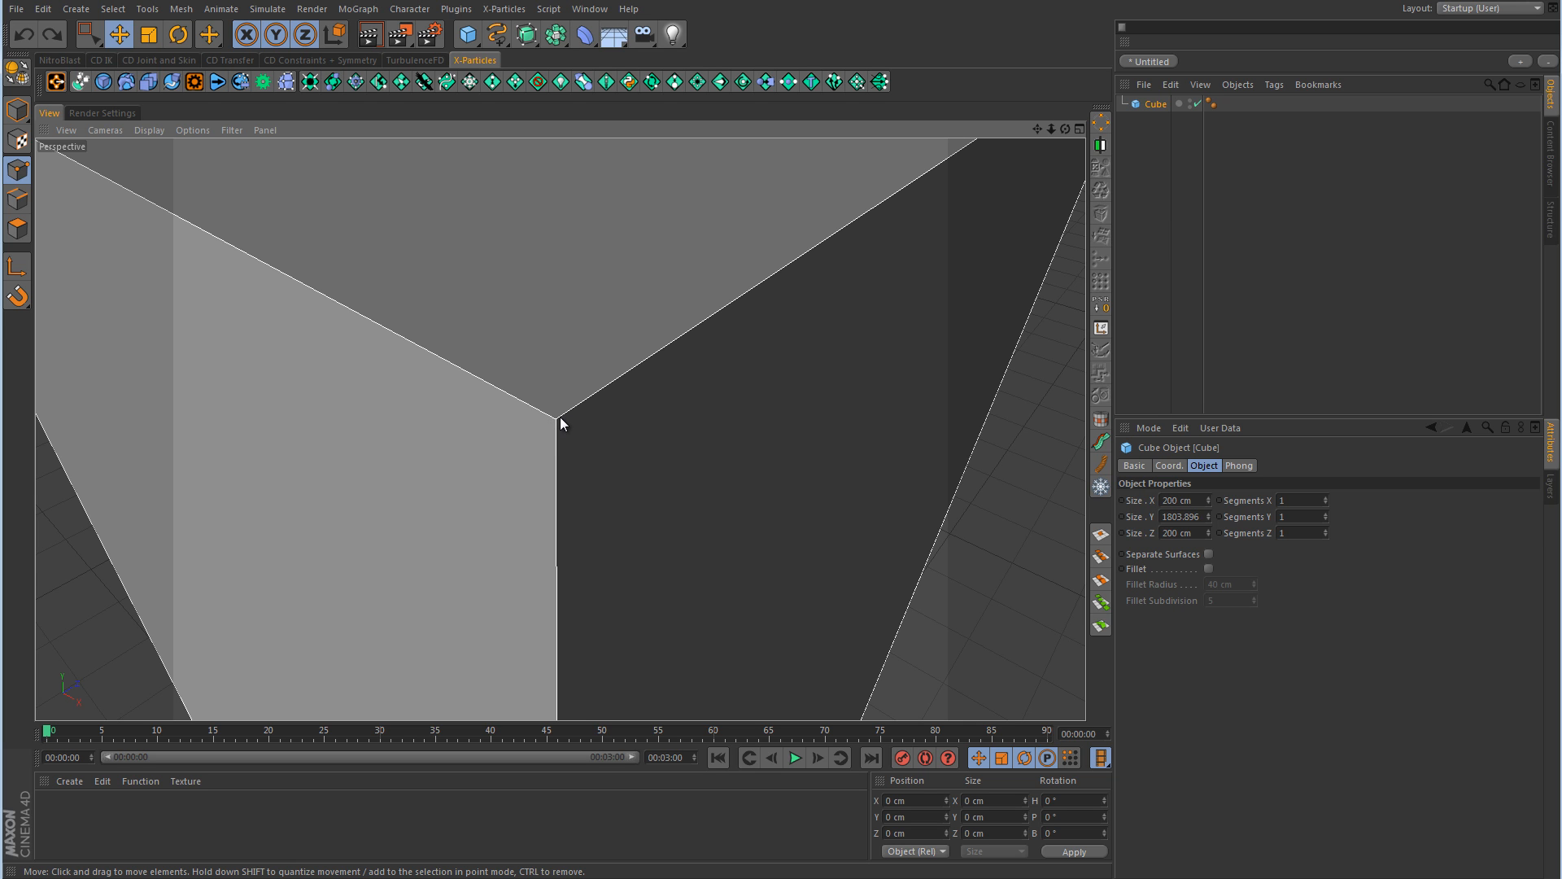
mouse_move(560, 417)
right_mouse_down("alt")
mouse_move(584, 420)
mouse_move(571, 418)
right_mouse_up("alt")
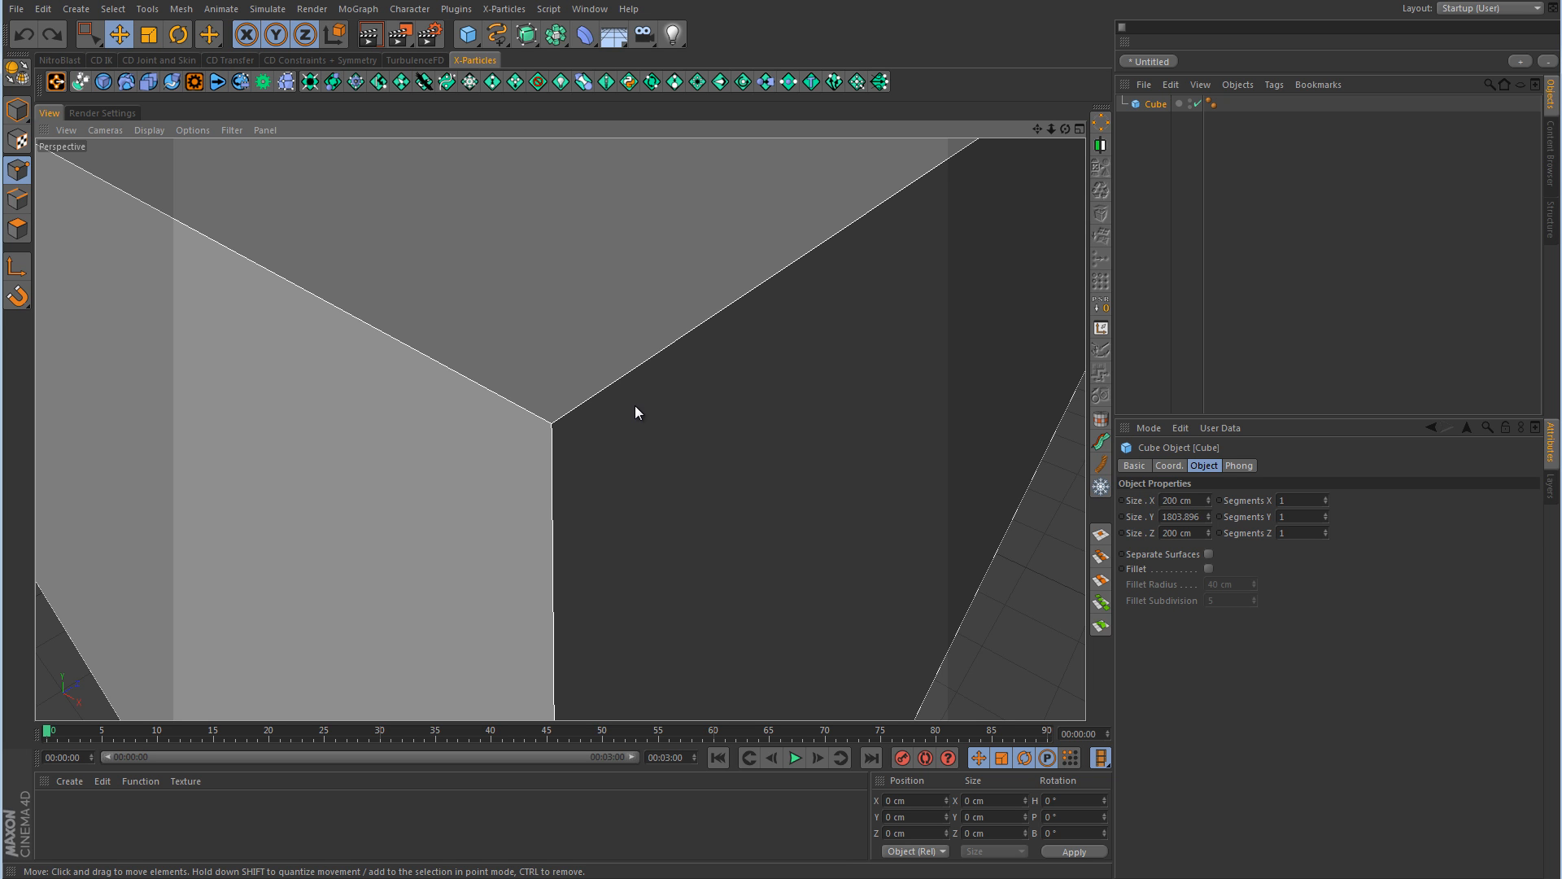
left_click(1208, 568)
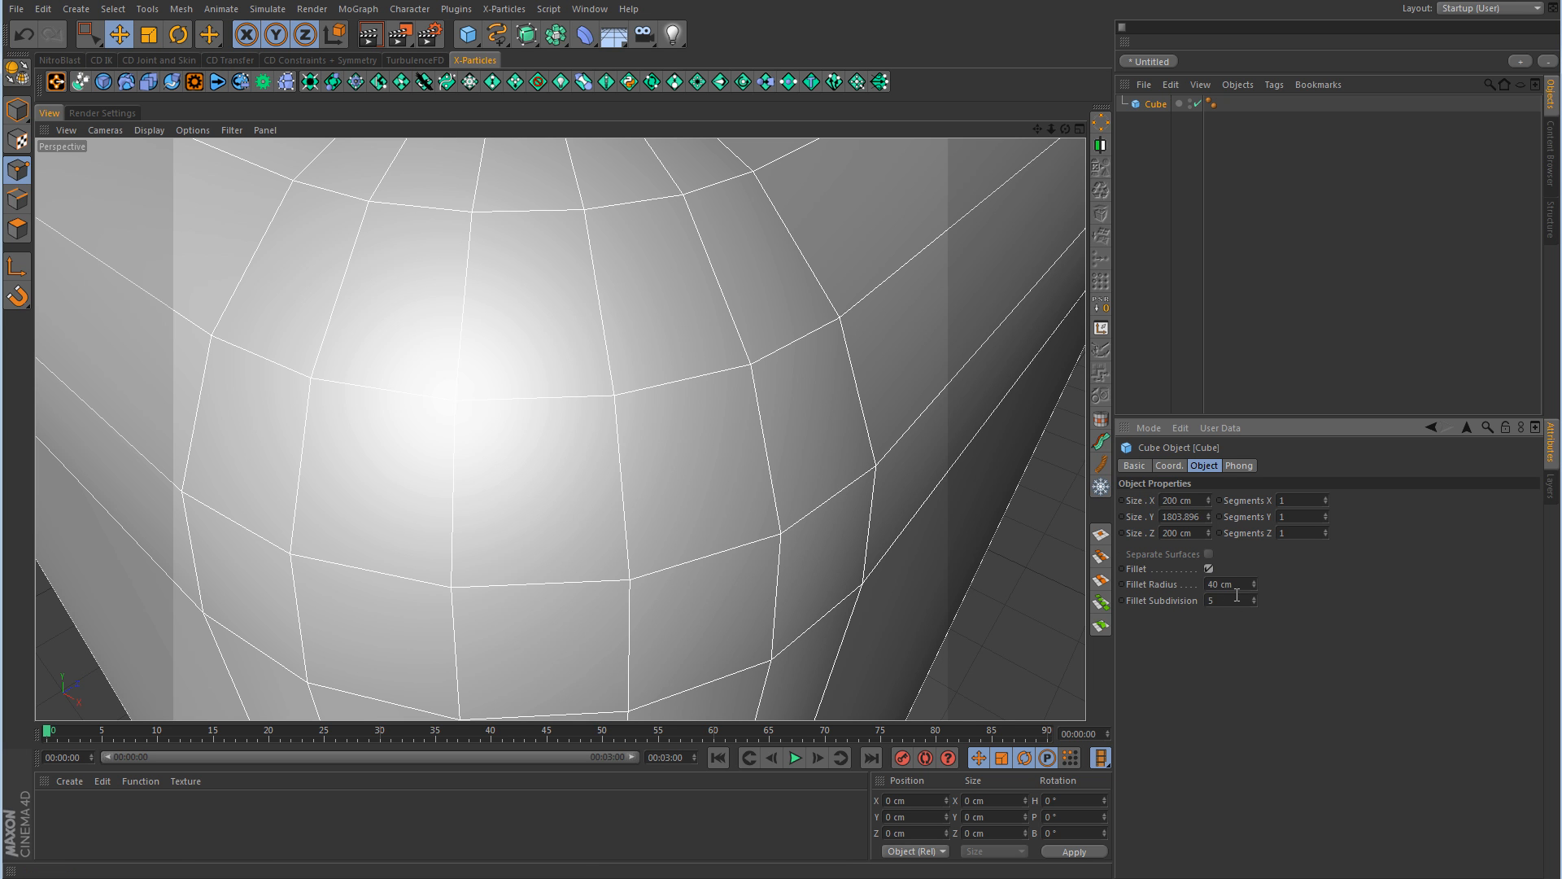
left_click_drag(1236, 585, 1163, 586)
type("5")
key("Return")
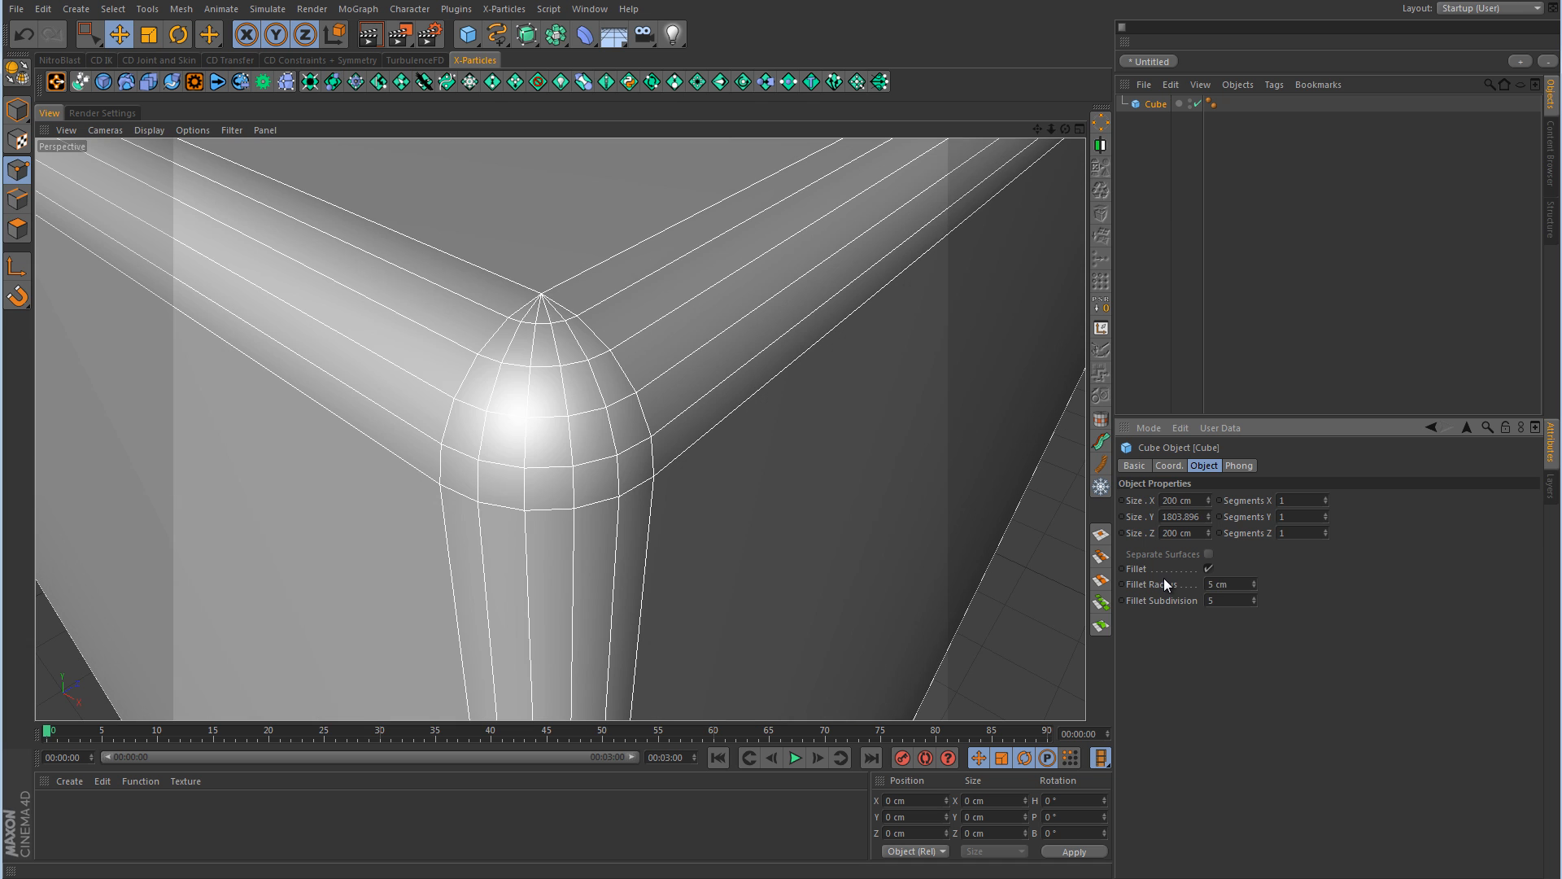
left_click(1446, 364)
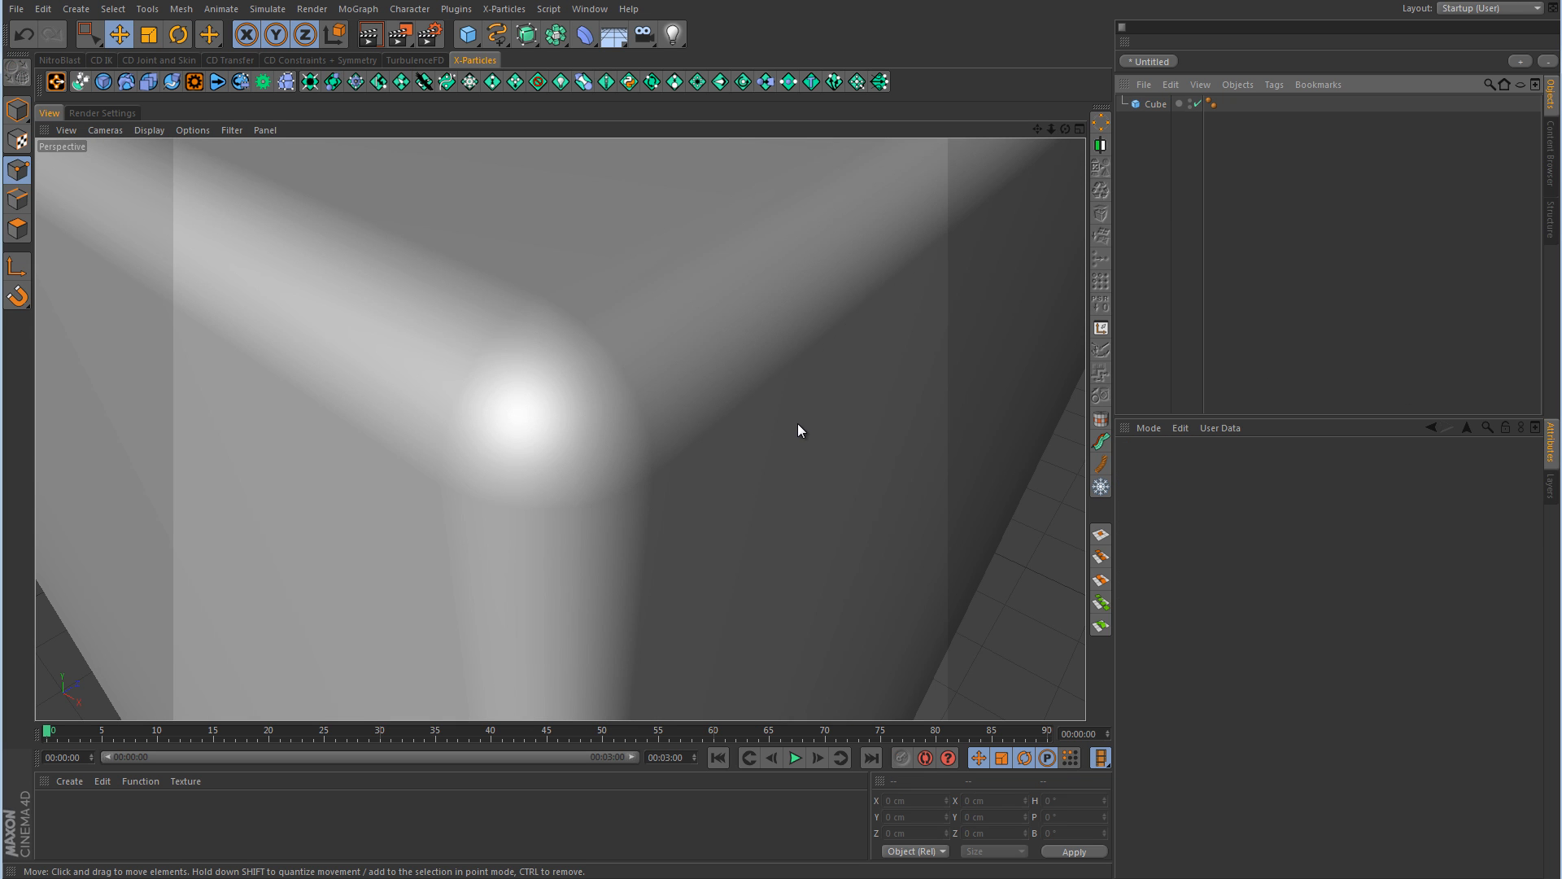
- Examine the render settings' general options and test-render the column in the perspective view
scroll(847, 407, "down", 5)
left_click_drag(630, 457, 647, 420, "alt")
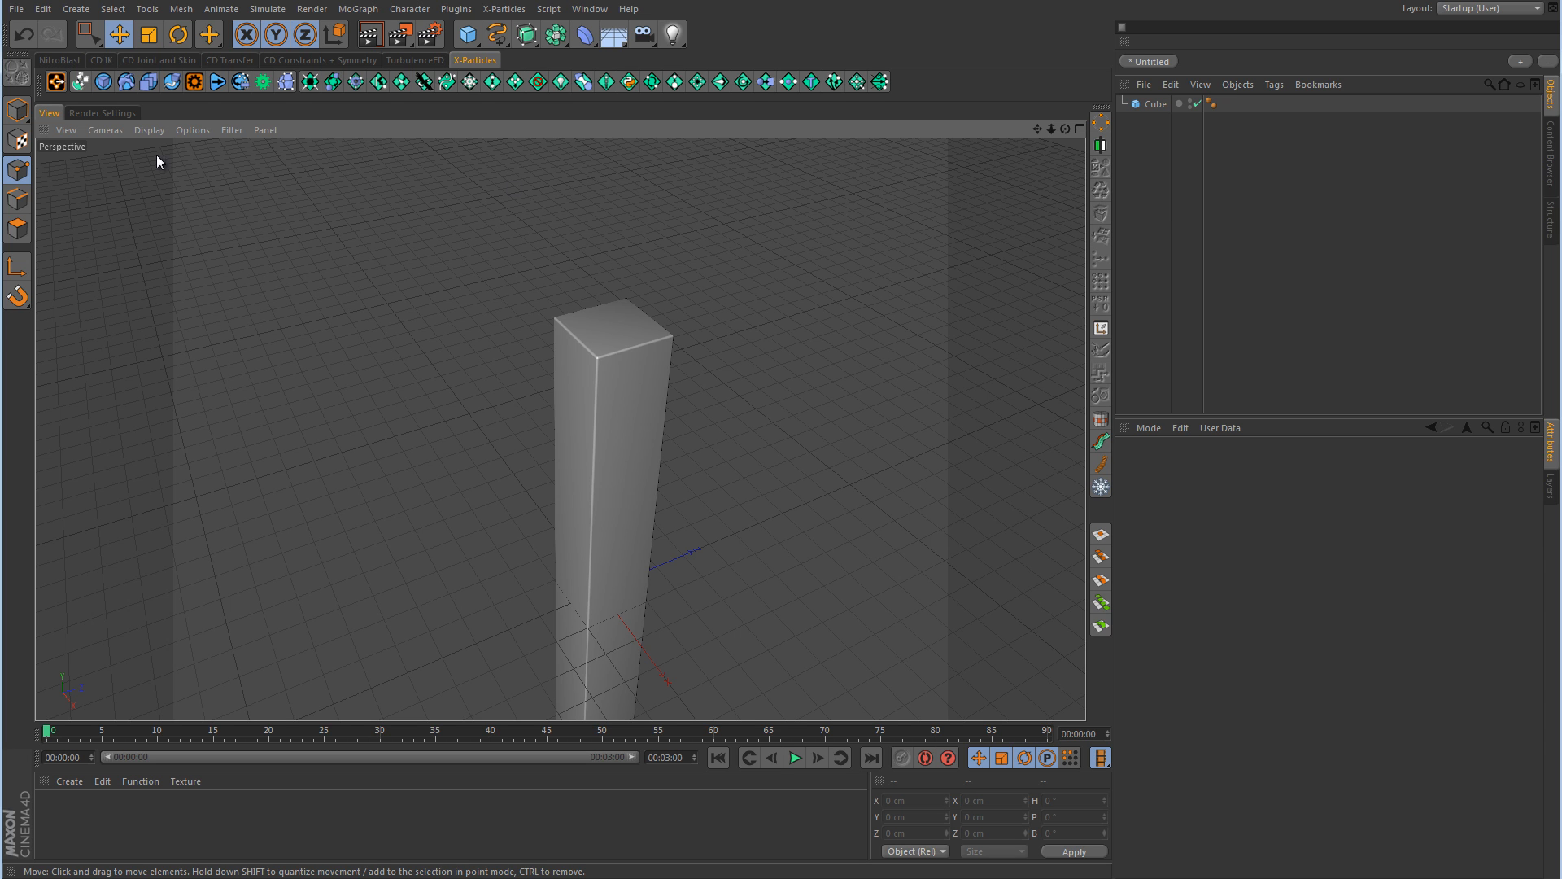
left_click(119, 114)
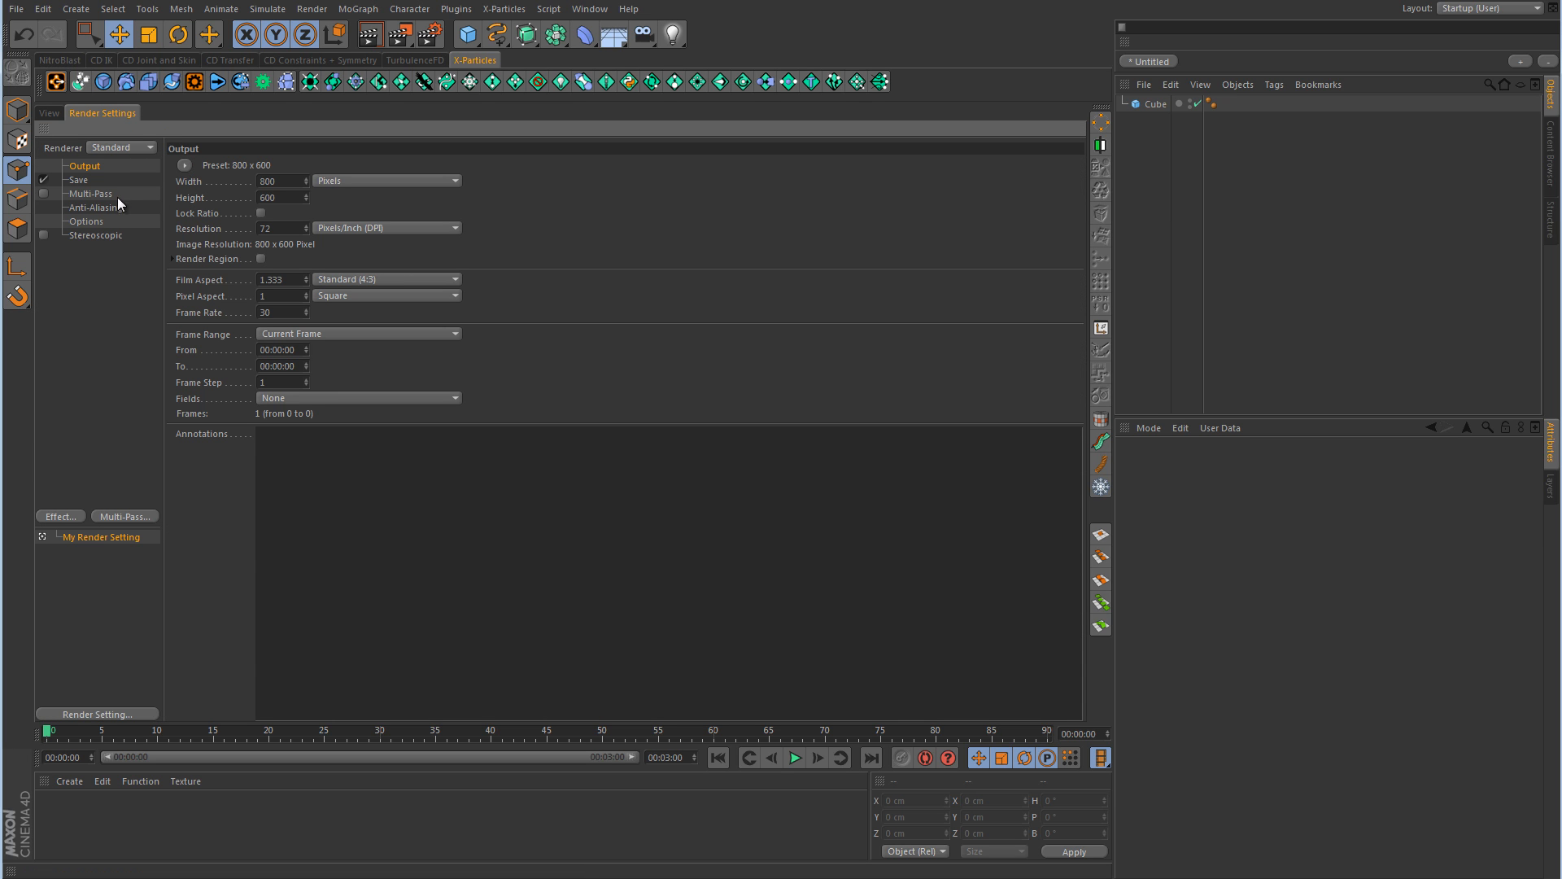
left_click(86, 220)
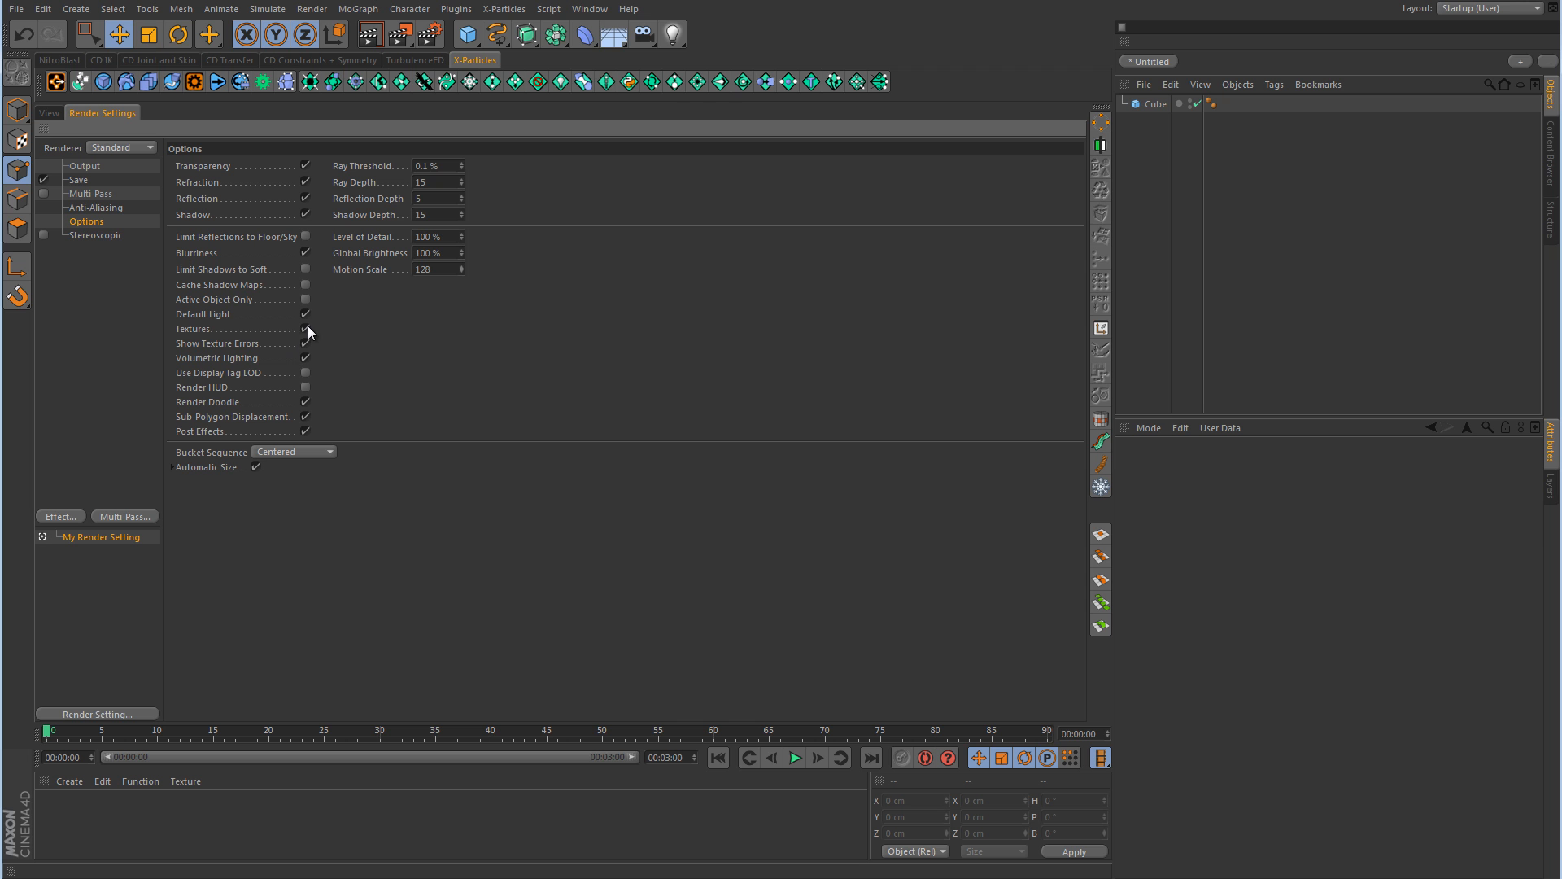
left_click(47, 111)
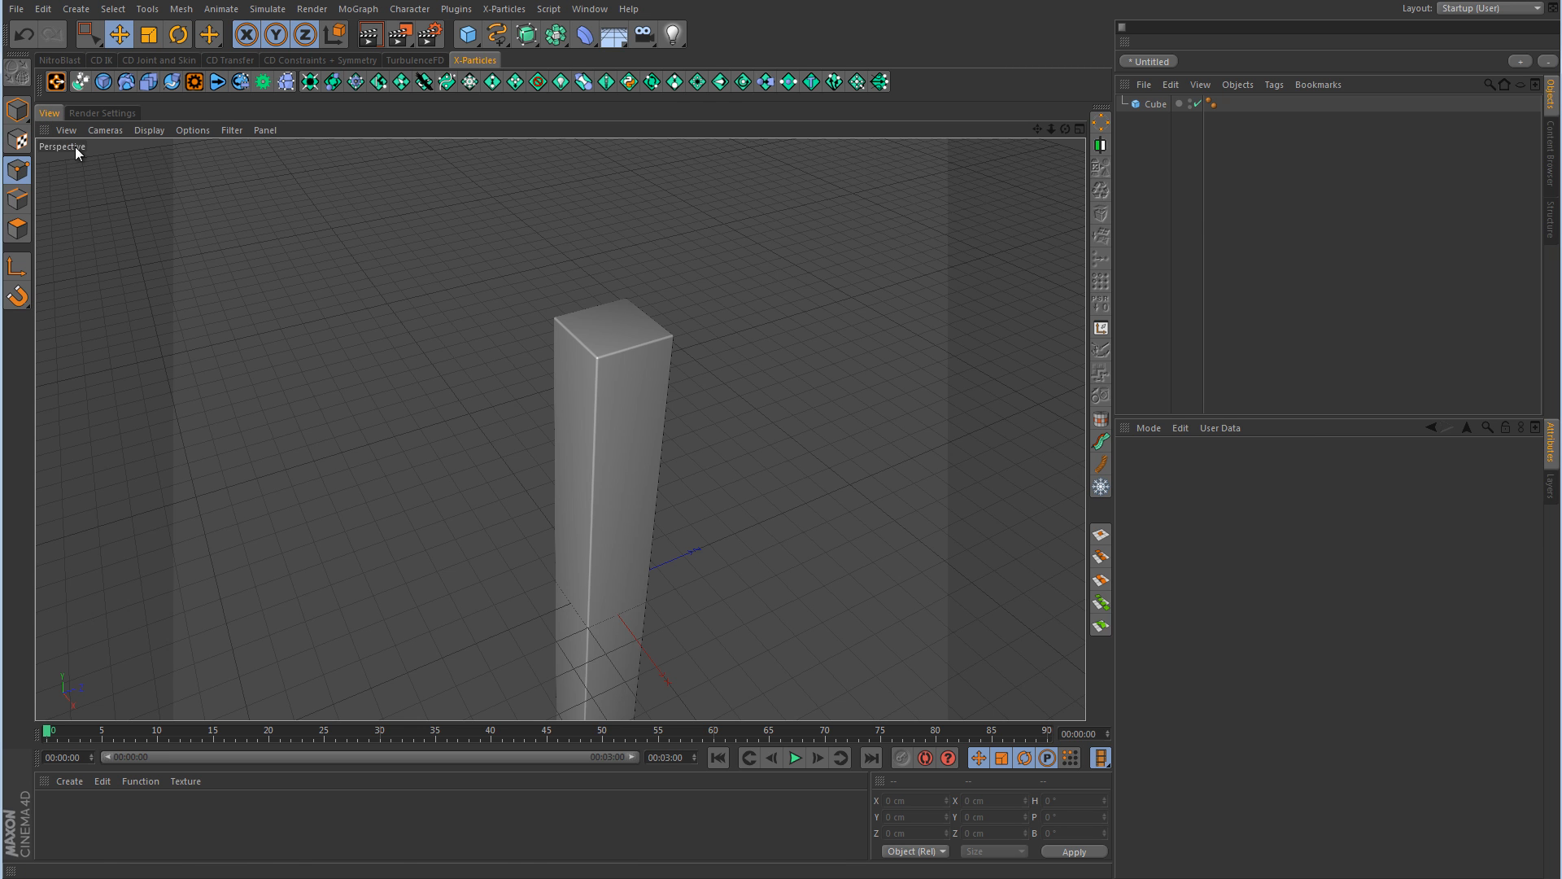
mouse_move(581, 426)
left_mouse_down("alt")
mouse_move(611, 471)
mouse_move(732, 415)
mouse_move(420, 412)
mouse_move(569, 423)
left_mouse_up("alt")
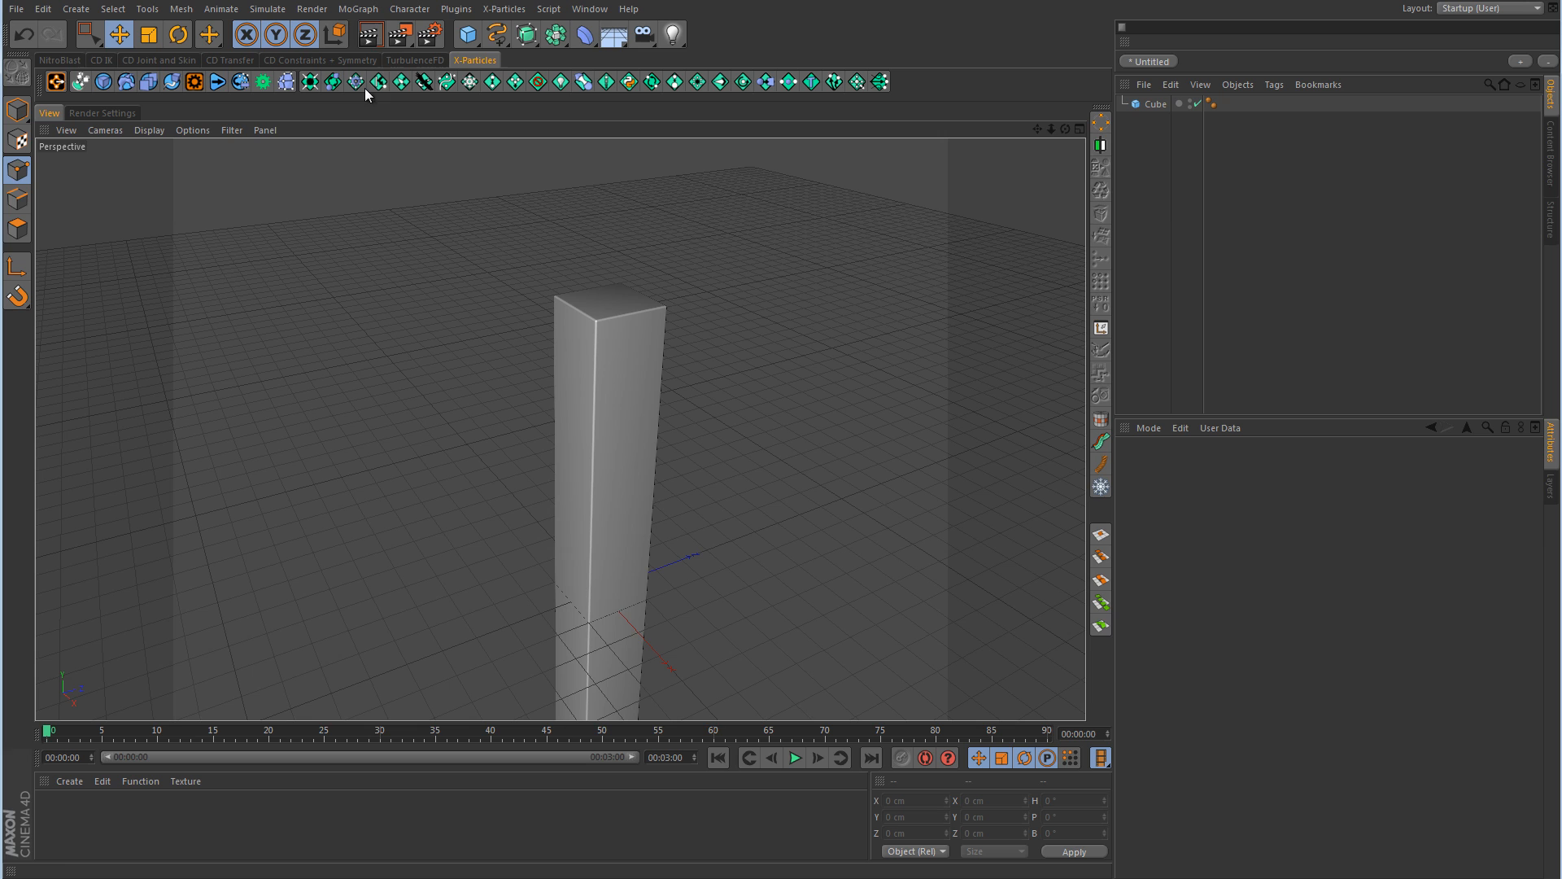
left_click(376, 33)
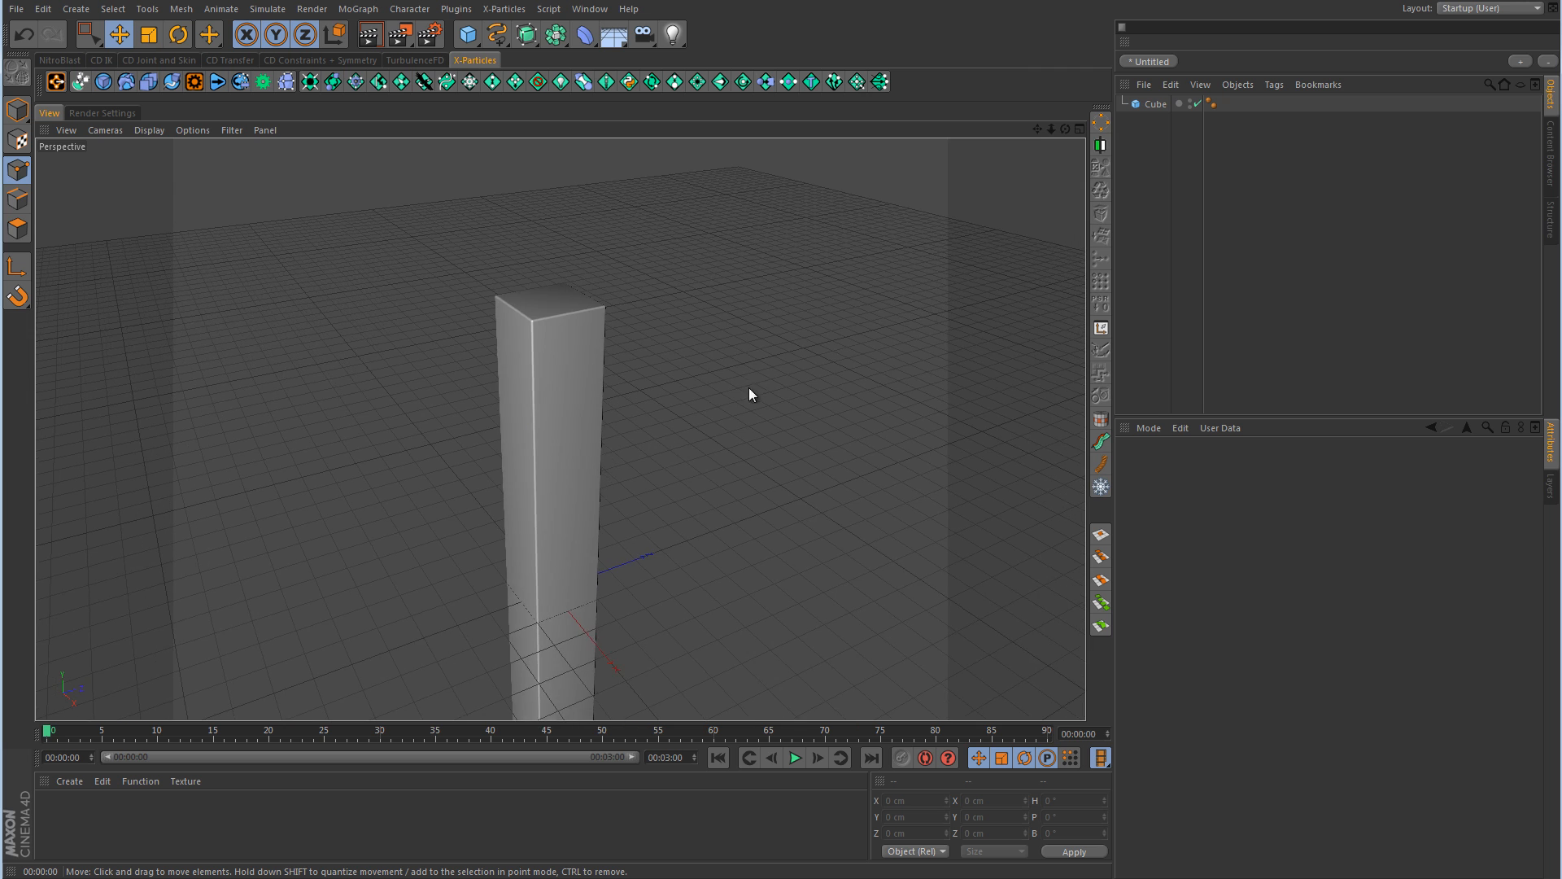
left_click_drag(444, 421, 595, 208, "alt")
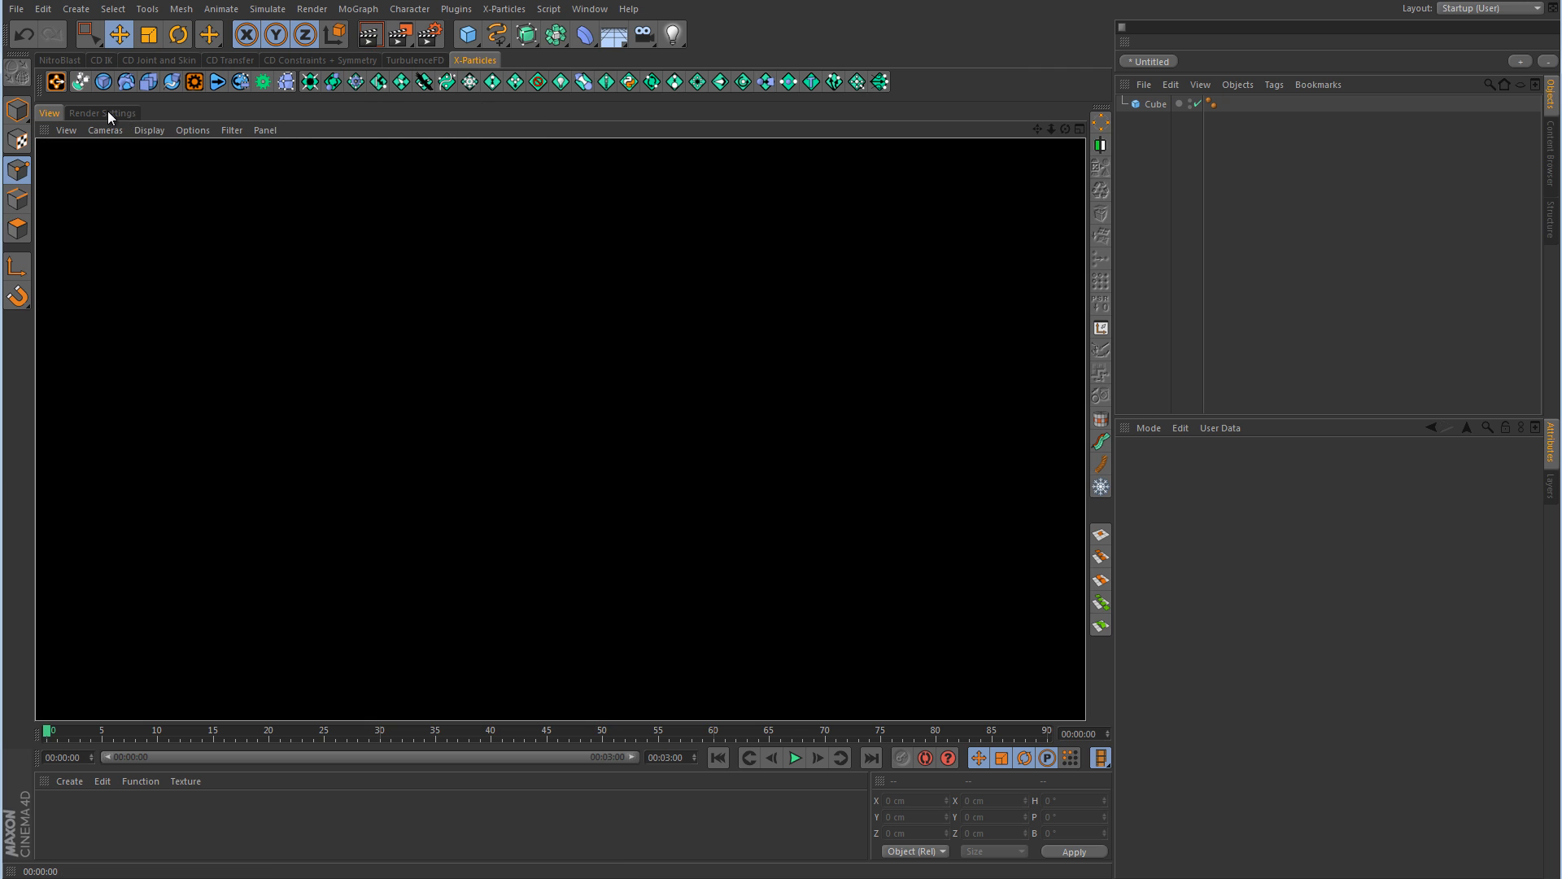
- Check the Default Light render option and render the perspective view again
left_click(106, 113)
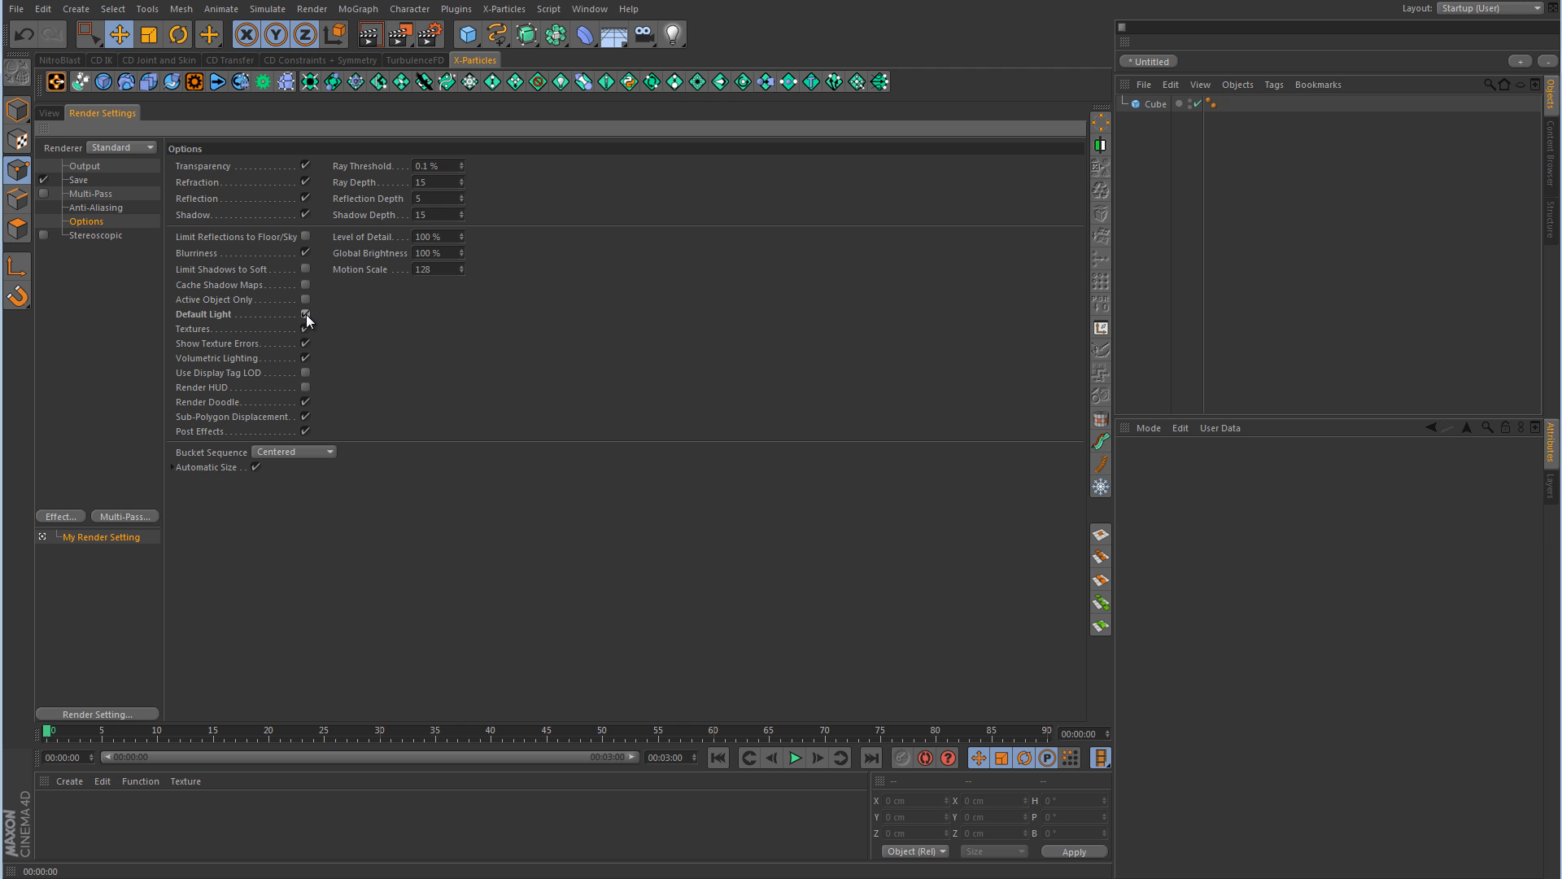
left_click(49, 113)
key("ctrl+r")
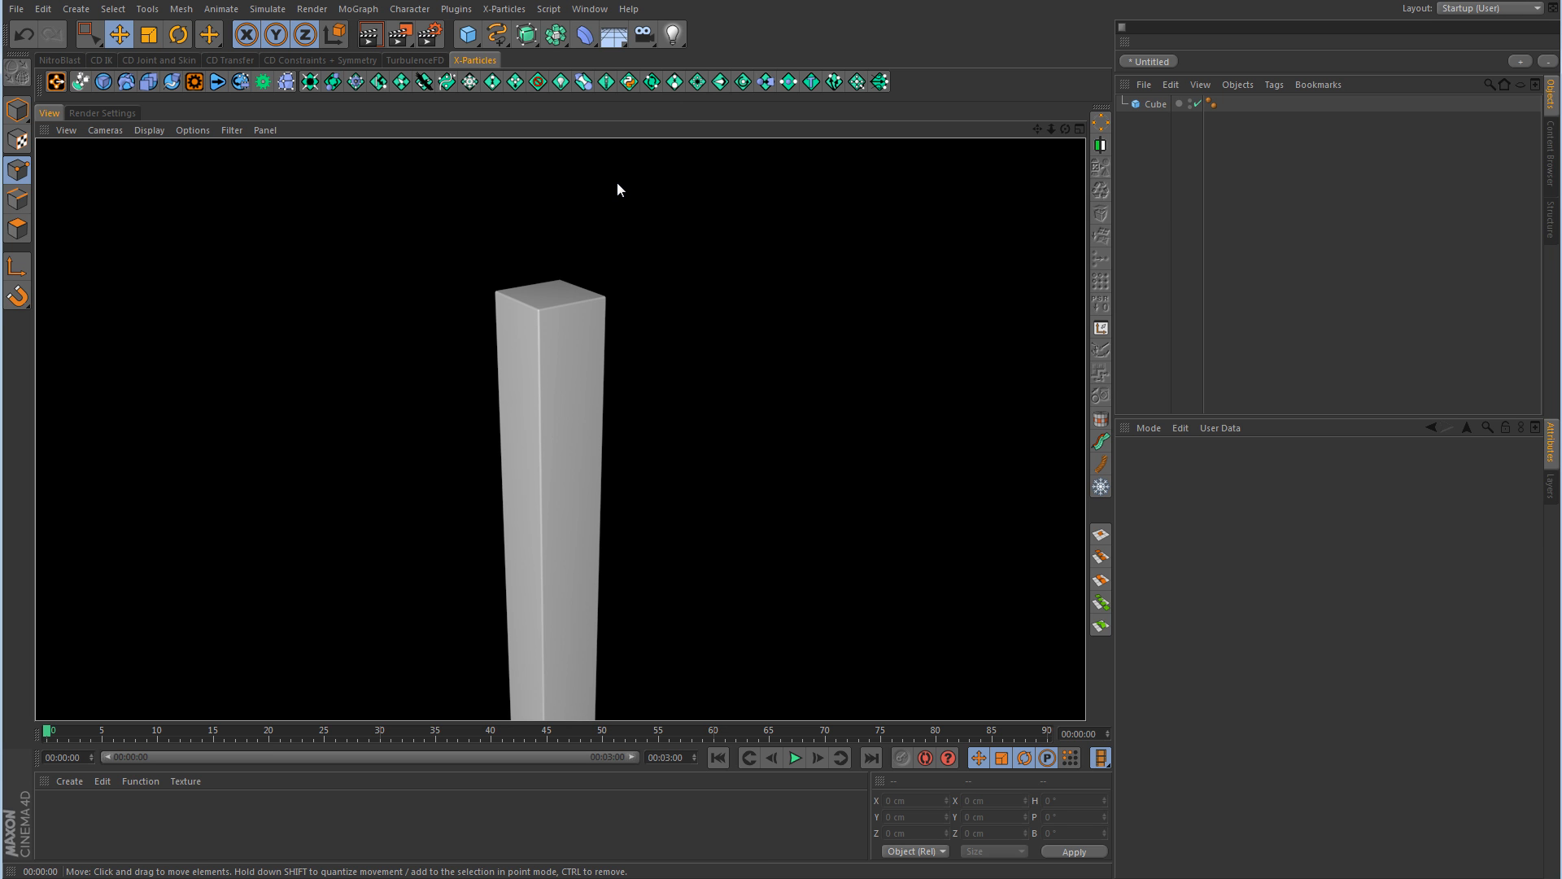
left_click(710, 366)
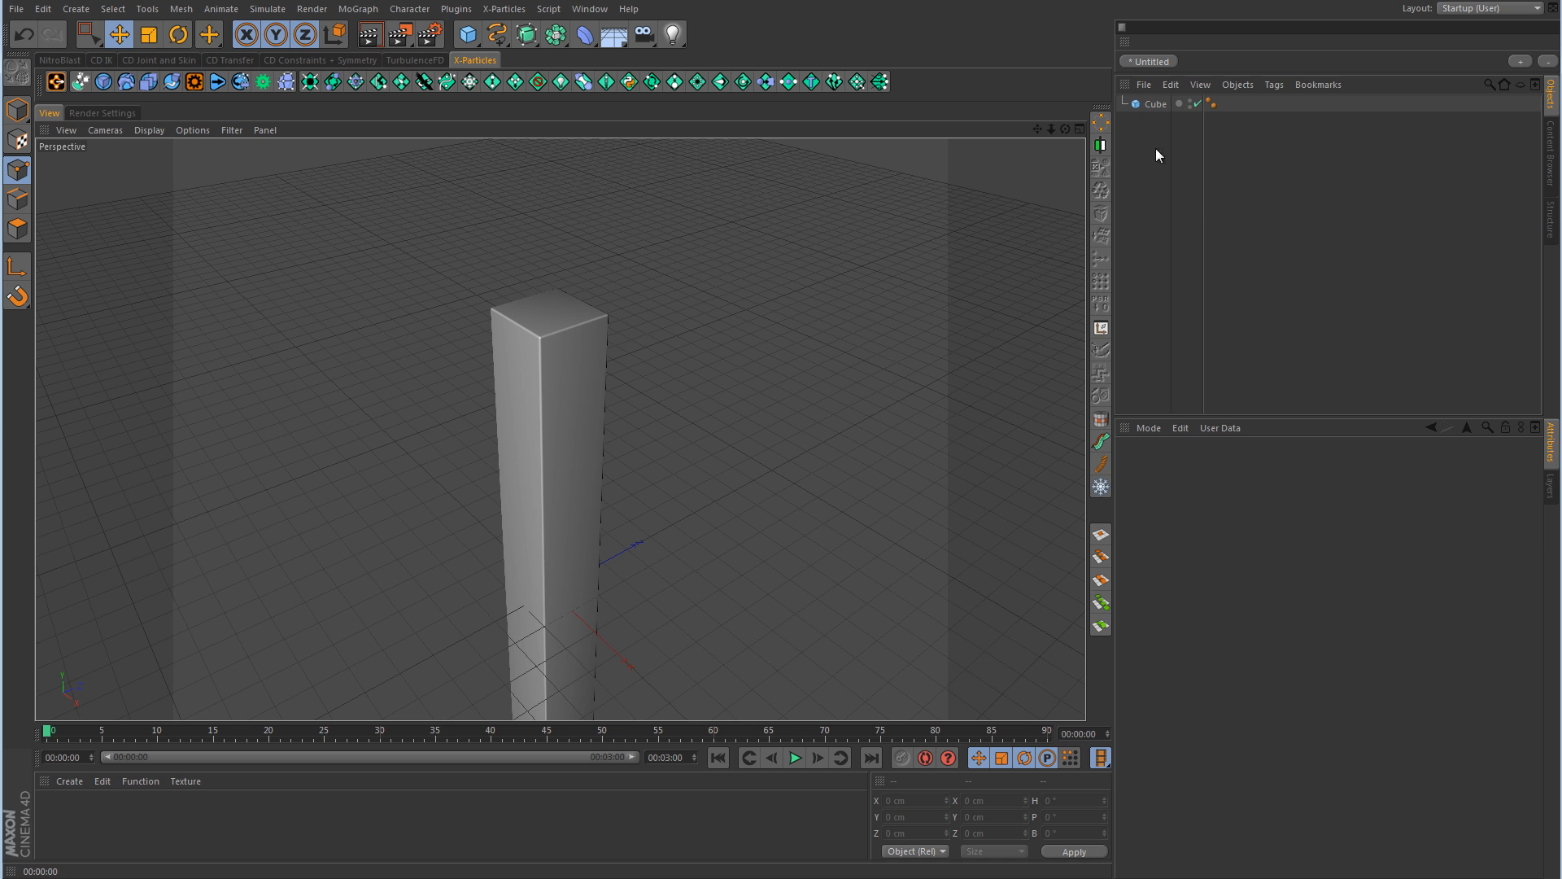
- Convert the column to an editable polygon object and switch to polygon editing in the front view
left_click(1157, 104)
left_click(17, 72)
middle_click(591, 493)
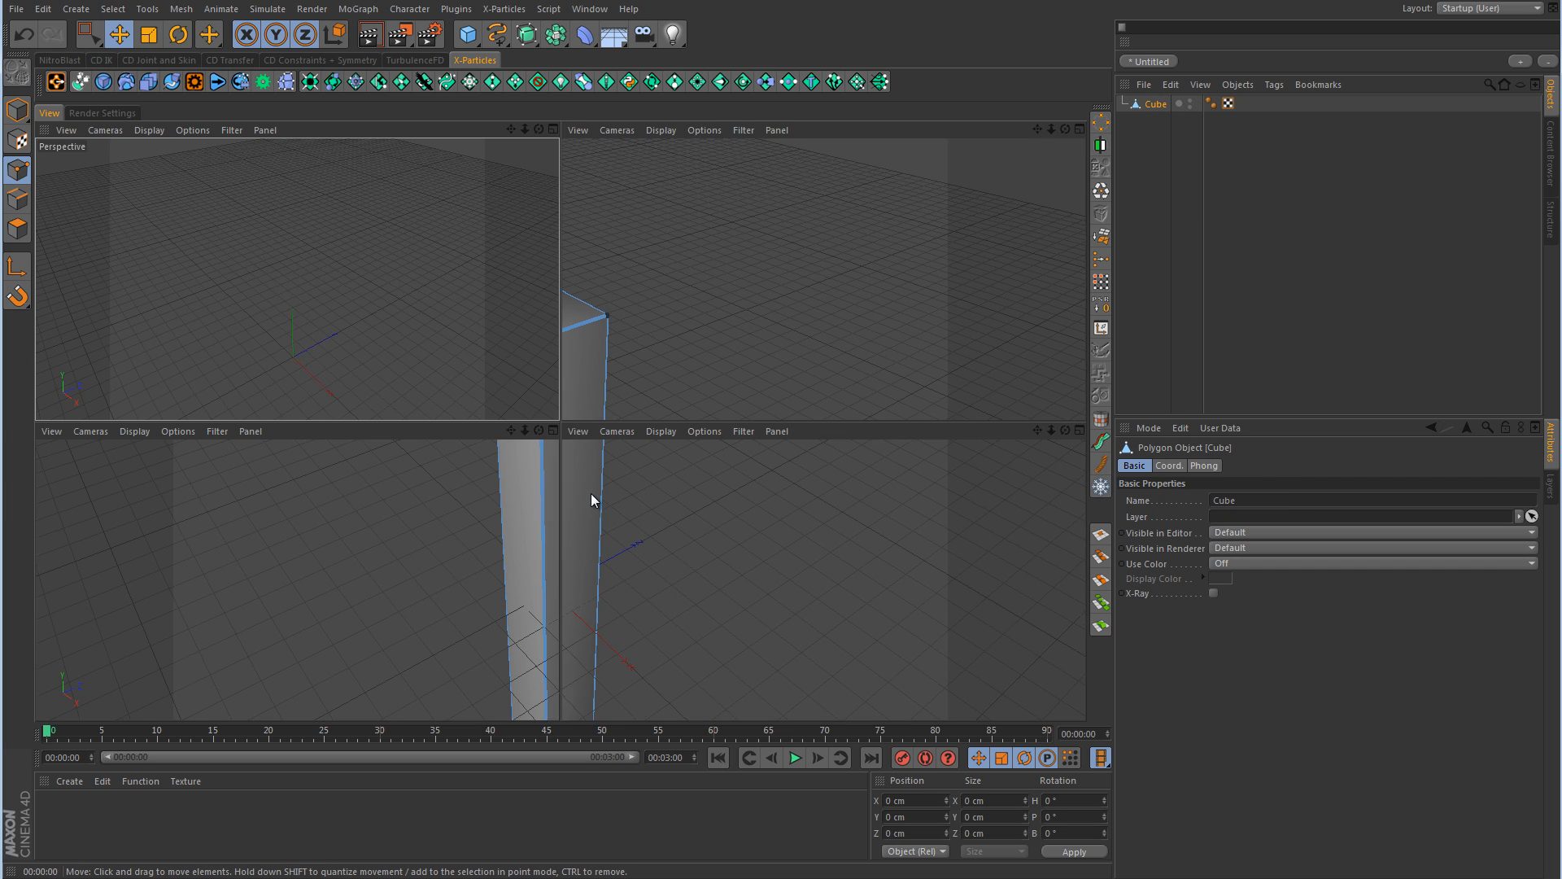
middle_click(657, 597)
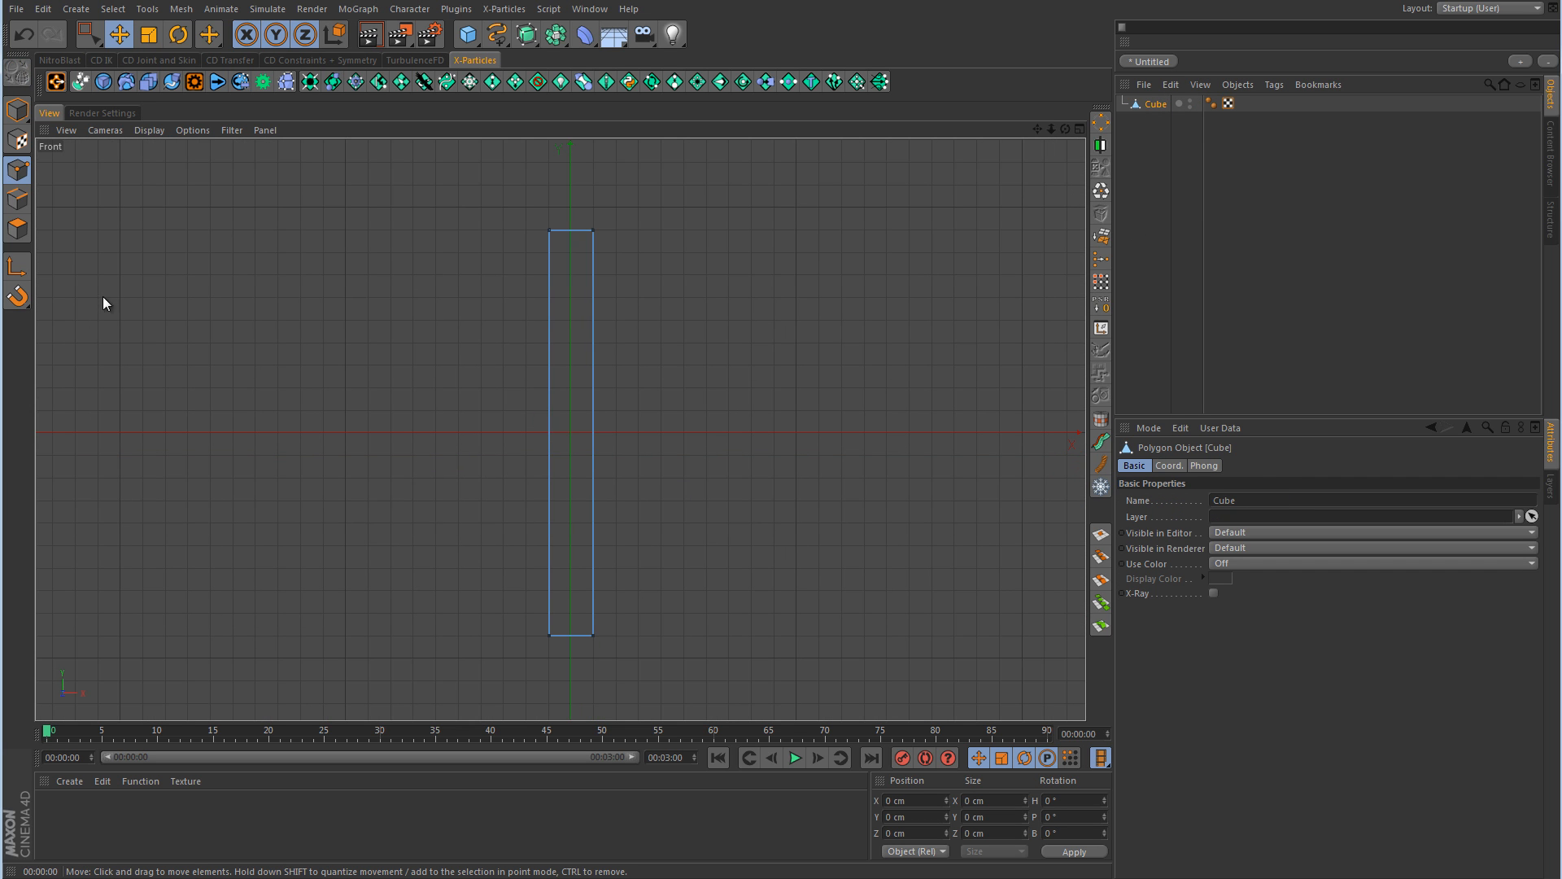
left_click(19, 231)
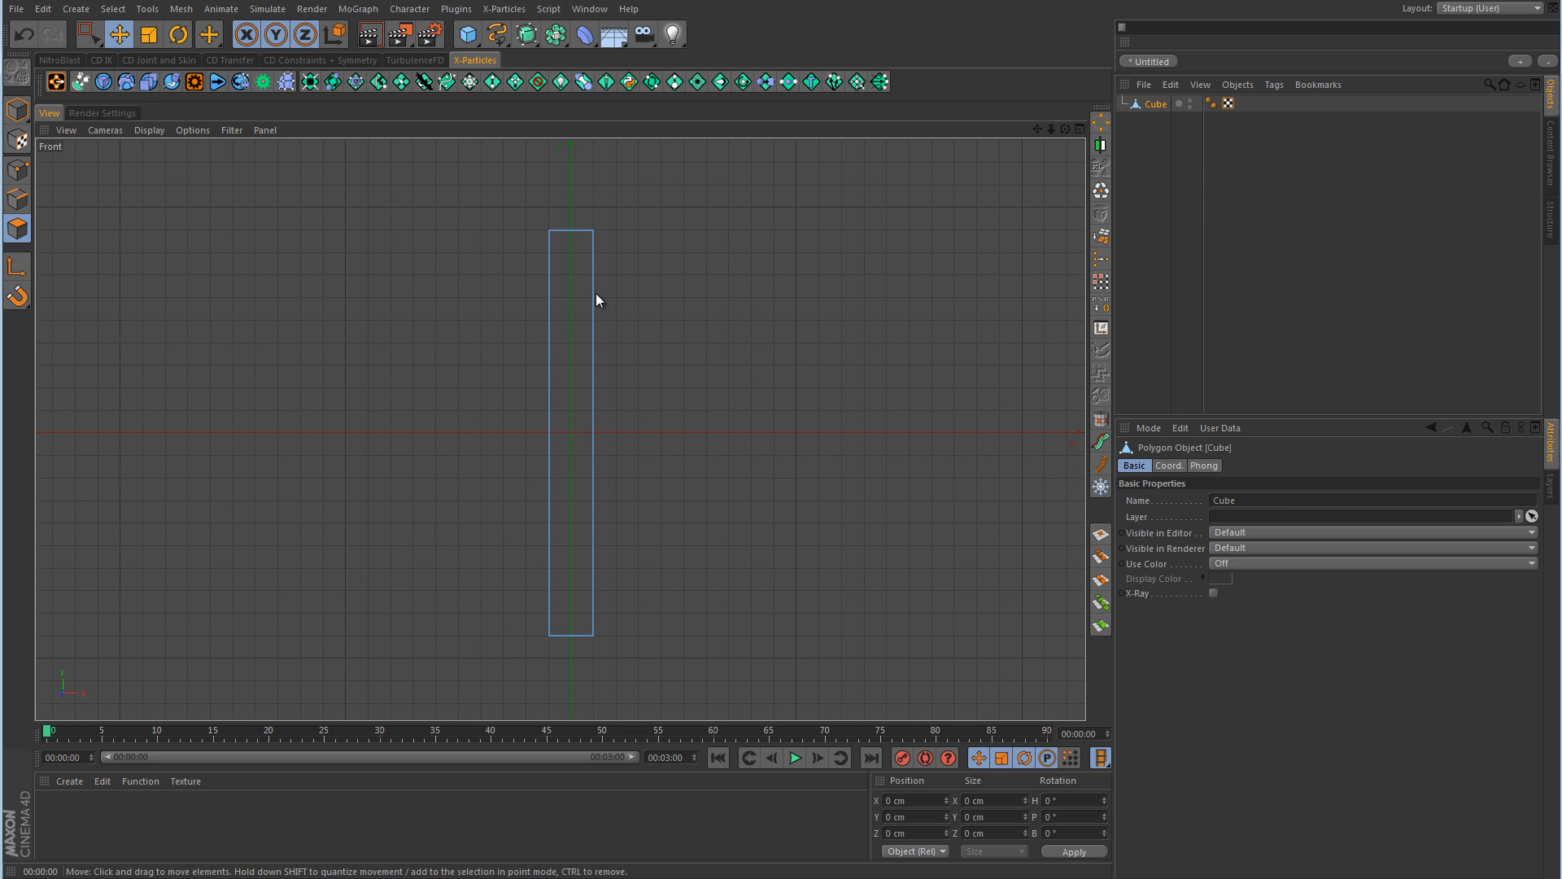
- With the Line-mode Knife and Visible Only disabled, cut one horizontal line near the column's base and a closely spaced pair above it
right_click(673, 383)
left_click(724, 444)
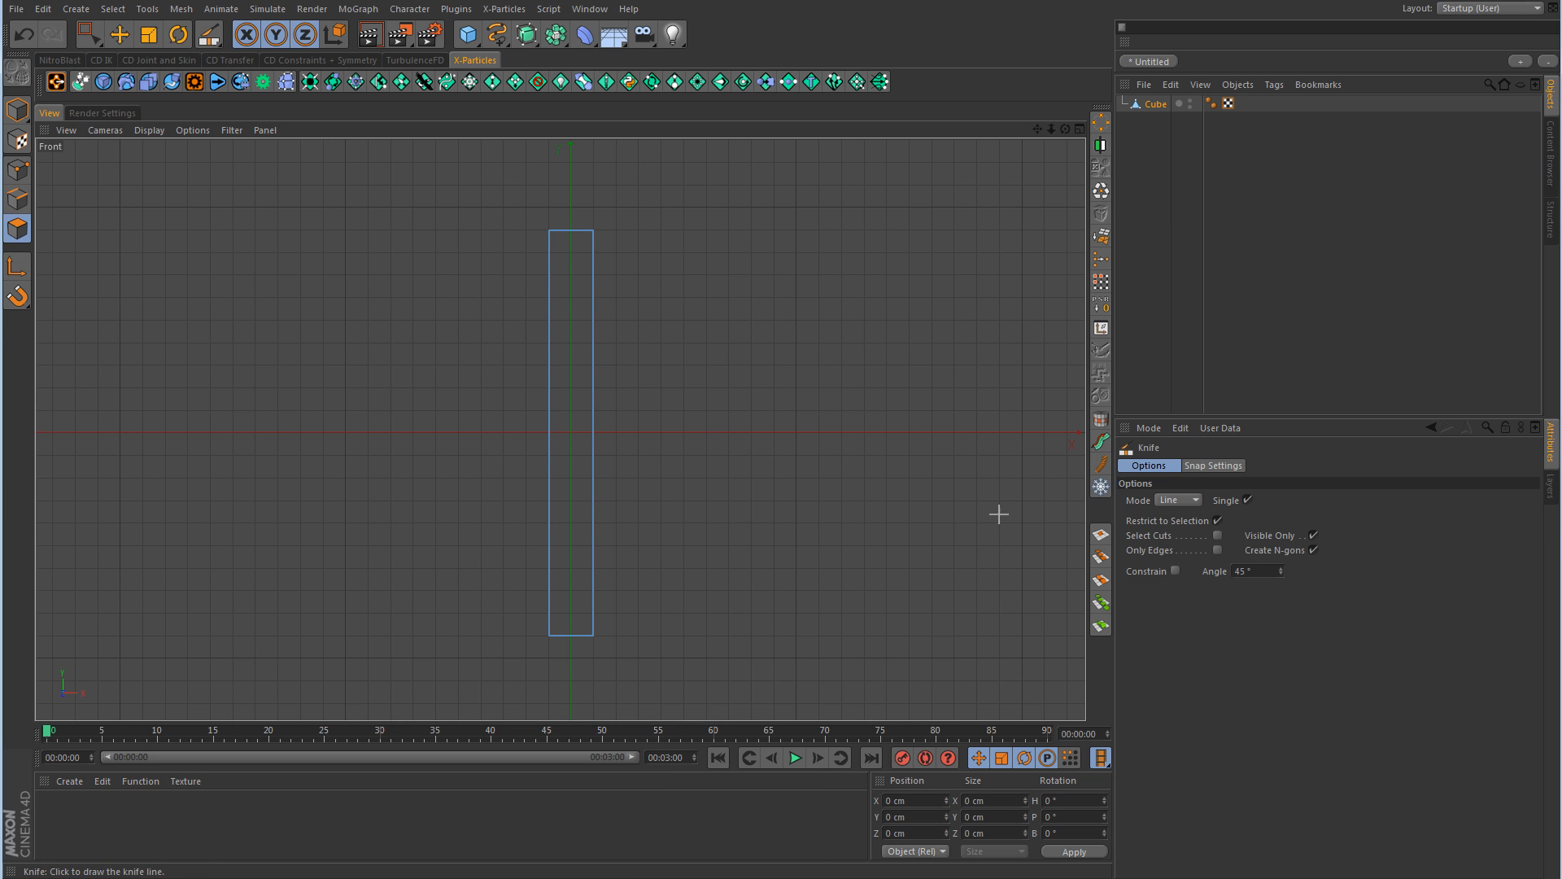
left_click(1313, 534)
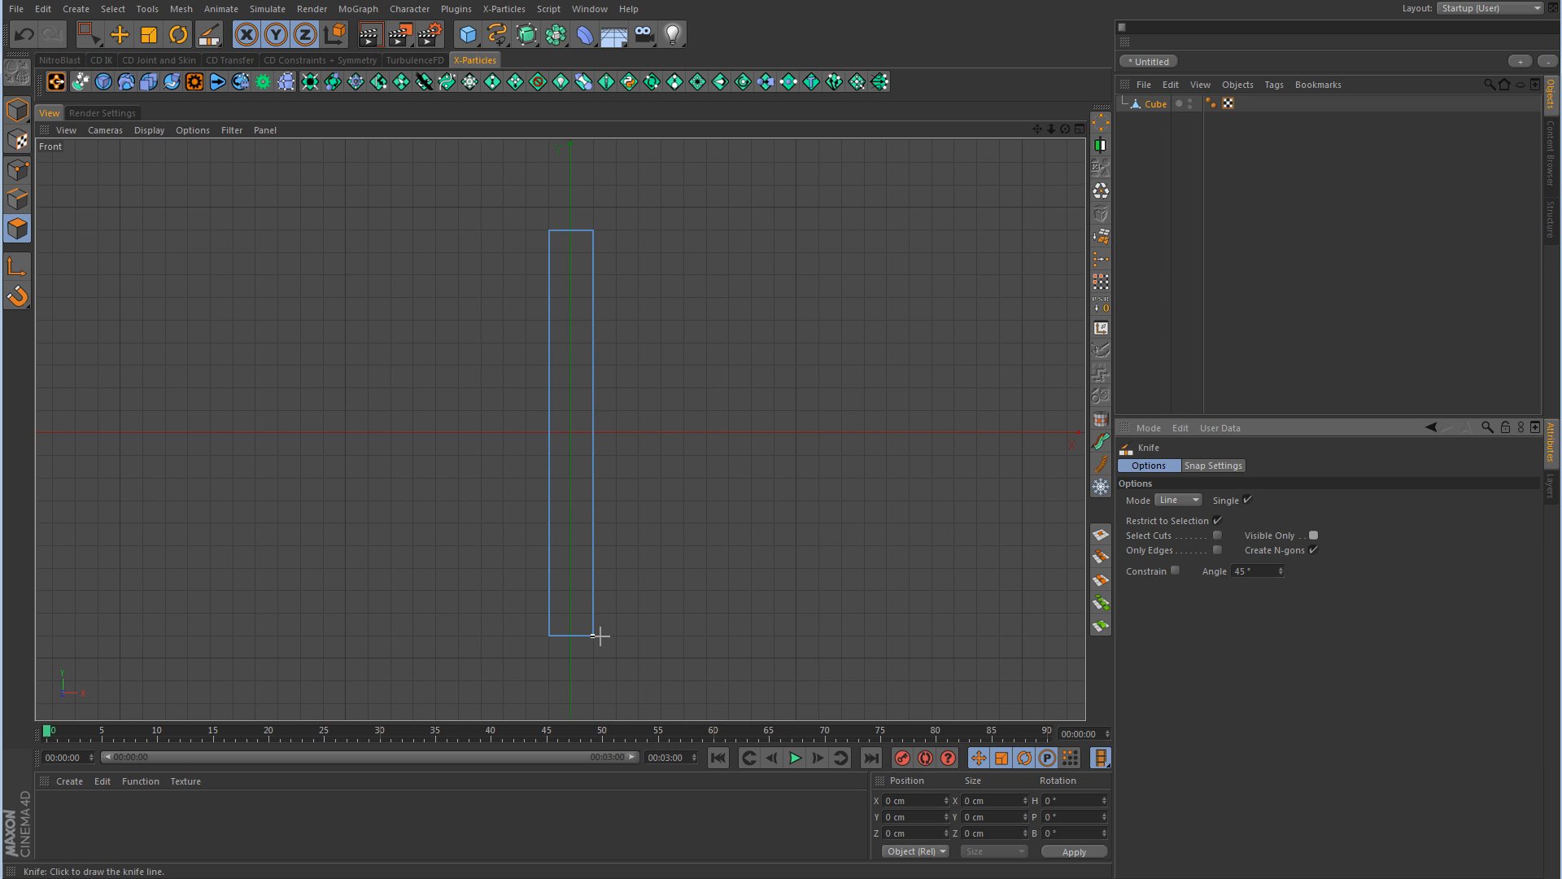
middle_click_drag(599, 636, 599, 454, "alt")
right_click_drag(600, 453, 729, 422, "alt")
middle_click_drag(729, 422, 704, 489, "alt")
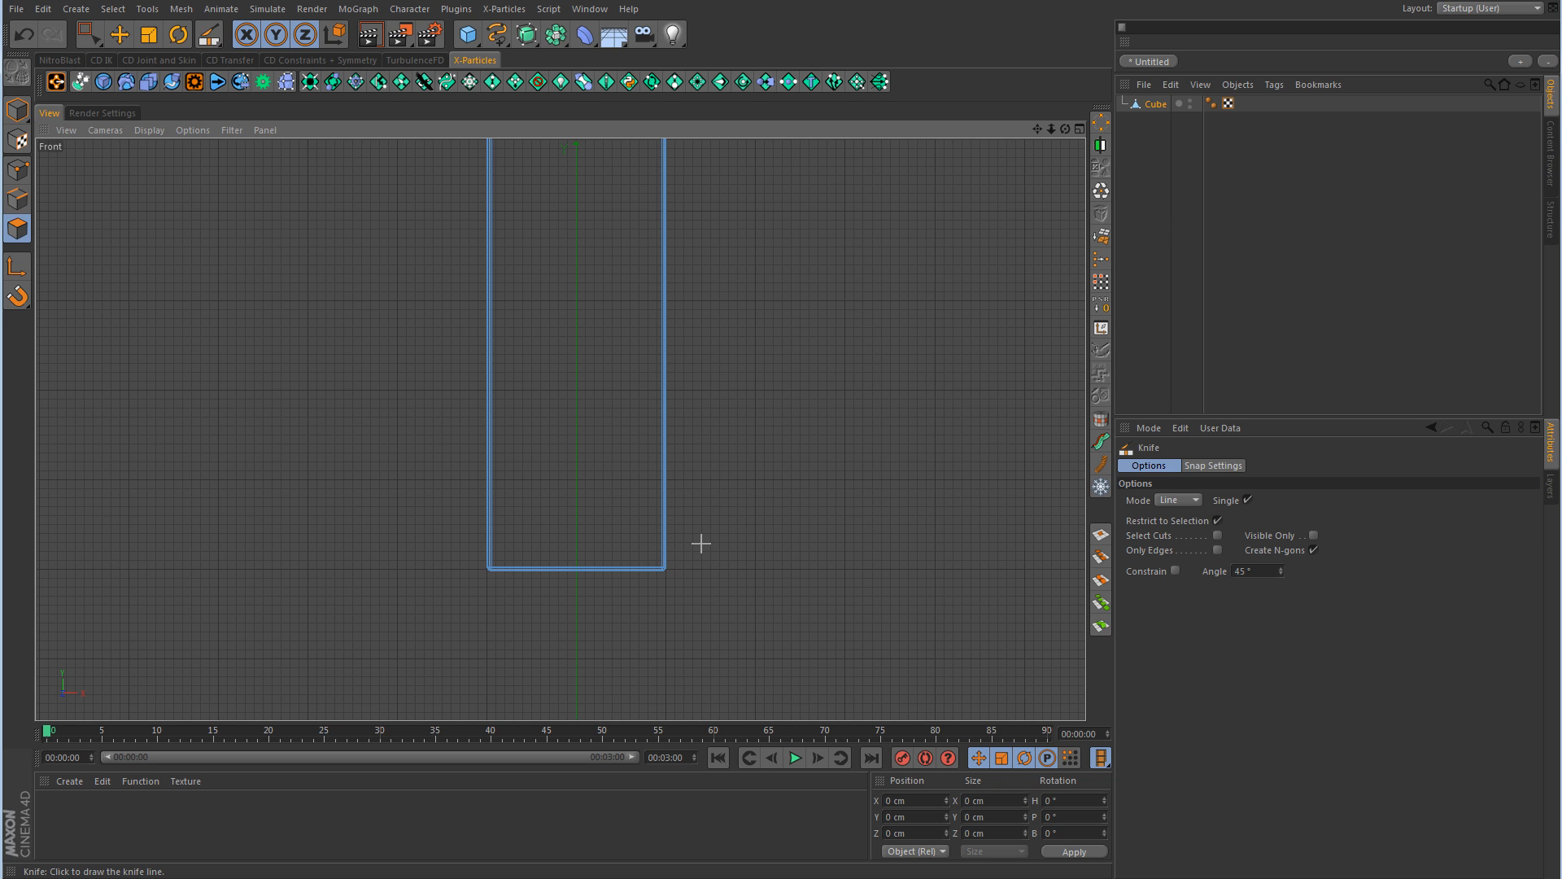
left_click_drag(701, 543, 351, 543)
left_click_drag(463, 389, 412, 372)
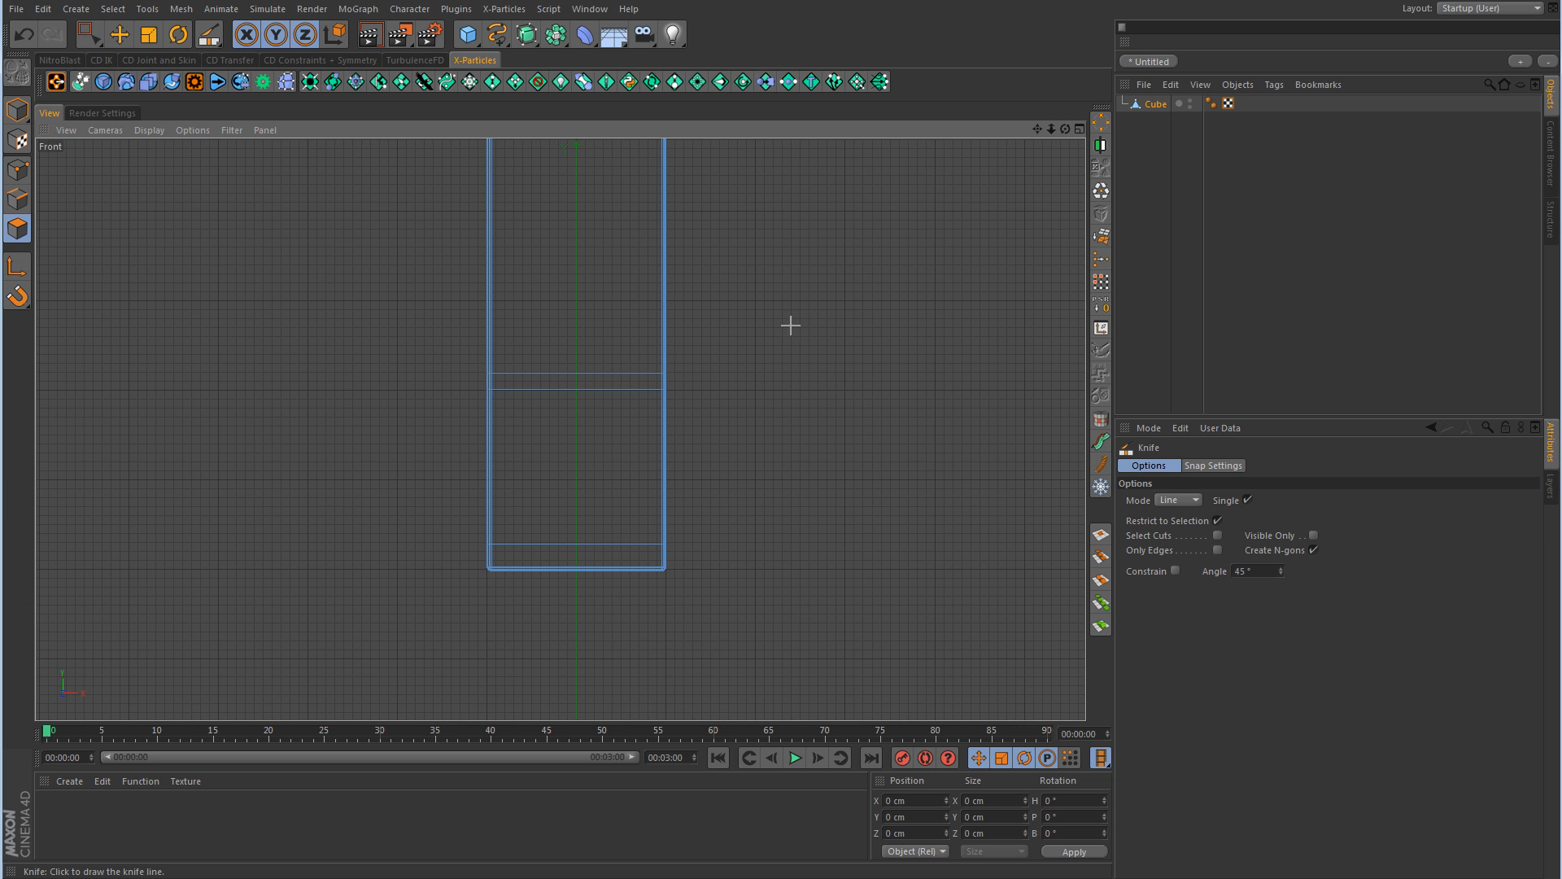
- Cut the column's middle section with a narrow pair of horizontal lines, two wider-spaced lines and another narrow pair above them
scroll(790, 326, "down", 4)
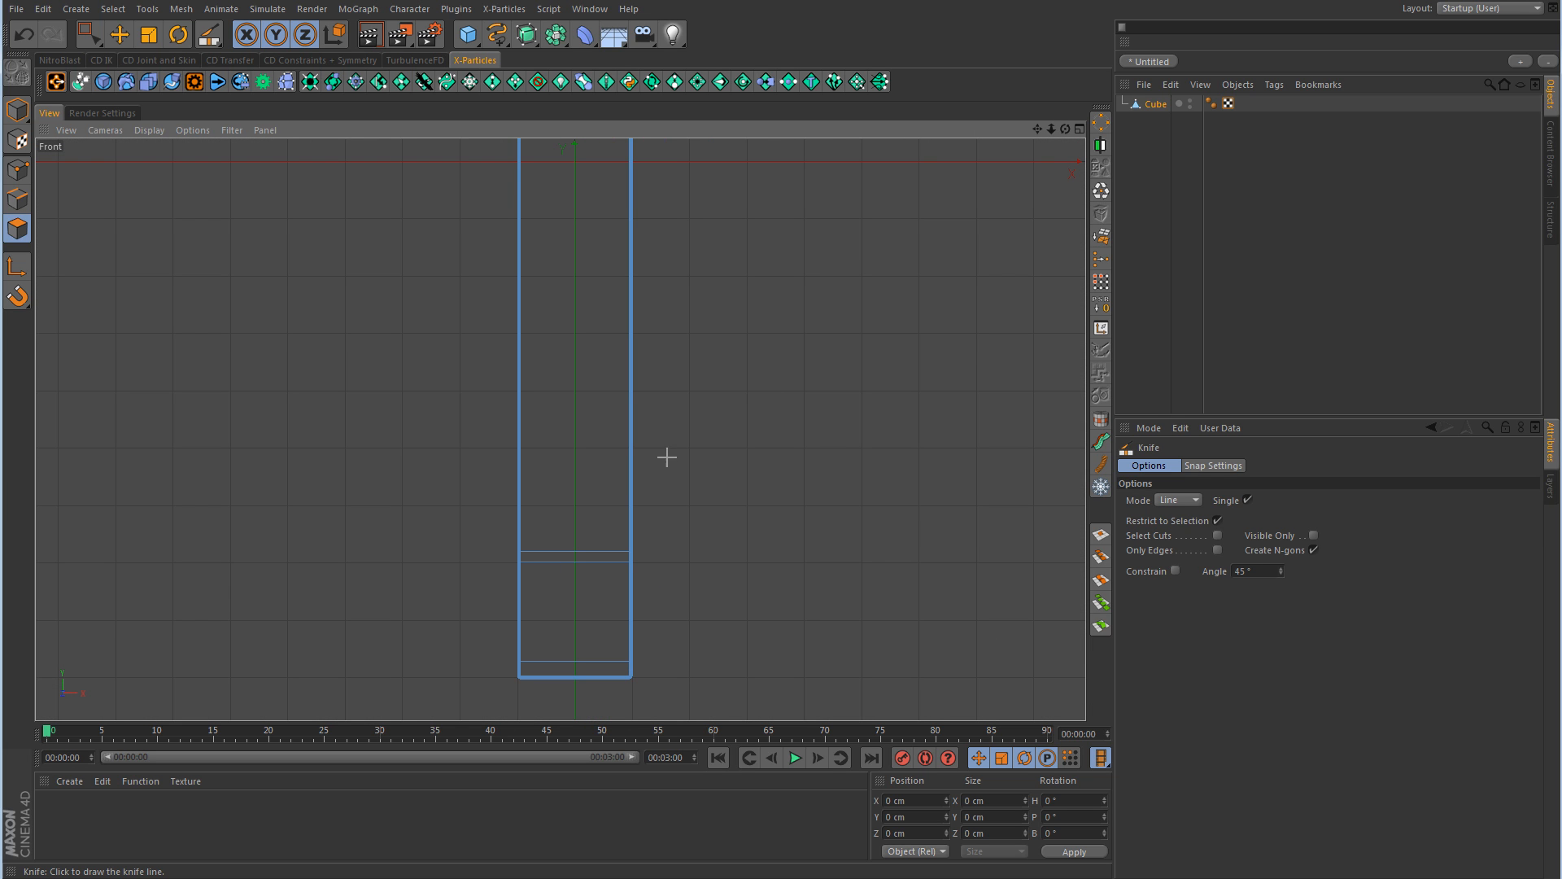
left_click_drag(669, 446, 767, 436)
left_click_drag(729, 243, 379, 244)
left_click_drag(476, 308, 823, 308)
middle_click_drag(766, 256, 754, 508, "alt")
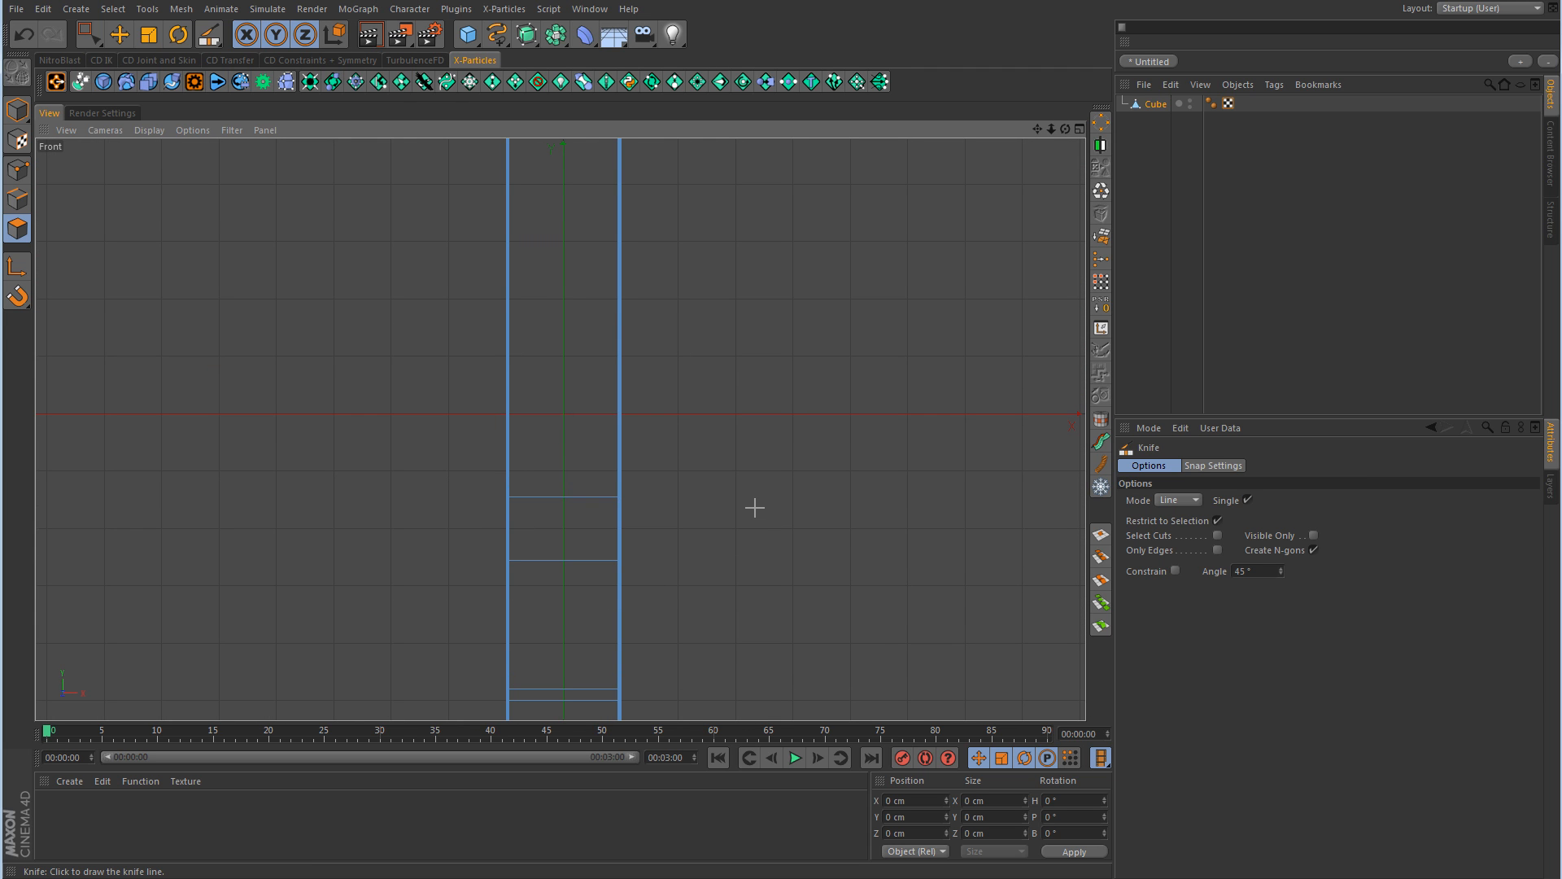
left_click_drag(718, 374, 780, 361)
middle_click_drag(765, 284, 754, 488, "alt")
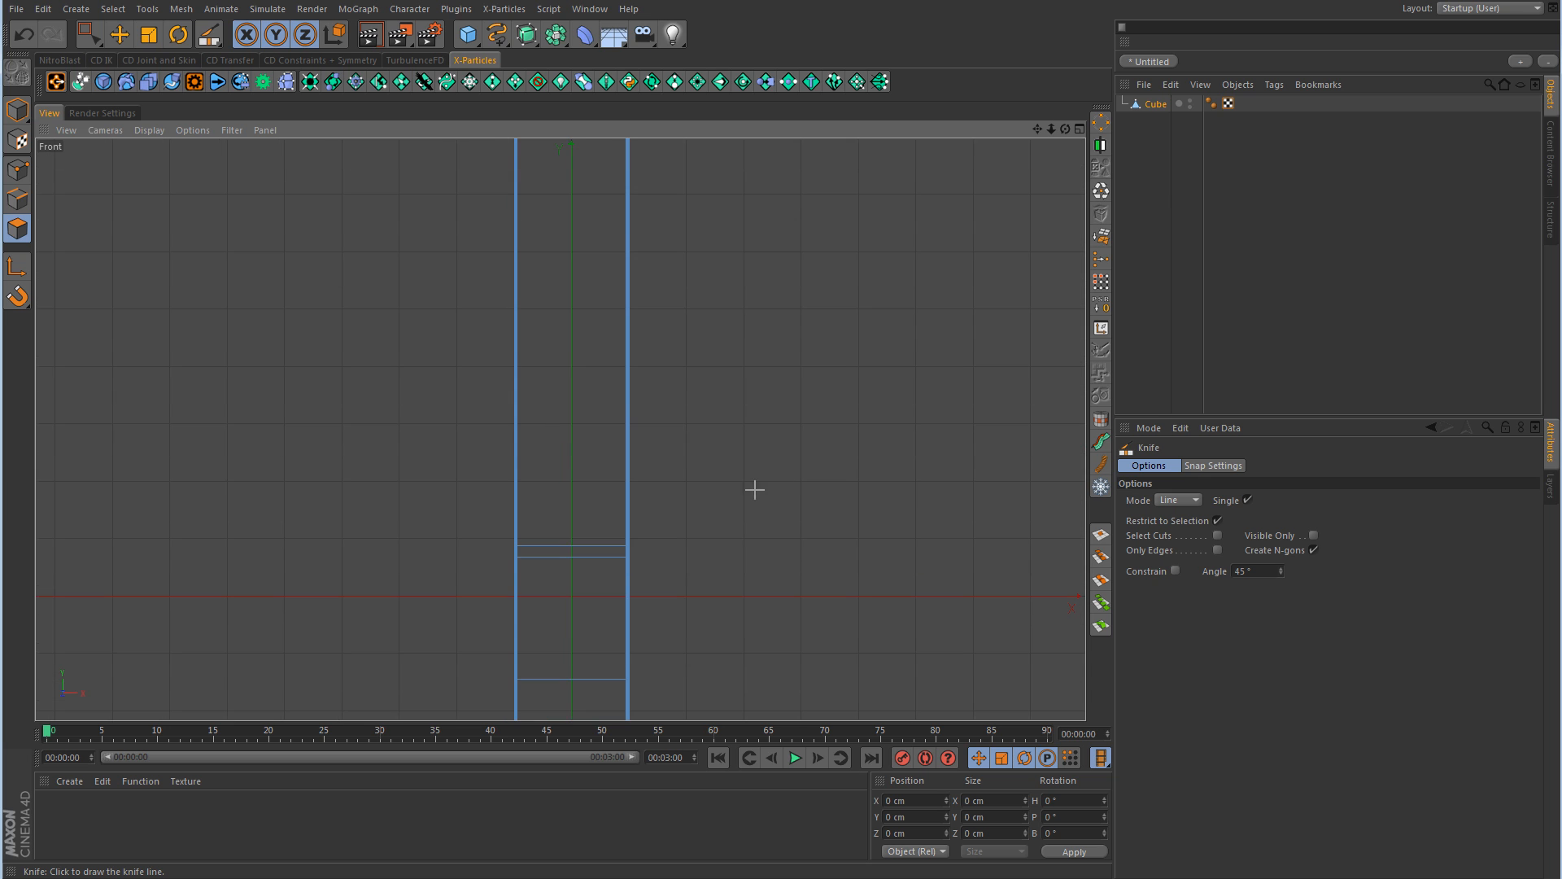
- Knife-cut the column's upper section with a narrow pair of horizontal lines, two wider-spaced lines and two more lines near the top
mouse_move(721, 422)
left_mouse_down()
mouse_move(473, 416)
mouse_move(699, 405)
left_mouse_up()
left_click_drag(732, 228, 431, 228)
left_click_drag(501, 282, 452, 282)
middle_click_drag(844, 279, 815, 458, "alt")
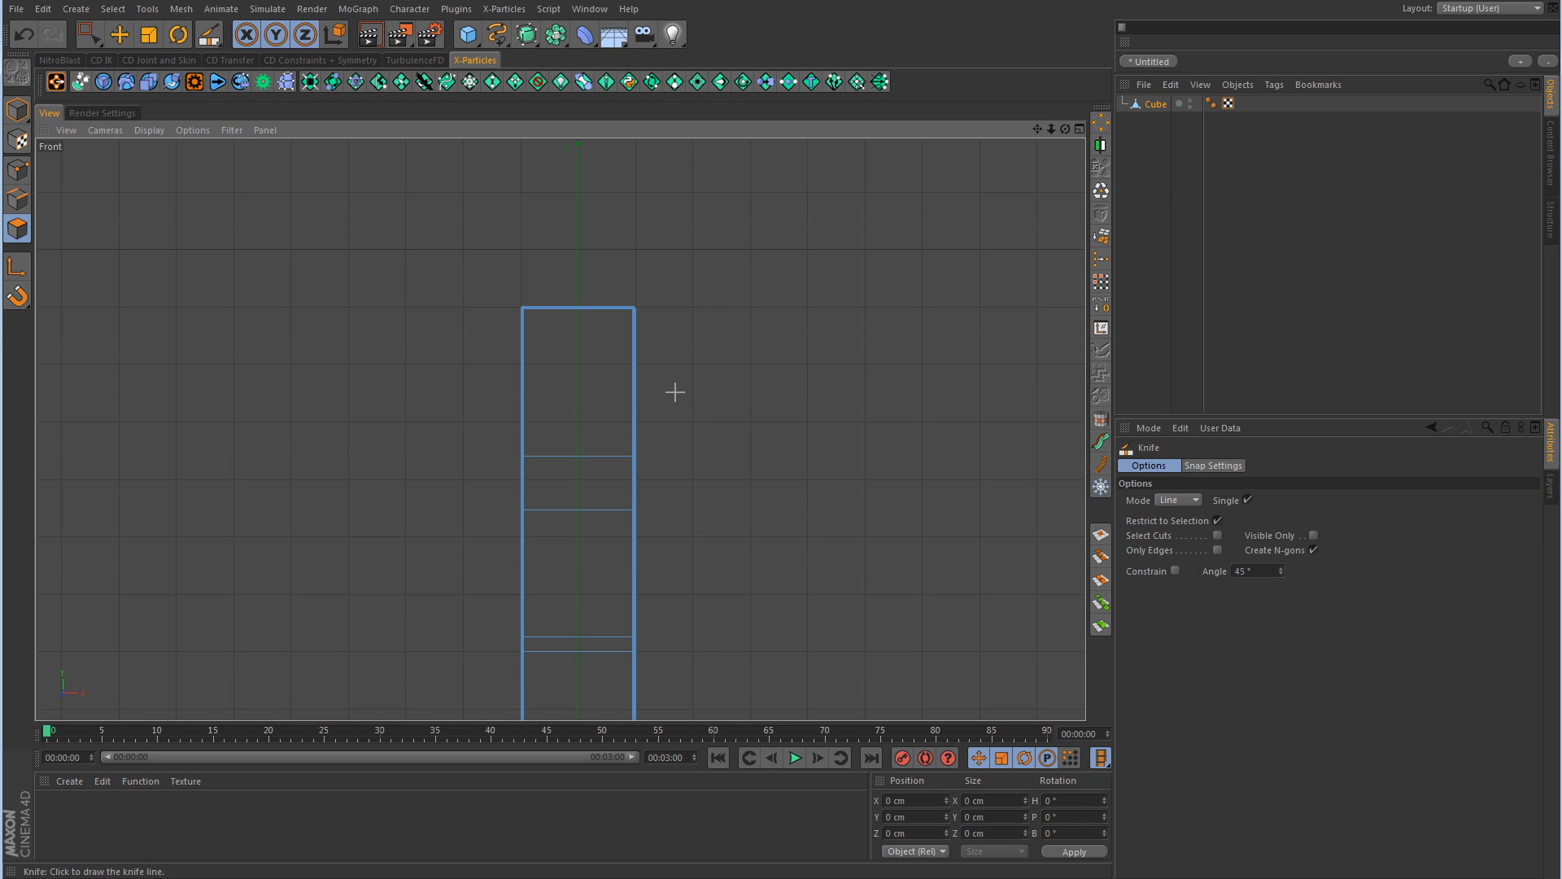
left_click_drag(704, 346, 816, 392)
- In the perspective view, loop-select the four narrow polygon bands around the column
middle_click(803, 386)
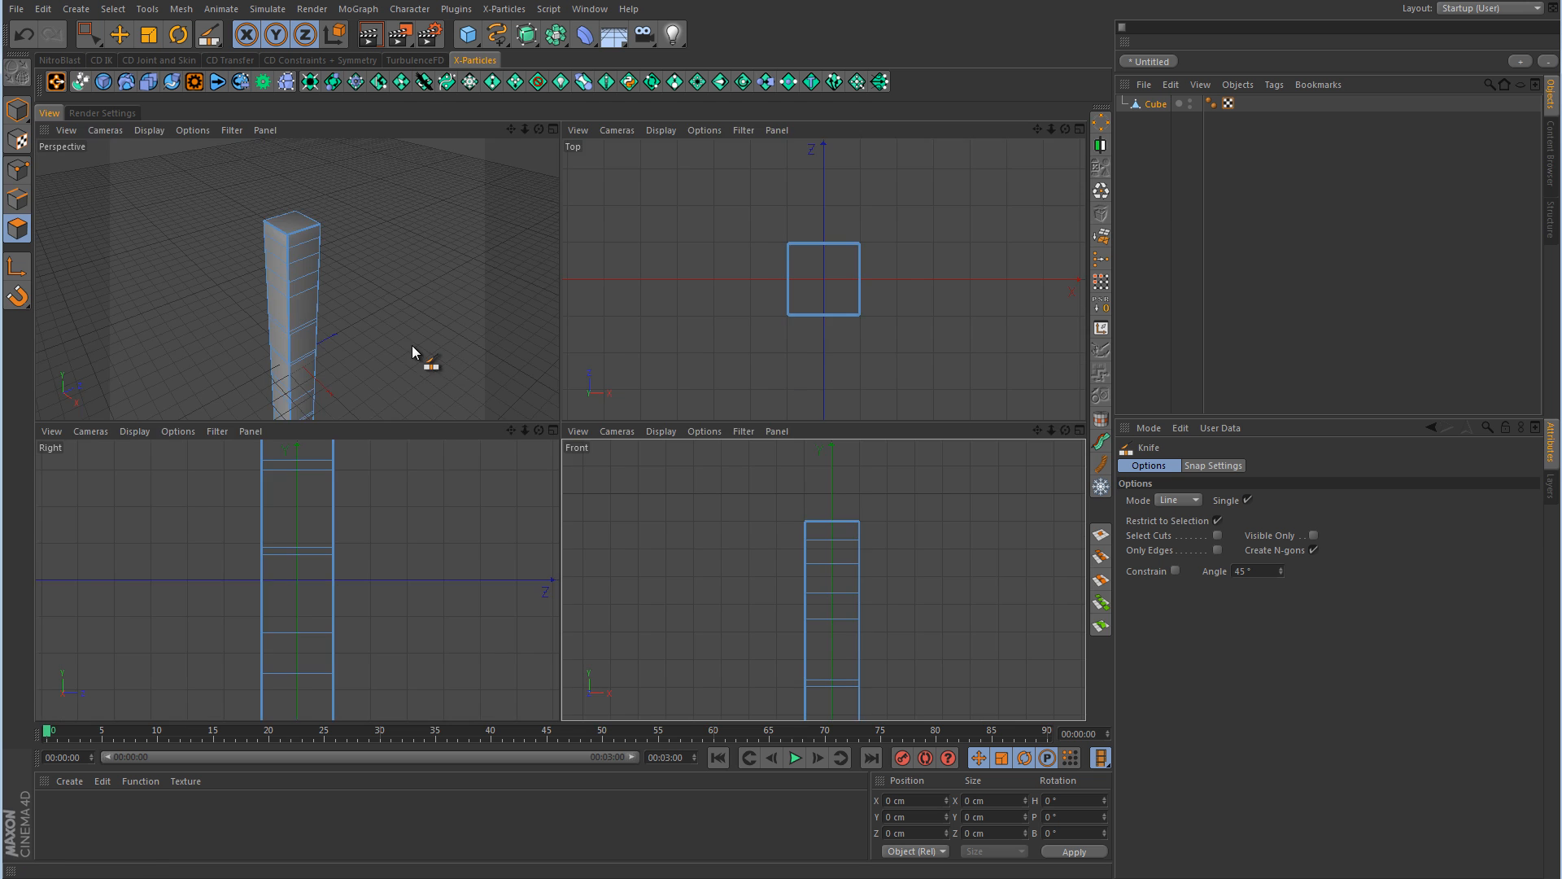
middle_click(419, 359)
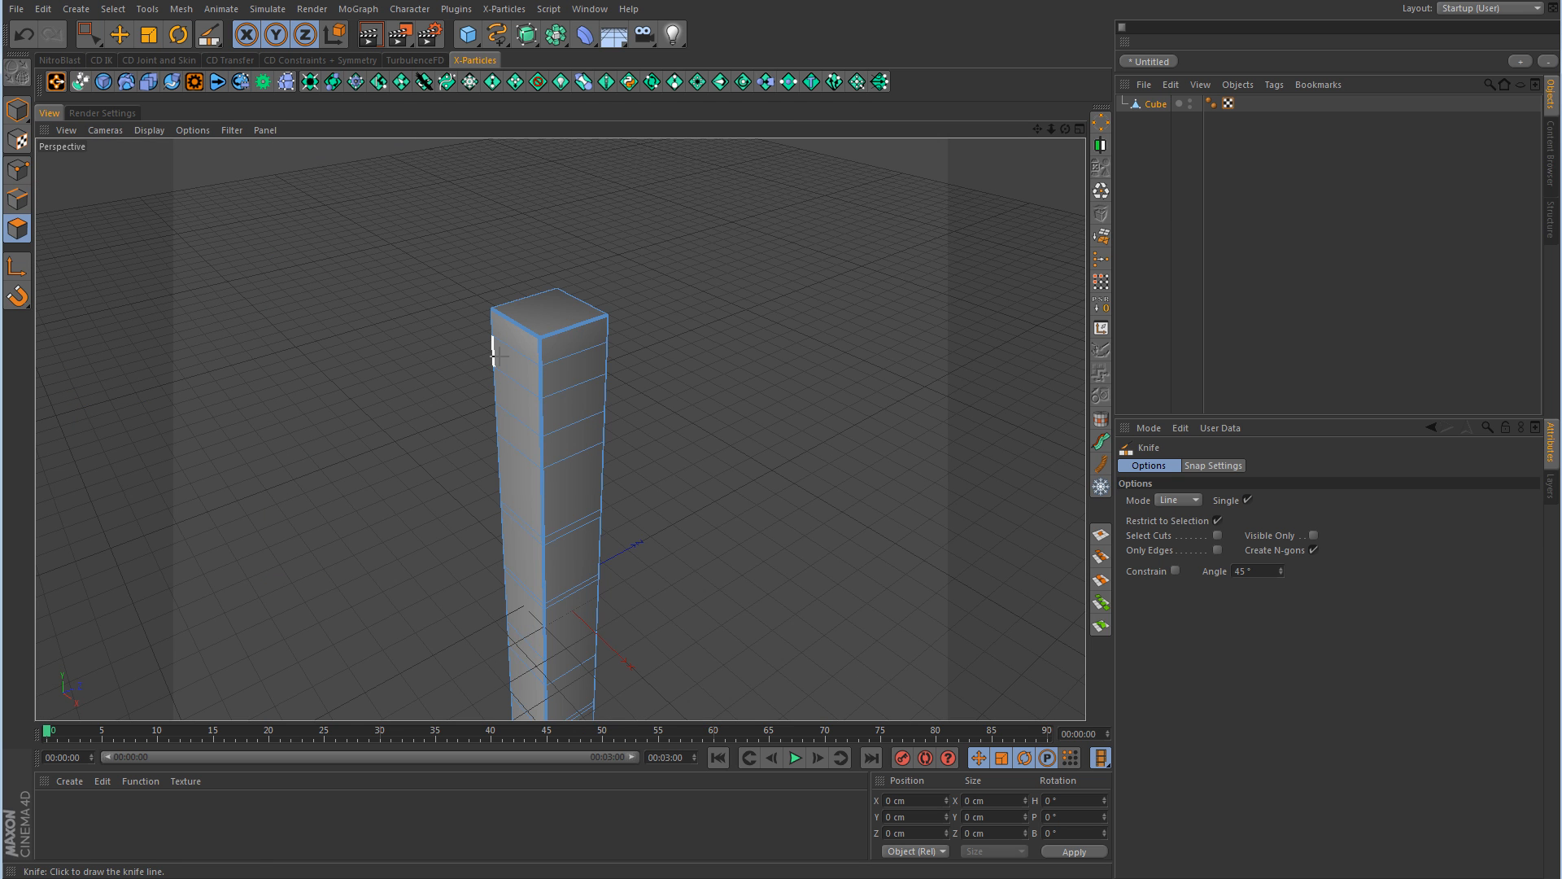
key("u")
key("l")
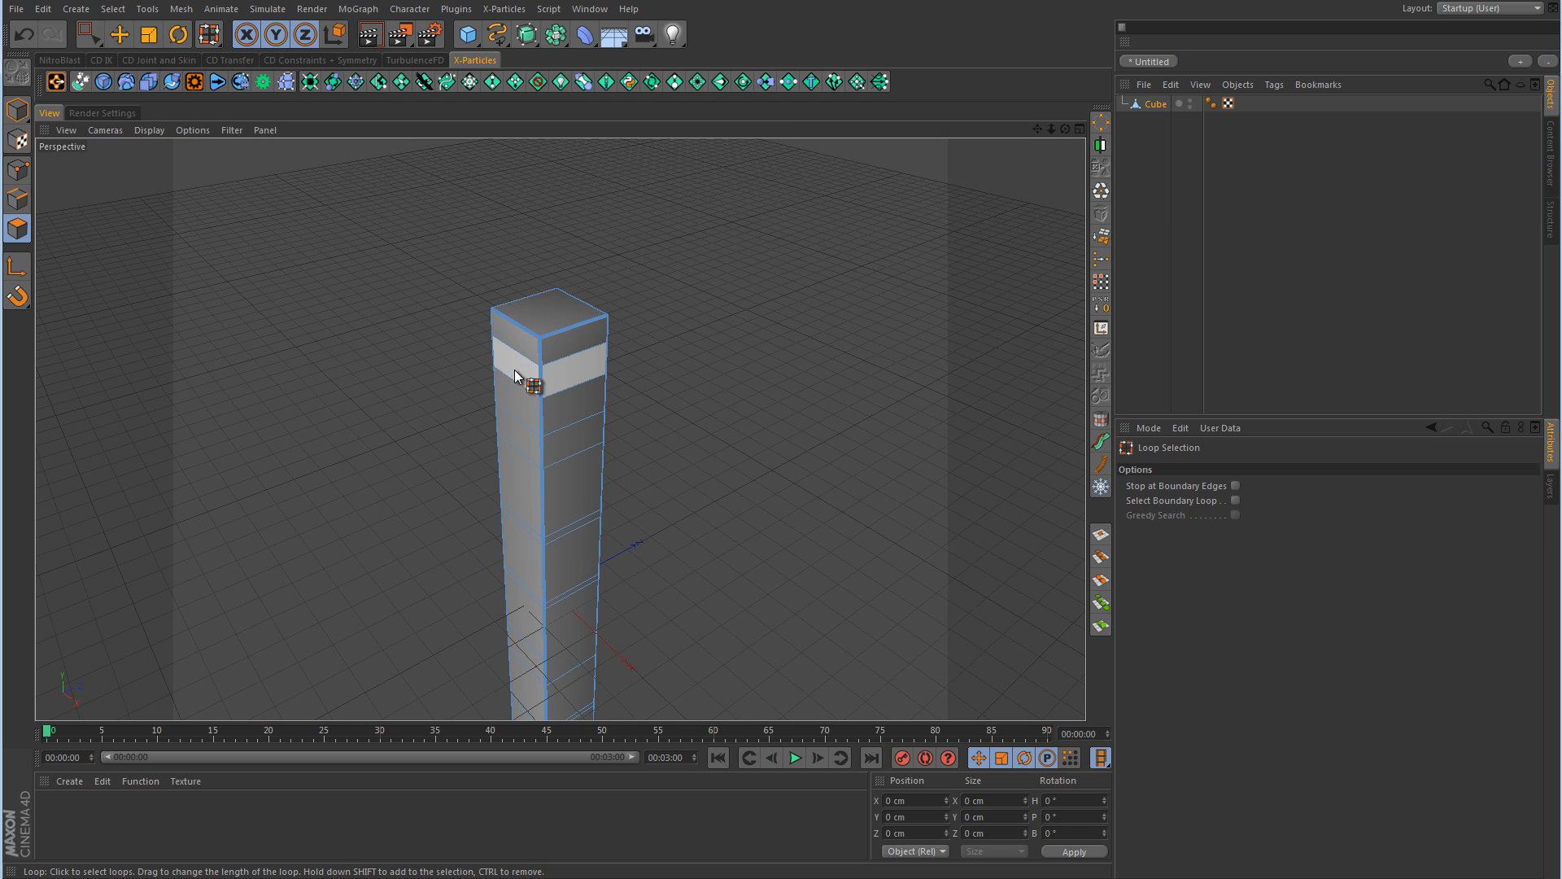
middle_click_drag(591, 589, 614, 415, "alt")
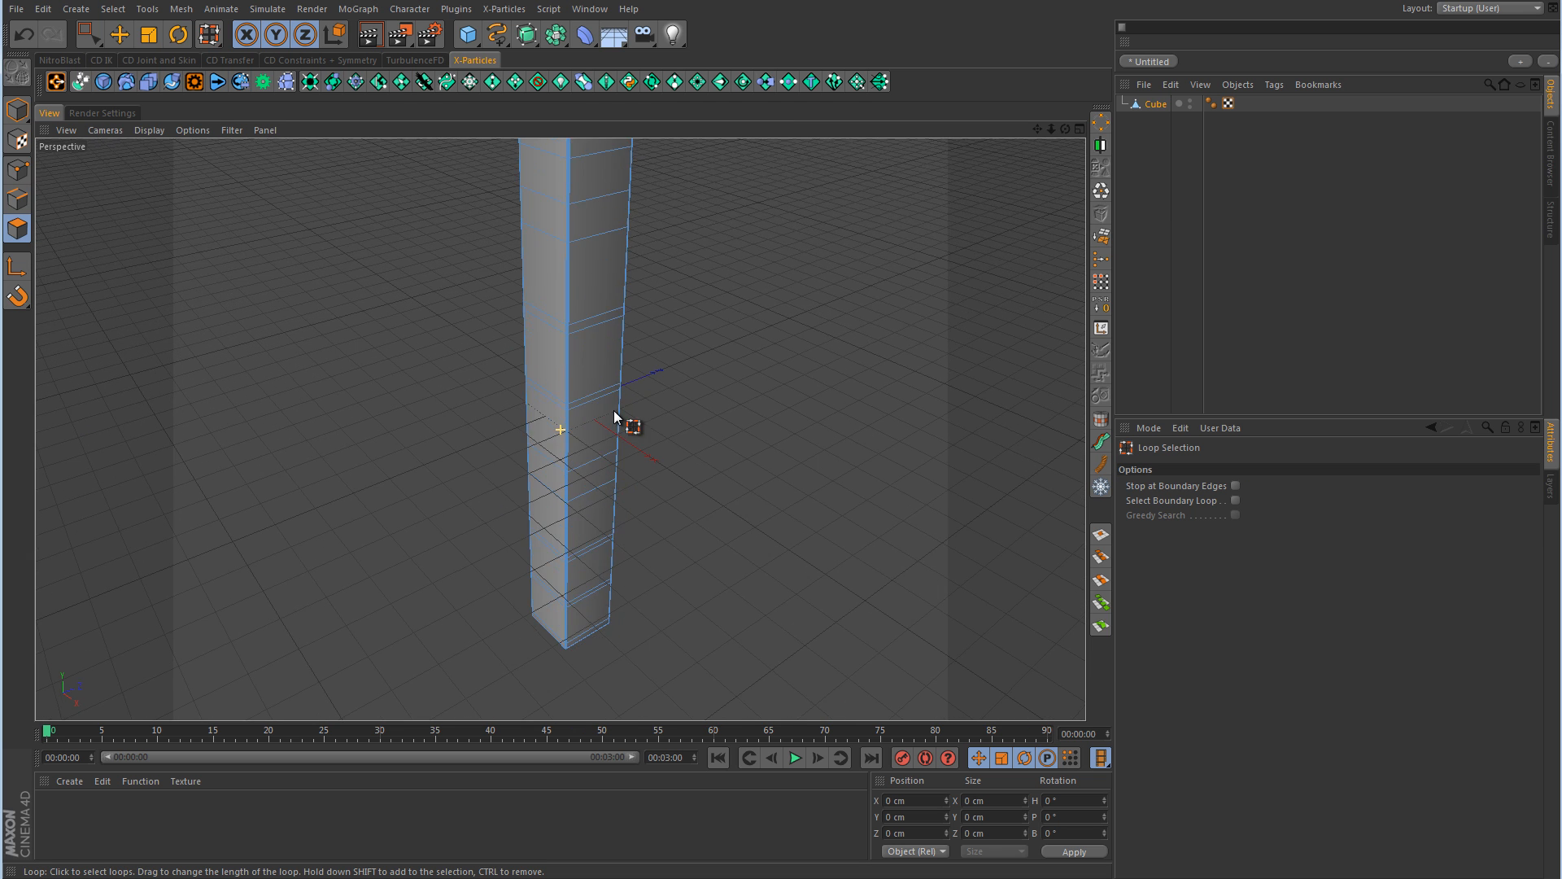
left_click(578, 337)
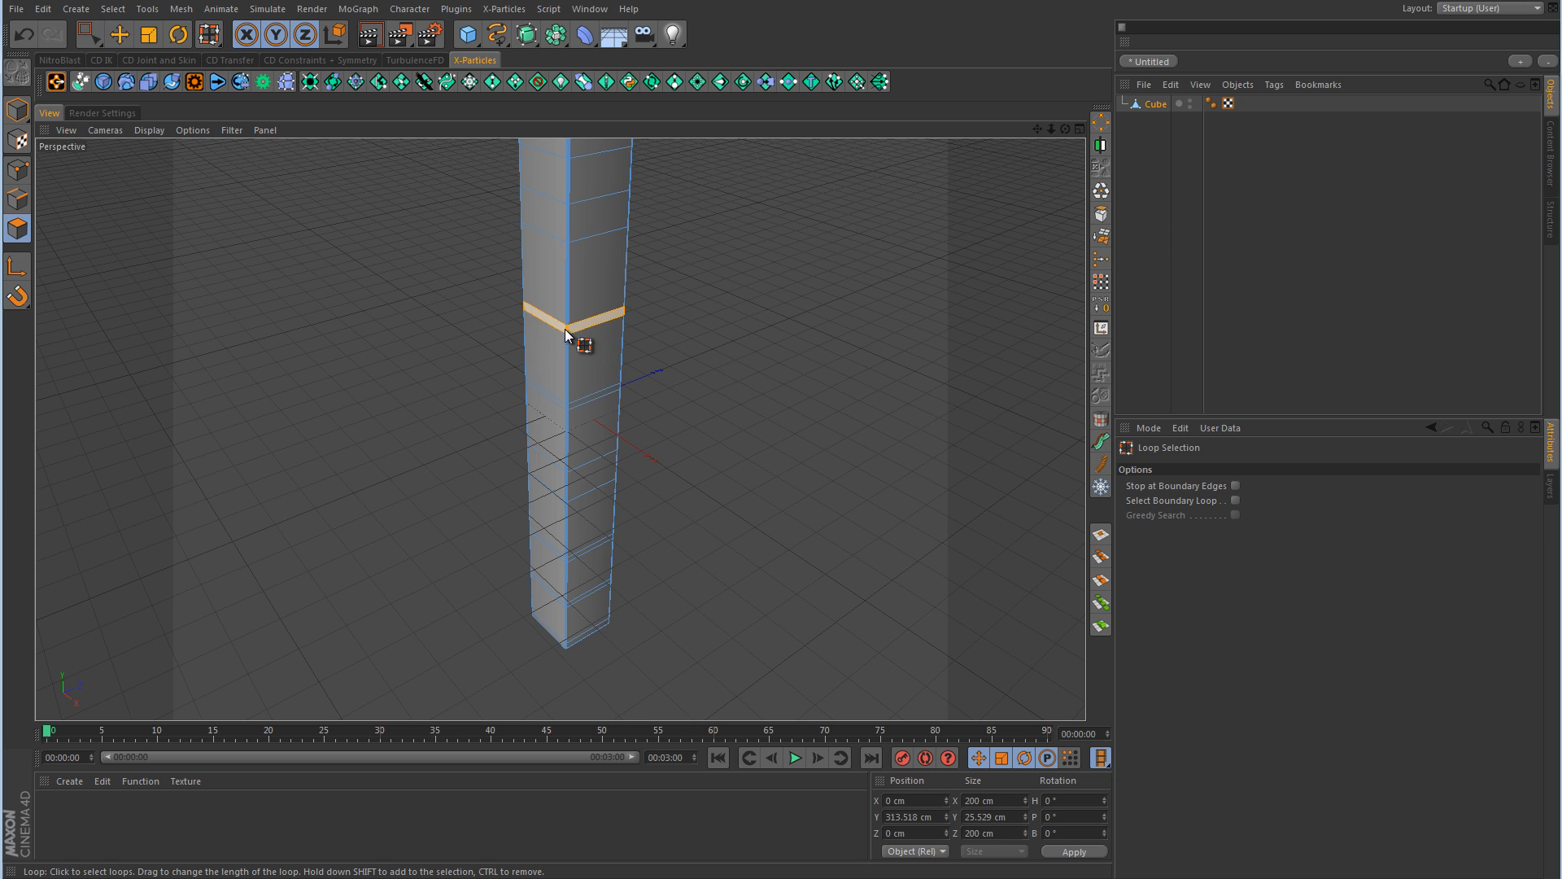
left_click(577, 561, "shift")
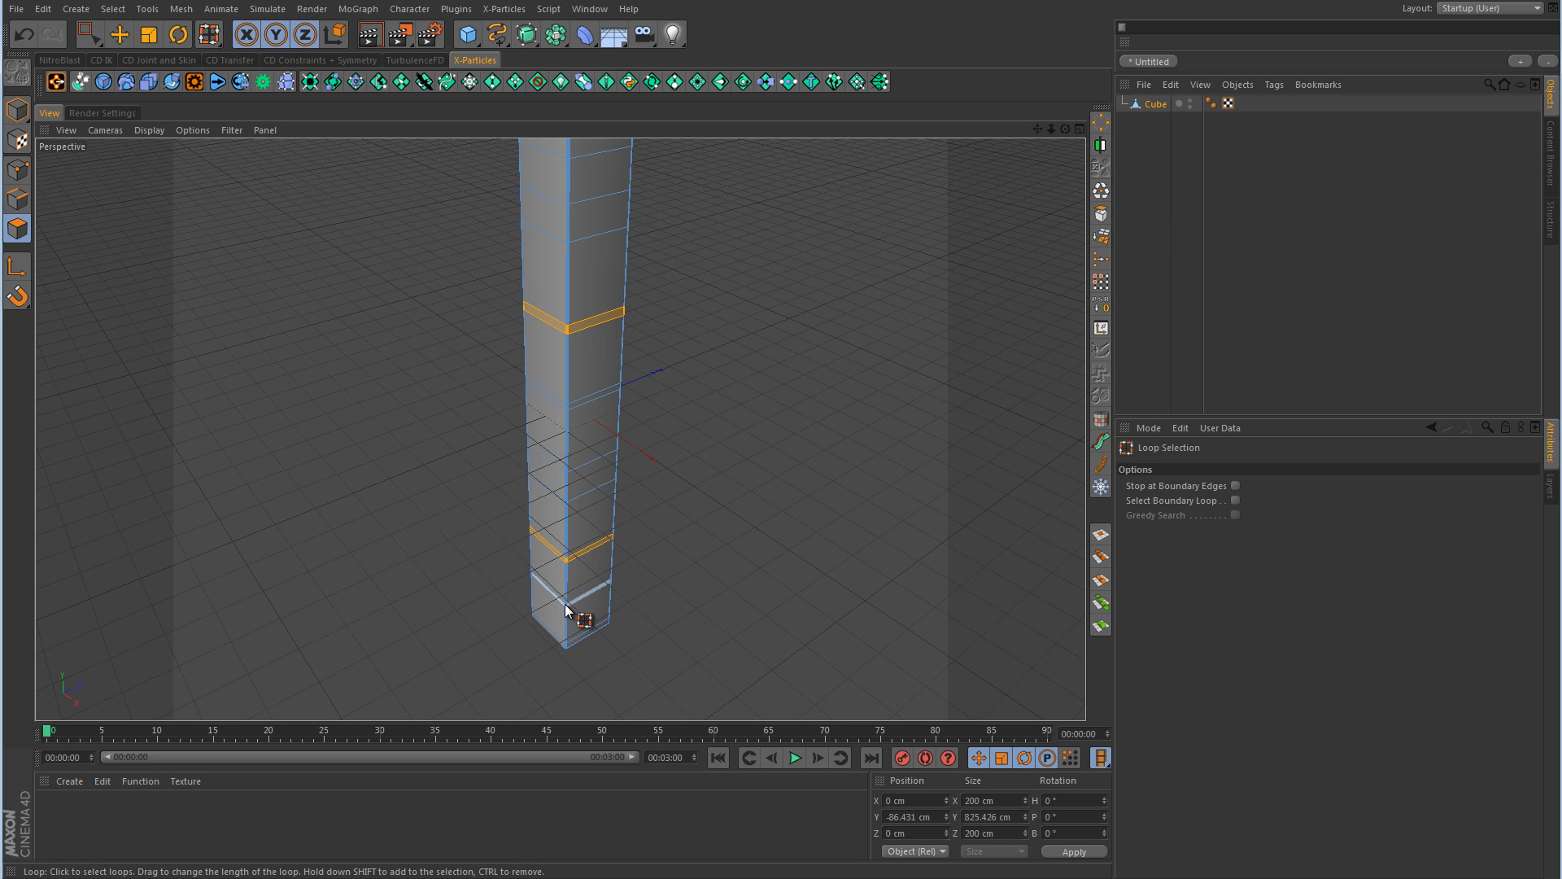
left_click(570, 600, "shift")
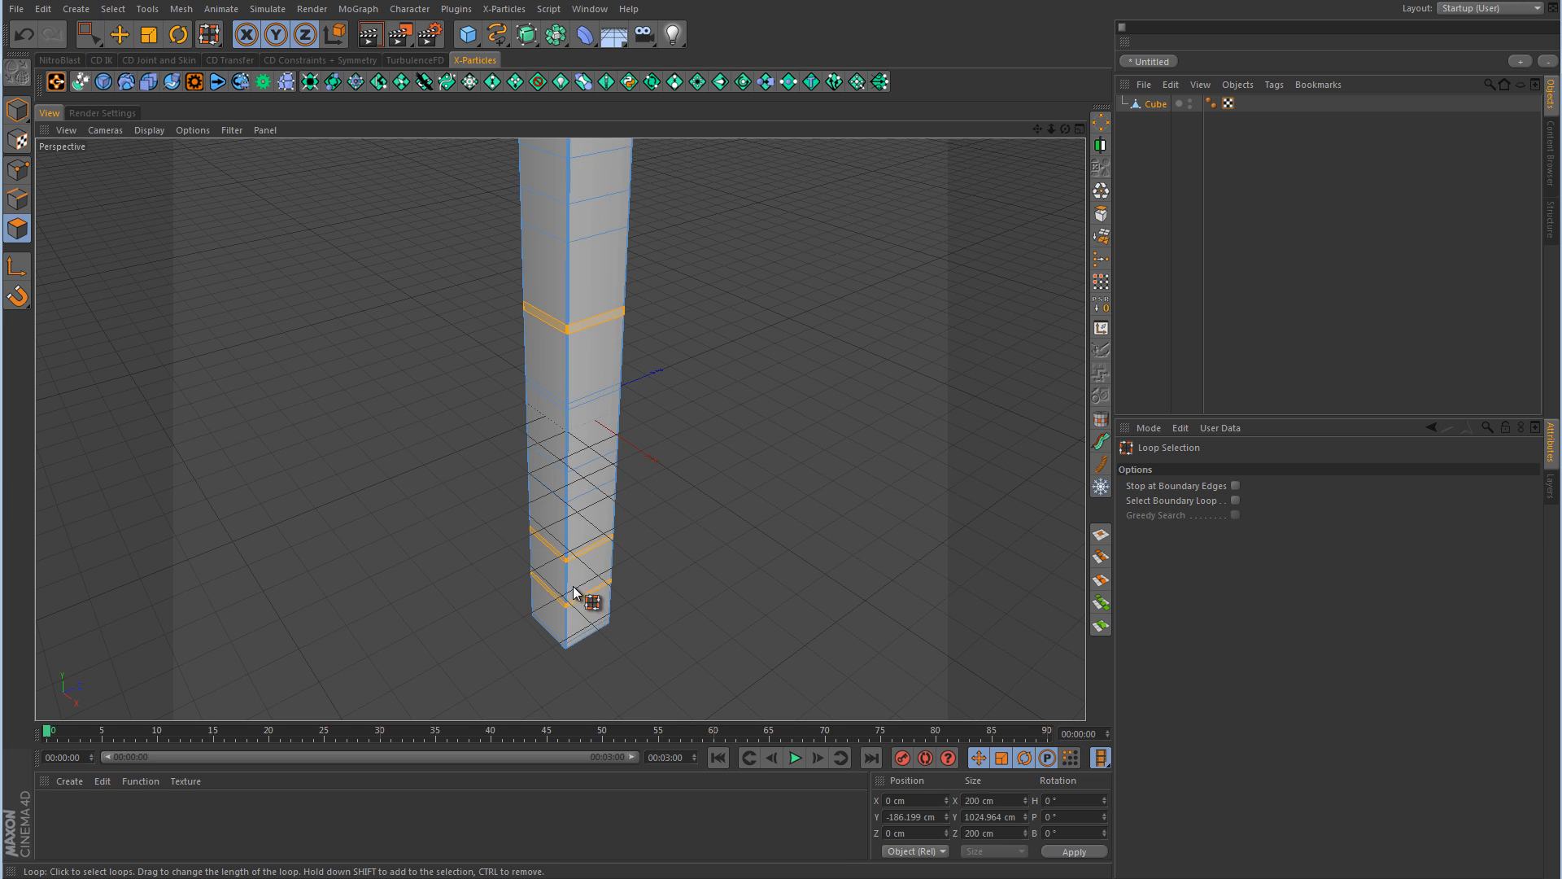
left_click(576, 392, "shift")
- Extrude the four selected narrow bands slightly inward with an offset of about -0.94 cm
mouse_move(706, 504)
left_mouse_down("alt")
mouse_move(751, 350)
mouse_move(753, 459)
mouse_move(721, 391)
mouse_move(717, 478)
left_mouse_up("alt")
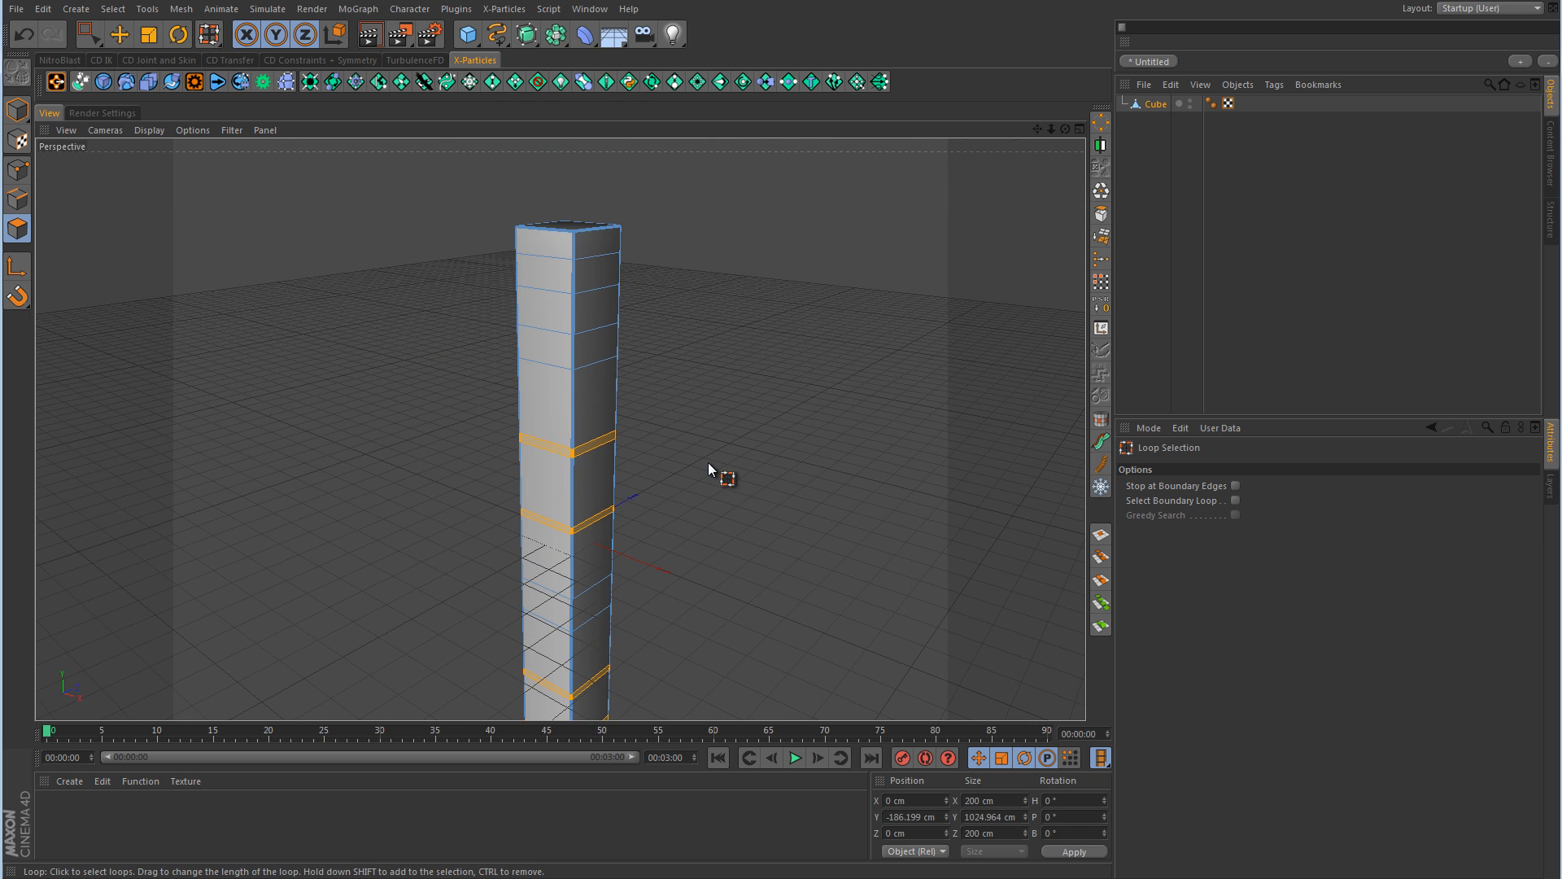
right_click(708, 462)
left_click(742, 561)
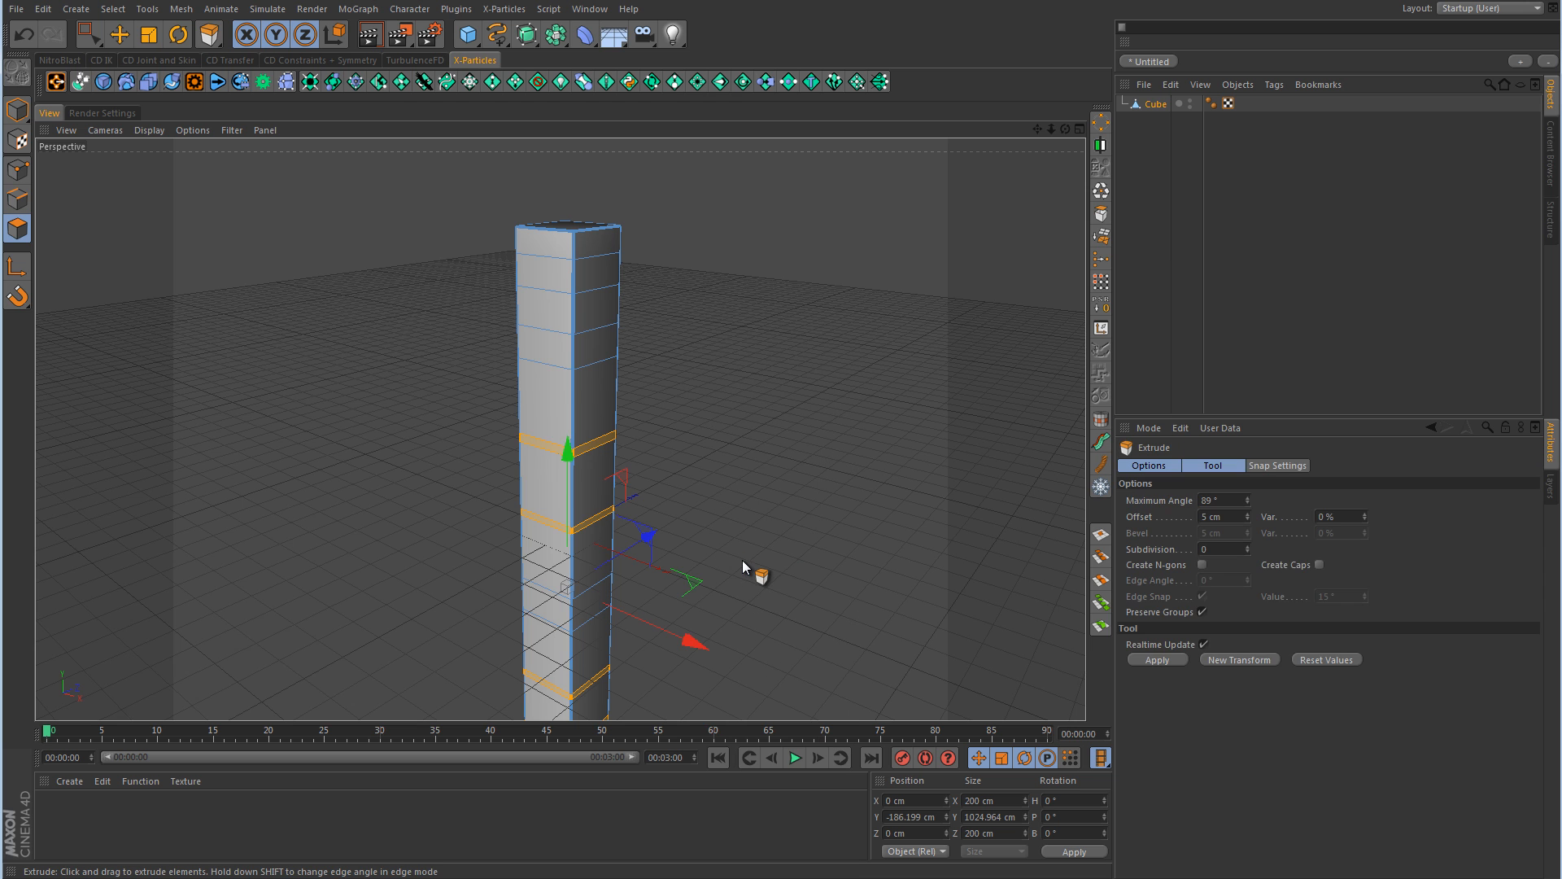
right_click_drag(567, 581, 677, 457, "alt")
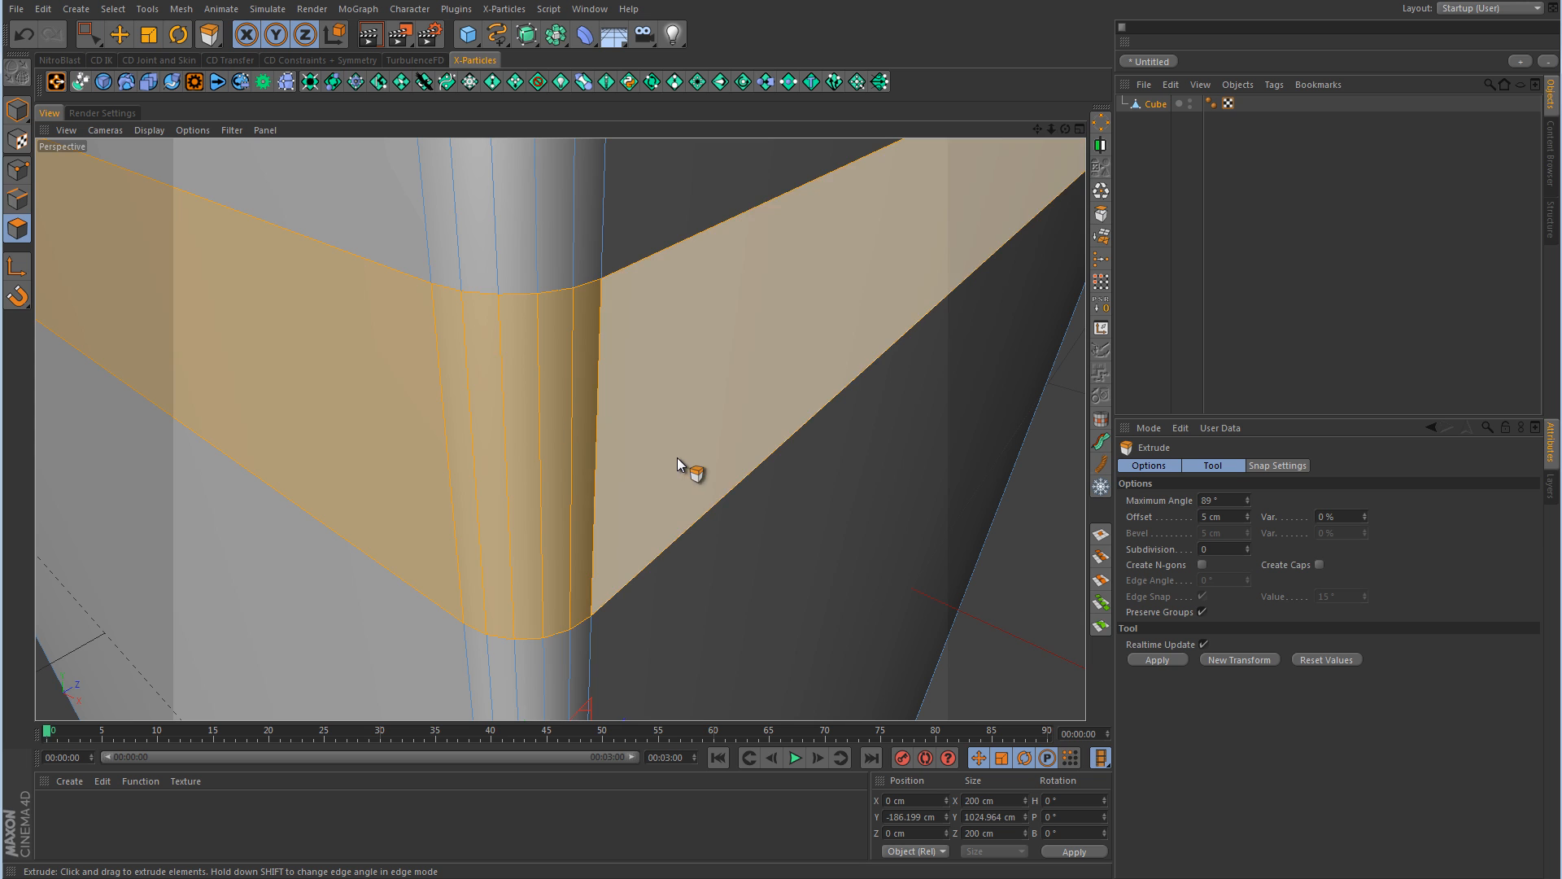
mouse_move(729, 451)
left_mouse_down()
mouse_move(914, 525)
mouse_move(778, 448)
left_mouse_up()
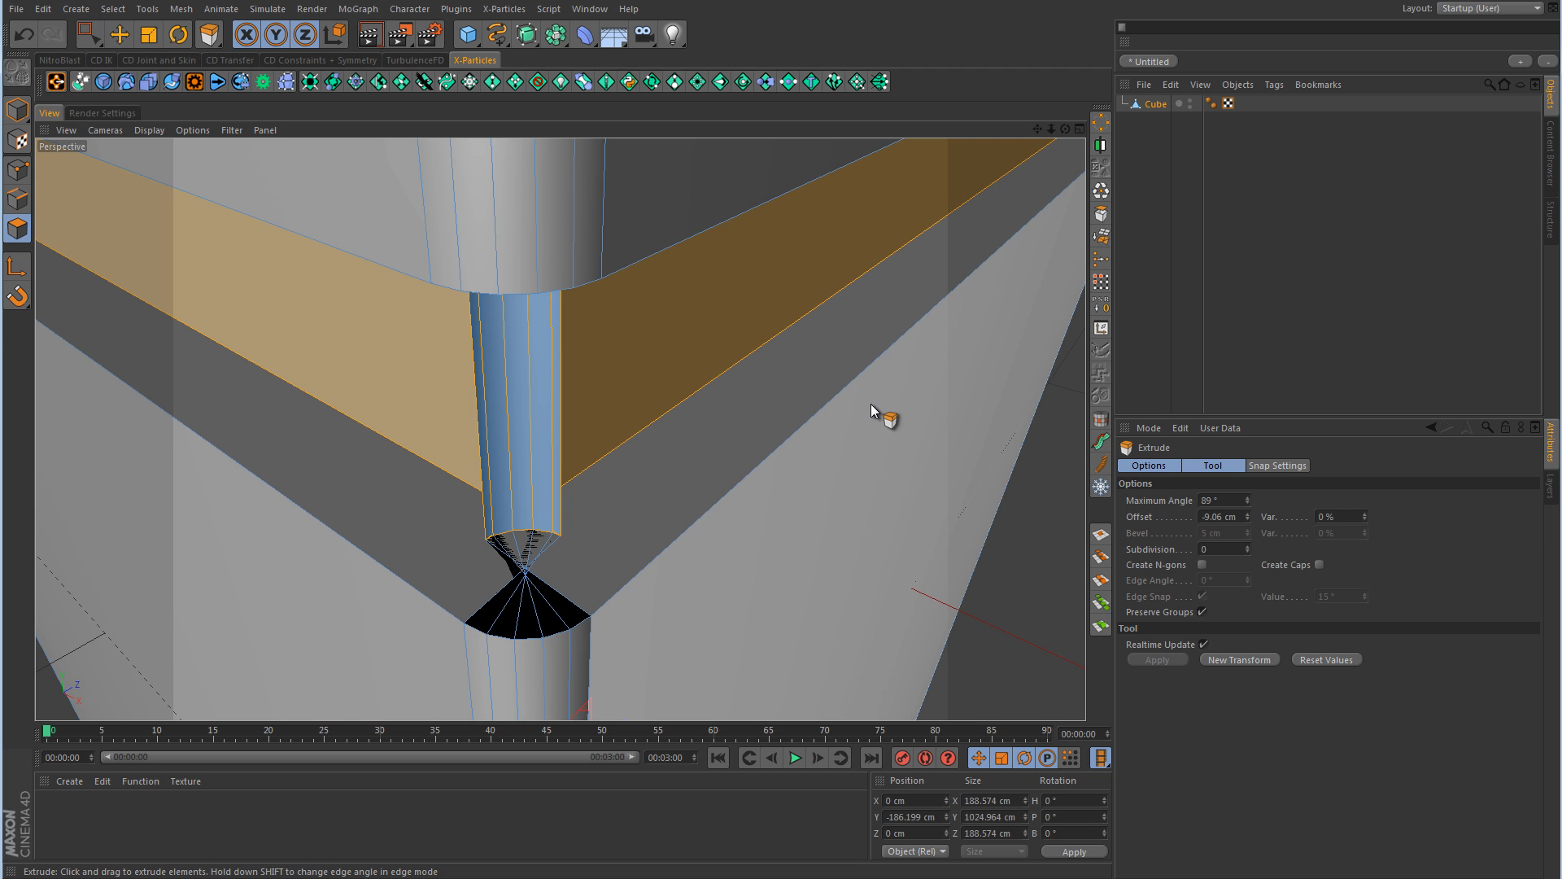
key("ctrl+z")
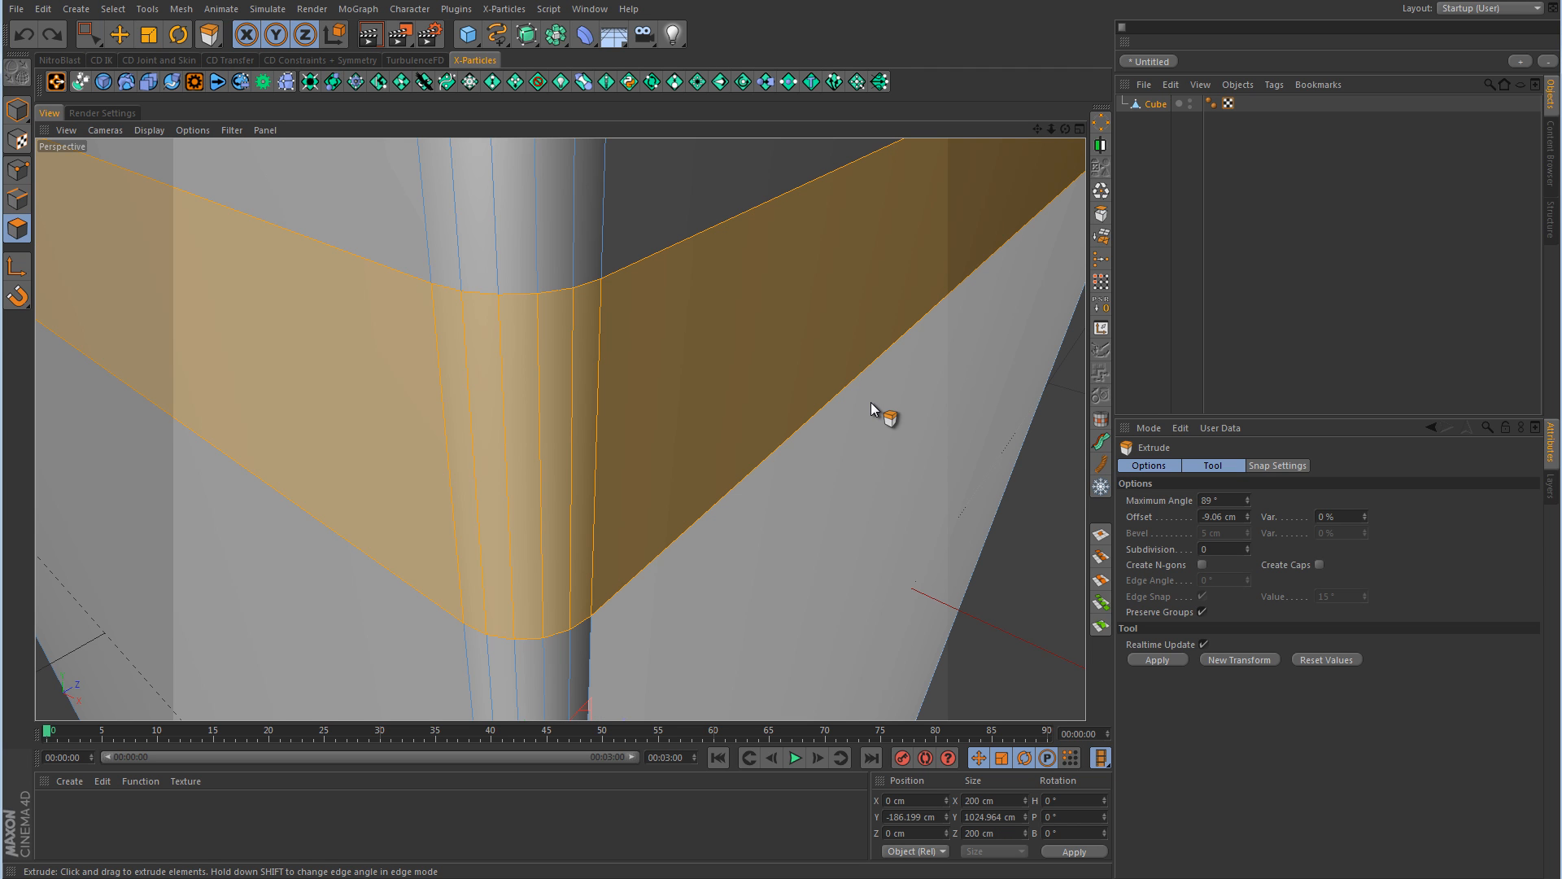
left_click_drag(931, 446, 779, 448)
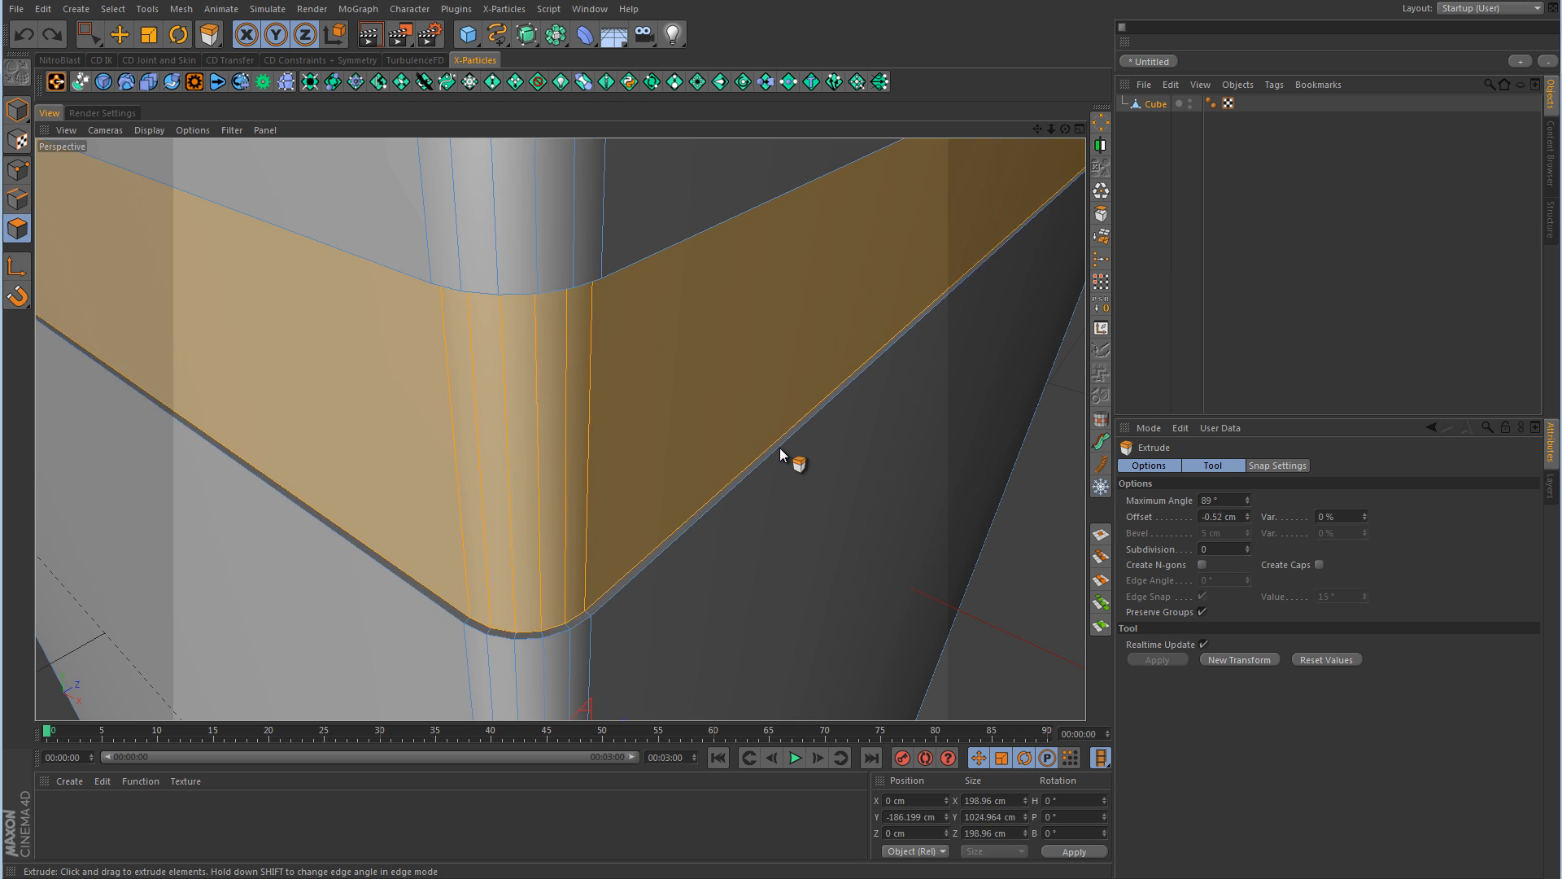
- Scale the extruded bands inward to about 138 cm in X and Z to form deep grooves, and inspect a groove's corners
left_click(150, 37)
right_click_drag(887, 368, 762, 428, "alt")
middle_click_drag(762, 428, 678, 398, "alt")
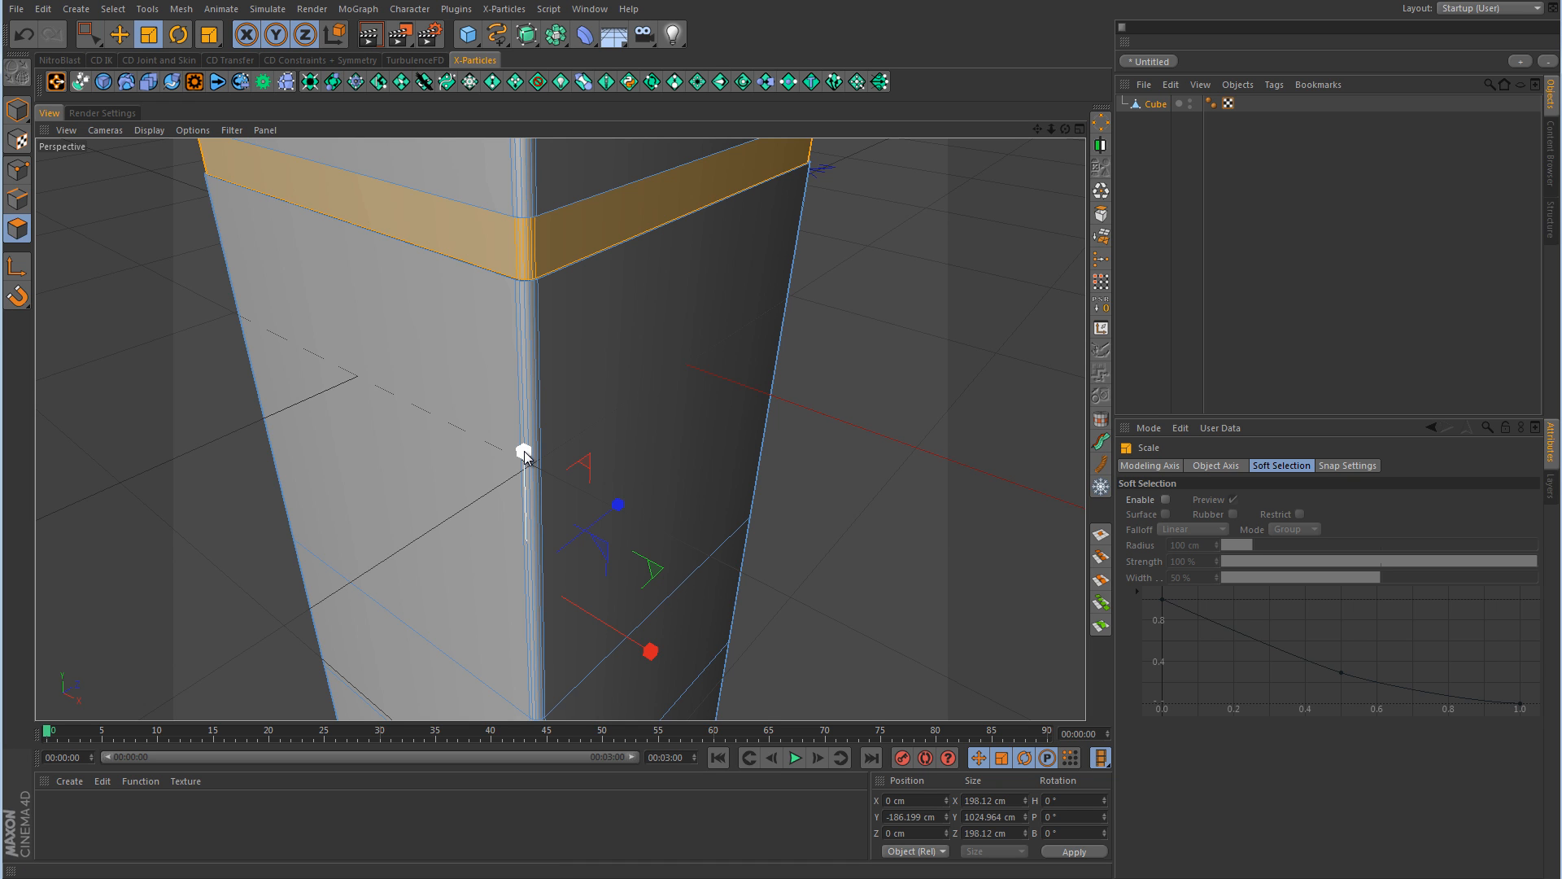
left_click_drag(524, 452, 524, 453)
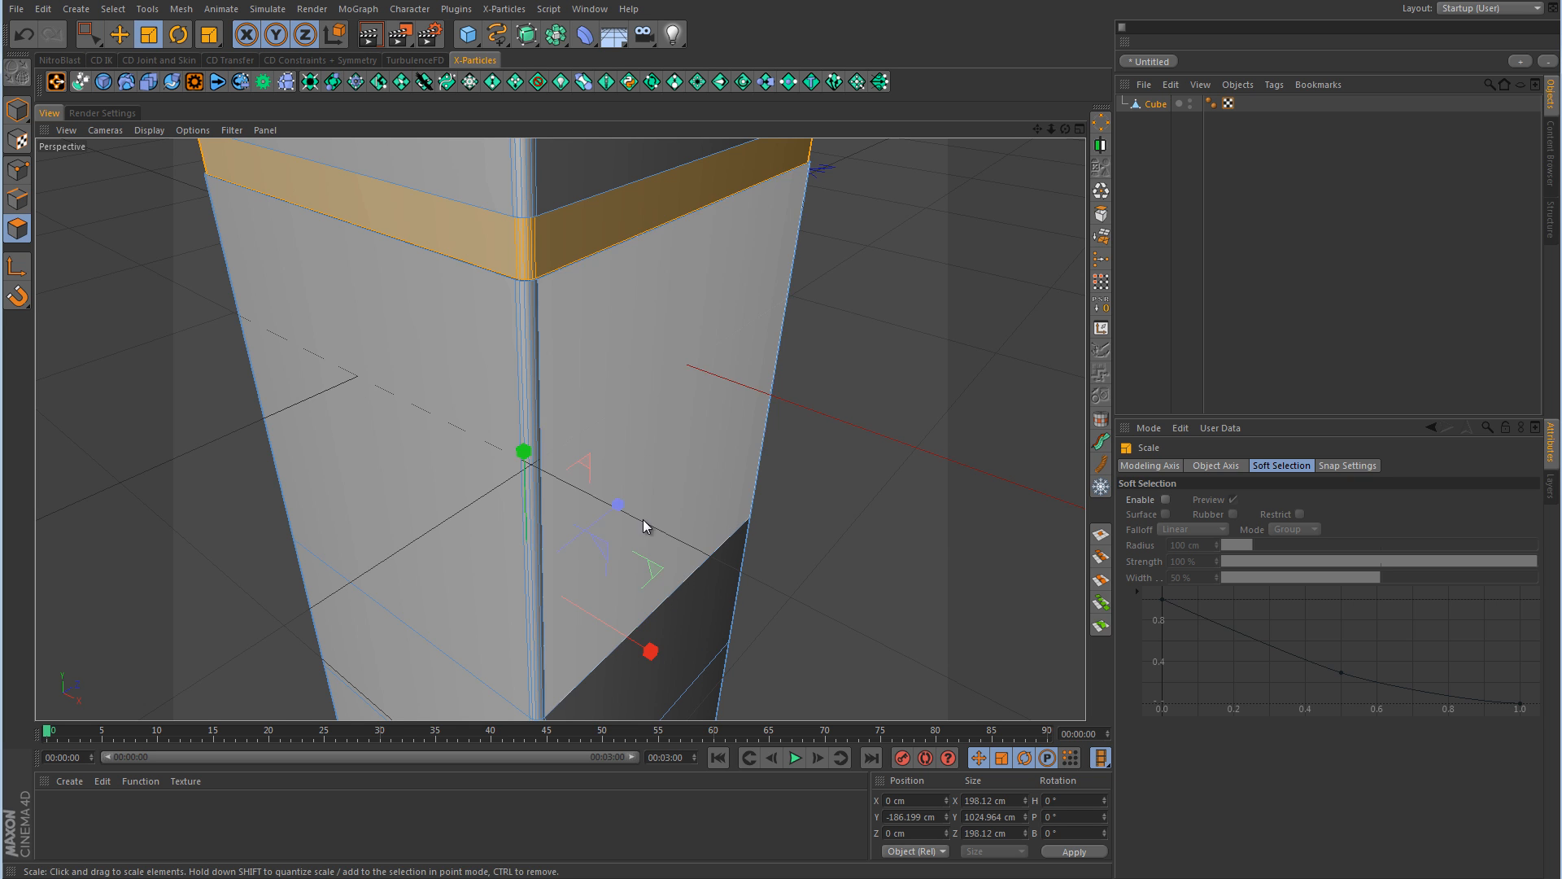
left_click_drag(523, 453, 525, 501)
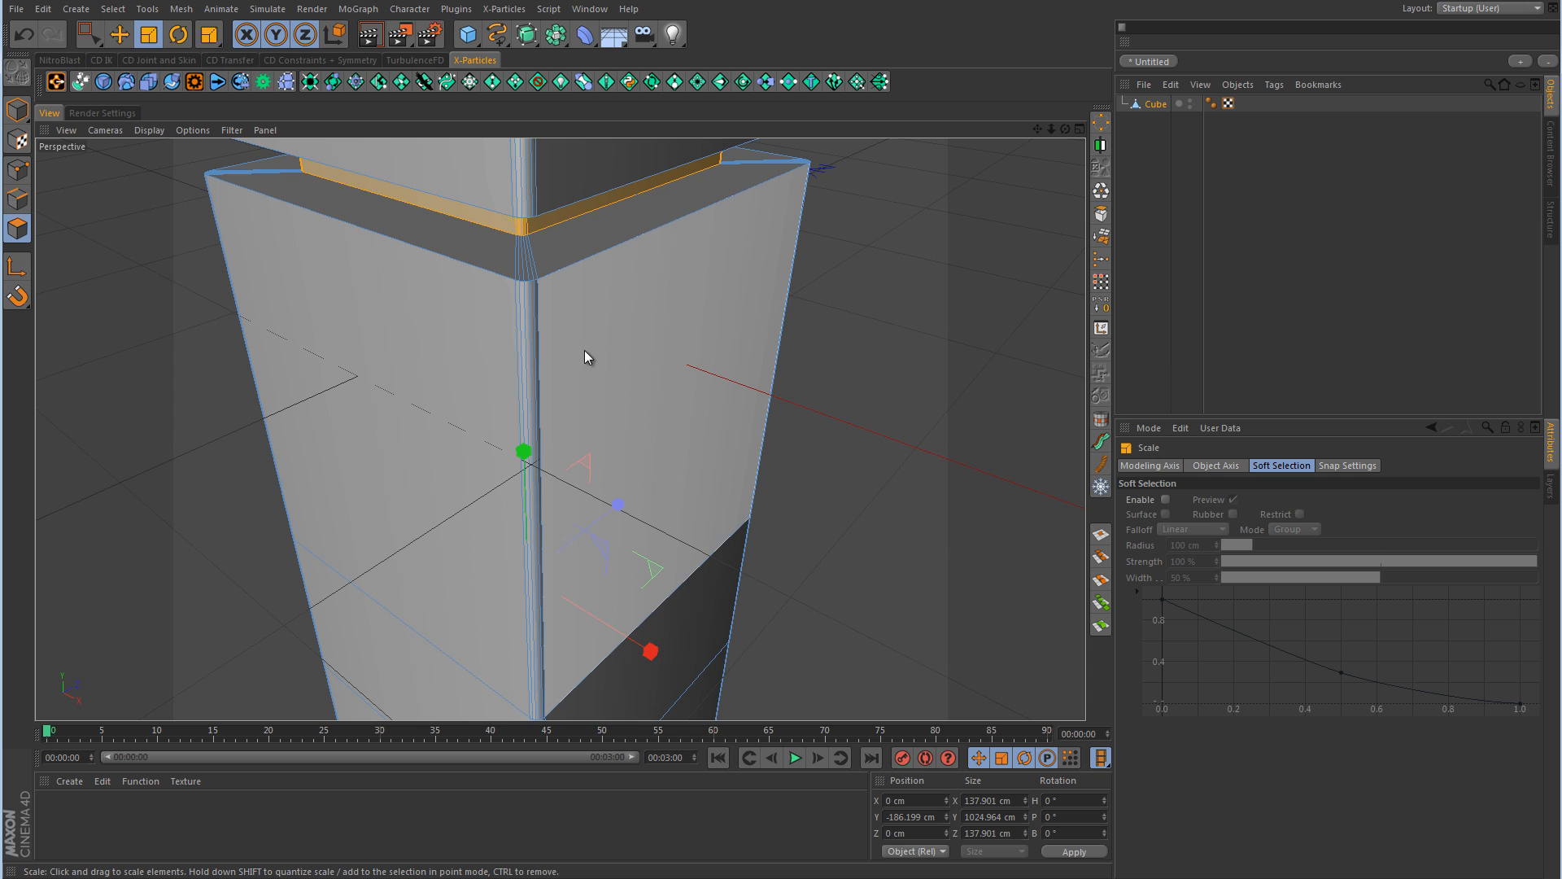
right_click_drag(527, 233, 647, 221, "alt")
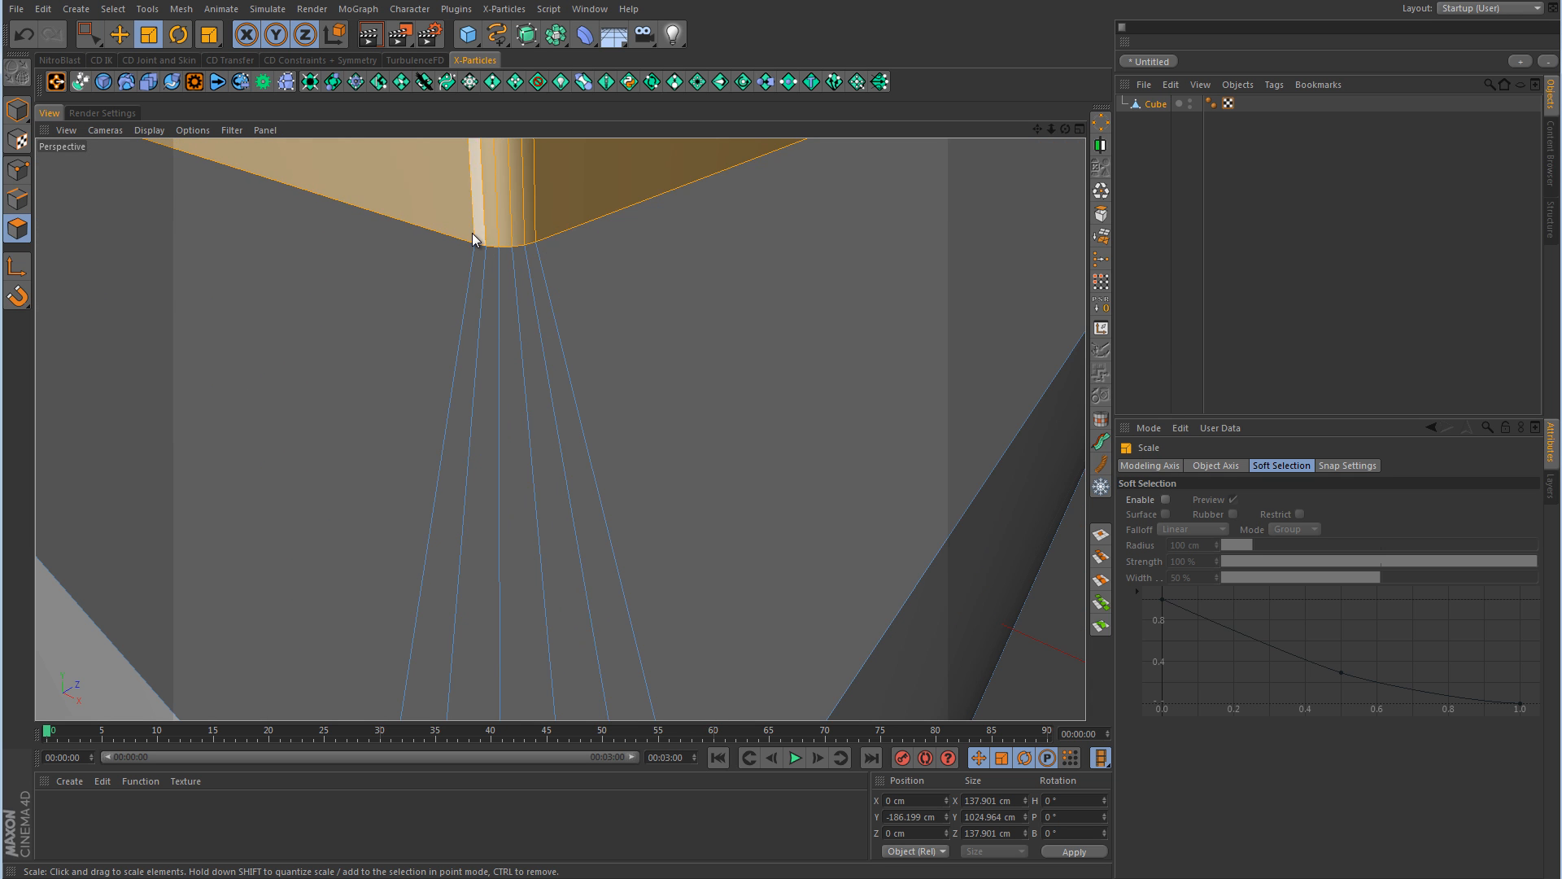
right_click_drag(797, 356, 591, 407, "alt")
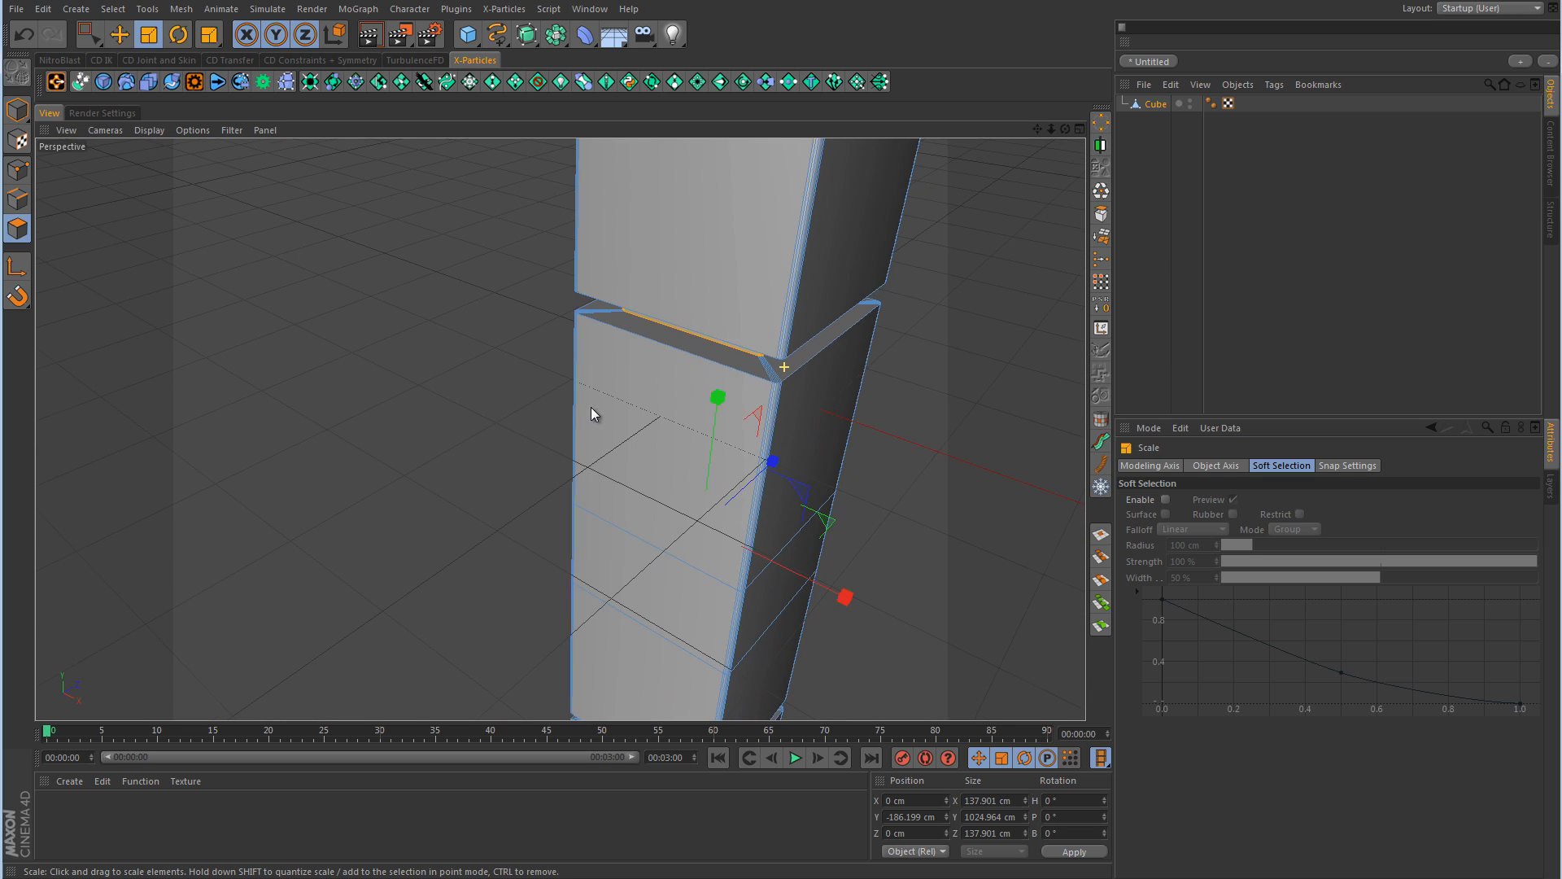
left_click_drag(814, 419, 823, 453, "alt")
left_click_drag(851, 388, 751, 435, "alt")
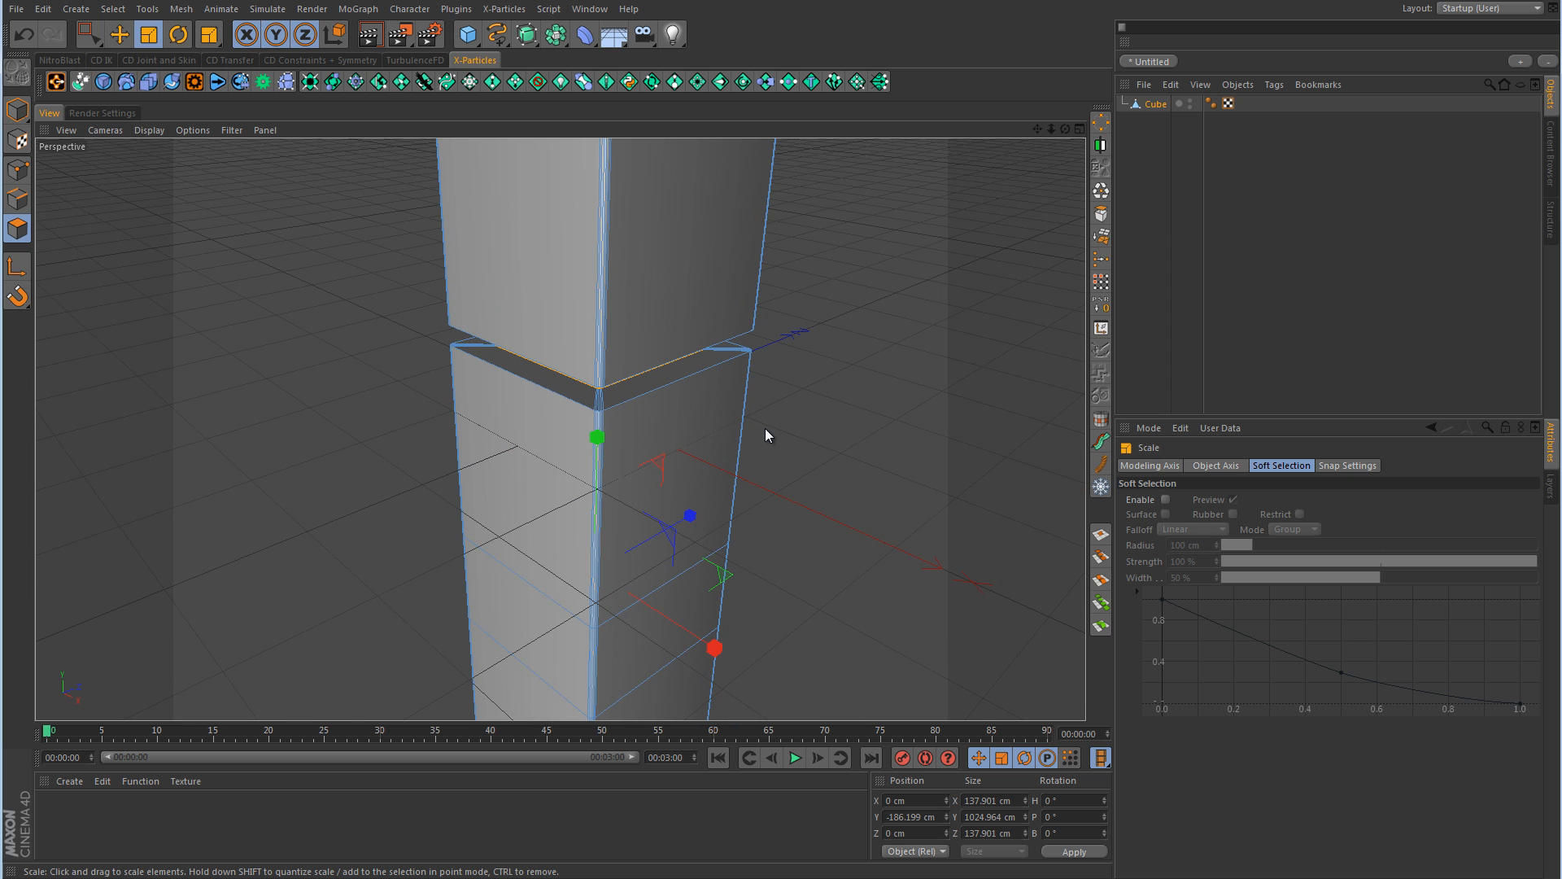
left_click_drag(90, 34, 134, 55)
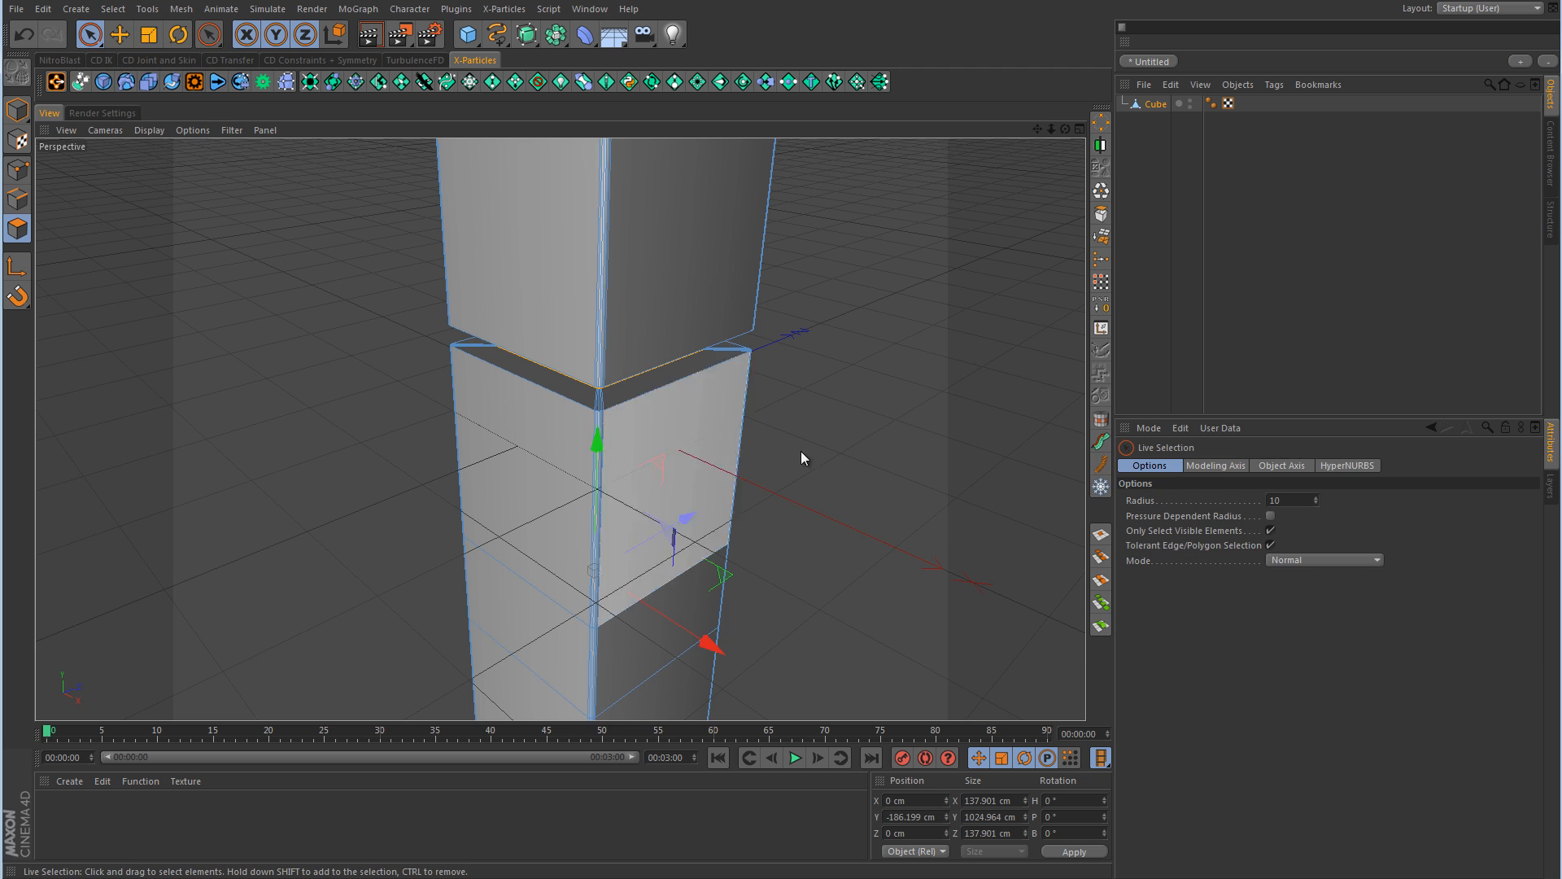
left_click_drag(801, 451, 694, 407, "alt")
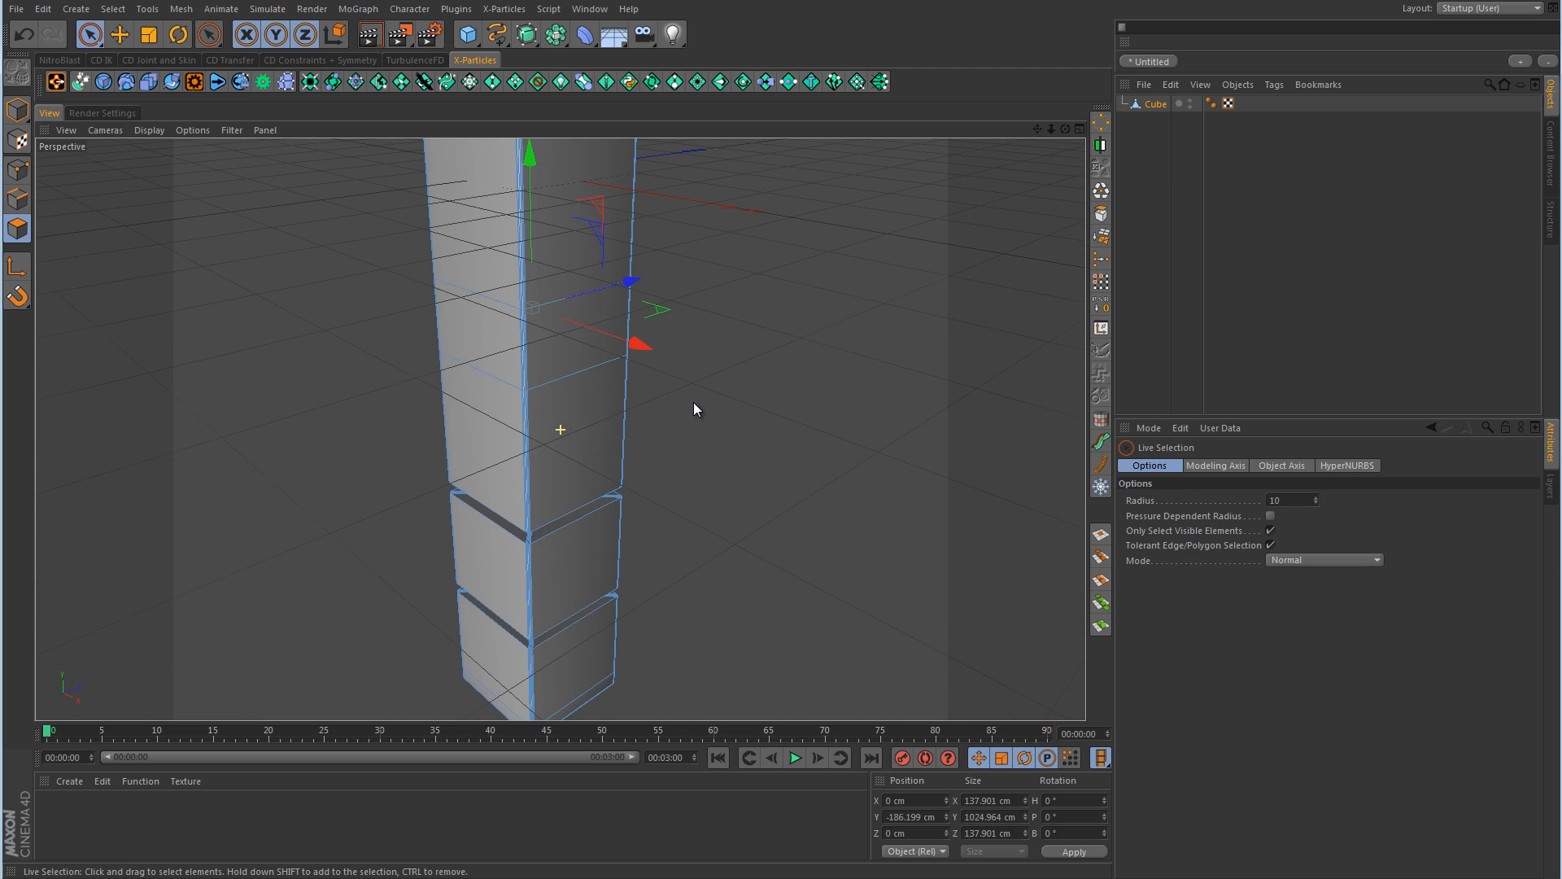
left_click(523, 351)
left_click_drag(756, 230, 649, 471, "alt")
left_click(616, 450)
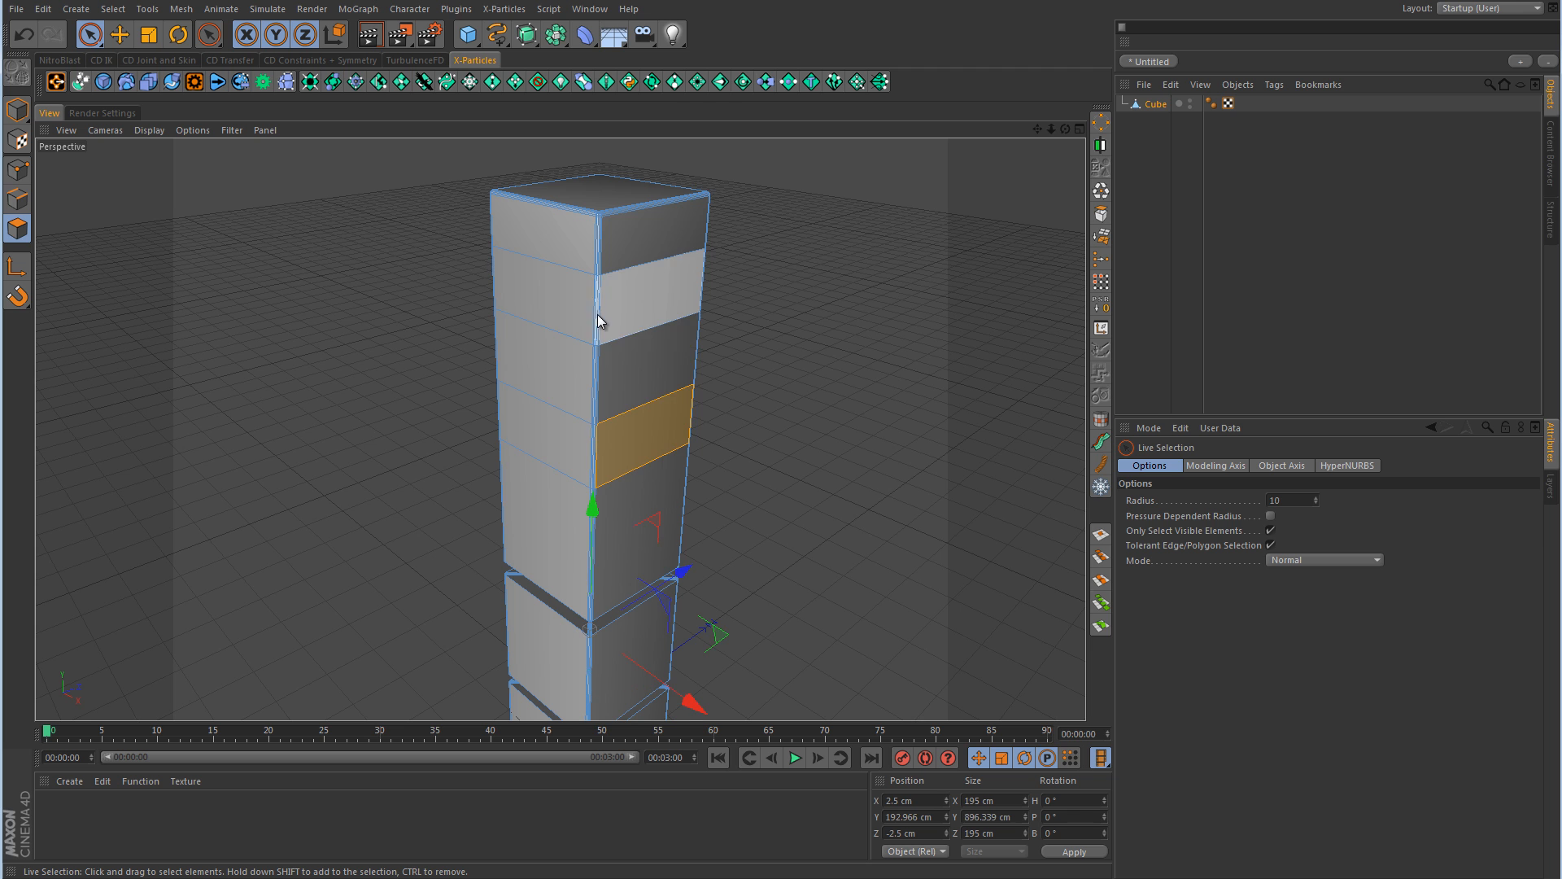
- Loop-select three wide bands around the column, two near the top and one in the lower half
key("u")
key("l")
left_click(601, 313)
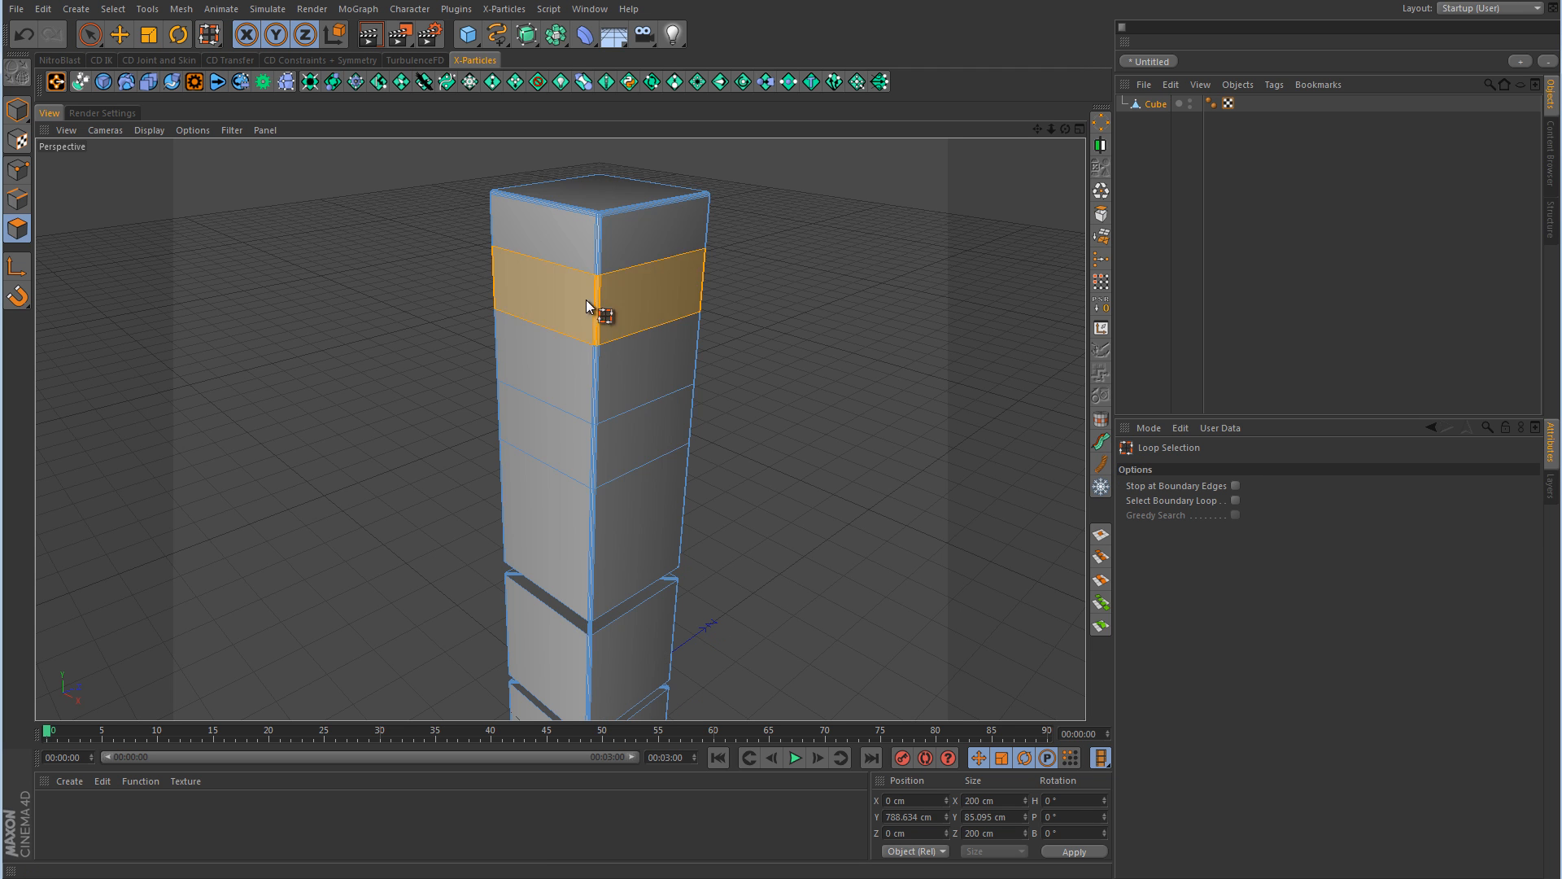
left_click(596, 465, "shift")
middle_click_drag(817, 530, 802, 130, "alt")
left_click(589, 514, "shift")
- Extrude the three selected wide bands outward with an offset of about 34 cm
right_click(784, 378)
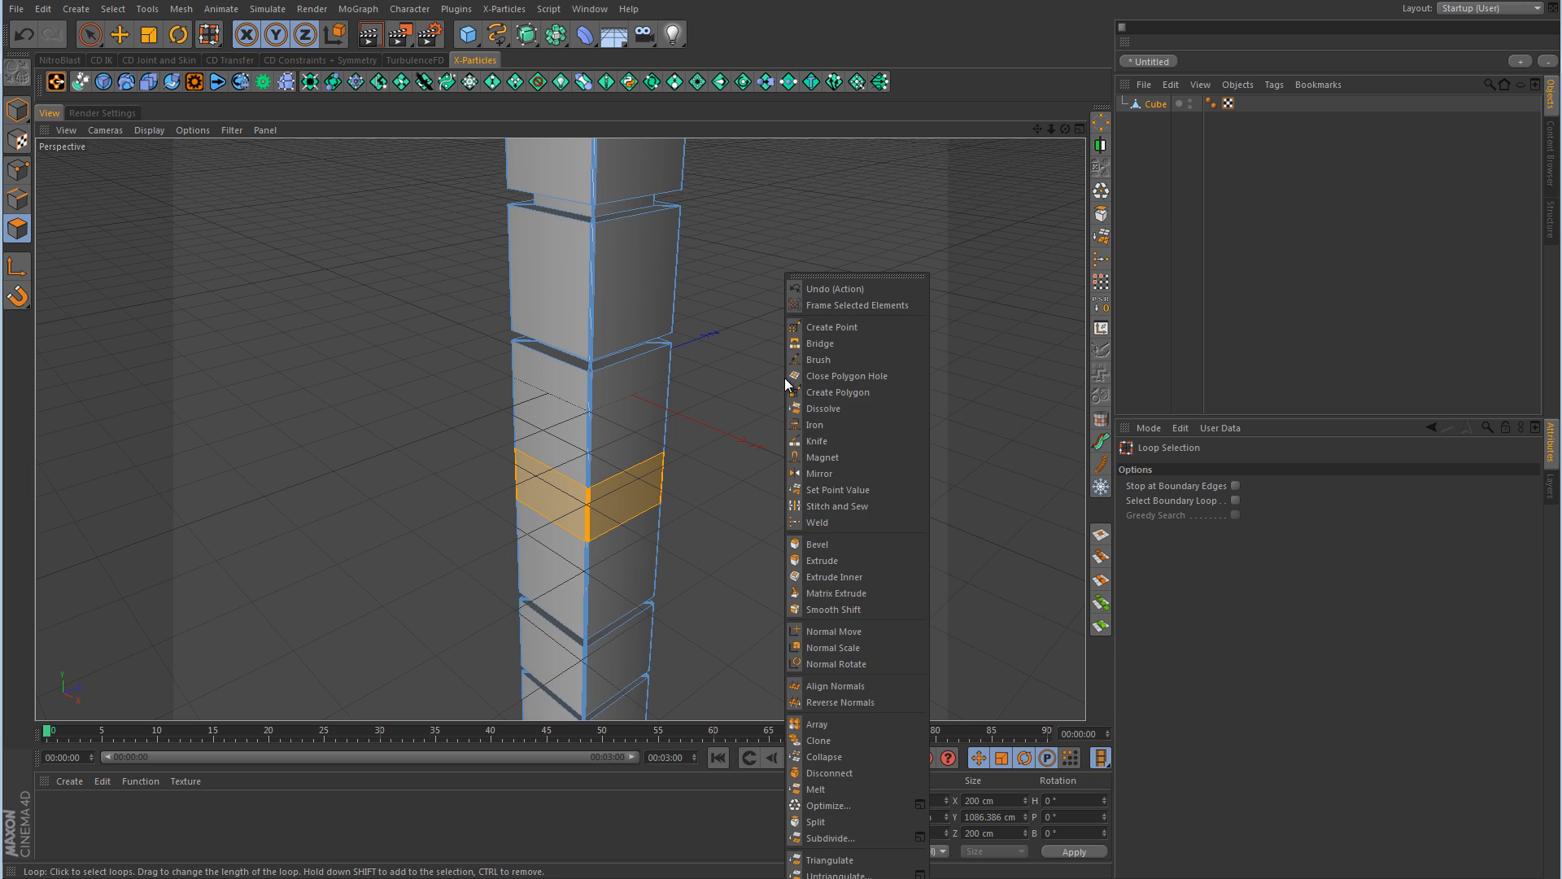
left_click(816, 561)
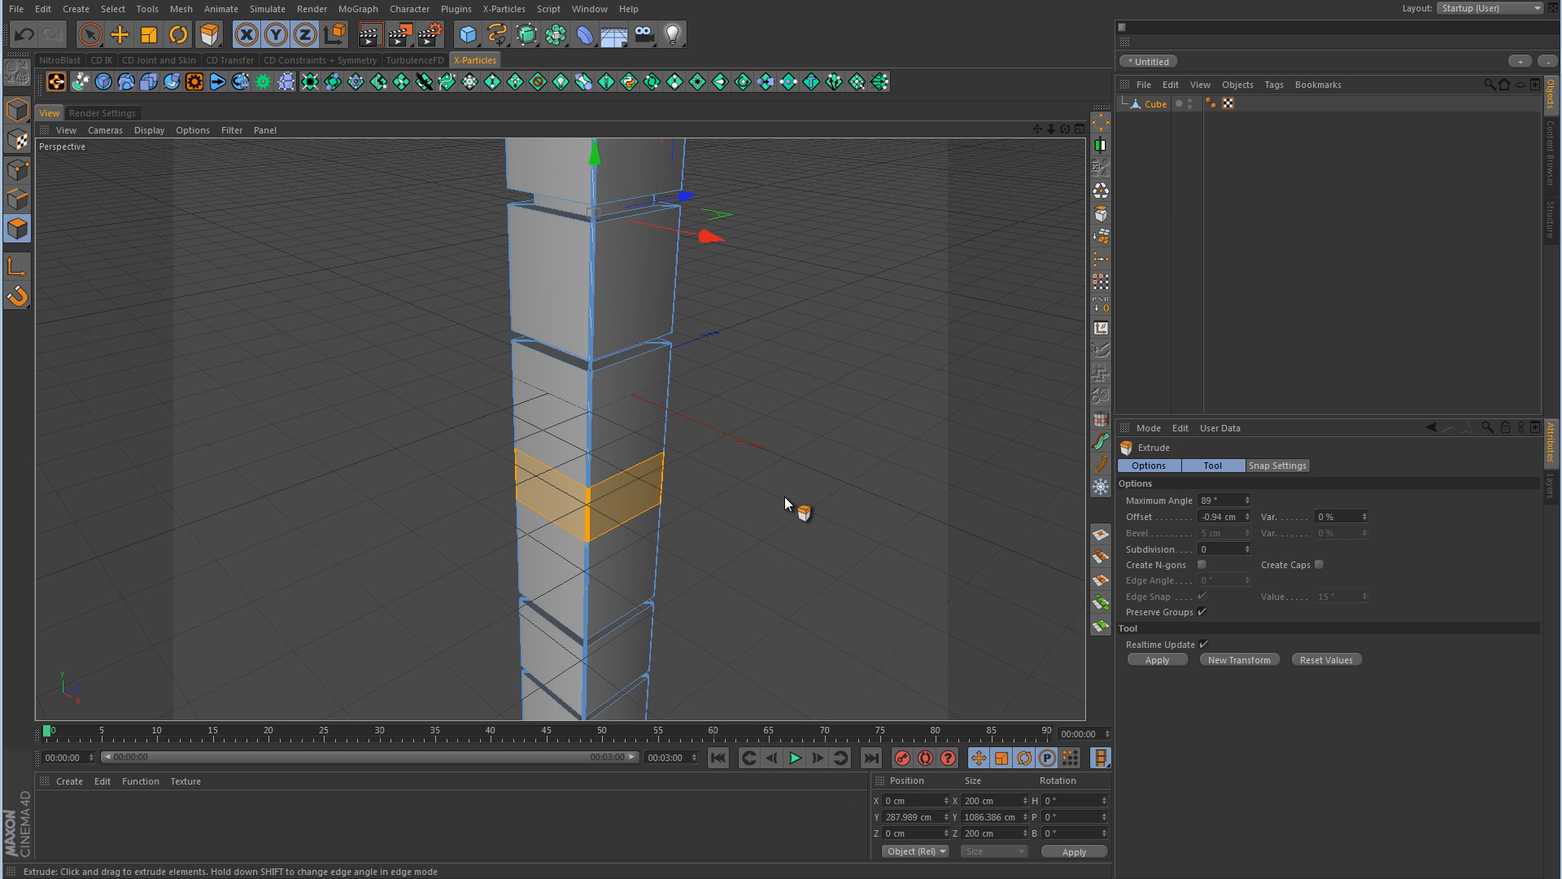
left_click_drag(773, 486, 783, 447)
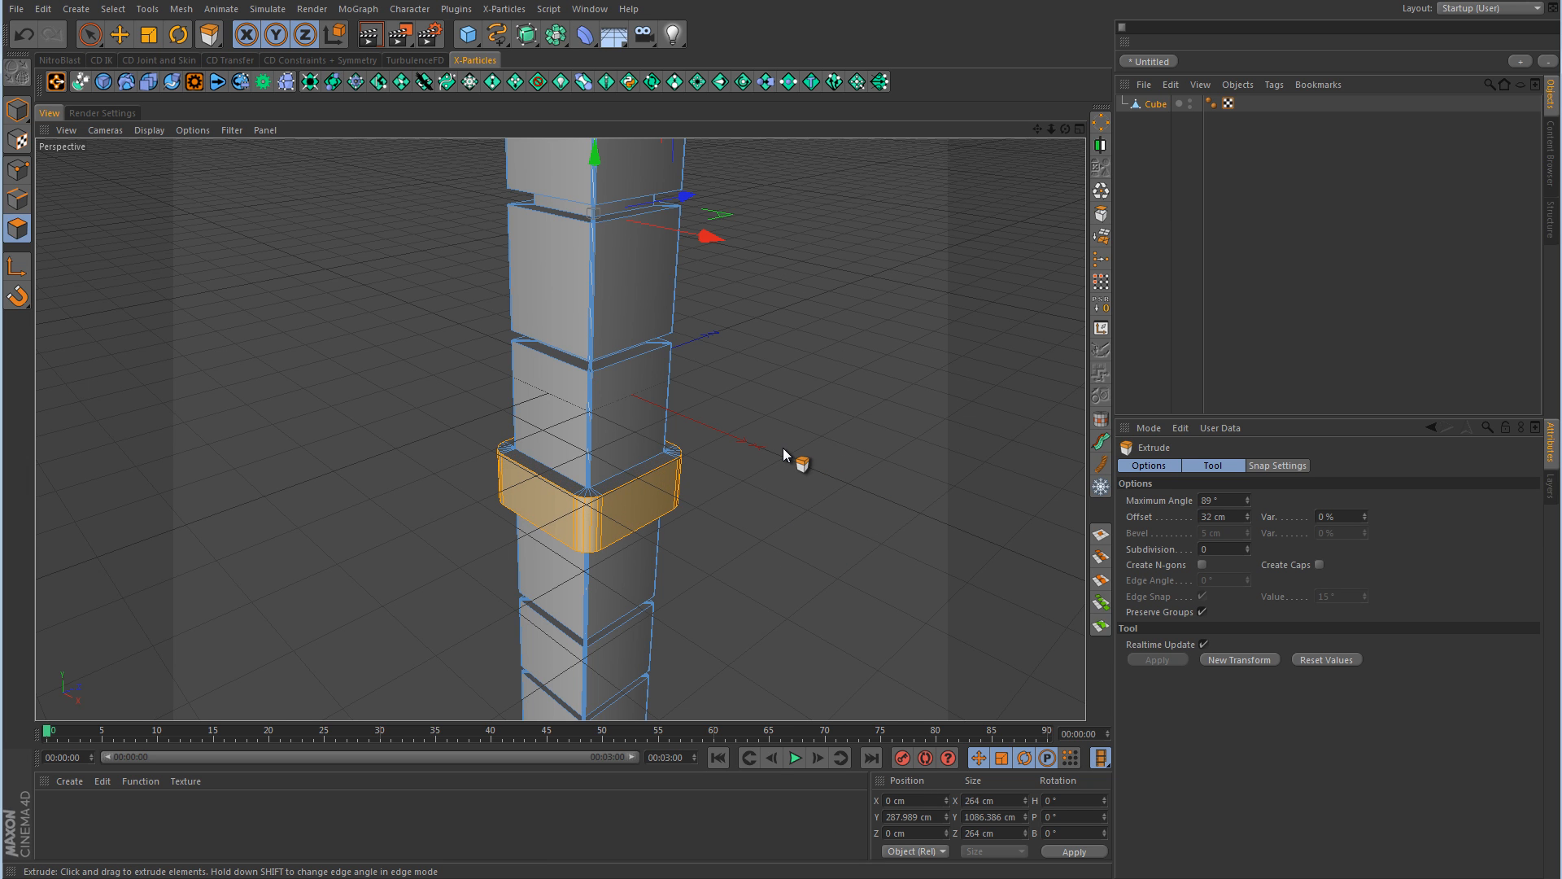
right_click_drag(820, 383, 699, 419, "alt")
middle_click_drag(794, 342, 724, 468, "alt")
mouse_move(793, 362)
left_mouse_down("alt")
mouse_move(764, 398)
mouse_move(792, 340)
left_mouse_up("alt")
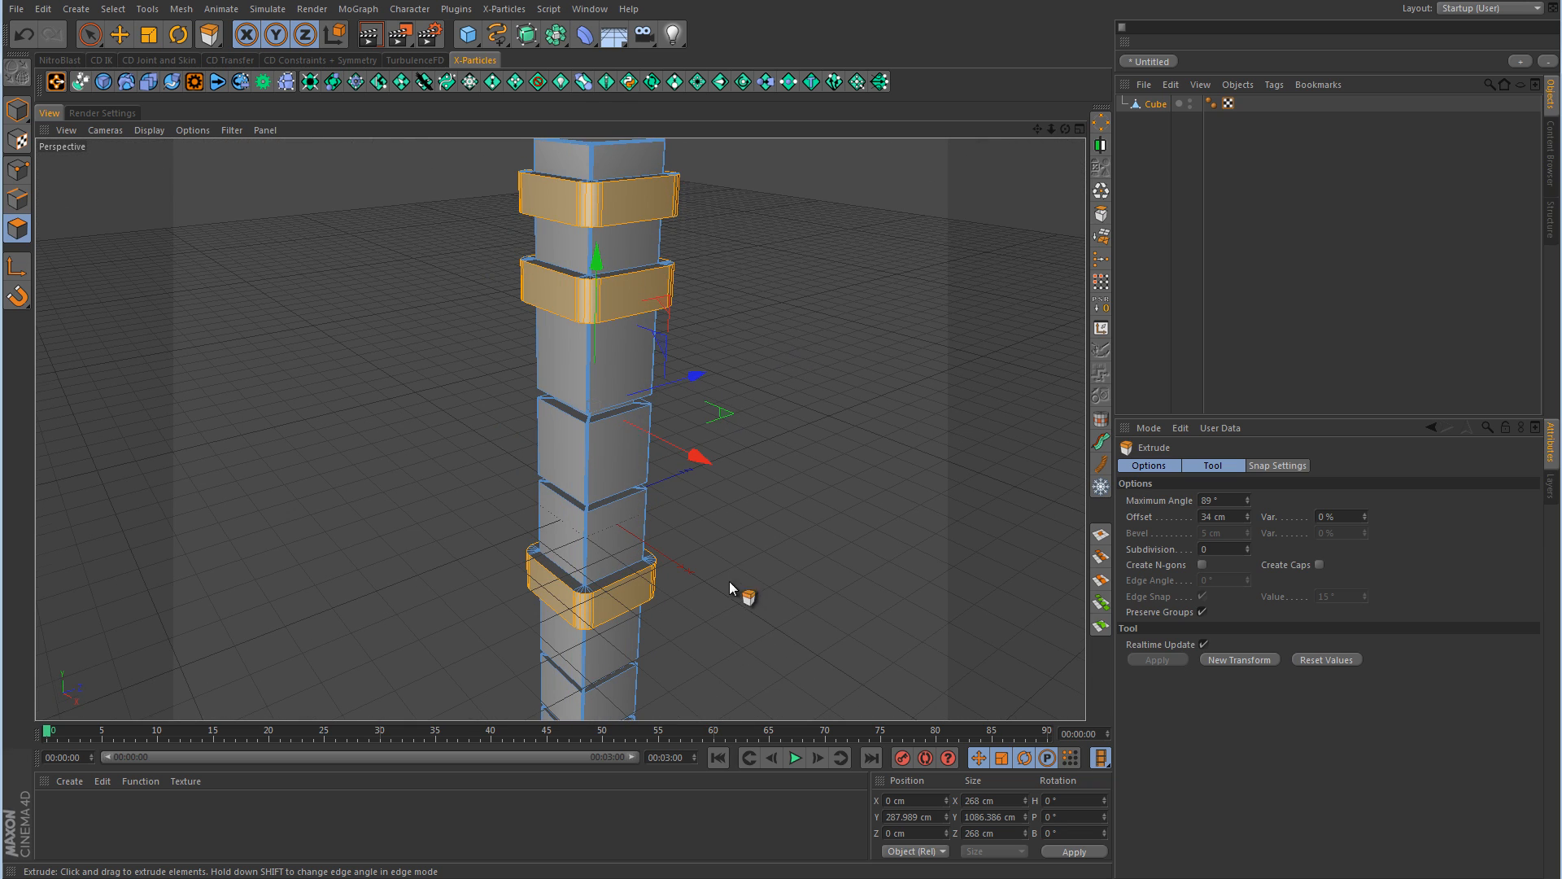
- Loop-select the narrow band around the column's base and extrude it outward with an offset of about 37.6 cm
middle_click_drag(675, 583, 685, 430, "alt")
right_click_drag(595, 528, 856, 457, "alt")
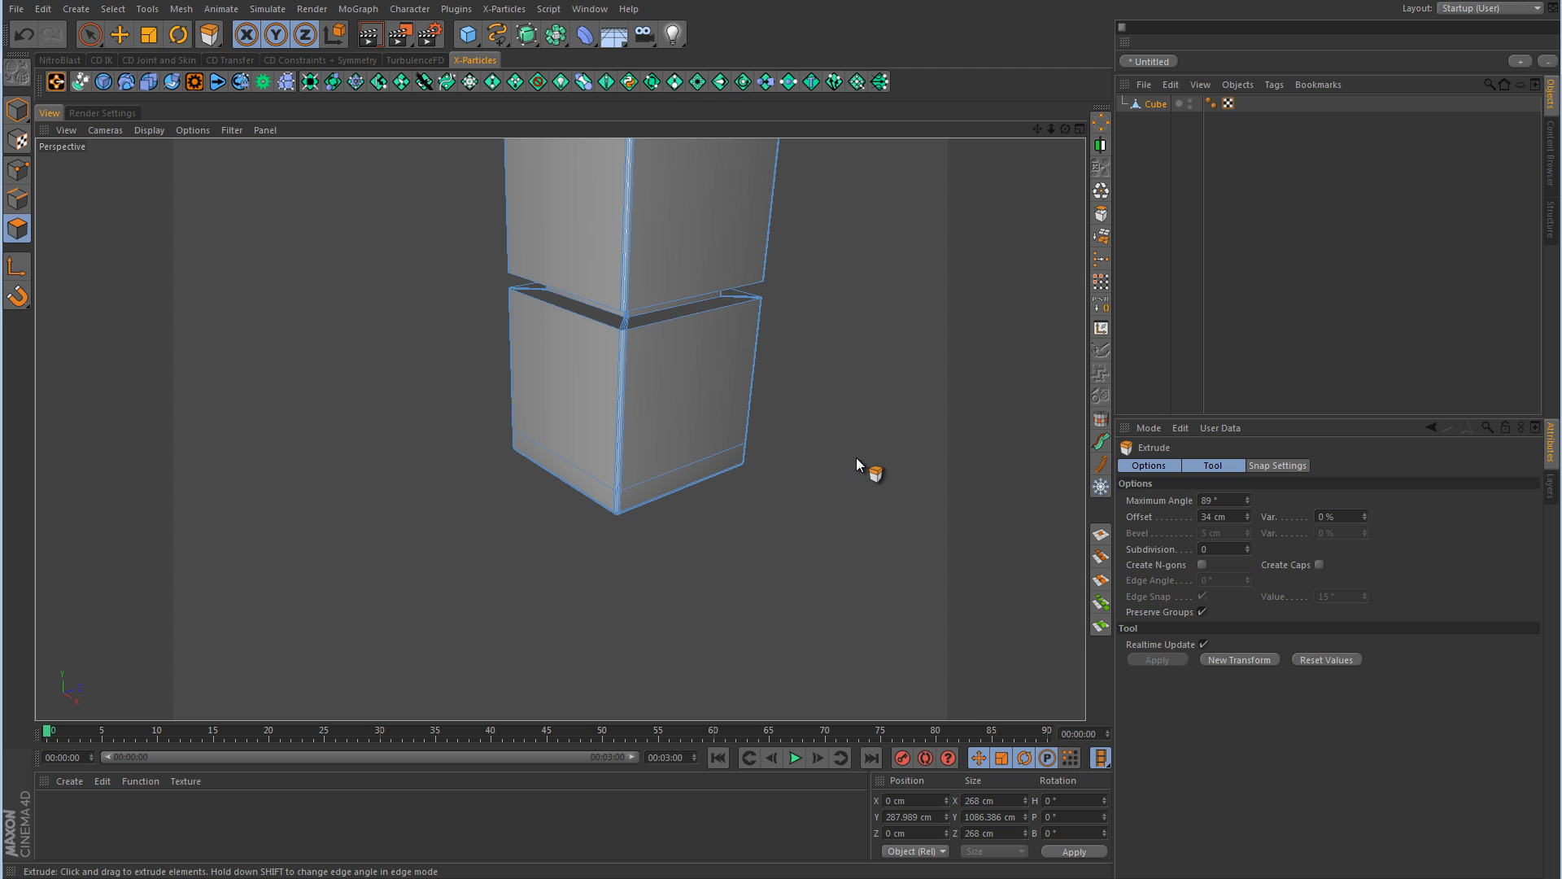
key("u")
key("l")
left_click(631, 505)
right_click(817, 426)
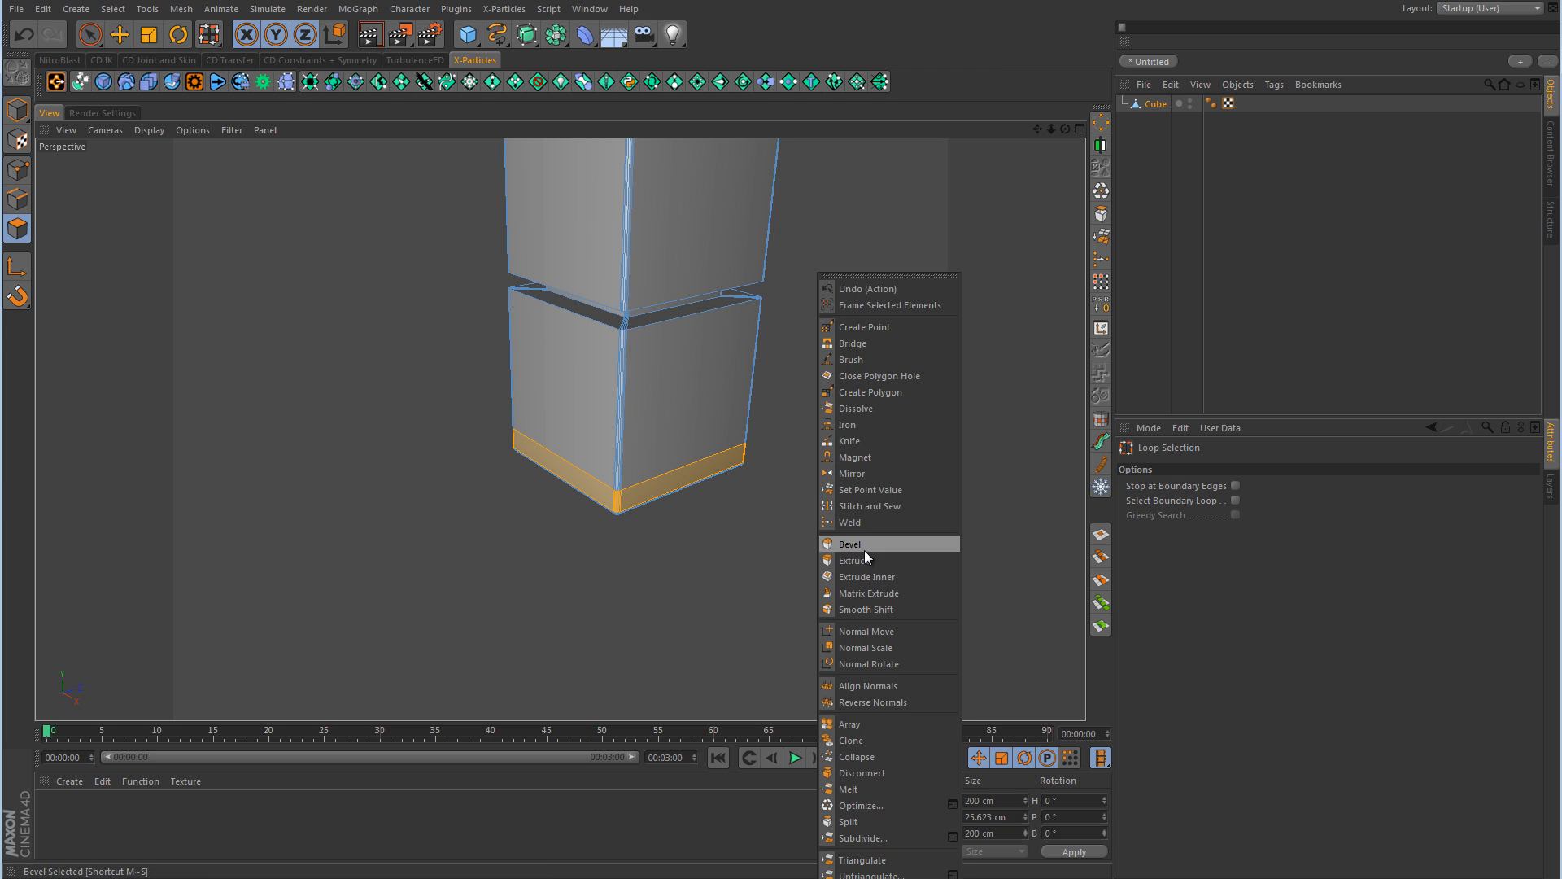
left_click(866, 569)
right_click(866, 580)
left_click(883, 540)
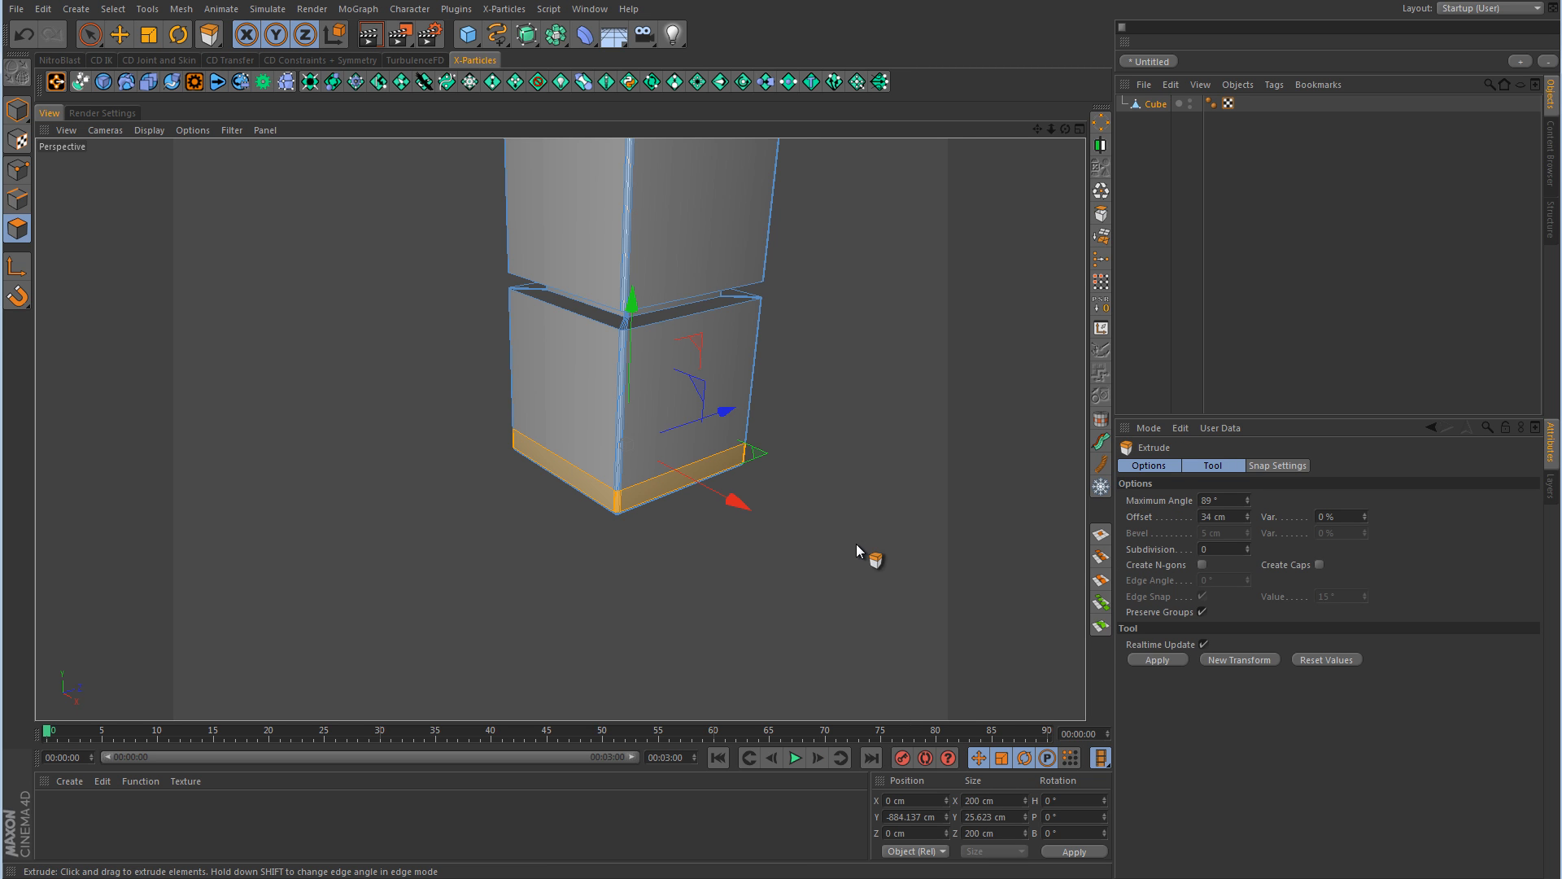
left_click_drag(783, 448, 780, 447)
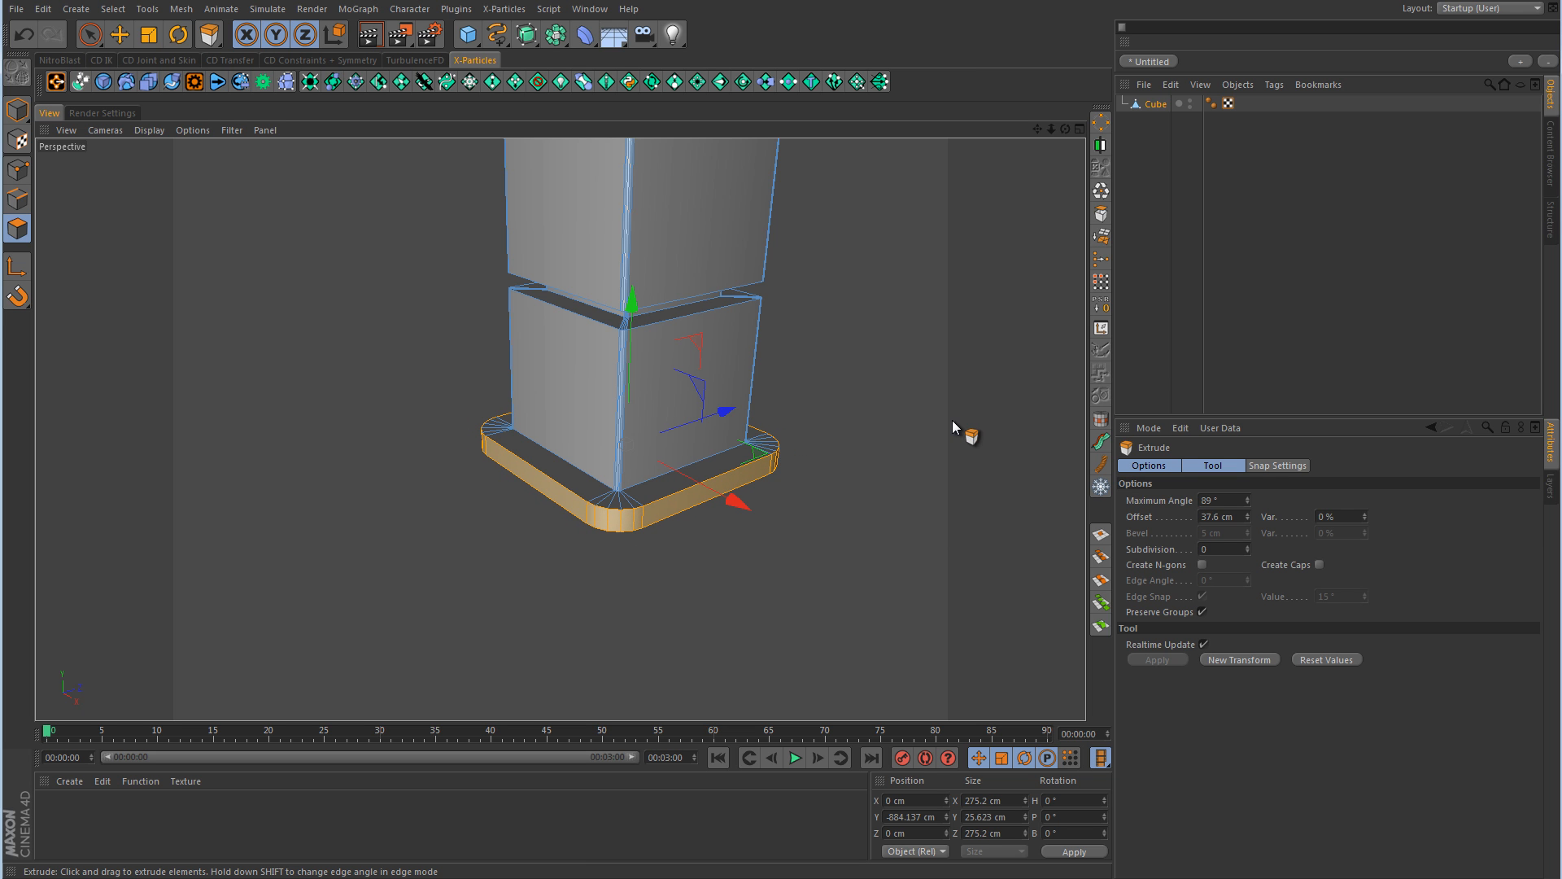
- Inspect the column's lower section, switch to Windows Photo Viewer to study the space station reference's column details, and return to the model
scroll(925, 384, "down", 5)
middle_click_drag(875, 352, 700, 488, "alt")
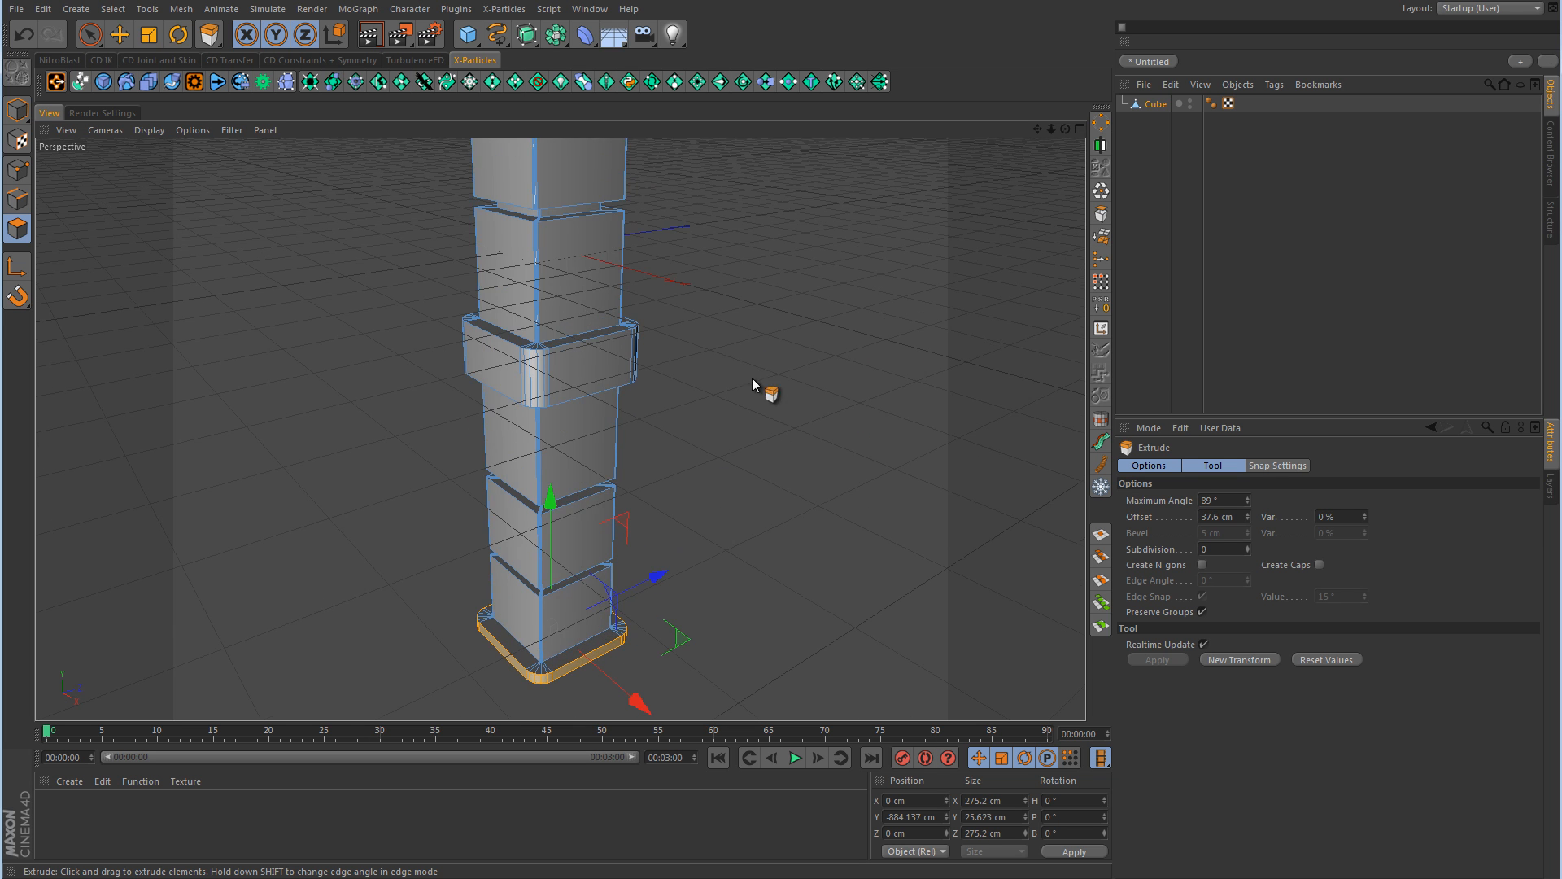
left_click_drag(752, 377, 791, 407, "alt")
scroll(790, 407, "up", 4)
key("space")
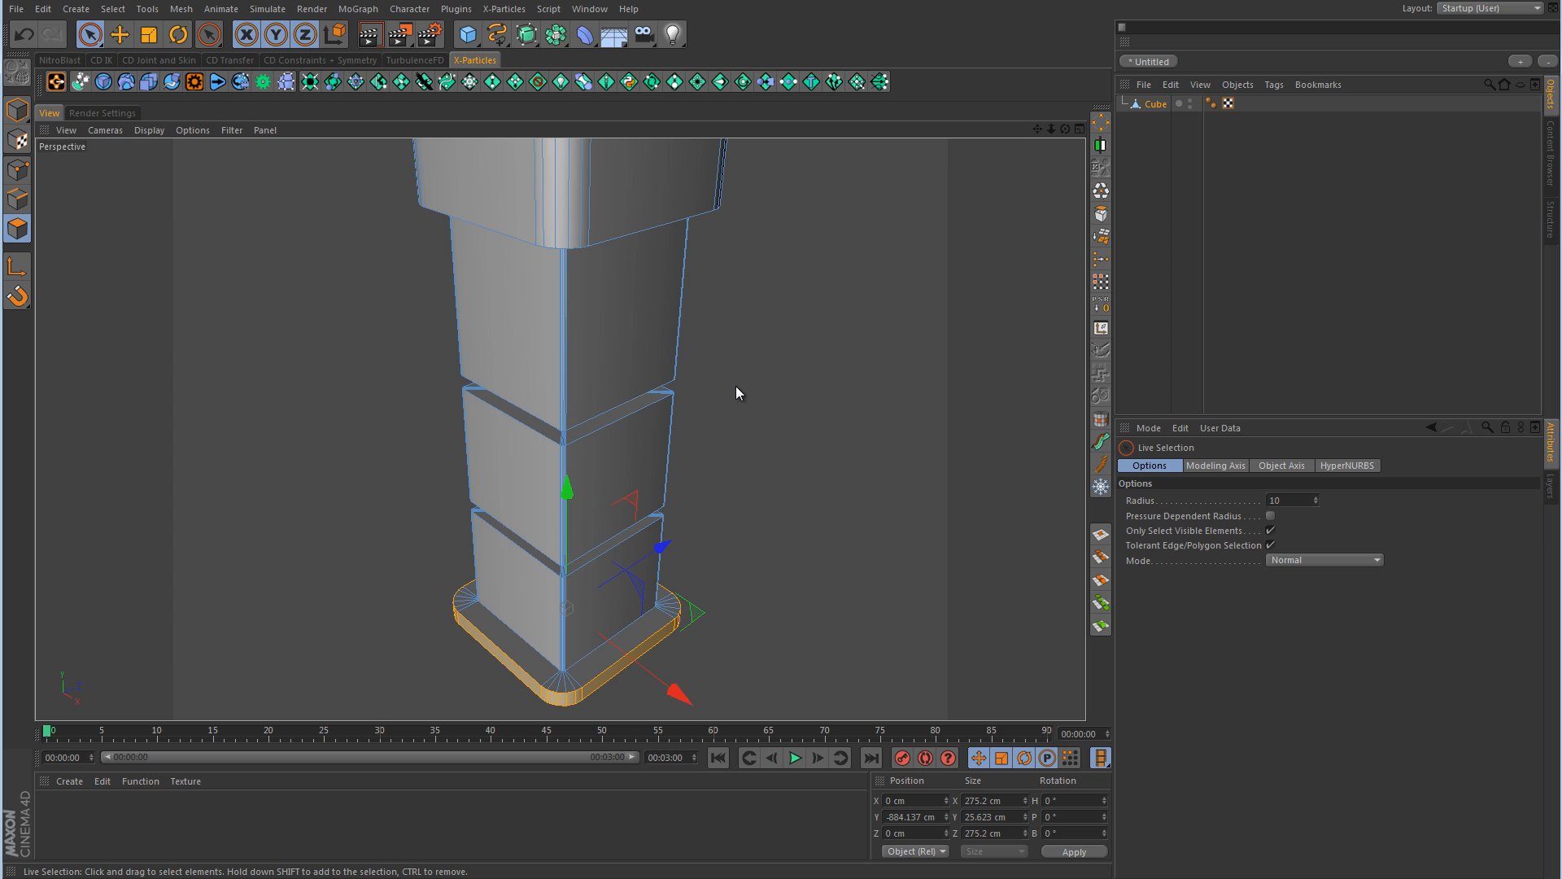
key("alt+Tab")
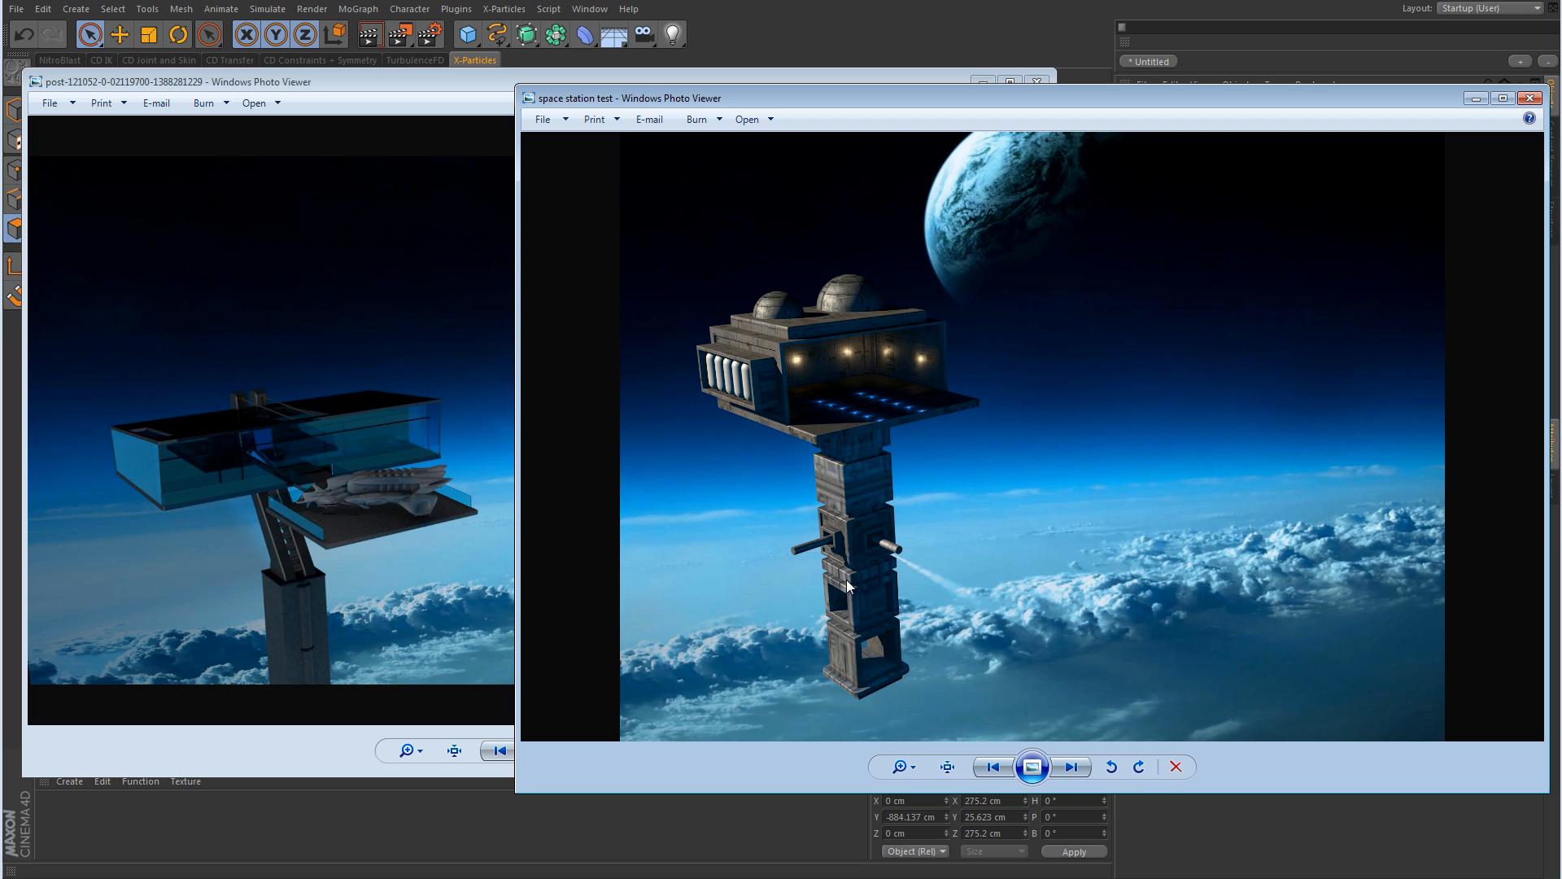
scroll(846, 585, "up", 3)
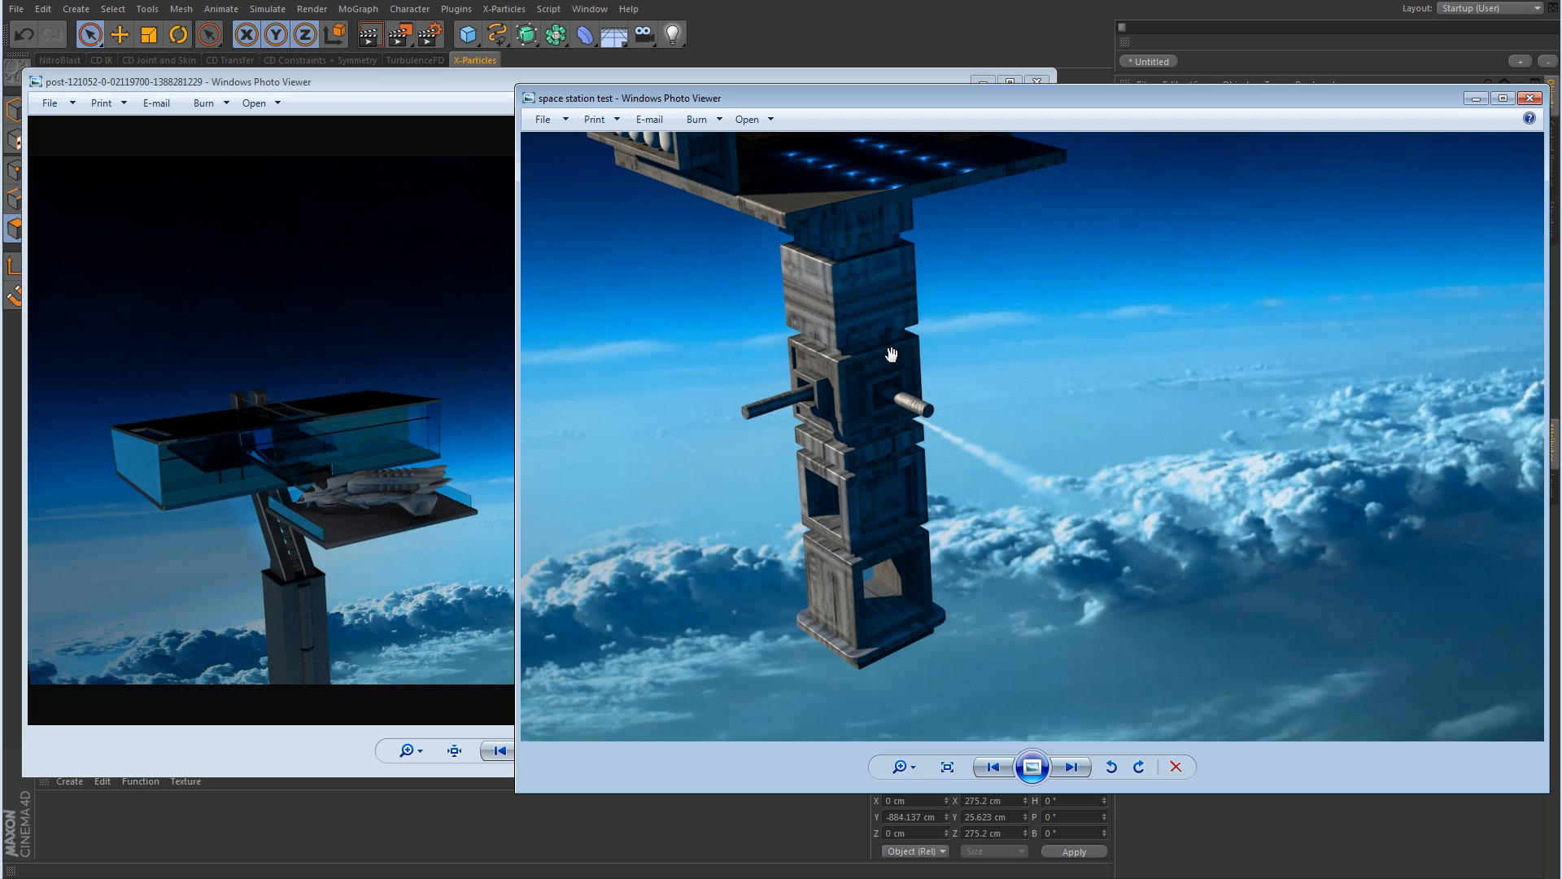
scroll(928, 412, "down", 4)
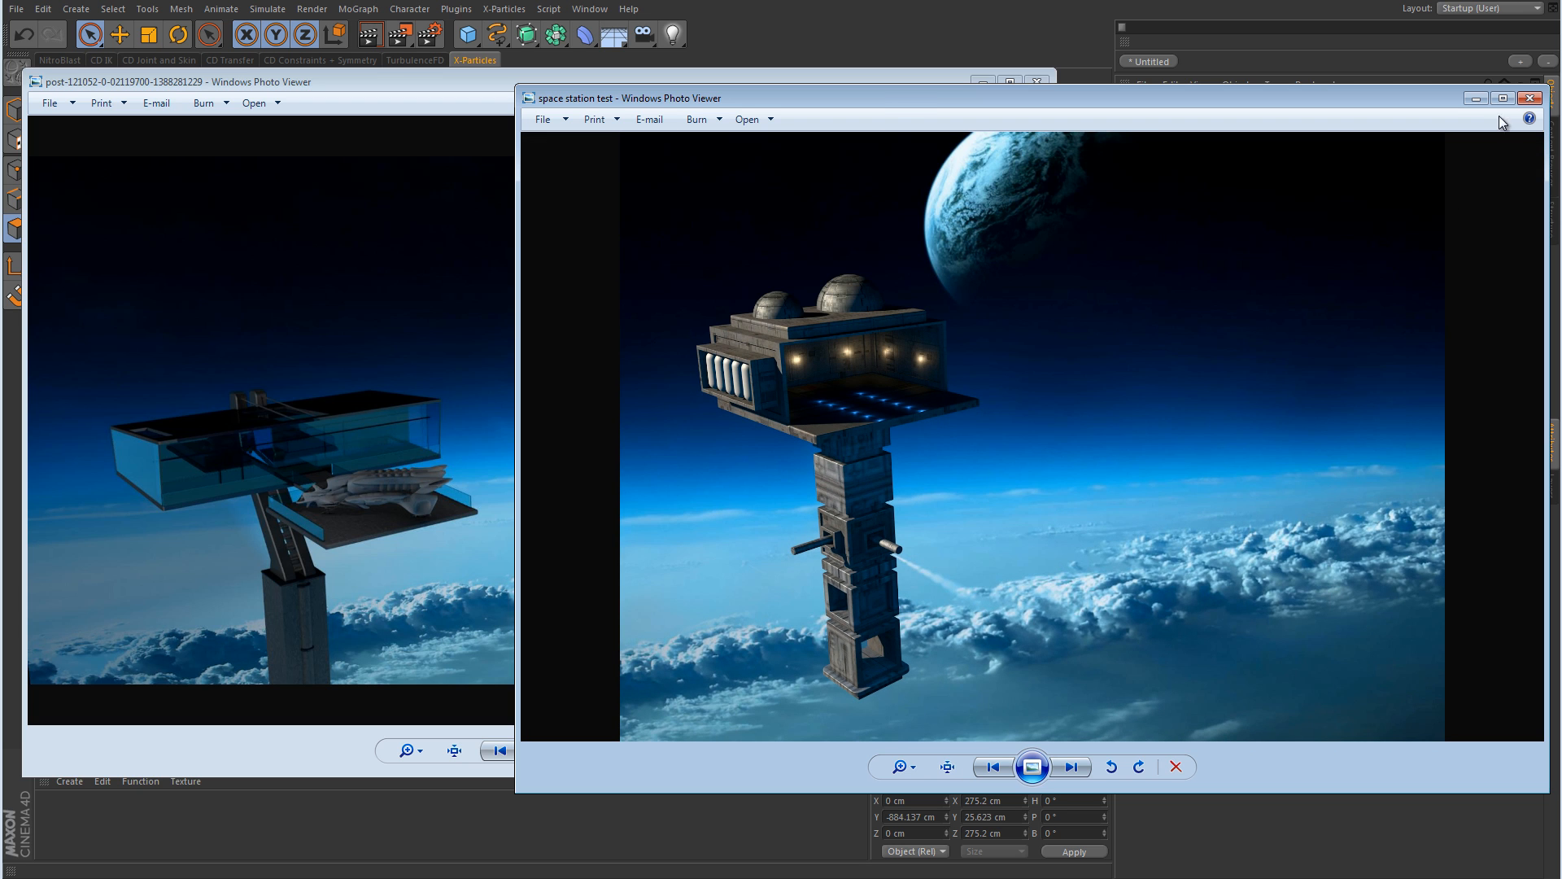
left_click(1479, 100)
left_click(983, 82)
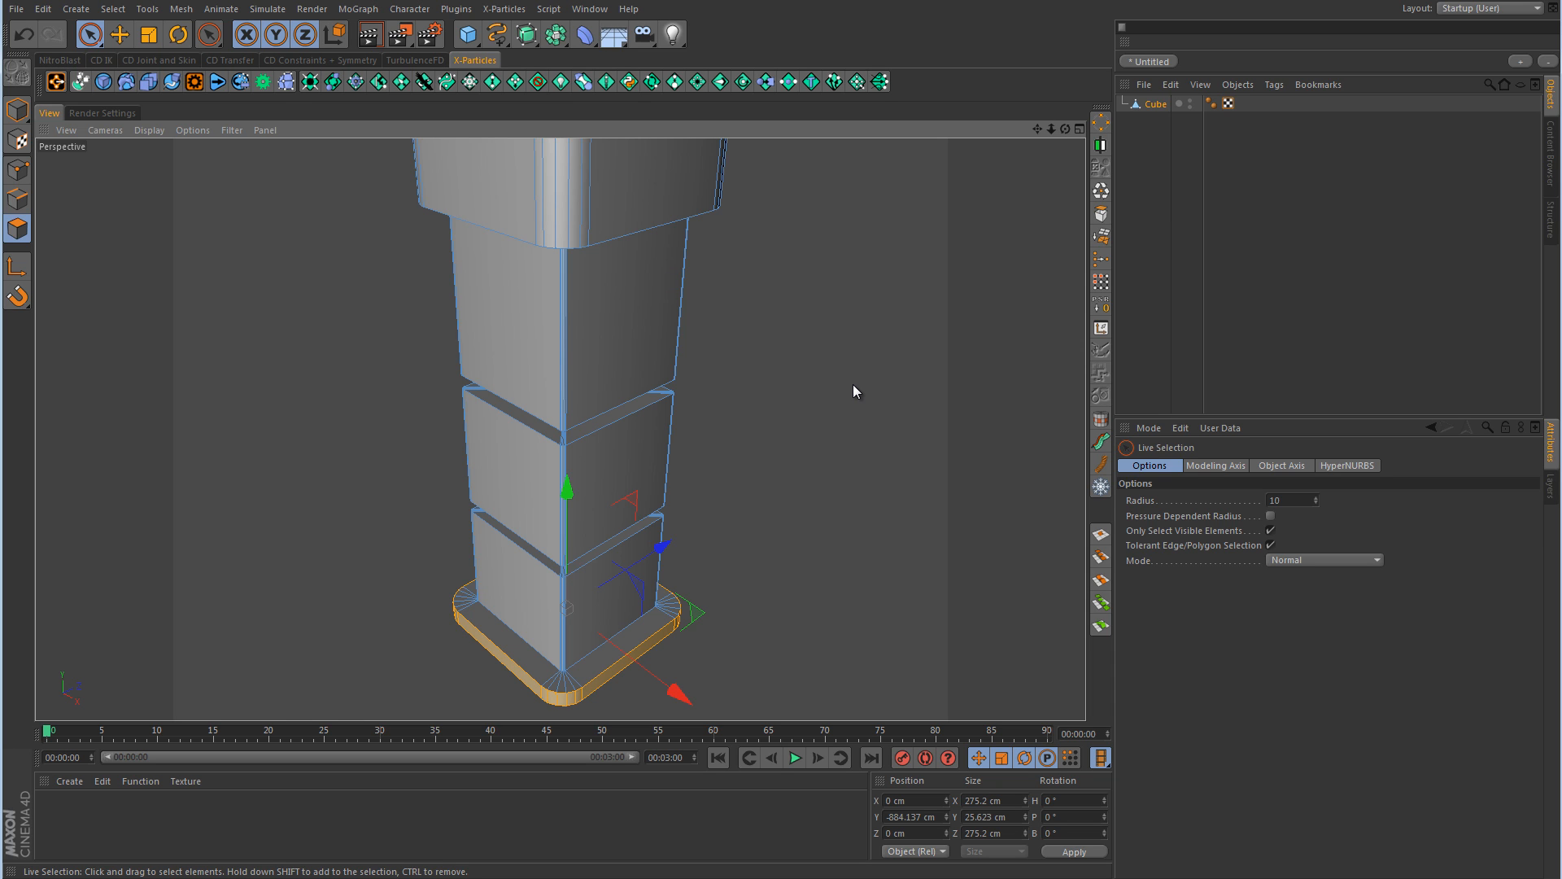
- Select the two adjacent visible faces of the block directly below the lower ring and inset them with an offset of about 26 cm
left_click(628, 299)
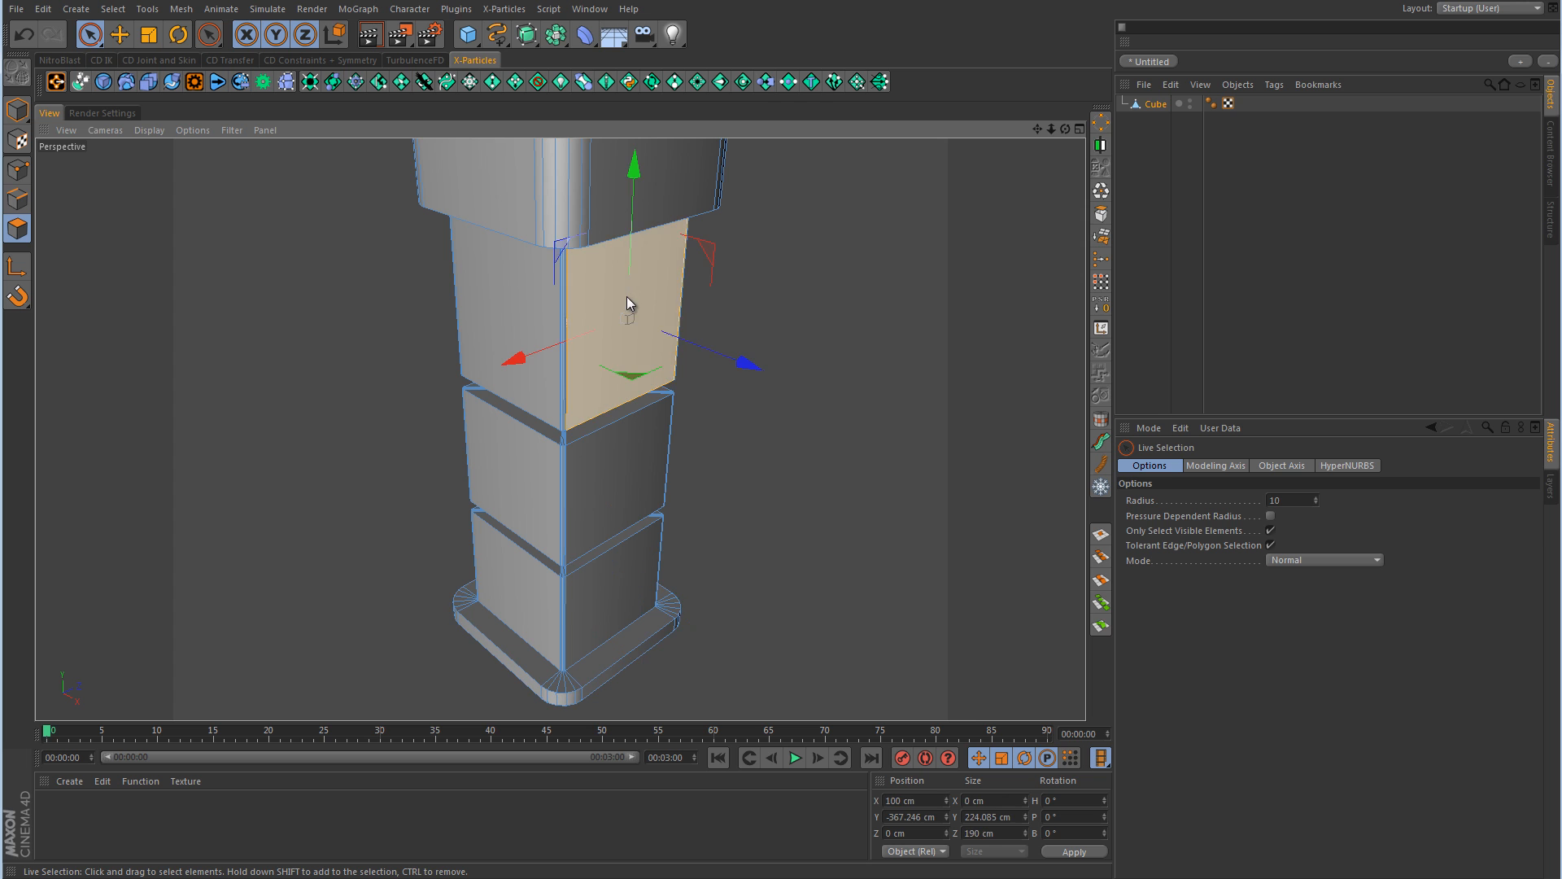
left_click(529, 347, "shift")
right_click(811, 275)
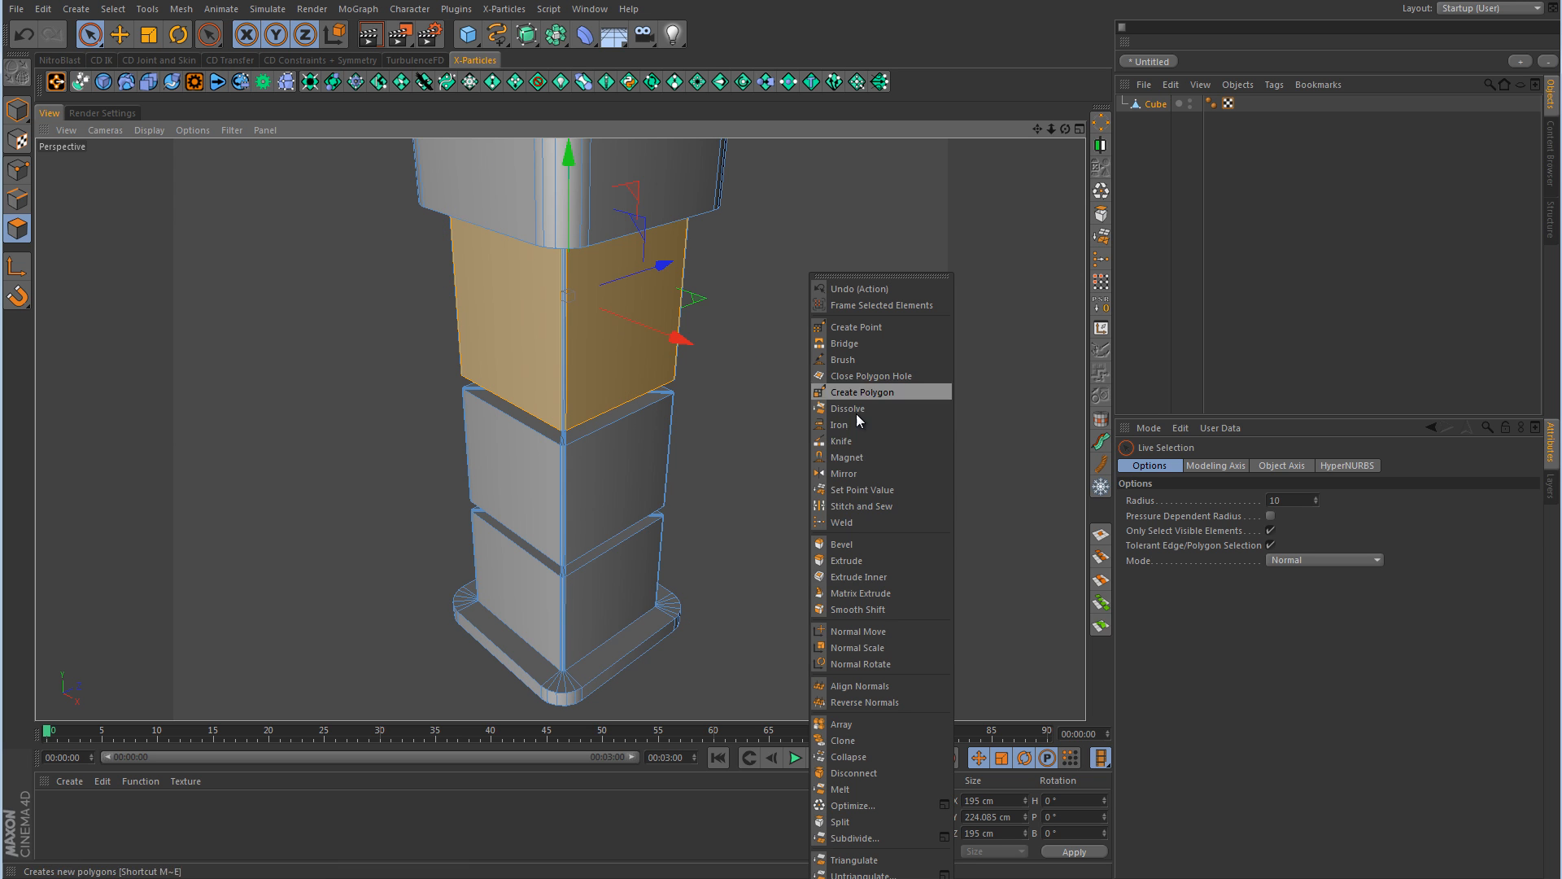
left_click(866, 561)
left_click_drag(779, 448, 780, 448)
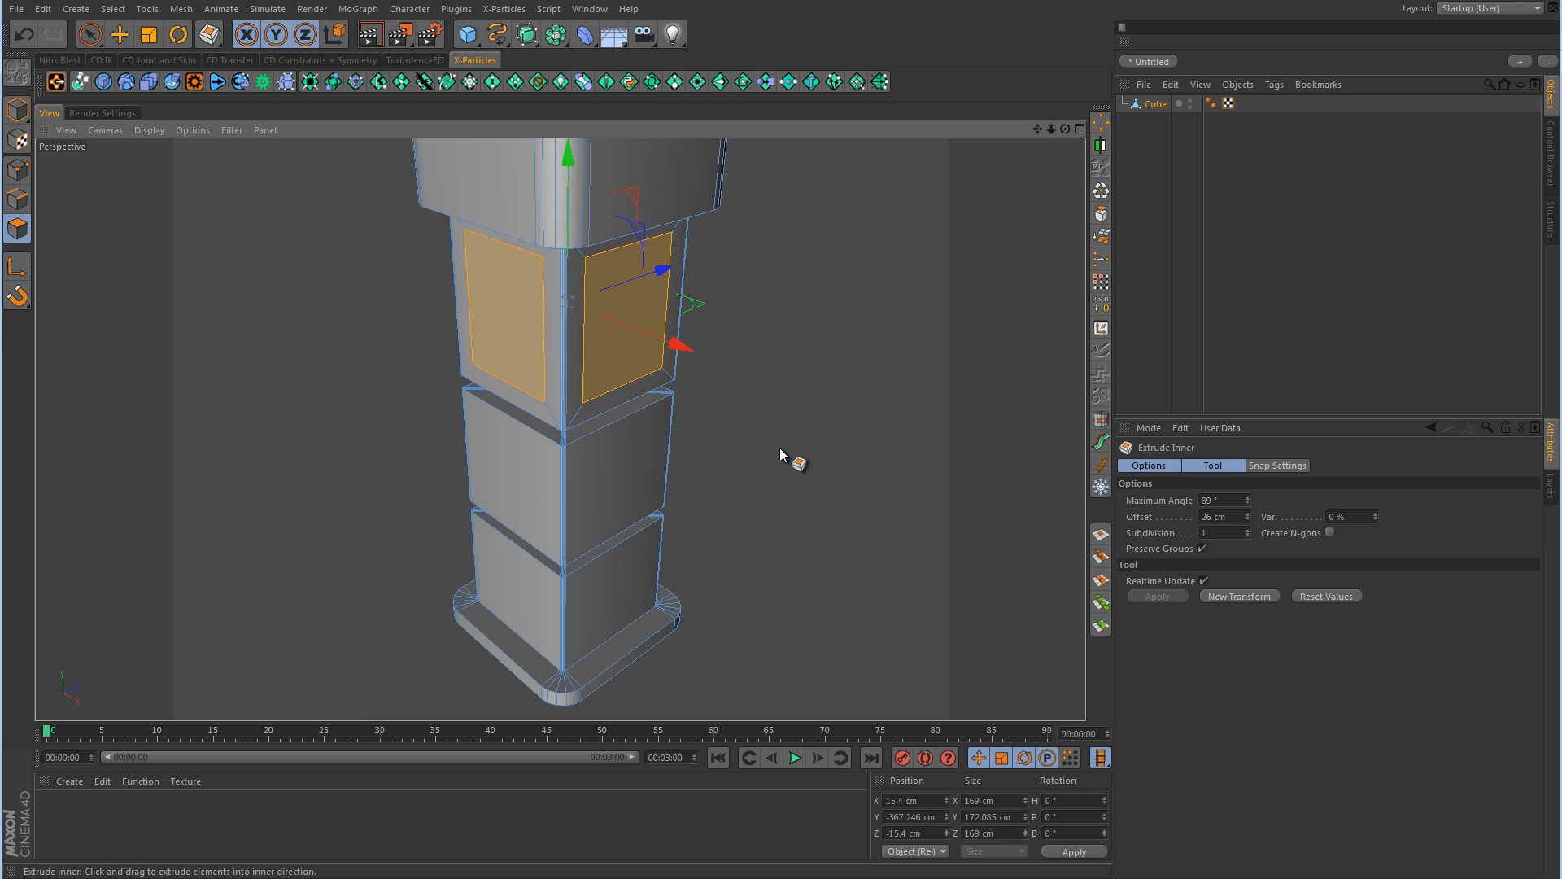
- Extrude the two inset faces into the block with an offset of about -16.4 cm to form recessed panels
right_click(977, 276)
left_click(1012, 561)
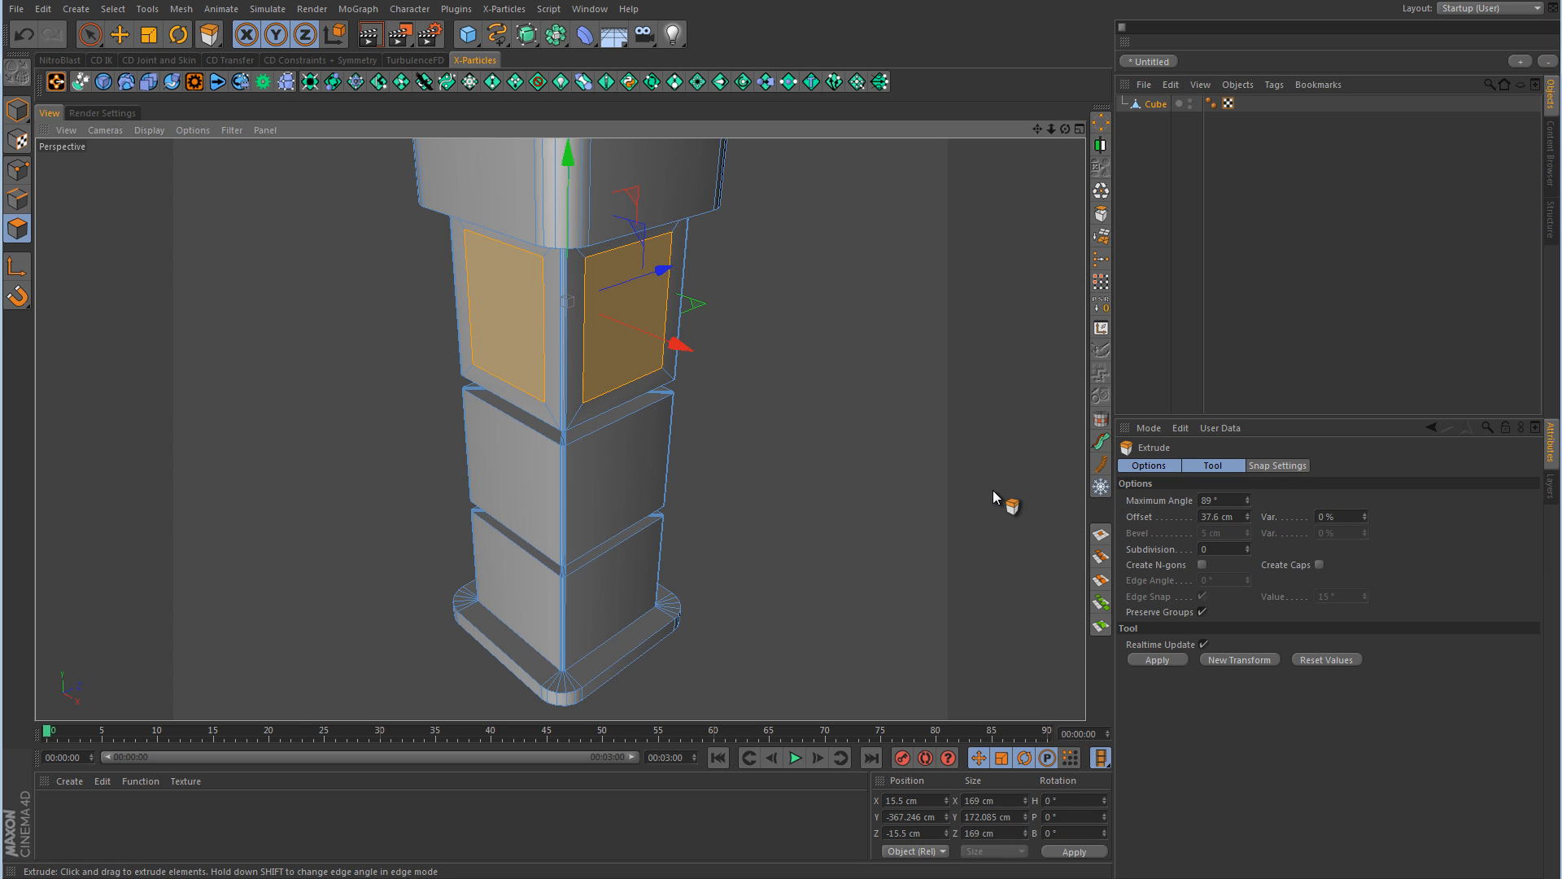
left_click_drag(993, 490, 783, 453)
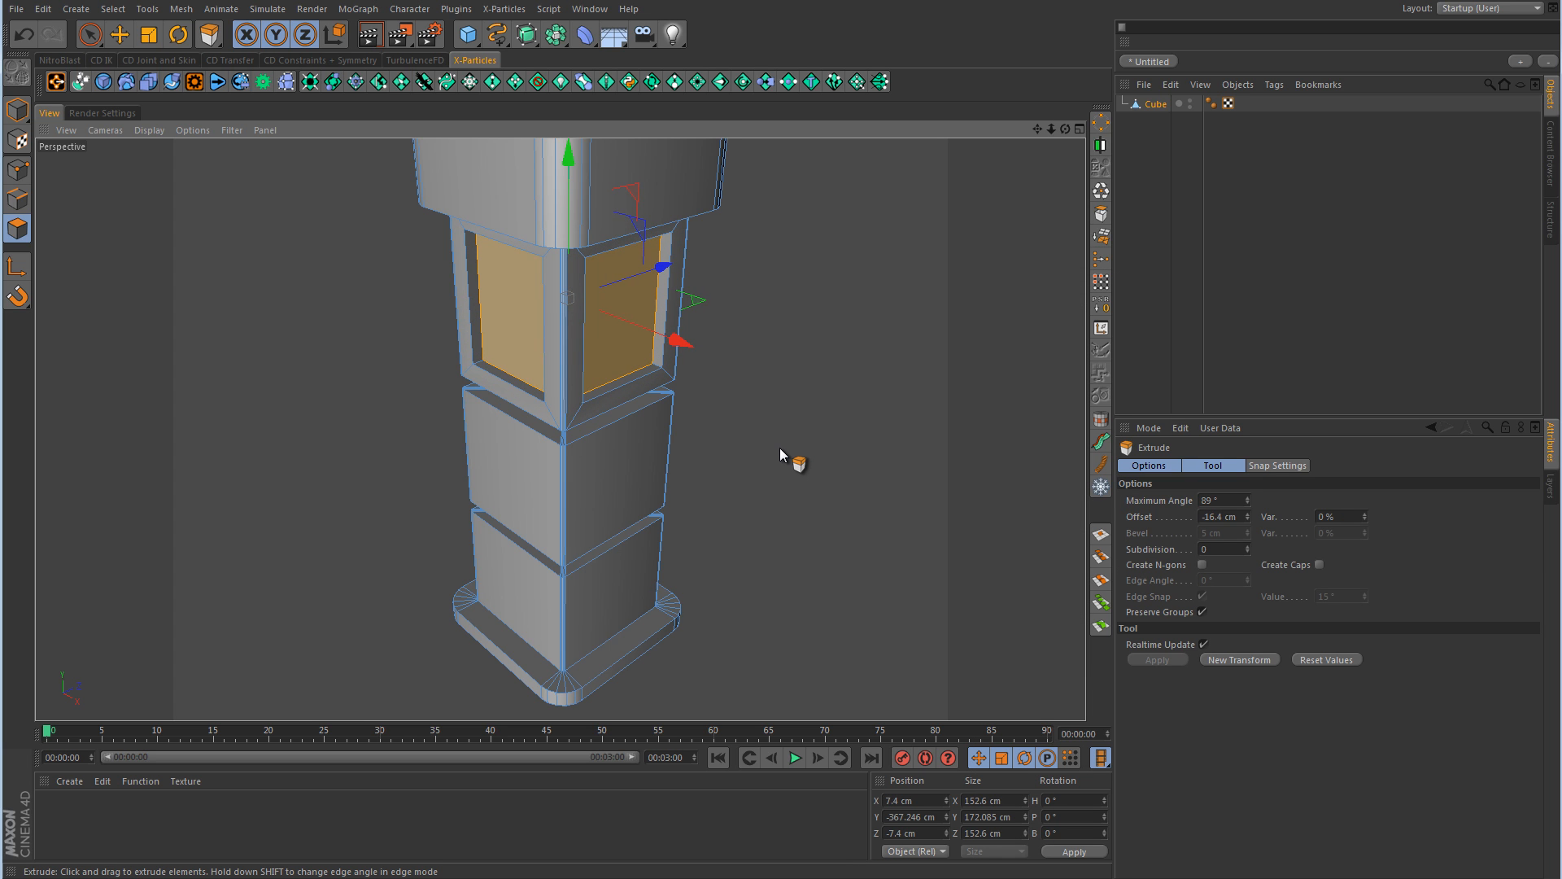
- Select the two opposite X-side faces of the lowest block and inset them with an offset of about 19.6 cm
left_click(612, 593)
left_click(504, 576, "shift")
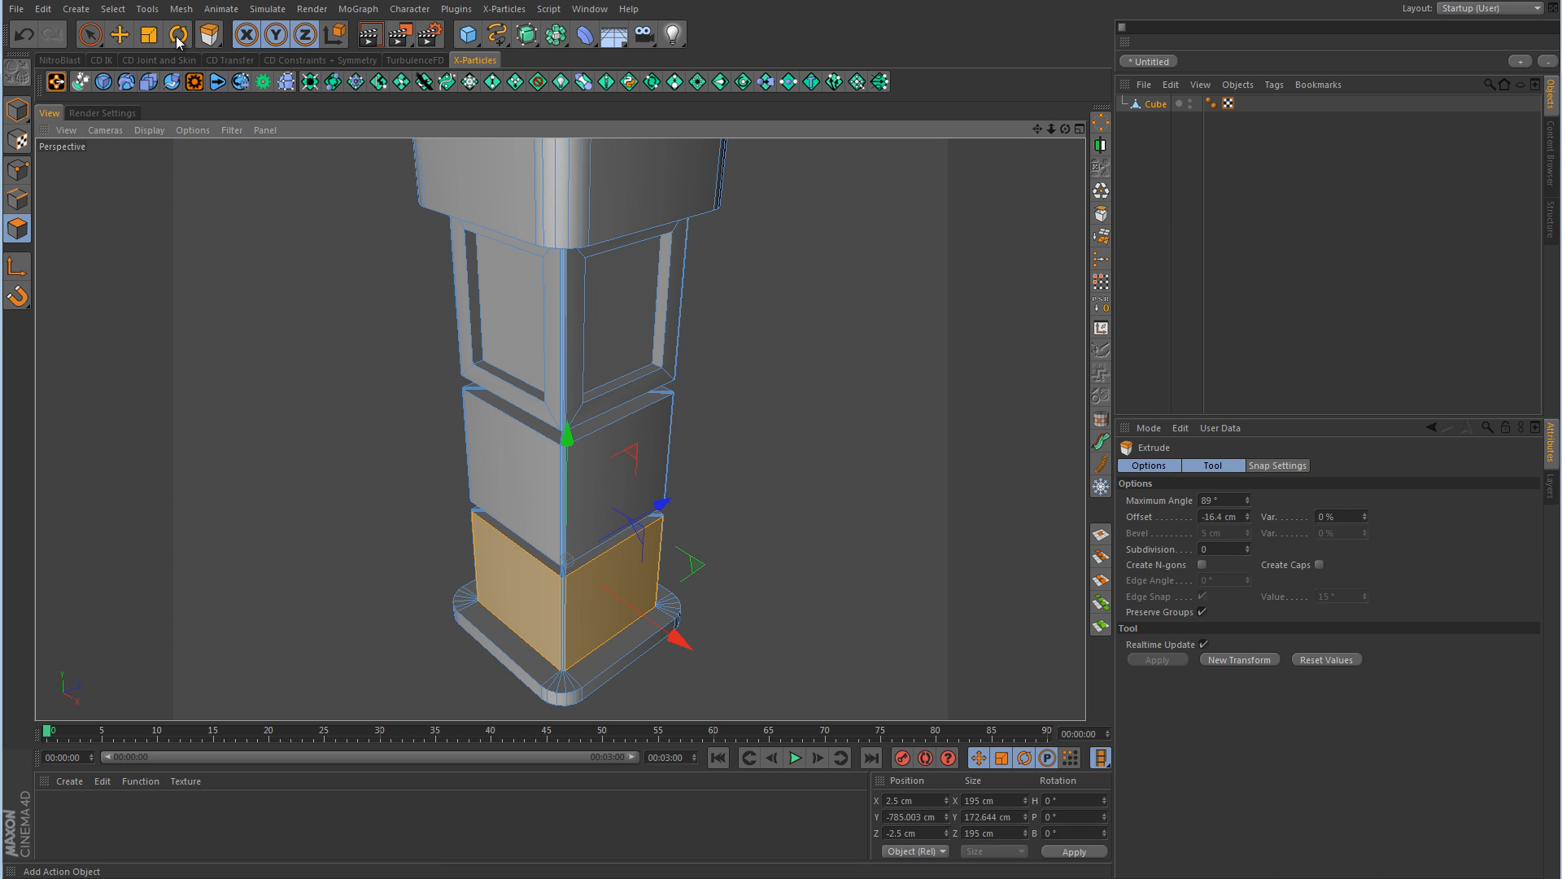
key("space")
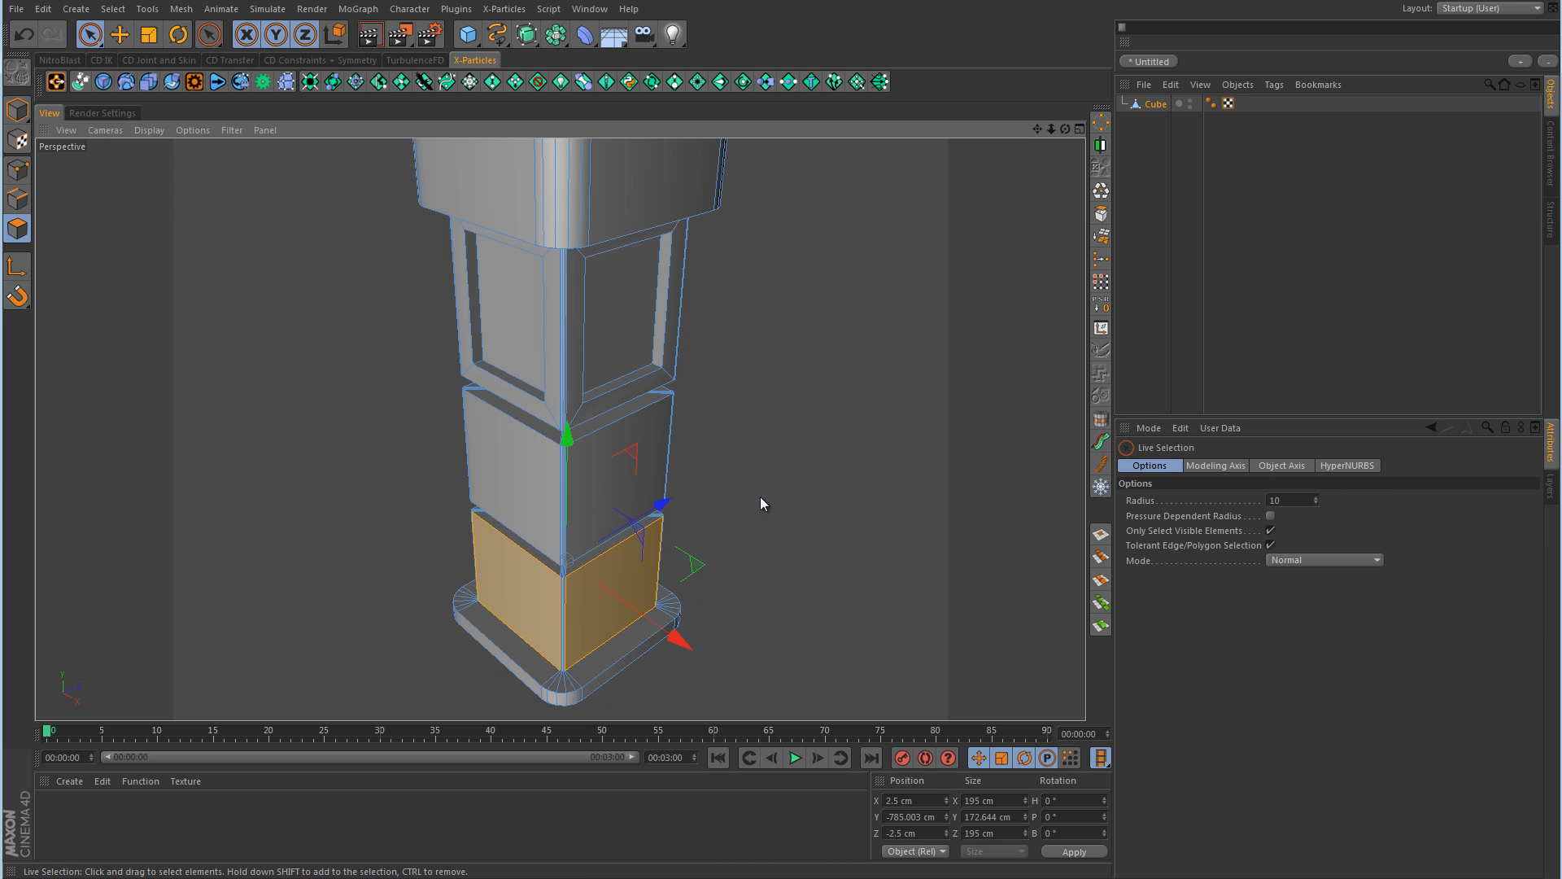
middle_click_drag(703, 578, 704, 442, "alt")
scroll(702, 445, "up", 5)
left_click(503, 527)
left_click_drag(502, 527, 499, 566, "alt")
left_click(306, 548)
left_click_drag(901, 398, 917, 356, "alt")
right_click(917, 355)
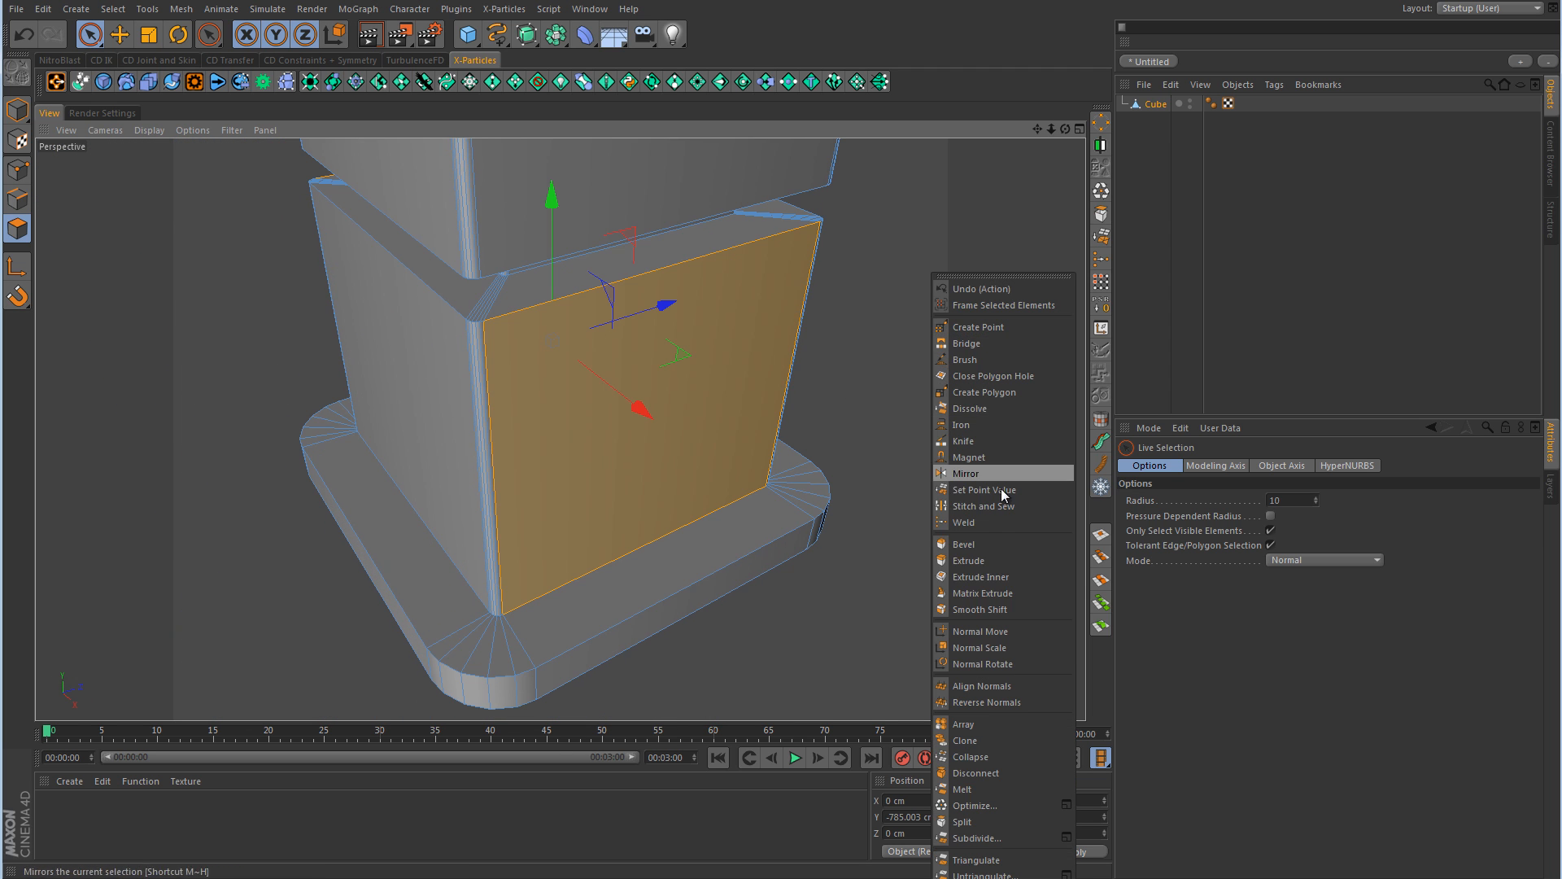
left_click(992, 577)
left_click_drag(781, 453, 781, 448)
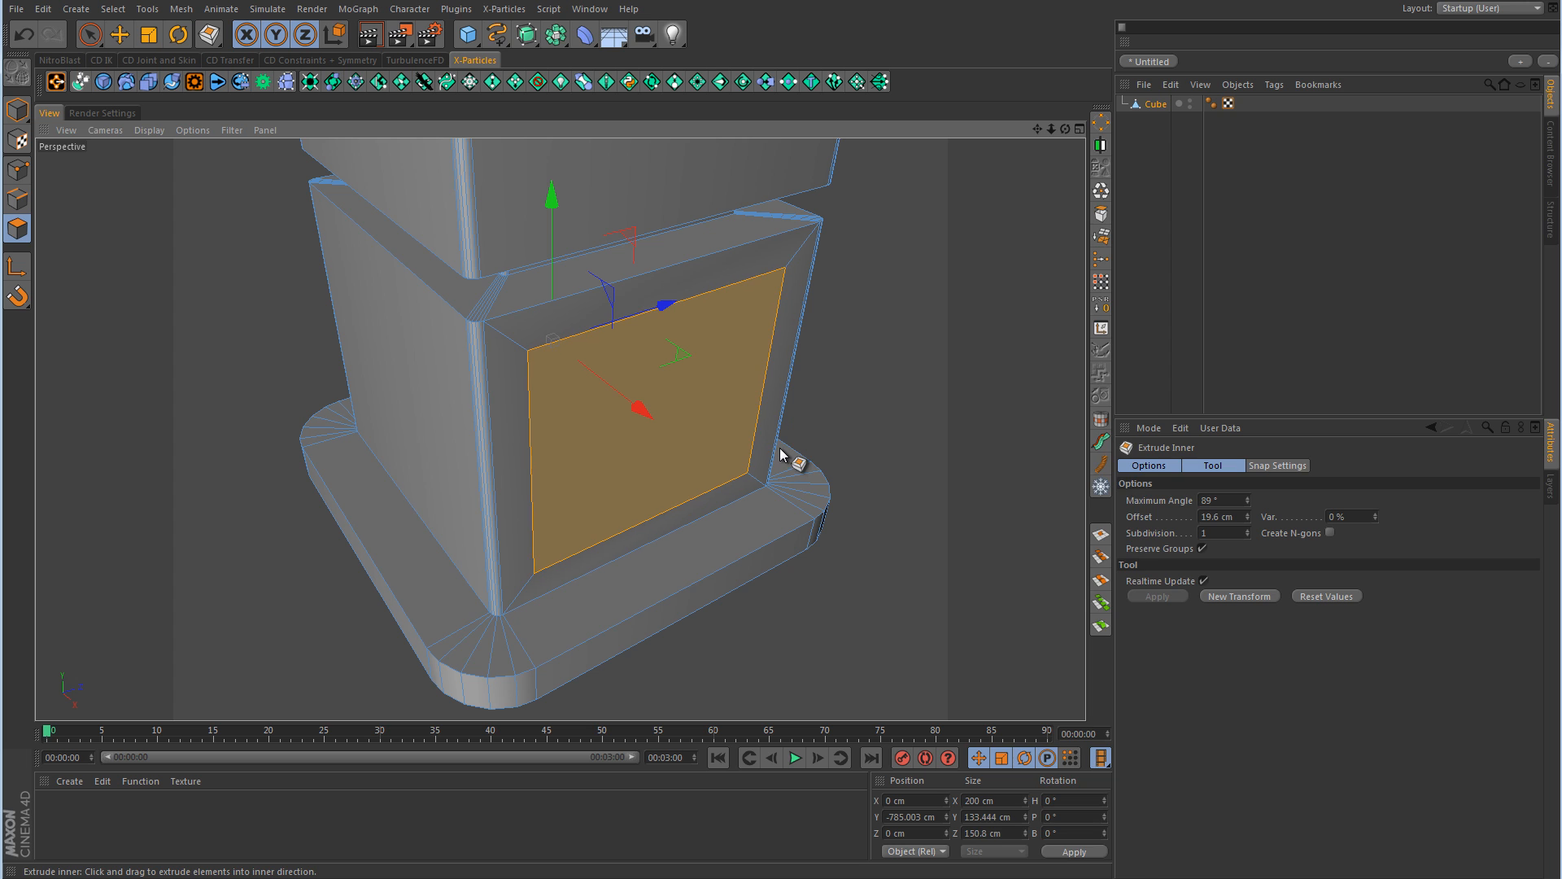
- Extrude the lowest block's two inset faces inward with an offset of about -98 cm and delete them to open a passage
right_click(1008, 504)
left_click(1044, 545)
right_click(1042, 540)
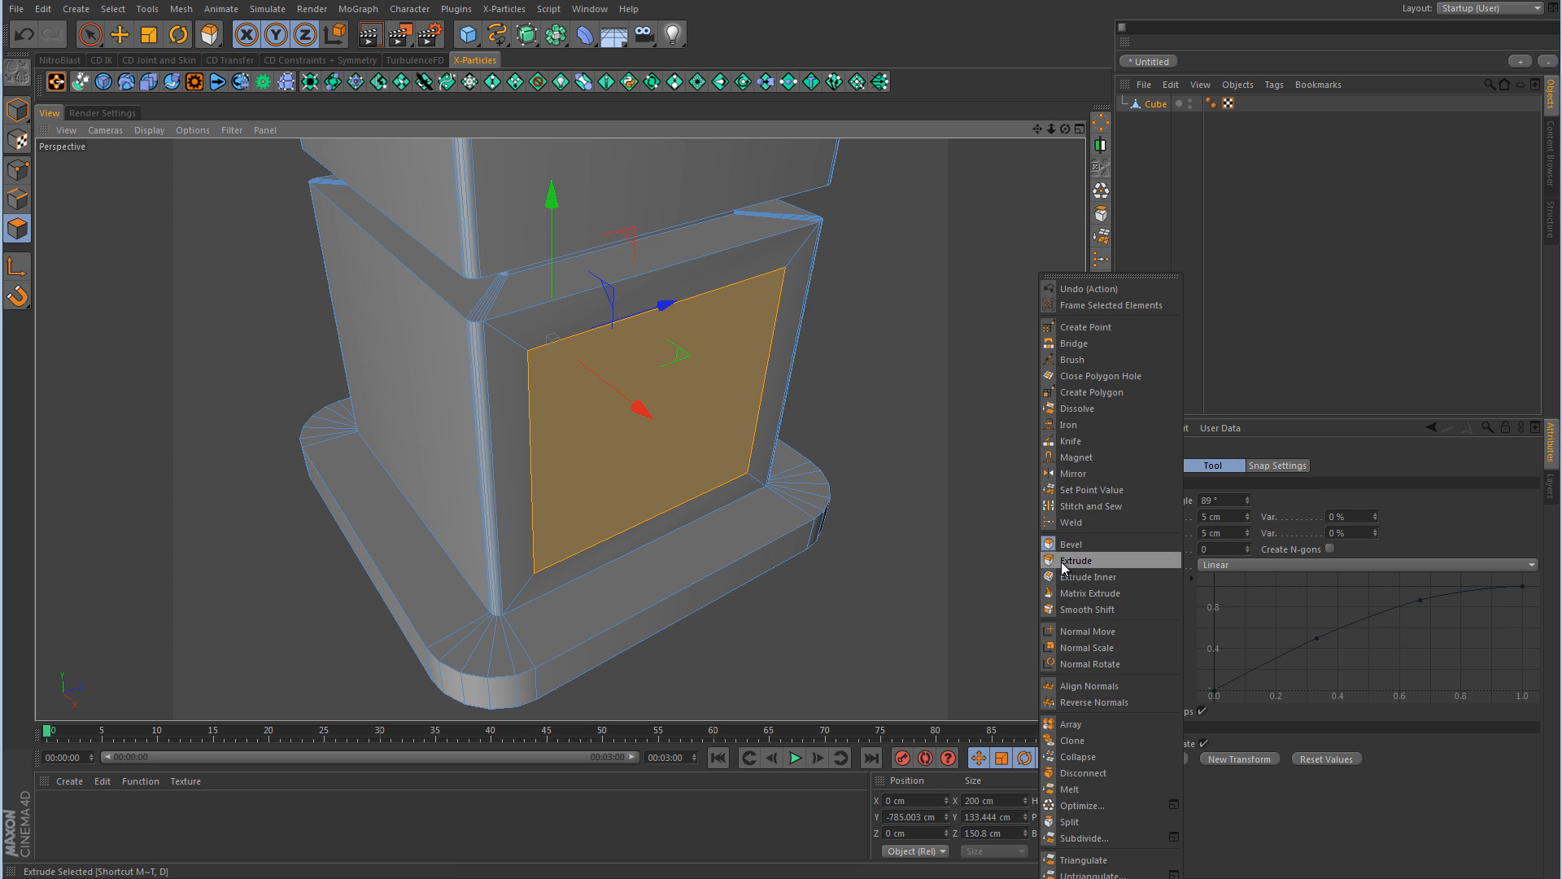
left_click(1049, 561)
left_click_drag(788, 454, 784, 450)
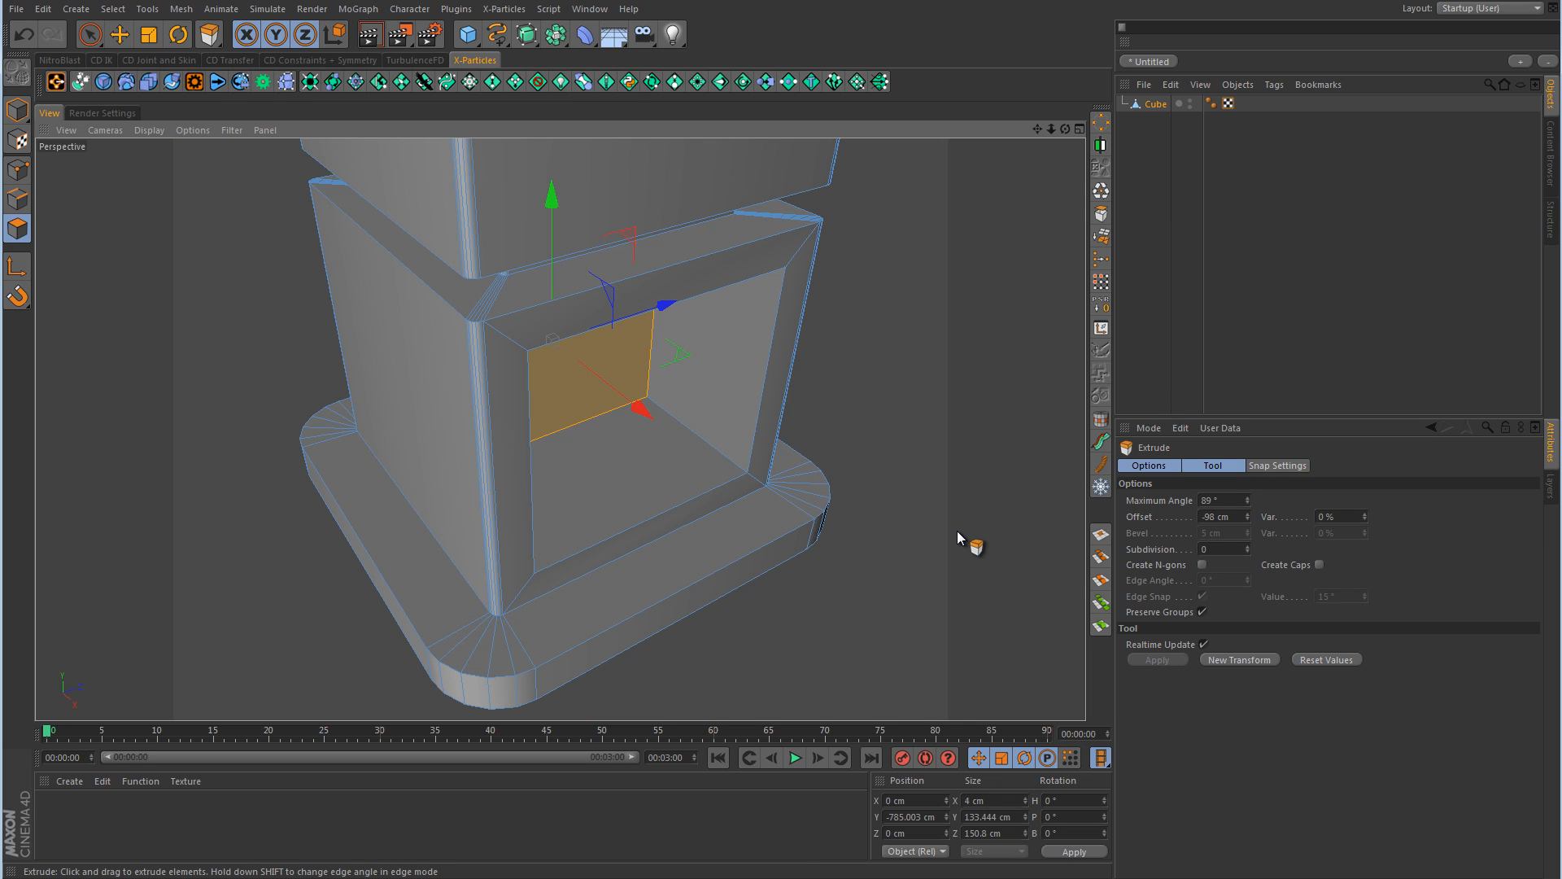
key("Delete")
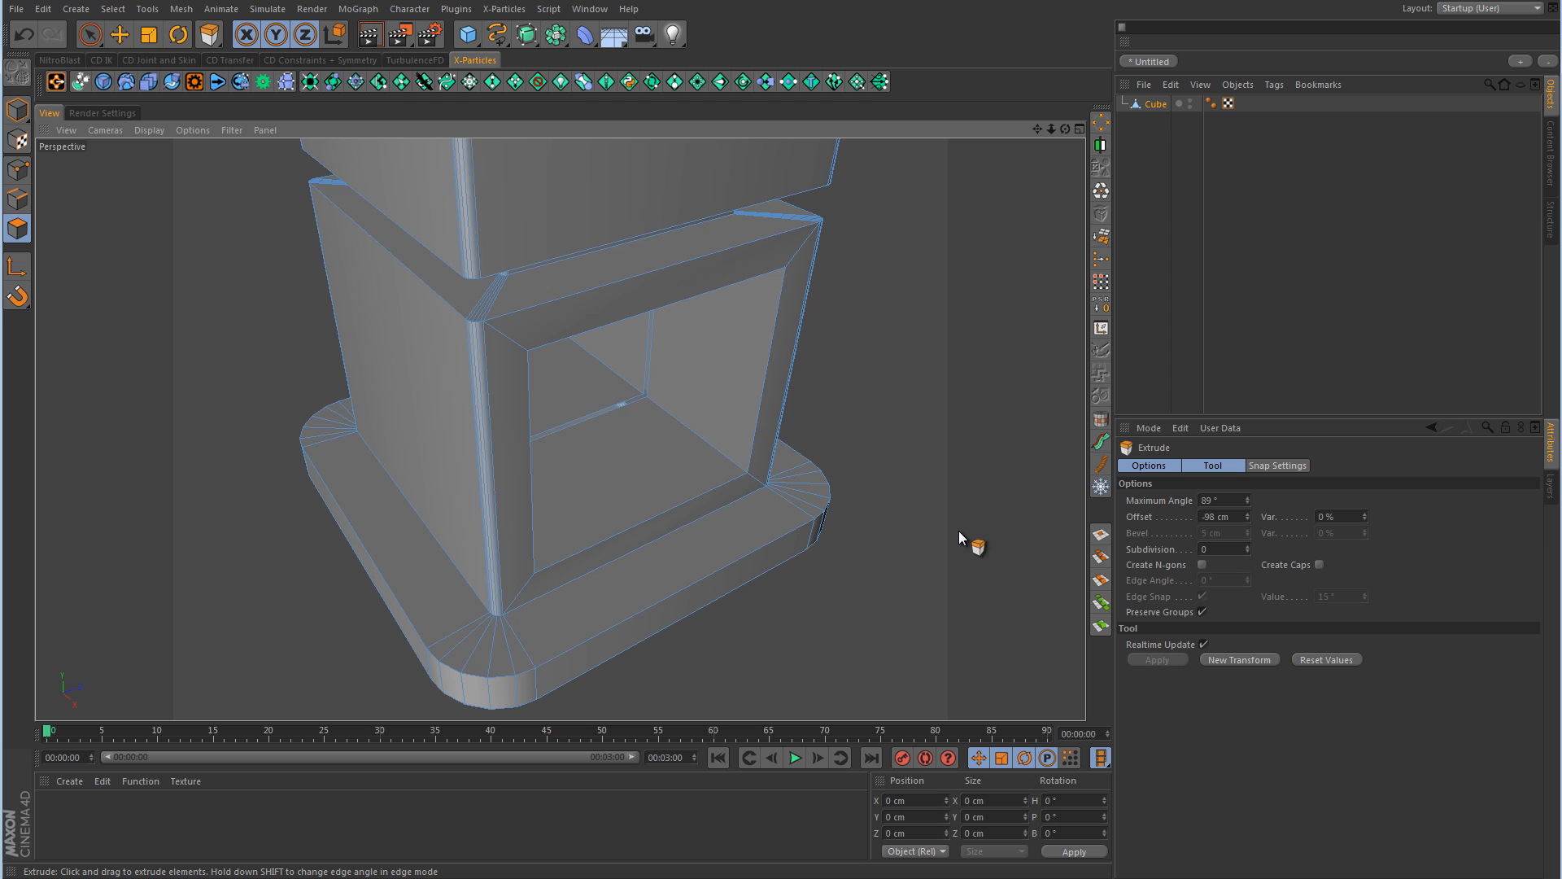
- Stitch and sew the two edge loops bordering the narrow gap in the middle of the passage through the lowest block
right_click_drag(622, 417, 784, 448, "alt")
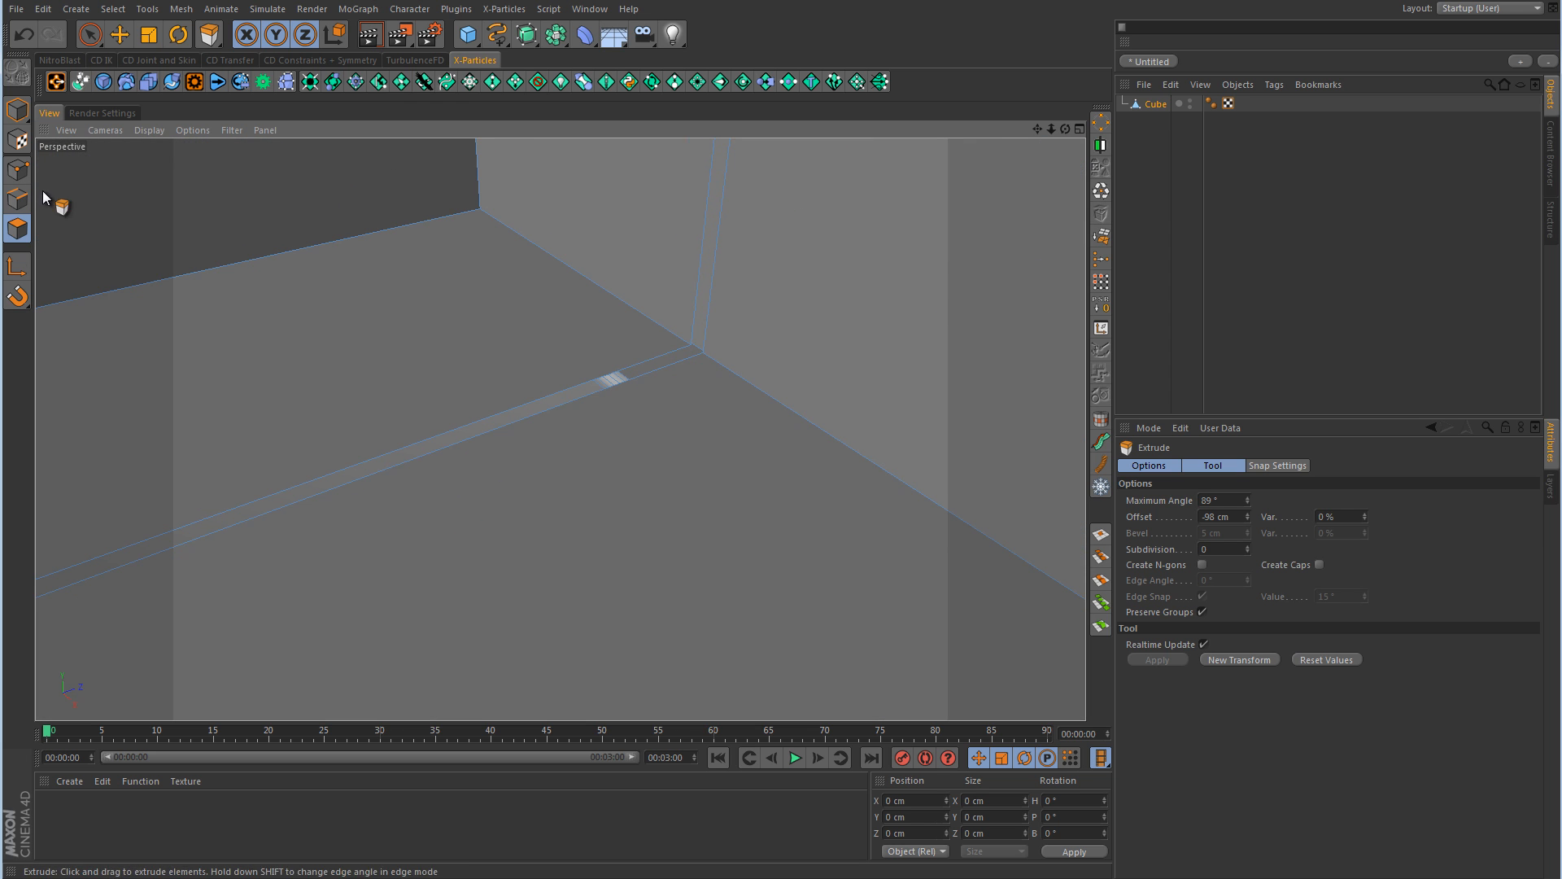
left_click(17, 199)
key("u")
key("l")
left_click(435, 461)
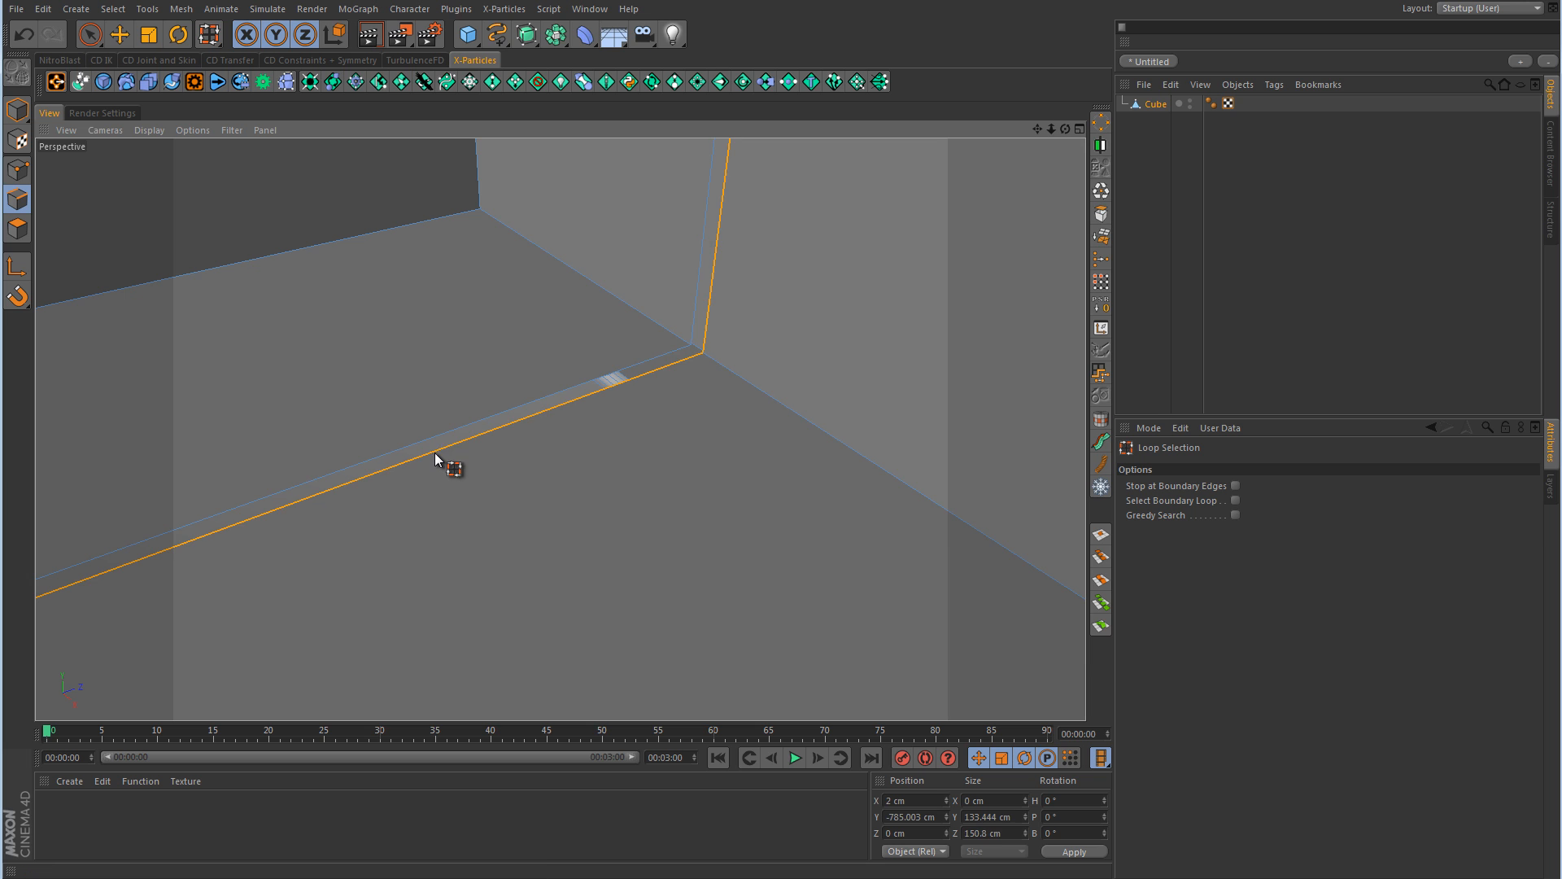
right_click(432, 435)
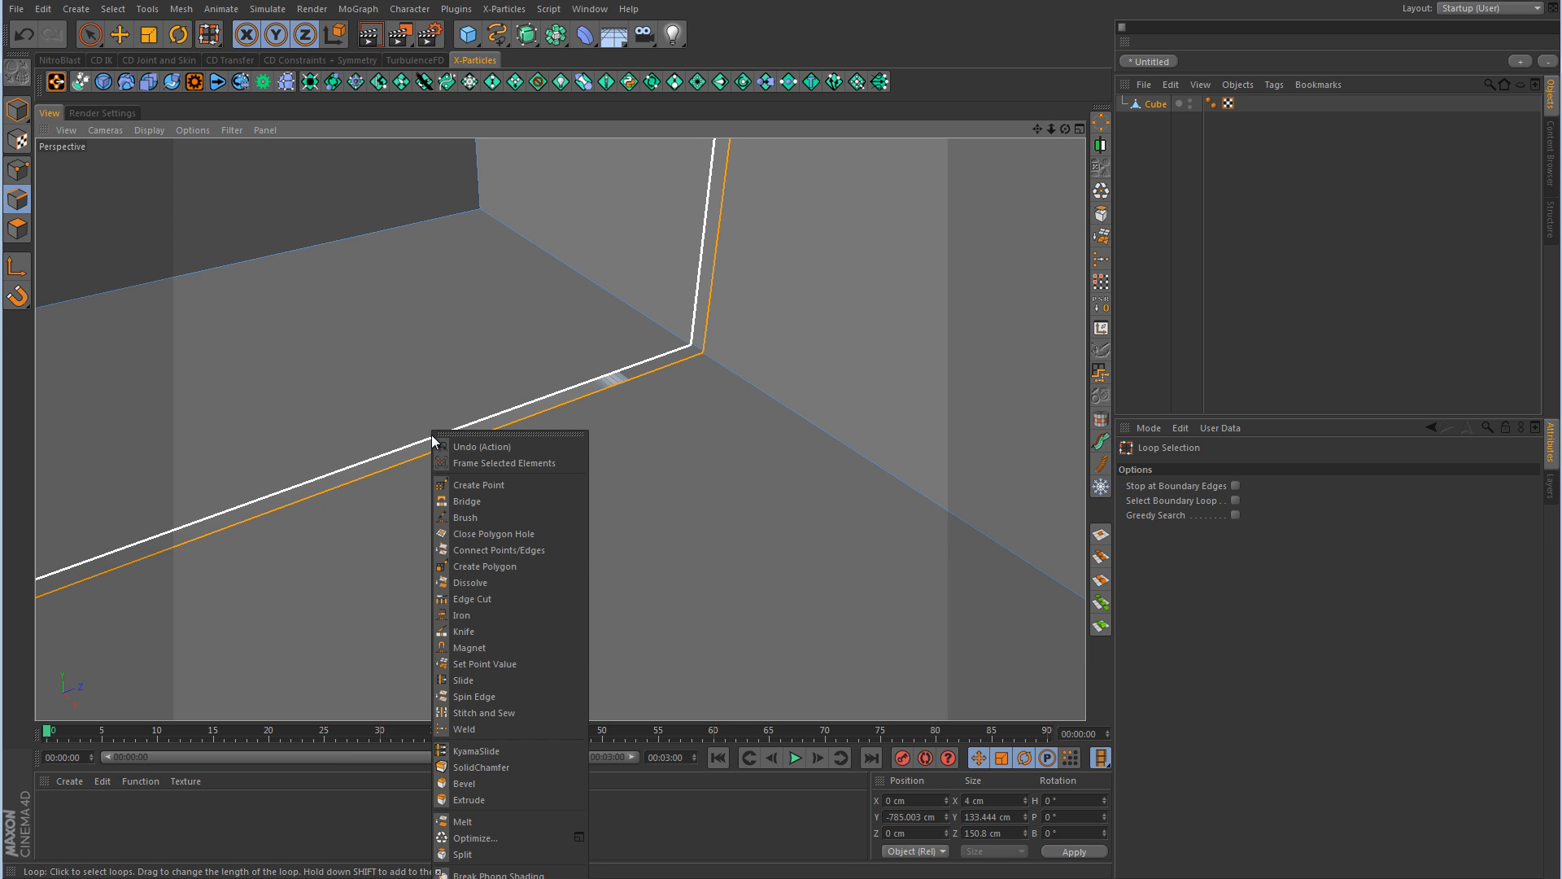
left_click(503, 712)
left_click_drag(419, 460, 414, 446)
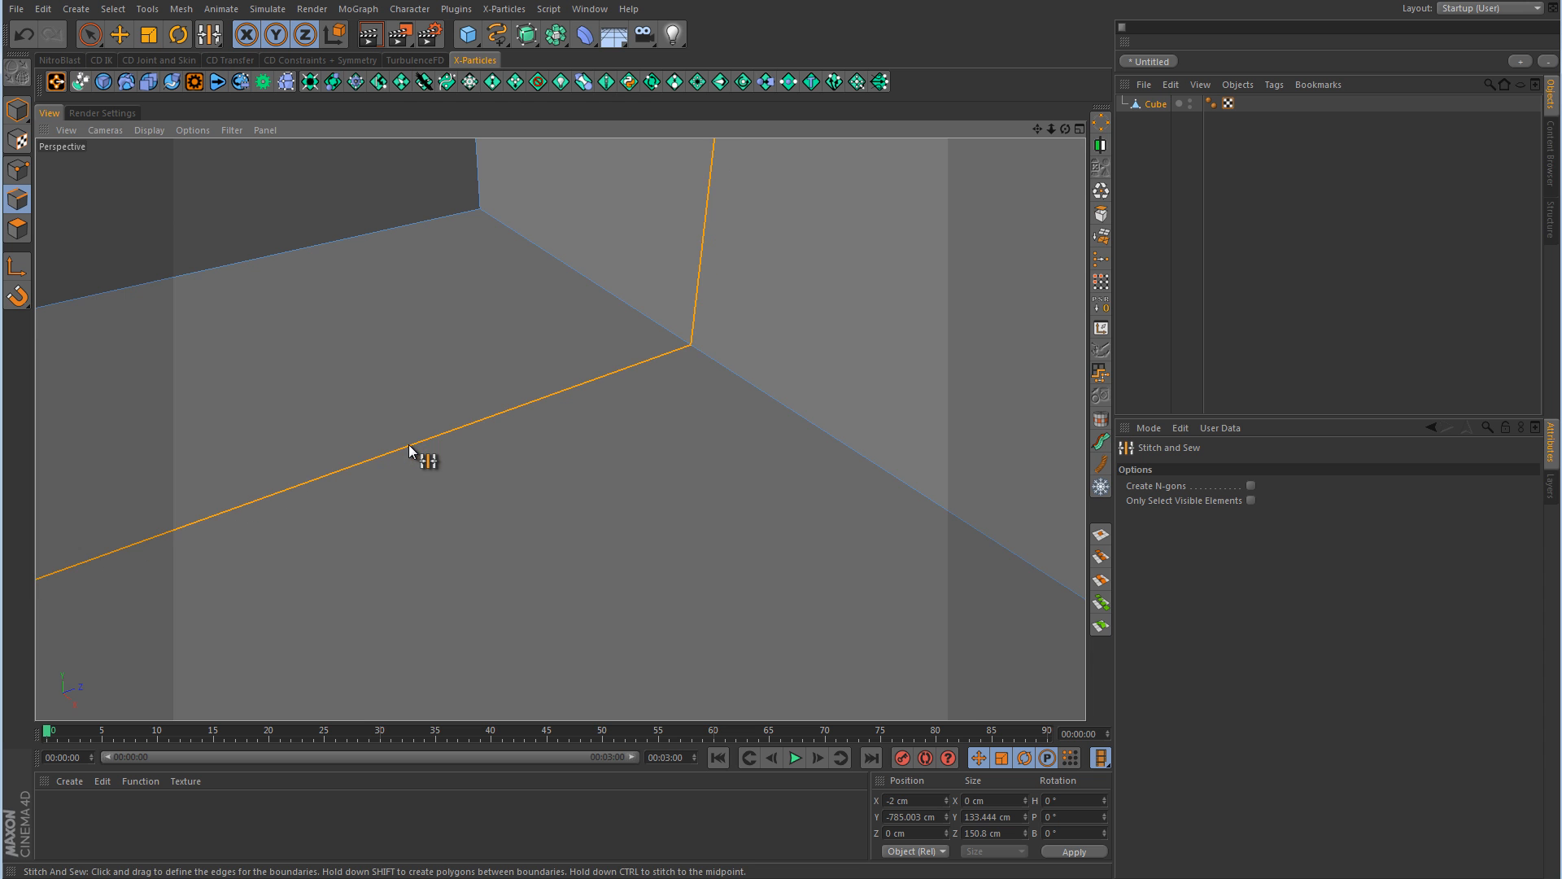
left_click(86, 38)
- Inset the +X face of the block above the passage by about 28.8 cm and extrude it outward by about 30 cm
right_click_drag(792, 423, 521, 599, "alt")
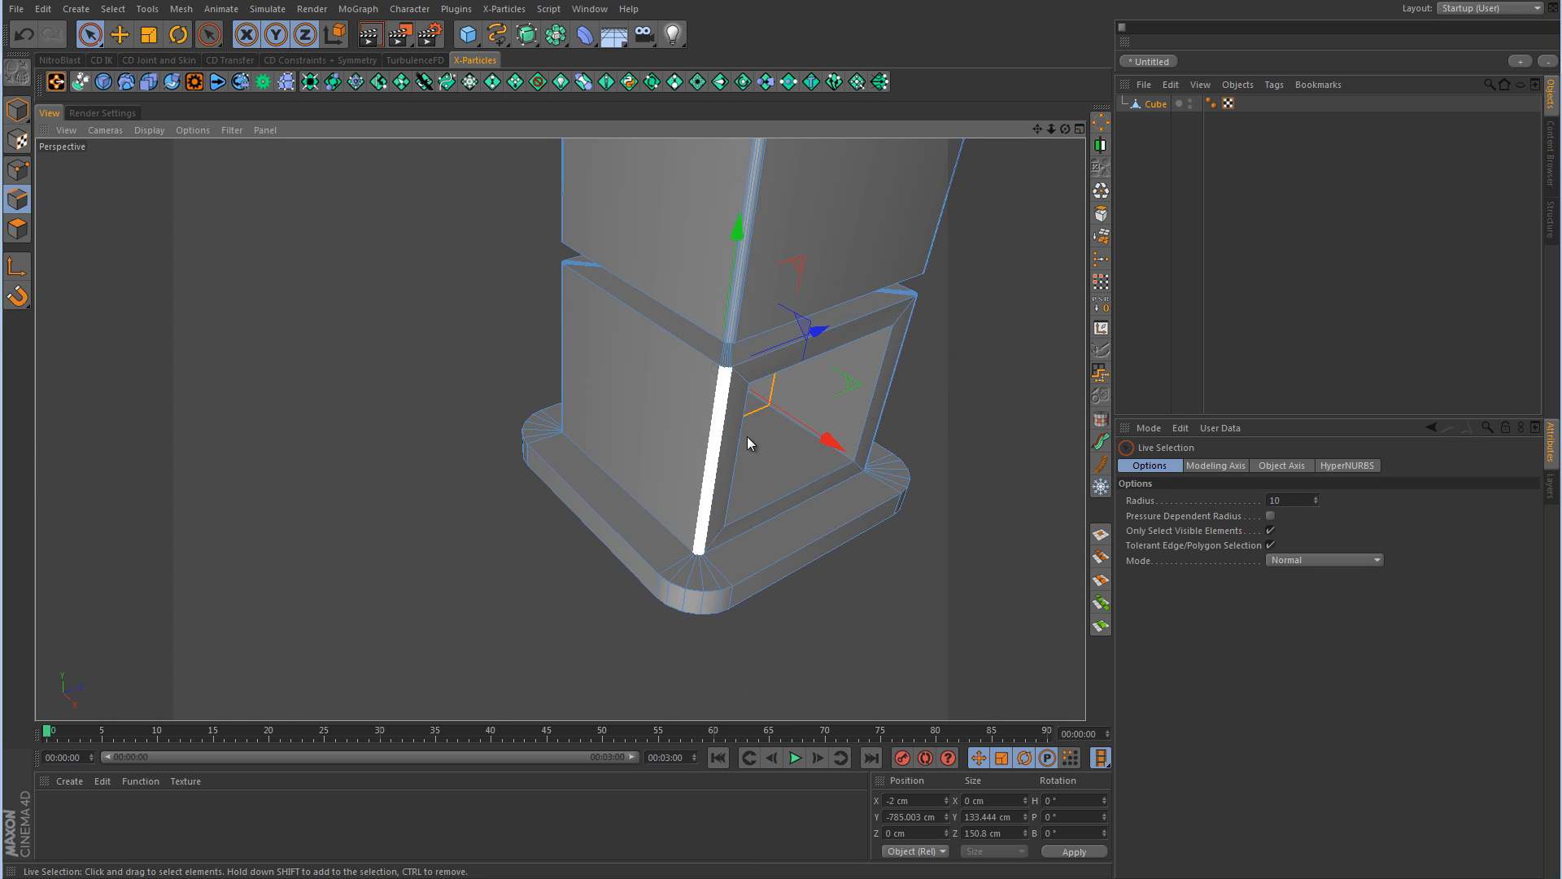
middle_click_drag(749, 436, 557, 422, "alt")
left_click_drag(608, 478, 626, 350, "alt")
middle_click_drag(572, 244, 594, 450, "alt")
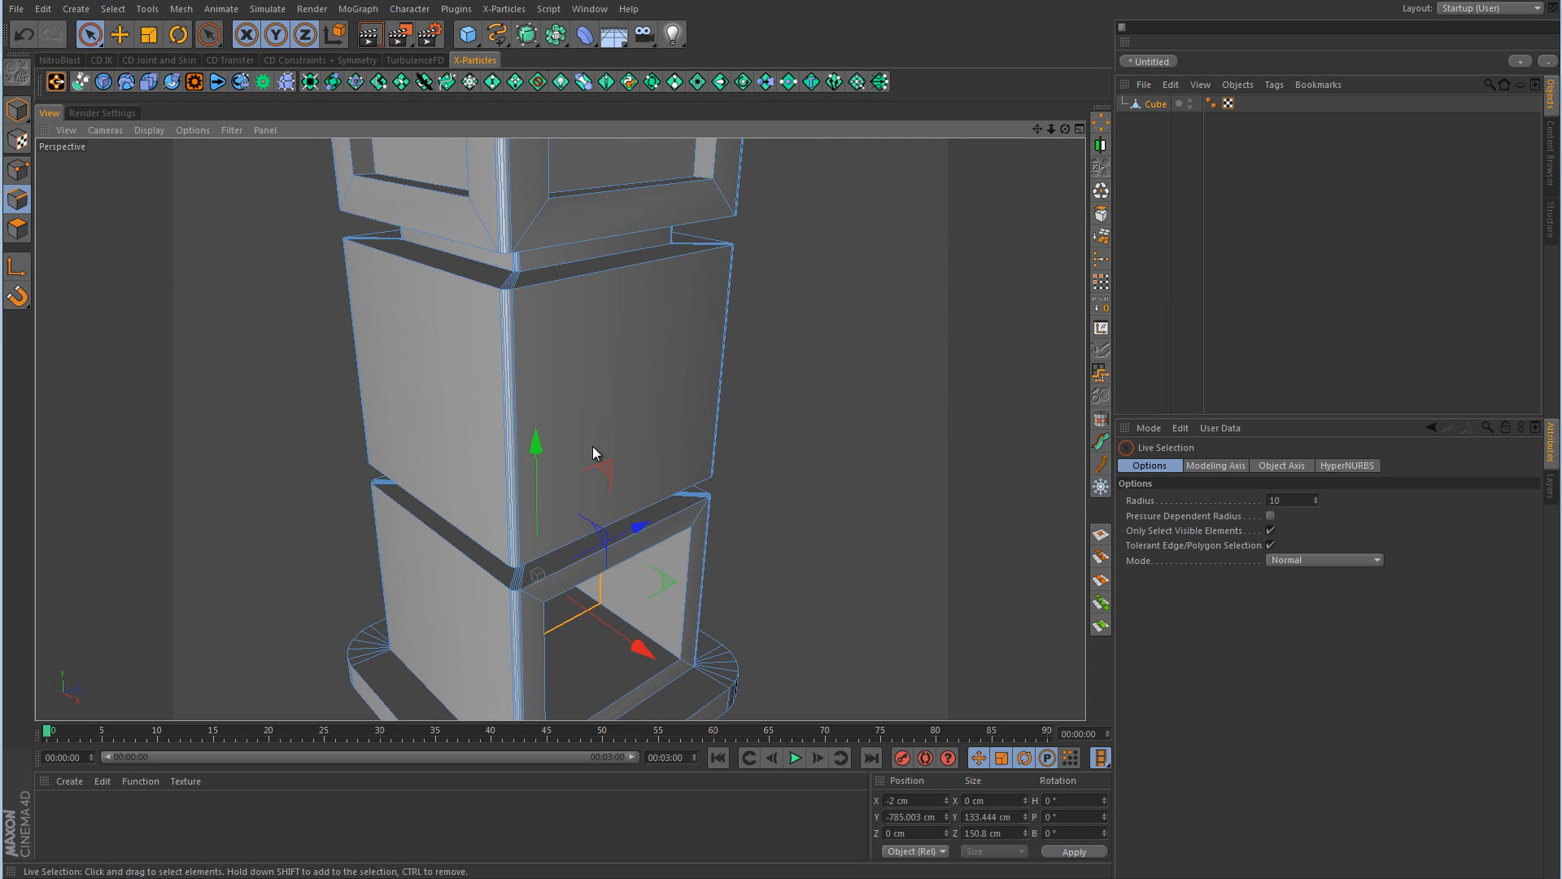
left_click(17, 229)
left_click(597, 379)
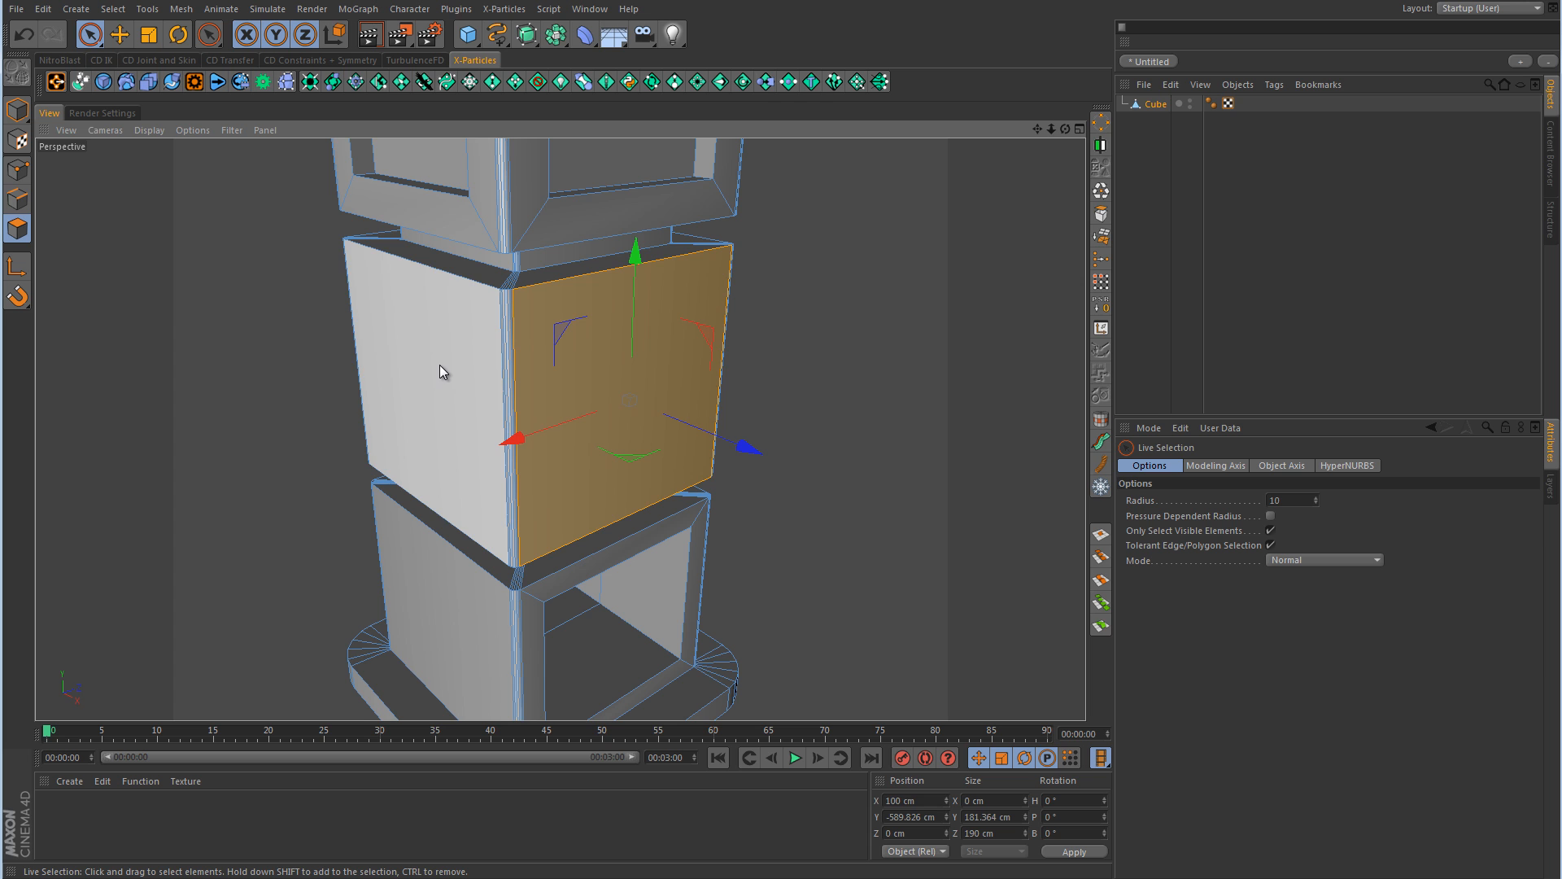
right_click(837, 371)
left_click(878, 560)
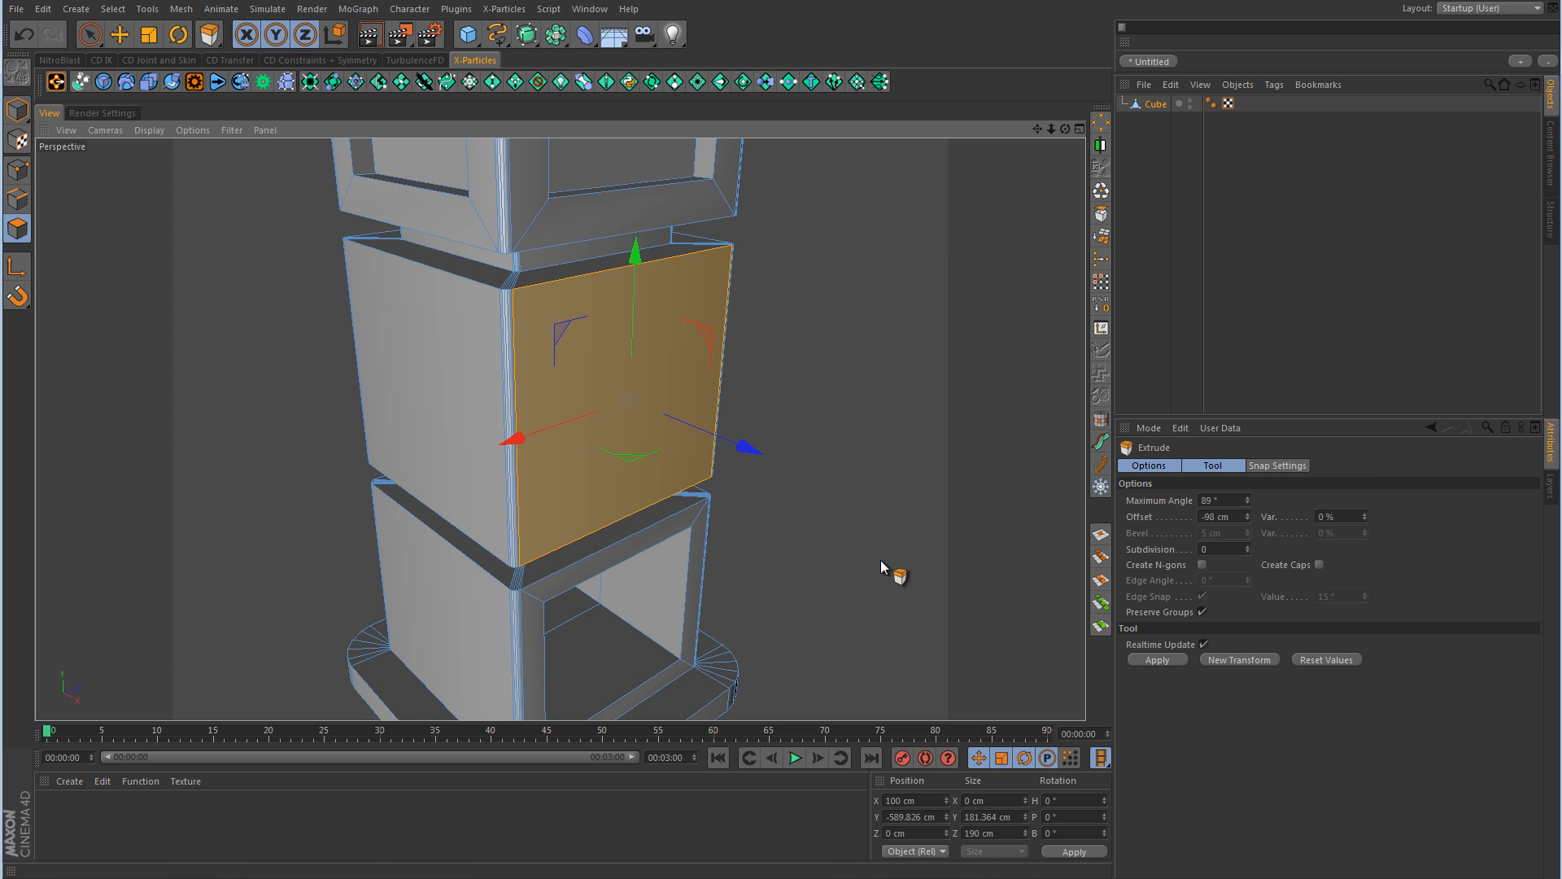
right_click(880, 560)
left_click(916, 576)
left_click_drag(960, 558, 813, 463)
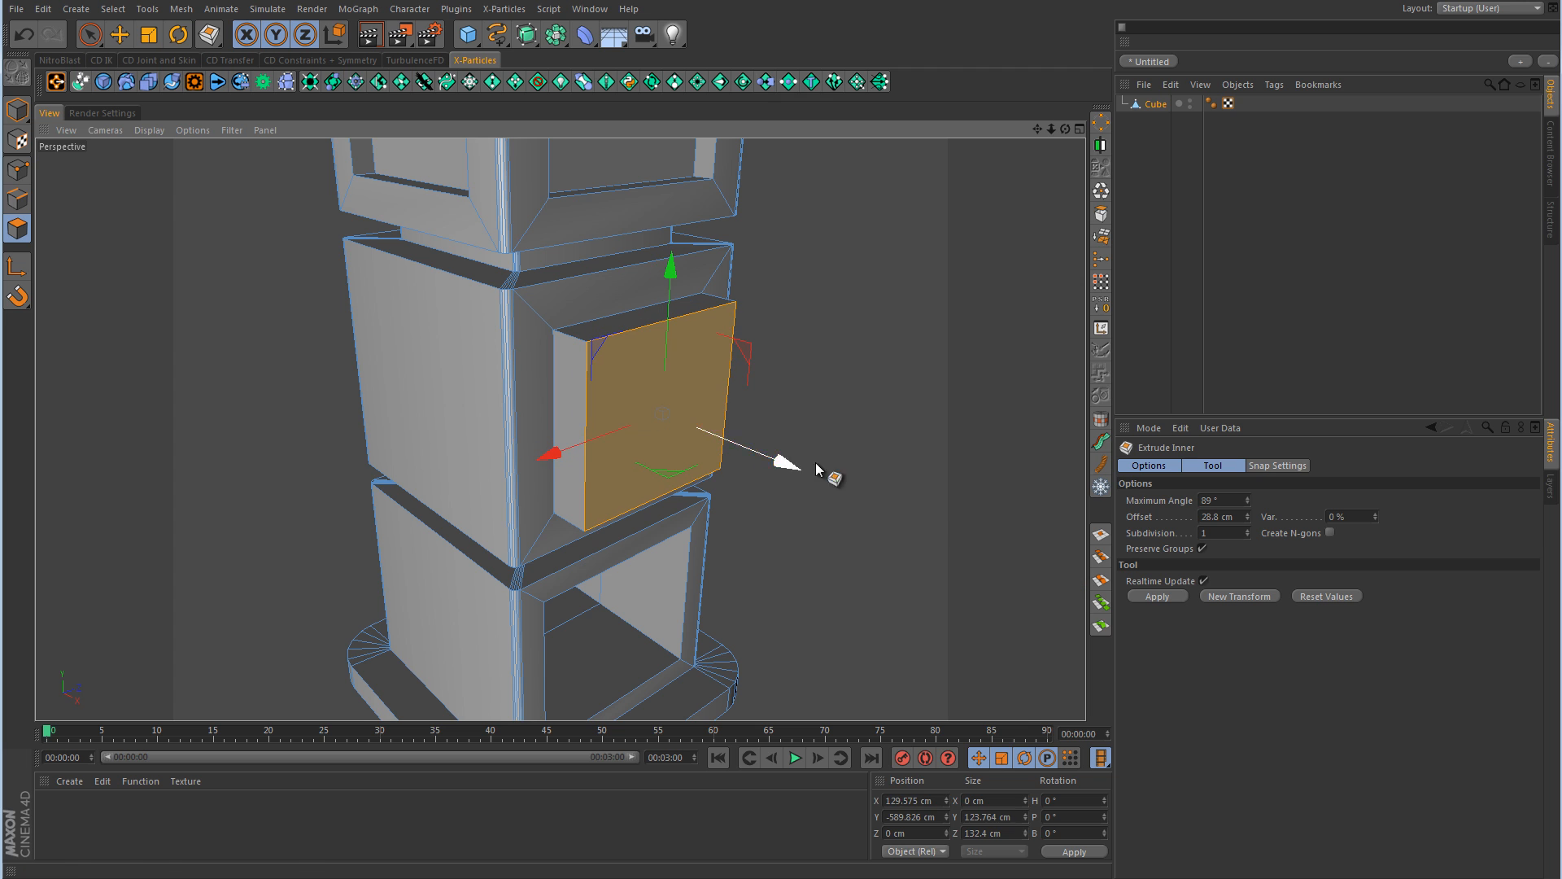
- Inset the raised face again and extrude its inner polygon outward by about 46 cm as a second, smaller tier
right_click(891, 576)
left_click(935, 560)
right_click(948, 567)
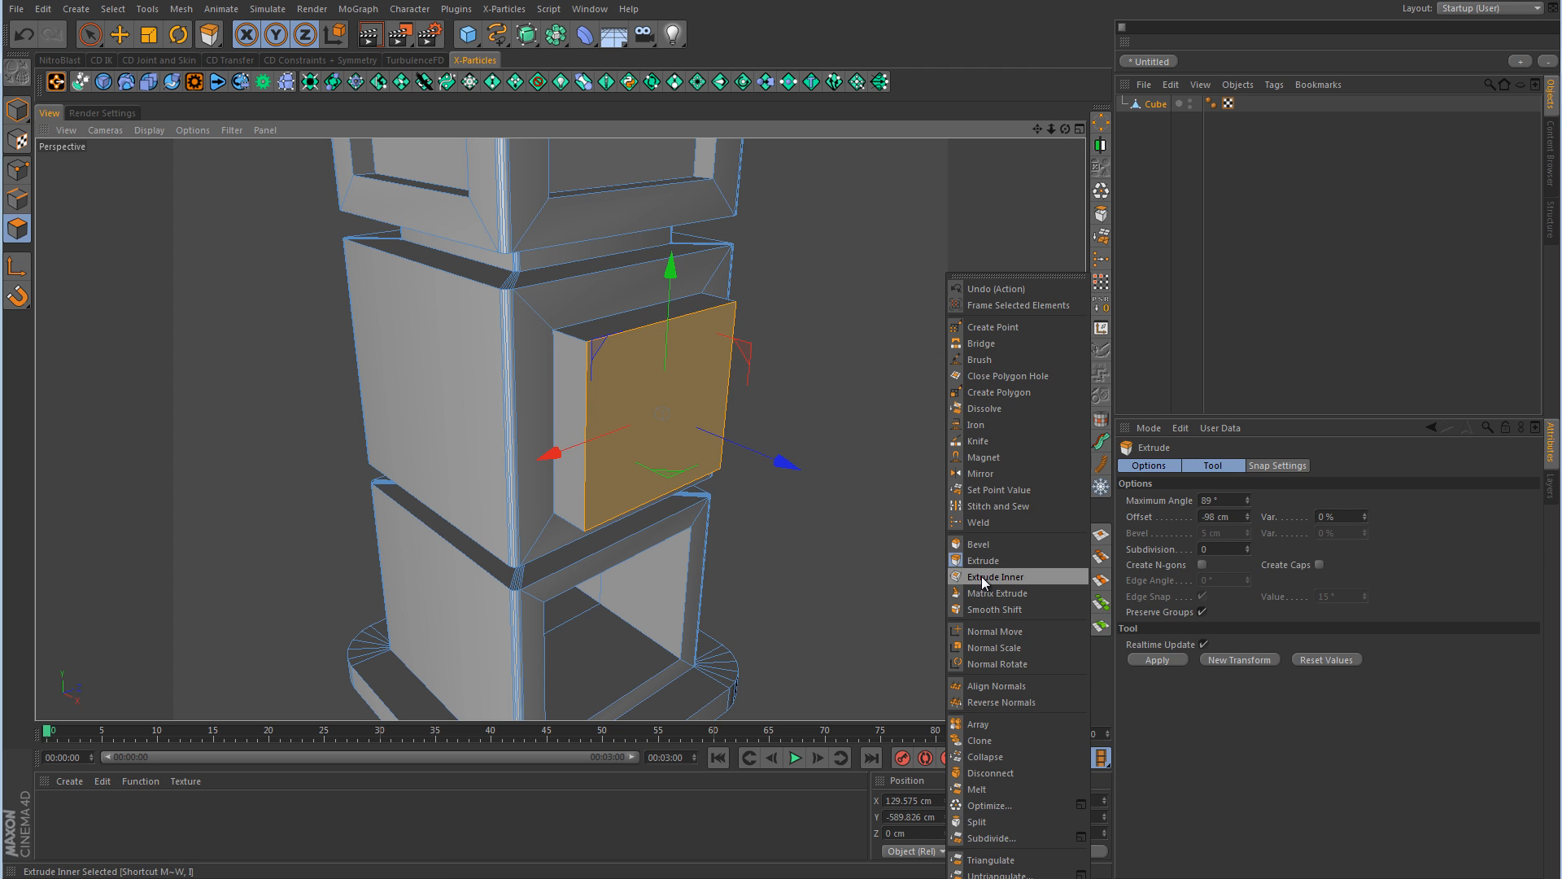
left_click(984, 576)
left_click_drag(777, 456, 864, 486)
- Inset the second tier's end face by about 17.8 cm and extrude it back into the block by about 111 cm
left_click_drag(754, 449, 783, 450)
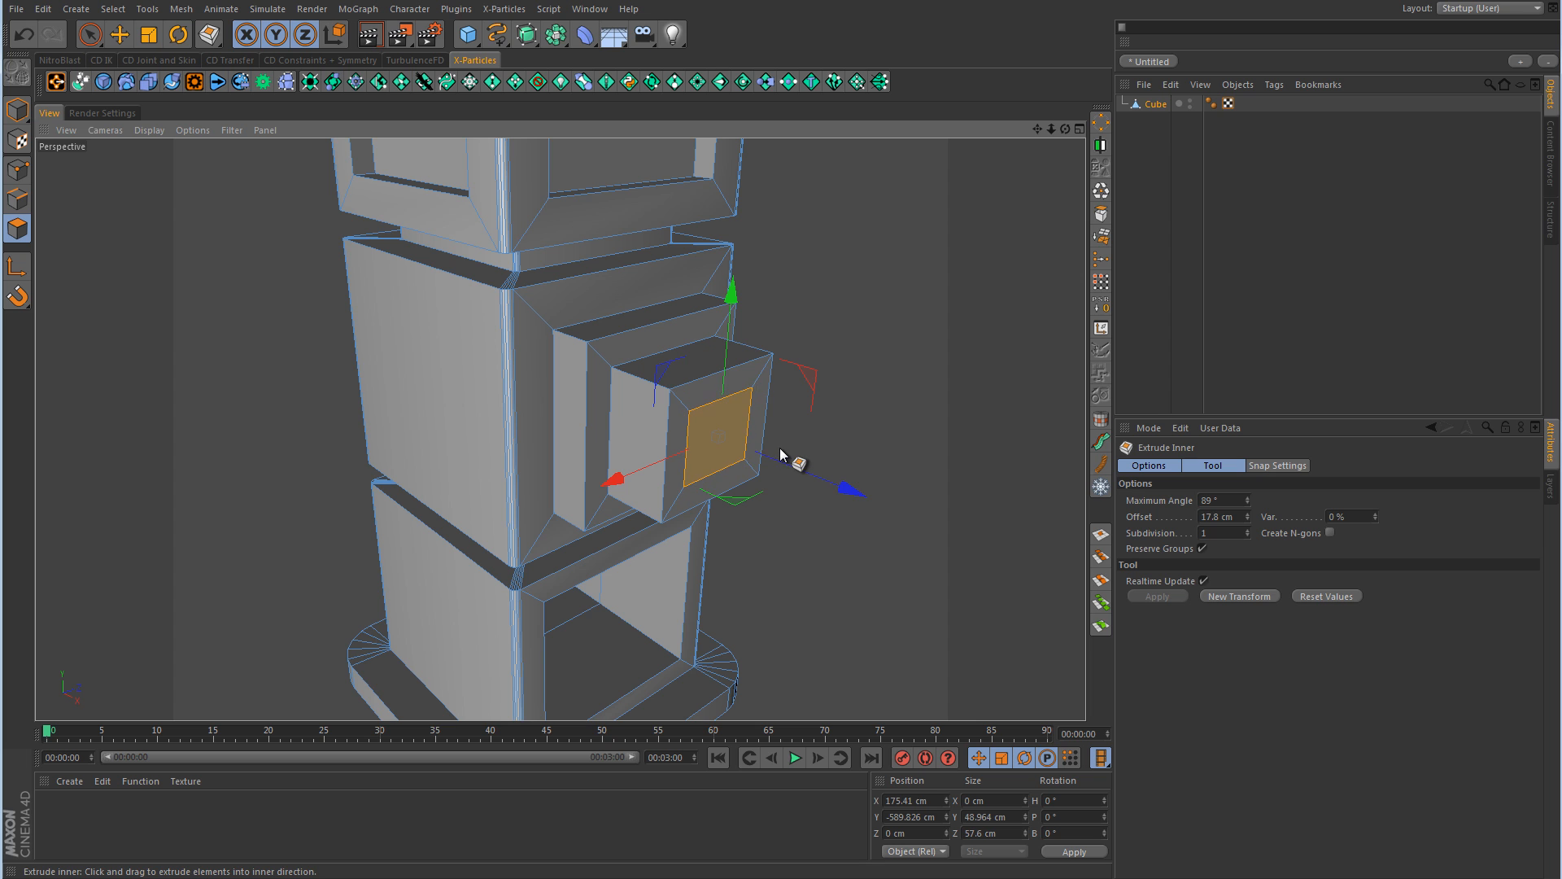
left_click_drag(857, 496, 699, 474, "ctrl")
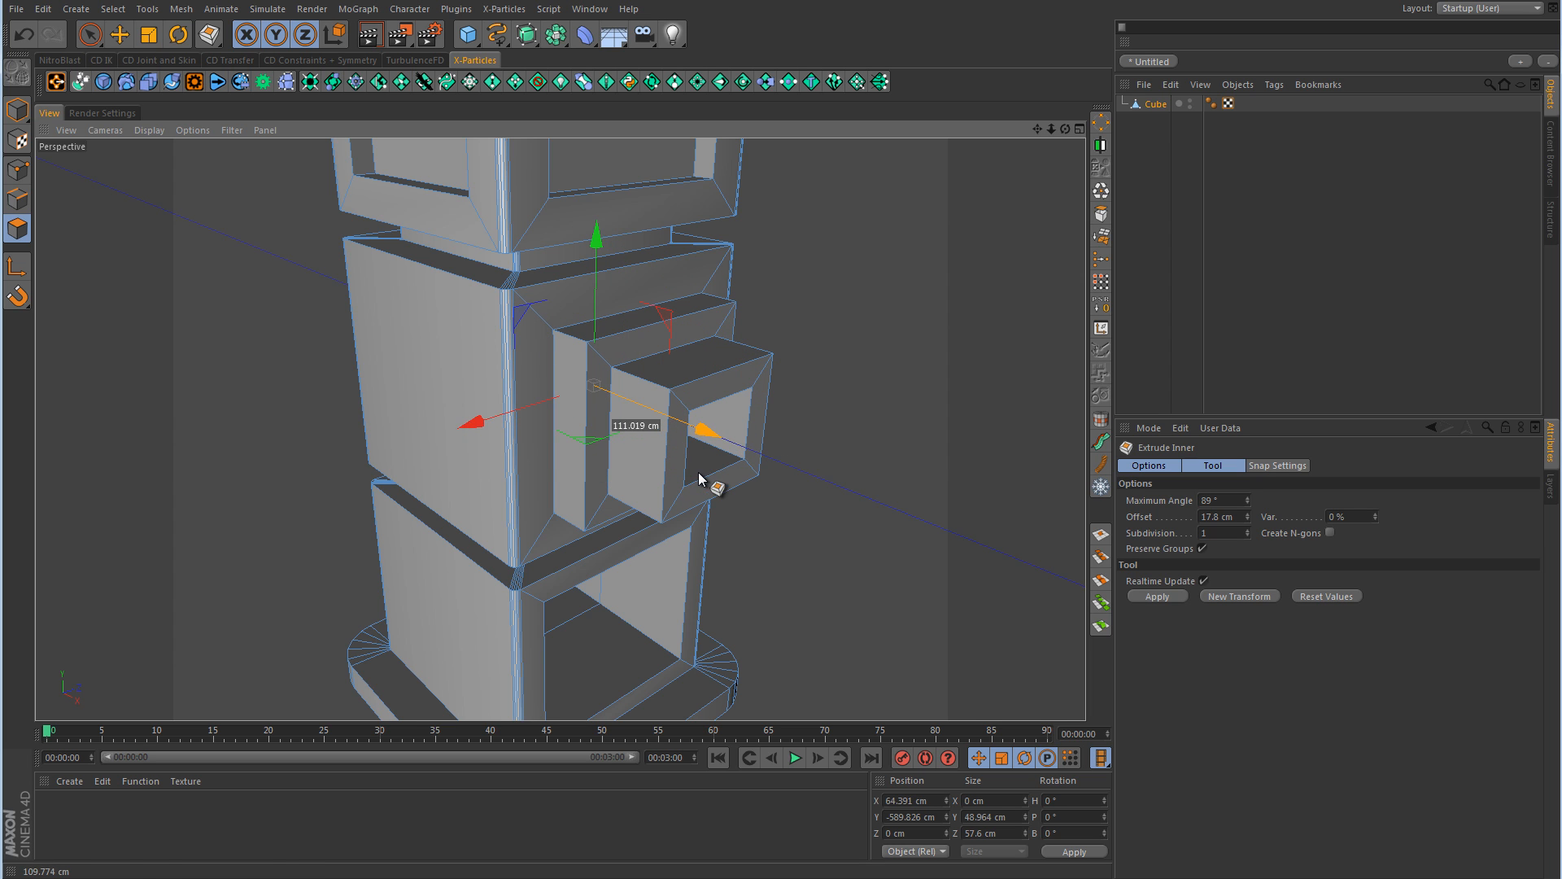
- Inset the block's -Z face by 13 cm and extrude the inner polygon outward by about 9.3 cm
left_click(408, 338)
right_click(594, 340)
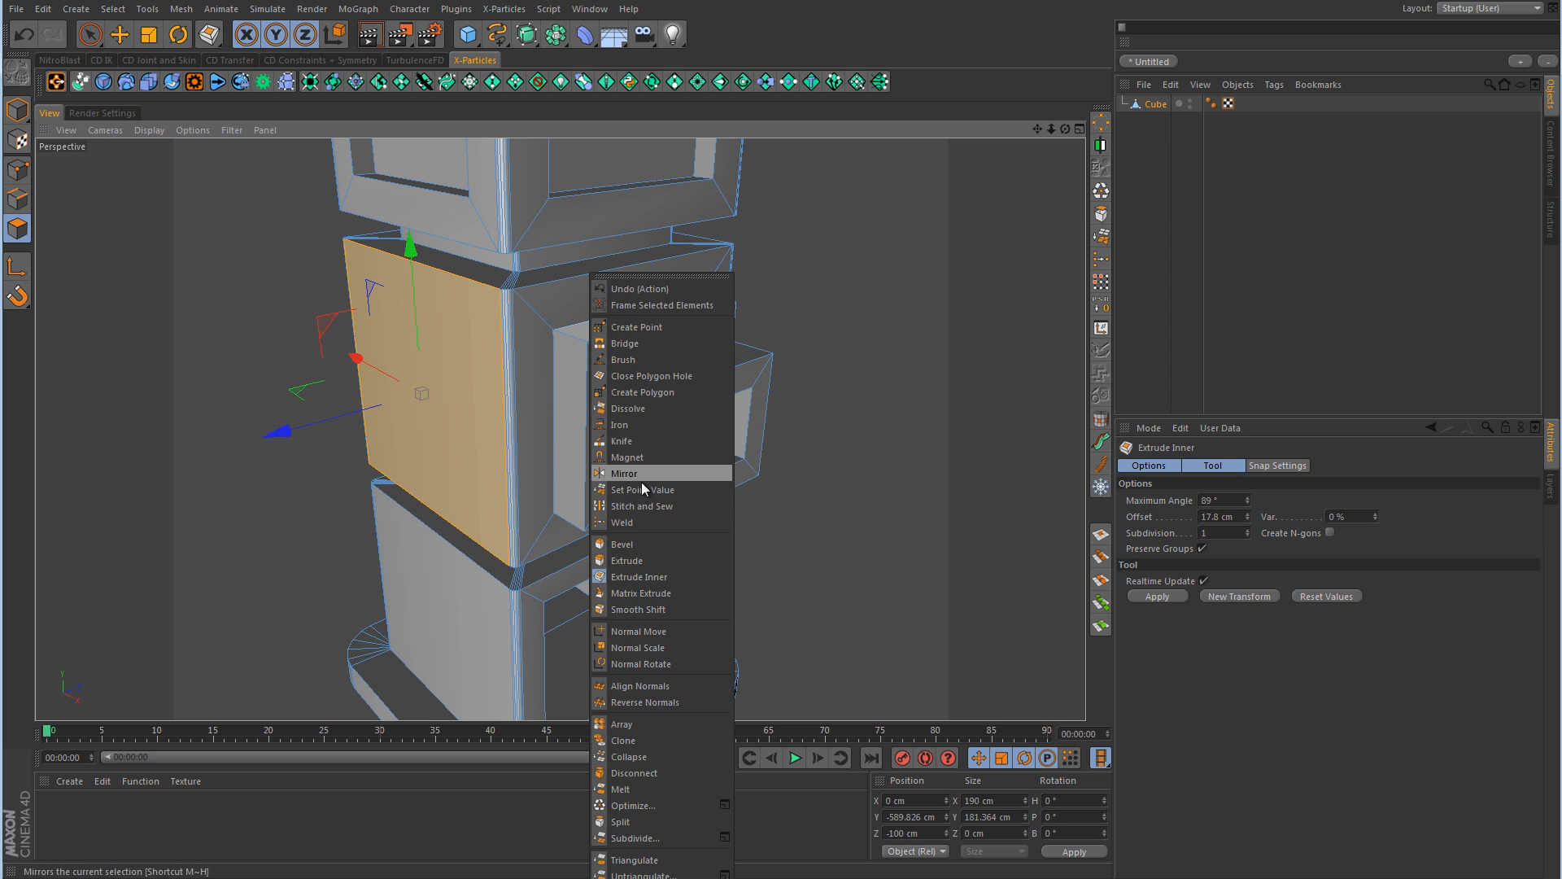
left_click(642, 576)
left_click_drag(859, 482, 779, 447)
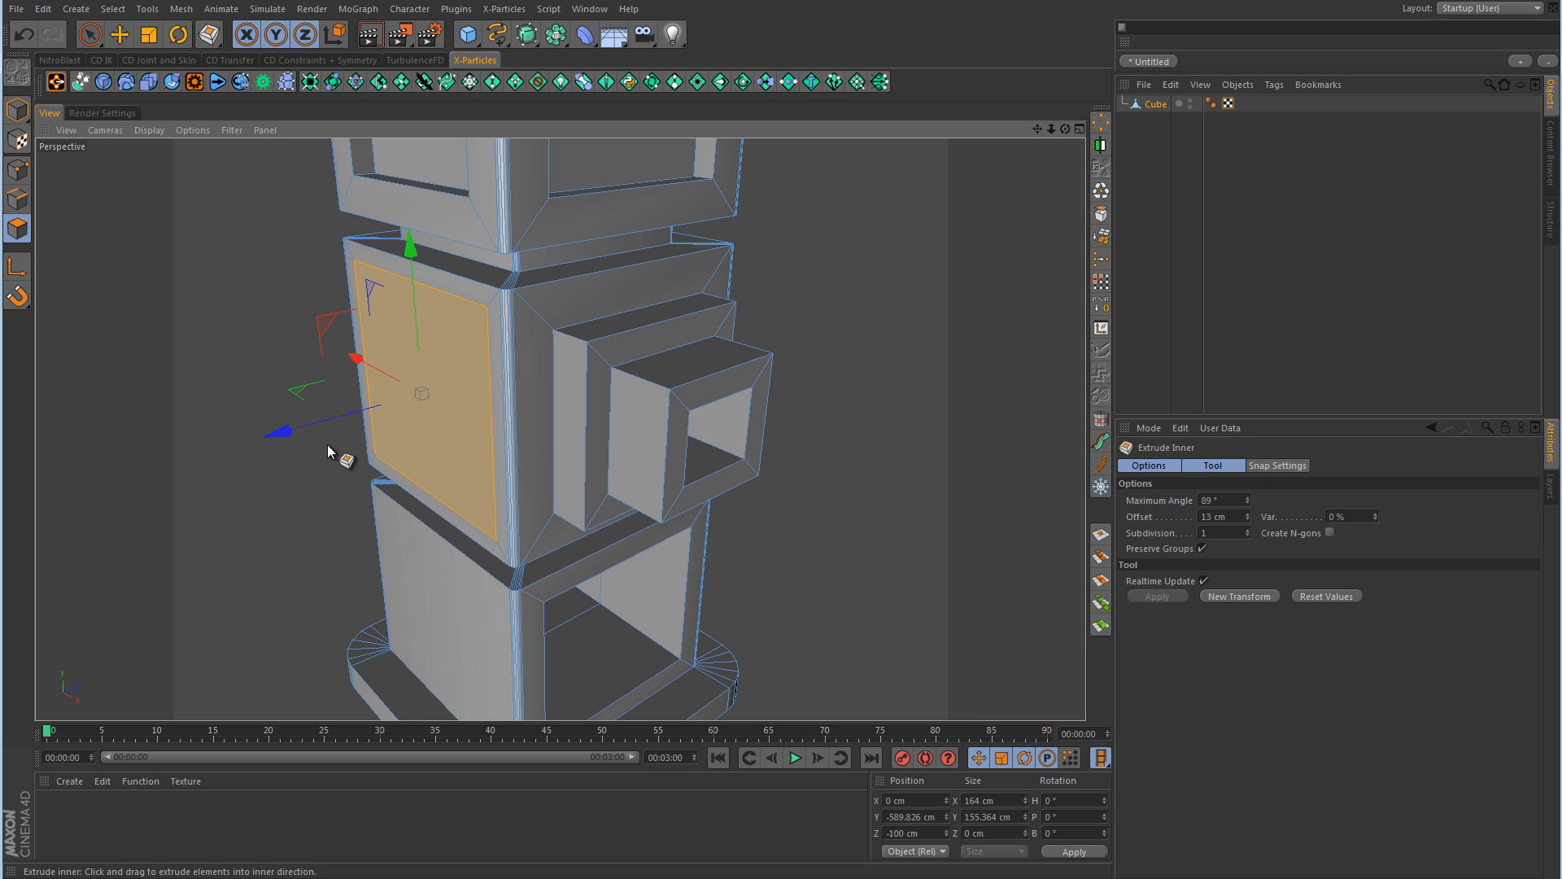
left_click_drag(290, 432, 278, 436, "ctrl")
- Inset the raised -Z panel by 6.6 cm and extrude it back into the block by about 37 cm
left_click_drag(813, 440, 778, 449)
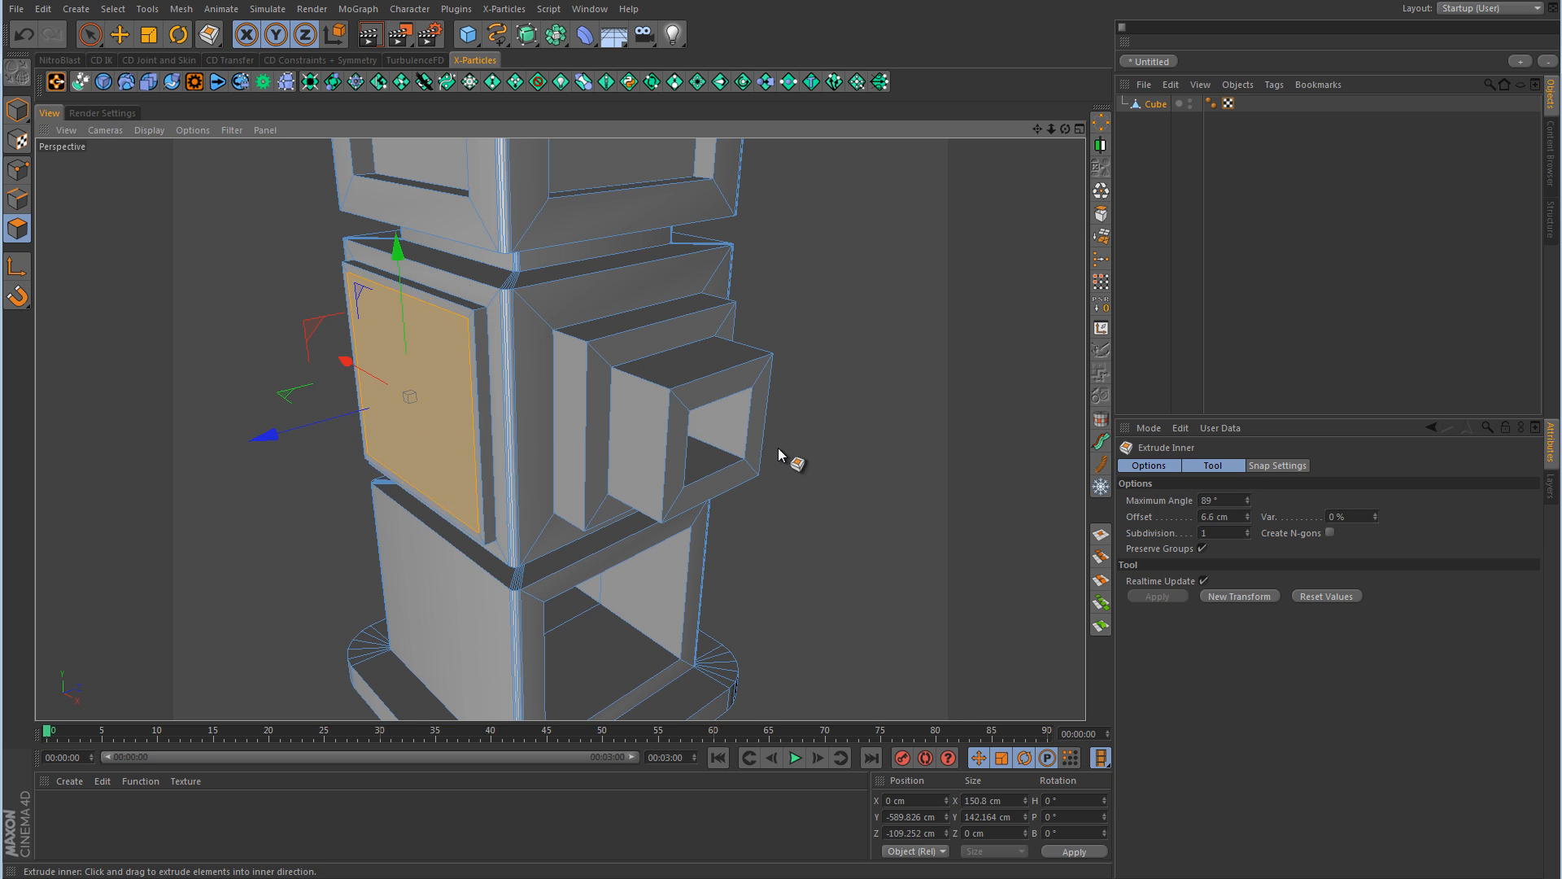
left_click_drag(267, 436, 318, 423, "ctrl")
- Inset the recess floor by 19.2 cm, extrude it outward about 89 cm, and hollow its end with a 14.6 cm inset about 25 cm deep
left_click_drag(742, 444, 793, 457)
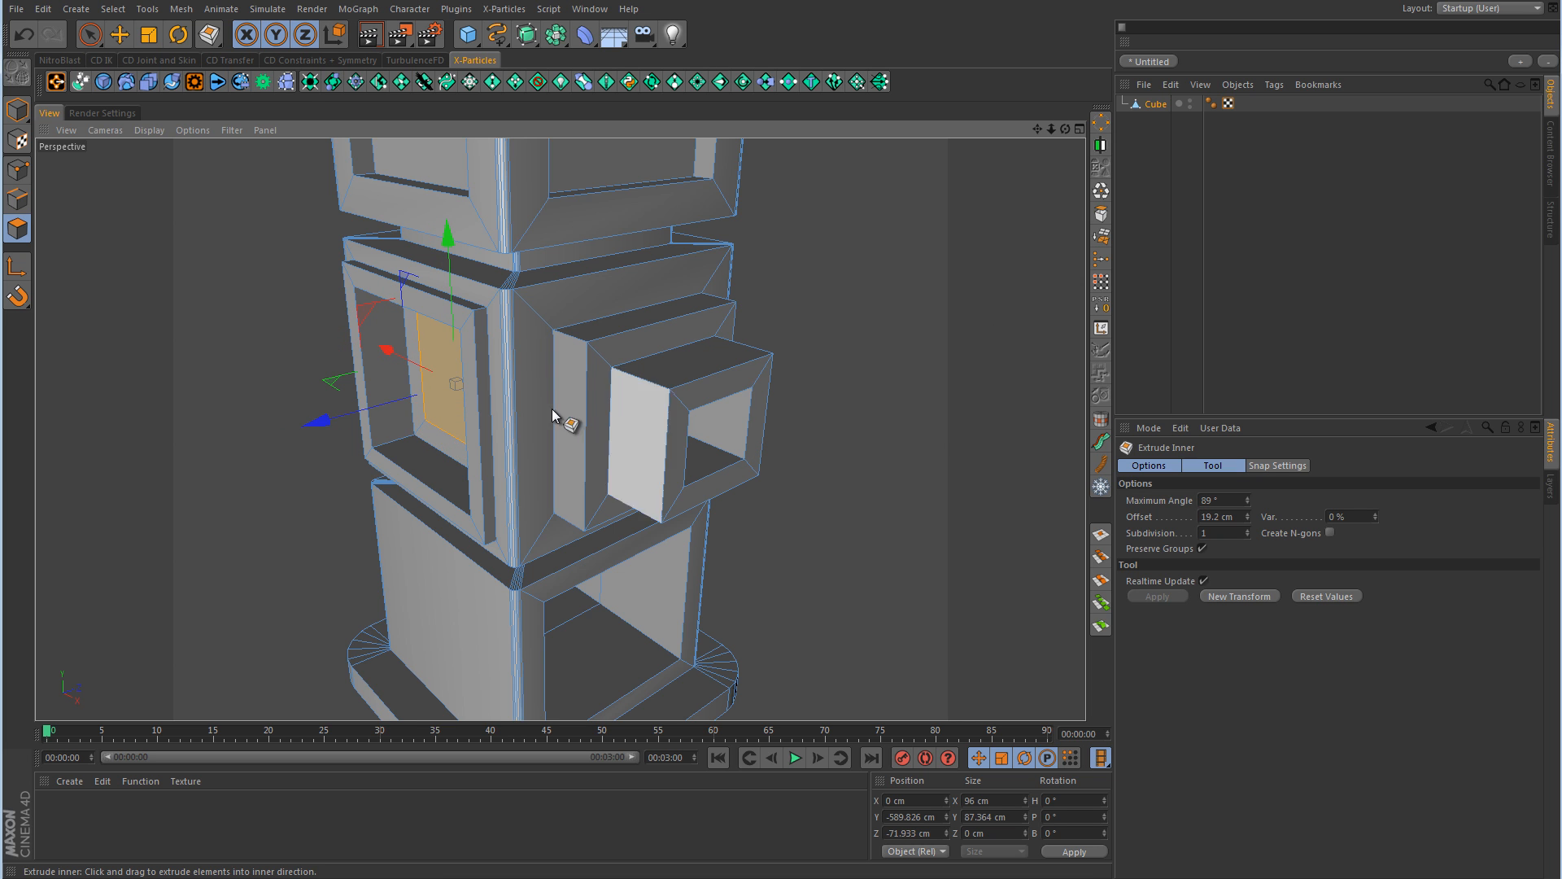
left_click_drag(333, 422, 174, 457, "ctrl")
left_click_drag(889, 329, 785, 454)
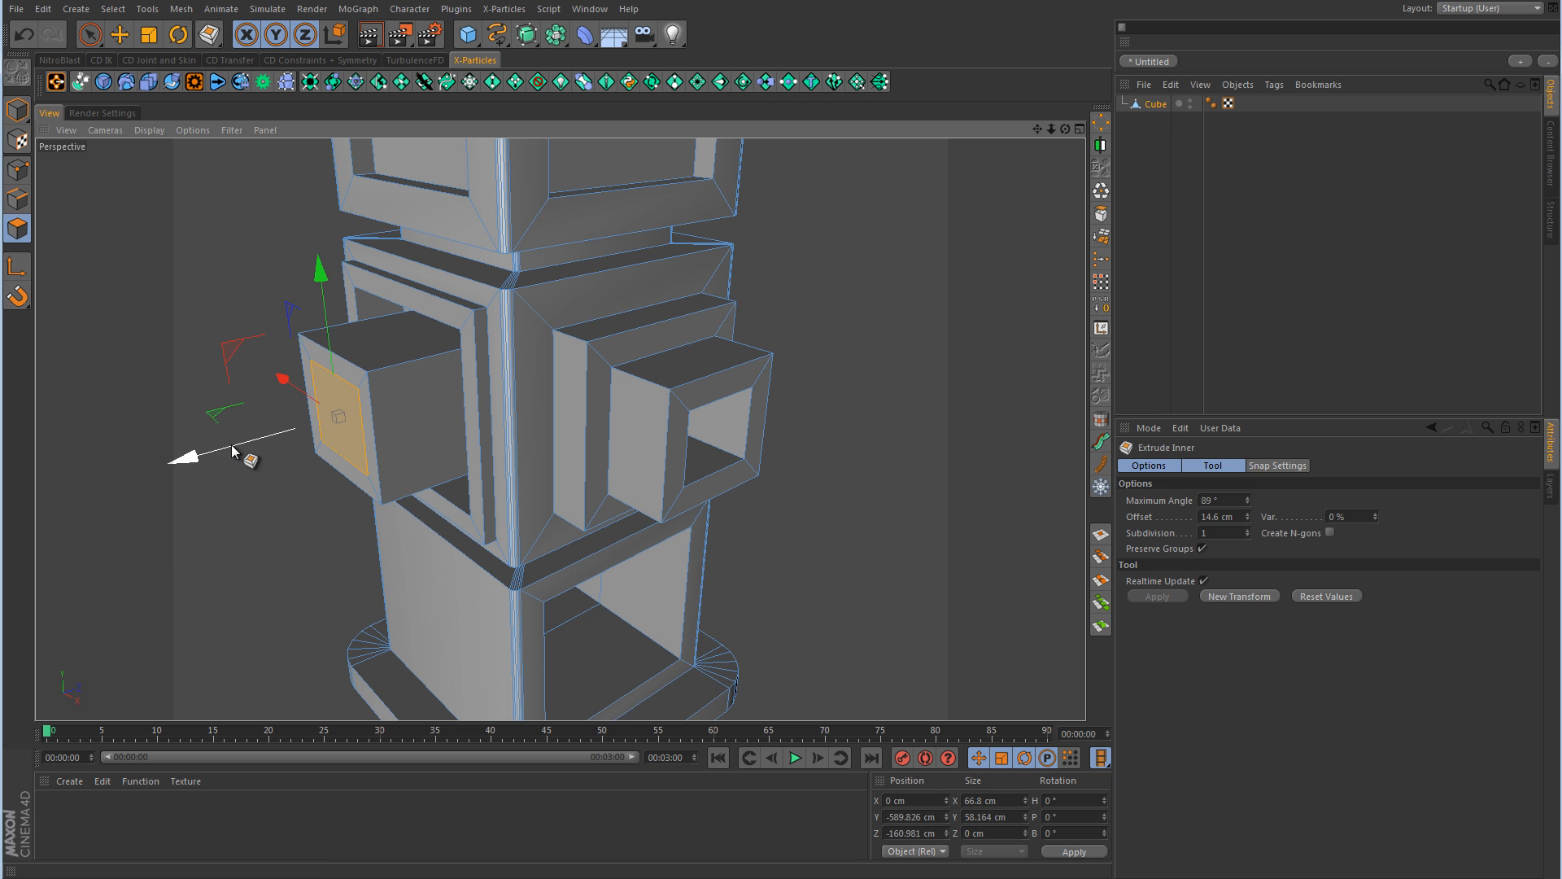
left_click_drag(233, 450, 275, 439, "ctrl")
- On the block just above the lower ring, recess an inset panel on the +X face and raise a 22.8 cm inset panel on the -Z face
right_click_drag(848, 241, 777, 265, "alt")
middle_click_drag(859, 257, 846, 476, "alt")
middle_click_drag(817, 320, 794, 462, "alt")
middle_click_drag(812, 244, 795, 490, "alt")
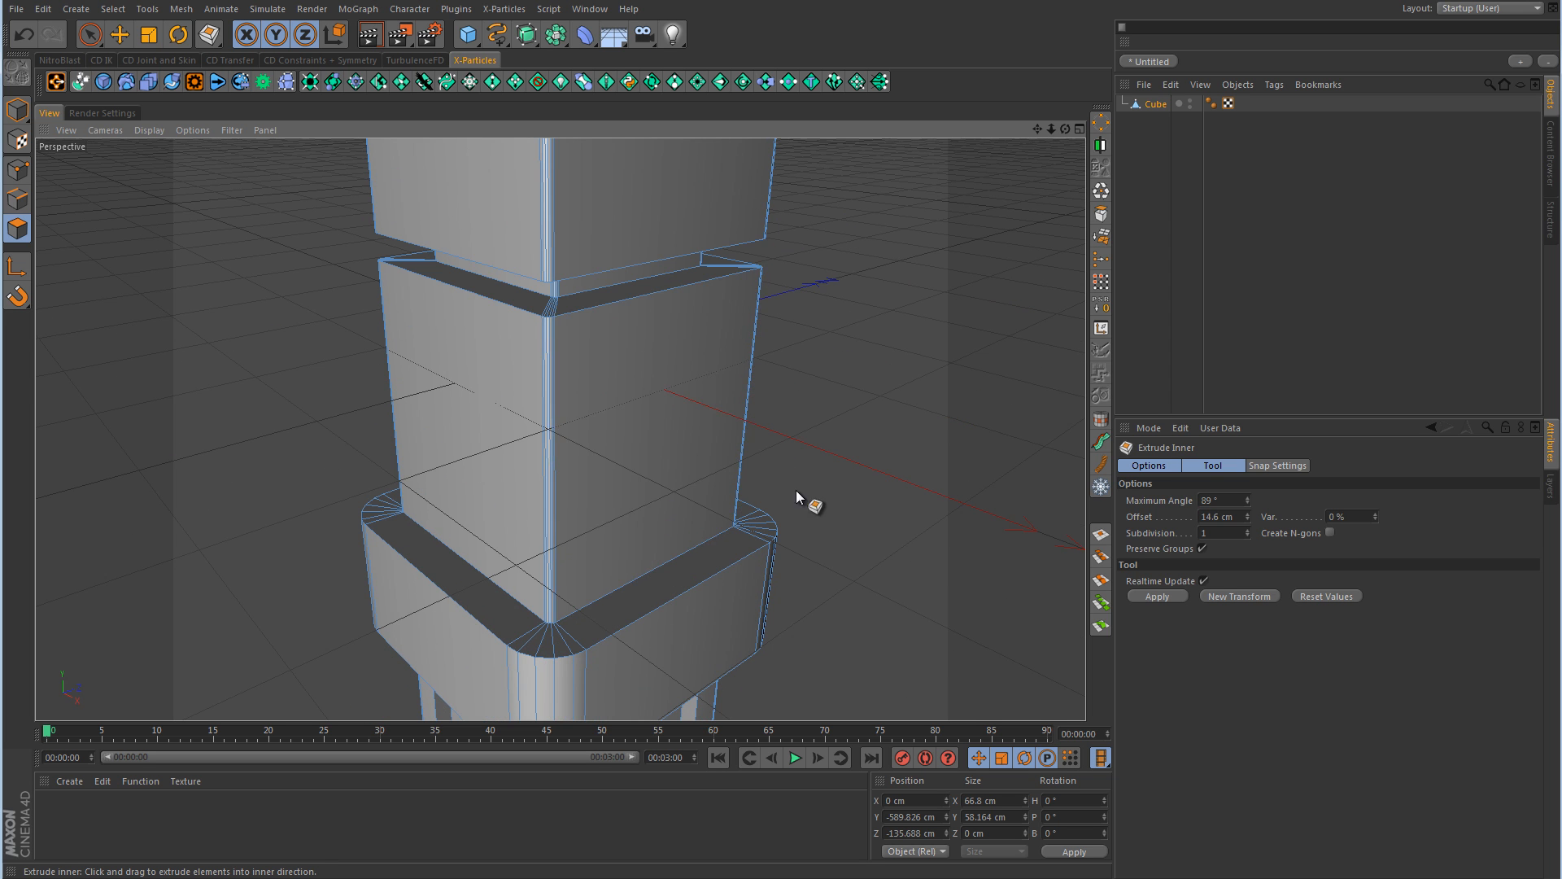
left_click(633, 406)
right_click(872, 347)
left_click(944, 563)
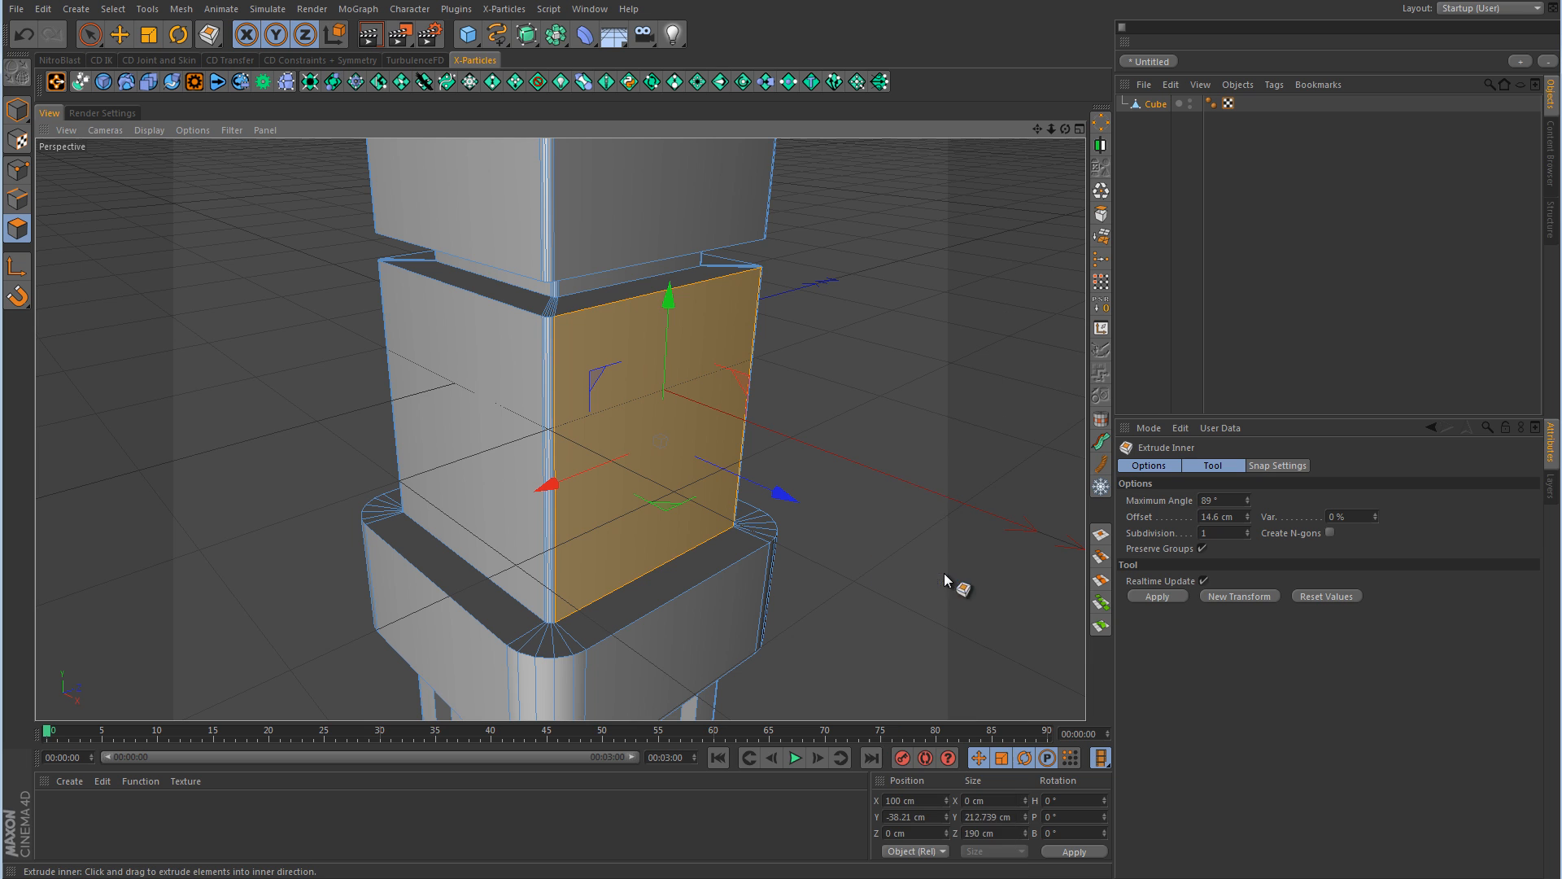
left_click_drag(944, 406, 750, 498)
left_click(498, 446)
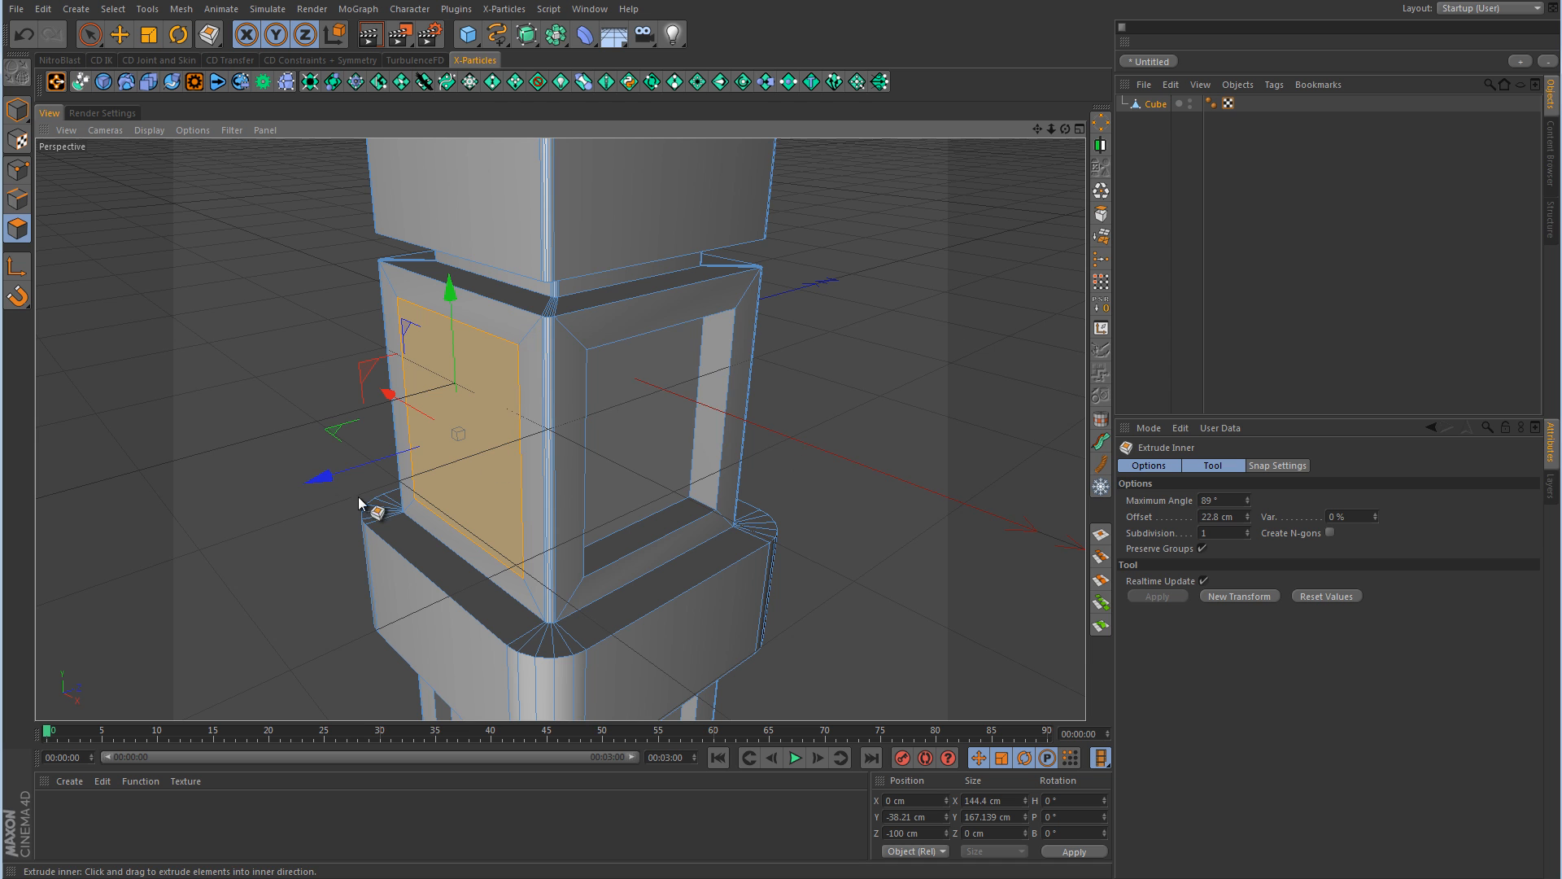
left_click_drag(358, 500, 319, 478)
- Inset the +X face of the next block up by 24 cm and extrude the inner polygon outward as a raised panel
middle_click_drag(861, 233, 926, 514, "alt")
left_click(758, 402)
left_click_drag(771, 447, 903, 472)
- Recess an inset panel about 20.7 cm into the same block's -Z face and raise a 22.6 cm inner inset by about 20.4 cm
left_click(540, 394)
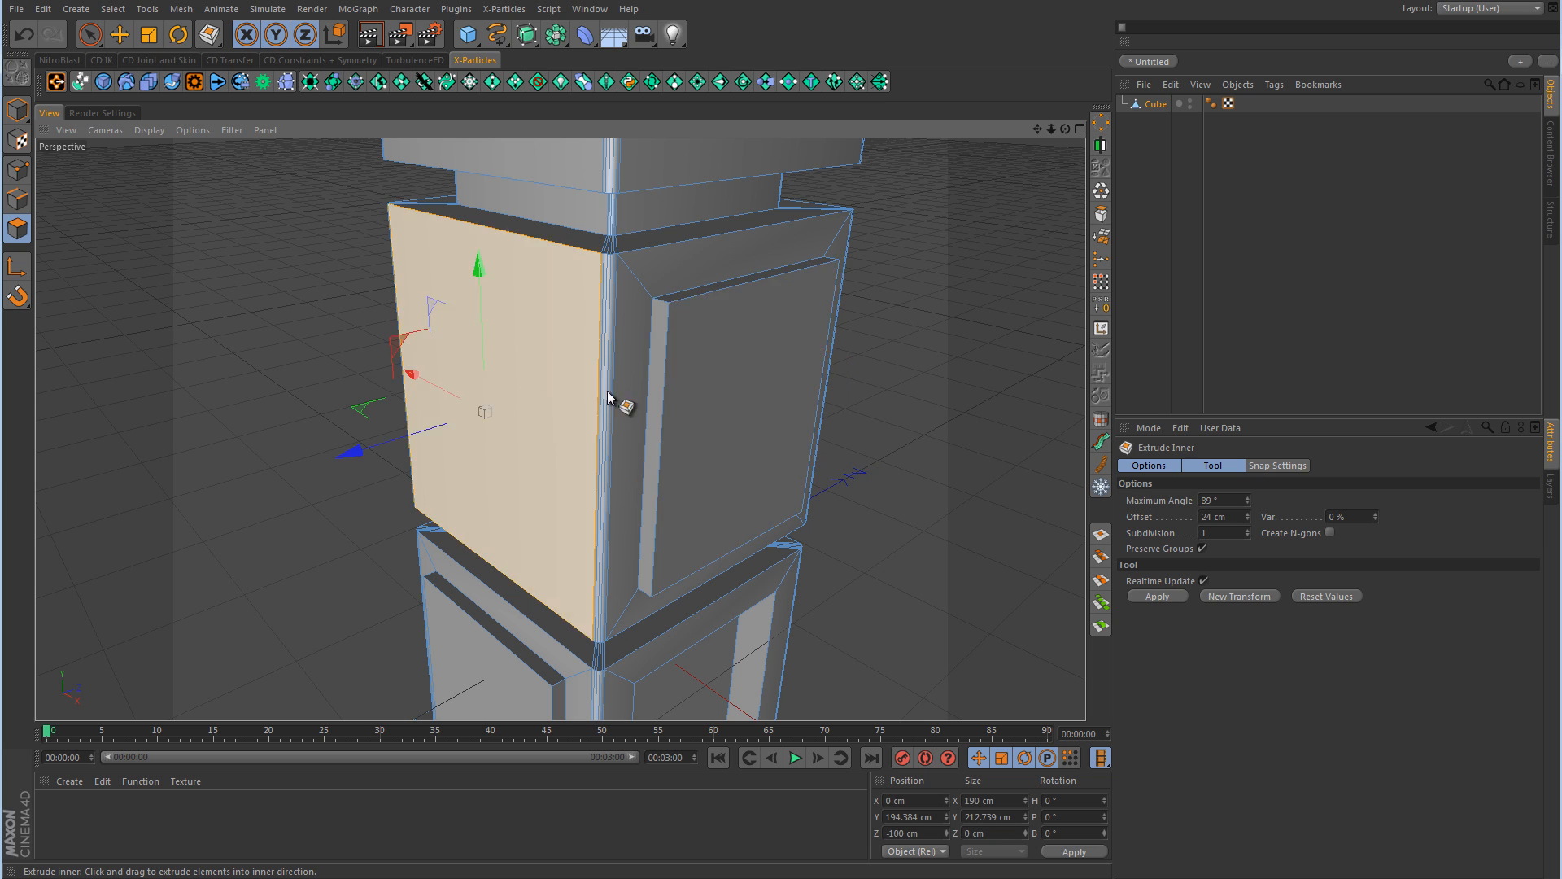
left_click_drag(780, 449, 407, 451)
left_click_drag(992, 378, 774, 449)
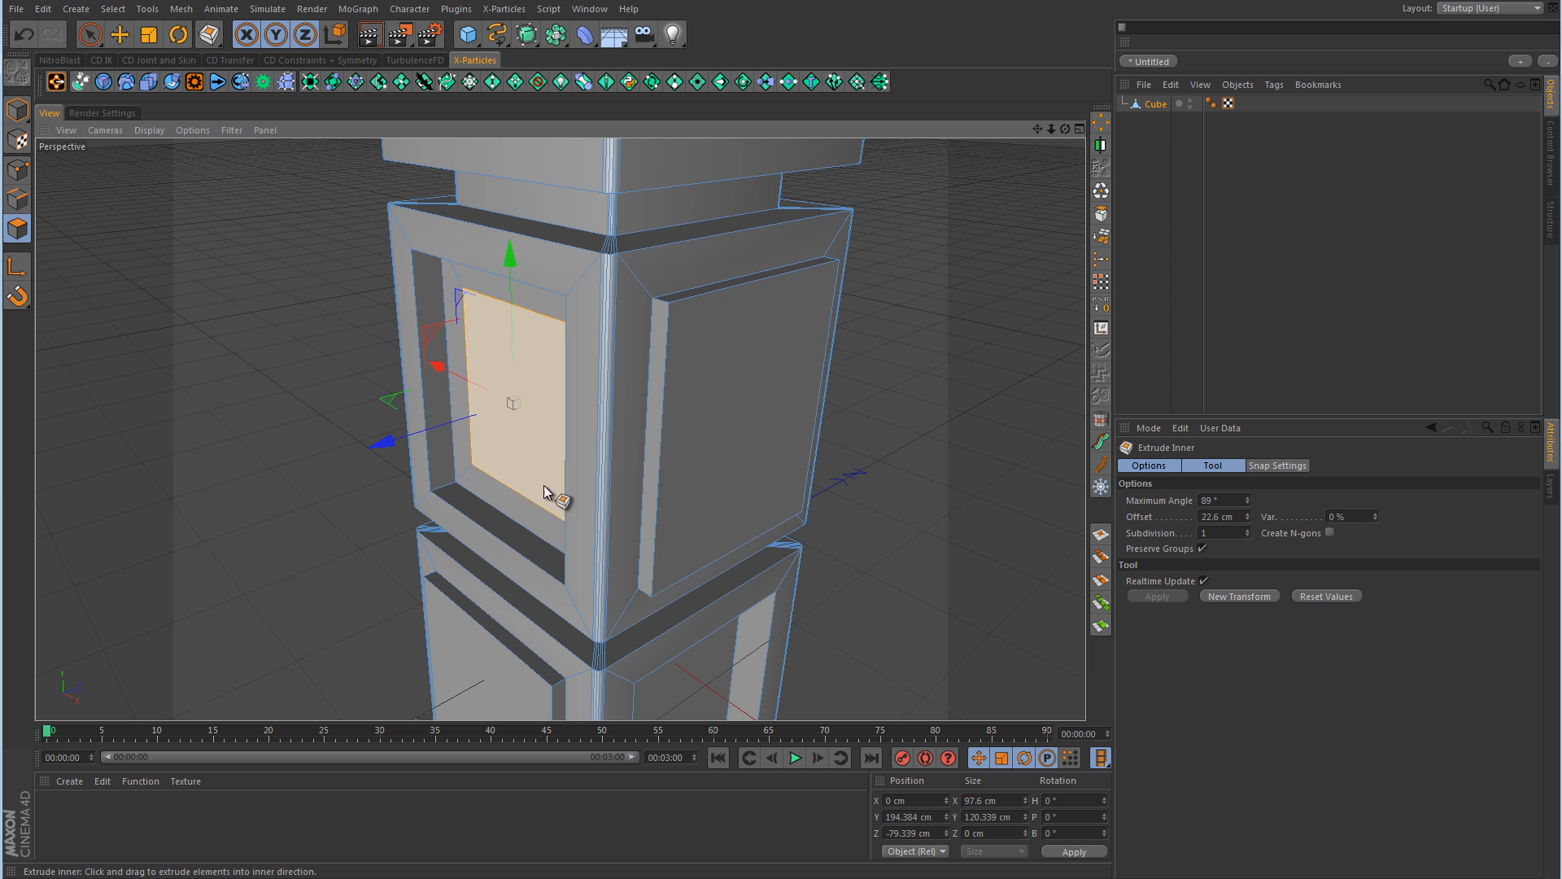
left_click_drag(459, 421, 454, 423)
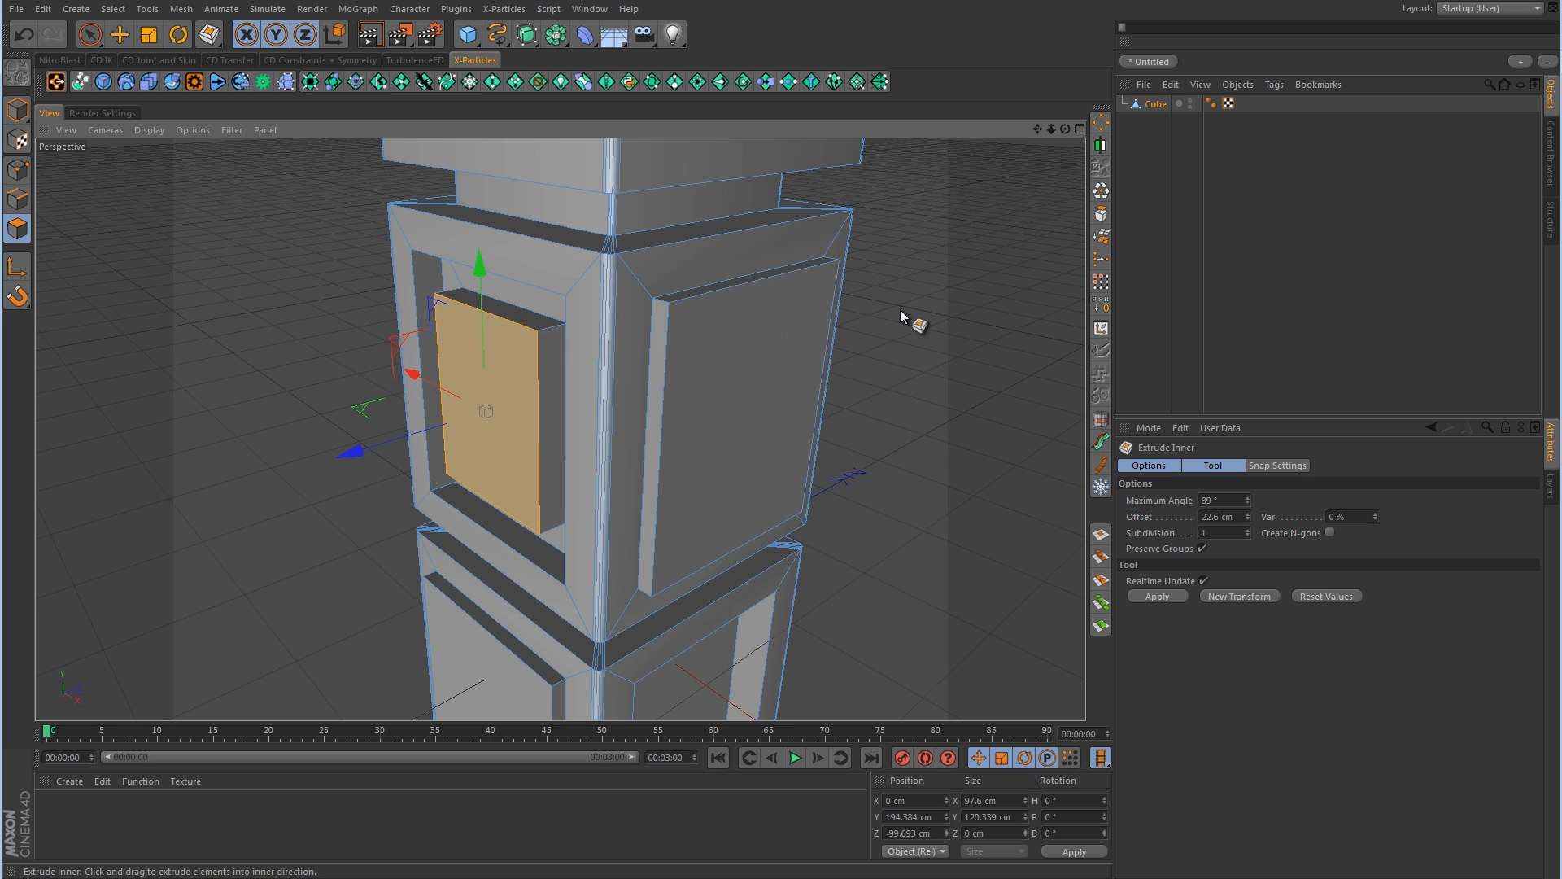
- Inset the +X and -Z faces of the block directly below the upper ring by 12.6 cm and extrude both by -5.4 cm
scroll(900, 309, "down", 5)
middle_click_drag(984, 265, 906, 361, "alt")
left_click(744, 350)
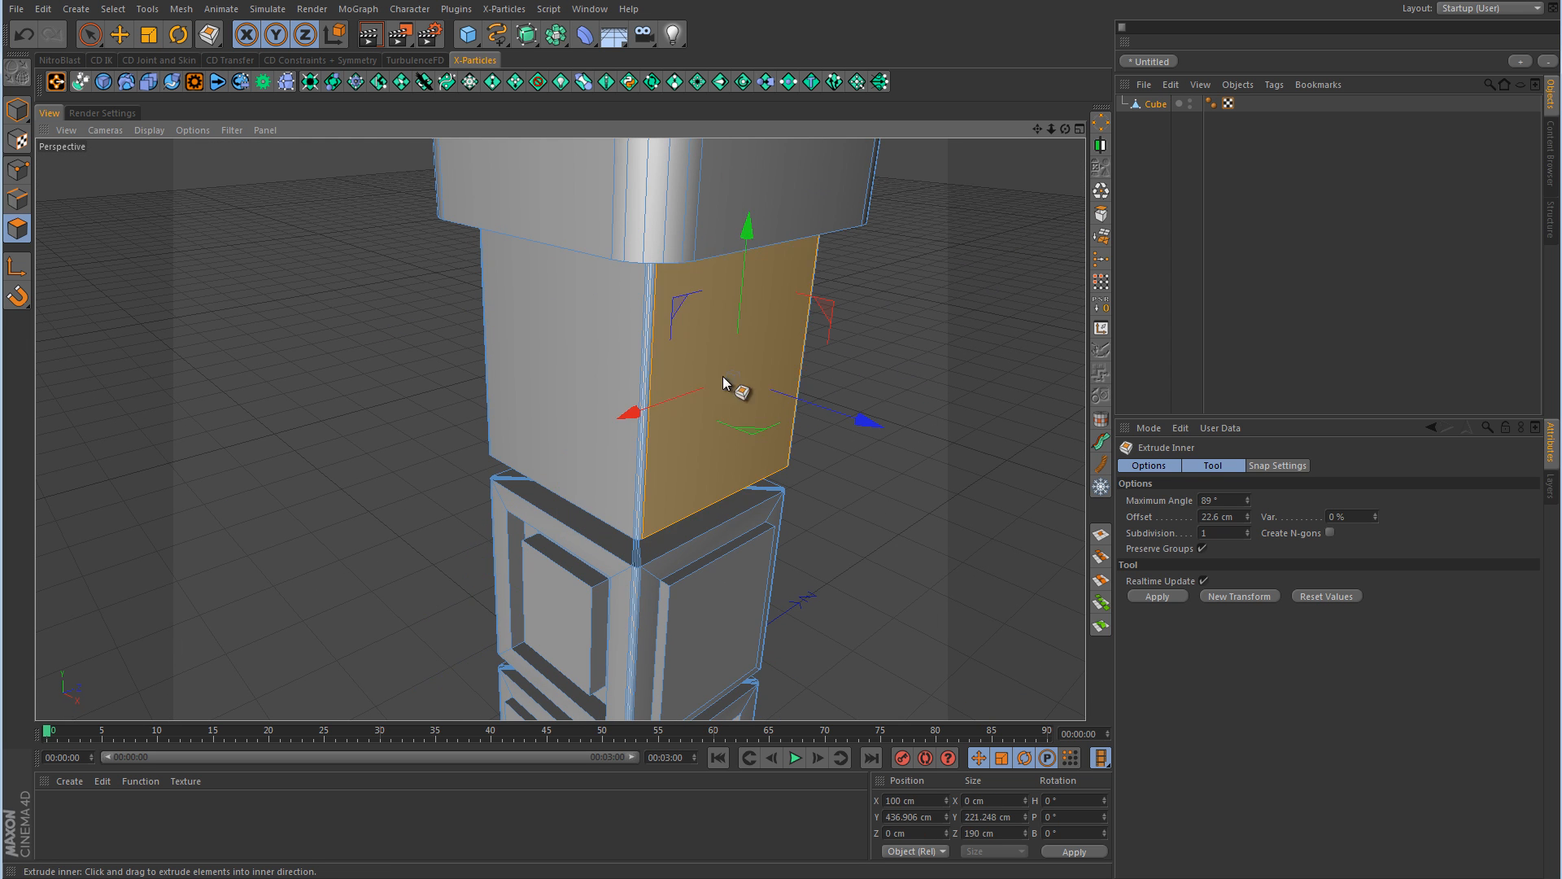
left_click(577, 339, "shift")
right_click(947, 321)
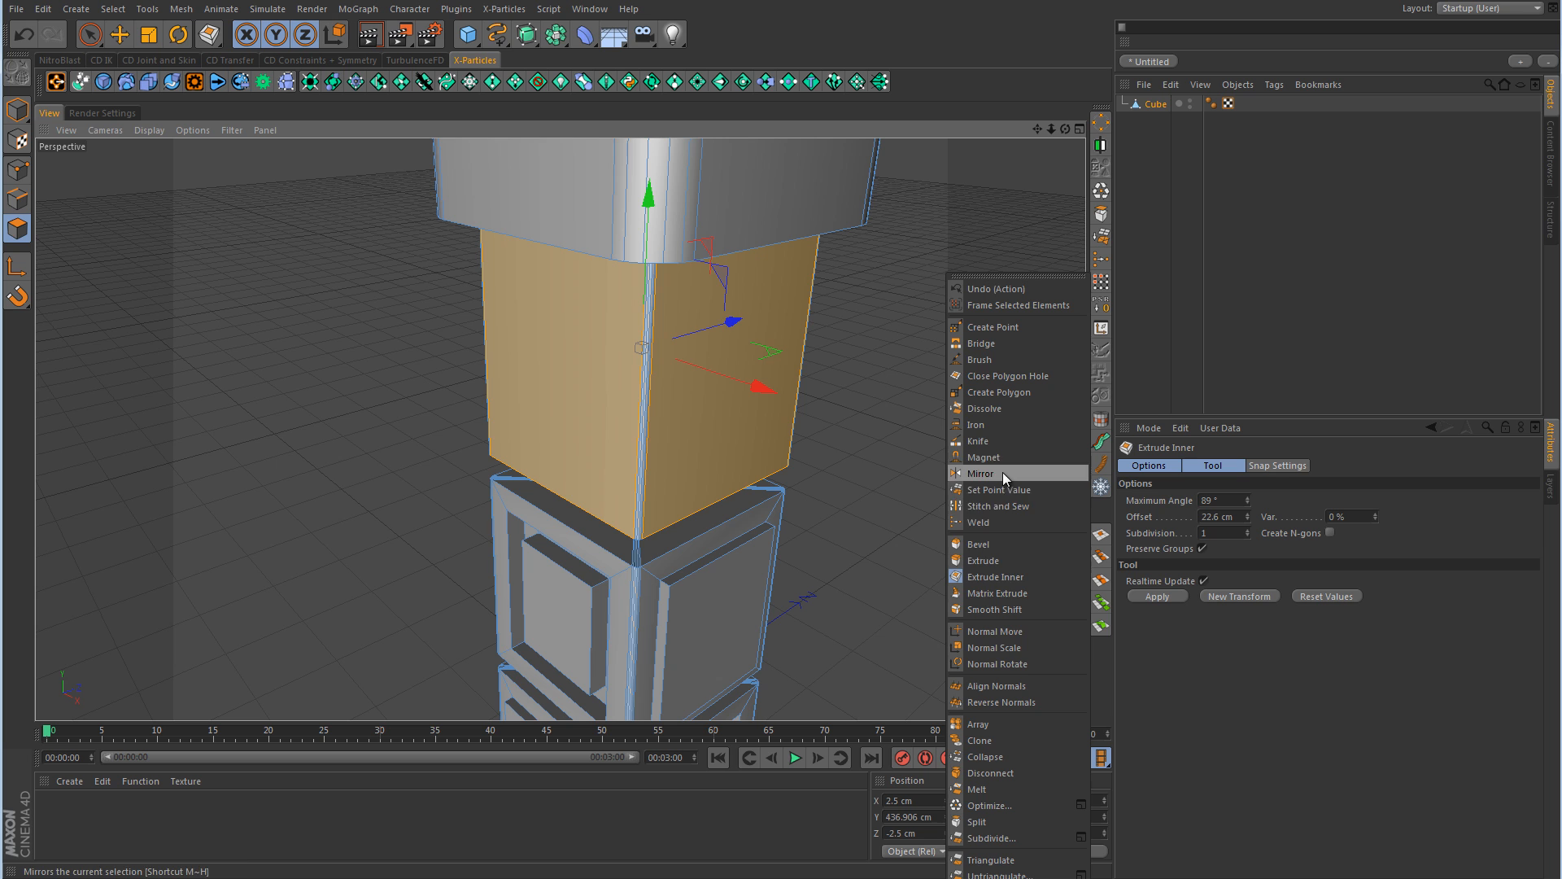
left_click(996, 576)
left_click_drag(987, 406, 781, 455)
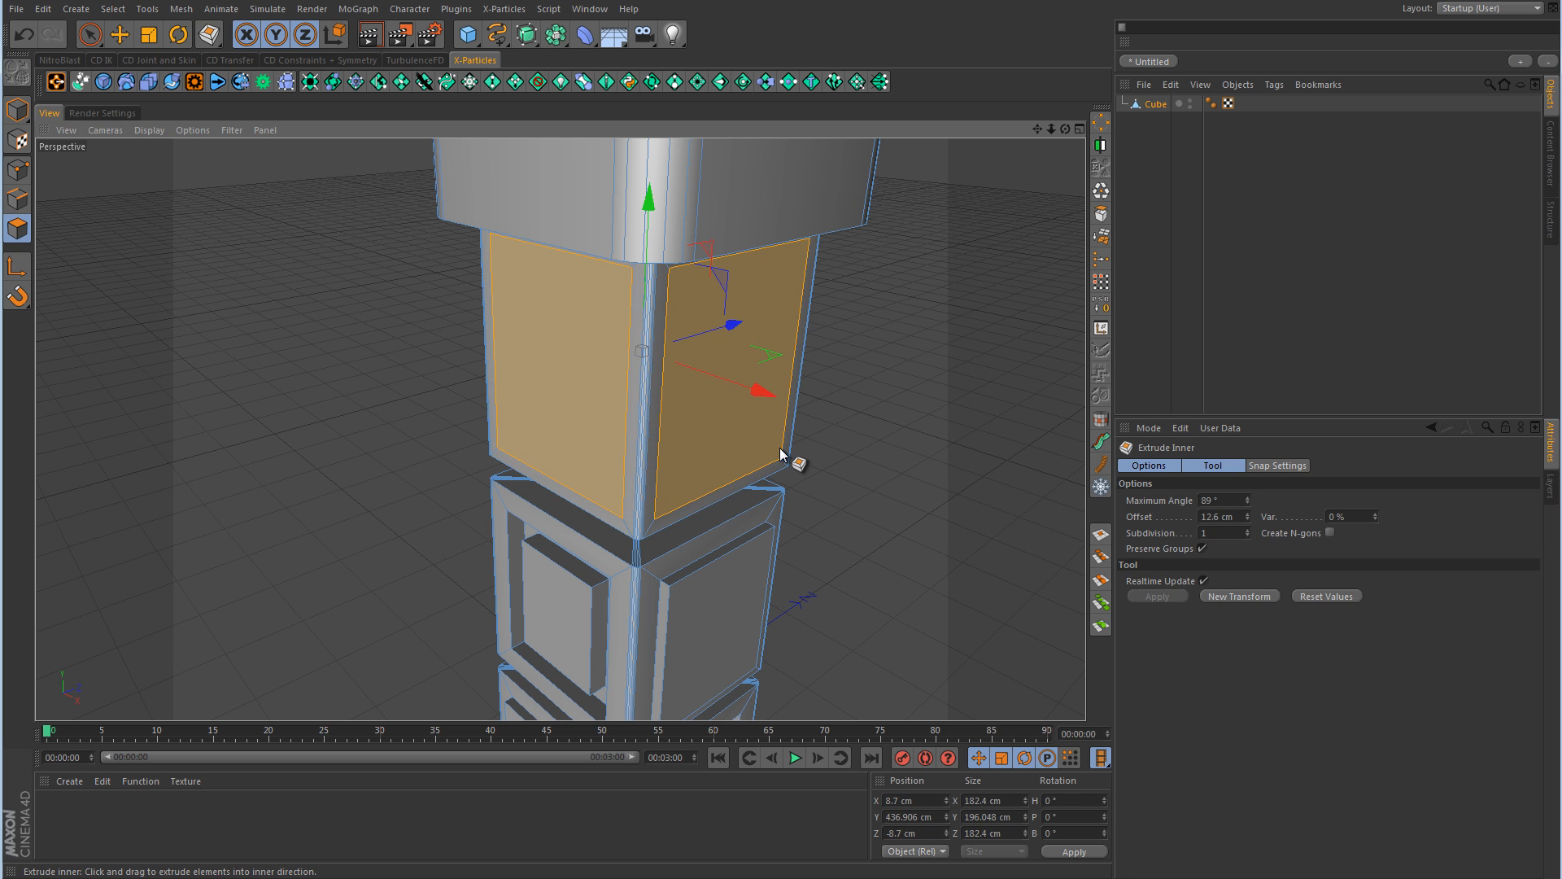
right_click(975, 452)
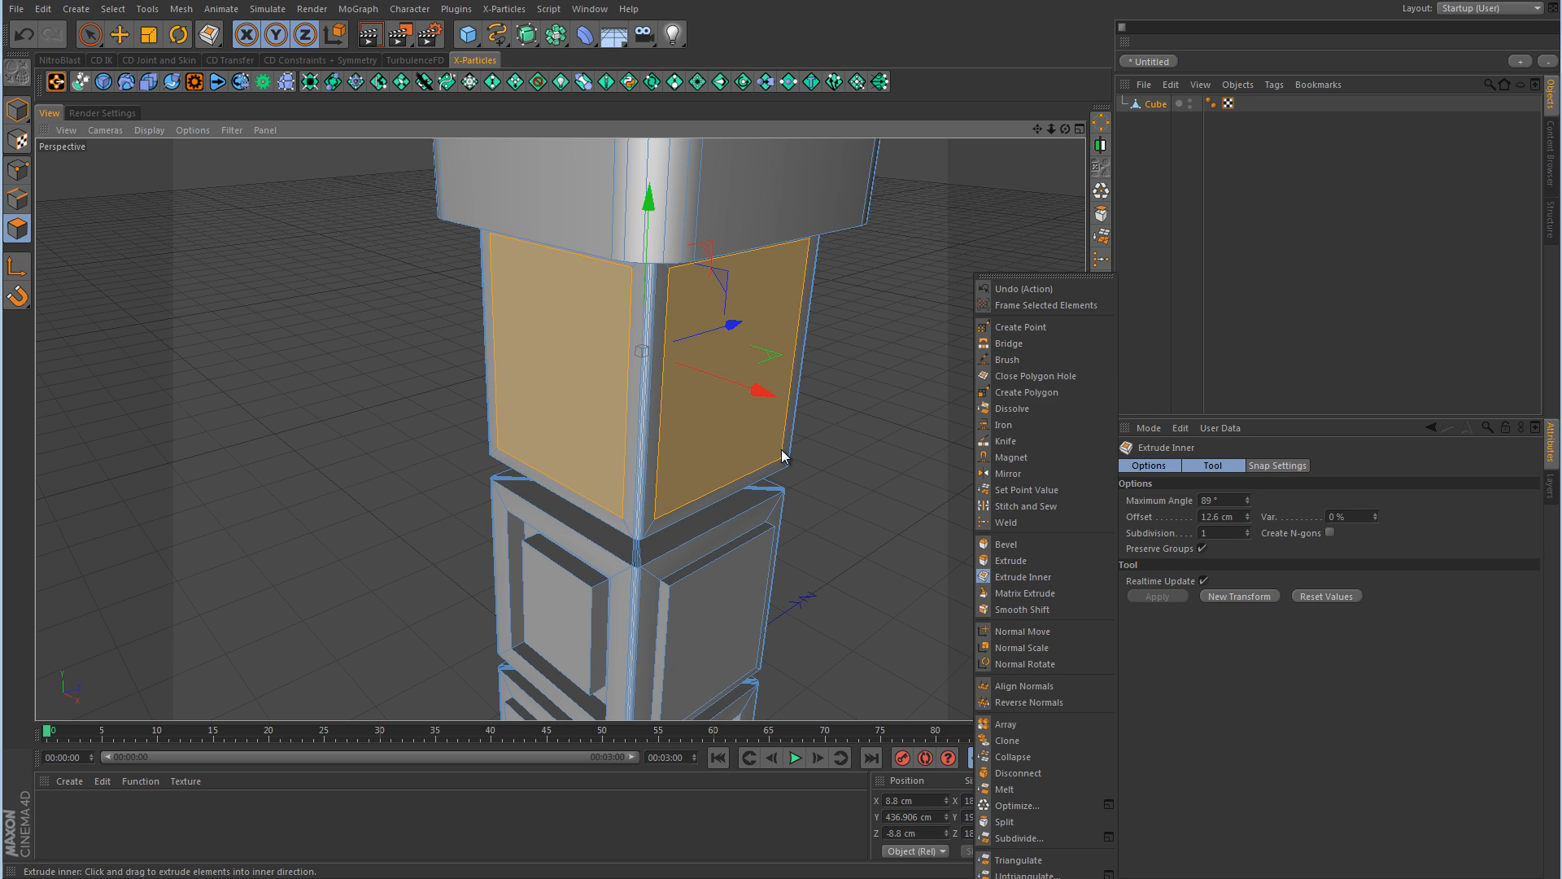
left_click(1013, 560)
left_click_drag(779, 448, 782, 458)
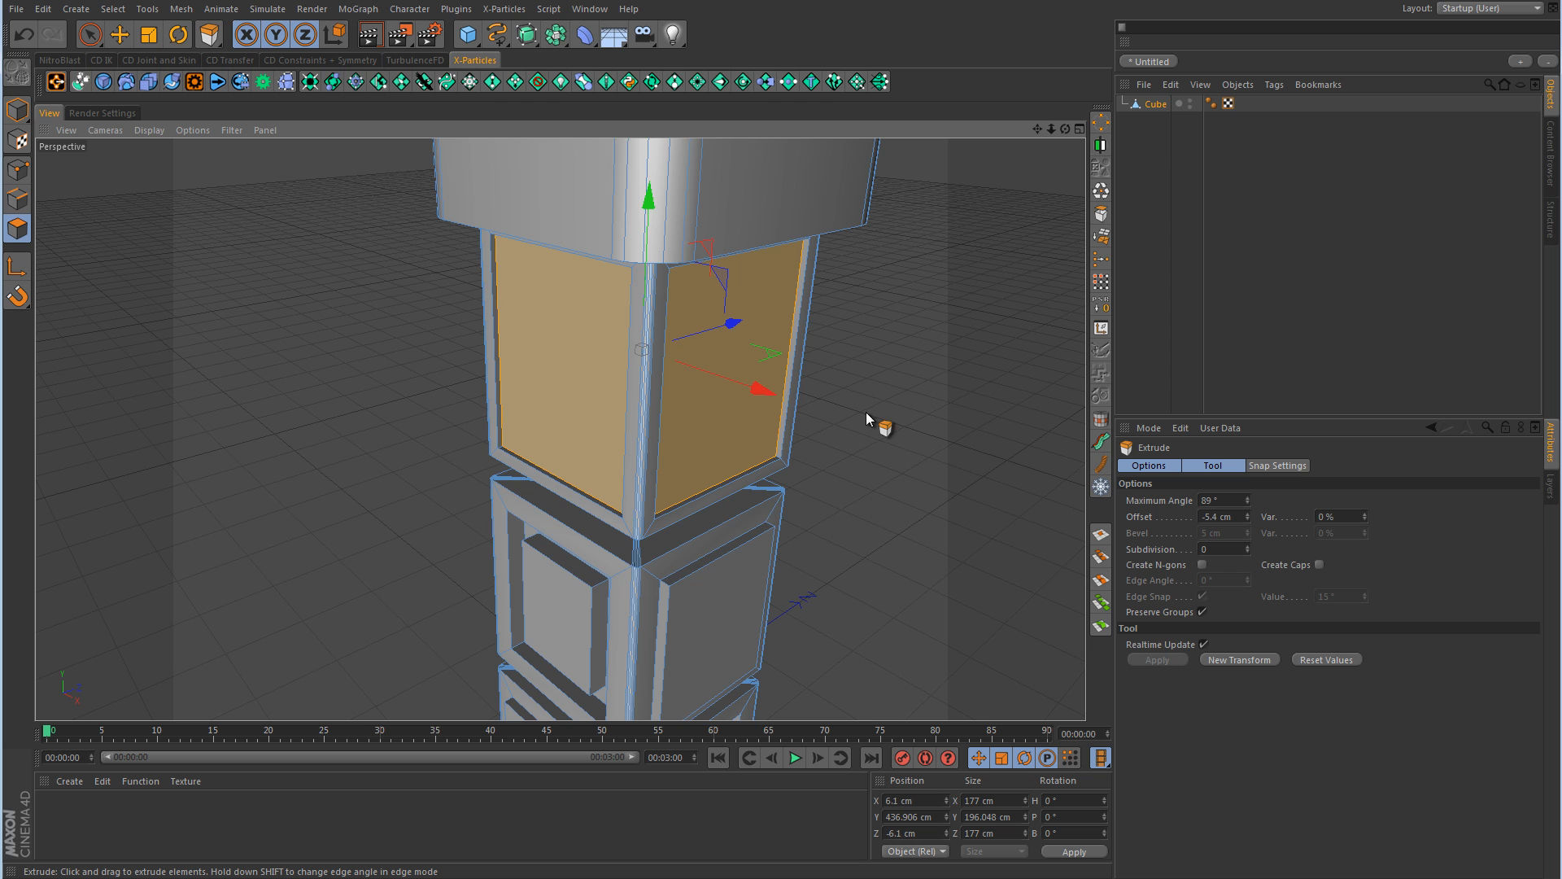
- Loop-select the outer band of the ring below the panelled blocks, inset it by 12.4 cm and extrude it outward
left_click_drag(865, 412, 817, 392, "alt")
middle_click_drag(817, 393, 804, 264, "alt")
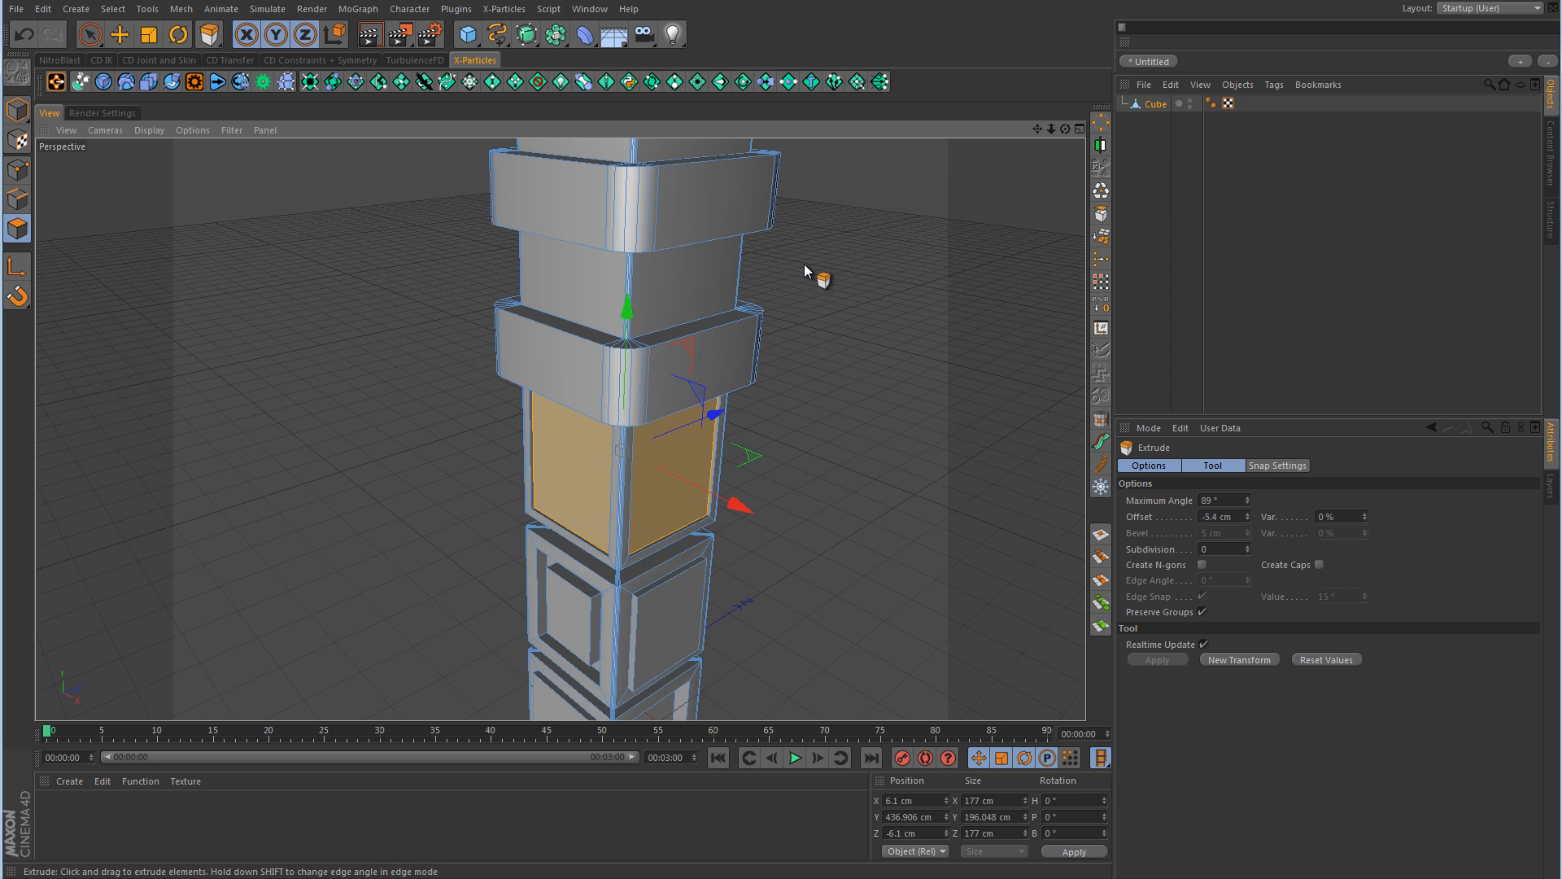
left_click_drag(811, 278, 735, 436, "alt")
right_click_drag(736, 436, 880, 390, "alt")
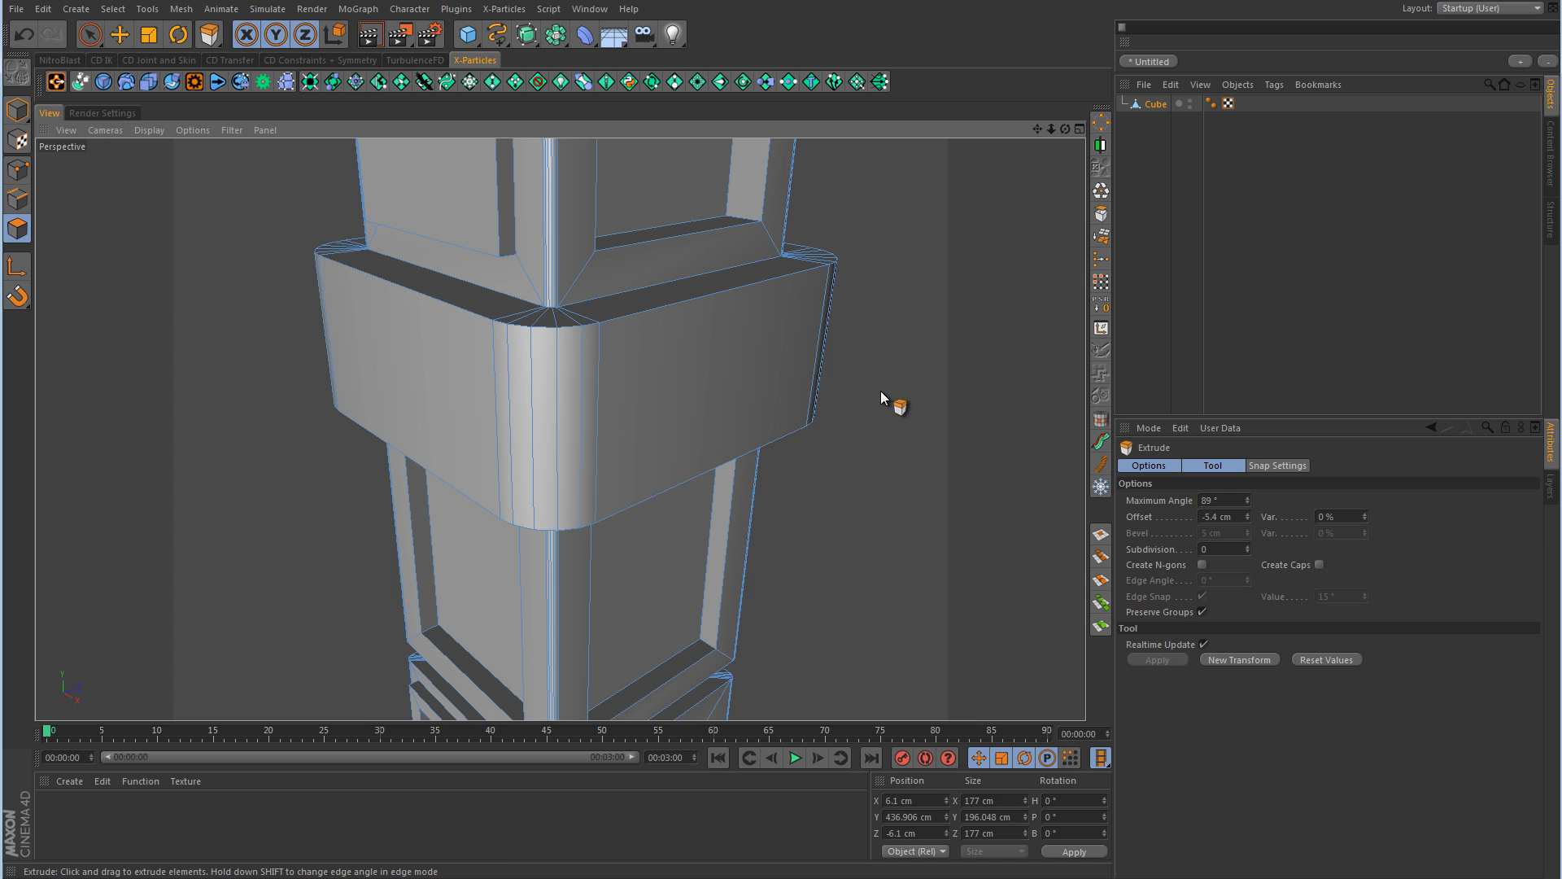
key("u")
key("l")
left_click(611, 422)
right_click(900, 432)
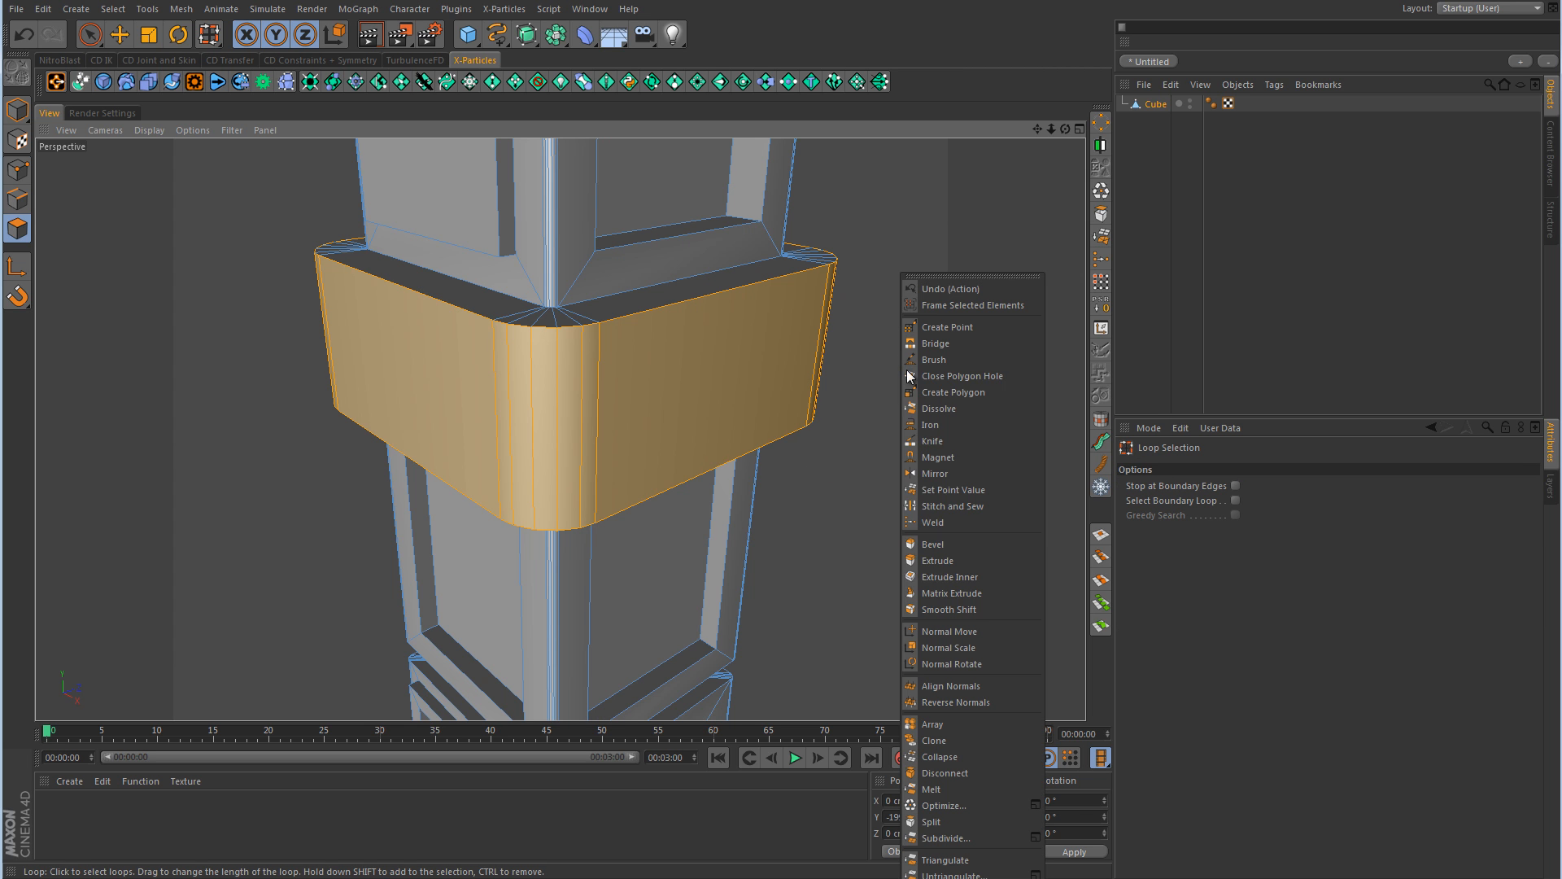
left_click(966, 579)
left_click_drag(782, 451, 782, 447)
right_click(979, 456)
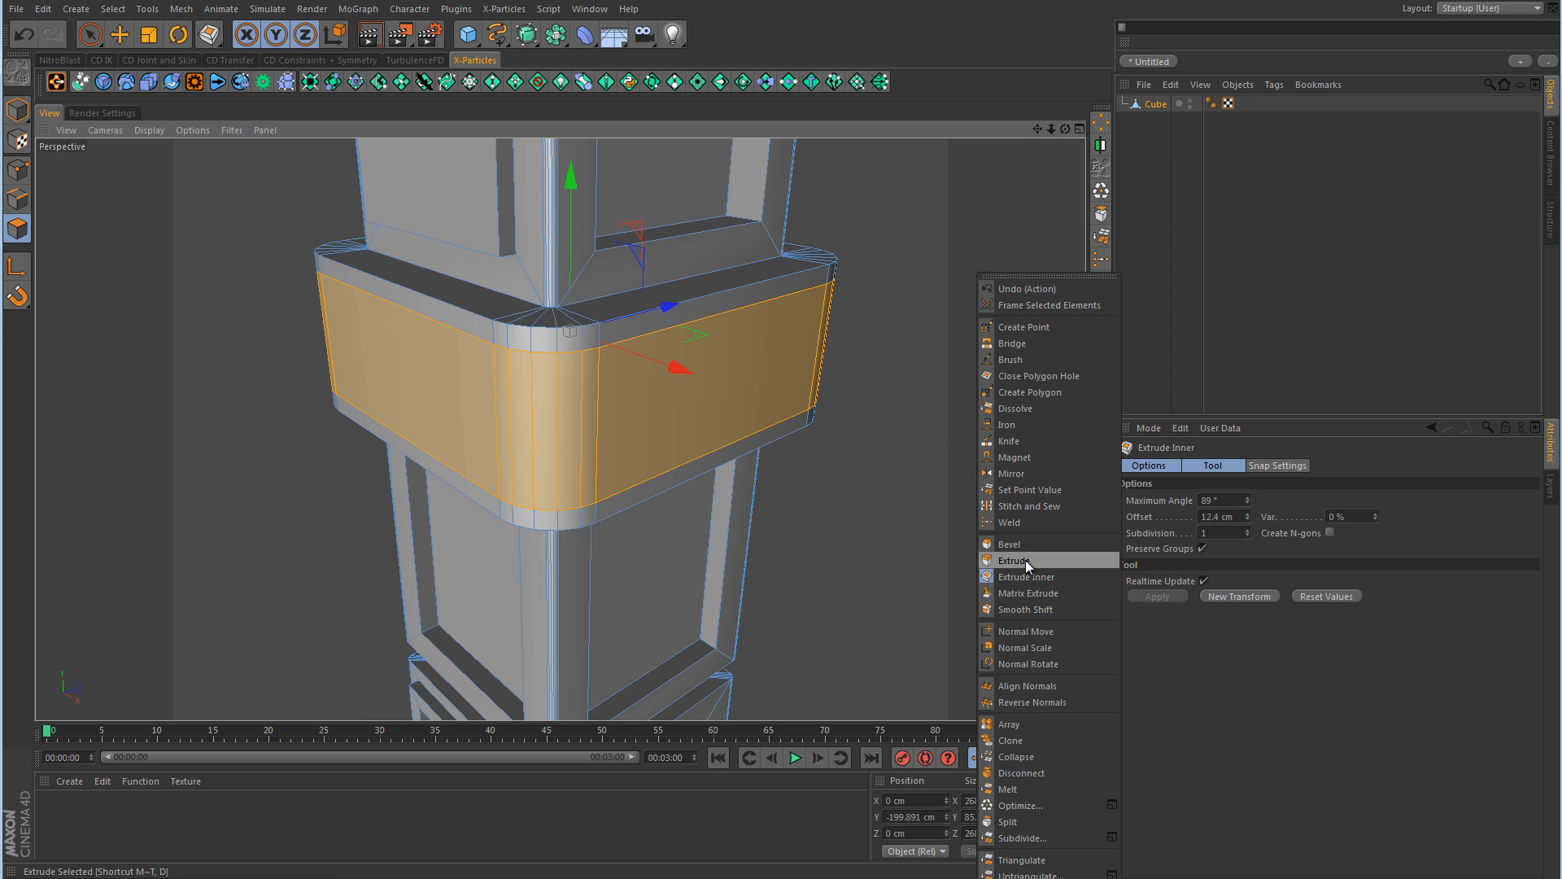
left_click(1025, 560)
left_click_drag(783, 448, 875, 369)
- Inset the ring's extruded band again and extrude the inner band inward to form a groove
right_click(783, 447)
left_click(989, 576)
right_click(978, 455)
left_click(1019, 563)
- Inset the groove's floor band, extrude it by 6.6 cm as a central ridge and clear the selection
right_click(783, 447)
left_click(1038, 574)
right_click(1036, 498)
left_click(1082, 562)
left_click(1179, 350)
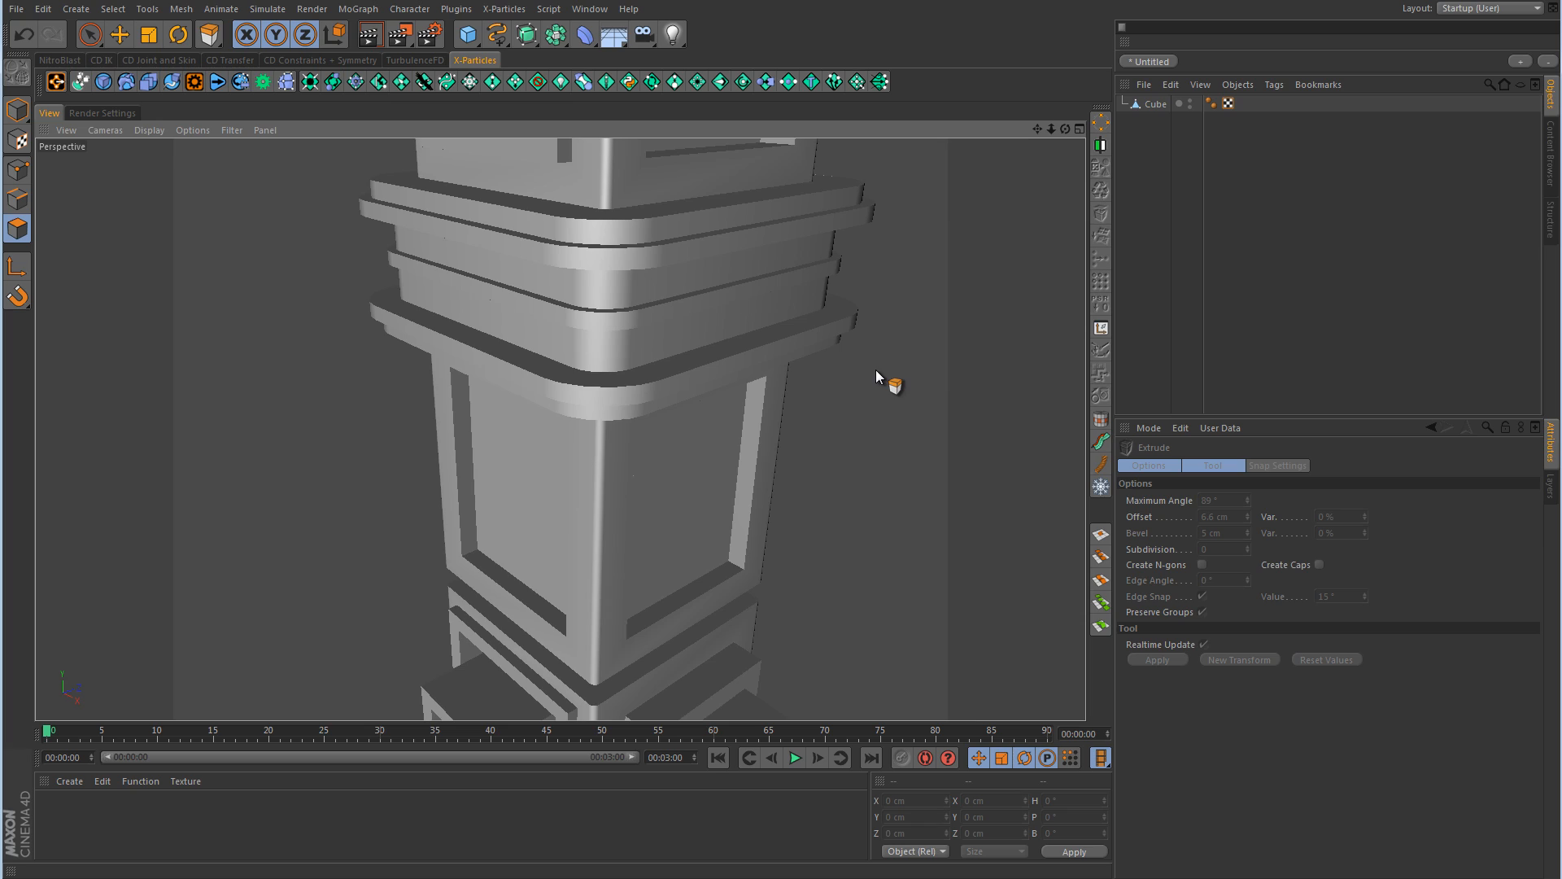
- Switch to Windows Photo Viewer and examine the column's blocks, openings and flared base in the "space station test" reference image
right_click_drag(909, 369, 765, 456, "alt")
left_click_drag(887, 359, 840, 518, "alt")
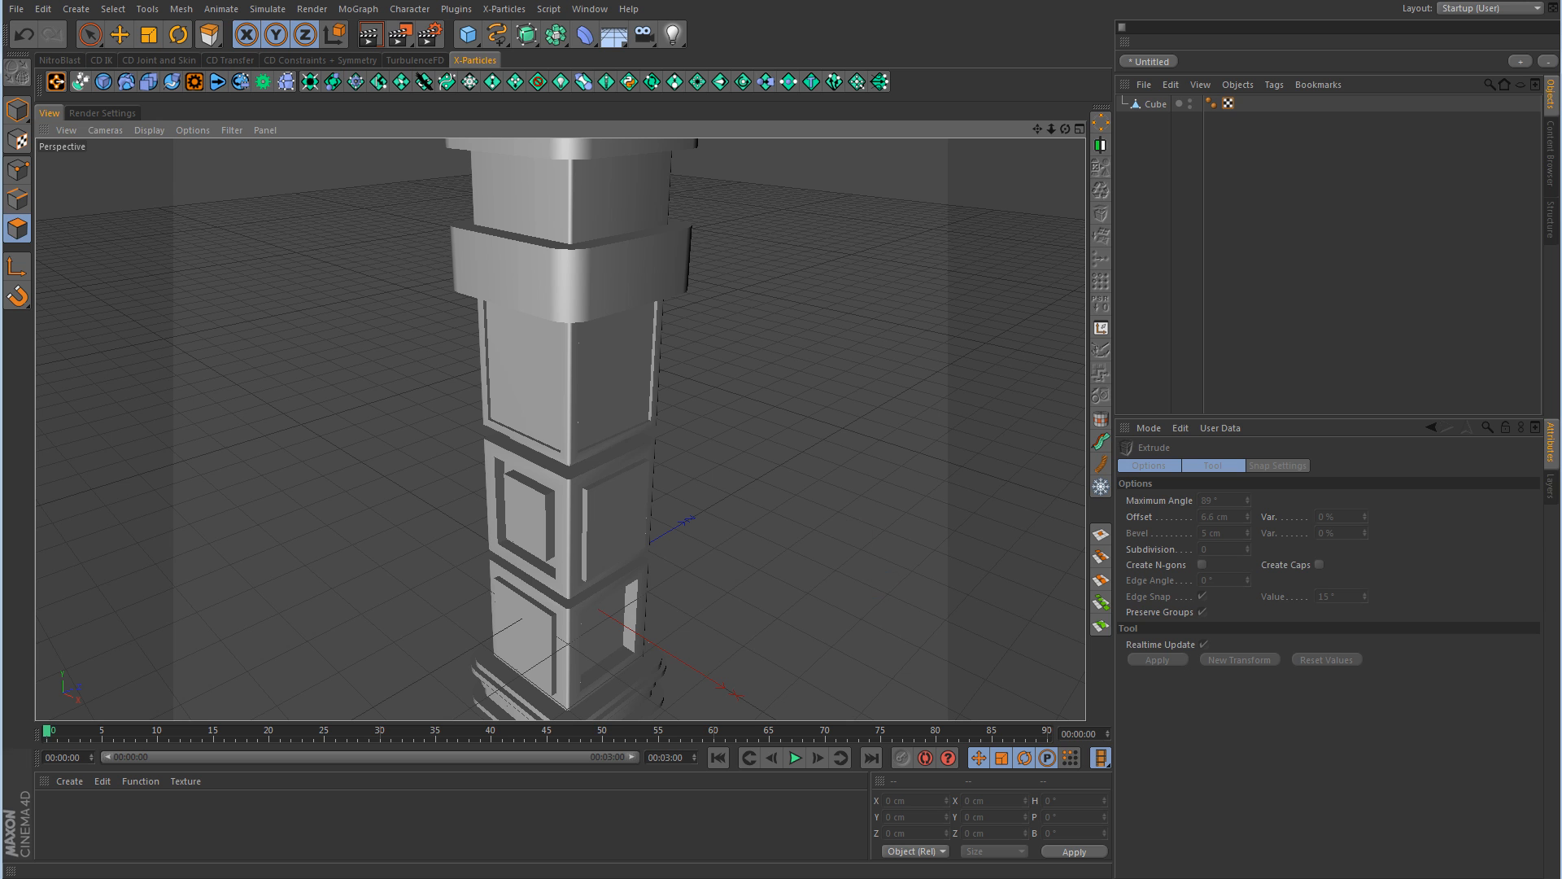
left_click(1353, 876)
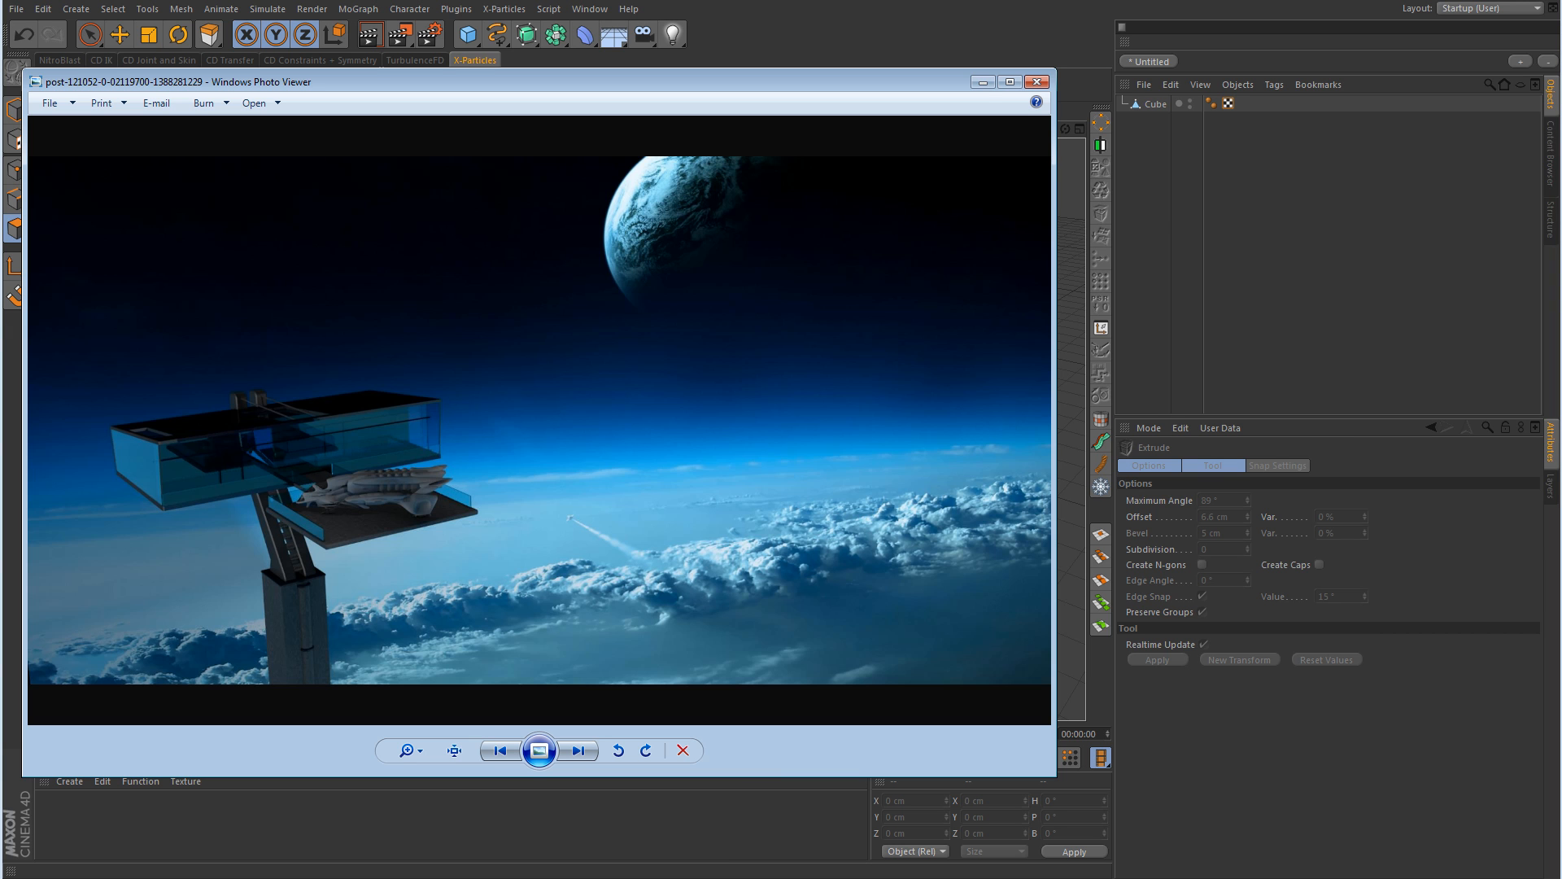
left_click(988, 84)
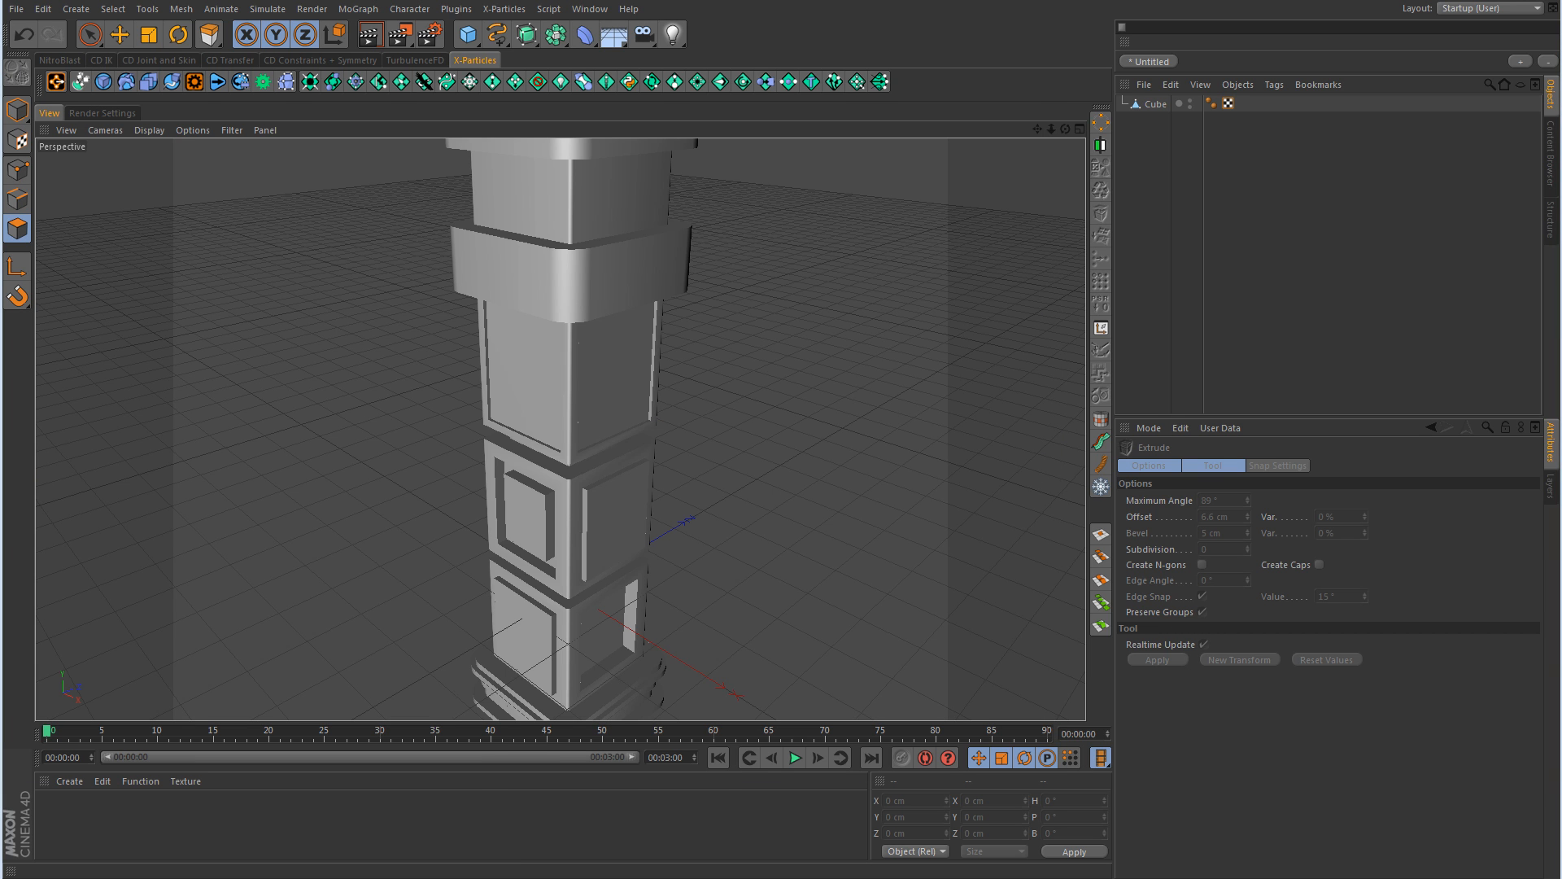
left_click(1367, 876)
left_click(948, 770)
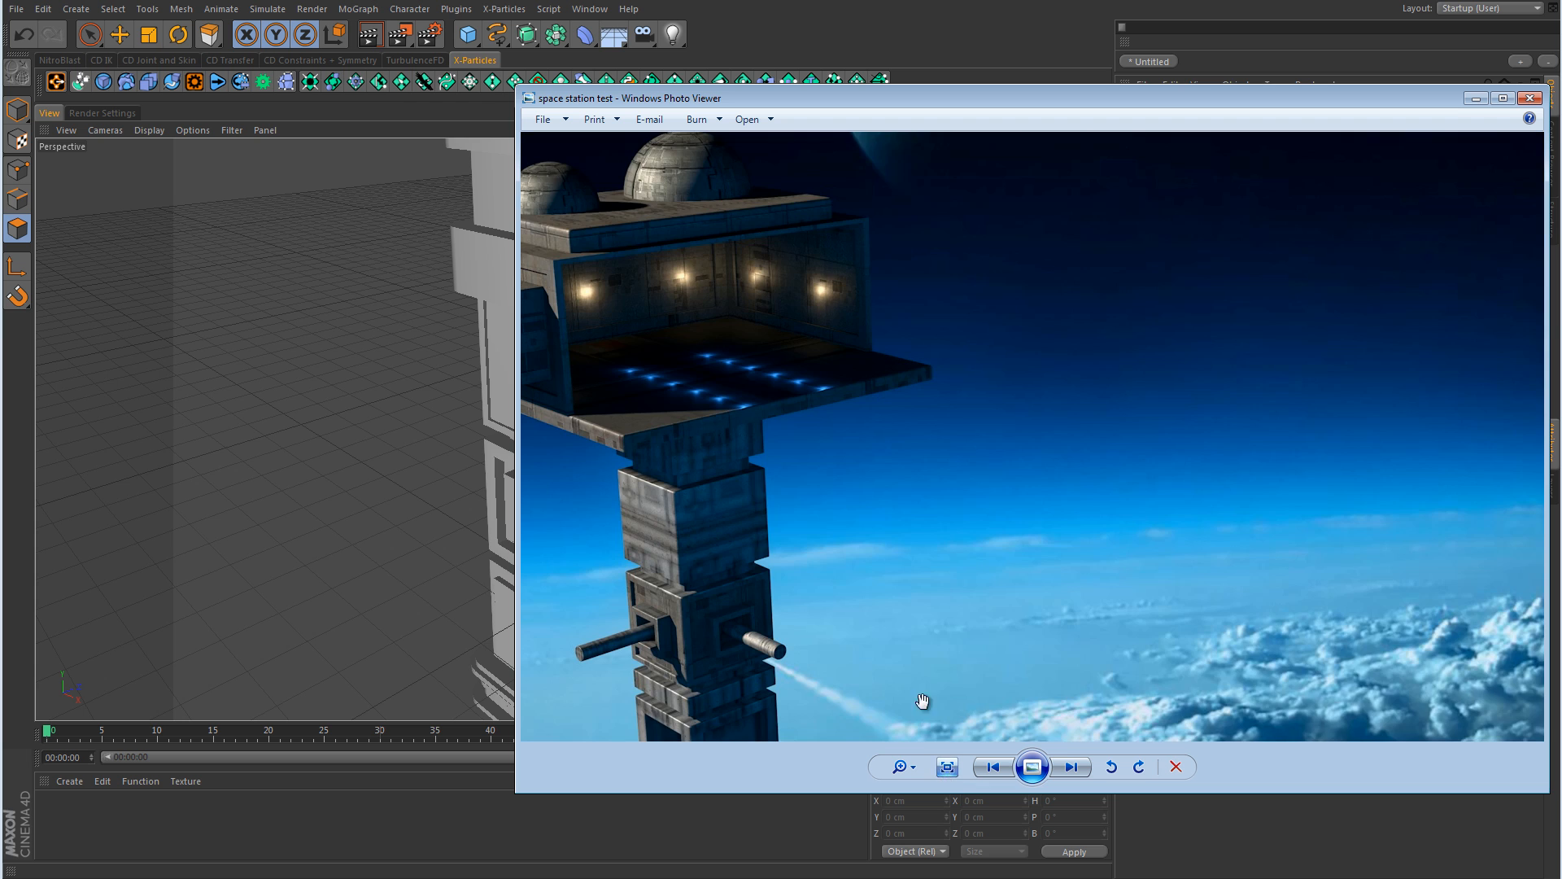
left_click_drag(706, 506, 909, 270)
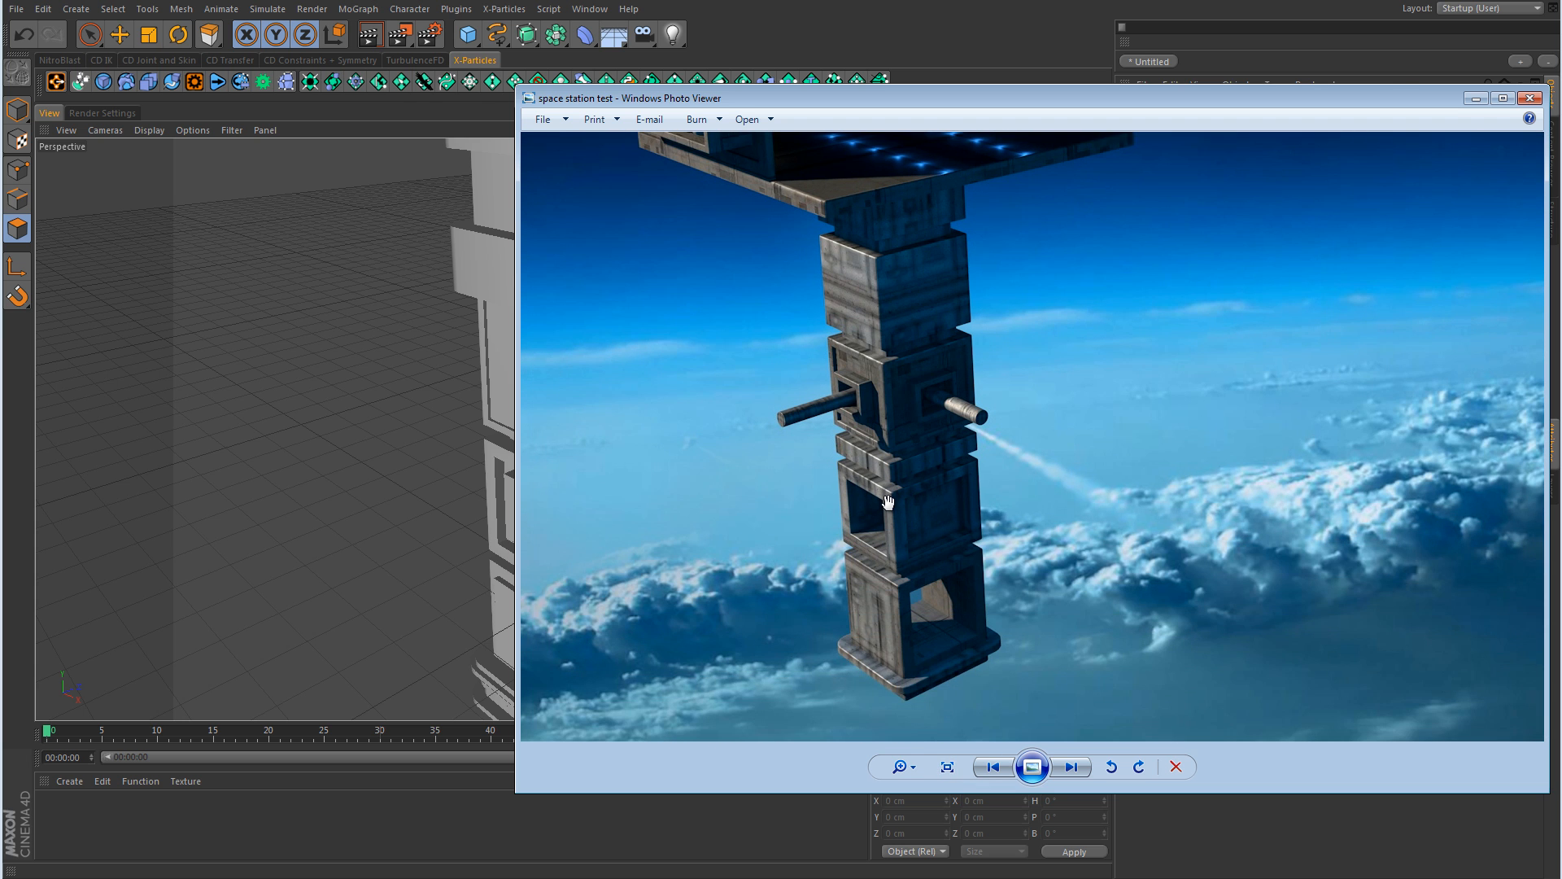
scroll(889, 504, "up", 6)
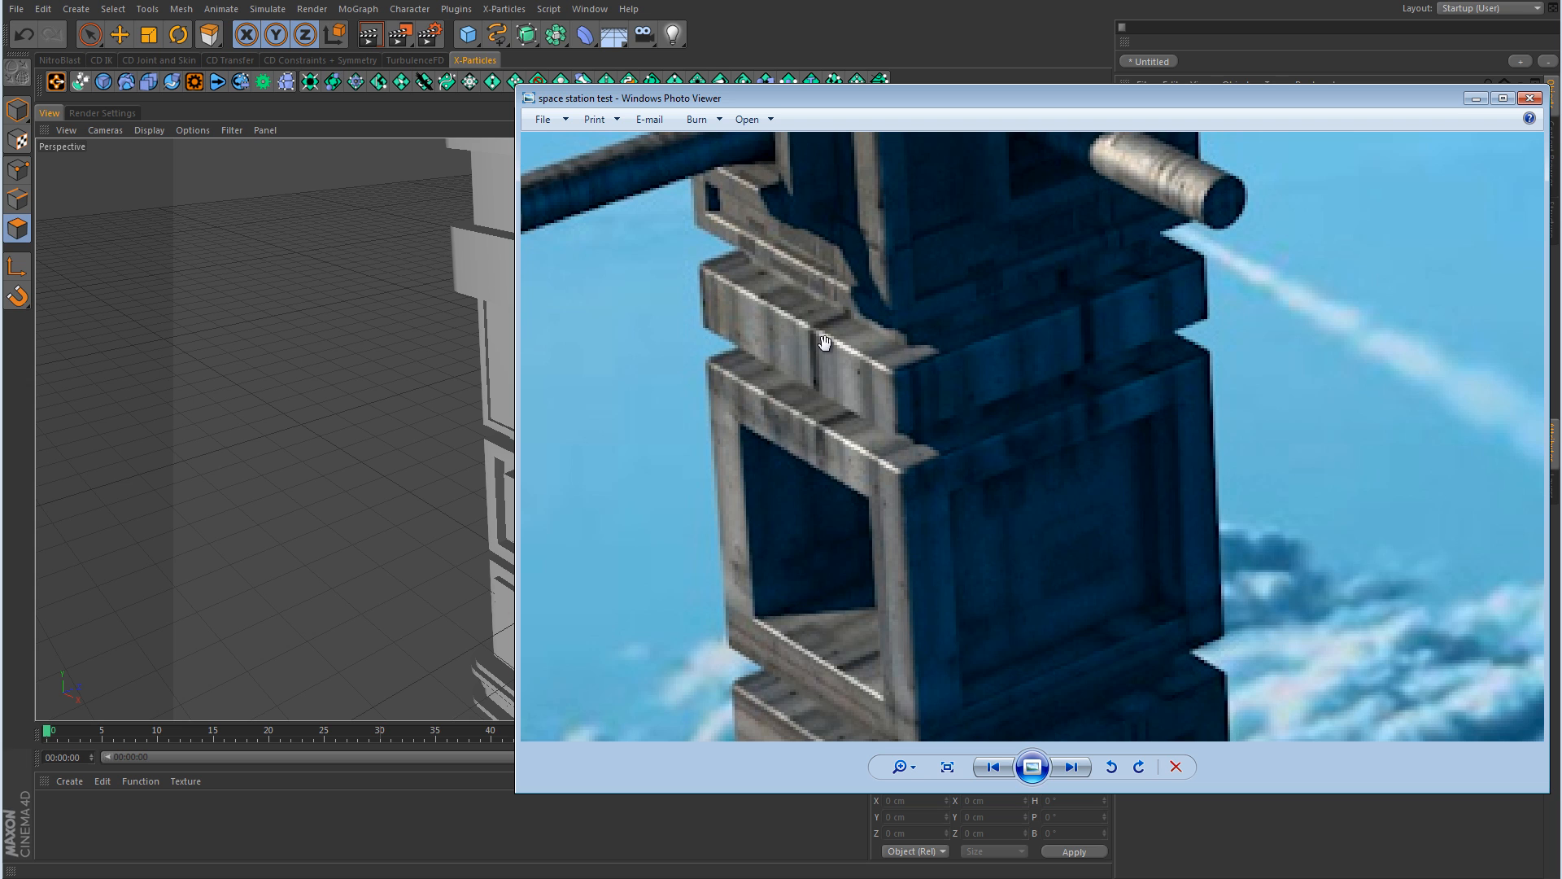
left_click_drag(987, 622, 987, 157)
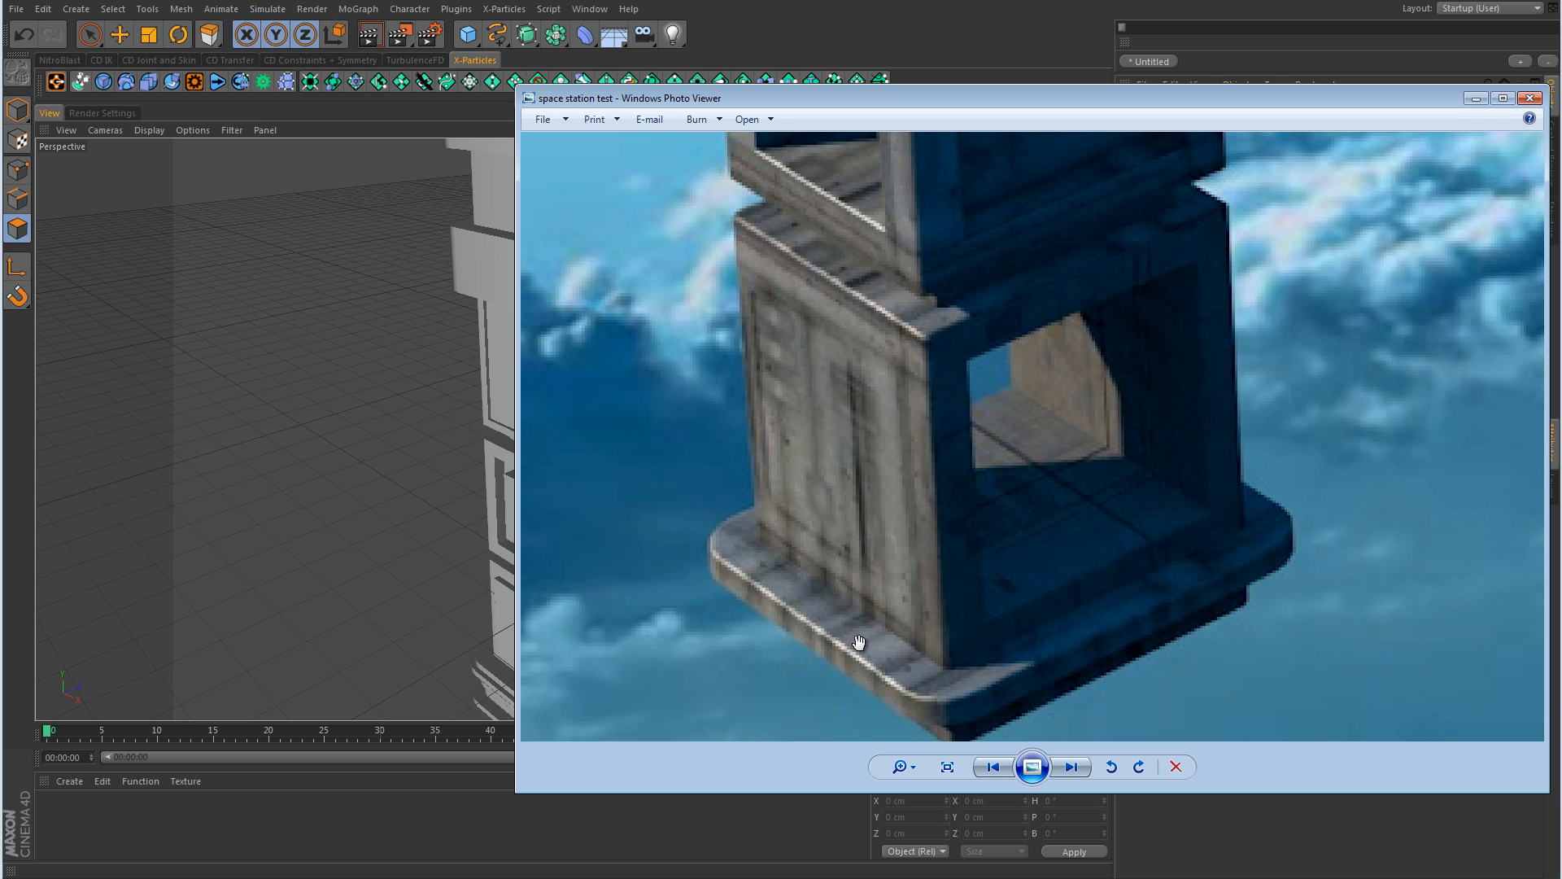
left_click_drag(616, 110, 1092, 124)
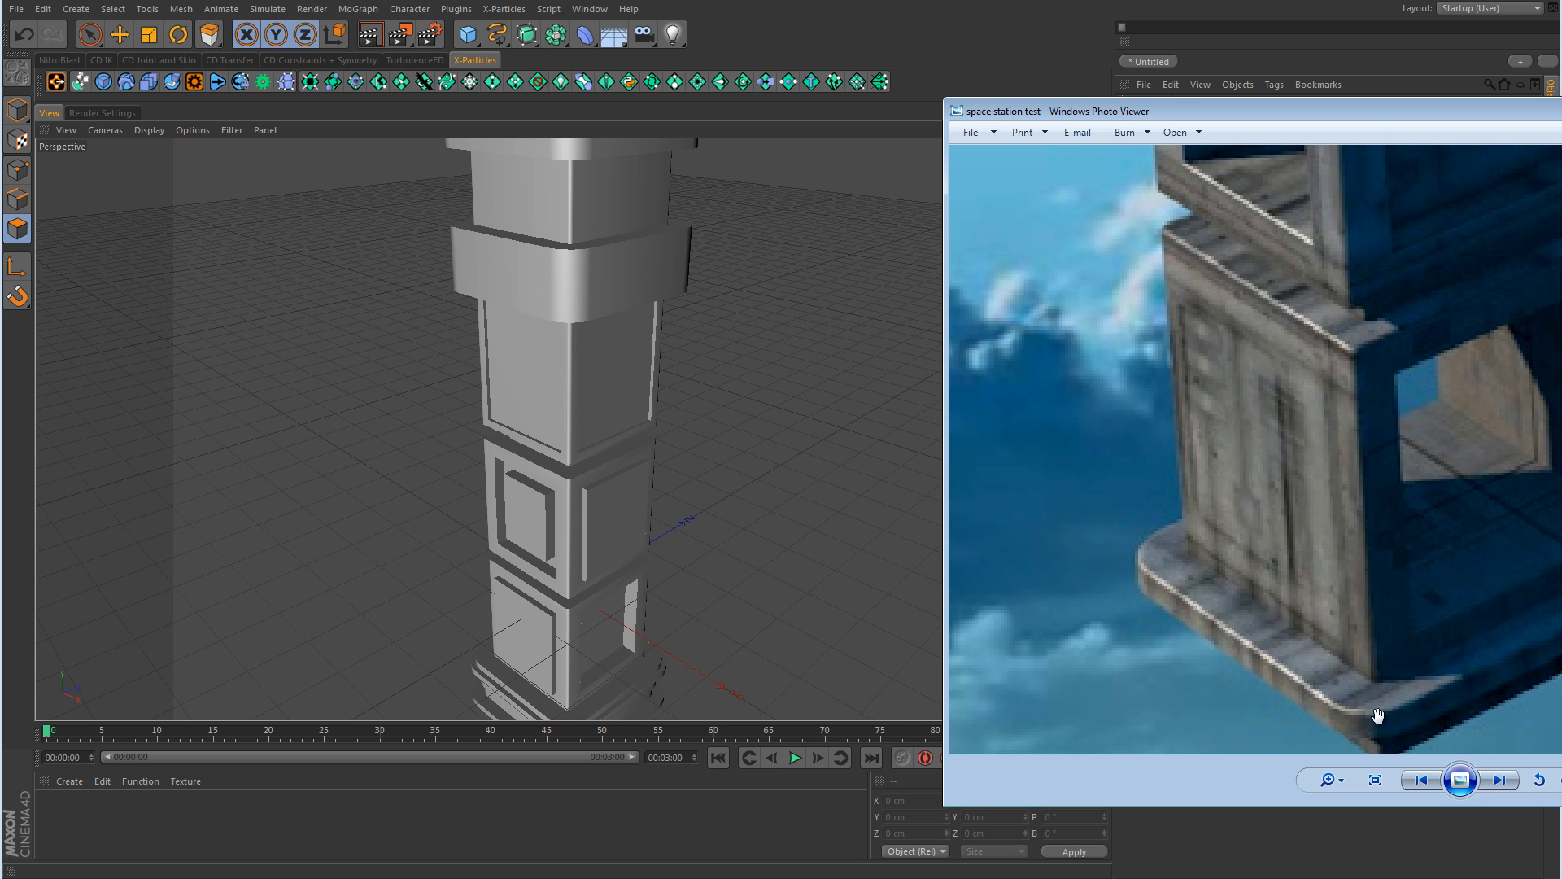
left_click_drag(1385, 114, 1261, 118)
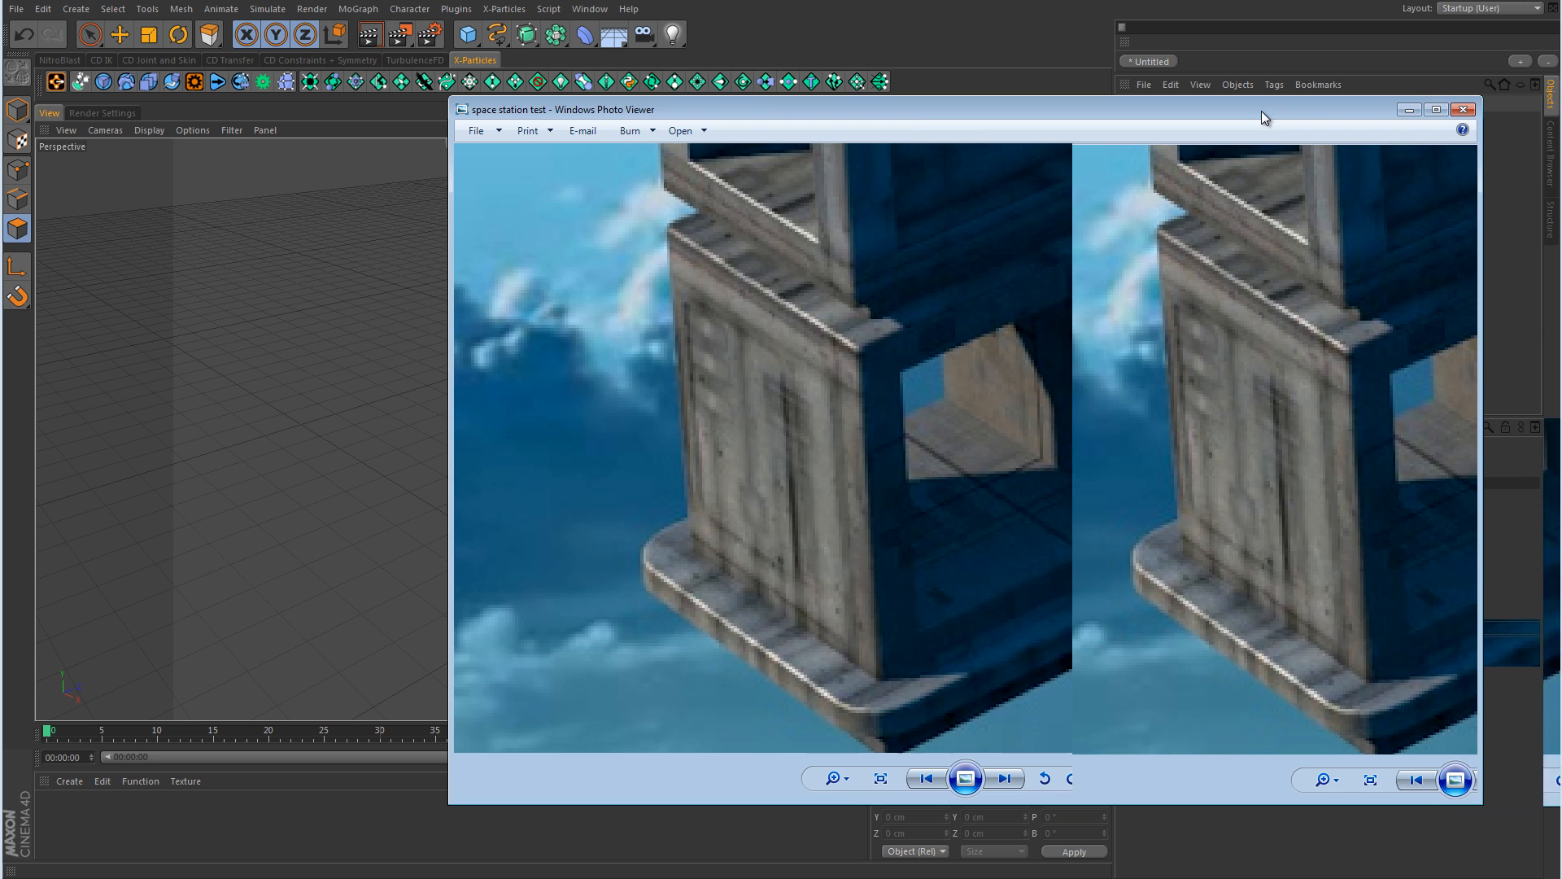
- Examine the platform, hangar, side module and domes atop the column in the reference image, and return to the model
left_click_drag(1030, 354, 1034, 690)
left_click_drag(966, 258, 970, 635)
left_click_drag(960, 260, 980, 675)
mouse_move(968, 261)
left_mouse_down()
mouse_move(987, 460)
mouse_move(1078, 773)
left_mouse_up()
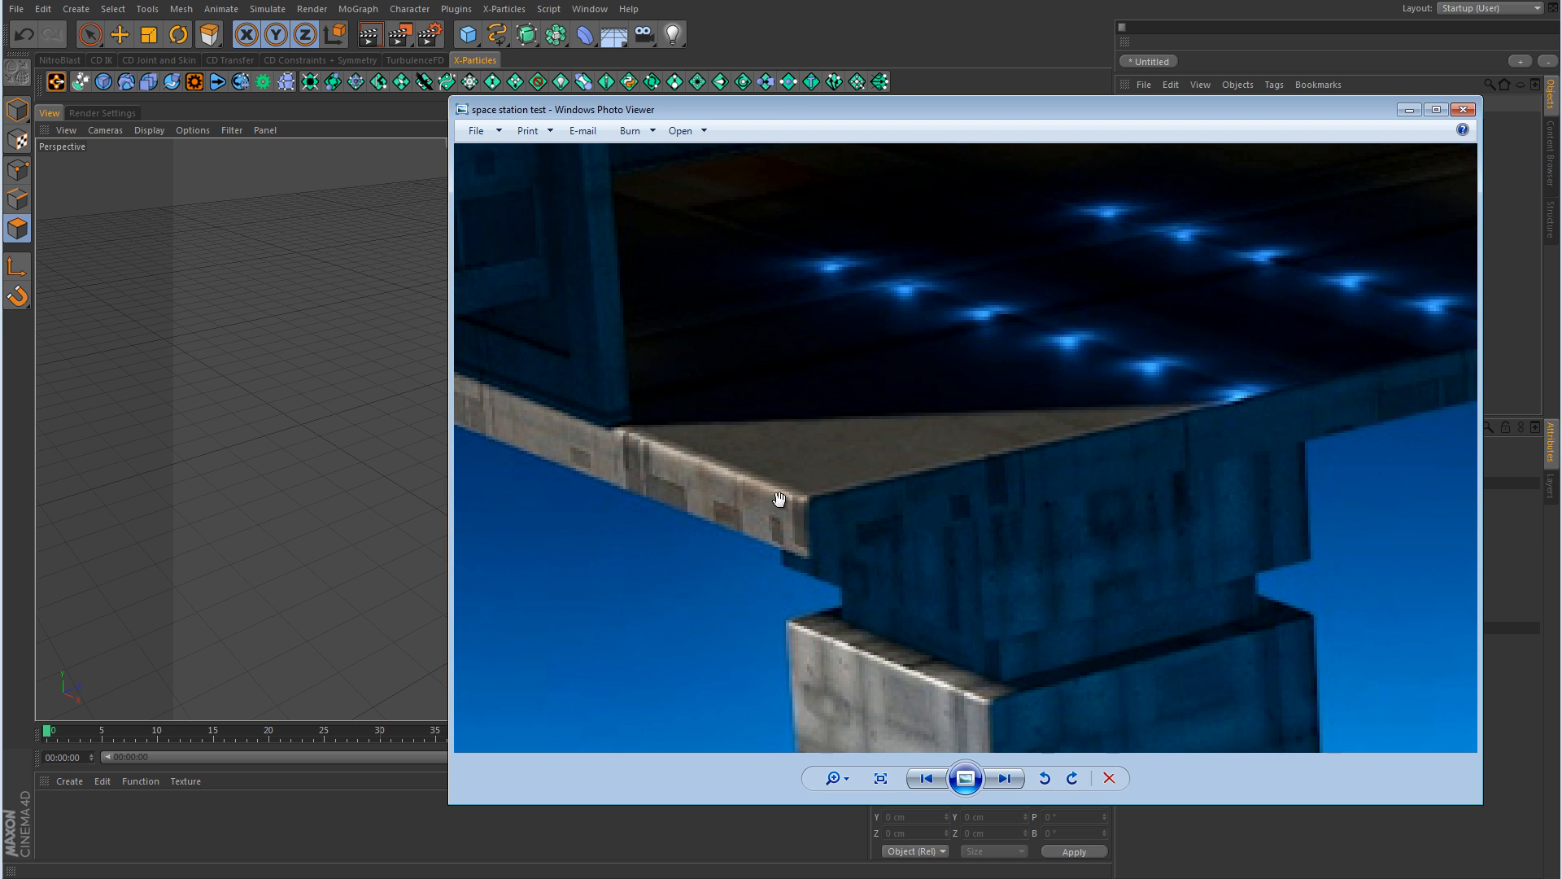
scroll(809, 426, "down", 3)
left_click_drag(819, 279, 994, 473)
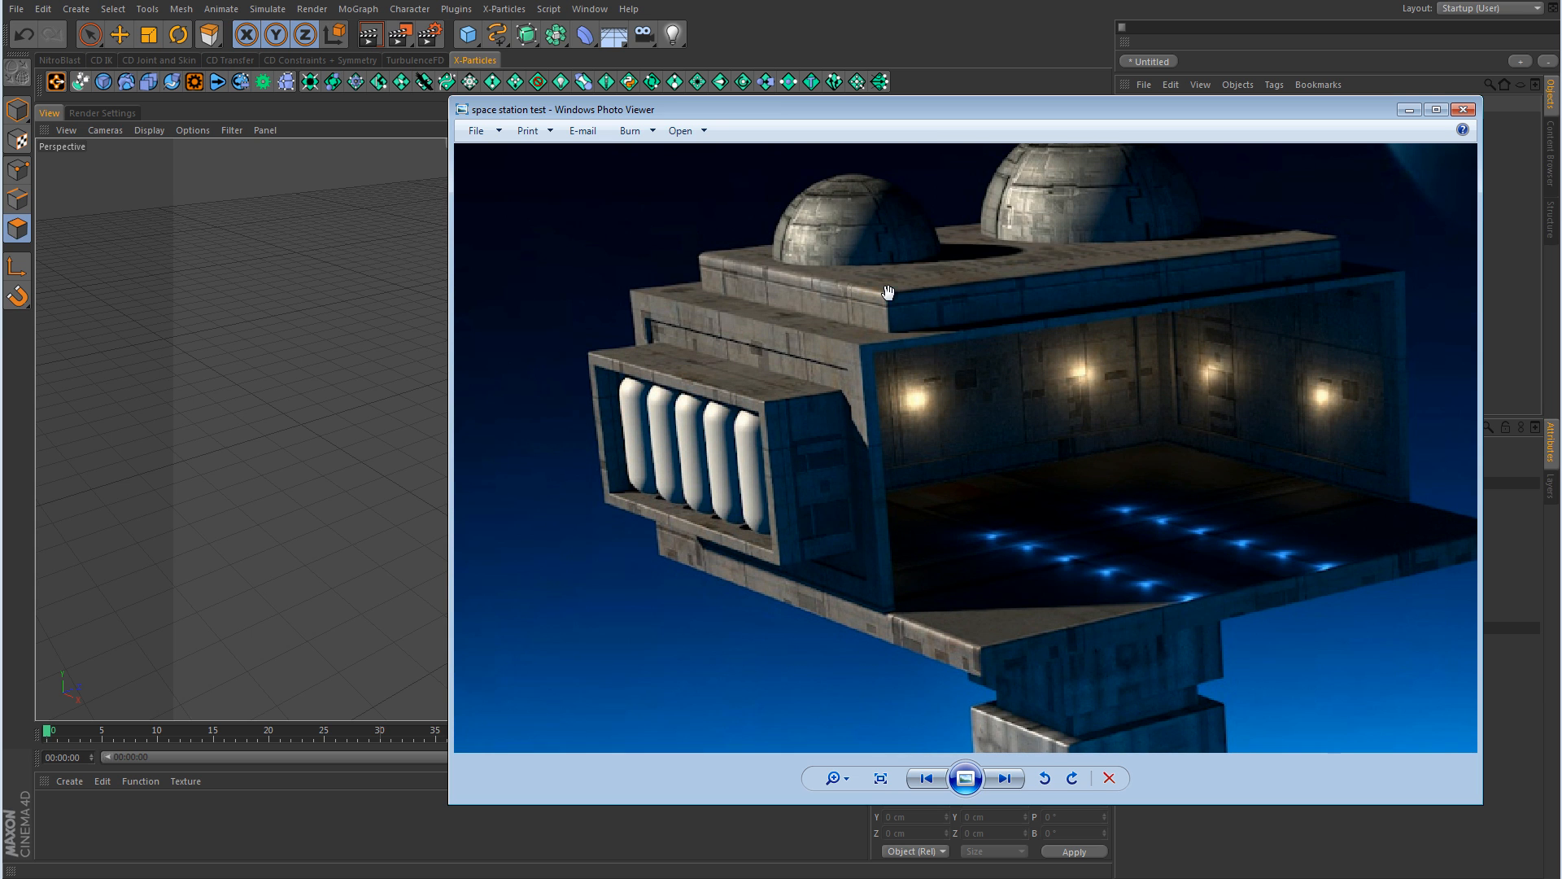
left_click_drag(1179, 316, 1047, 374)
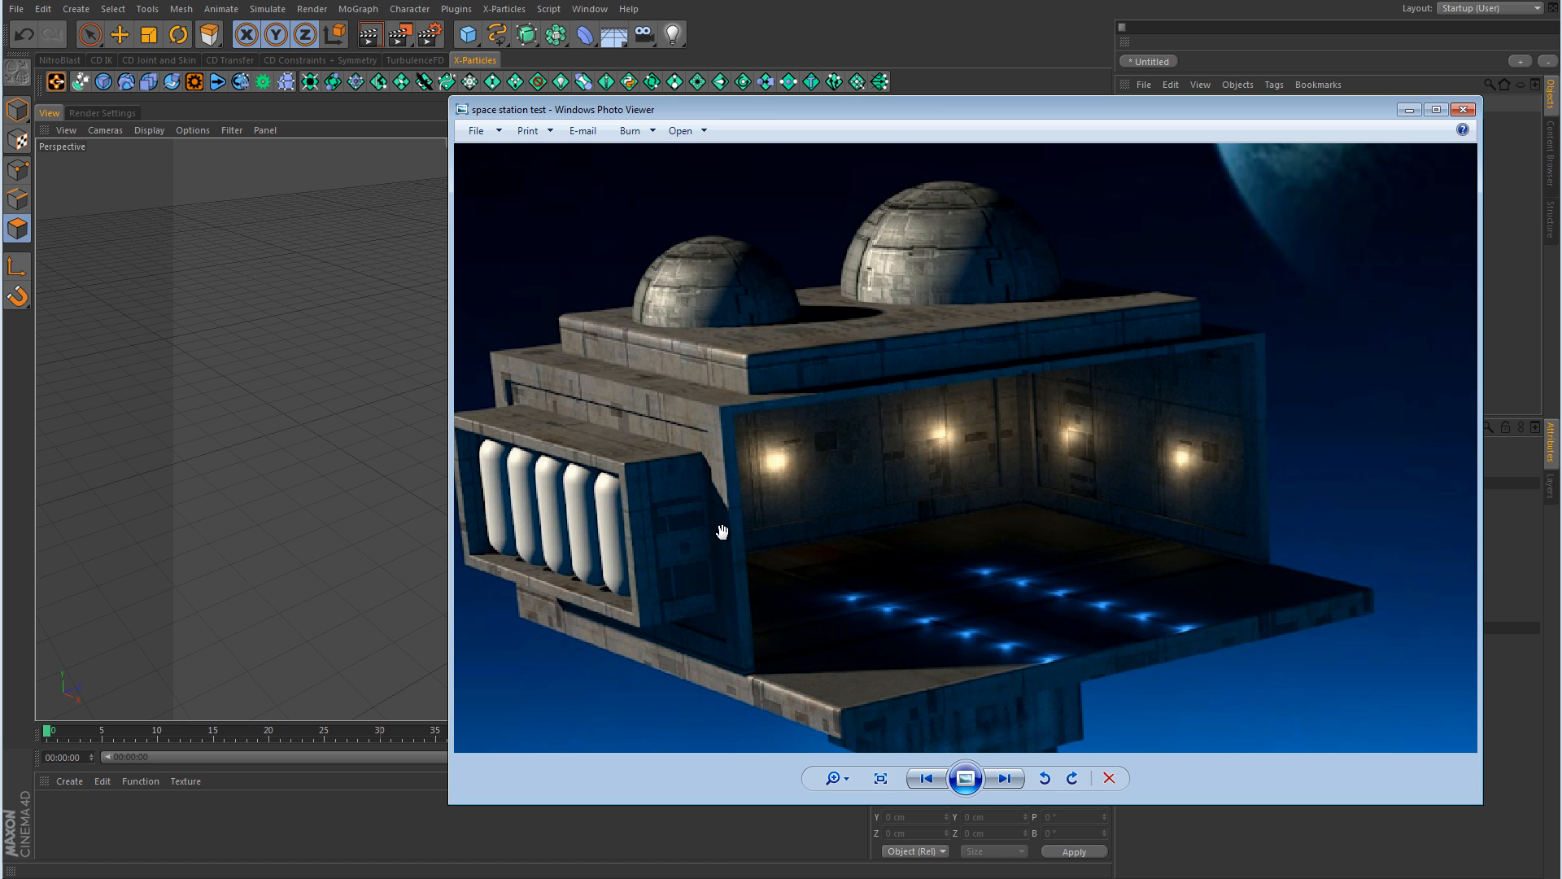
left_click_drag(732, 617, 856, 429)
scroll(856, 429, "down", 10)
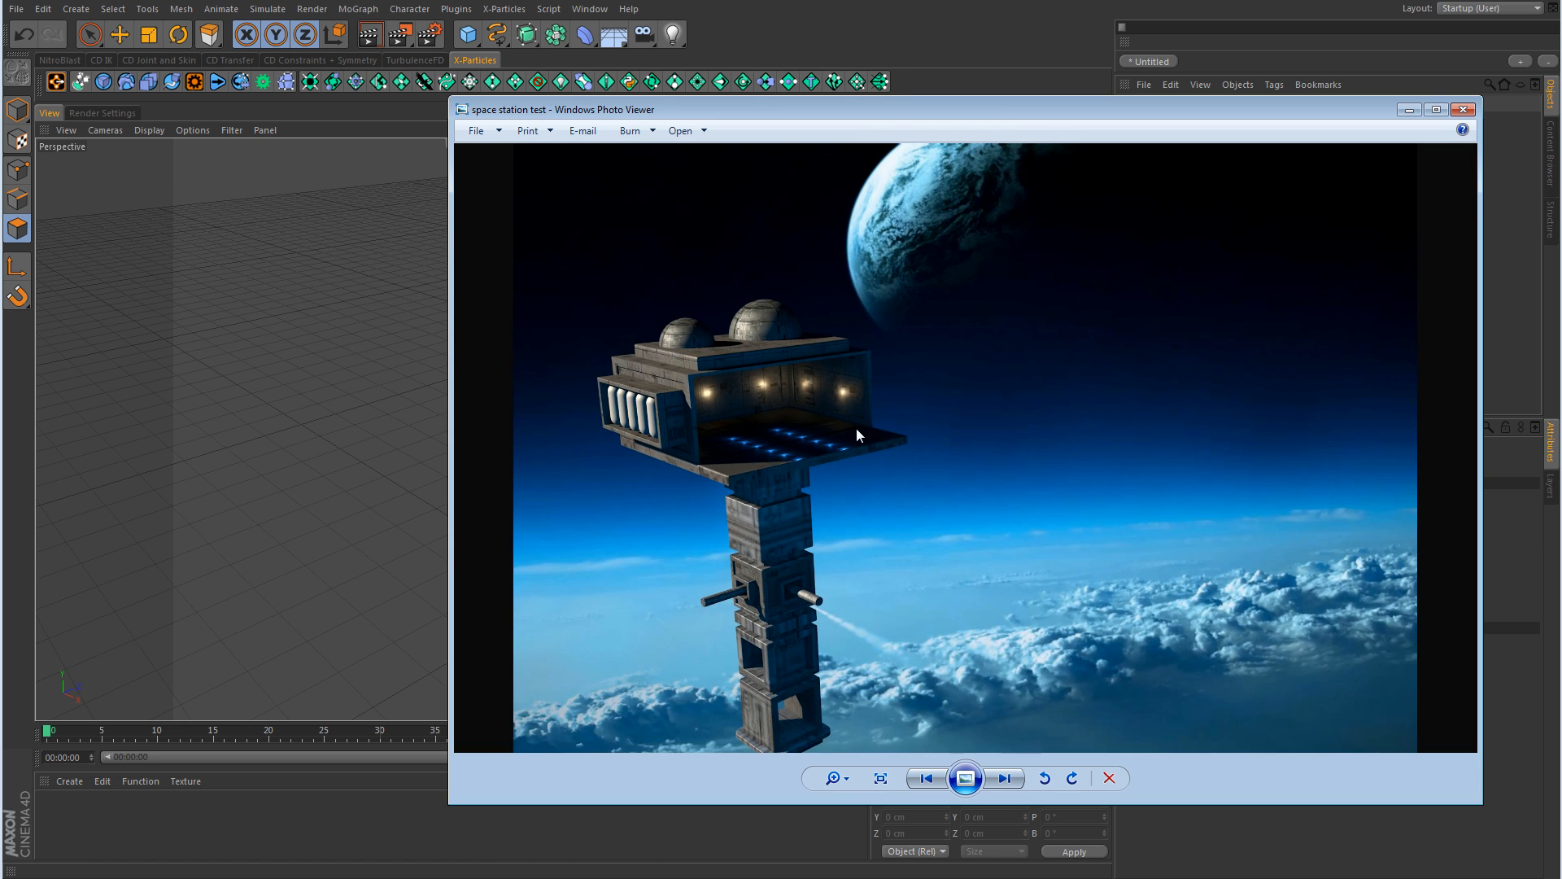
left_click(1409, 110)
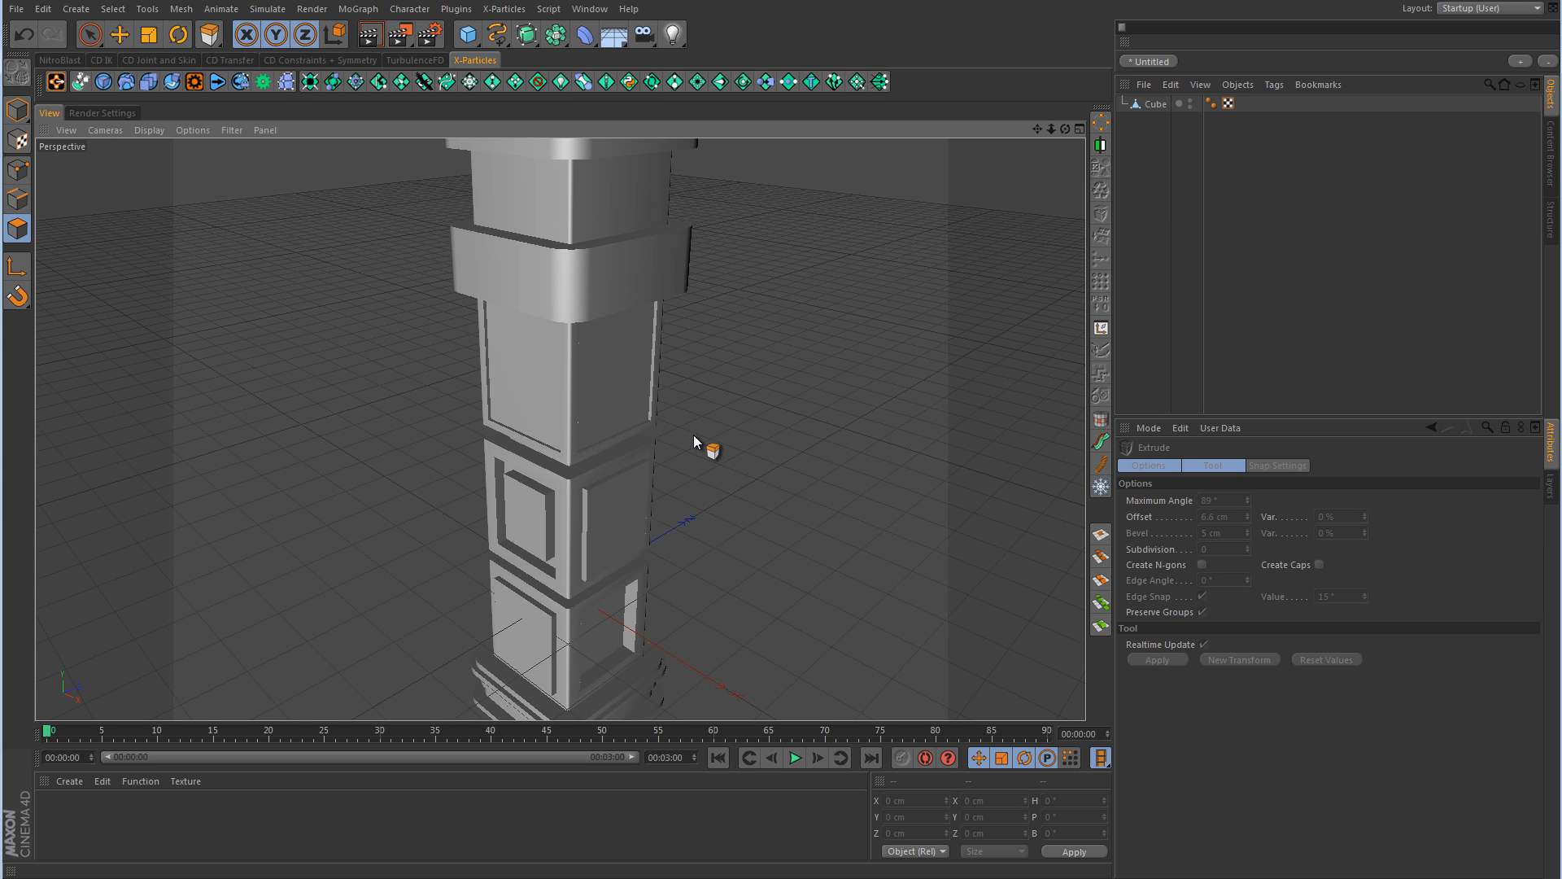
- Select the edge loop around the upper rim of the column's base plate
left_click(1157, 103)
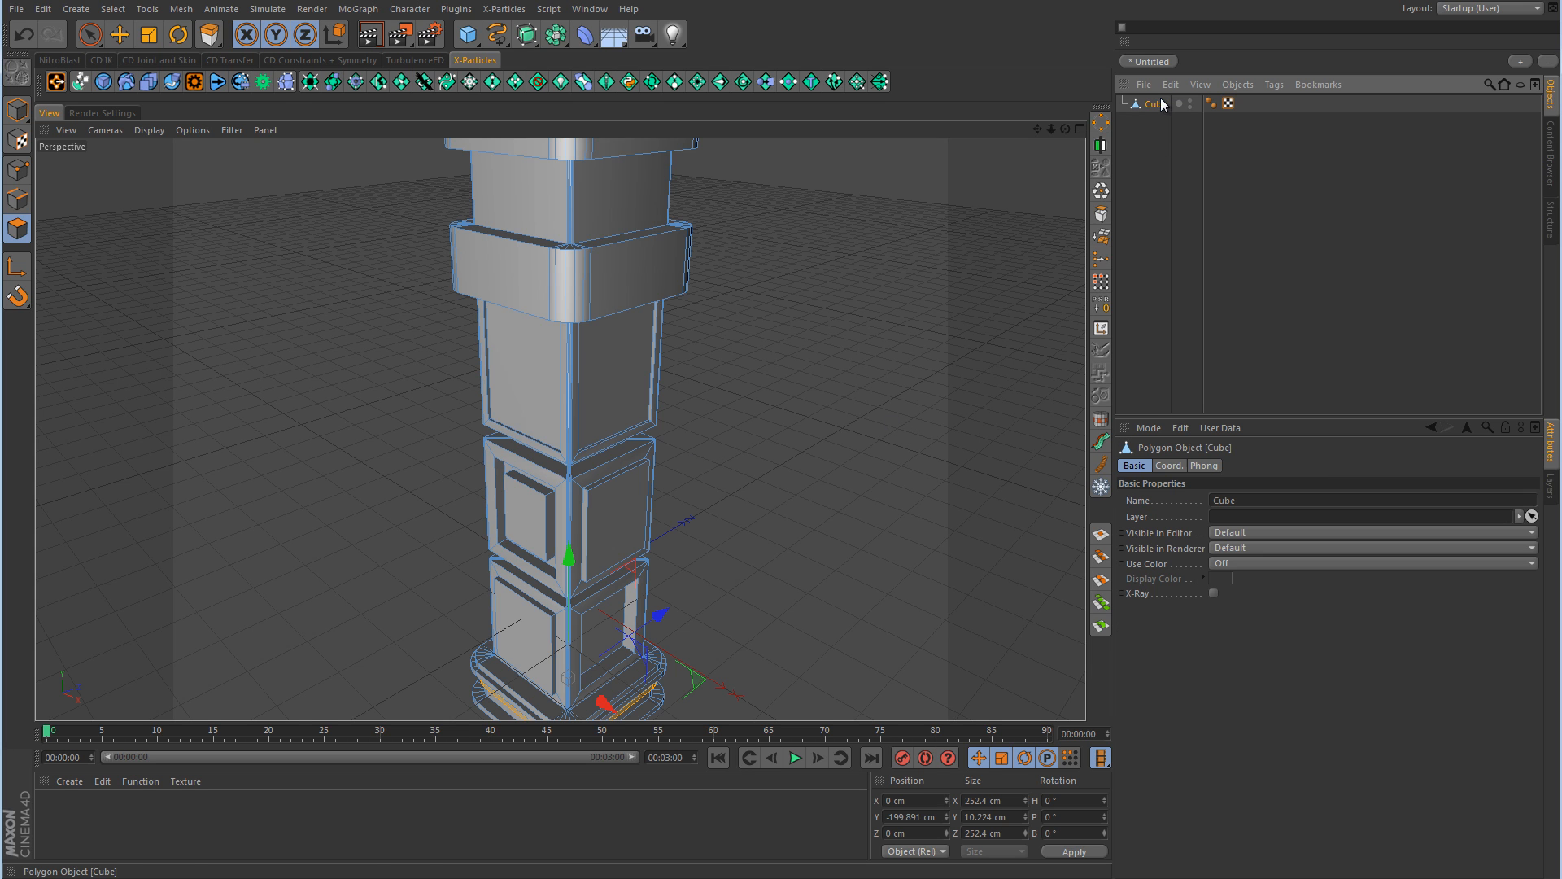
left_click_drag(788, 400, 596, 617, "alt")
right_click_drag(596, 617, 807, 496, "alt")
left_click_drag(807, 496, 773, 469, "alt")
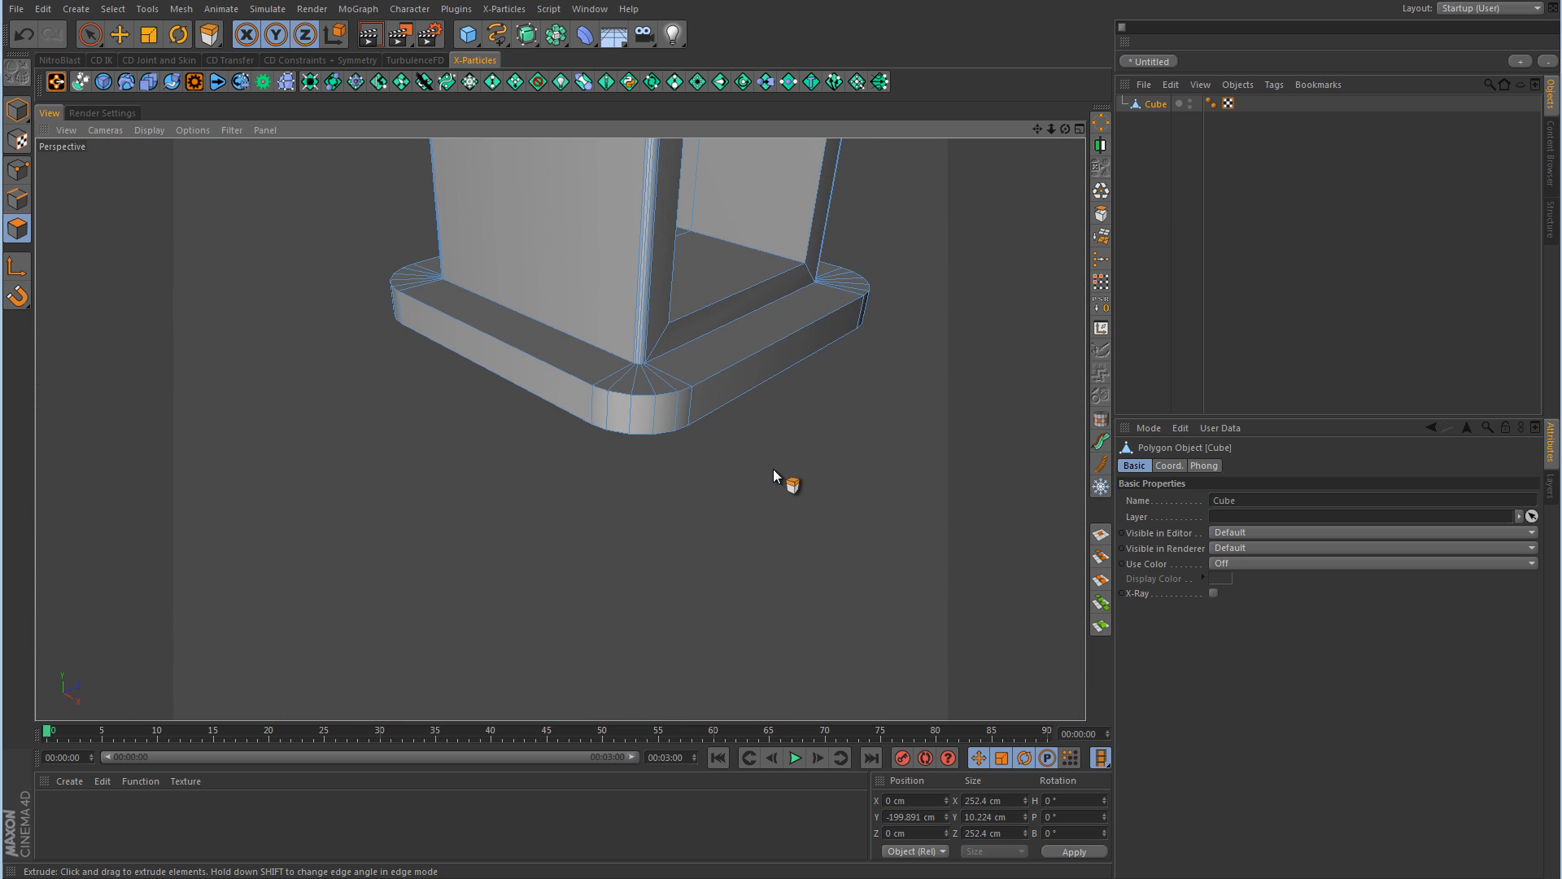
left_click_drag(735, 402, 742, 626, "alt")
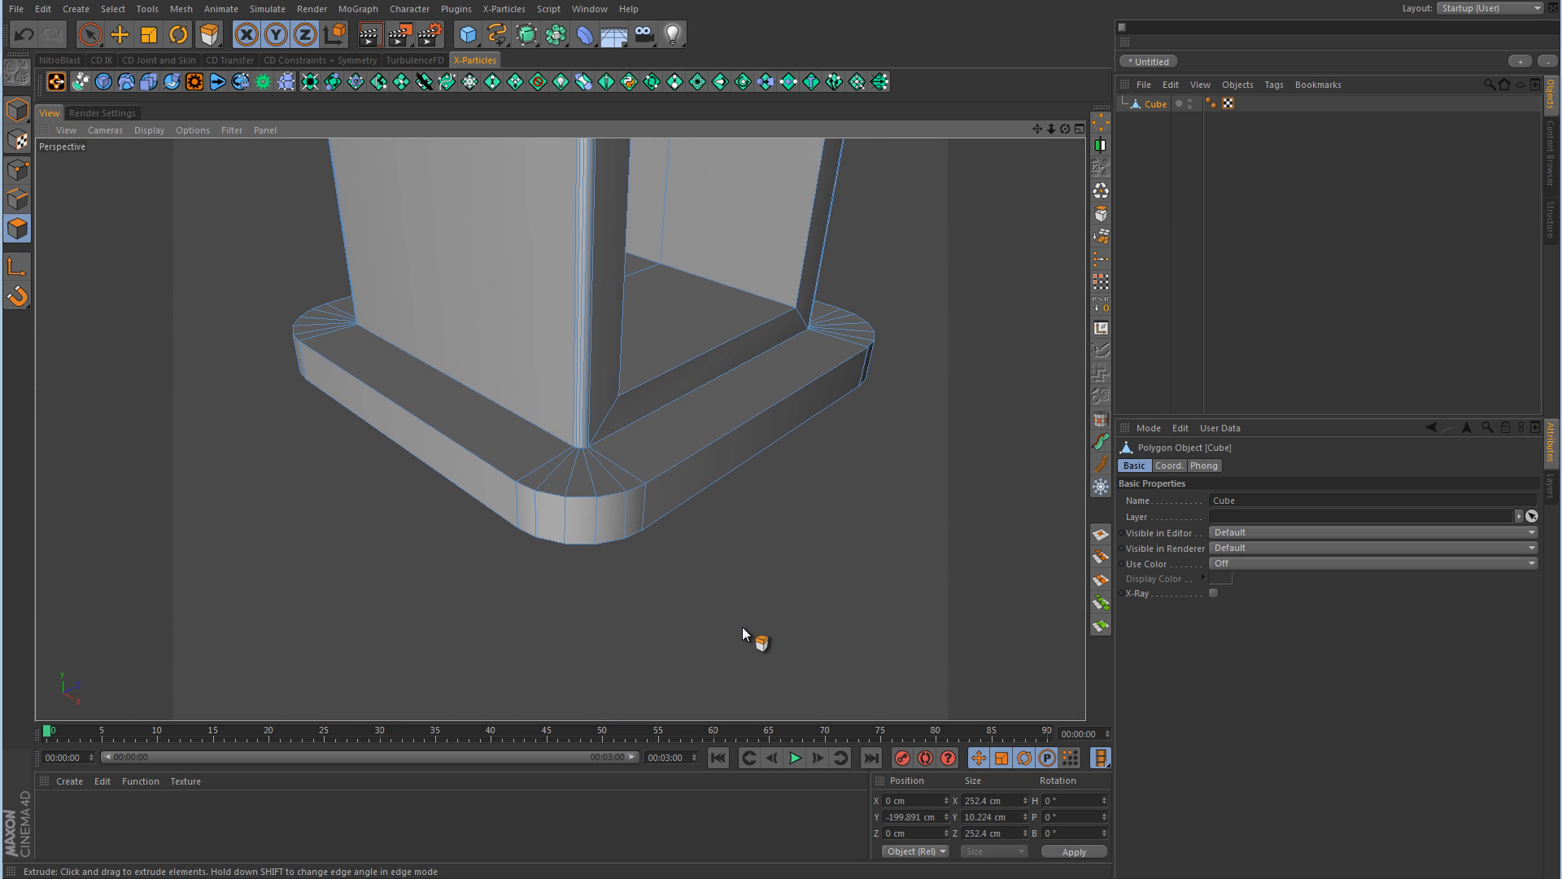
left_click(17, 199)
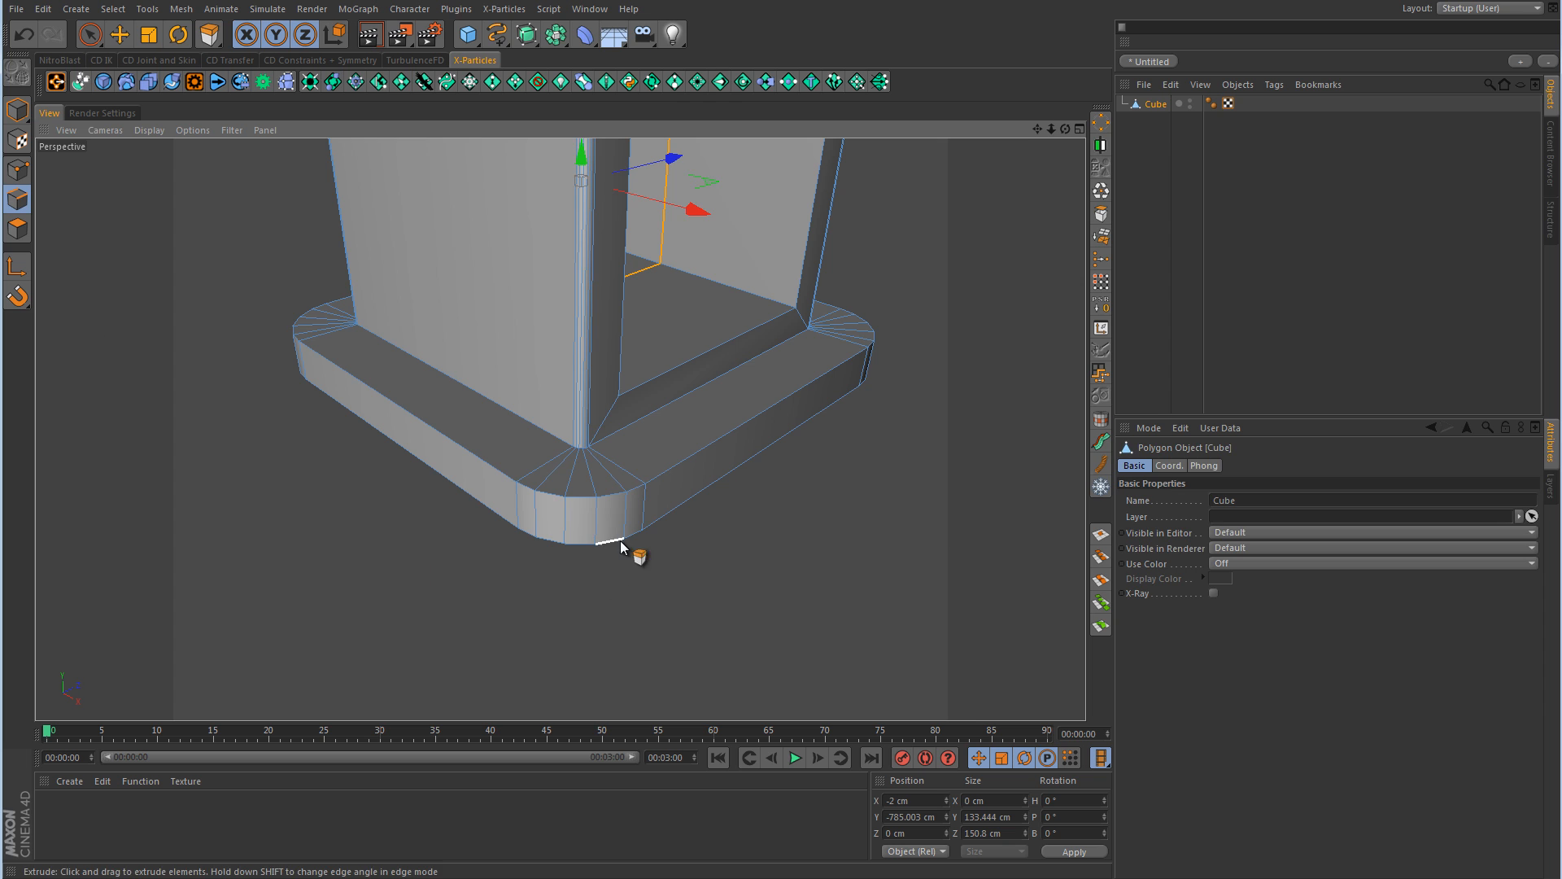
key("u")
key("l")
left_click(657, 474)
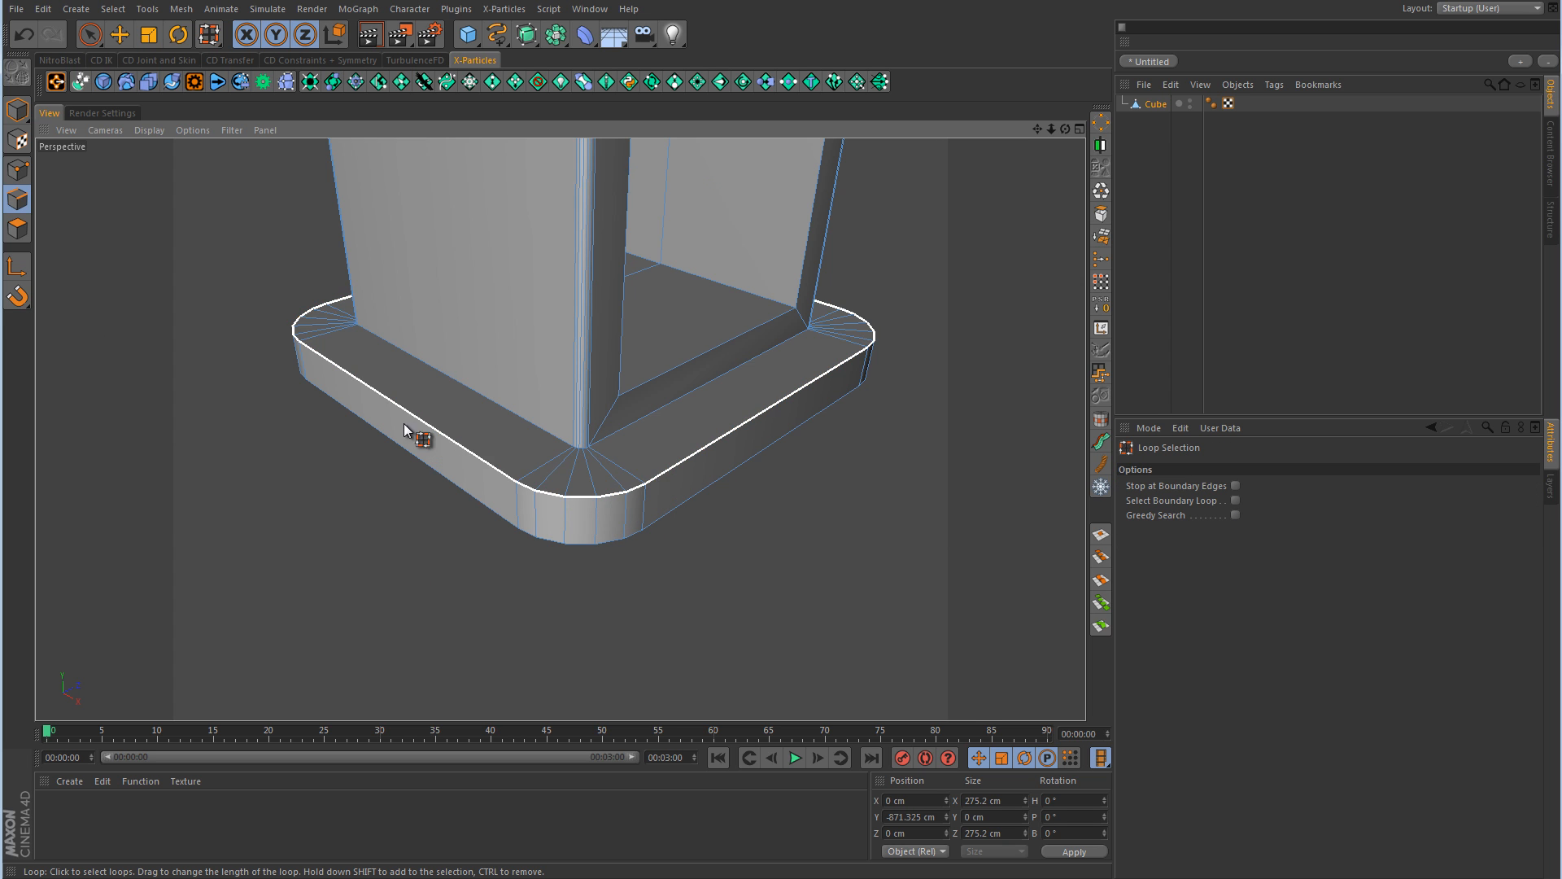
right_click(825, 507)
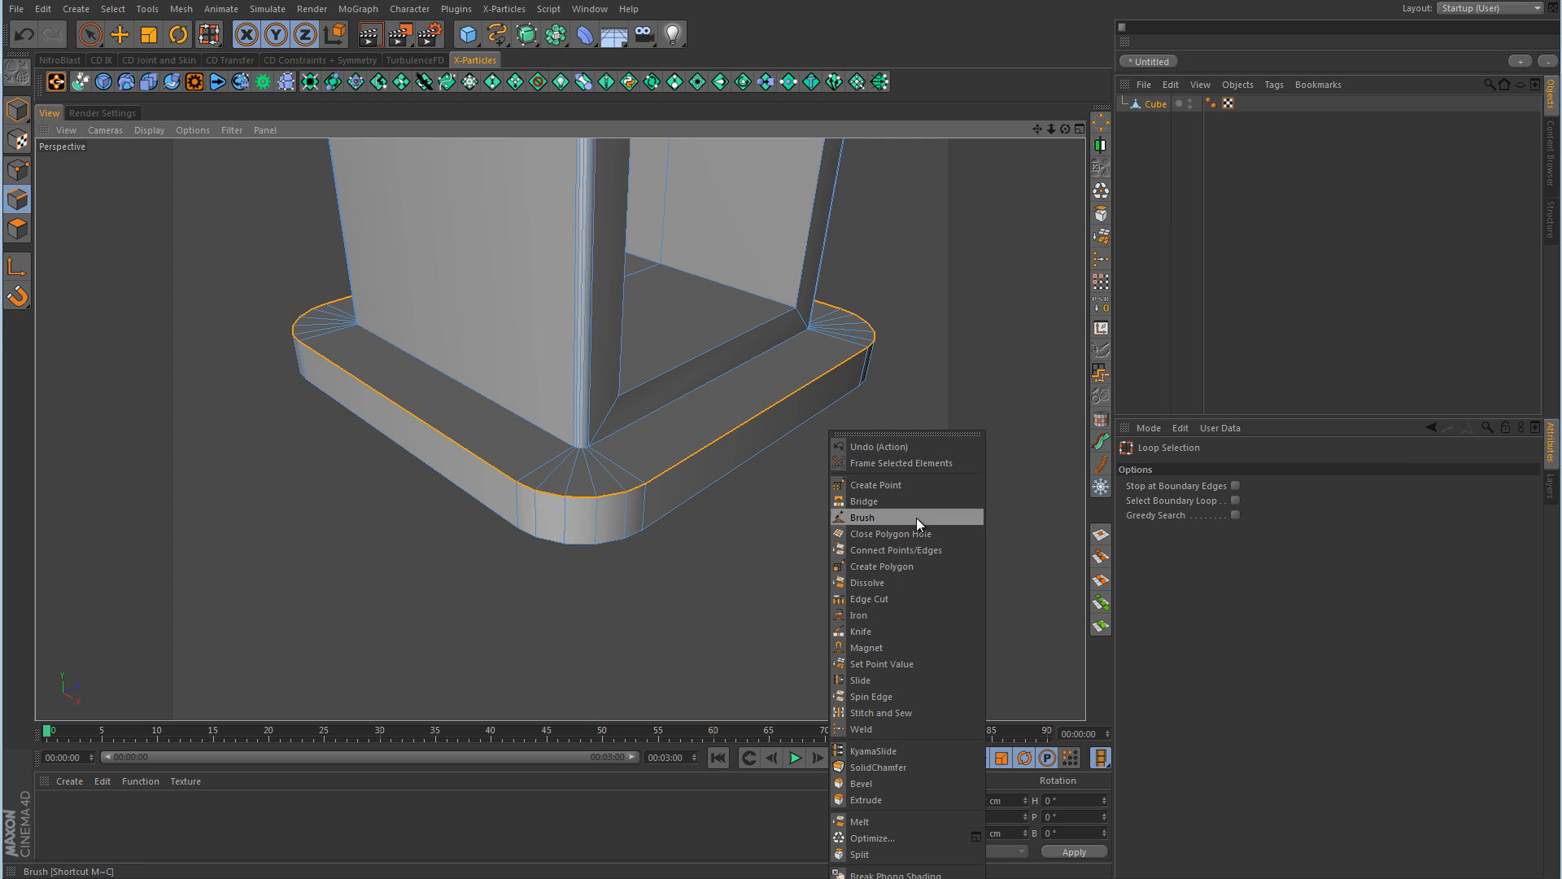
right_click(765, 522)
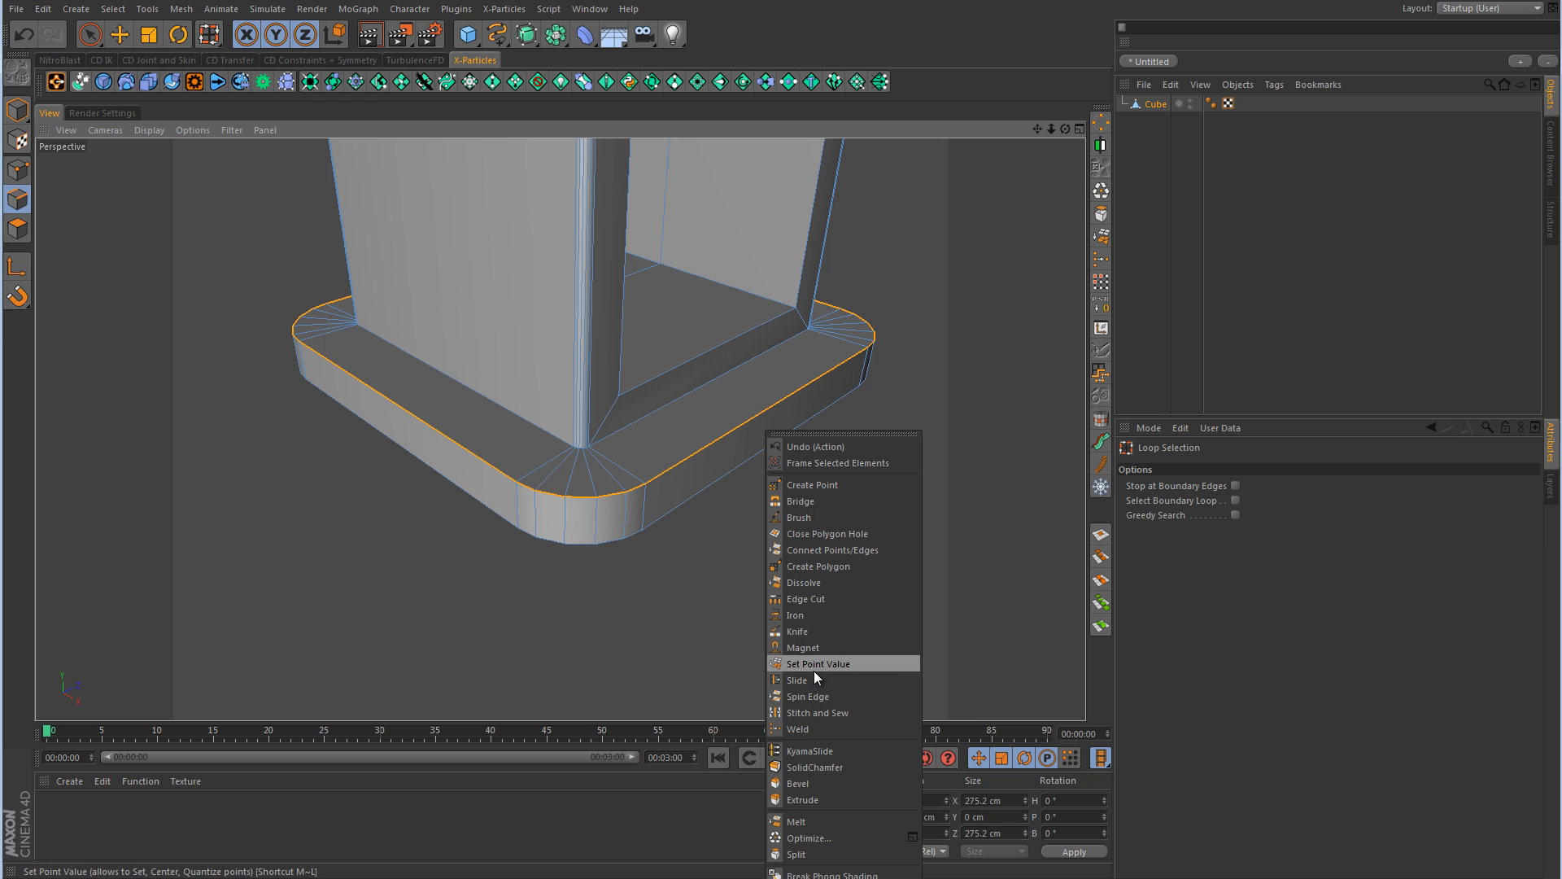
left_click(457, 9)
left_click(457, 9)
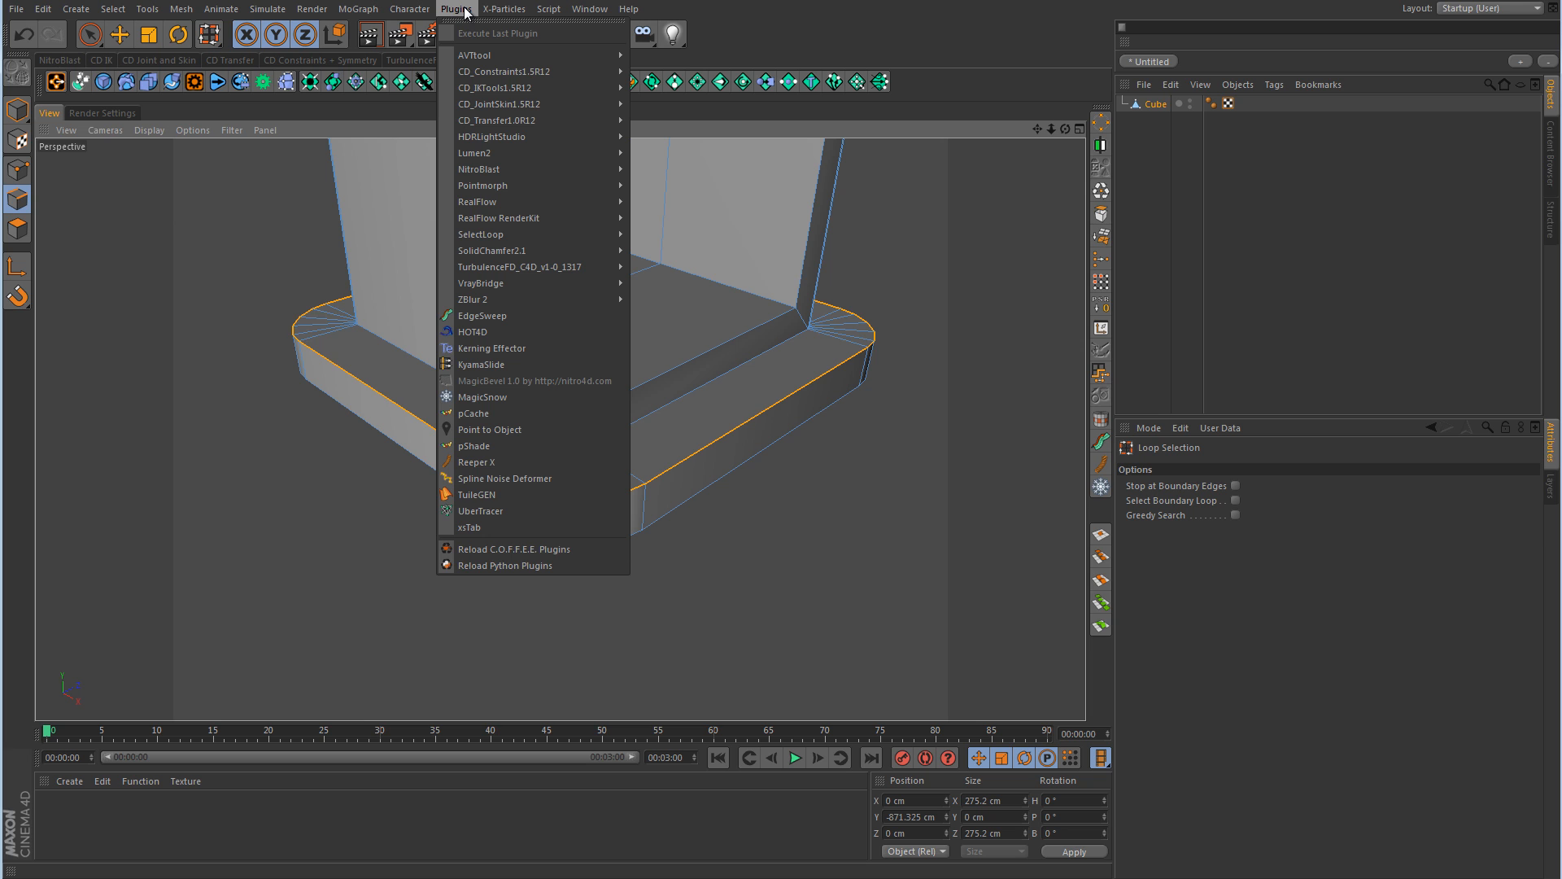
mouse_move(495, 254)
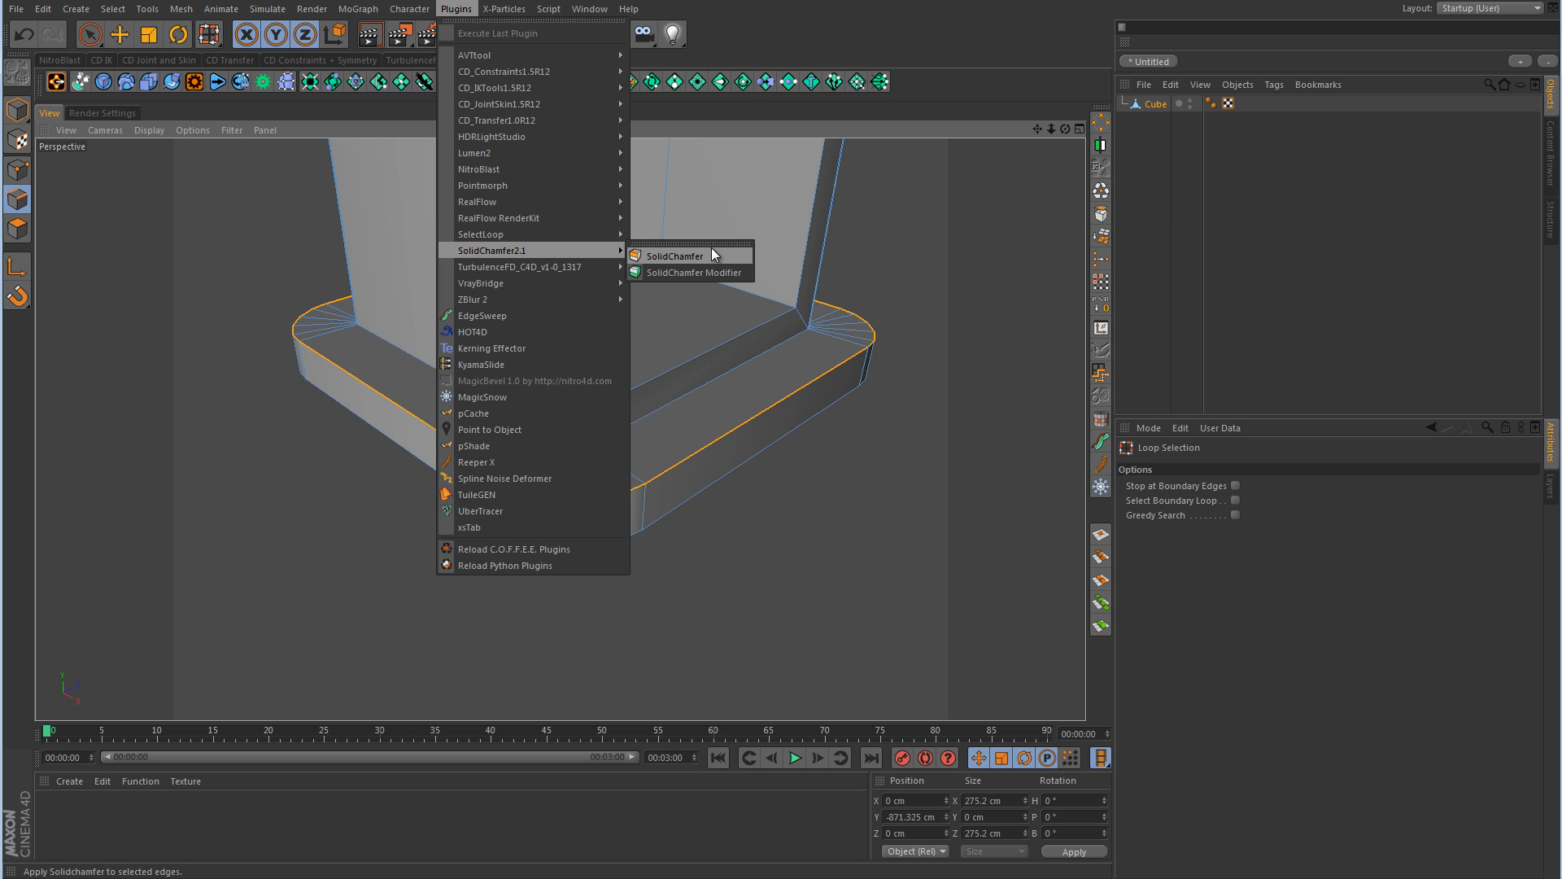
right_click(840, 497)
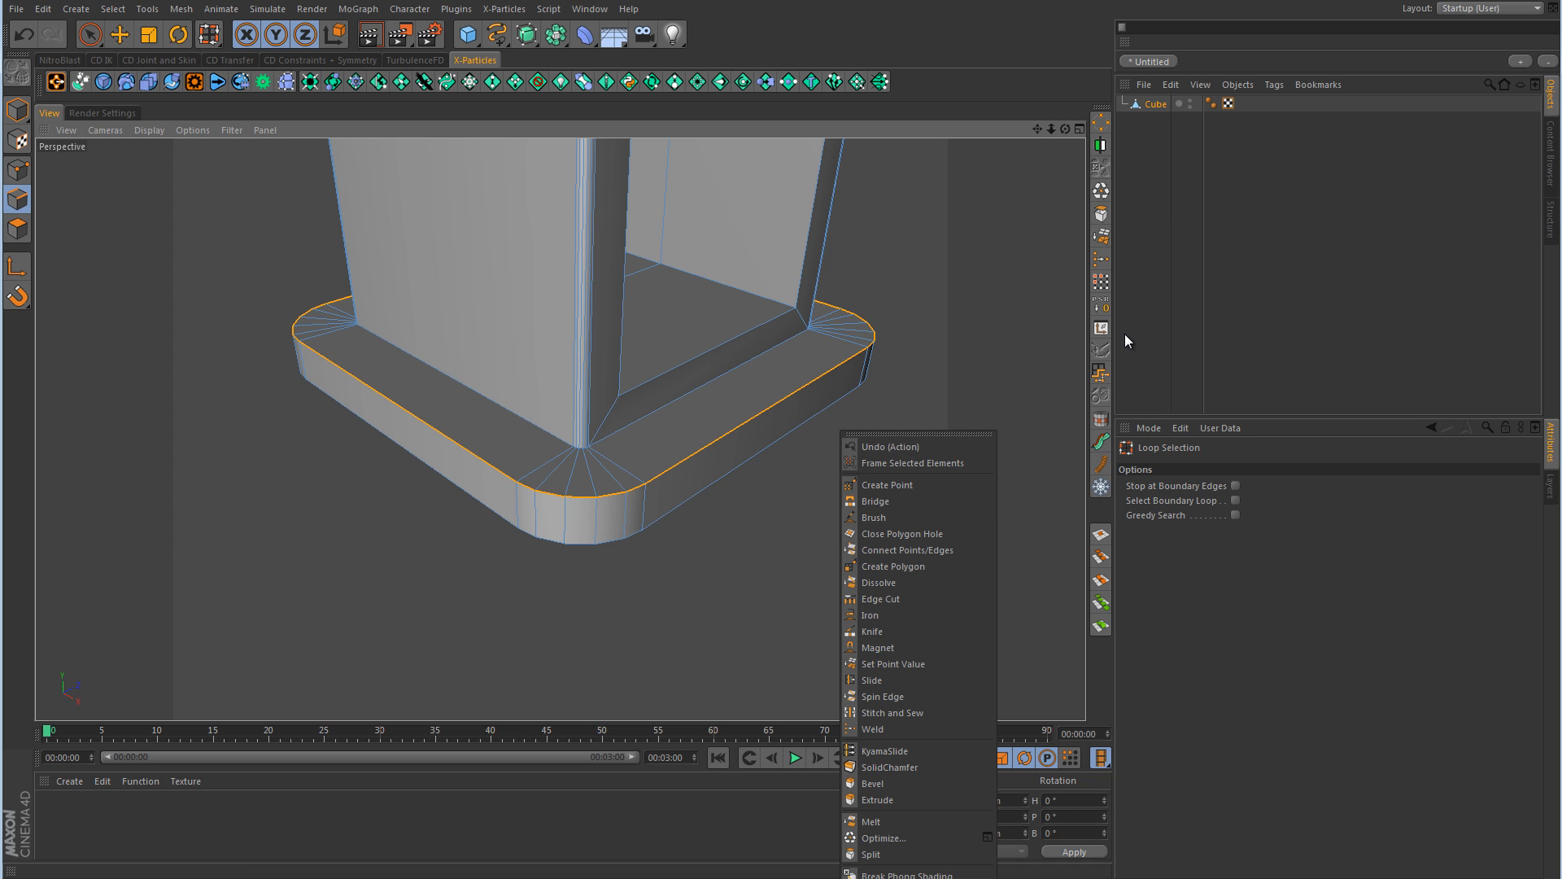
left_click(457, 9)
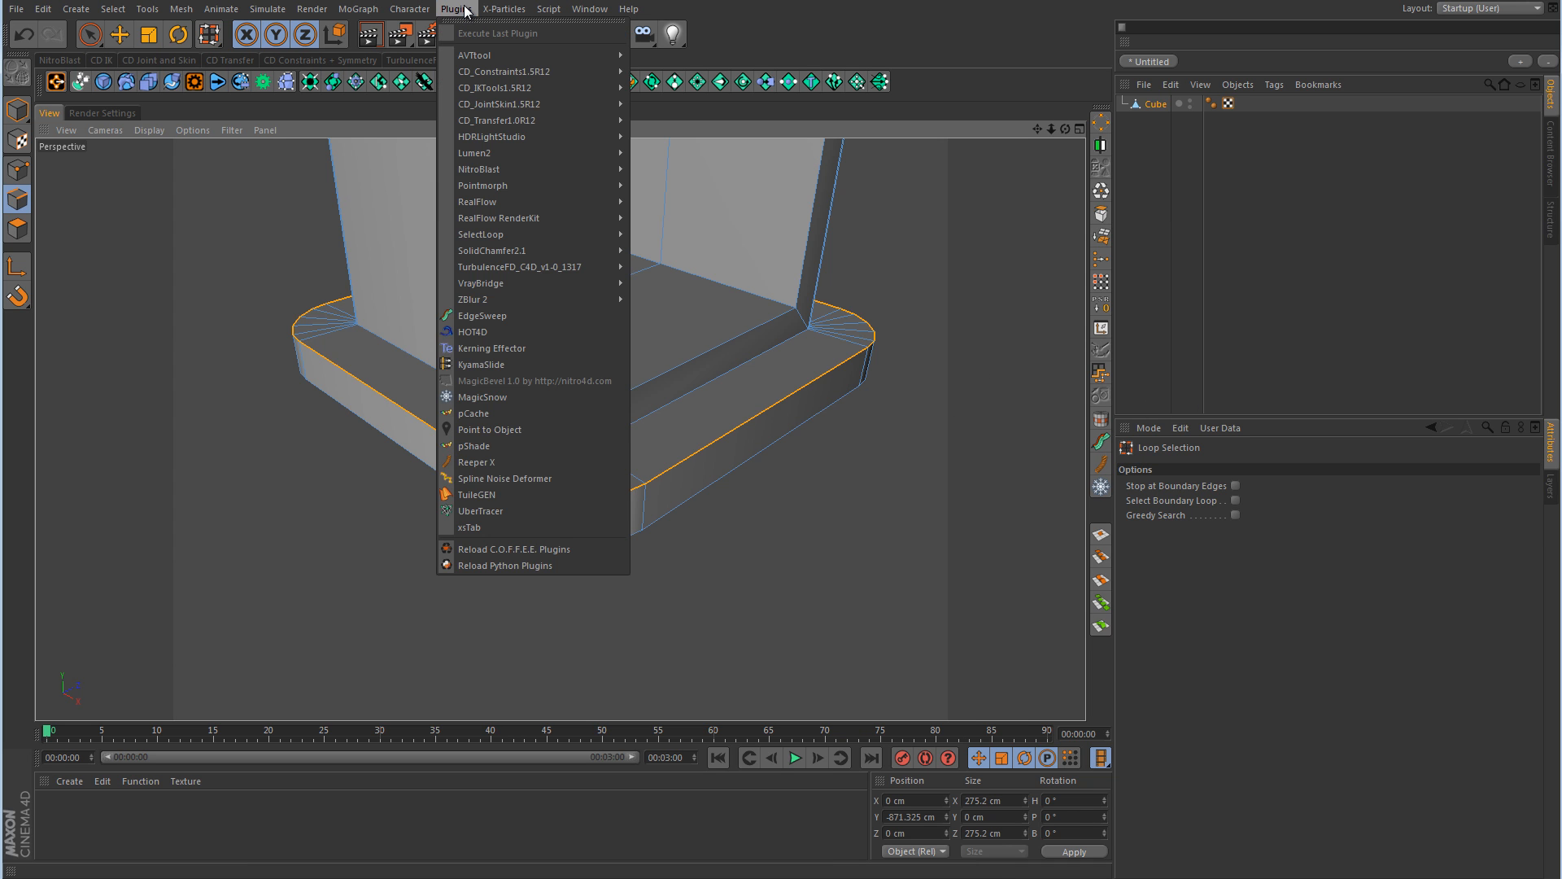
left_click(466, 9)
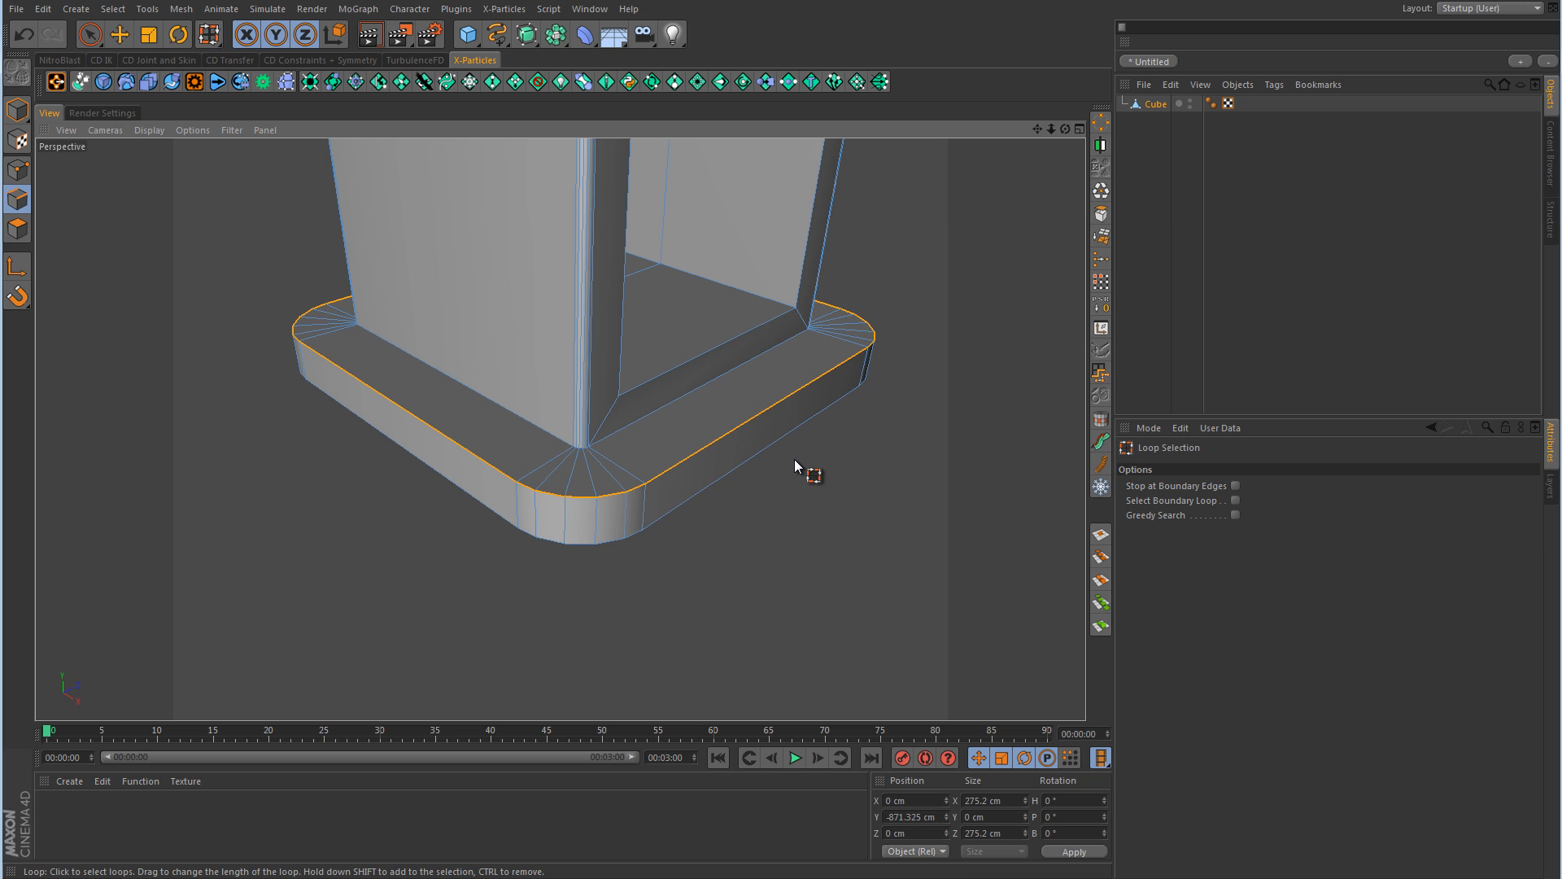
- Round the base plate's selected rim using SolidChamfer with 1 subdivision and clear the selection
right_click(795, 465)
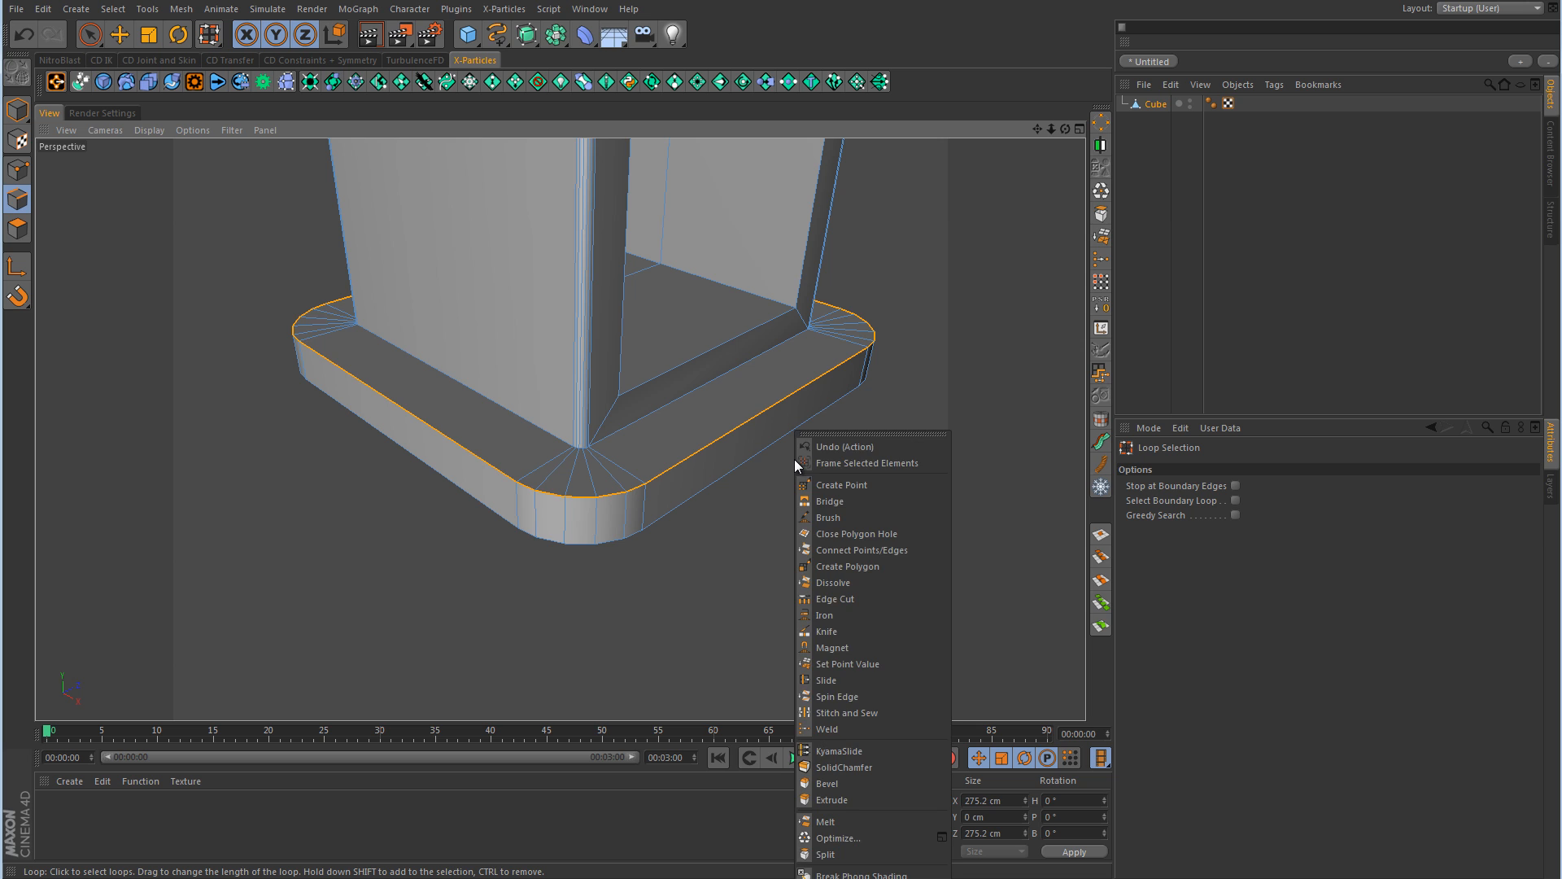
left_click(865, 765)
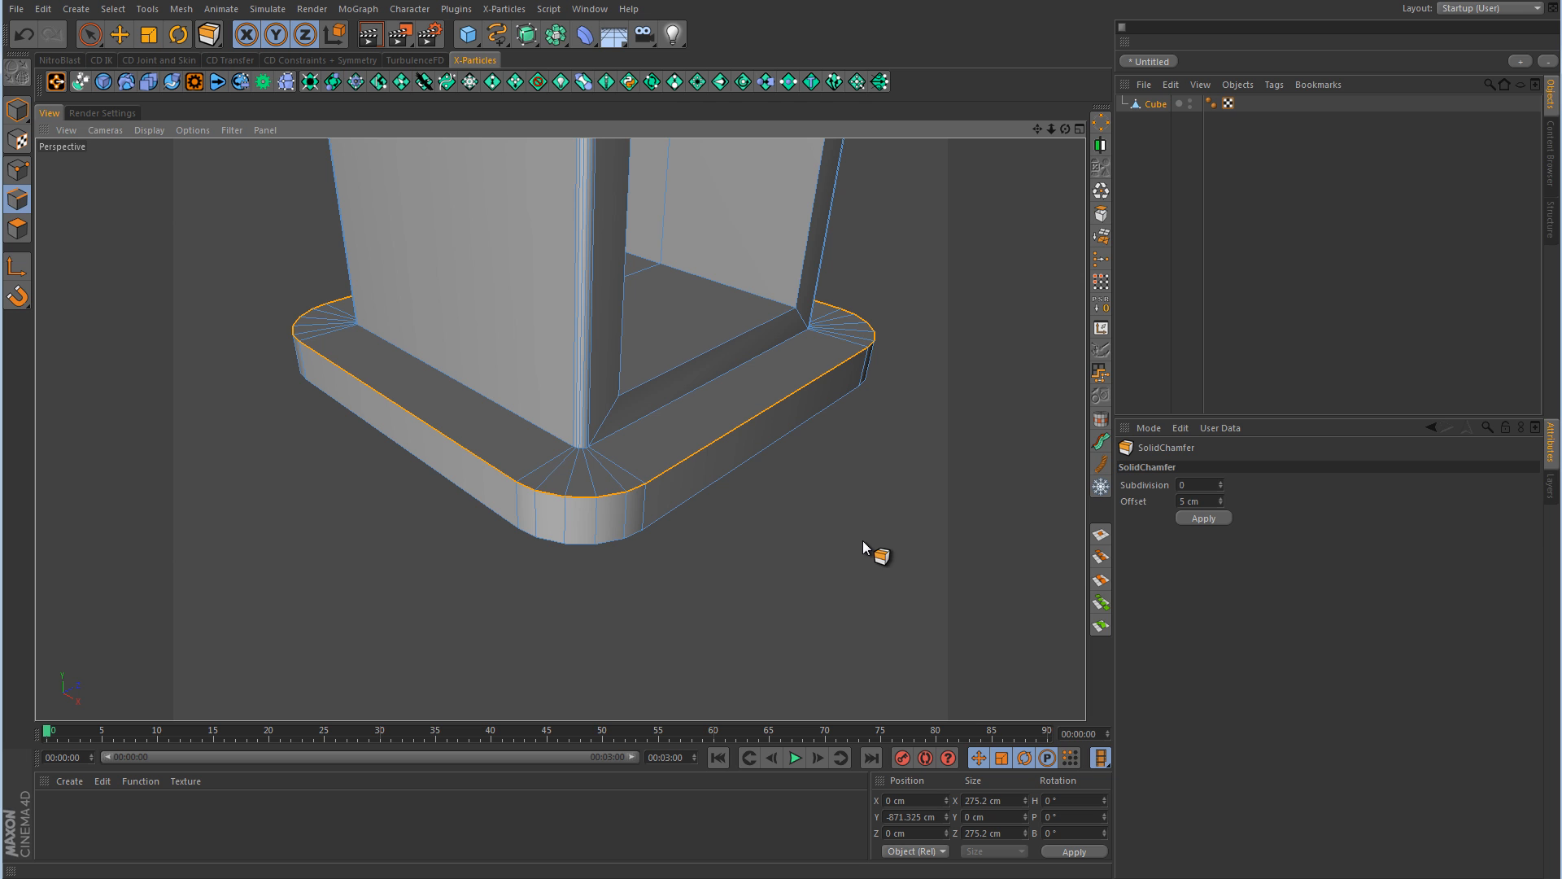
left_click(1221, 483)
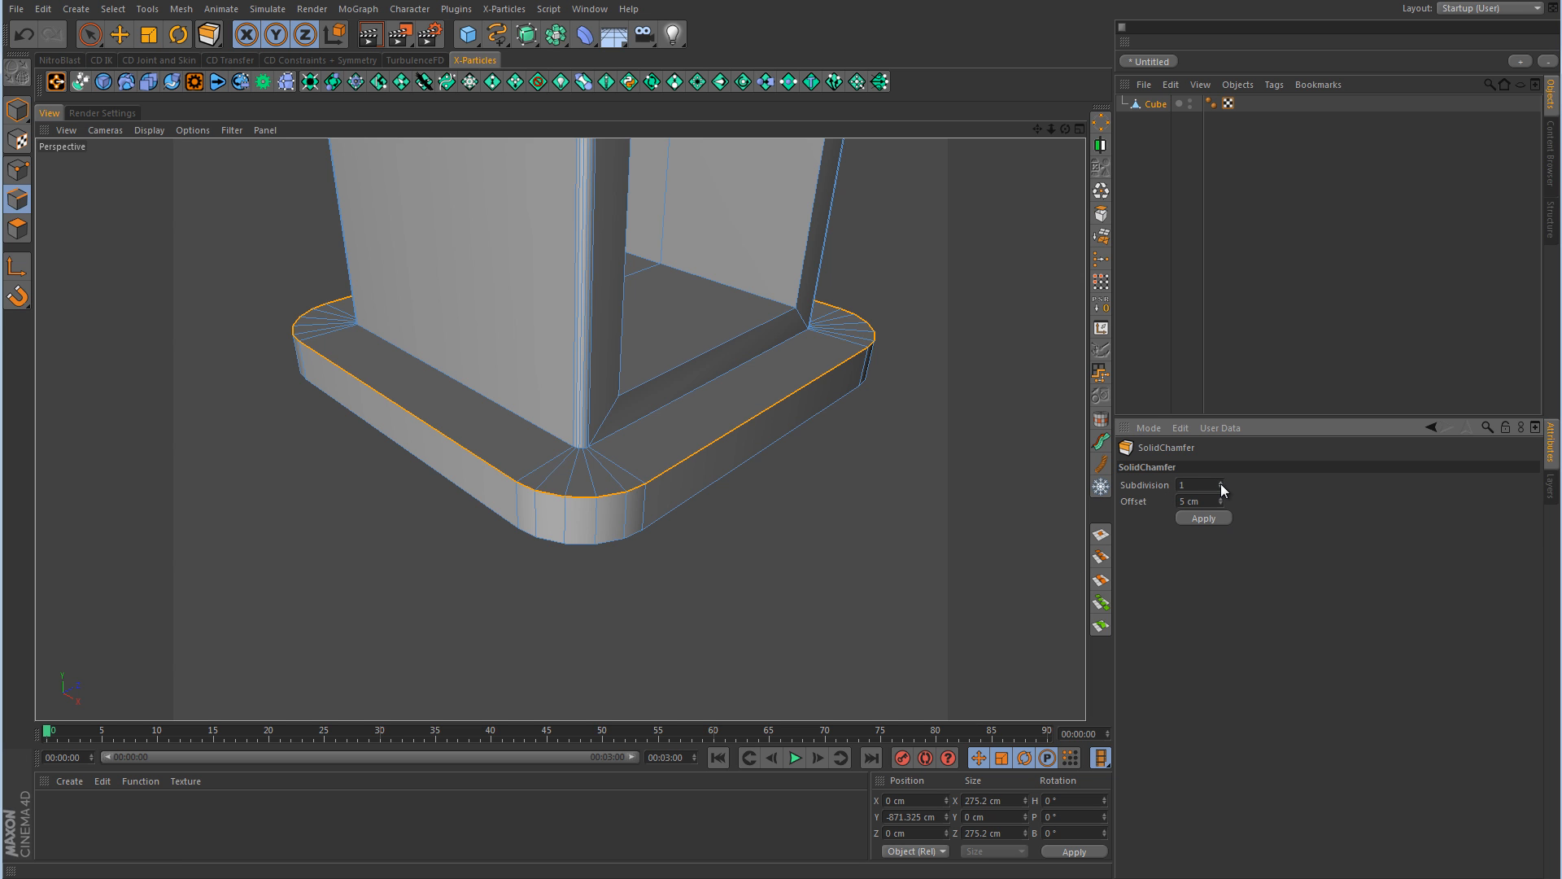
right_click_drag(652, 516, 805, 567, "alt")
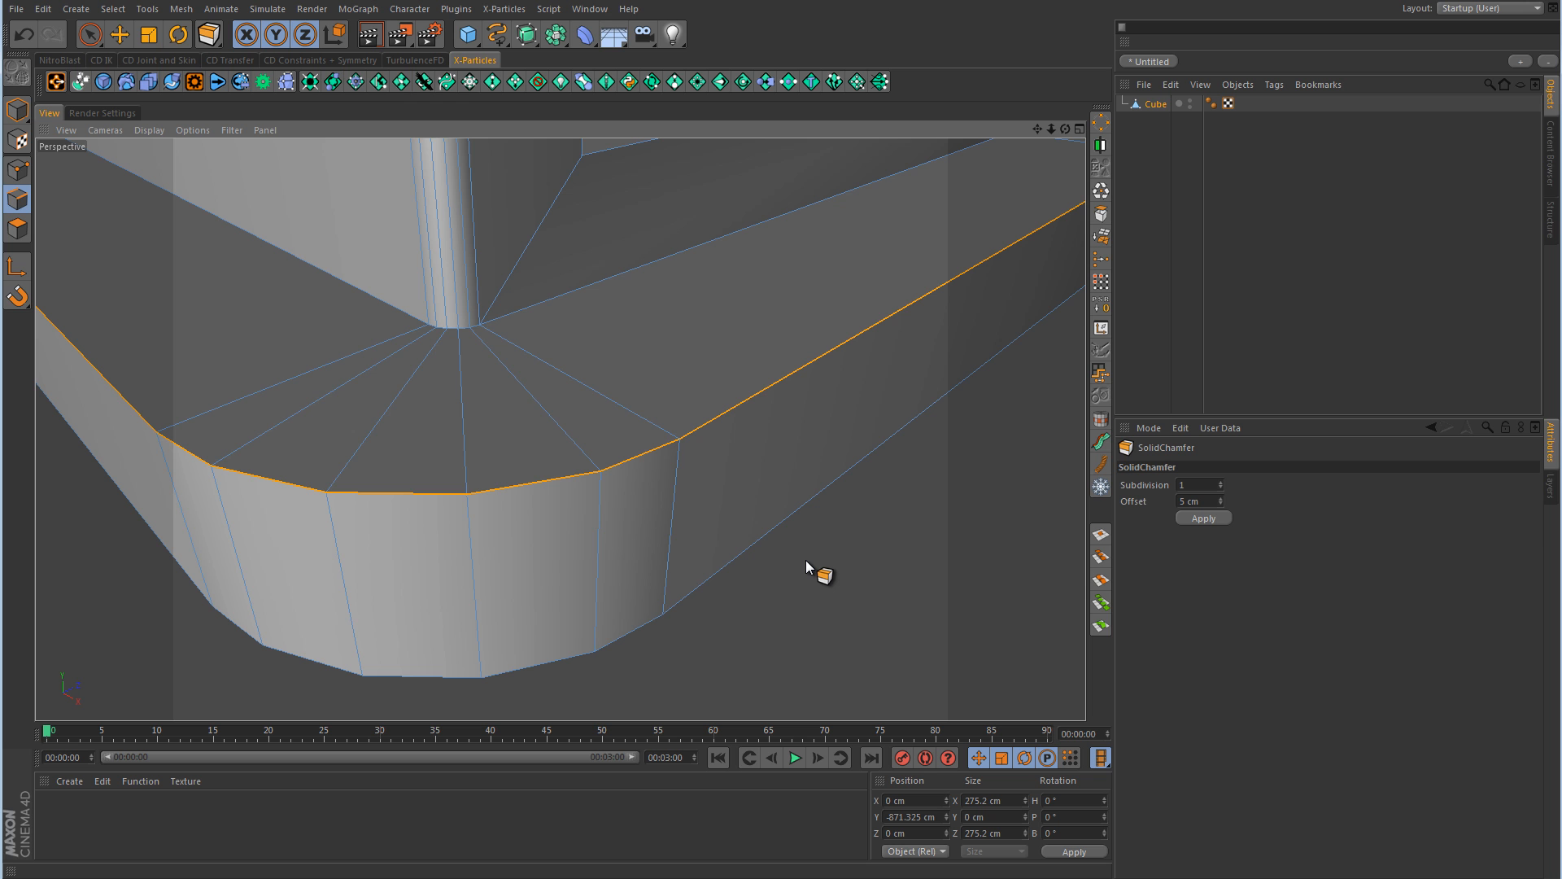
mouse_move(782, 447)
left_mouse_down()
mouse_move(797, 447)
mouse_move(768, 448)
mouse_move(781, 446)
left_mouse_up()
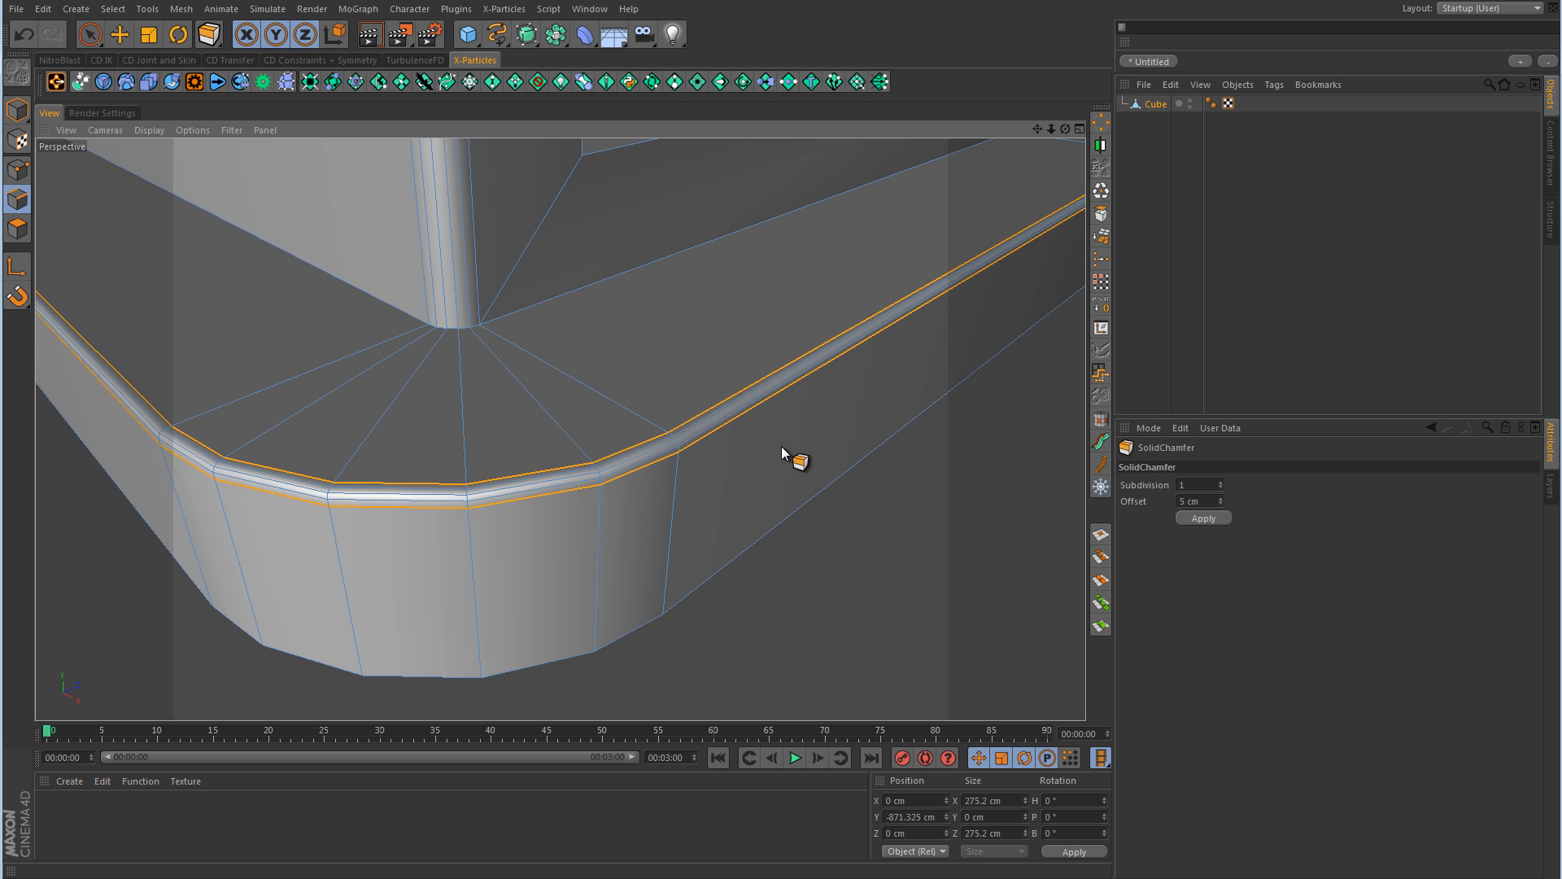
left_click(1348, 266)
right_click_drag(830, 465, 640, 535, "alt")
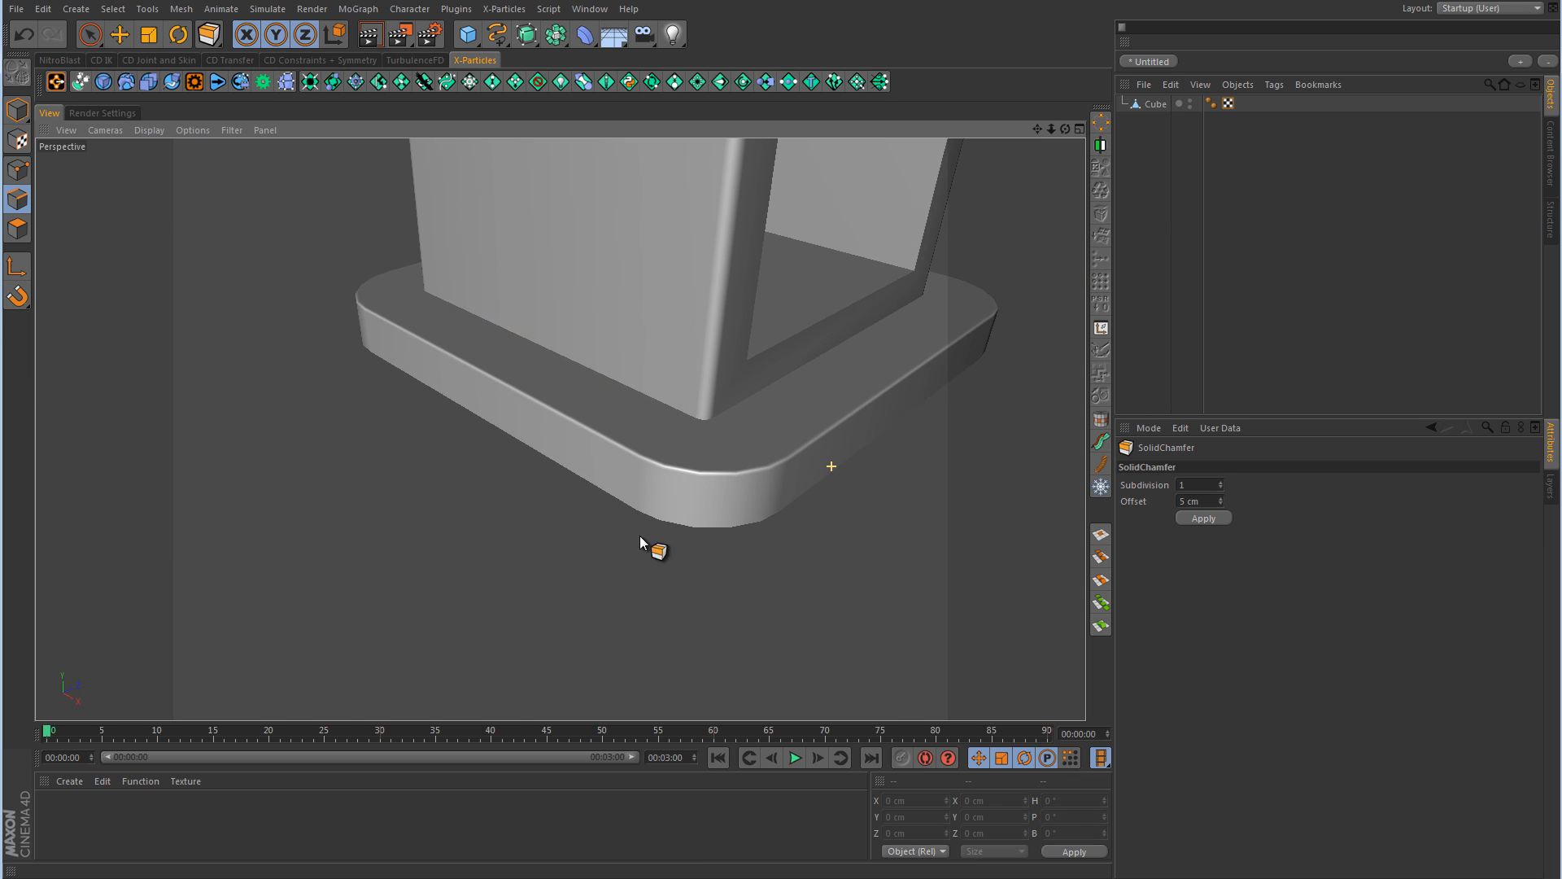
left_click_drag(639, 535, 729, 480, "alt")
left_click_drag(602, 447, 667, 540, "alt")
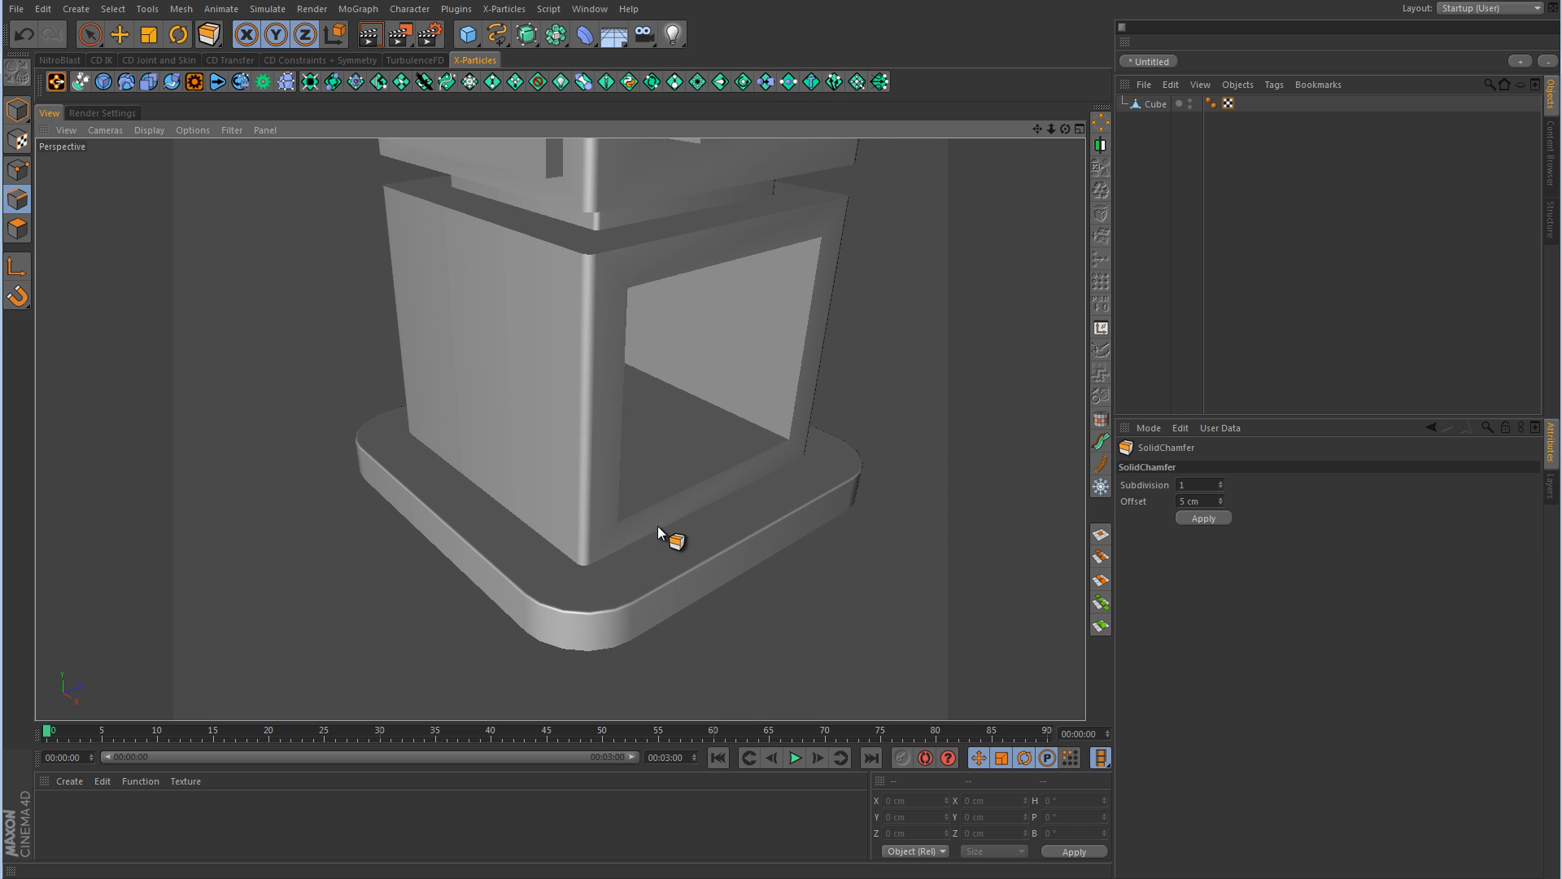
- Apply SolidChamfer to the edge loop where the lowest block meets the base plate and clear the selection
right_click_drag(593, 596, 1006, 561, "alt")
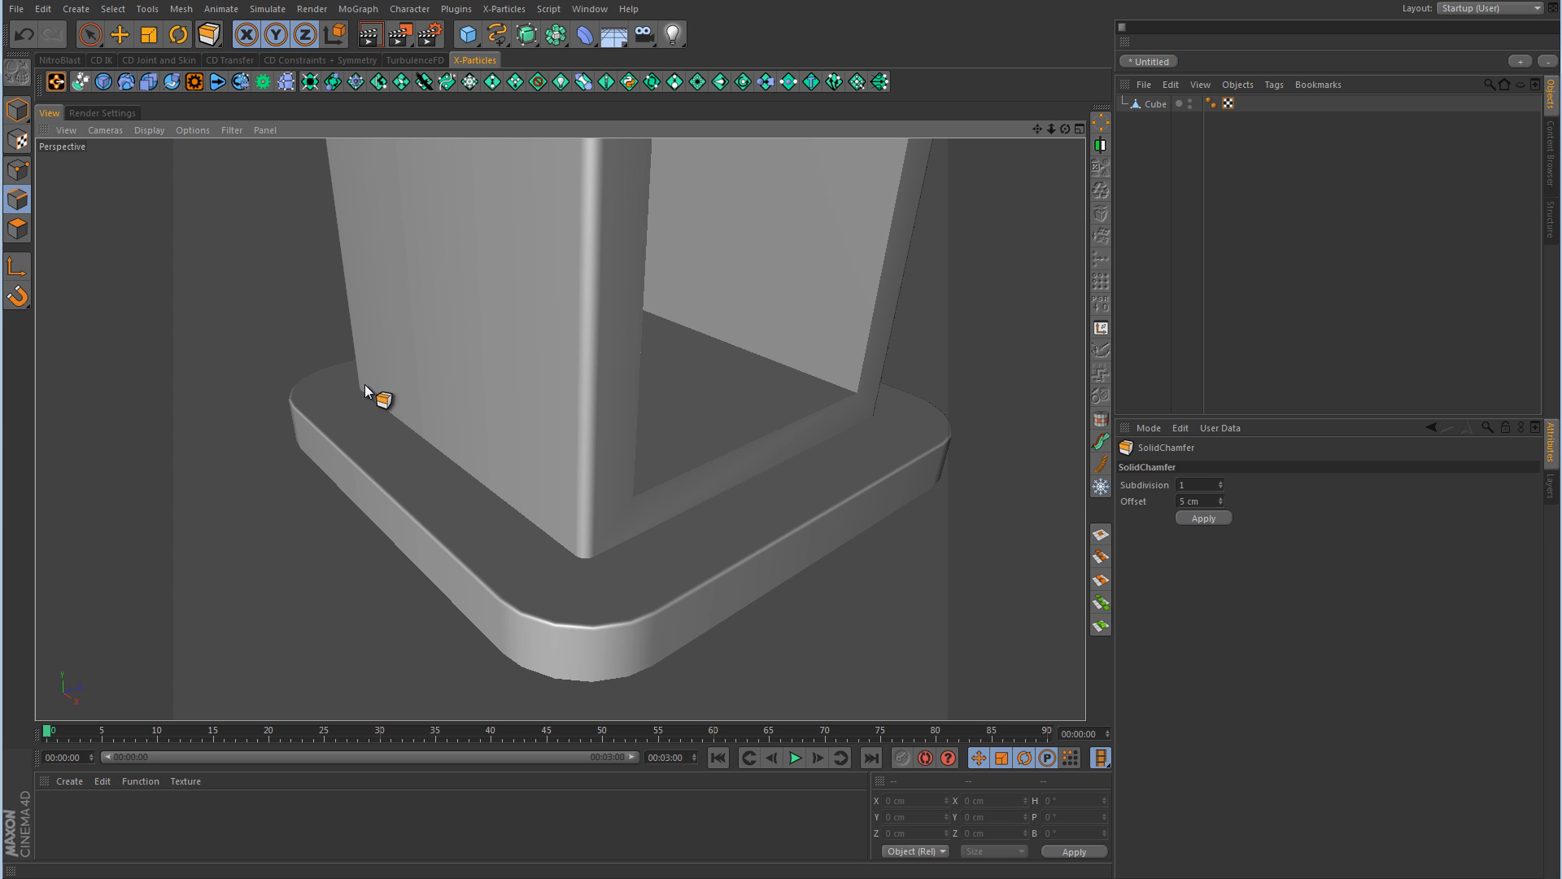
left_click(1154, 104)
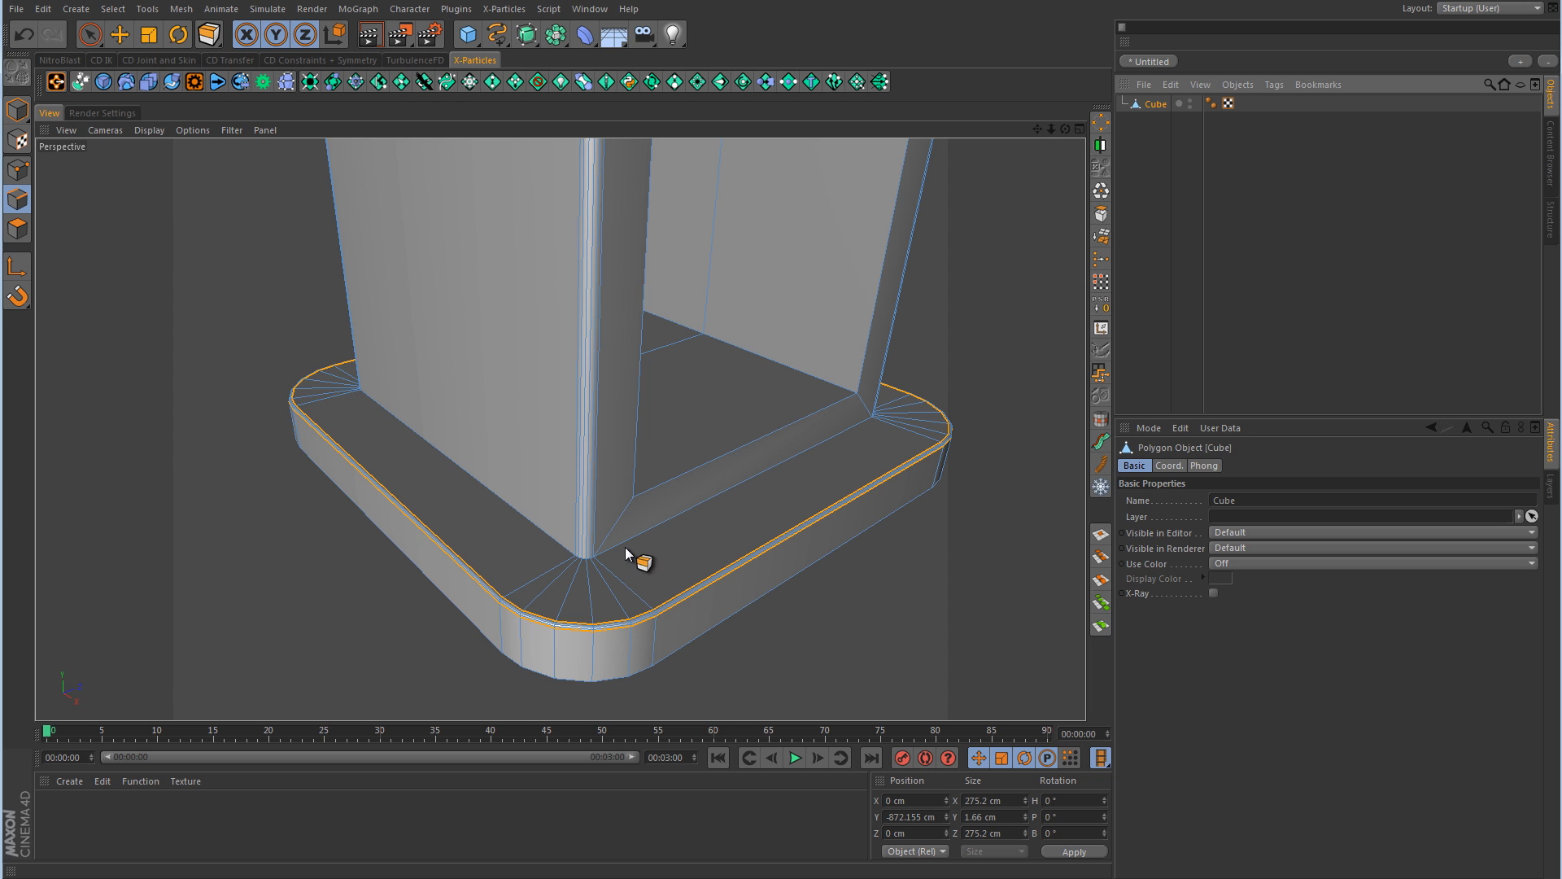
key("u")
key("l")
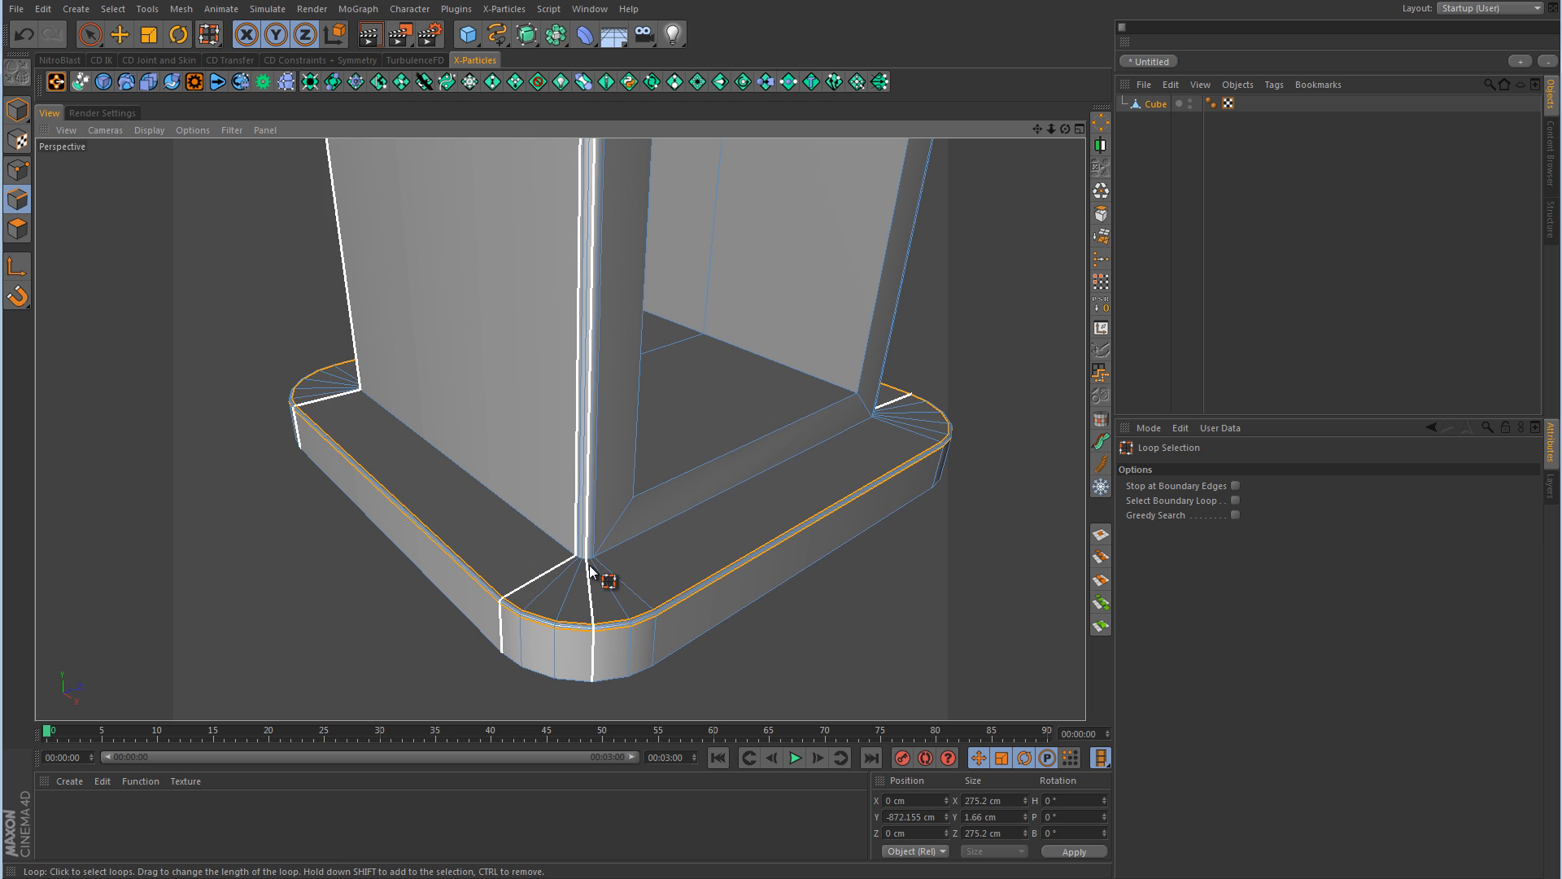
scroll(610, 627, "up", 5)
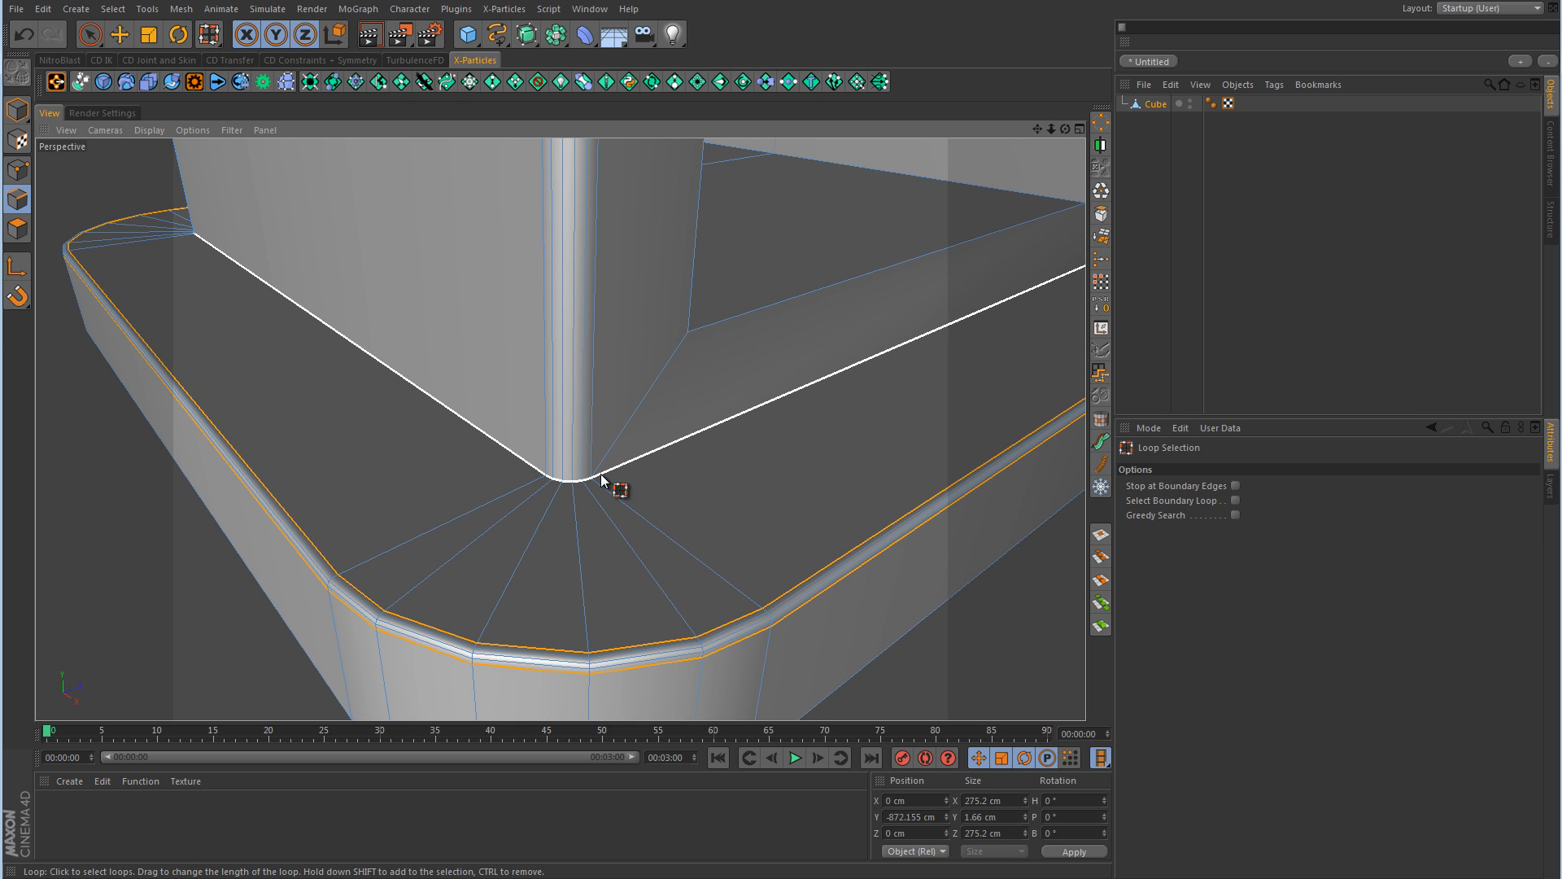
left_click(607, 480)
right_click(799, 472)
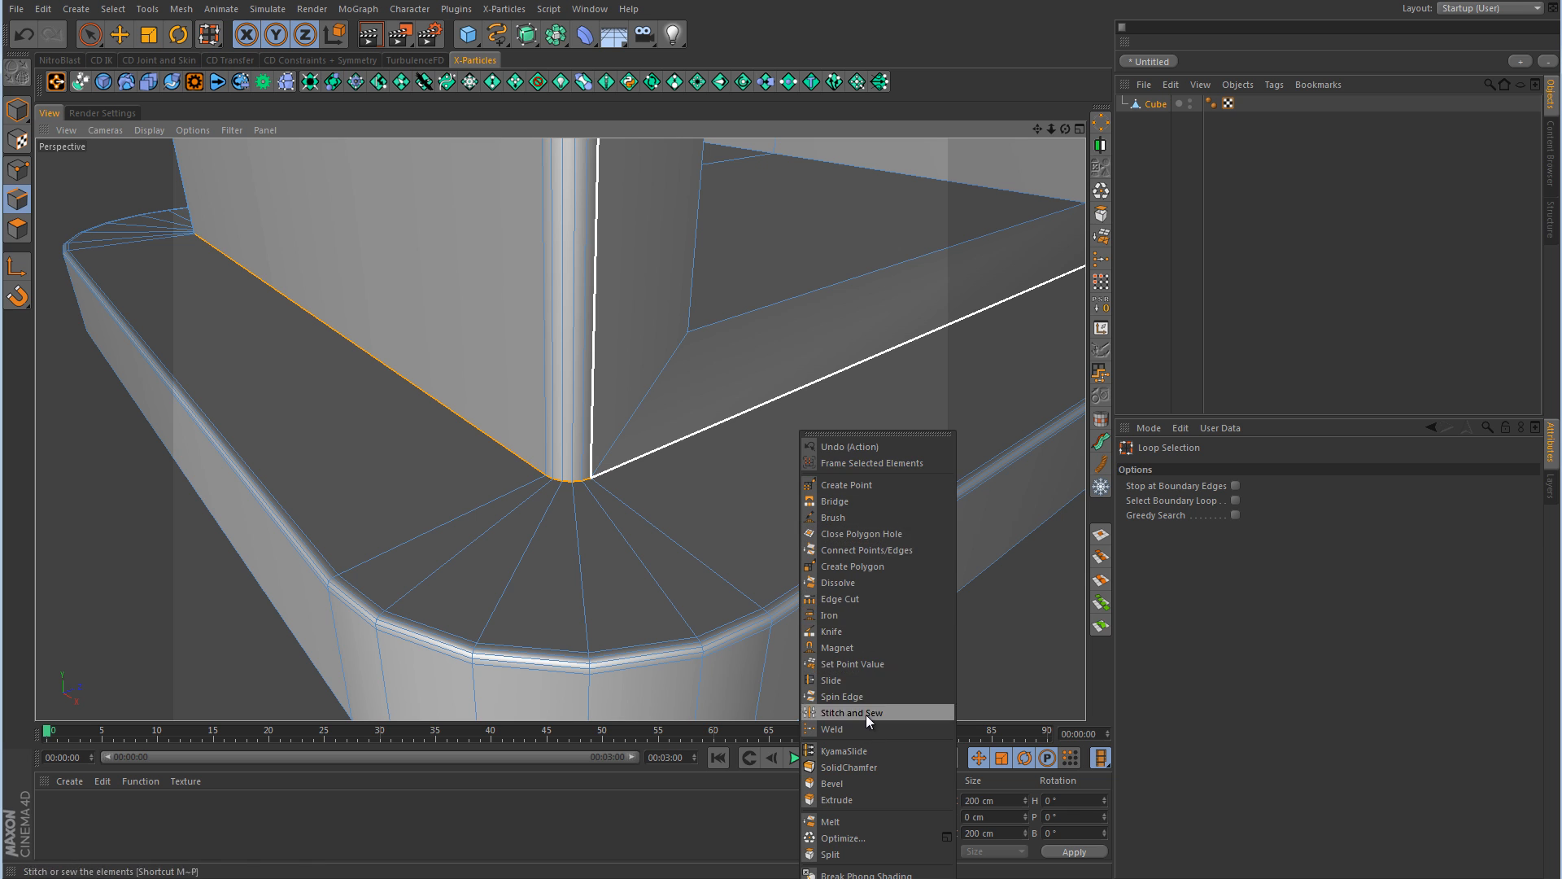
left_click(851, 767)
left_click_drag(751, 511, 758, 476)
left_click(1372, 311)
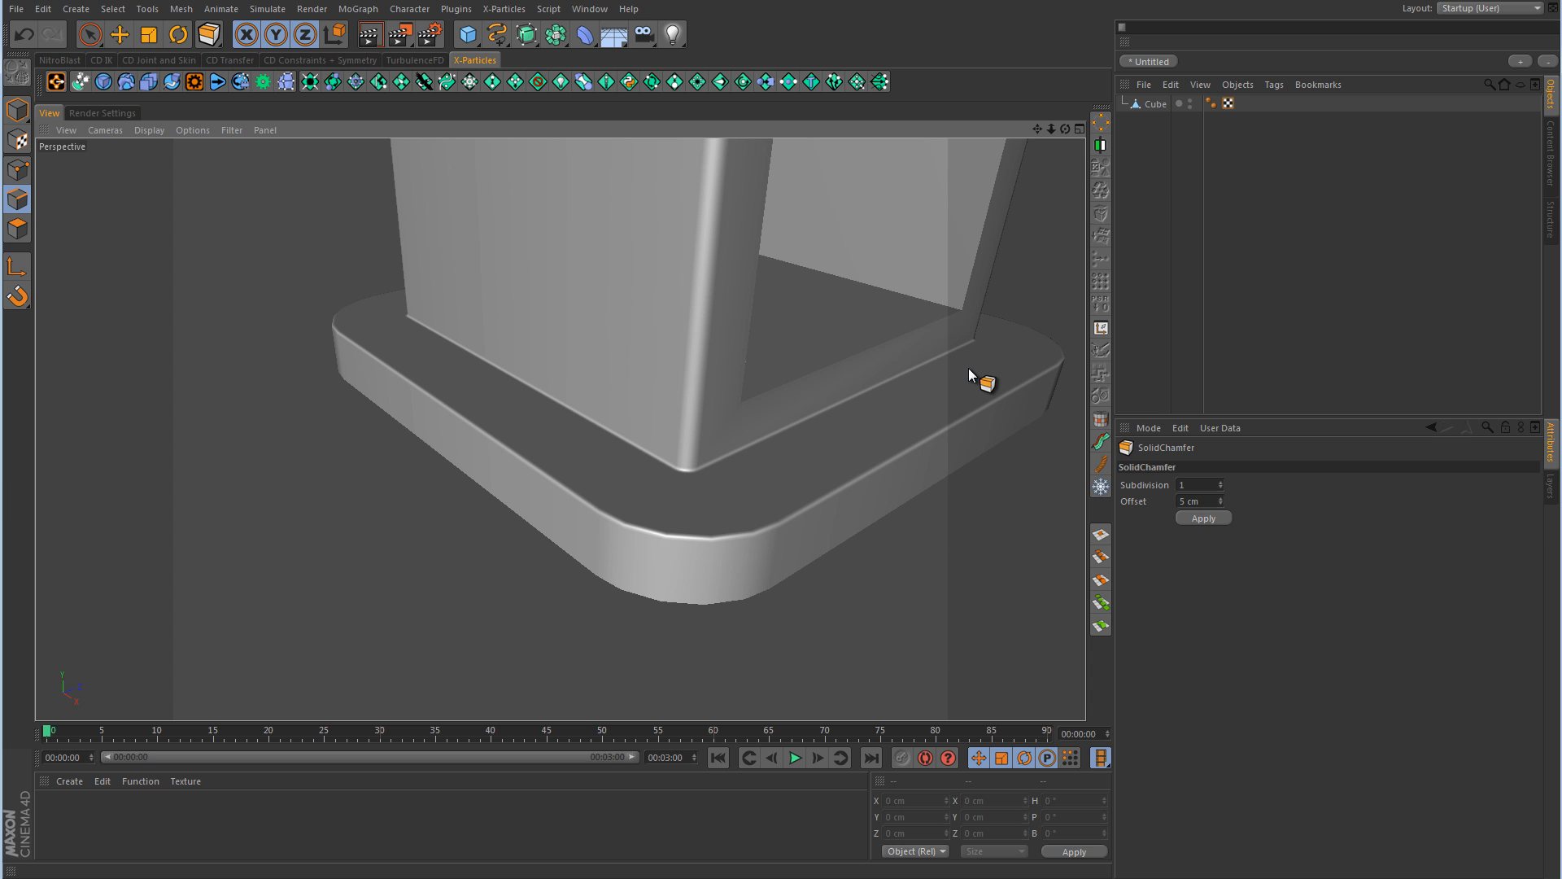
- Apply a narrow SolidChamfer to the outer edge loop of the opening in the column's lowest block
left_click(1155, 103)
scroll(831, 411, "down", 6)
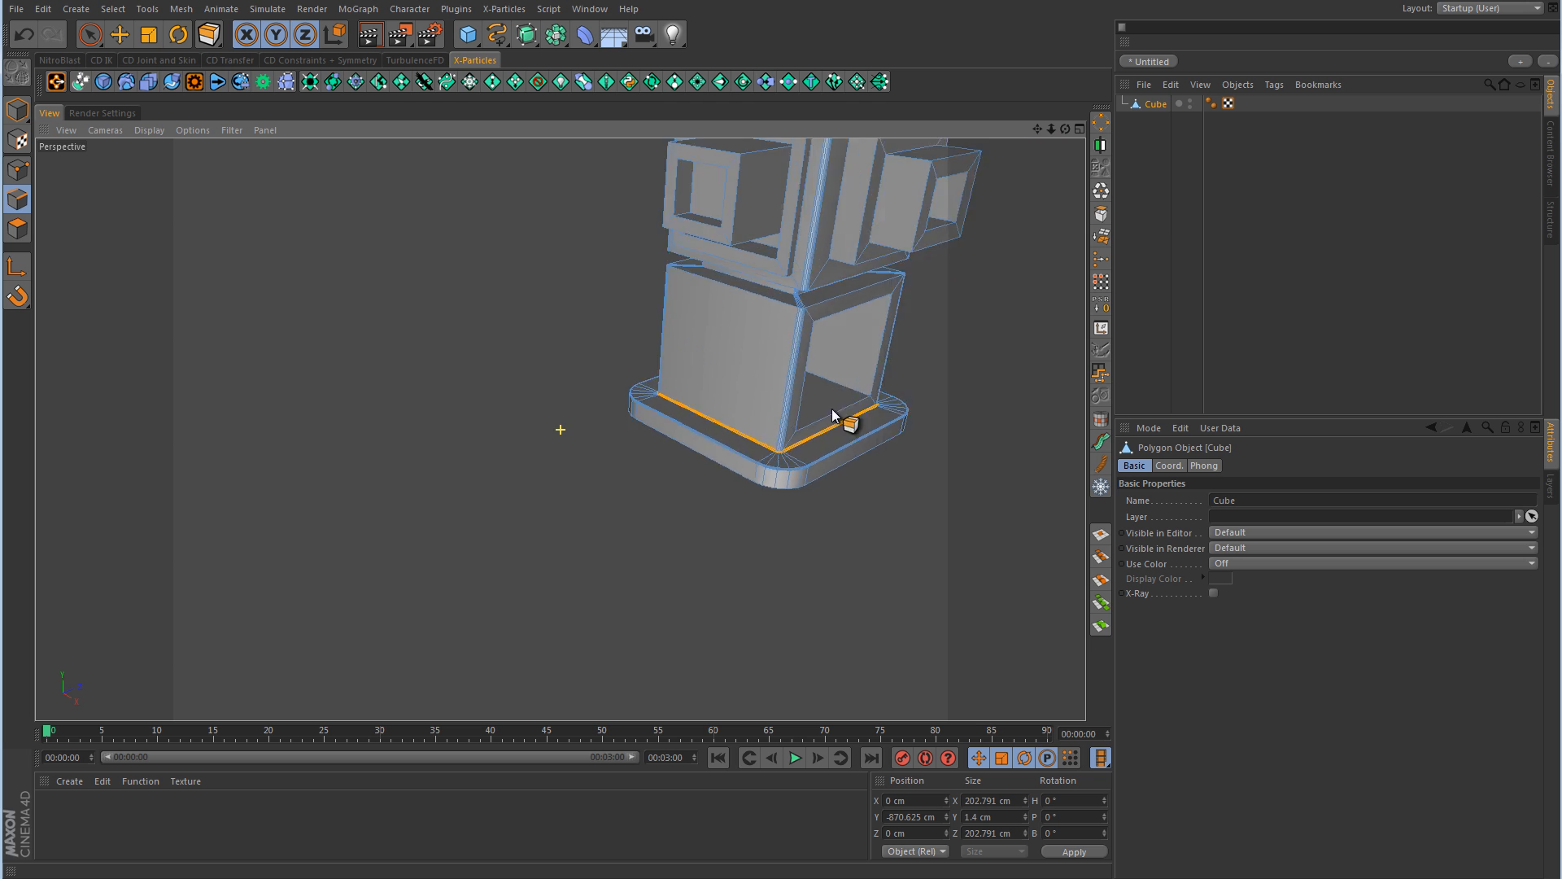
middle_click_drag(832, 408, 714, 436, "alt")
right_click_drag(699, 482, 685, 398, "alt")
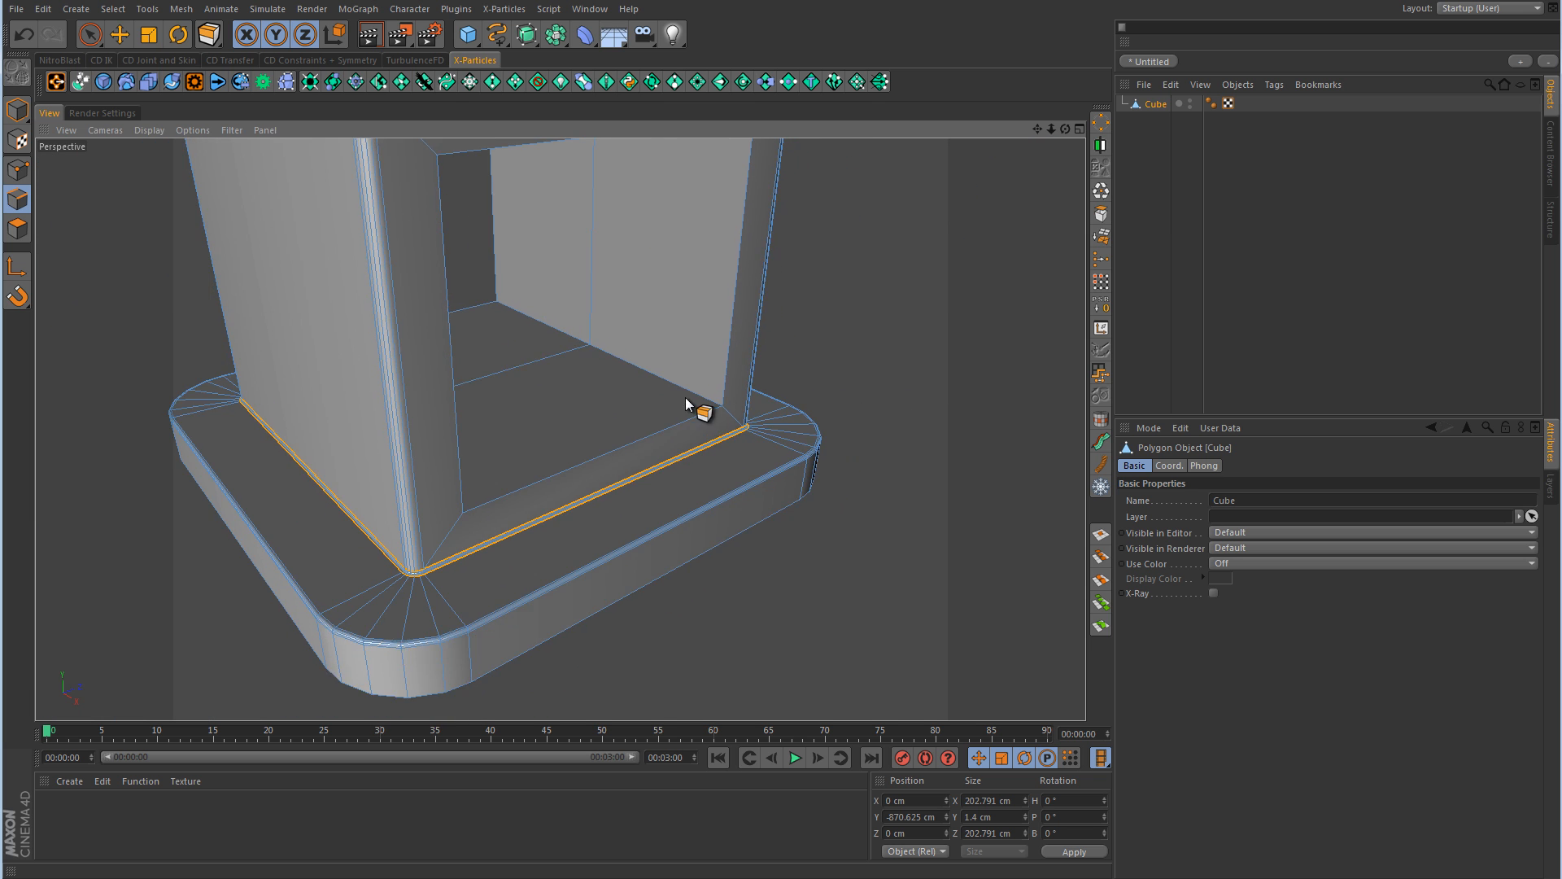
middle_click_drag(685, 398, 710, 449, "alt")
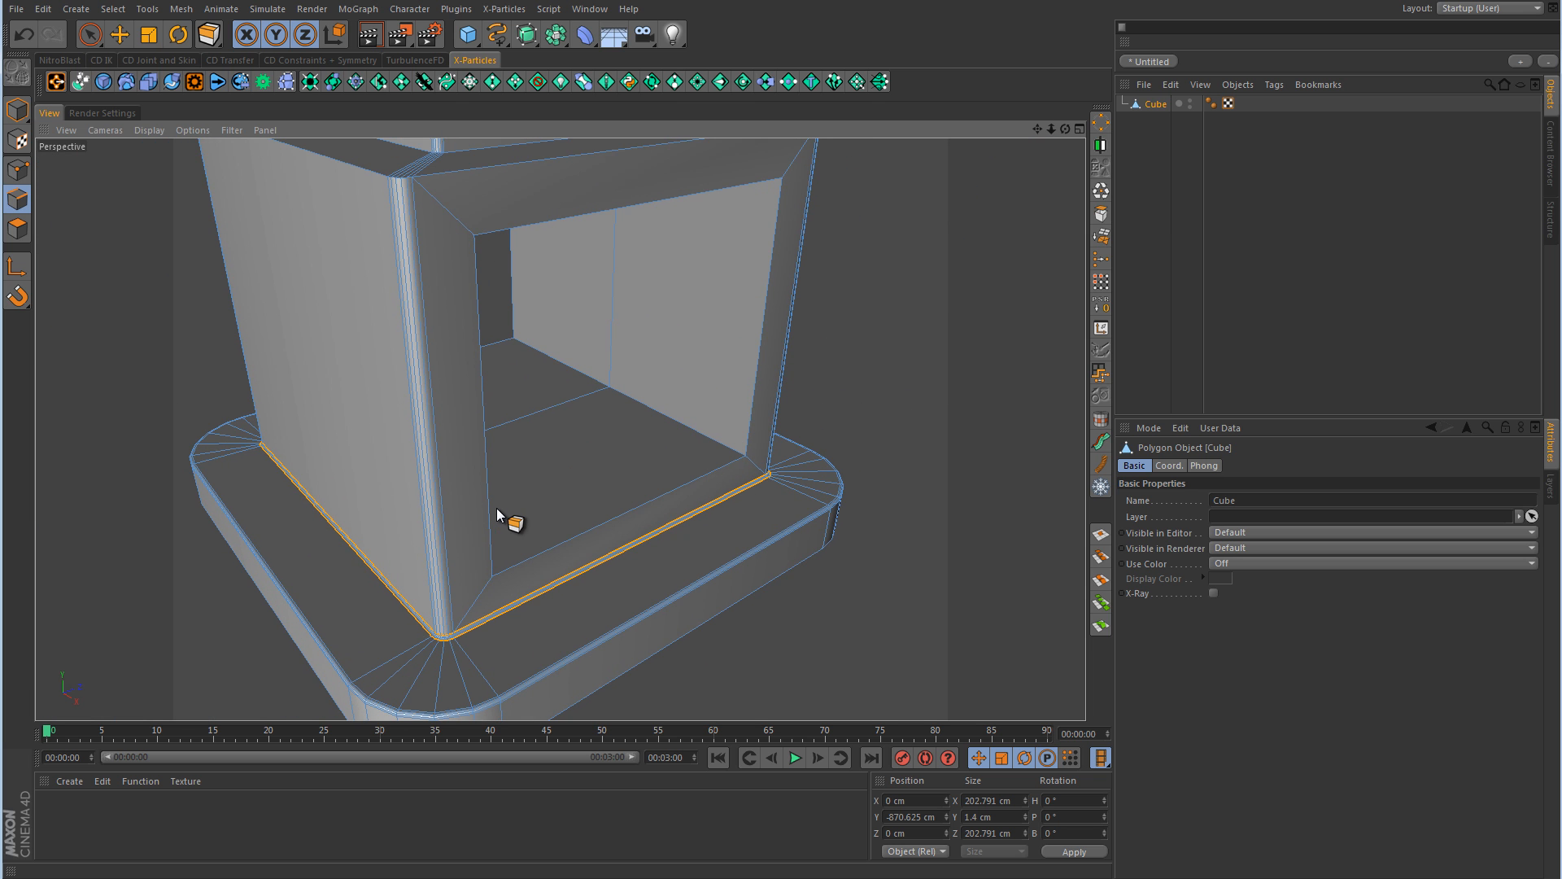
key("u")
key("l")
left_click(526, 557)
right_click(885, 366)
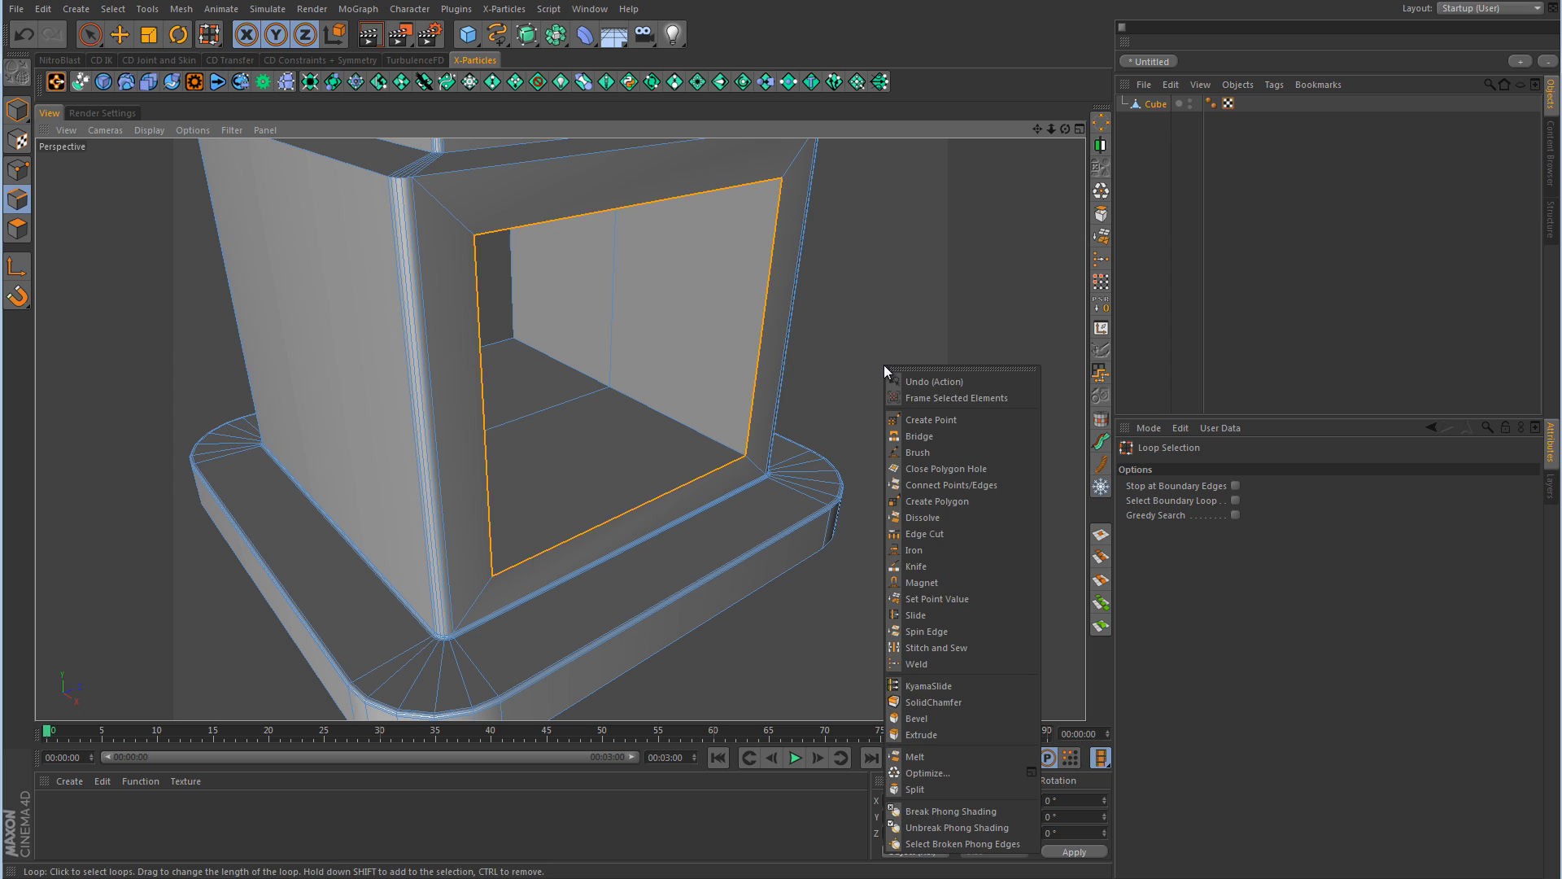
left_click(910, 701)
left_click_drag(798, 453, 784, 453)
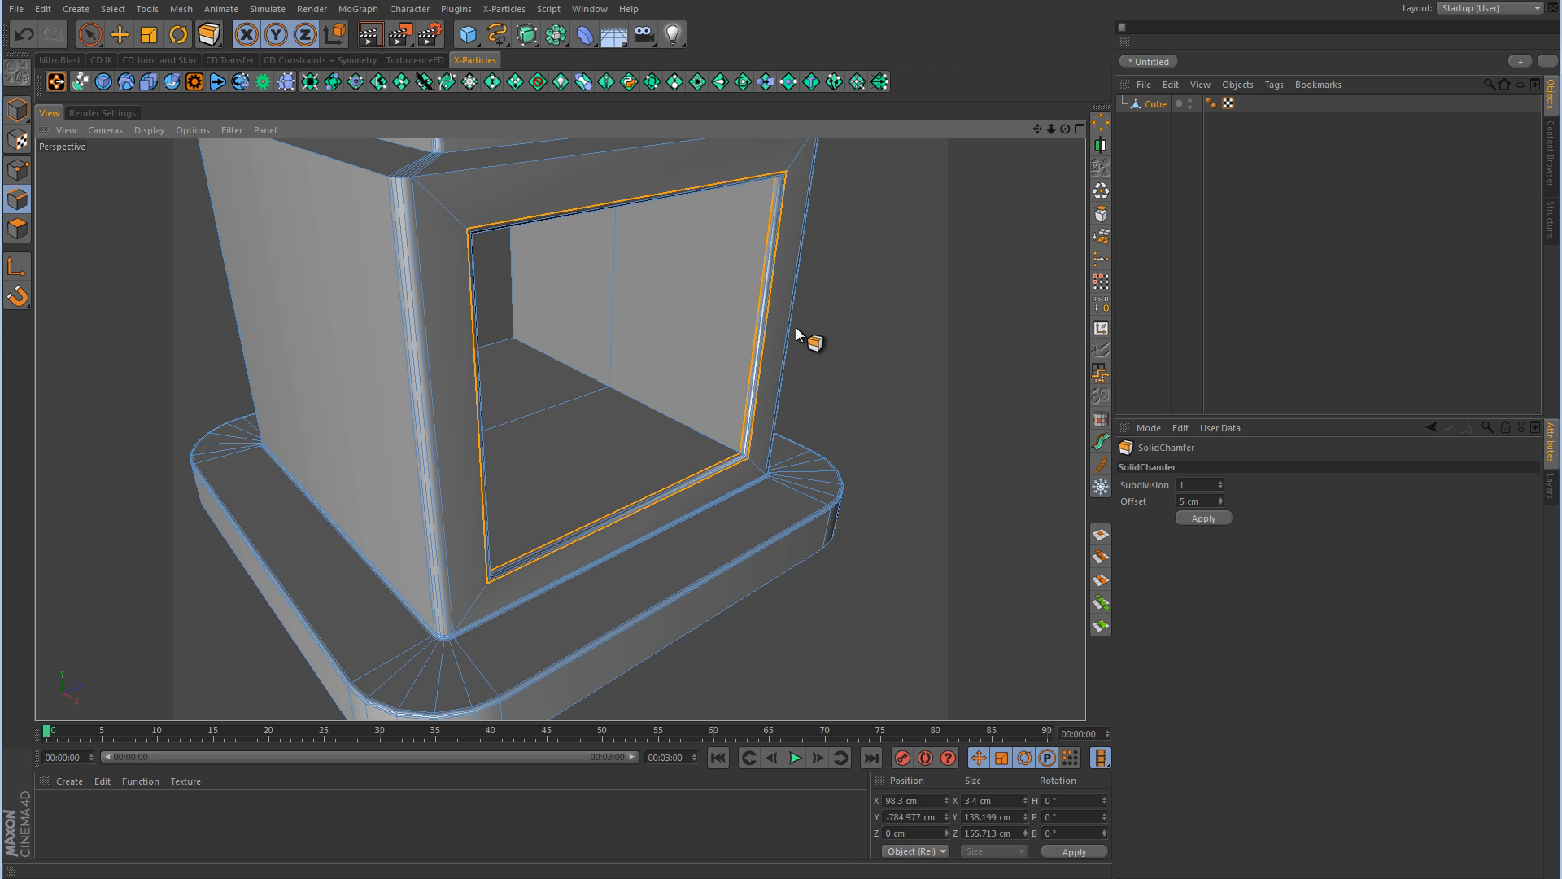
- Select the lowest block's upper edge loop and the facing lower edge loop of the block above it
middle_click_drag(557, 321, 658, 485, "alt")
key("u")
key("l")
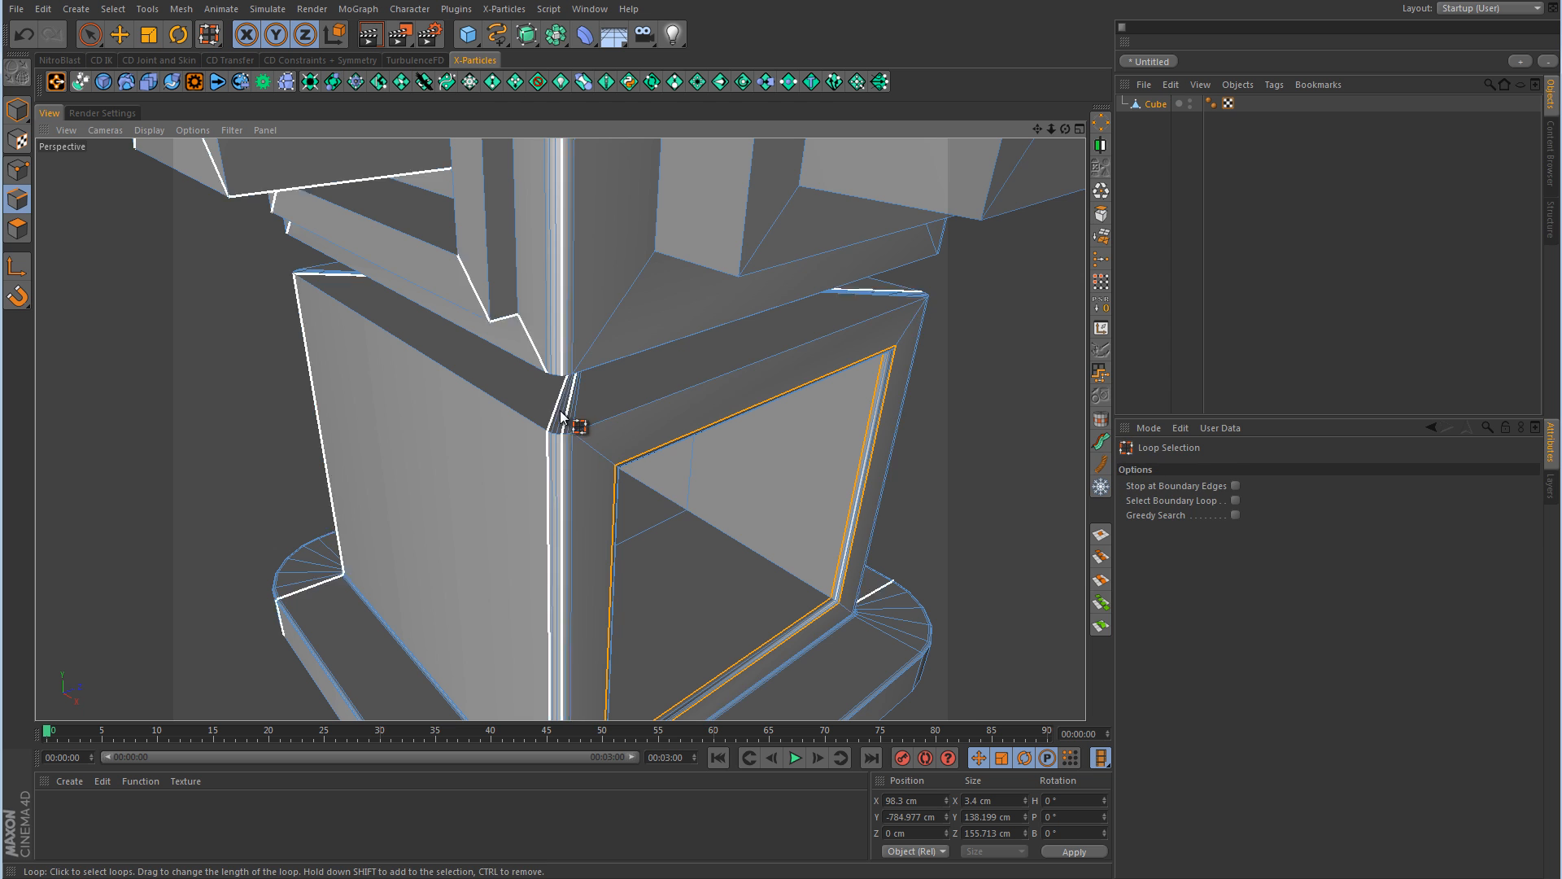
left_click(612, 426)
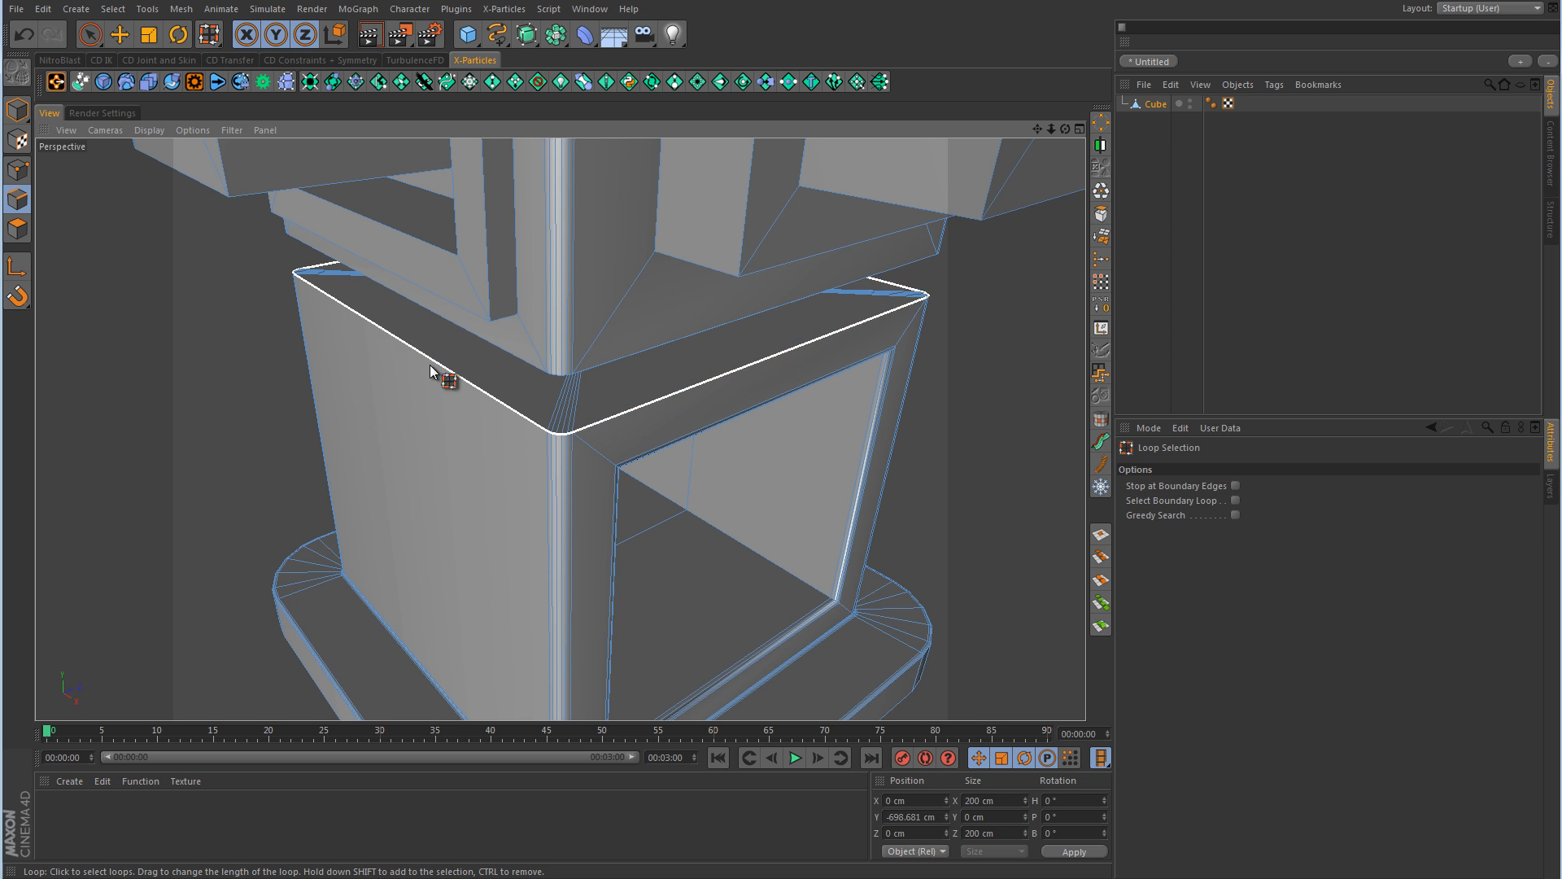
left_click_drag(776, 424, 798, 352, "alt")
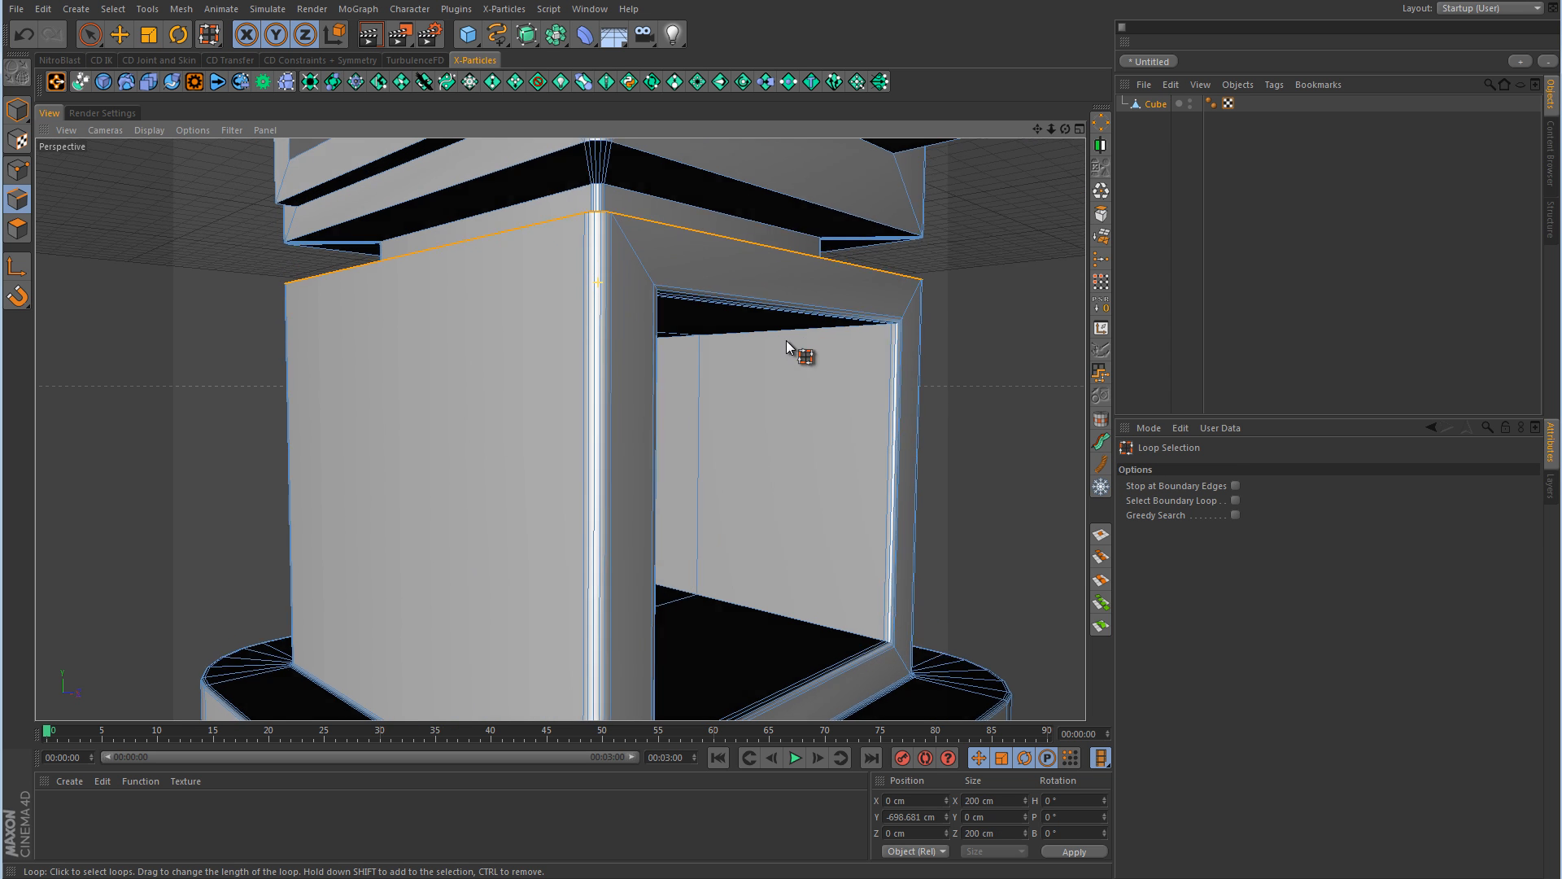
left_click(805, 198, "shift")
left_click_drag(853, 262, 861, 380, "alt")
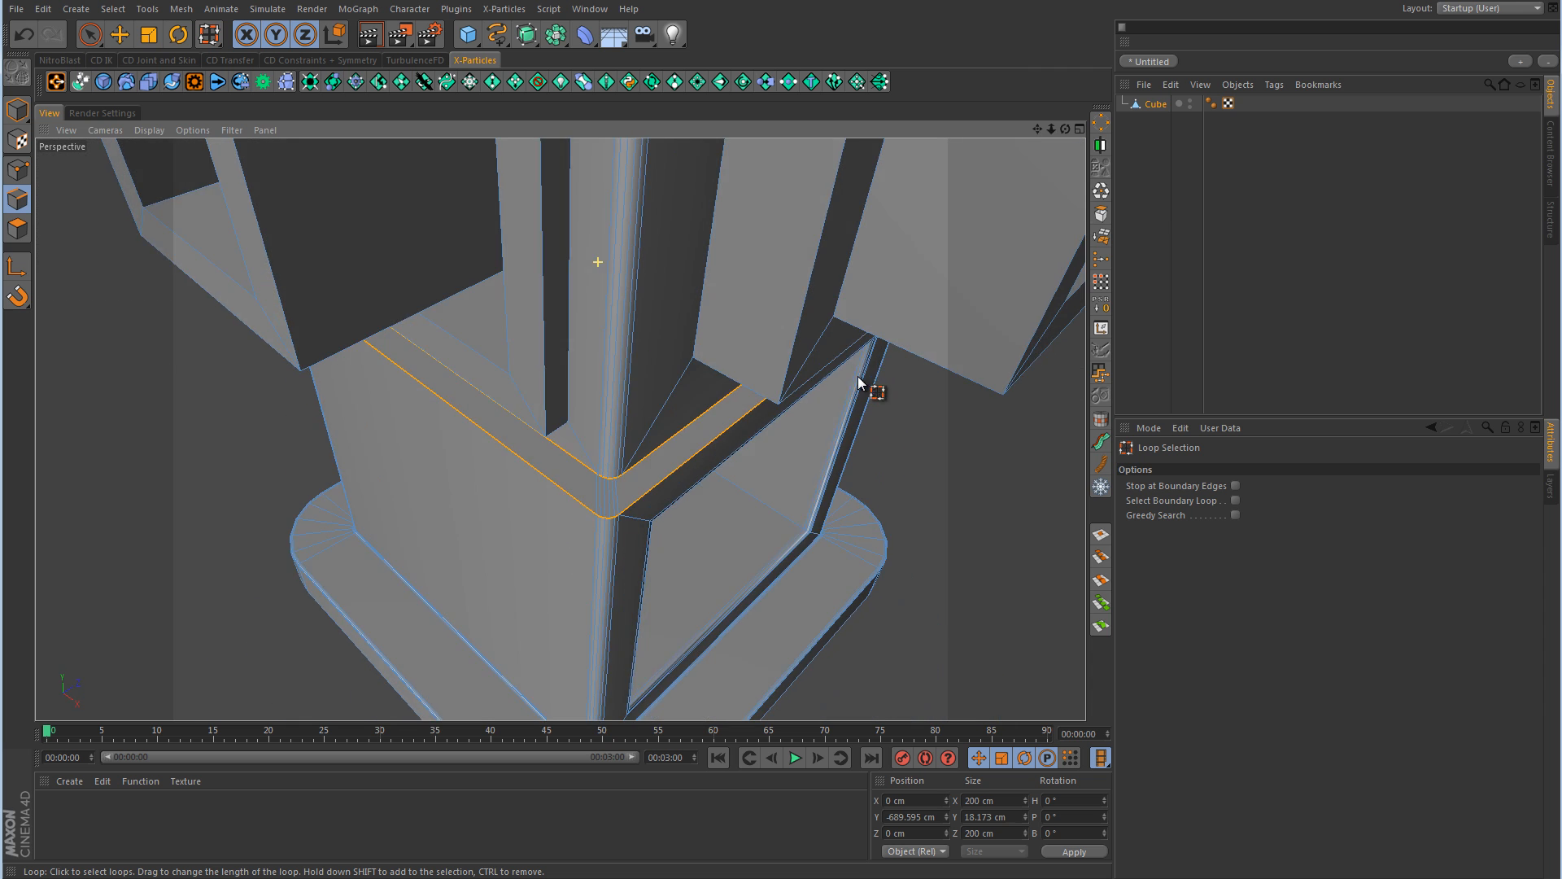
- Add the facing edge loops at the gap above the block with protruding boxes to the selection
right_click_drag(860, 380, 746, 377, "alt")
left_click_drag(746, 377, 757, 433, "alt")
middle_click_drag(757, 434, 696, 488, "alt")
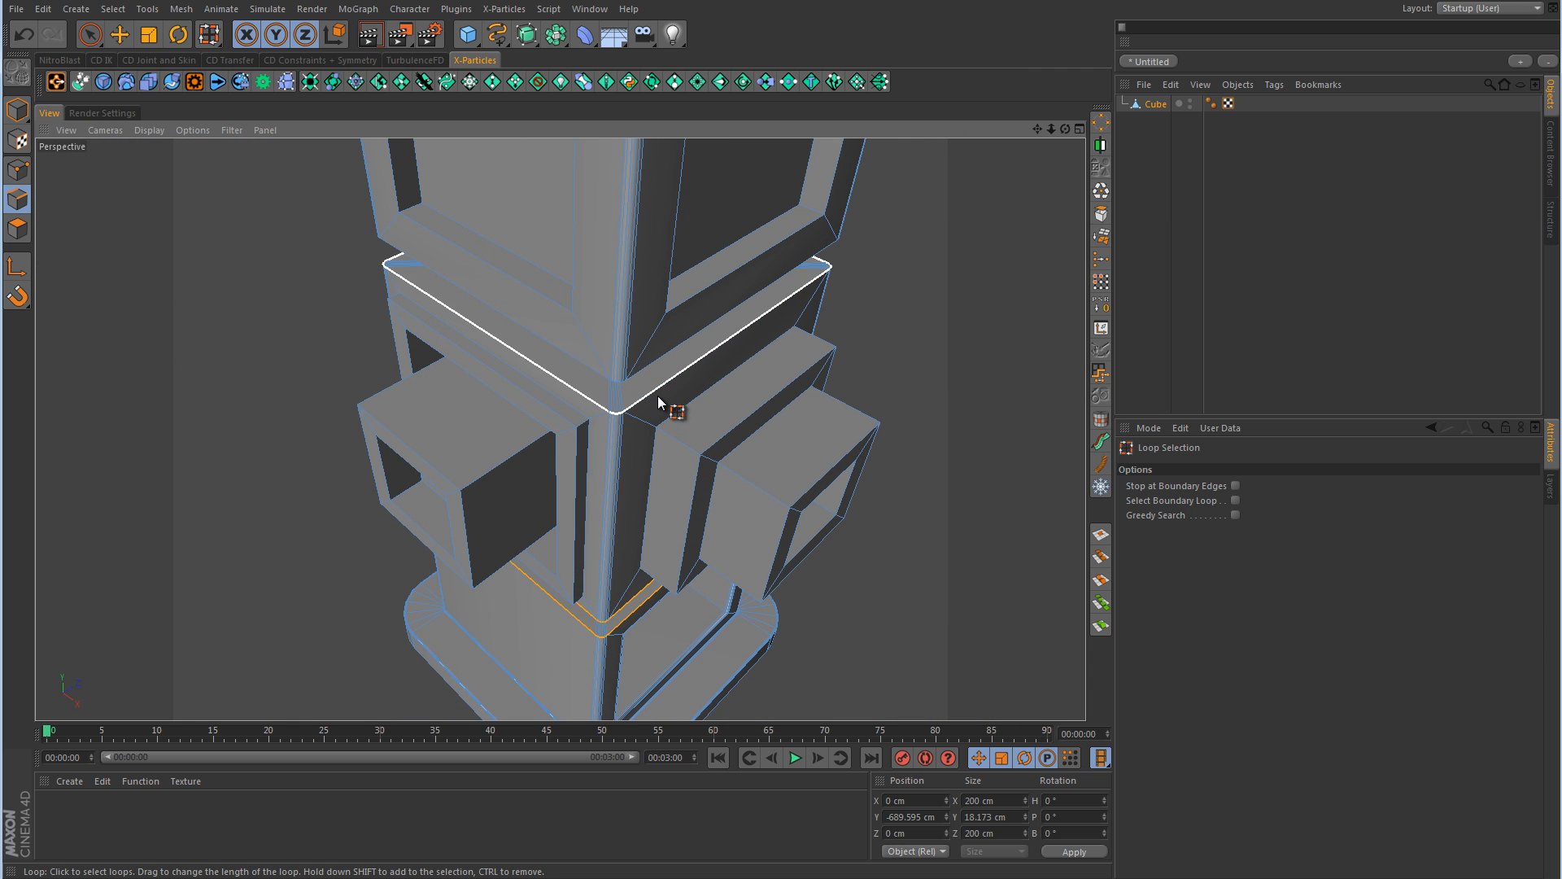
left_click(657, 394, "shift")
left_click(661, 358, "shift")
- Add the facing edge loops at the gaps between the column's higher blocks to the selection
right_click_drag(790, 309, 728, 334, "alt")
left_click_drag(728, 333, 684, 464, "alt")
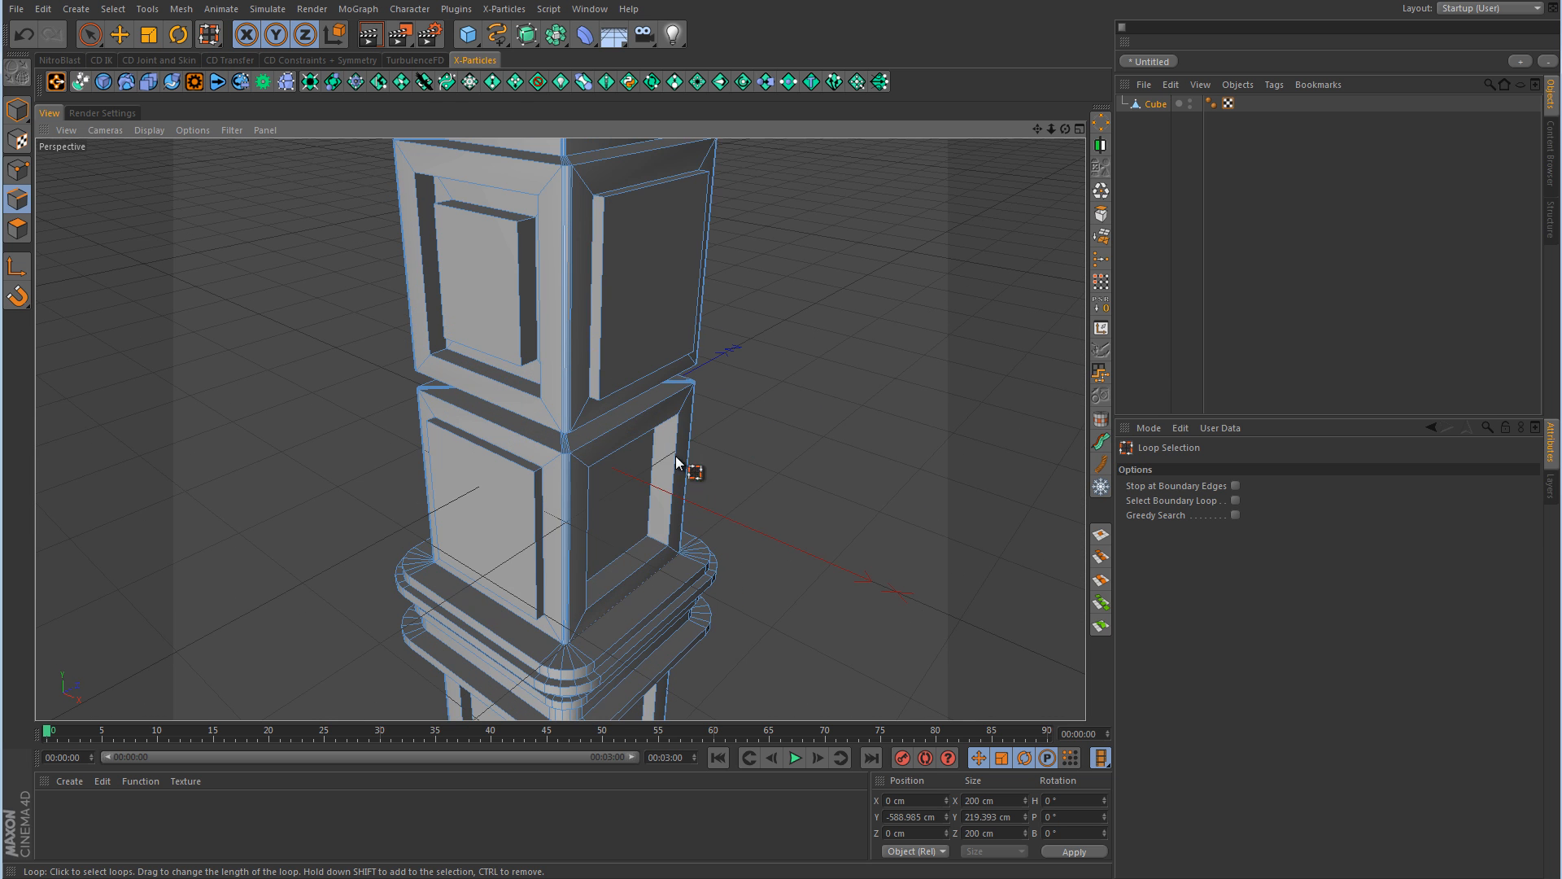
left_click(603, 448)
left_click_drag(784, 295, 627, 464, "alt")
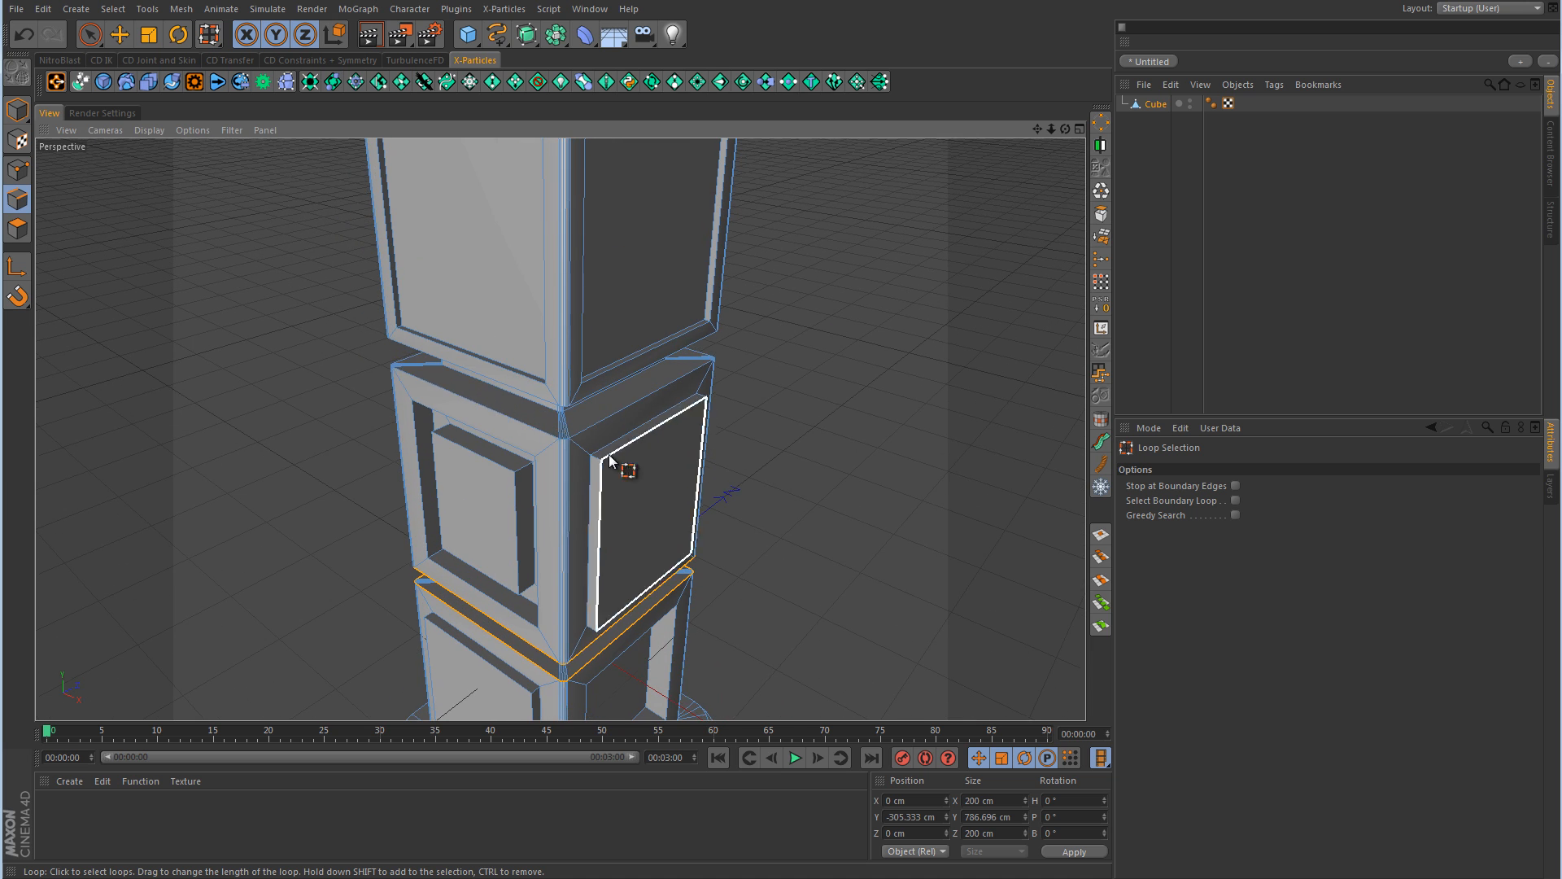
left_click_drag(587, 407, 691, 405, "alt")
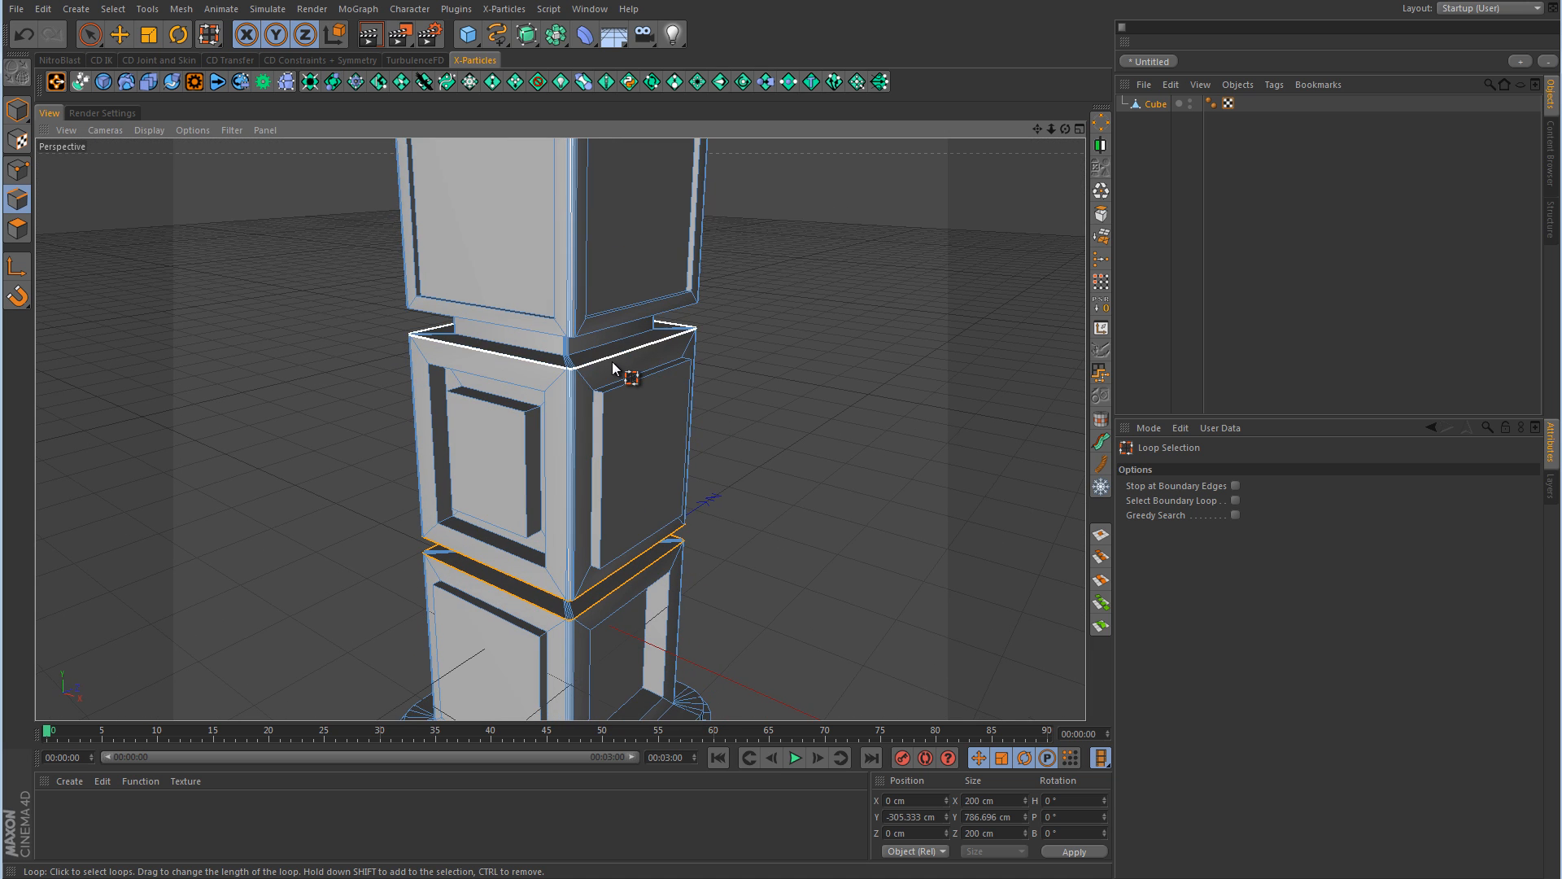
left_click(611, 358, "shift")
left_click(601, 332, "shift")
- Apply a narrow SolidChamfer with 1 subdivision to the selected block loops, check the shaded result and reselect the cube
left_click_drag(749, 310, 792, 150, "alt")
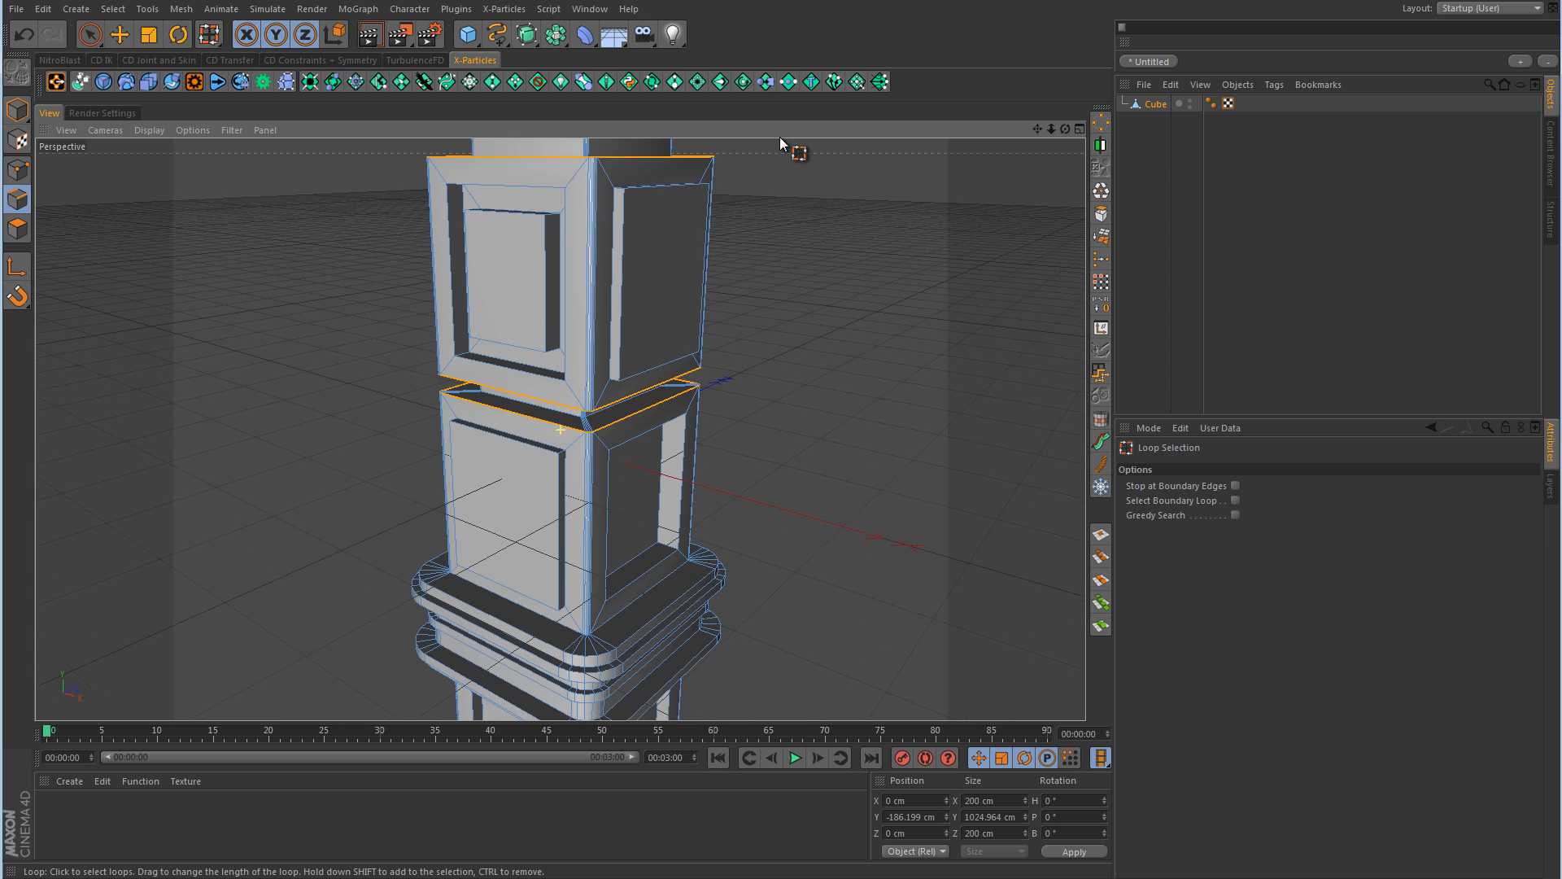
left_click_drag(823, 614, 803, 333, "alt")
middle_click_drag(746, 582, 736, 447, "alt")
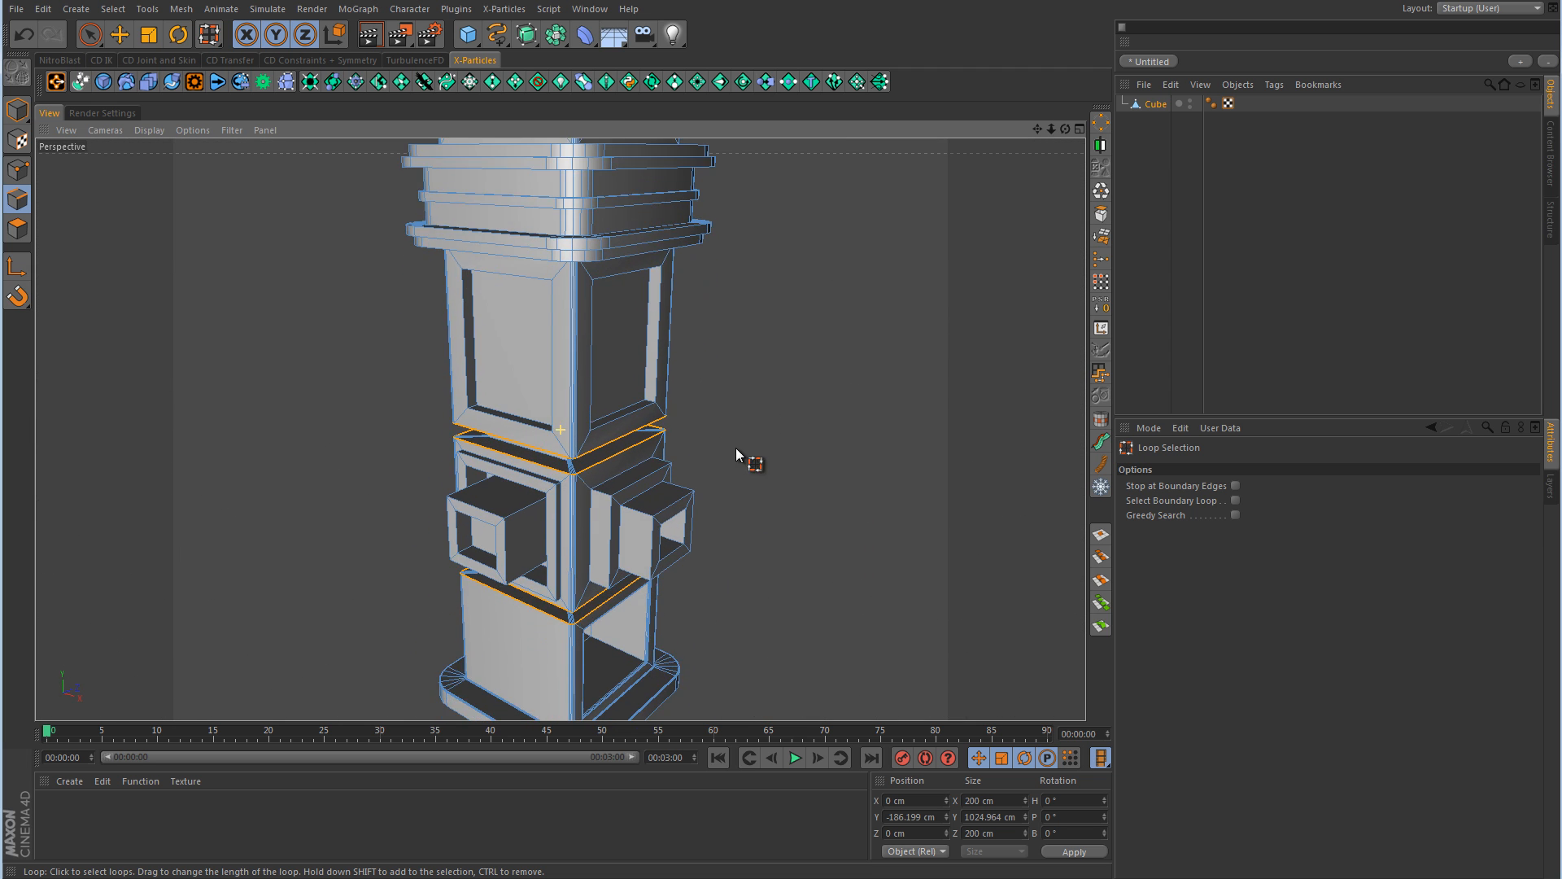
right_click_drag(736, 447, 829, 447, "alt")
right_click(786, 417)
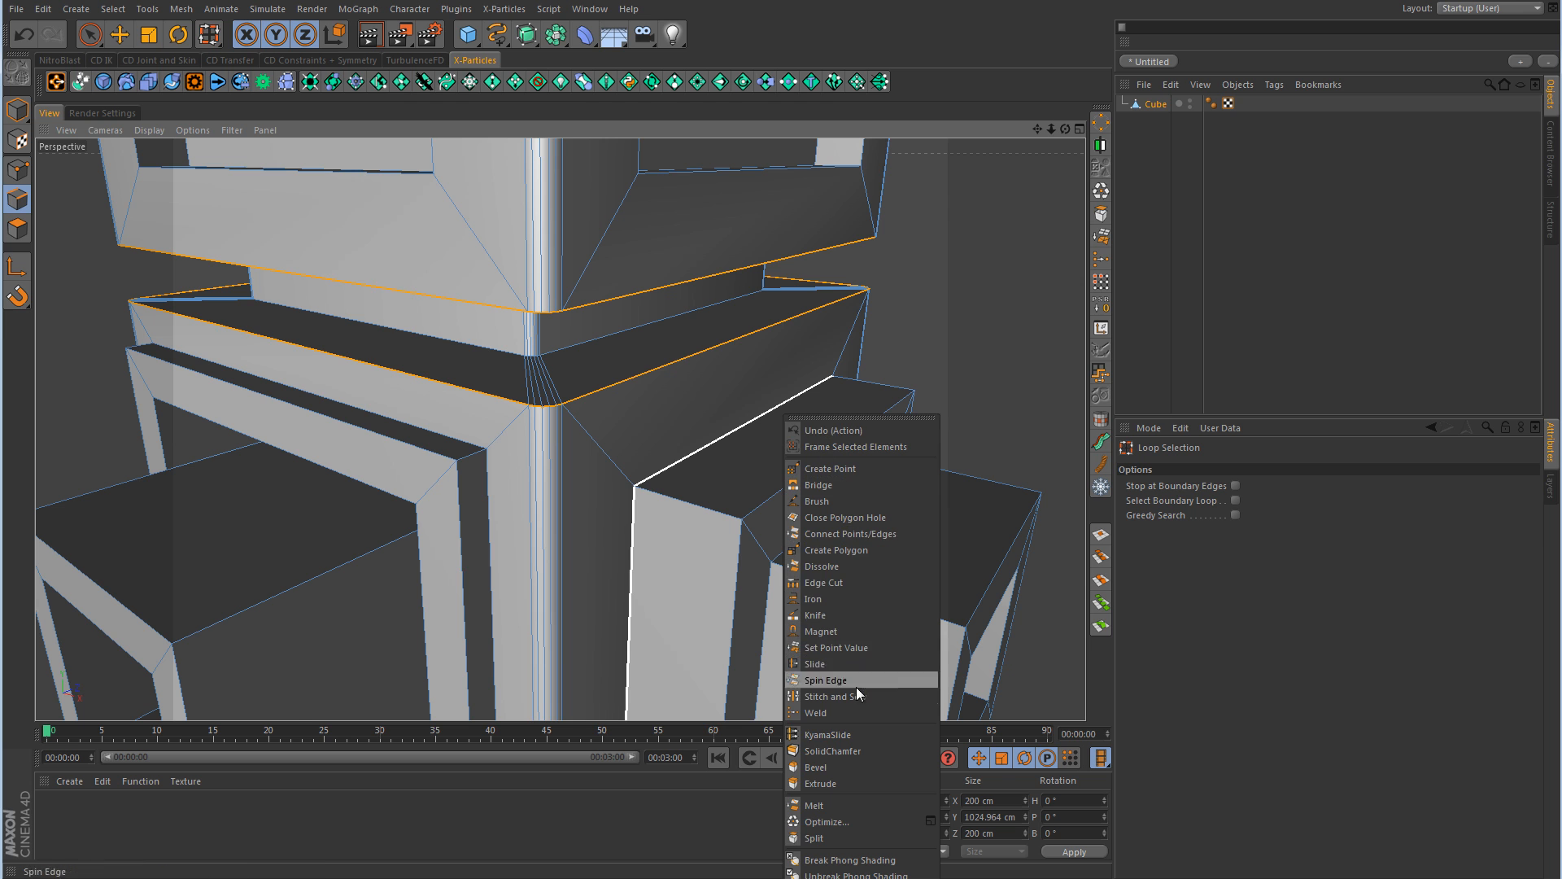
left_click(838, 750)
left_click(782, 447)
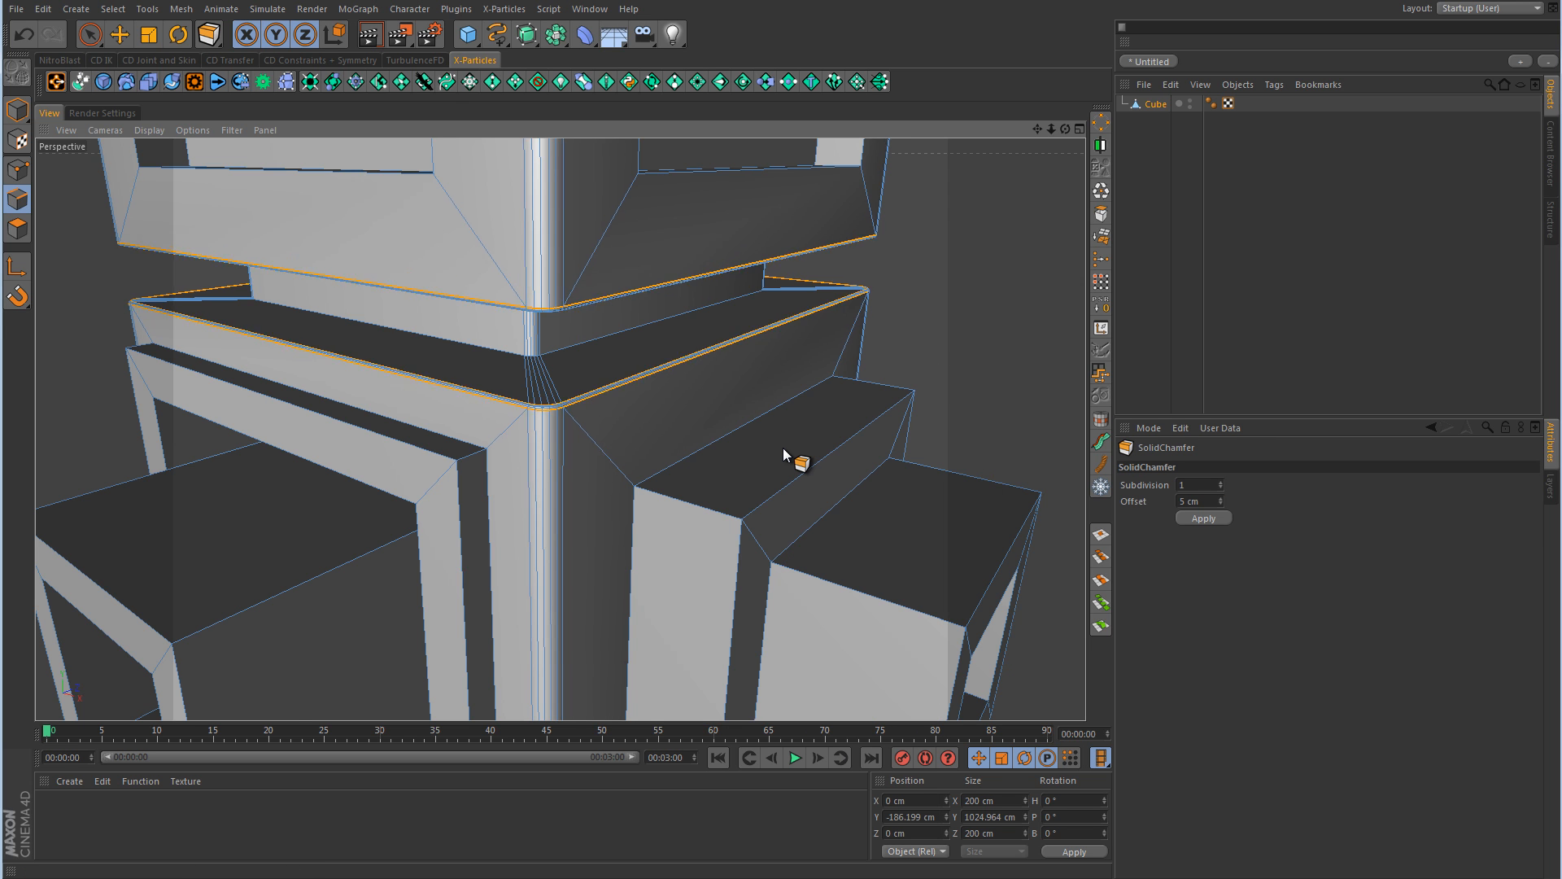
left_click(1352, 311)
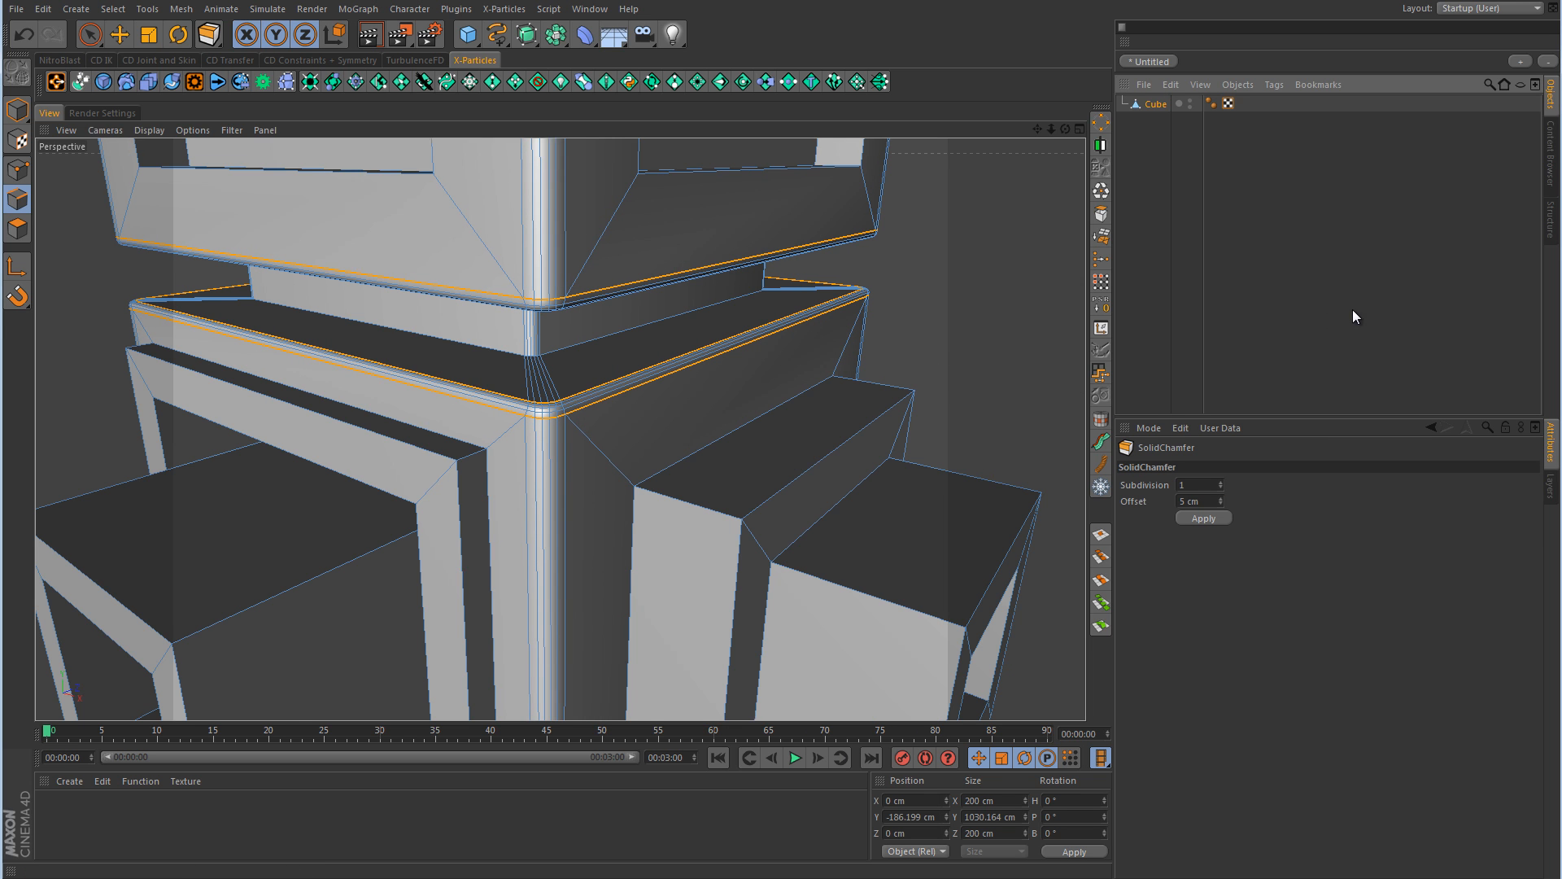
left_click_drag(892, 426, 675, 497, "alt")
right_click_drag(674, 497, 777, 492, "alt")
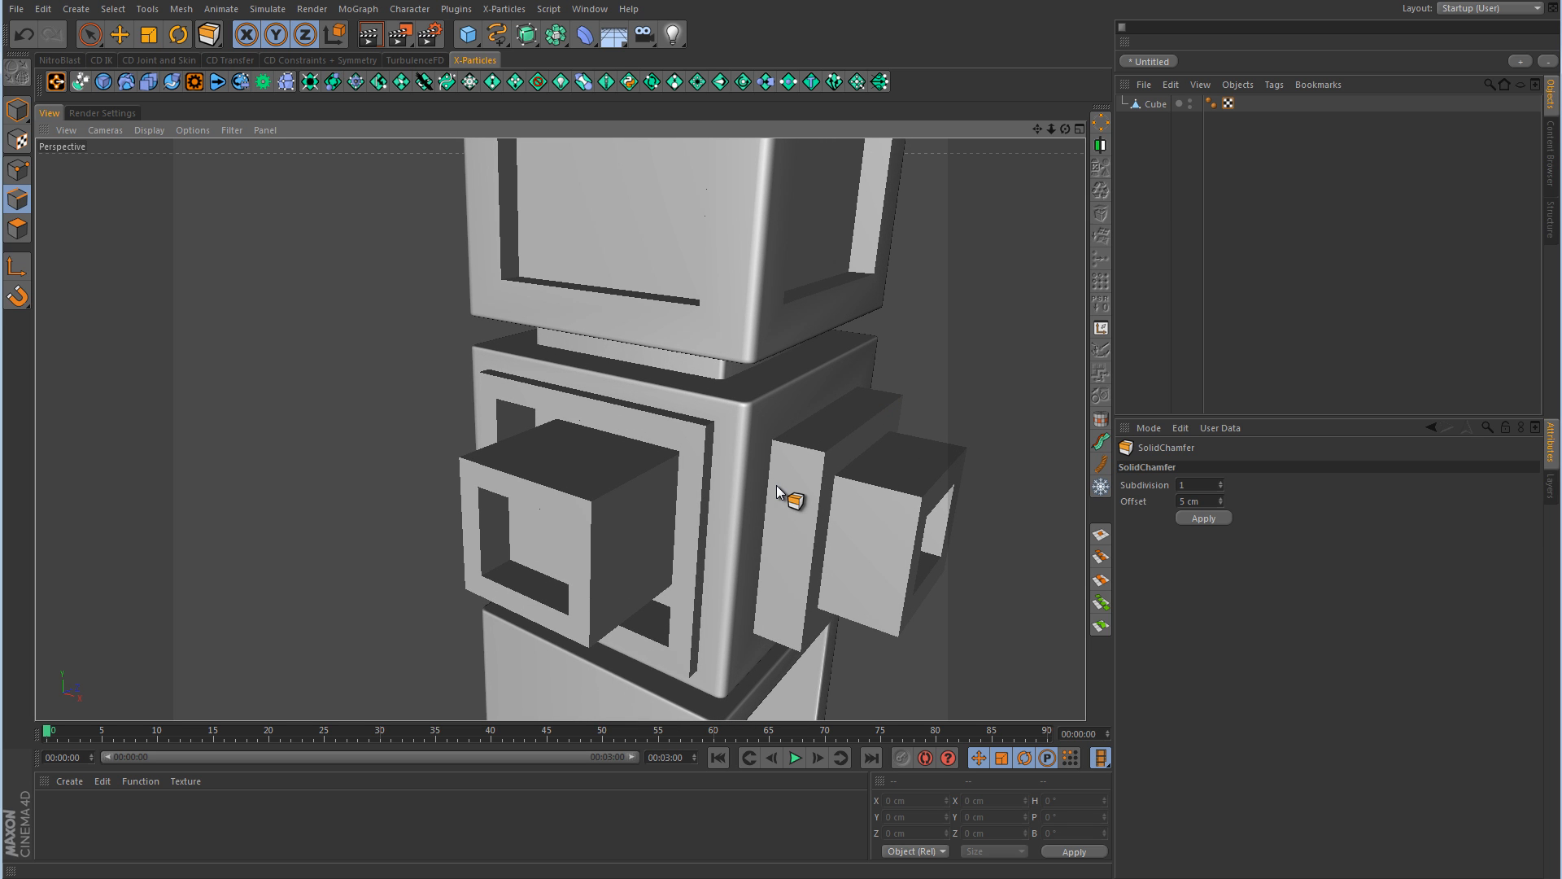
left_click_drag(791, 492, 781, 292, "alt")
left_click(621, 394)
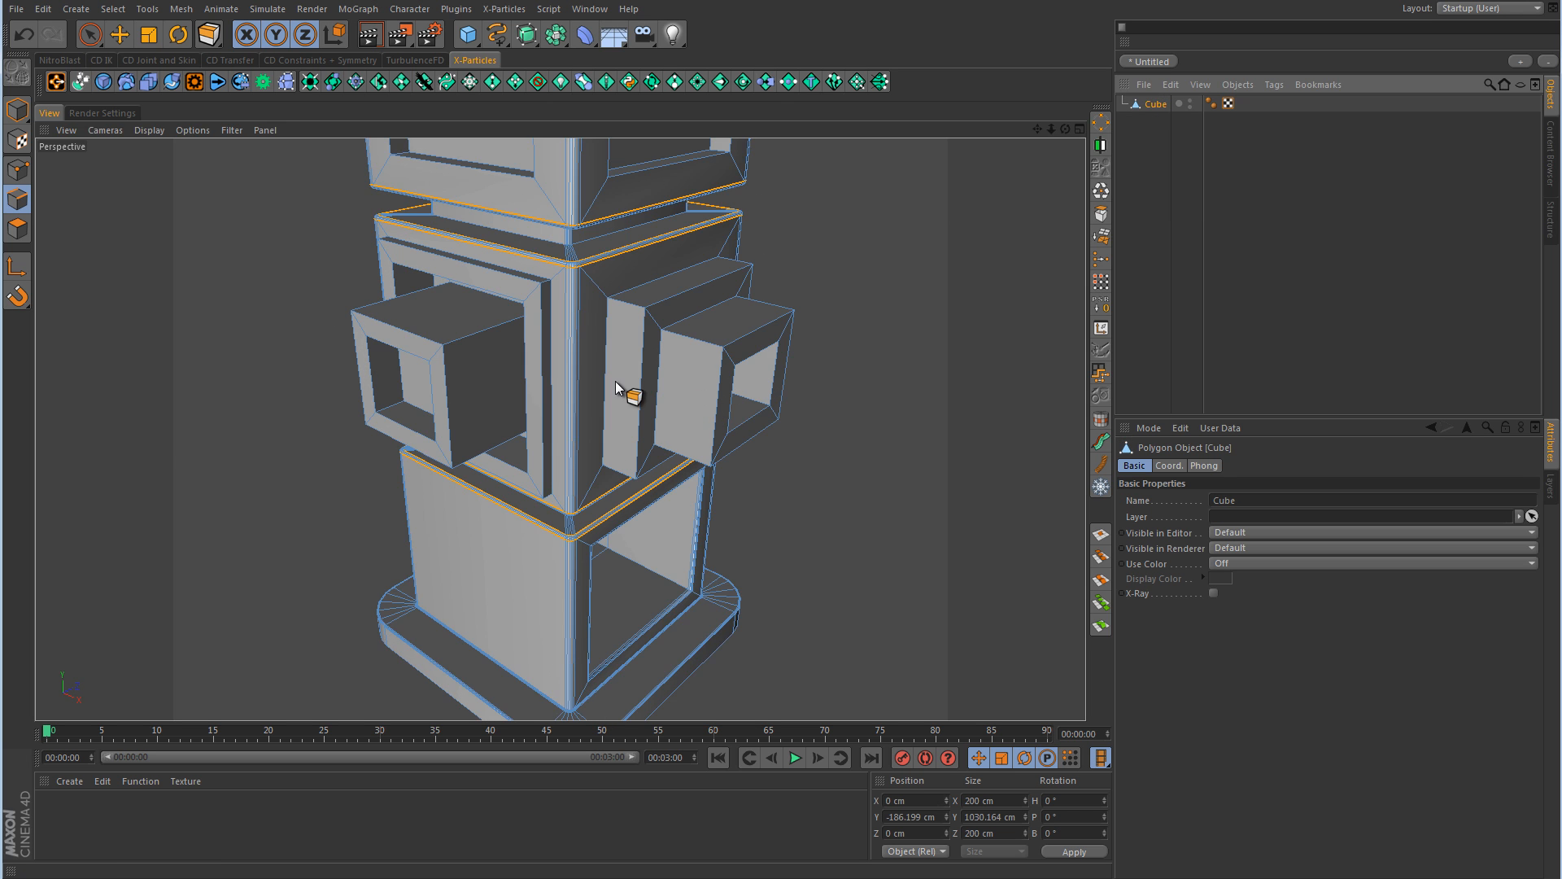
- Replace the edge selection with the front vertical edge and upper side edge of the box protruding from the second block
scroll(735, 341, "up", 6)
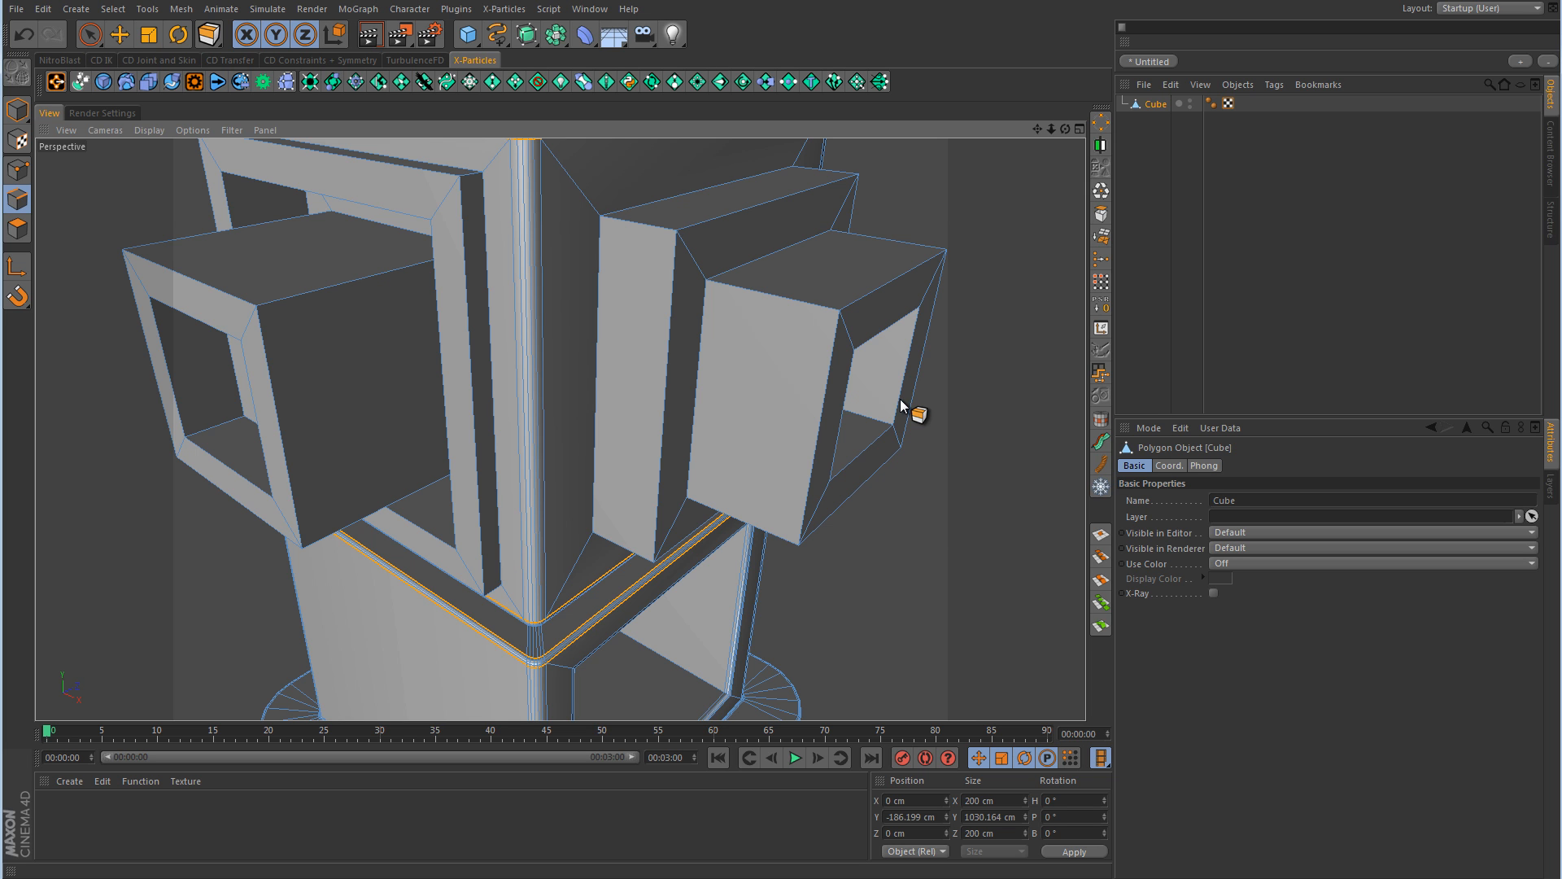
left_click(84, 38)
left_click(925, 474)
left_click_drag(926, 473, 727, 404, "alt")
right_click_drag(727, 403, 830, 291, "alt")
middle_click_drag(873, 462, 879, 485, "alt")
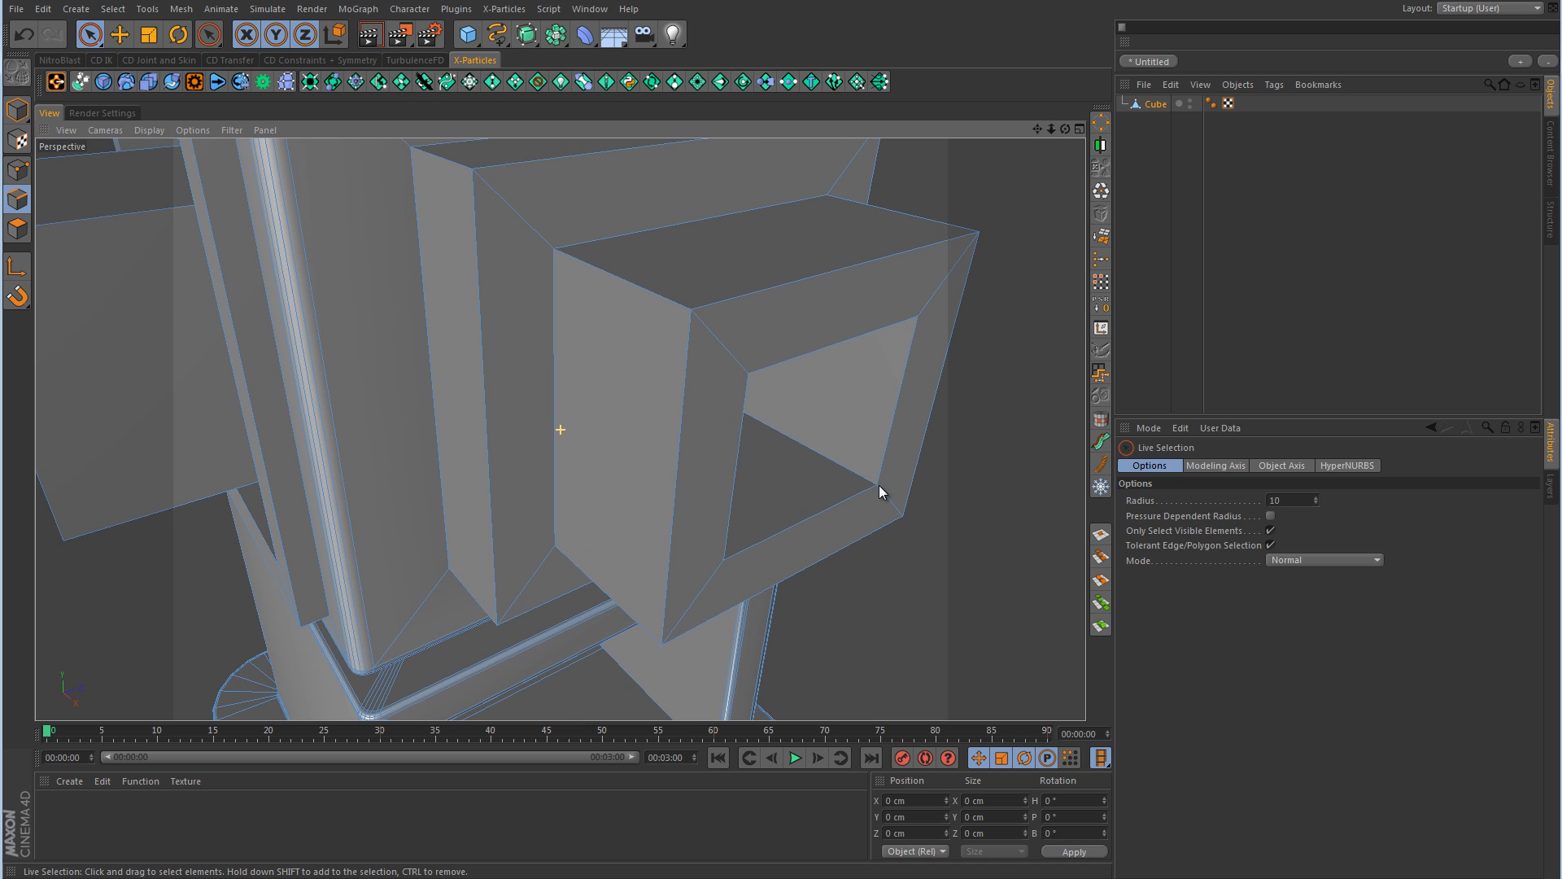
left_click(682, 342)
middle_click_drag(625, 267, 758, 413, "alt")
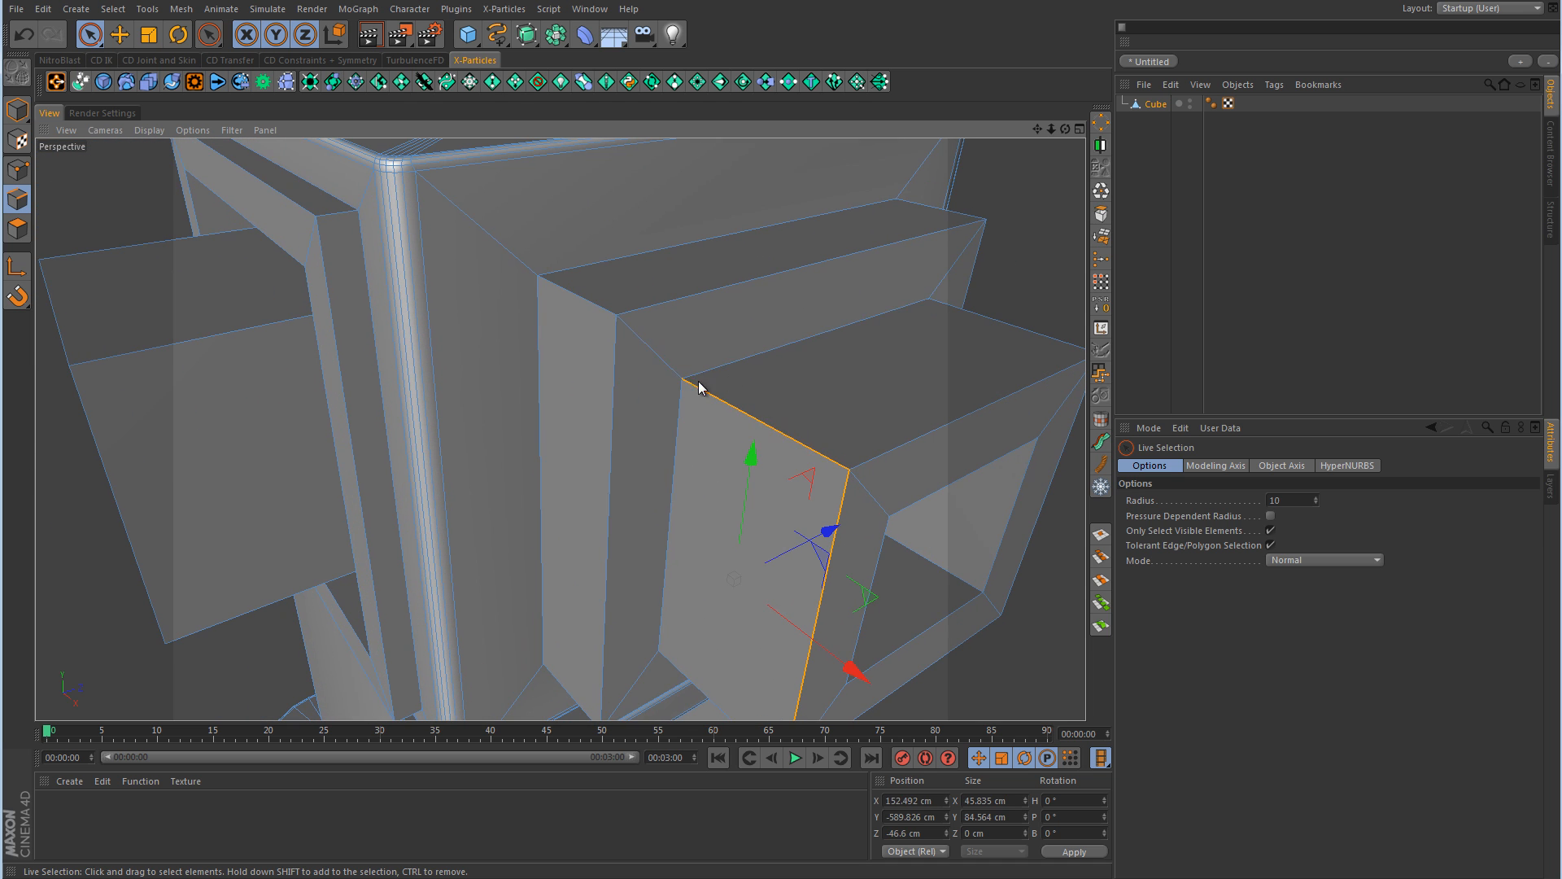
- Add the upper and near-side outline edges of the stepped plate behind the protruding box to the selection
left_click_drag(593, 298, 633, 363, "shift")
left_click(638, 296, "shift")
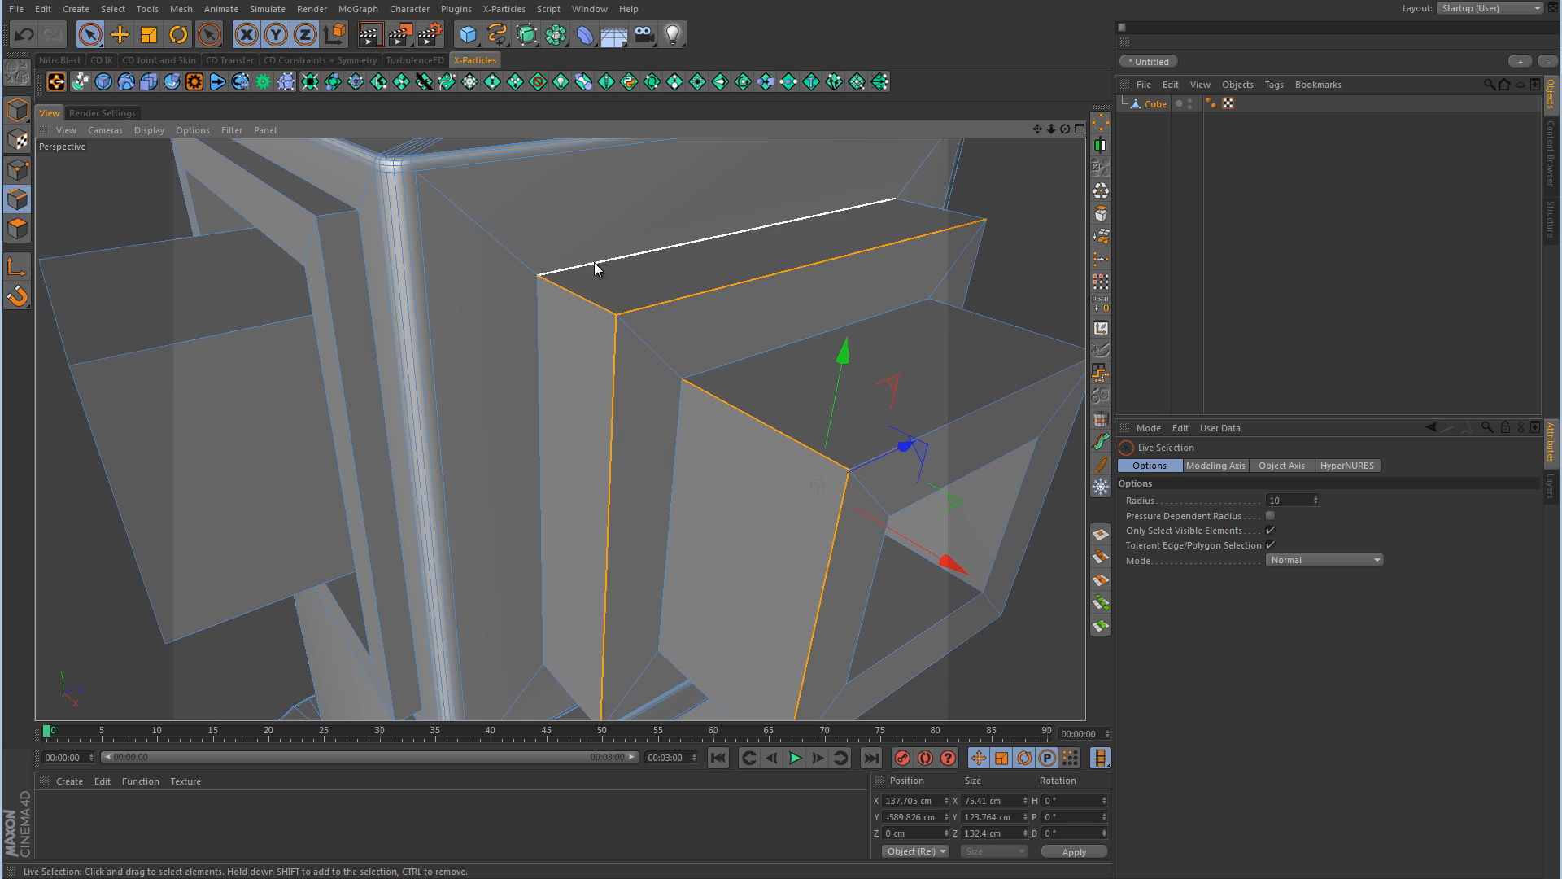
left_click(594, 262, "shift")
left_click(519, 322, "shift")
- Add the protruding box's remaining top, near-side and front outline edges to the selection
middle_click_drag(798, 378, 680, 285, "alt")
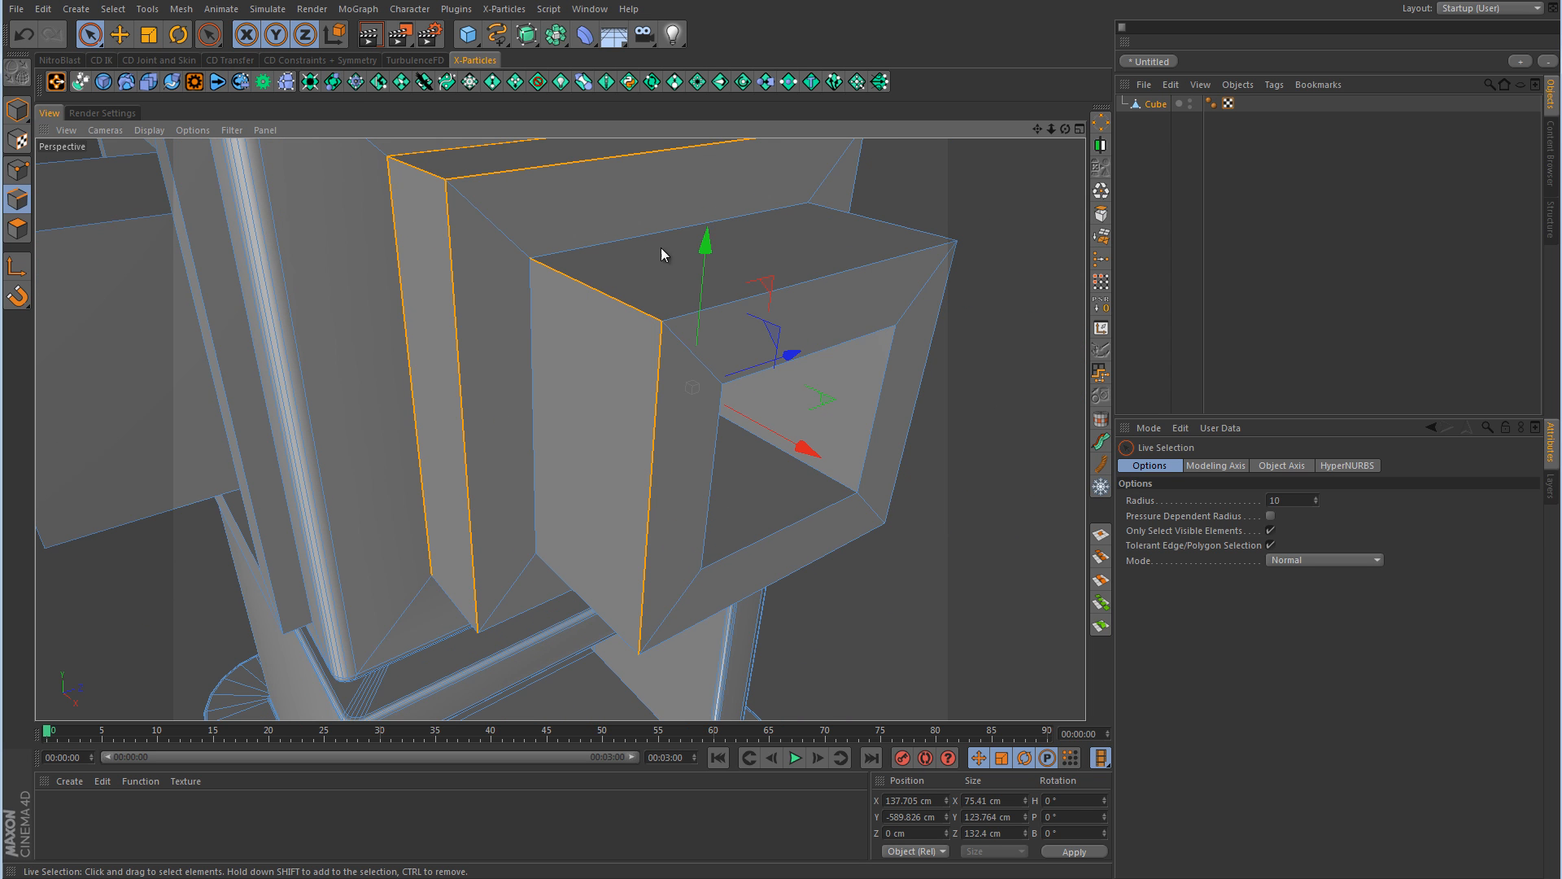
left_click(602, 254, "shift")
left_click(533, 362, "shift")
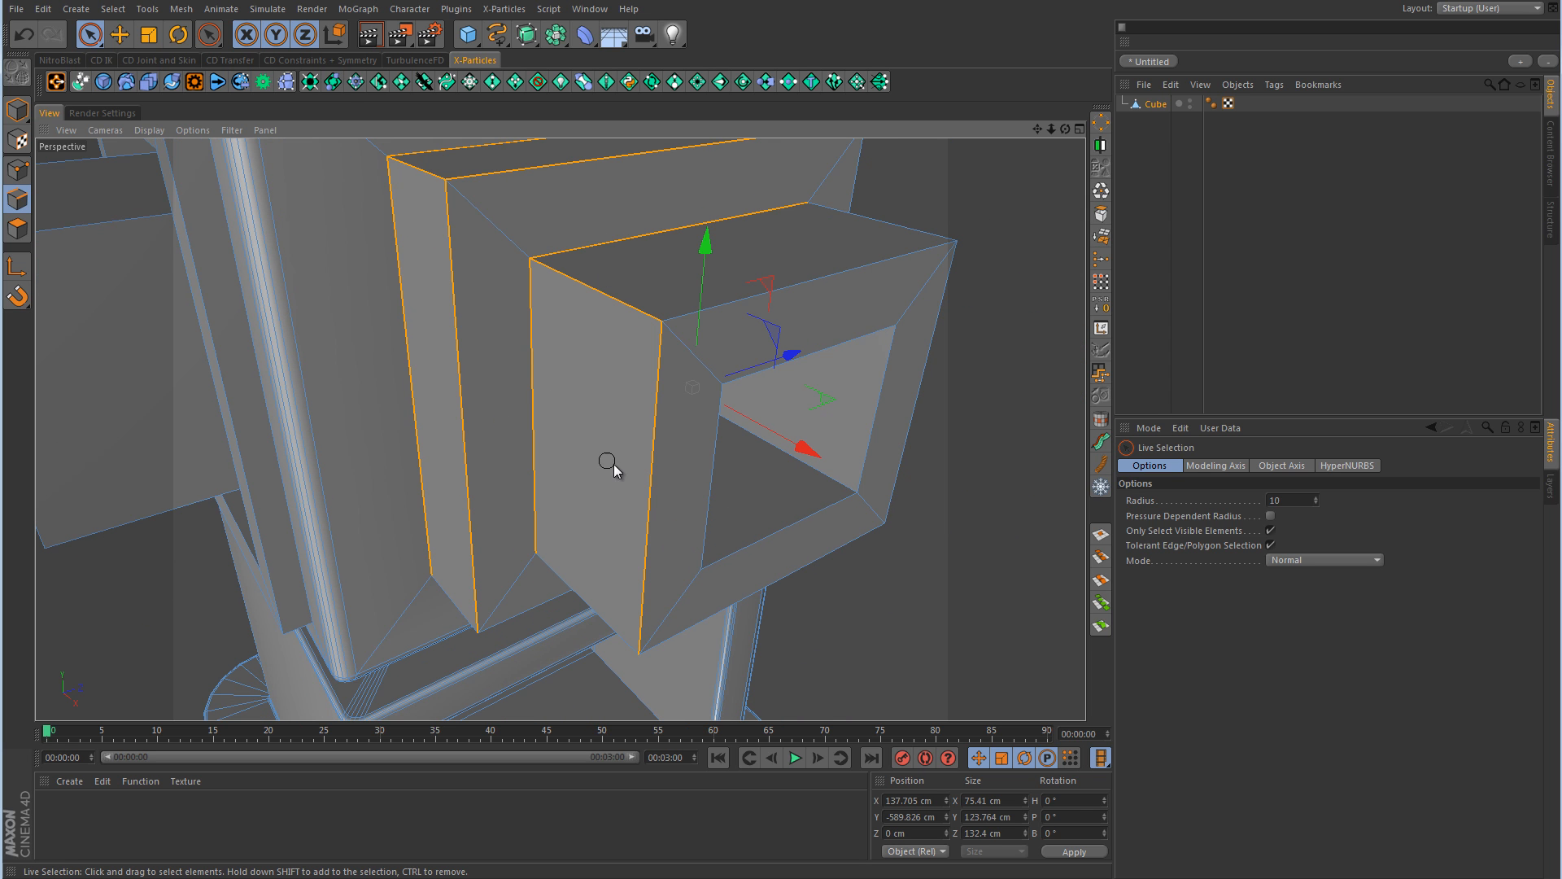
left_click(895, 232, "shift")
left_click(935, 327, "shift")
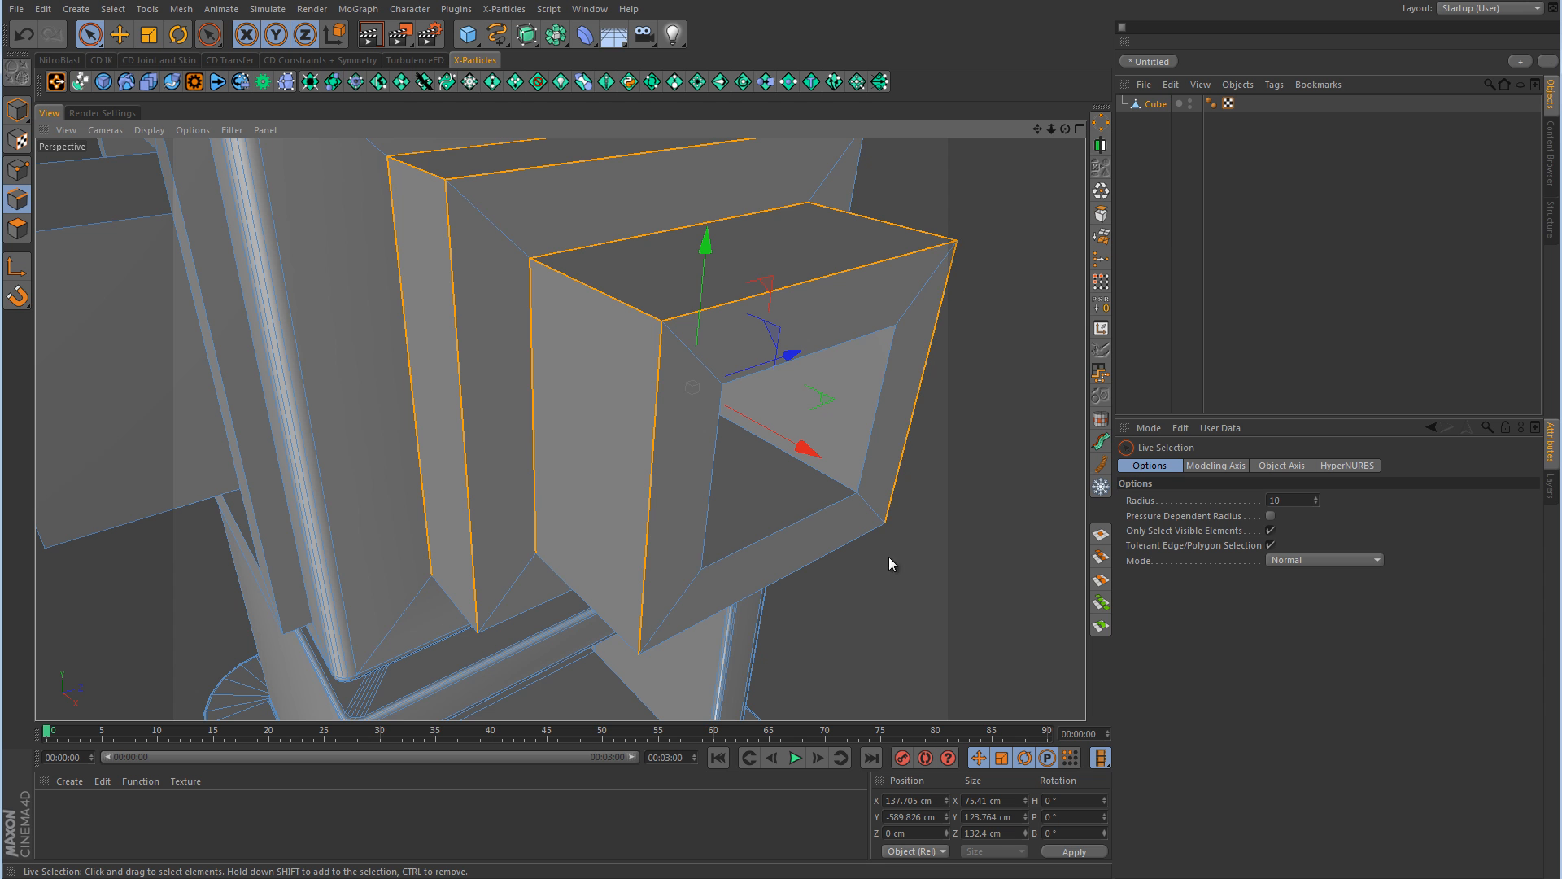
left_click(816, 553, "shift")
- Add the underside edges of the protruding box and its stepped plate to the selection
left_click_drag(816, 553, 764, 369, "alt")
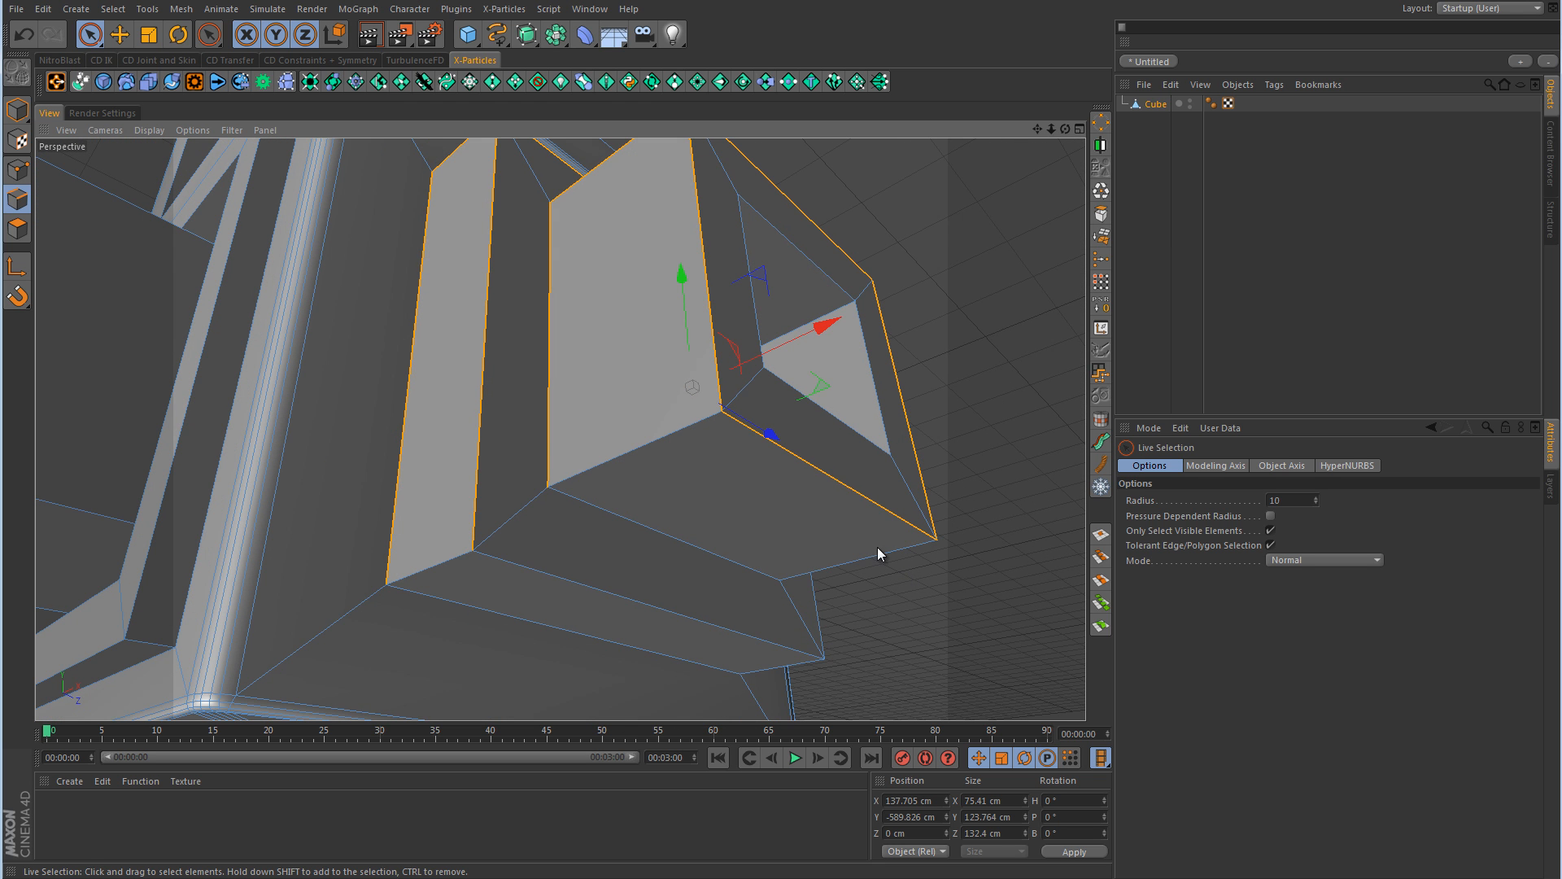
left_click(612, 512, "shift")
left_click(560, 578, "shift")
left_click(516, 617, "shift")
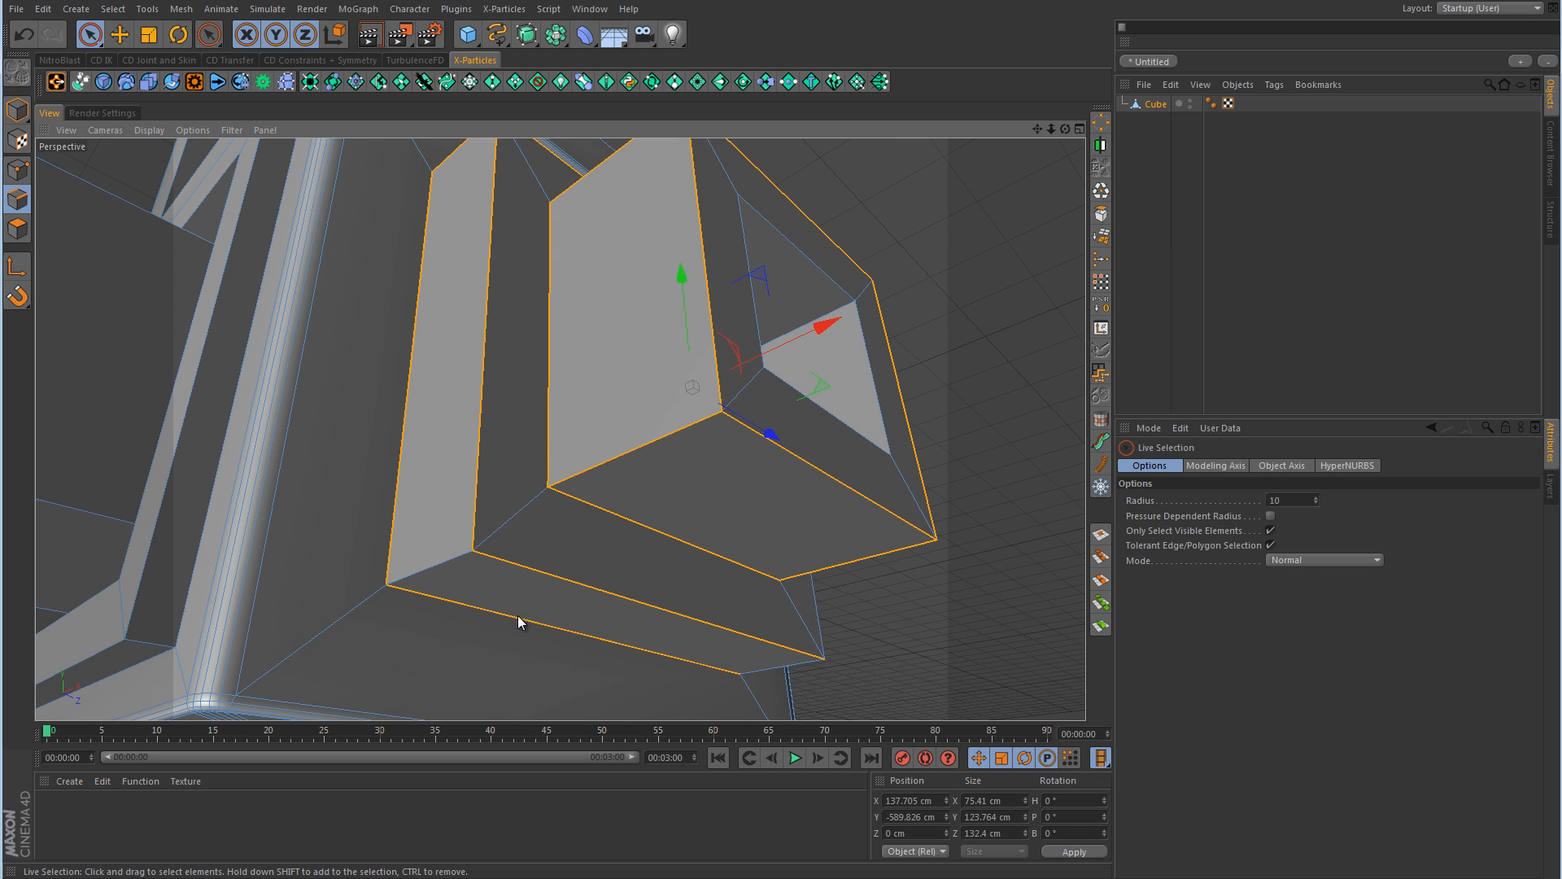
- Add the far-side edges of the stepped plate behind the protruding box to the selection
left_click_drag(917, 648, 619, 636, "alt")
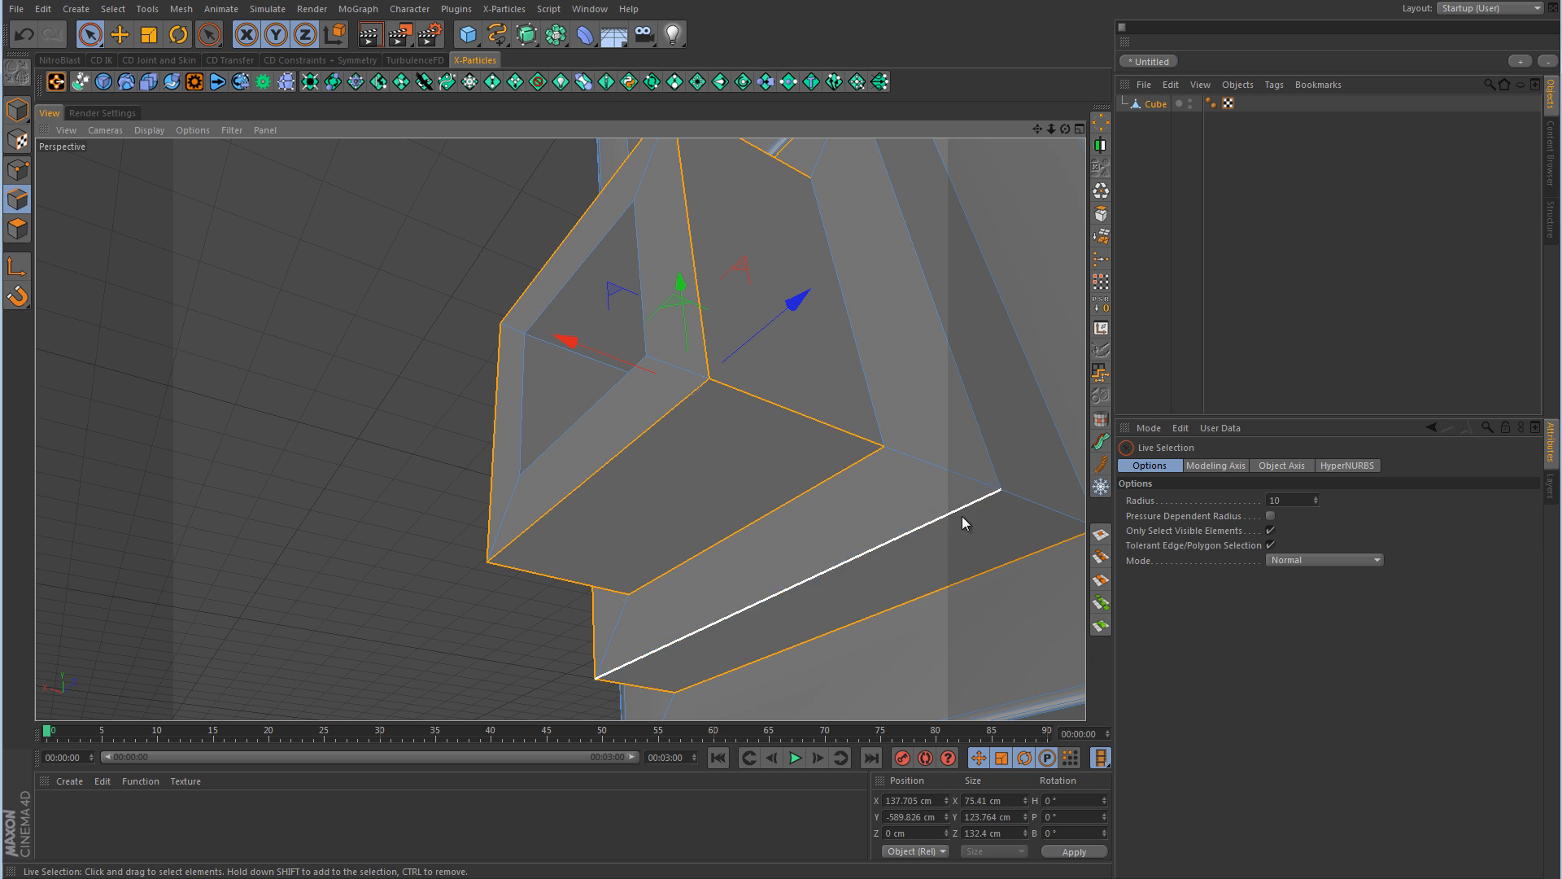
left_click(1037, 502, "shift")
left_click(1035, 360, "shift")
left_click(965, 394, "shift")
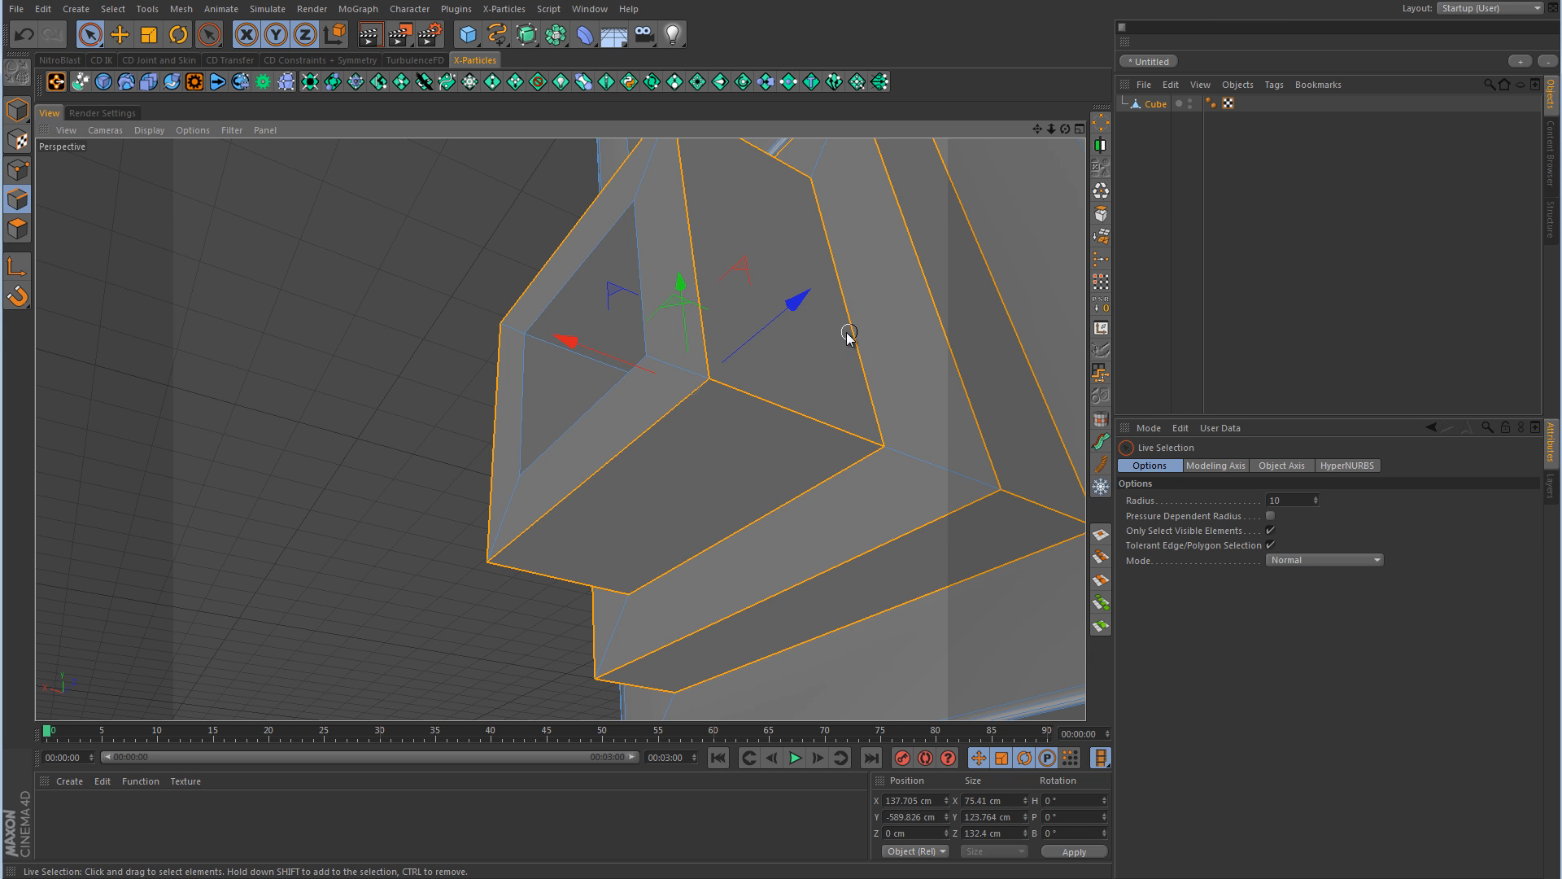
- Add the four rim edges of the opening in the protruding box's front face to the selection
left_click_drag(844, 334, 912, 445, "alt")
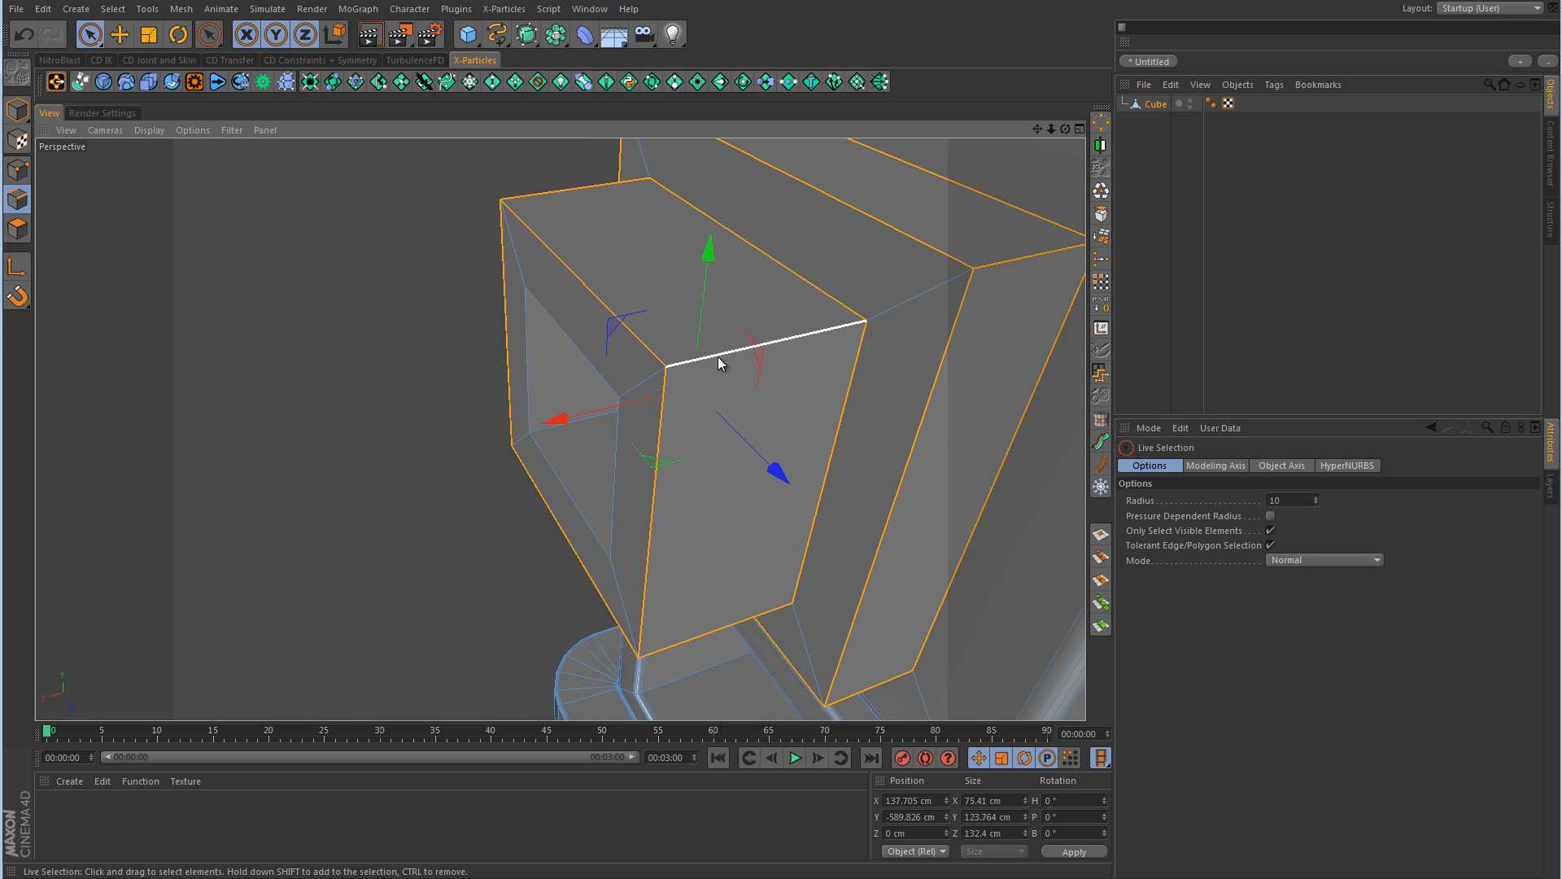
left_click_drag(718, 356, 995, 334, "alt")
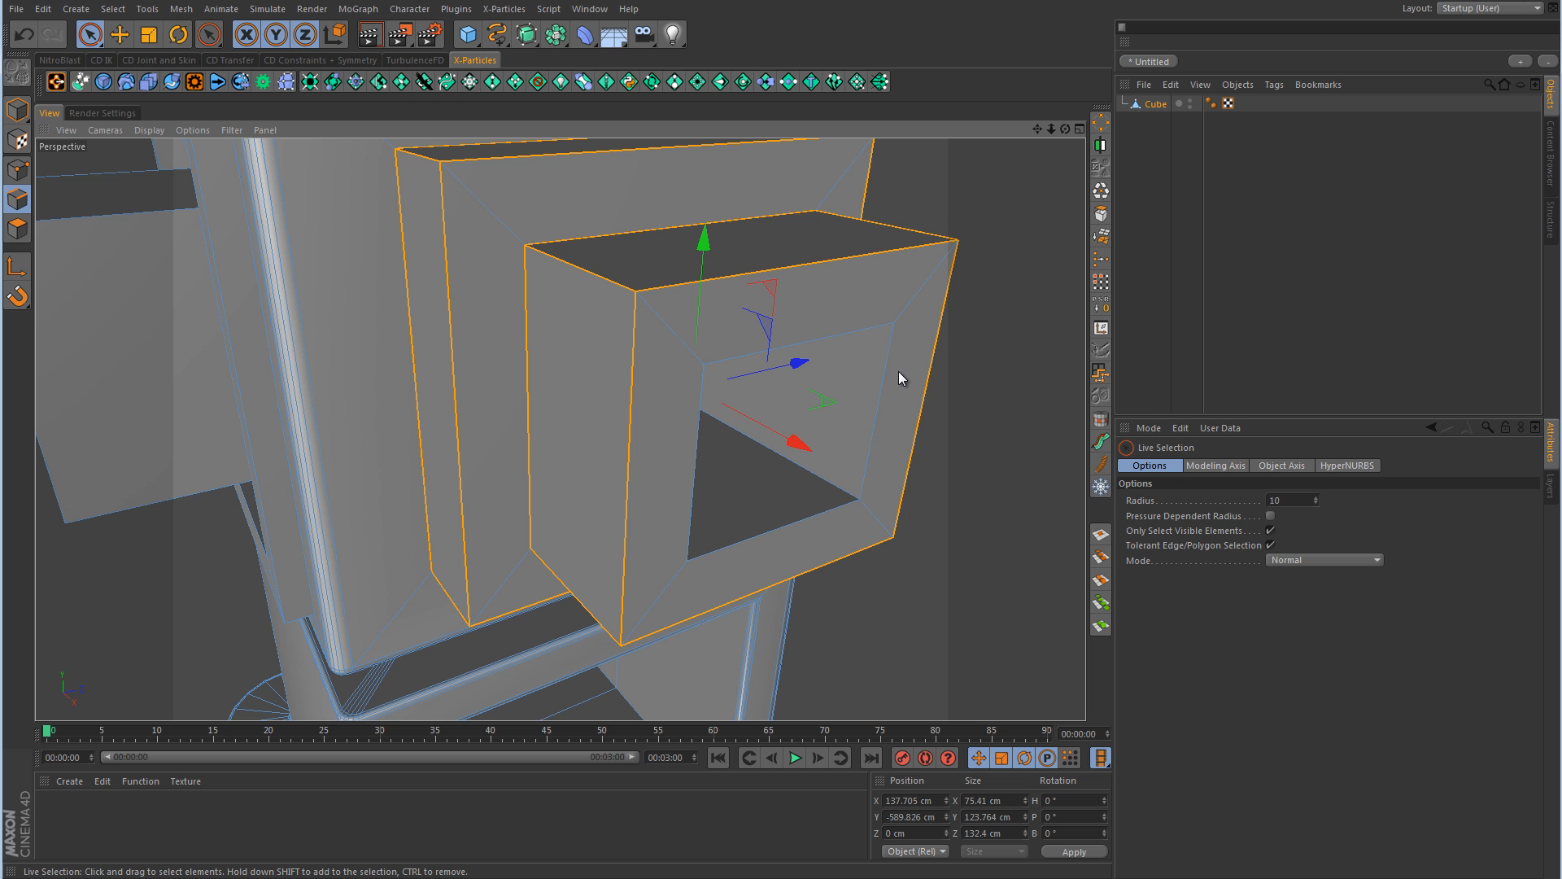
left_click_drag(896, 377, 871, 338, "shift")
left_click(710, 472, "shift")
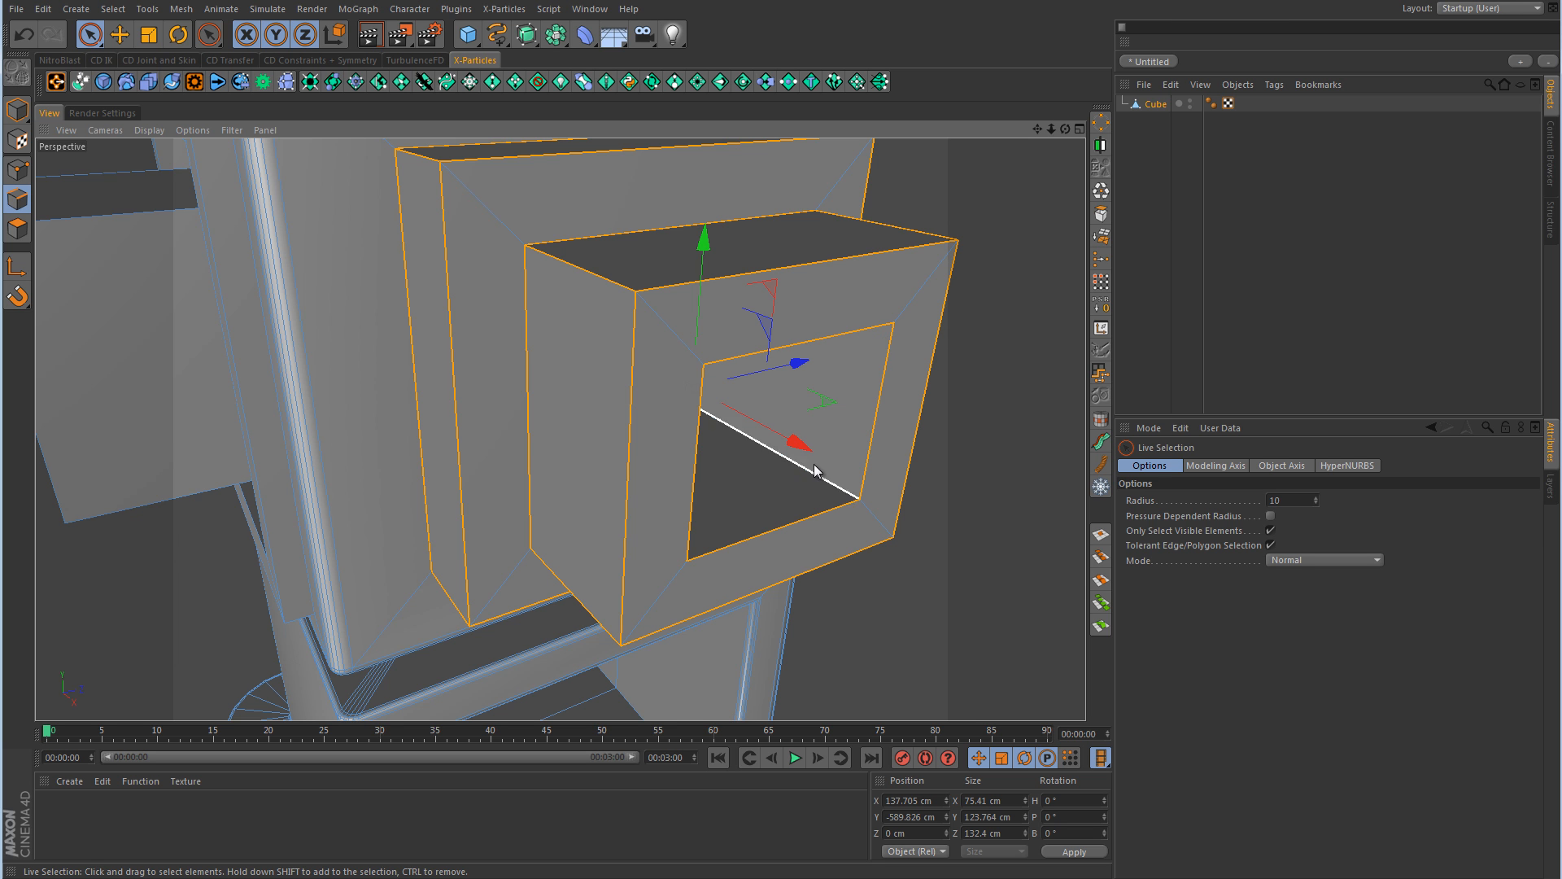
- Bevel the selected box, plate and opening edges narrowly, using the Convex type with 3 subdivisions
left_click_drag(710, 472, 806, 402, "alt")
right_click(804, 335)
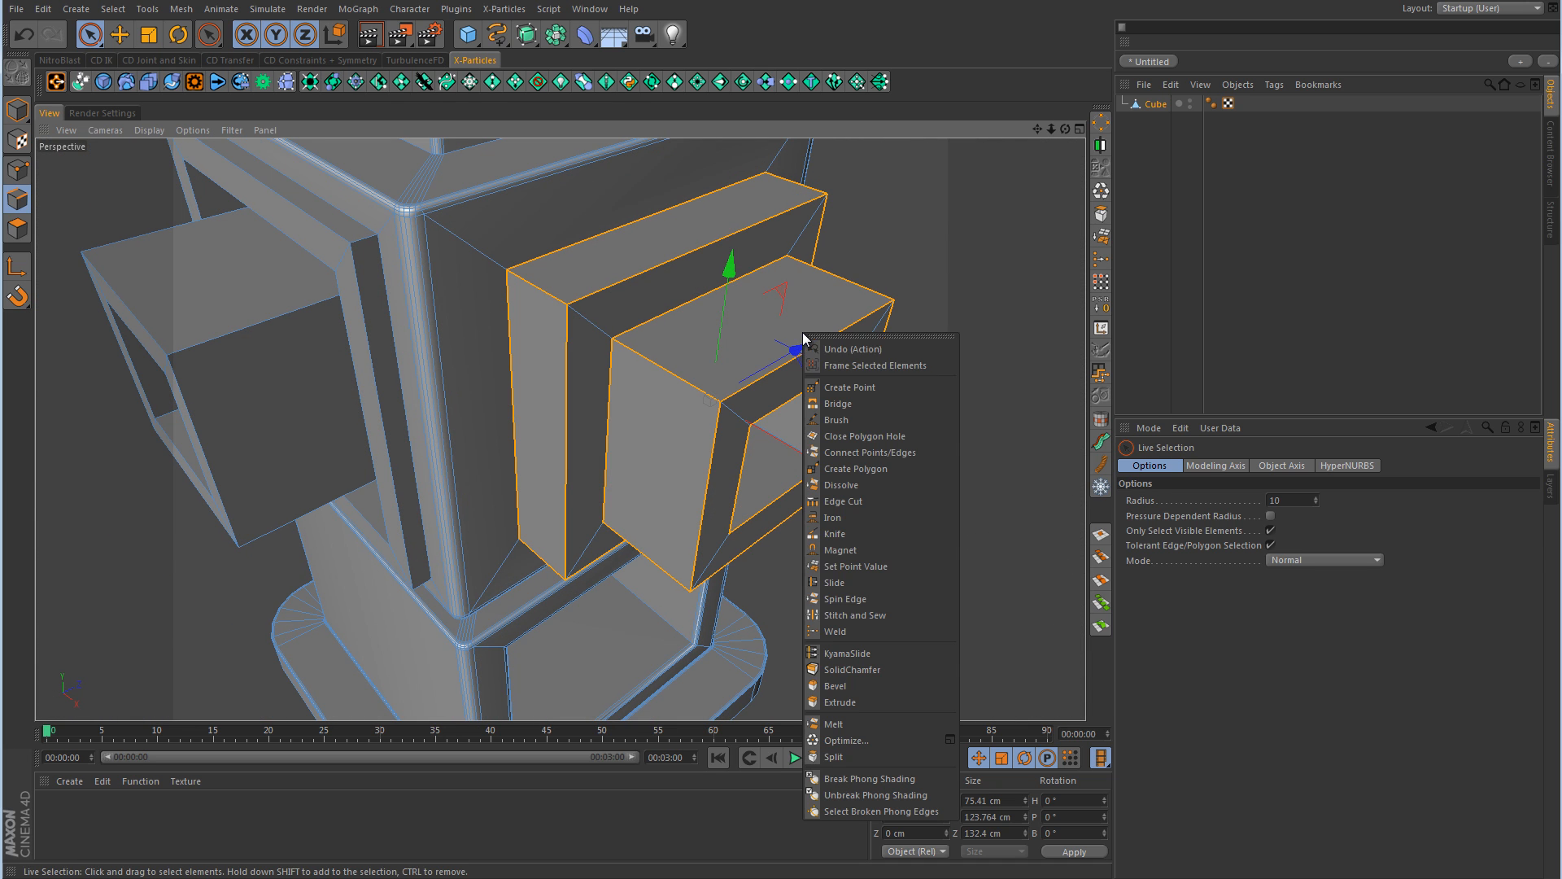
left_click(854, 685)
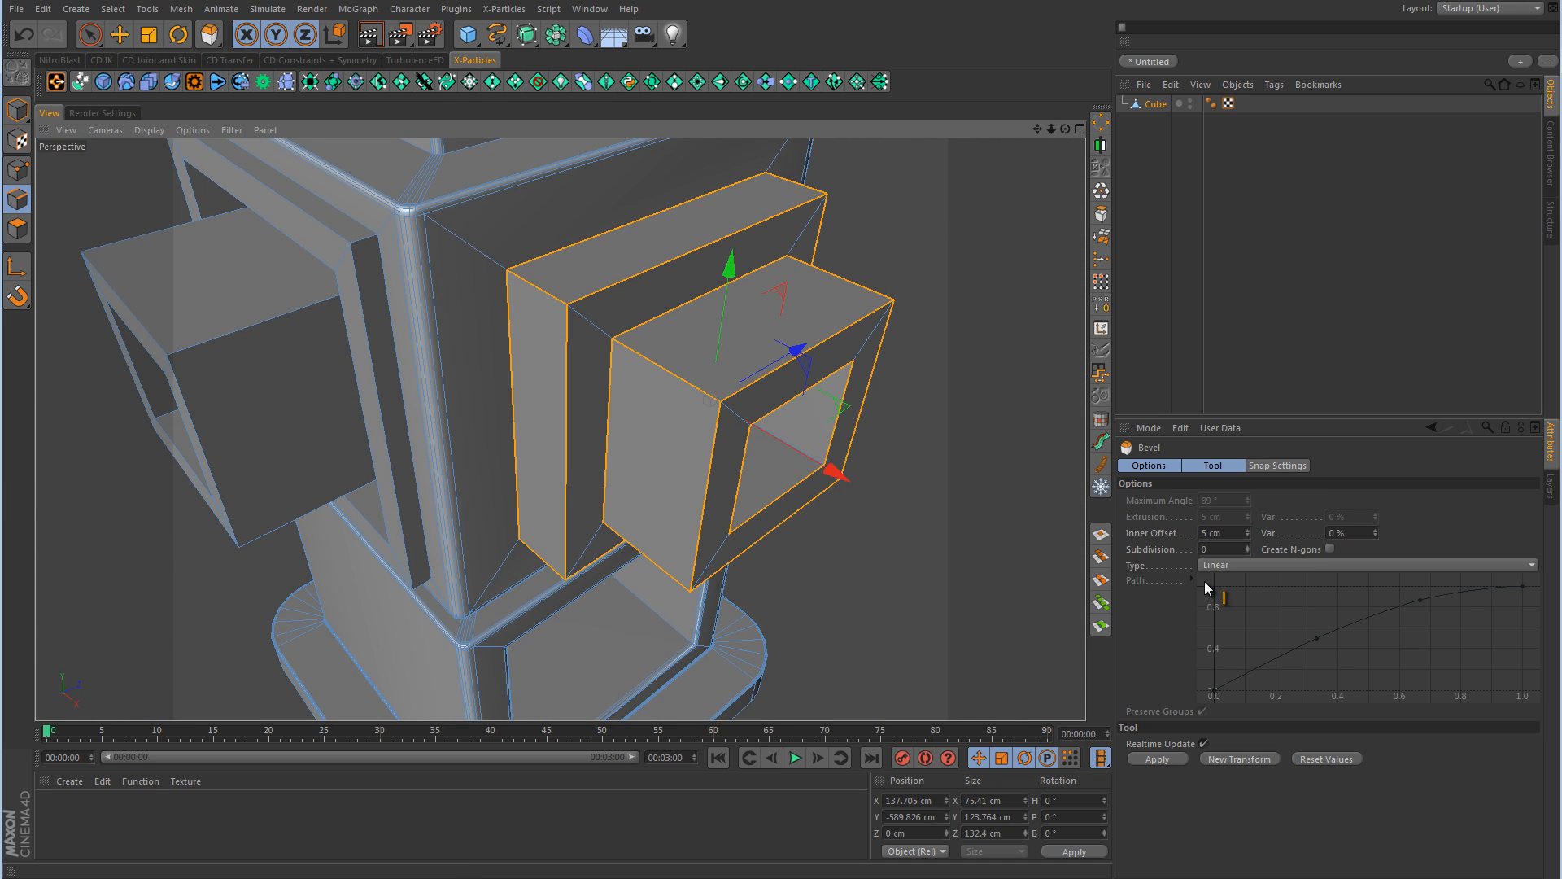
left_click(1234, 565)
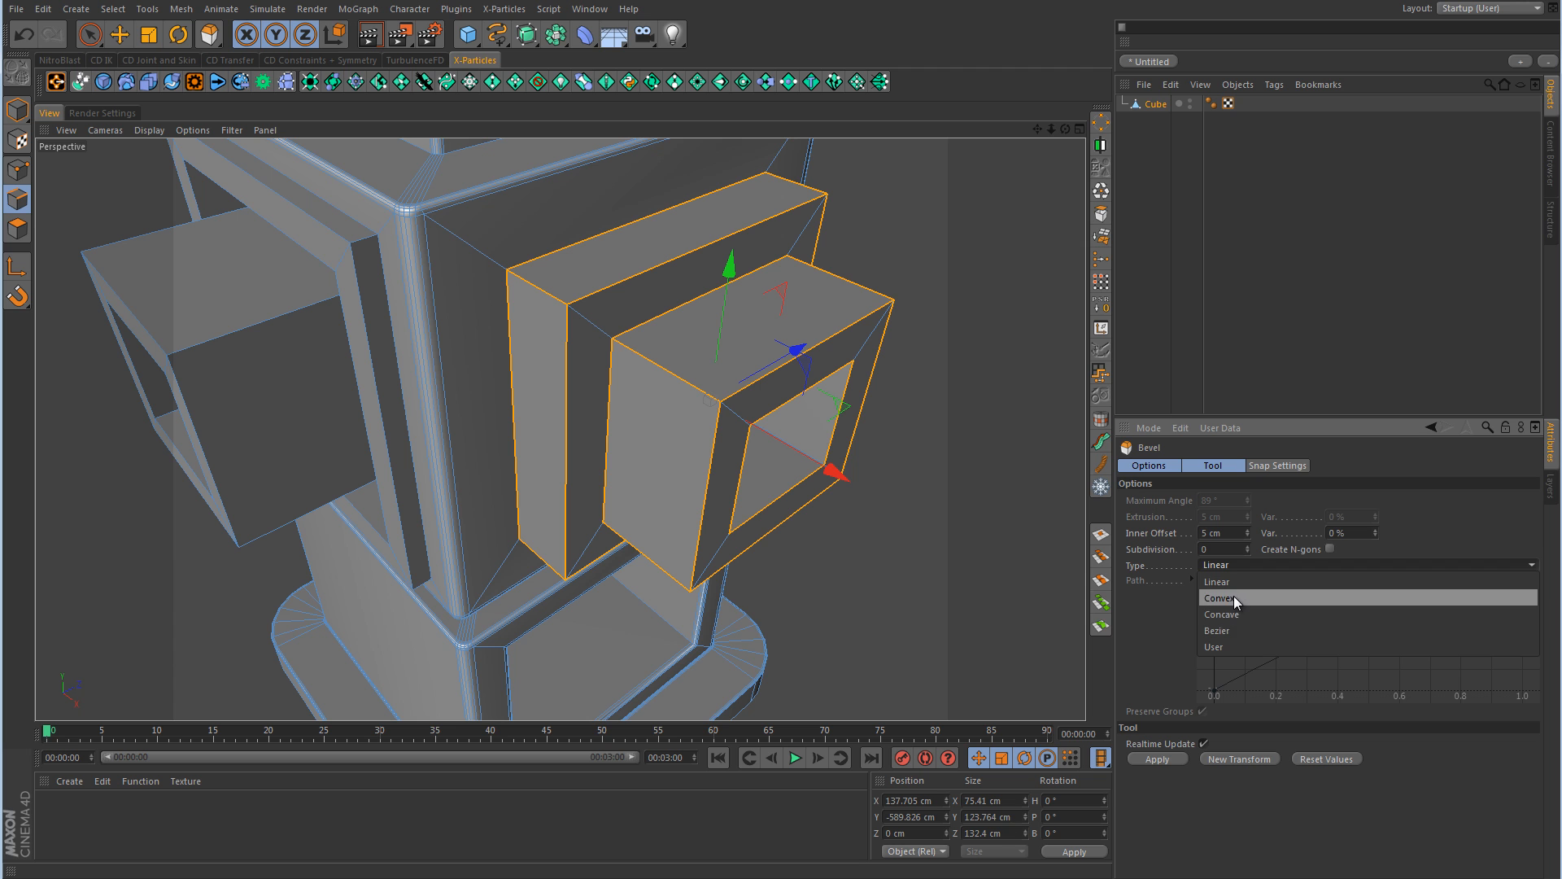
left_click(1233, 596)
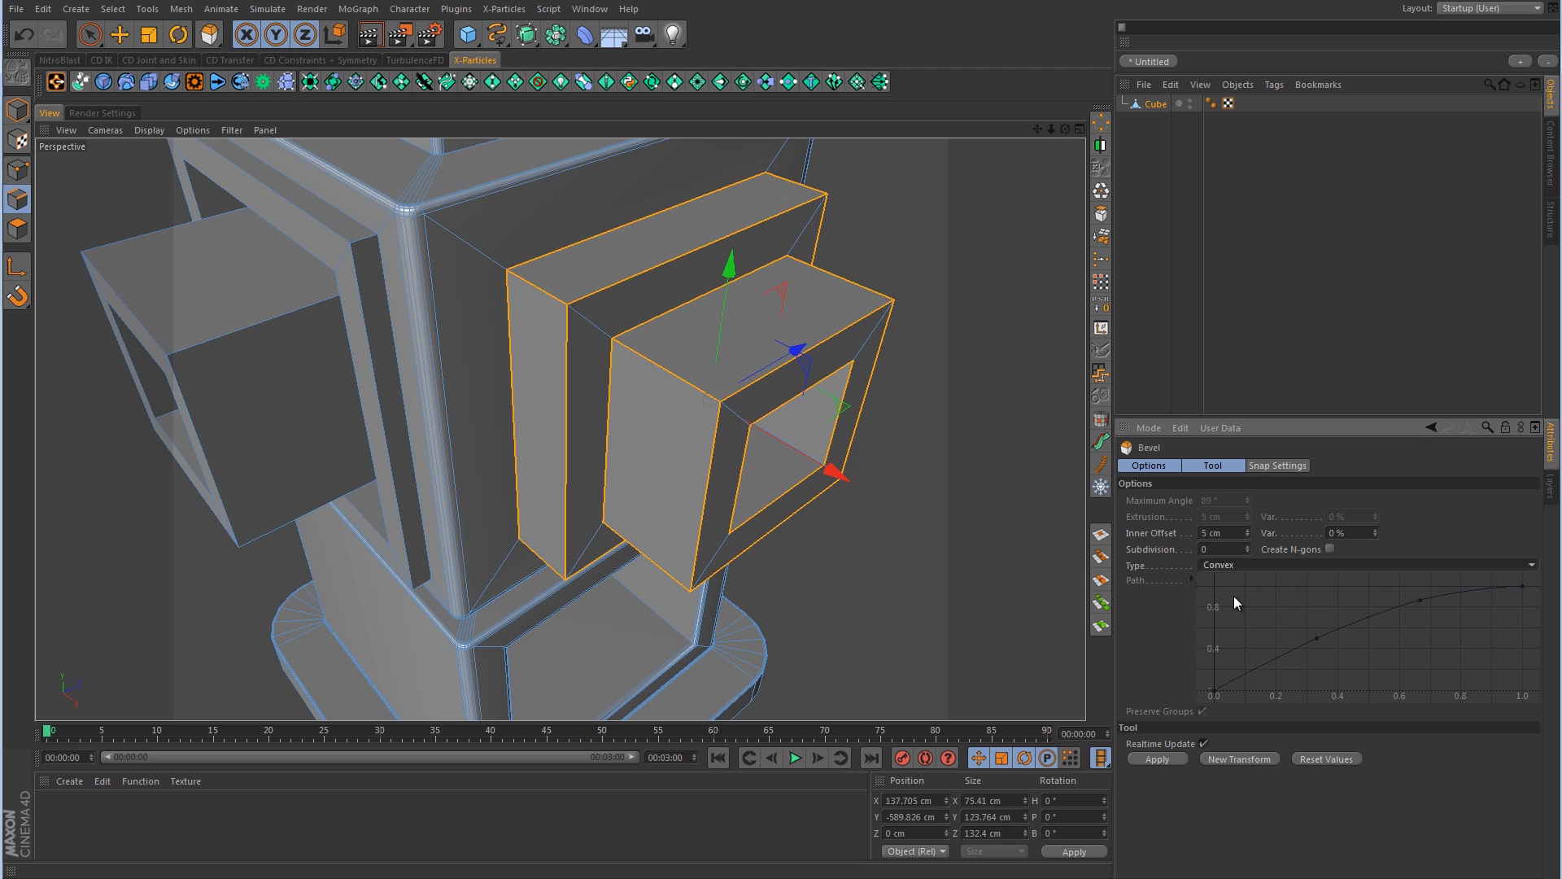
left_click(1246, 545)
left_click(1246, 545)
right_click_drag(735, 408, 949, 407, "alt")
right_click_drag(609, 350, 646, 371, "alt")
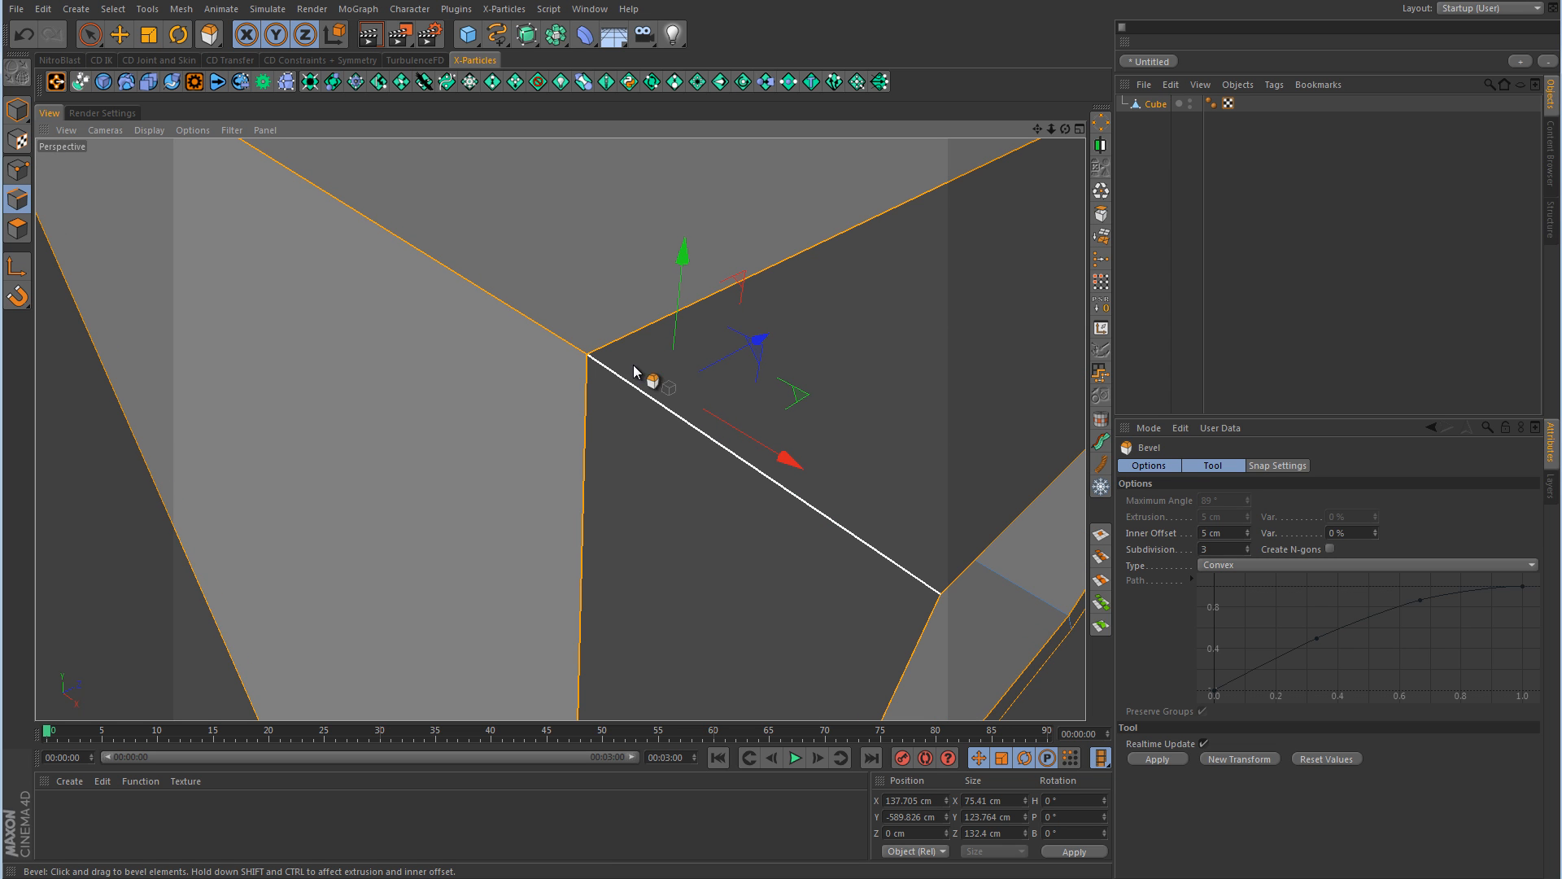
left_click_drag(597, 272, 789, 454)
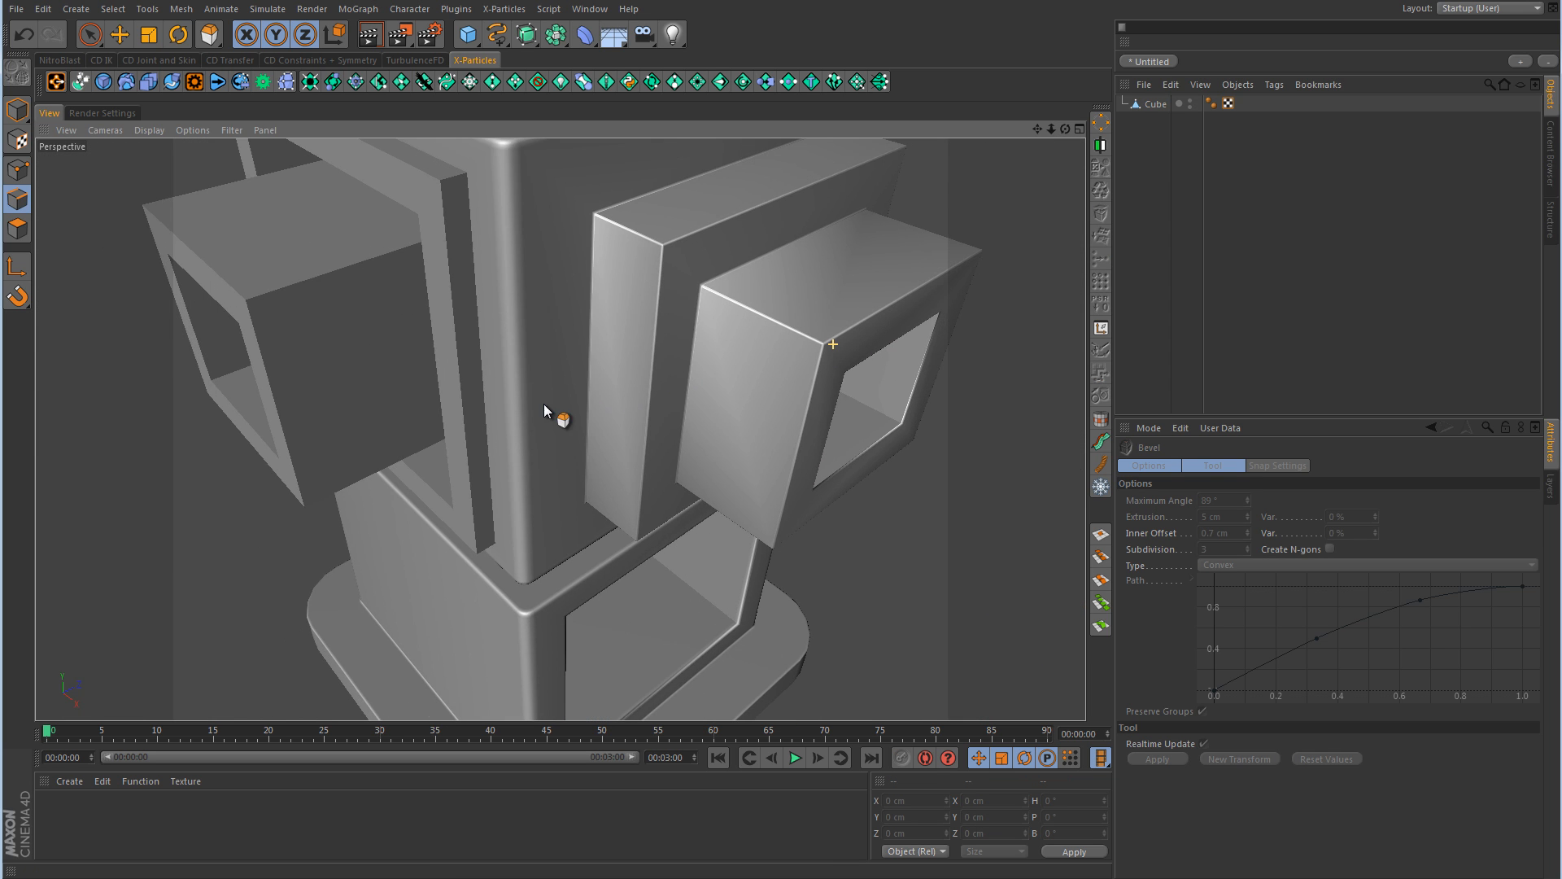
- Examine the bevelled corners of the protruding box and its stepped plate up close
right_click_drag(544, 403, 881, 360, "alt")
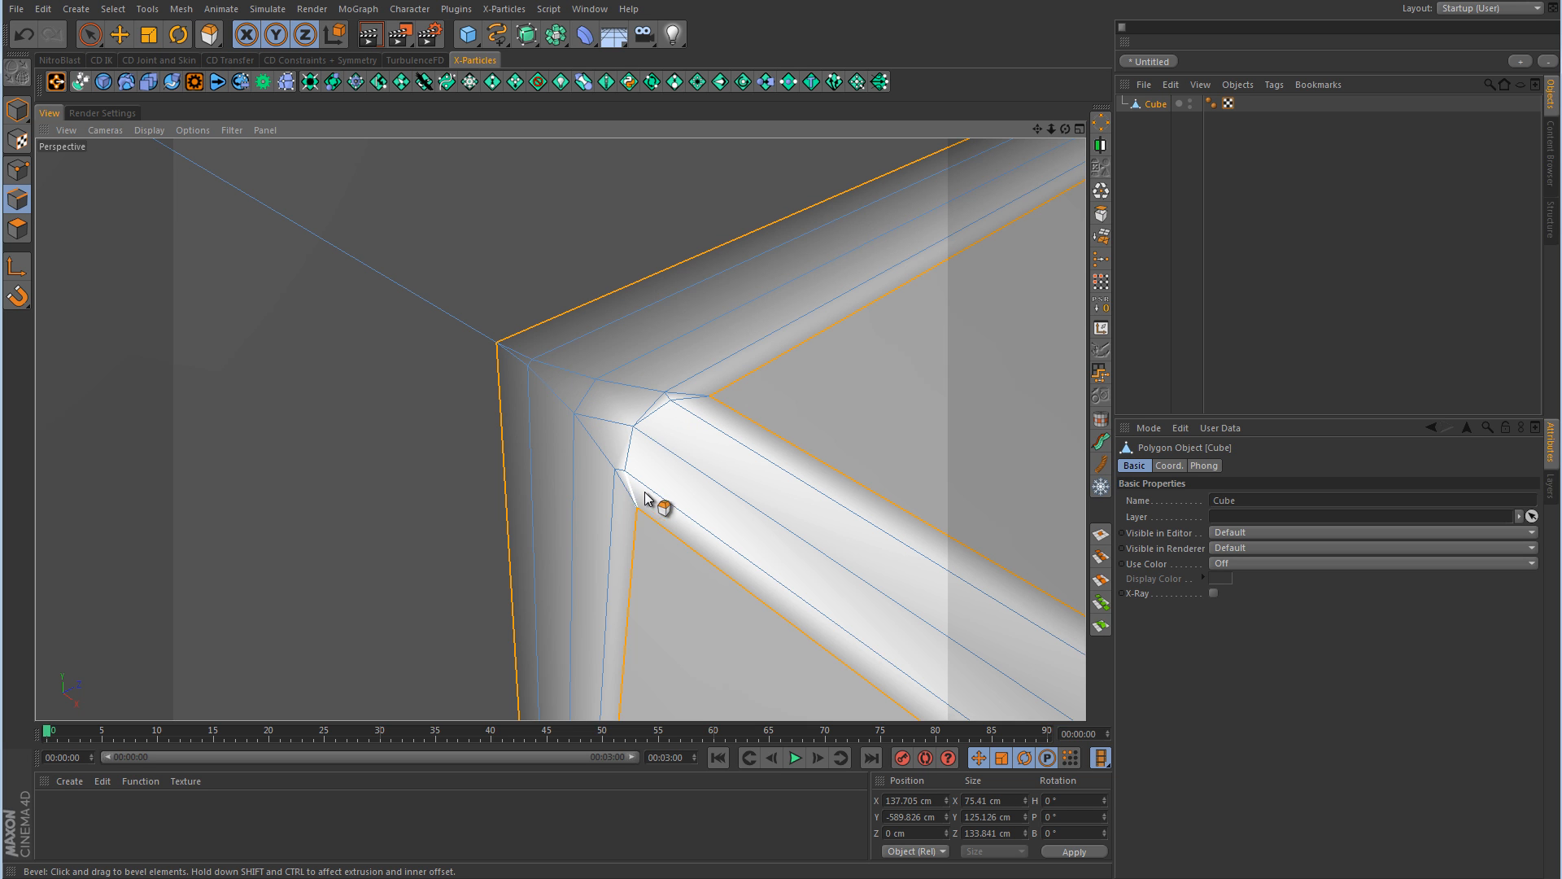
left_click(1365, 275)
scroll(924, 414, "down", 10)
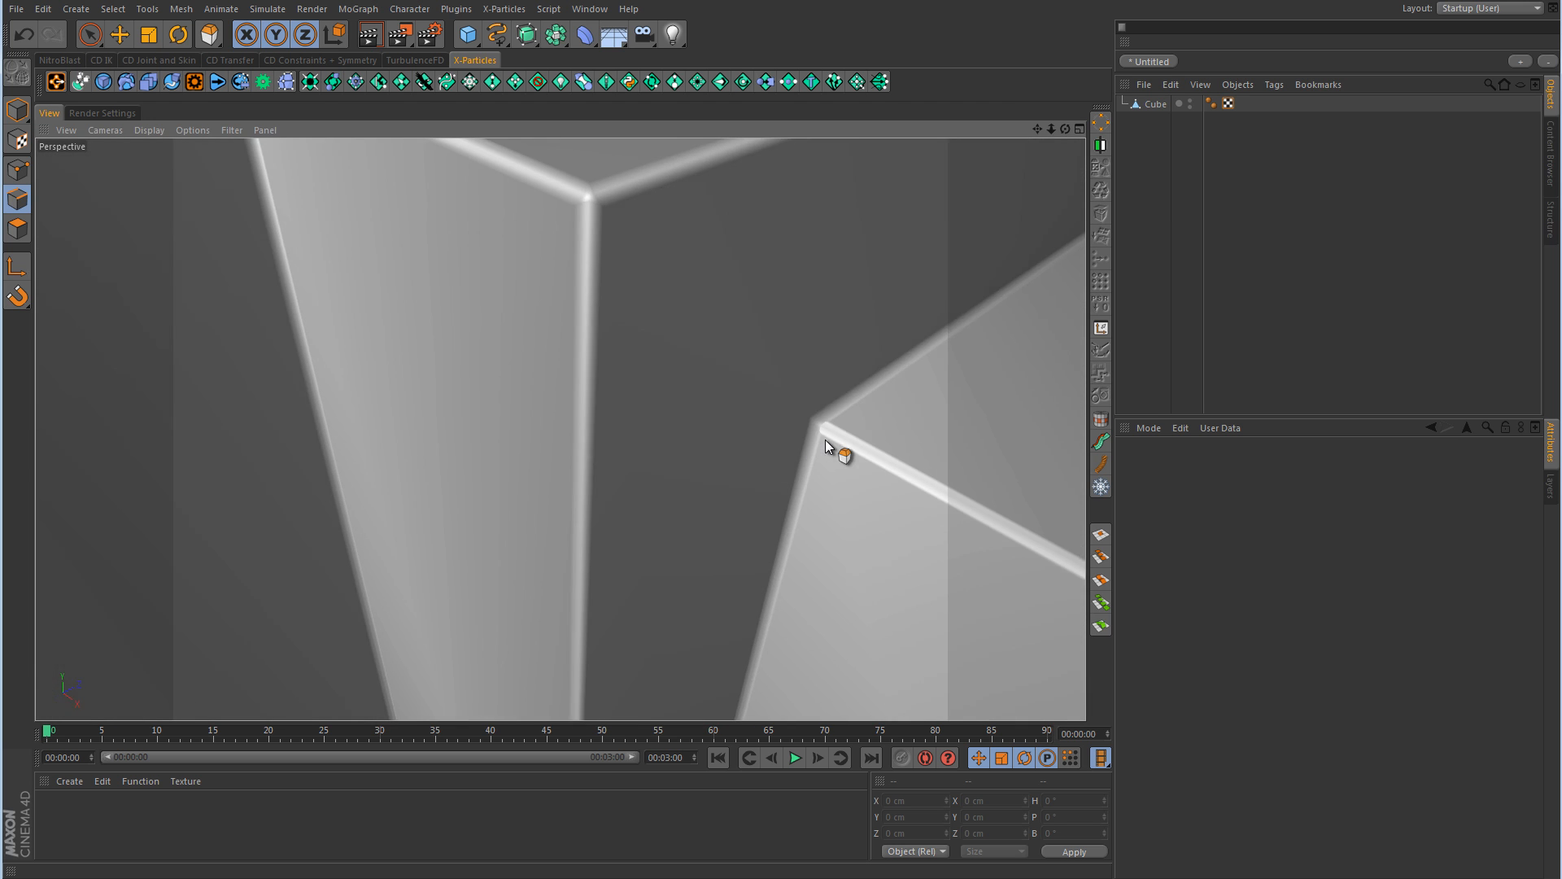
left_click_drag(825, 439, 793, 450, "alt")
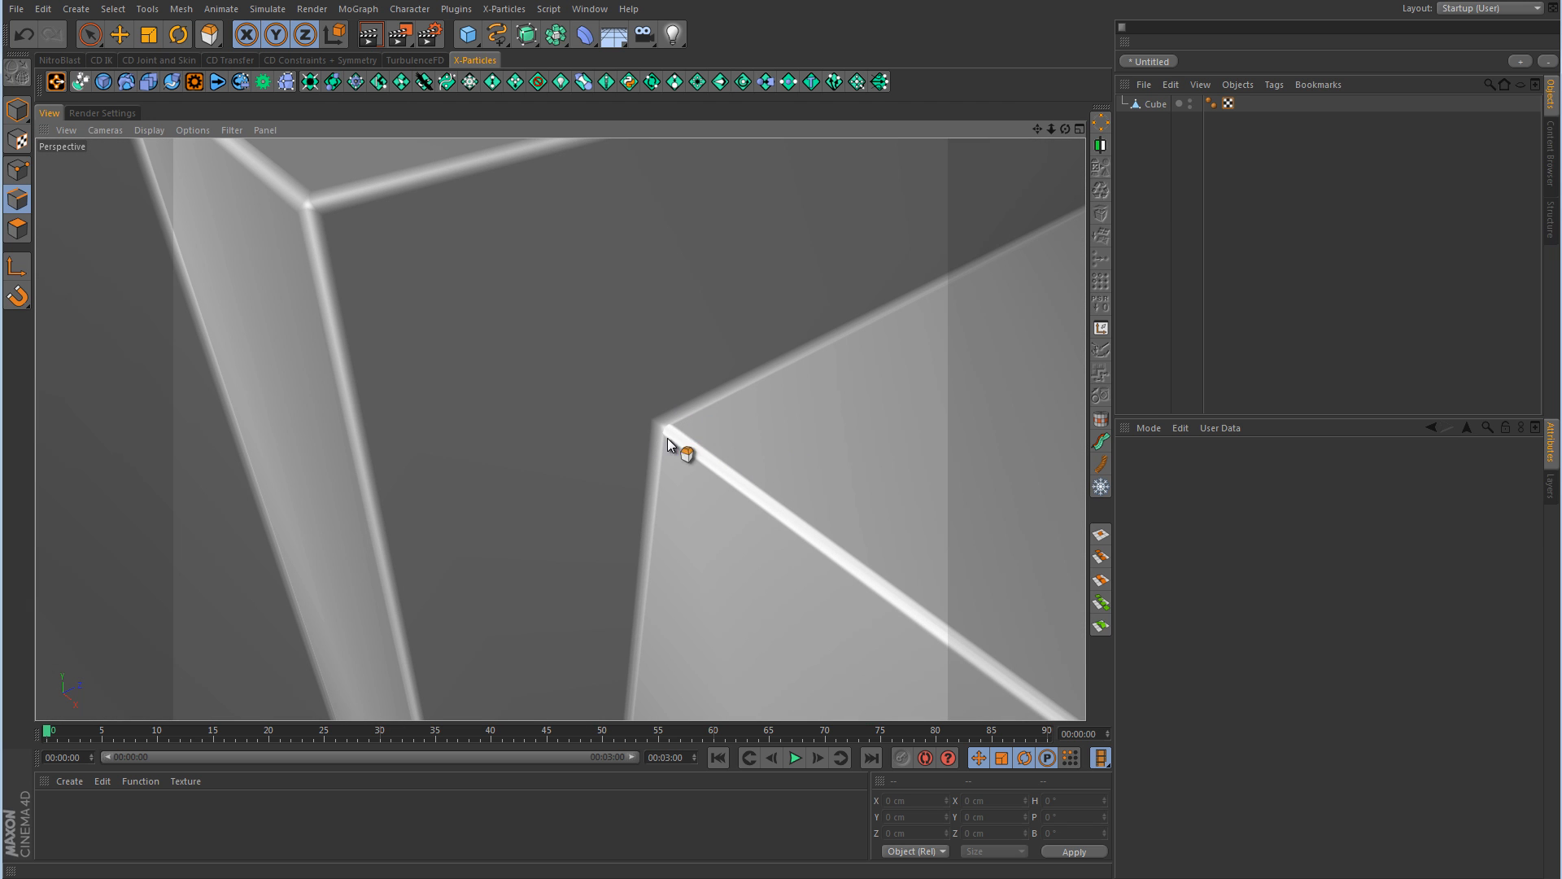
left_click_drag(571, 348, 575, 352, "alt")
scroll(686, 408, "down", 5)
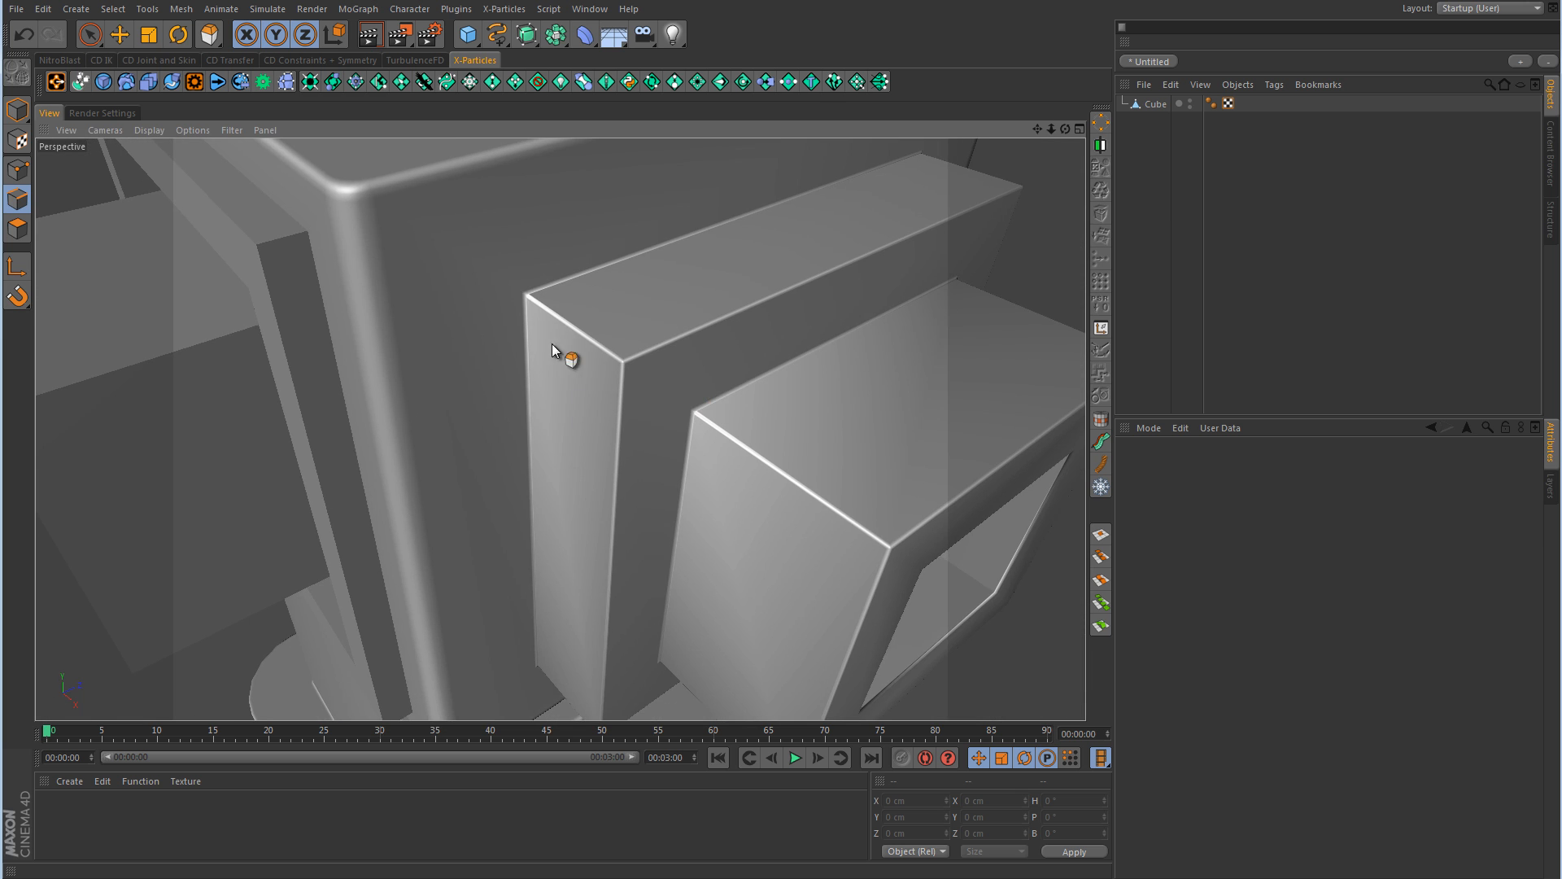
scroll(529, 316, "up", 8)
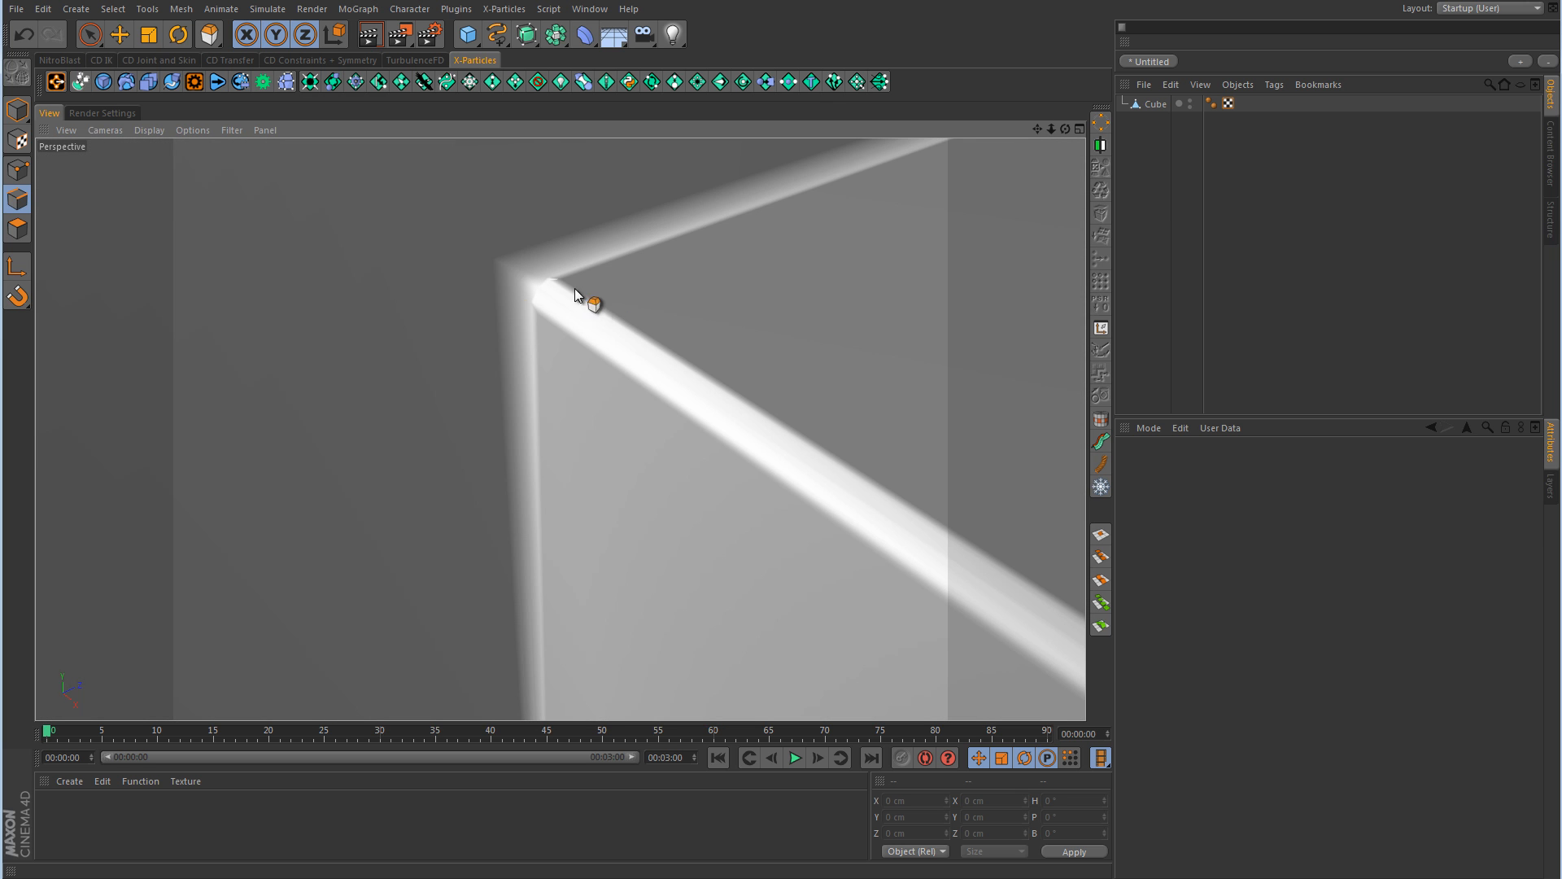
scroll(781, 423, "down", 6)
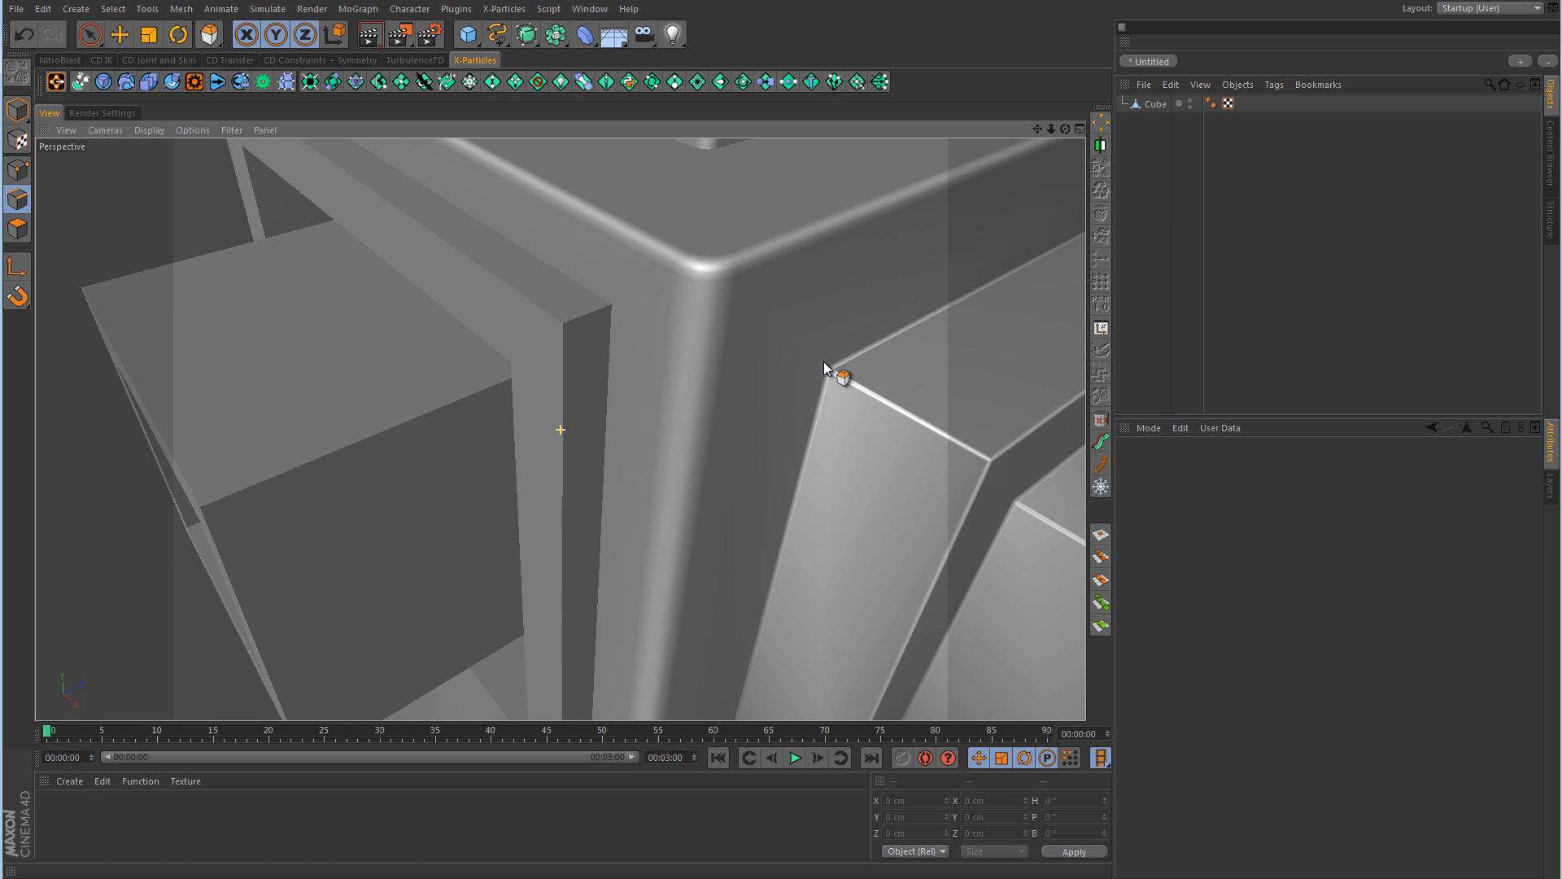
- Undo the Bevel on the protruding box, stepped plate and opening edges
key("ctrl+z")
middle_click_drag(1002, 490, 572, 298, "alt")
scroll(614, 390, "up", 10)
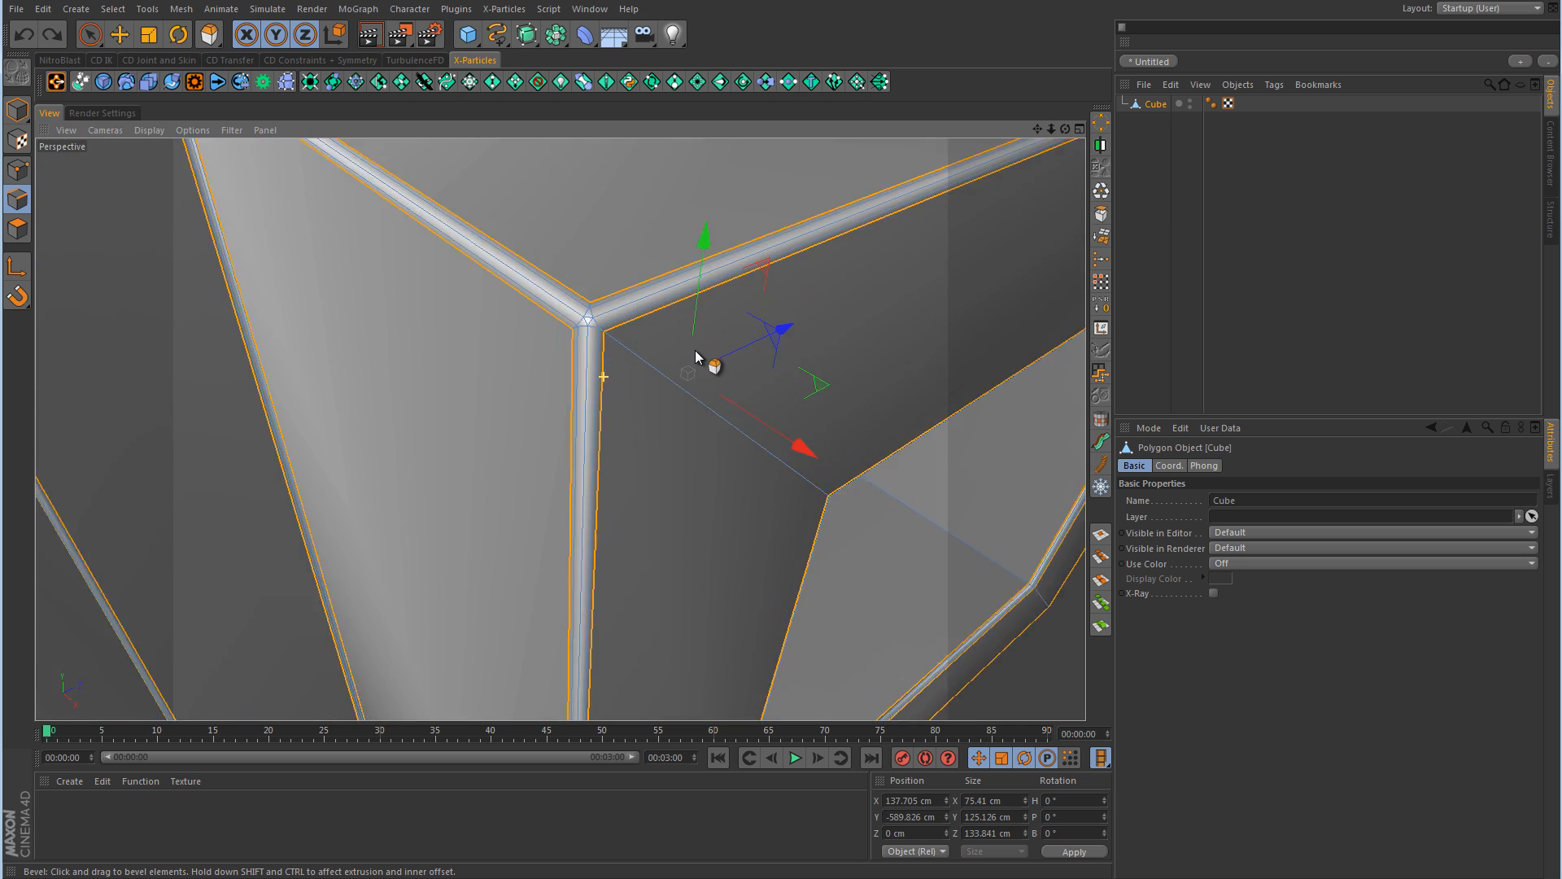
middle_click_drag(704, 309, 706, 323, "alt")
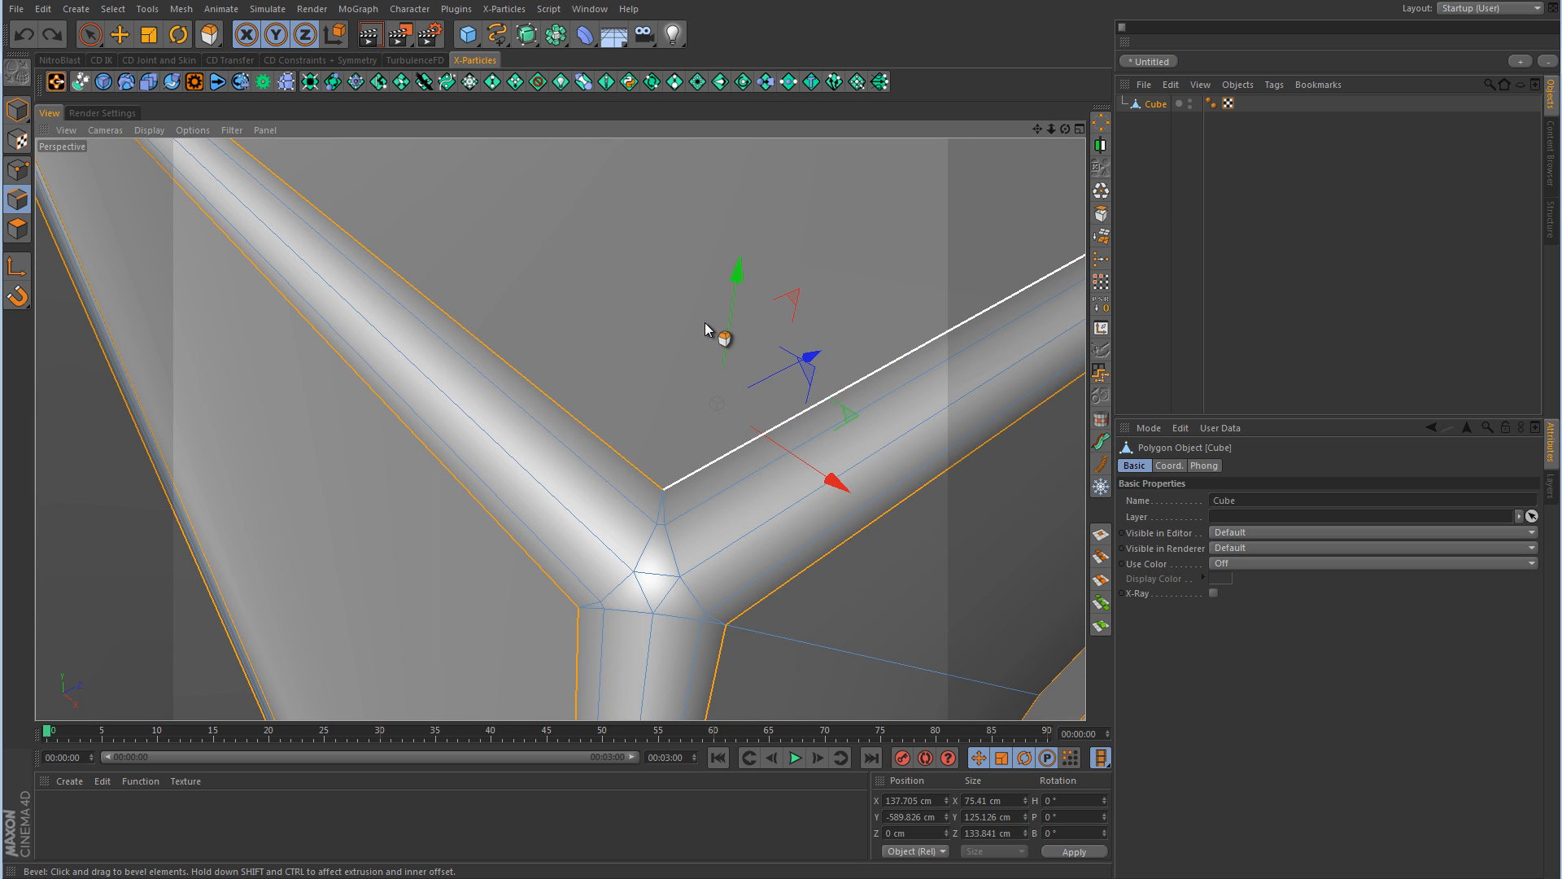
key("ctrl+y")
key("ctrl+z")
key("ctrl+z")
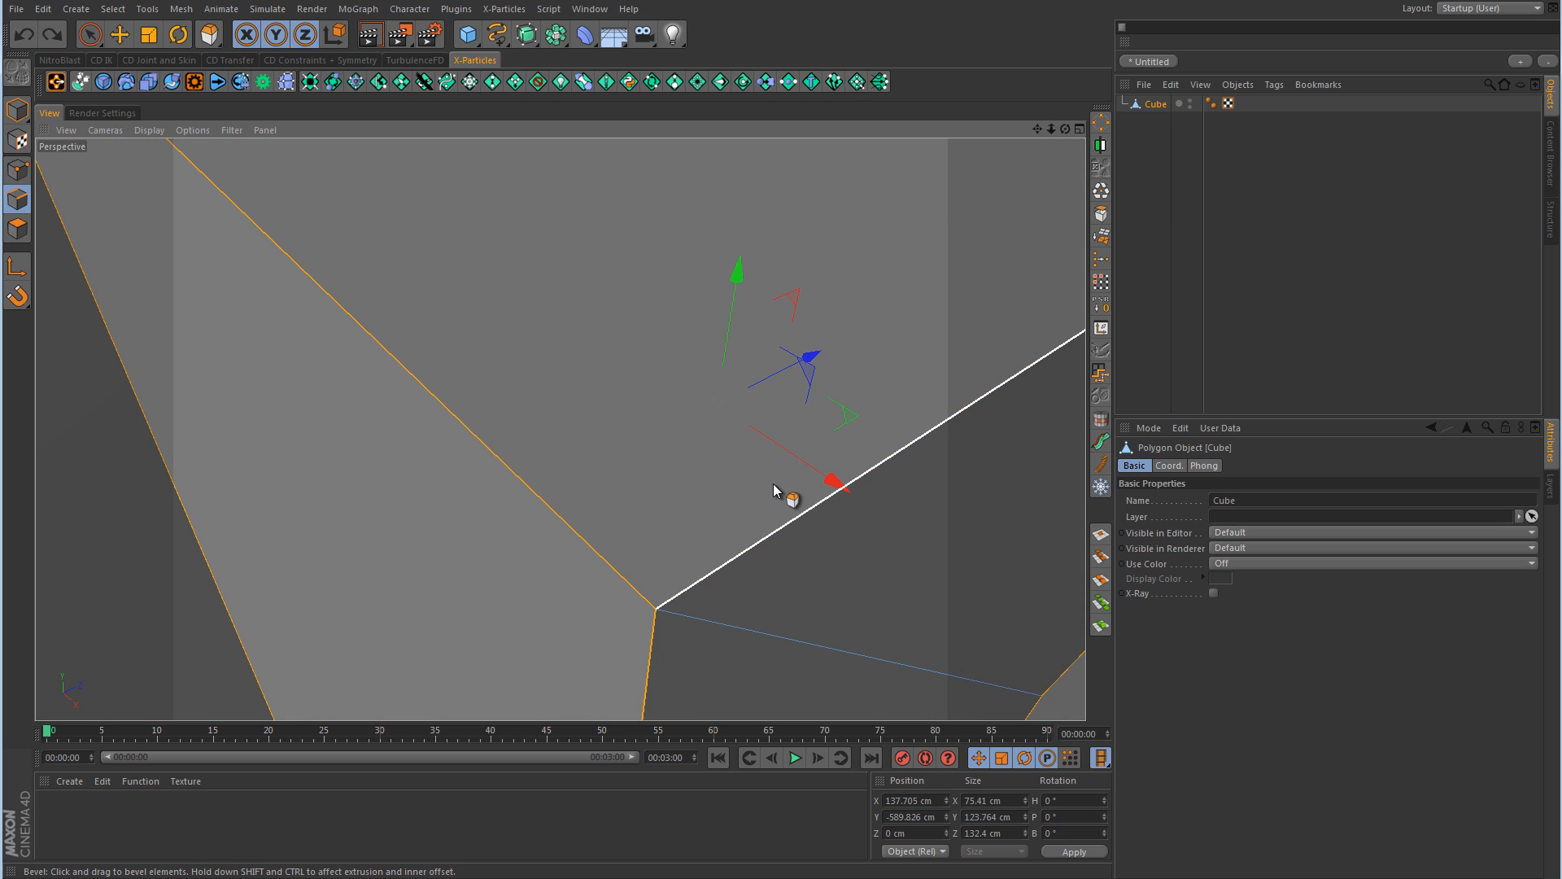
- Try a narrow SolidChamfer on the selected edges of the protruding box, plate and opening
middle_click_drag(773, 483, 768, 464, "alt")
right_click(890, 282)
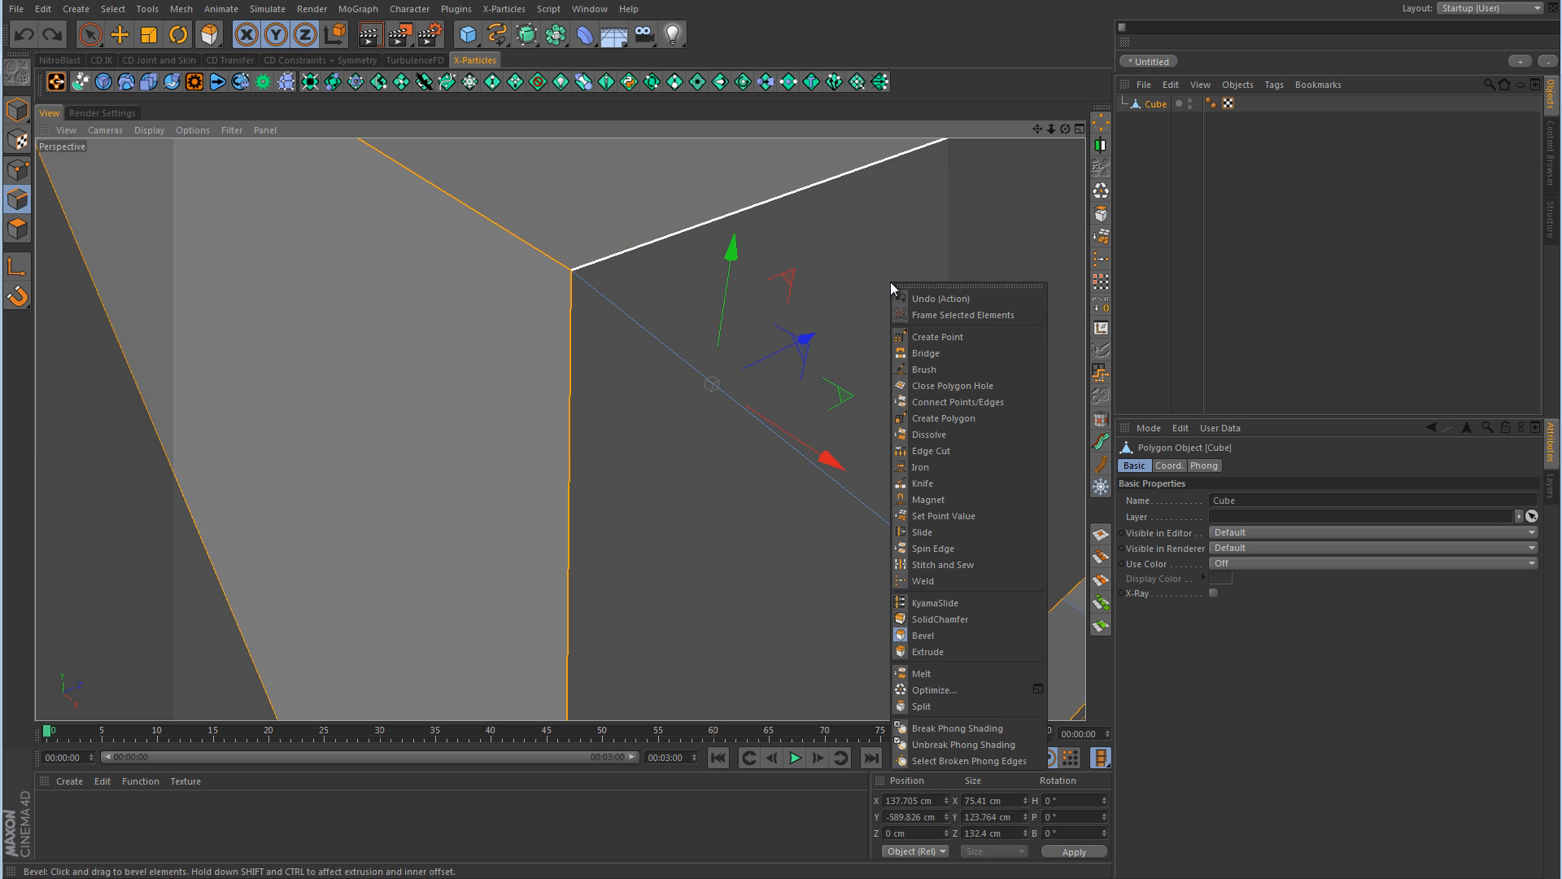
left_click(919, 608)
left_click_drag(795, 408, 782, 450)
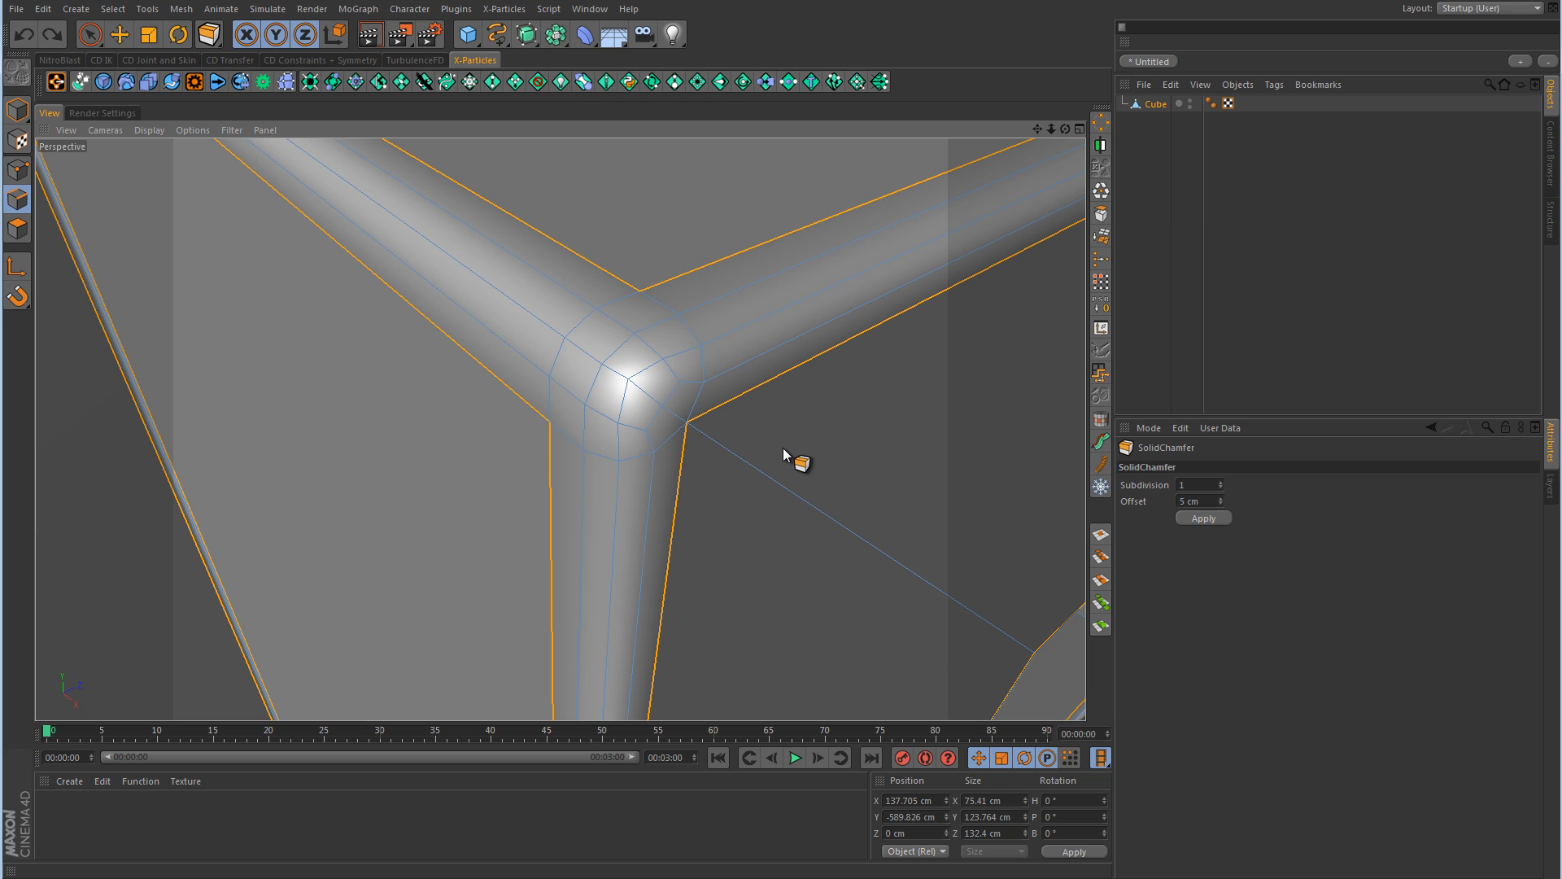
left_click_drag(783, 447, 783, 447)
- Examine the SolidChamfer corners of the box and plate up close, with and without the edge display
right_click_drag(722, 360, 673, 415, "alt")
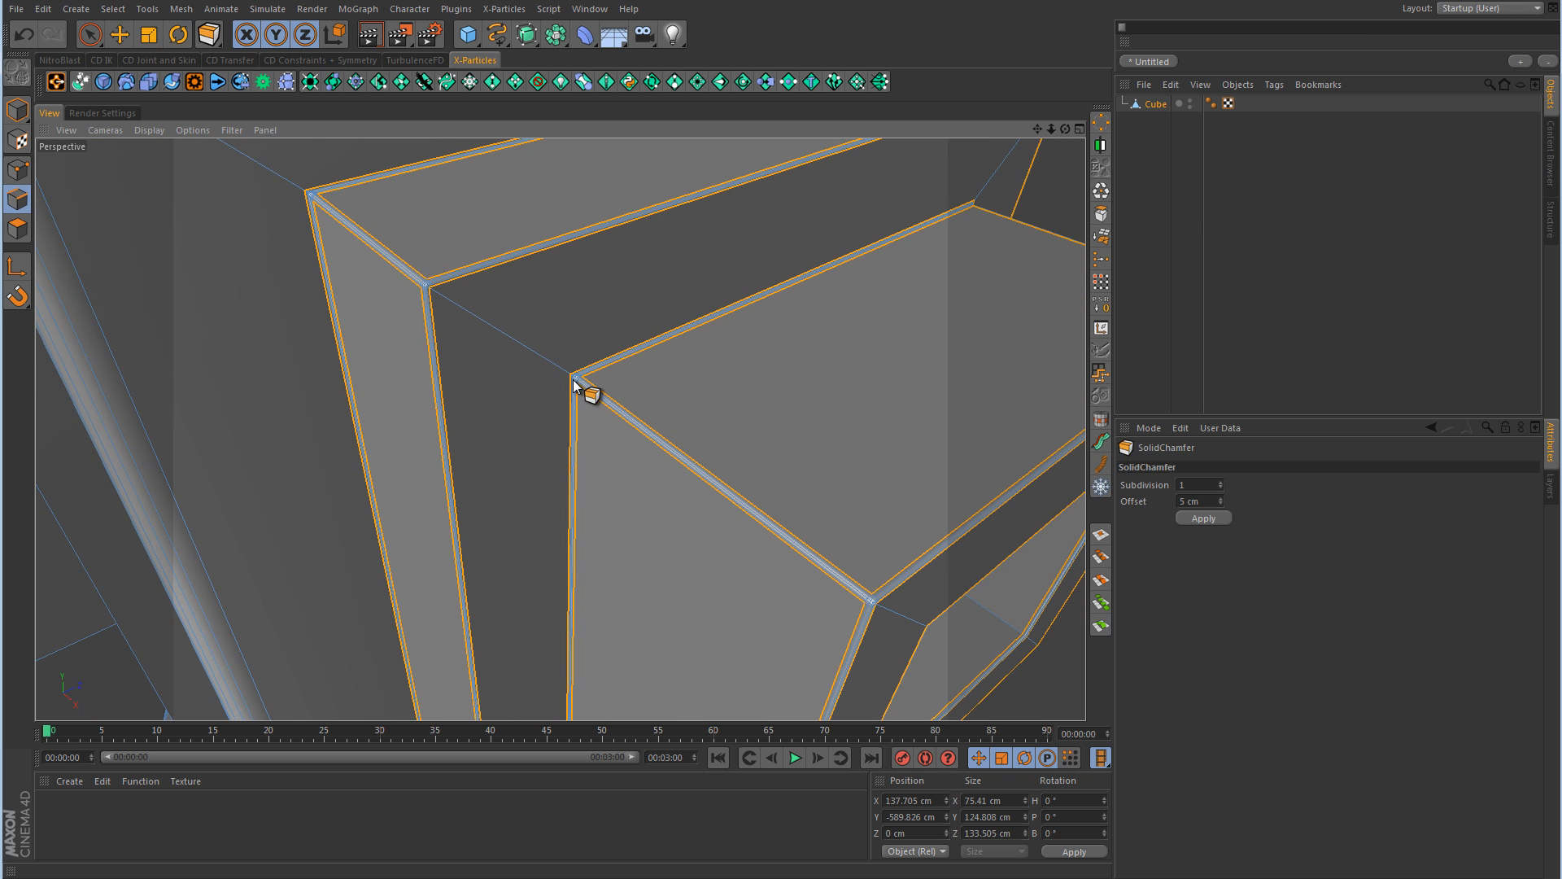
right_click_drag(586, 394, 754, 376, "alt")
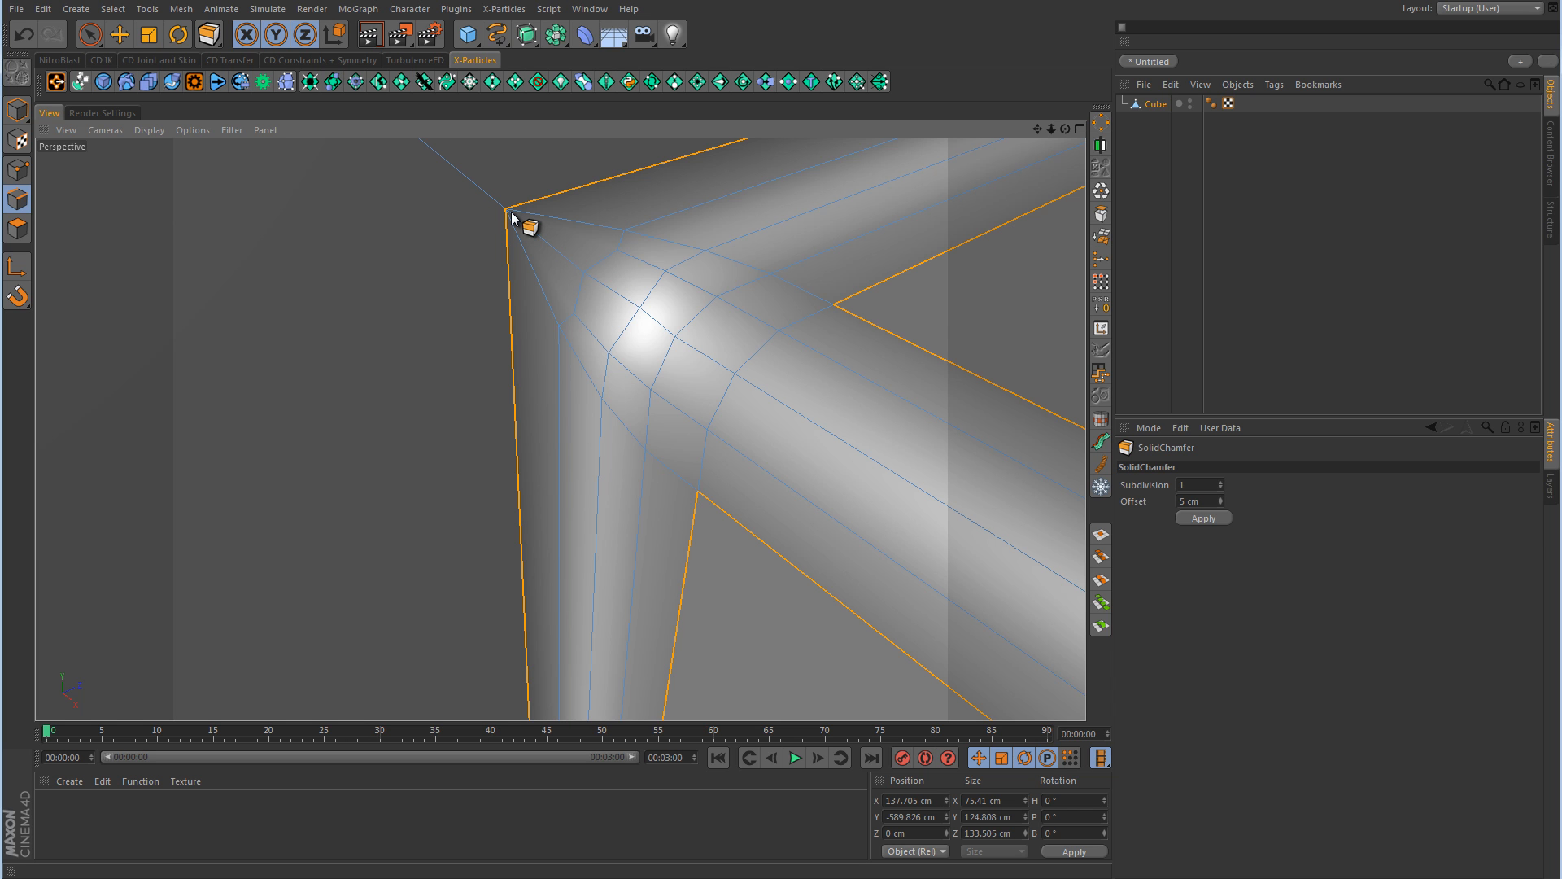
left_click(1395, 232)
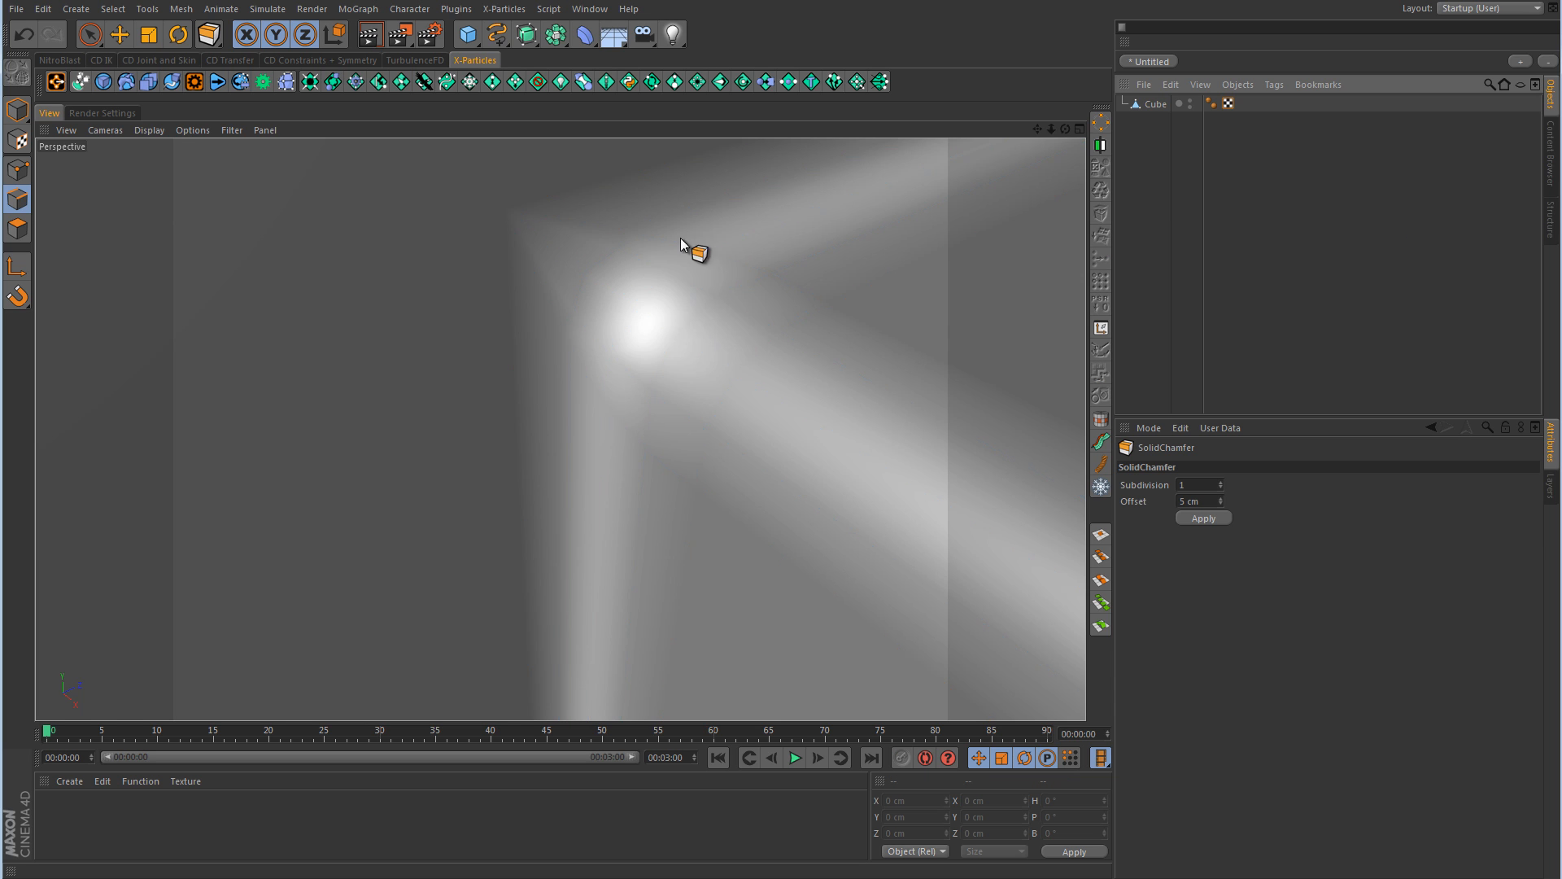
right_click_drag(844, 280, 745, 324, "alt")
scroll(698, 329, "down", 1)
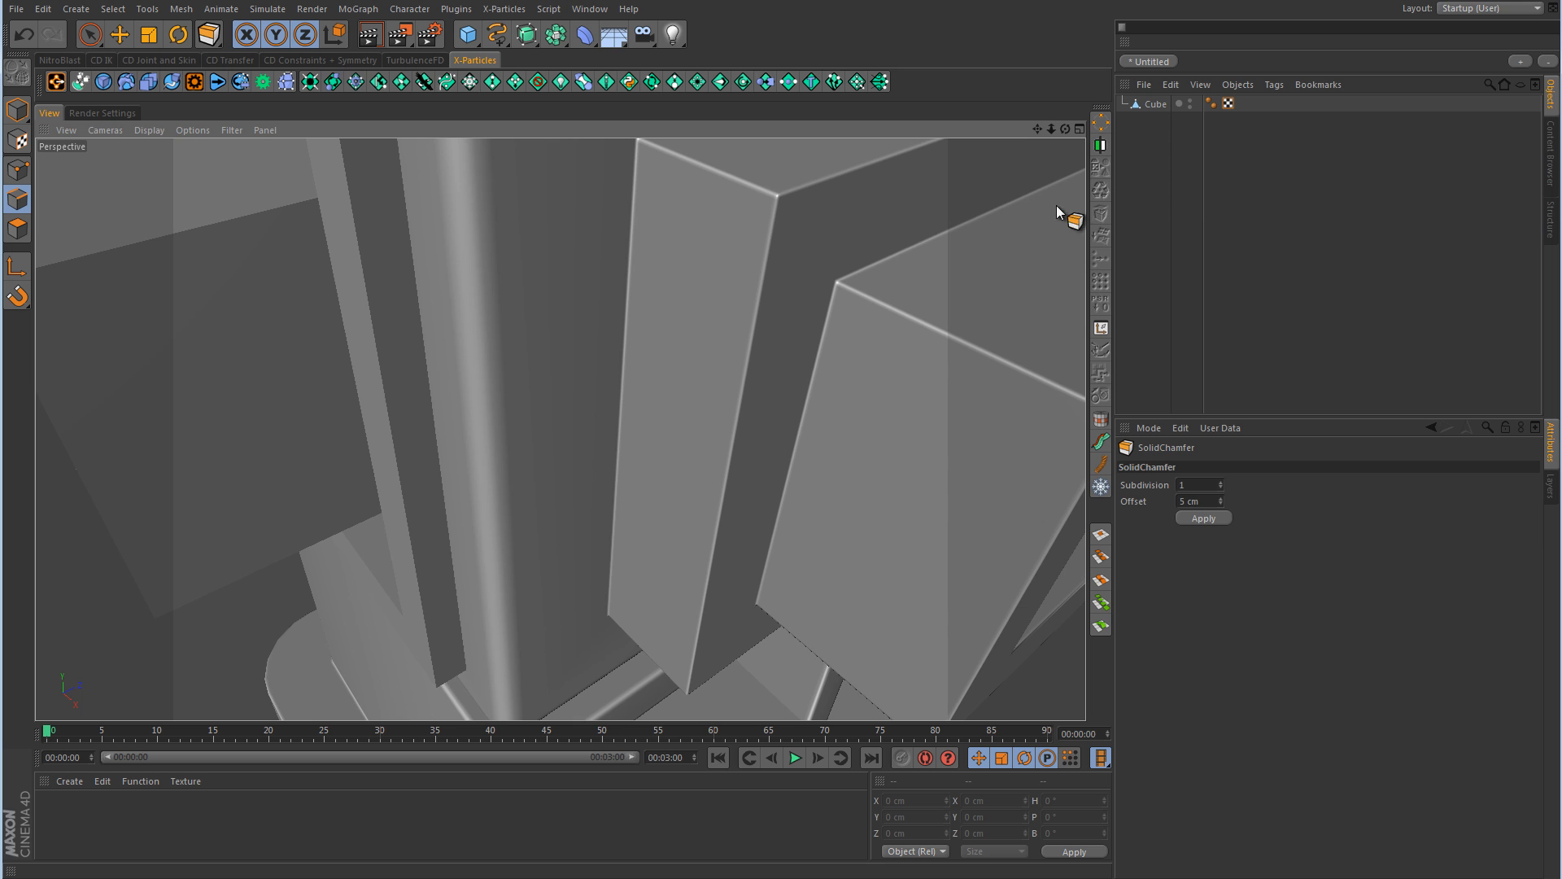
left_click(1159, 107)
left_click_drag(921, 272, 801, 302, "alt")
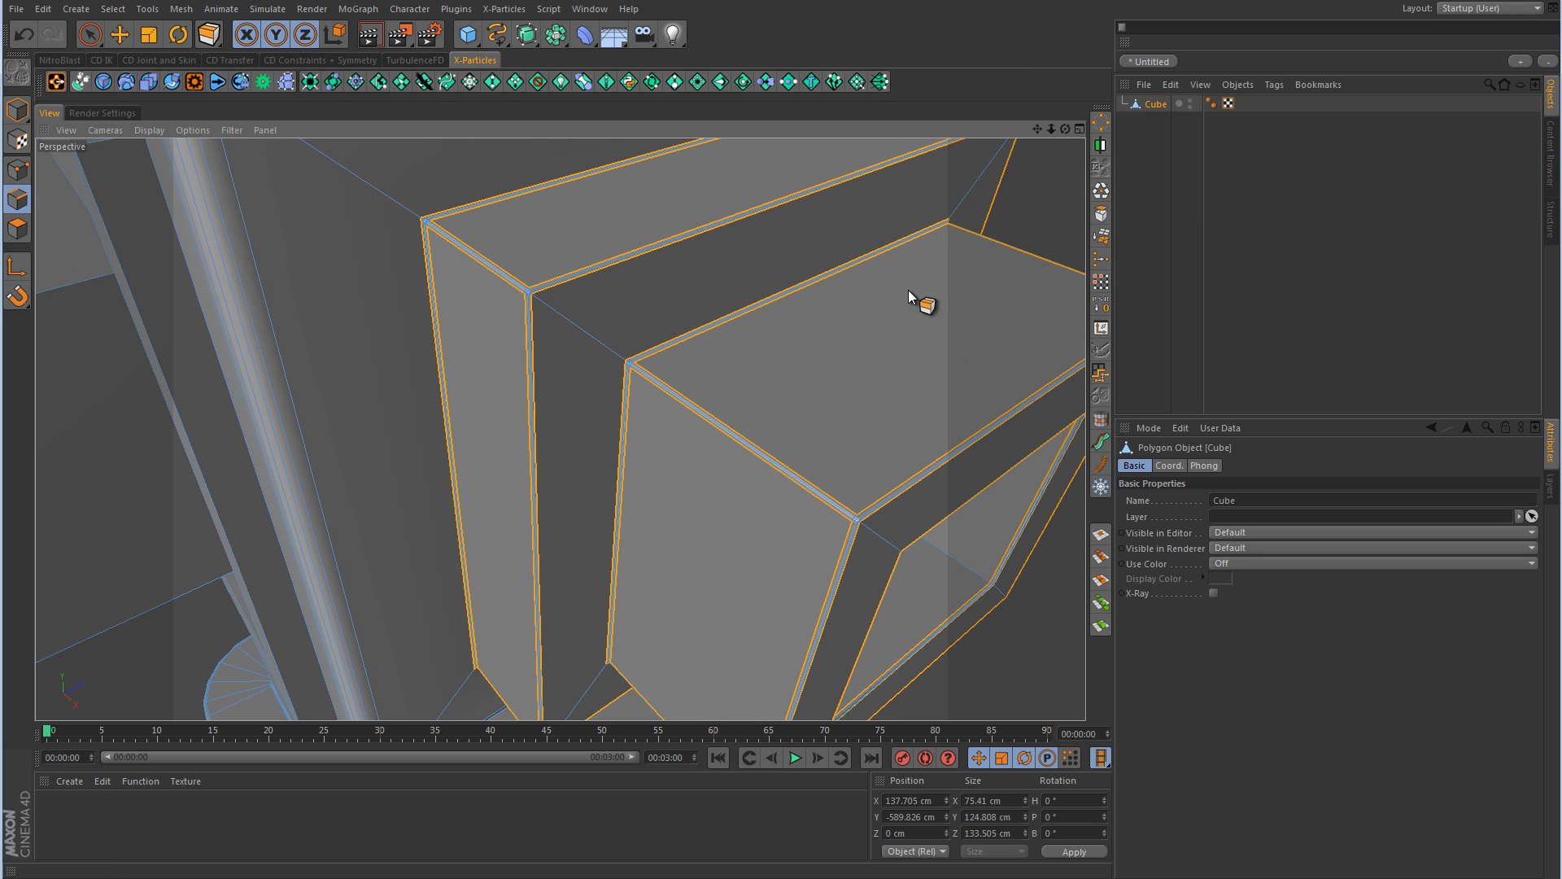
left_click(1323, 256)
mouse_move(910, 363)
right_mouse_down("alt")
mouse_move(524, 395)
mouse_move(802, 392)
right_mouse_up("alt")
- Undo the narrow SolidChamfer on the box, plate and opening edges
key("ctrl+z")
key("ctrl+z")
key("ctrl+z")
key("ctrl+z")
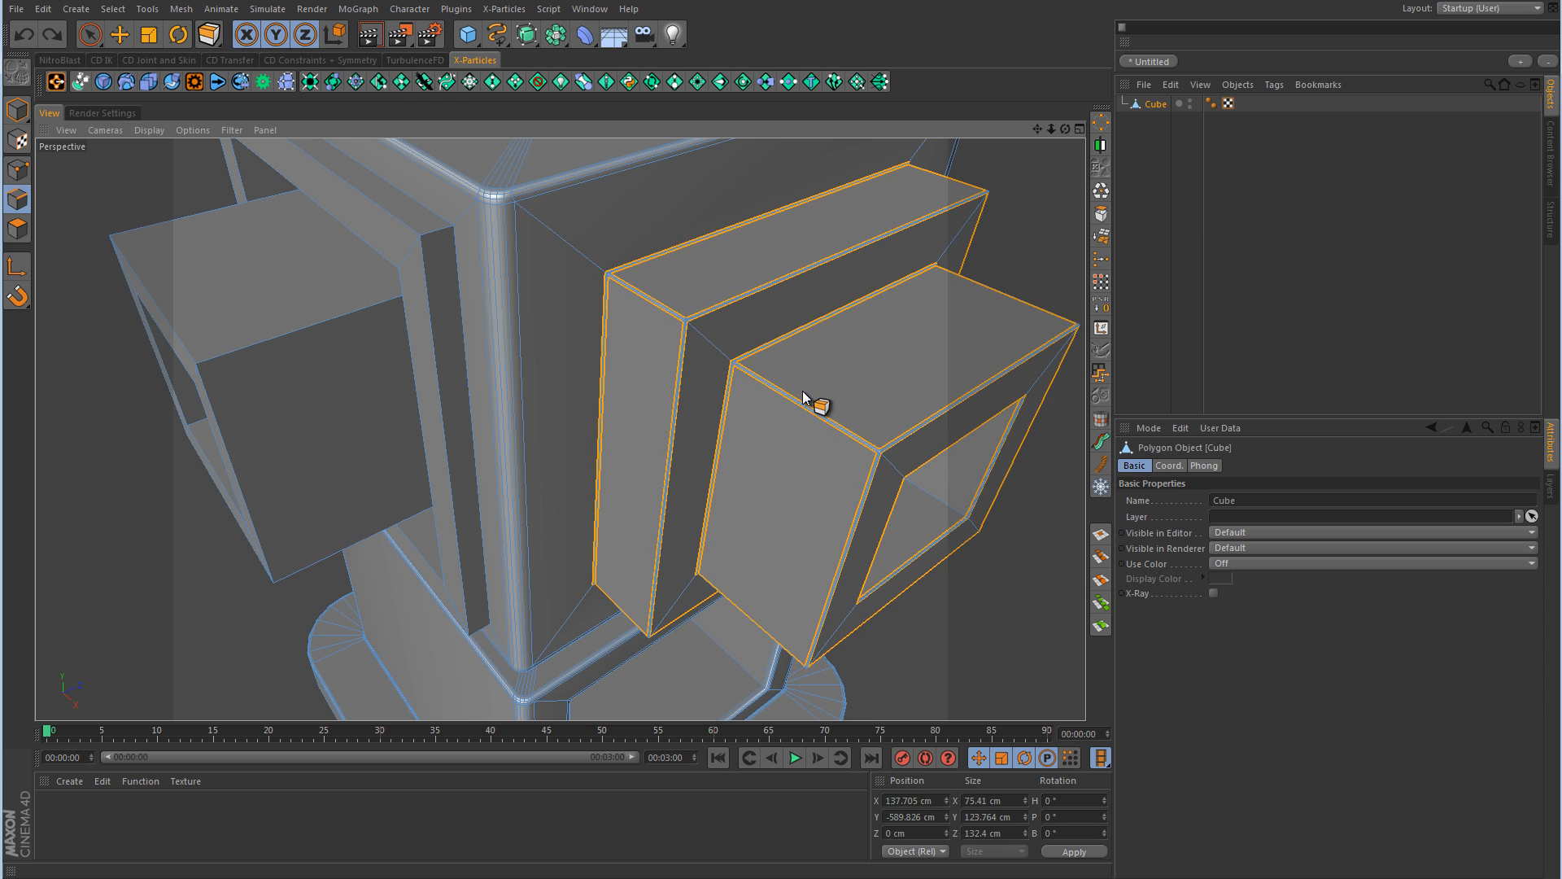
- Apply a slightly wider SolidChamfer to the selected box, plate and opening edges, and check the rounded corners
left_click_drag(821, 400, 752, 338, "alt")
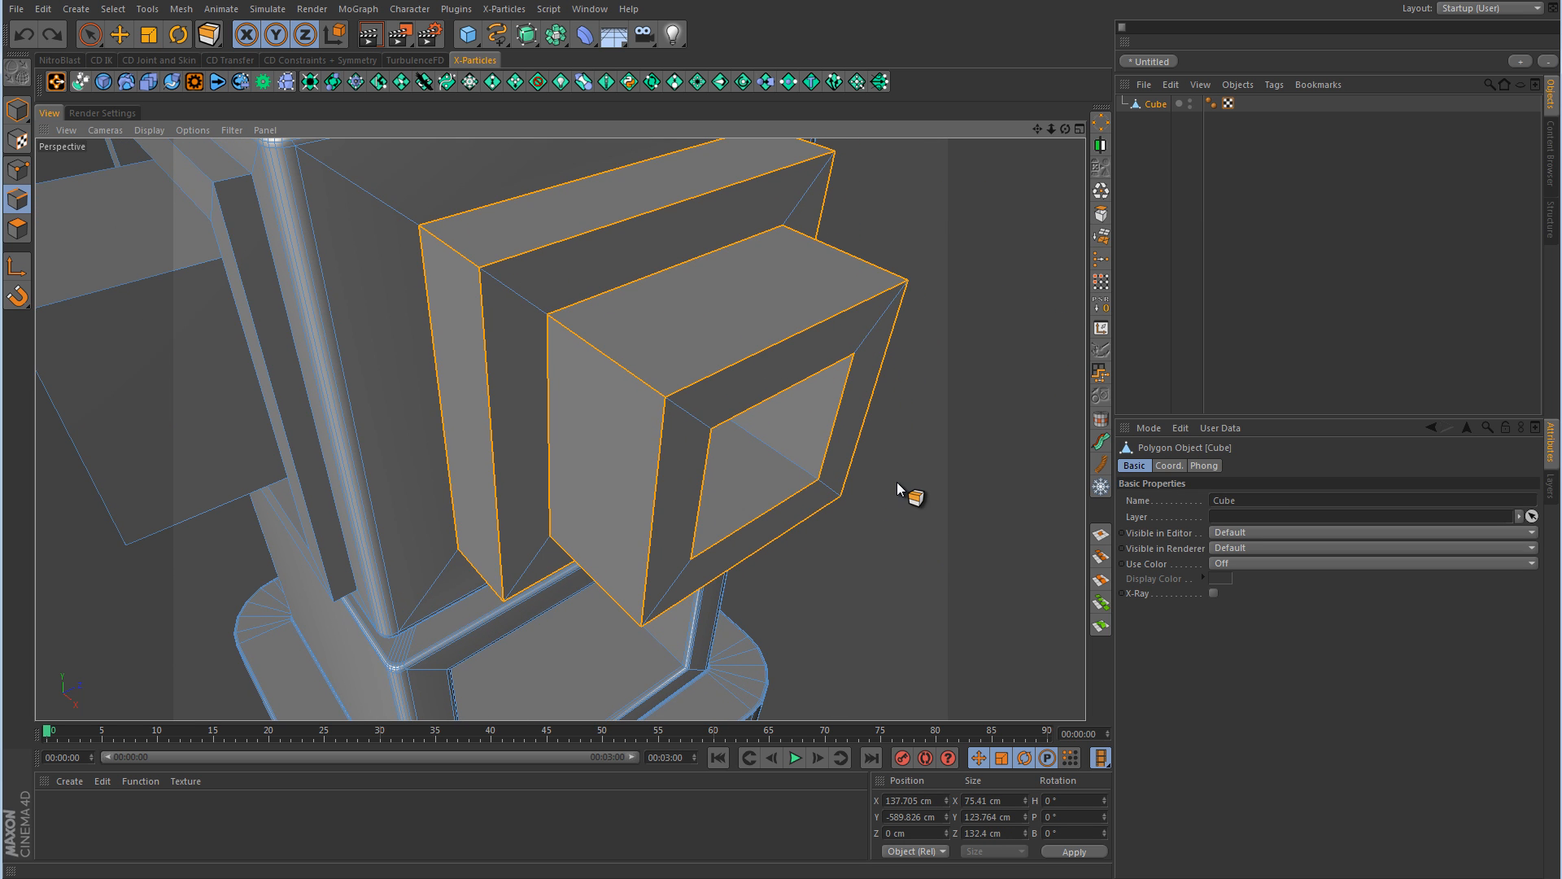
left_click_drag(781, 449, 782, 448)
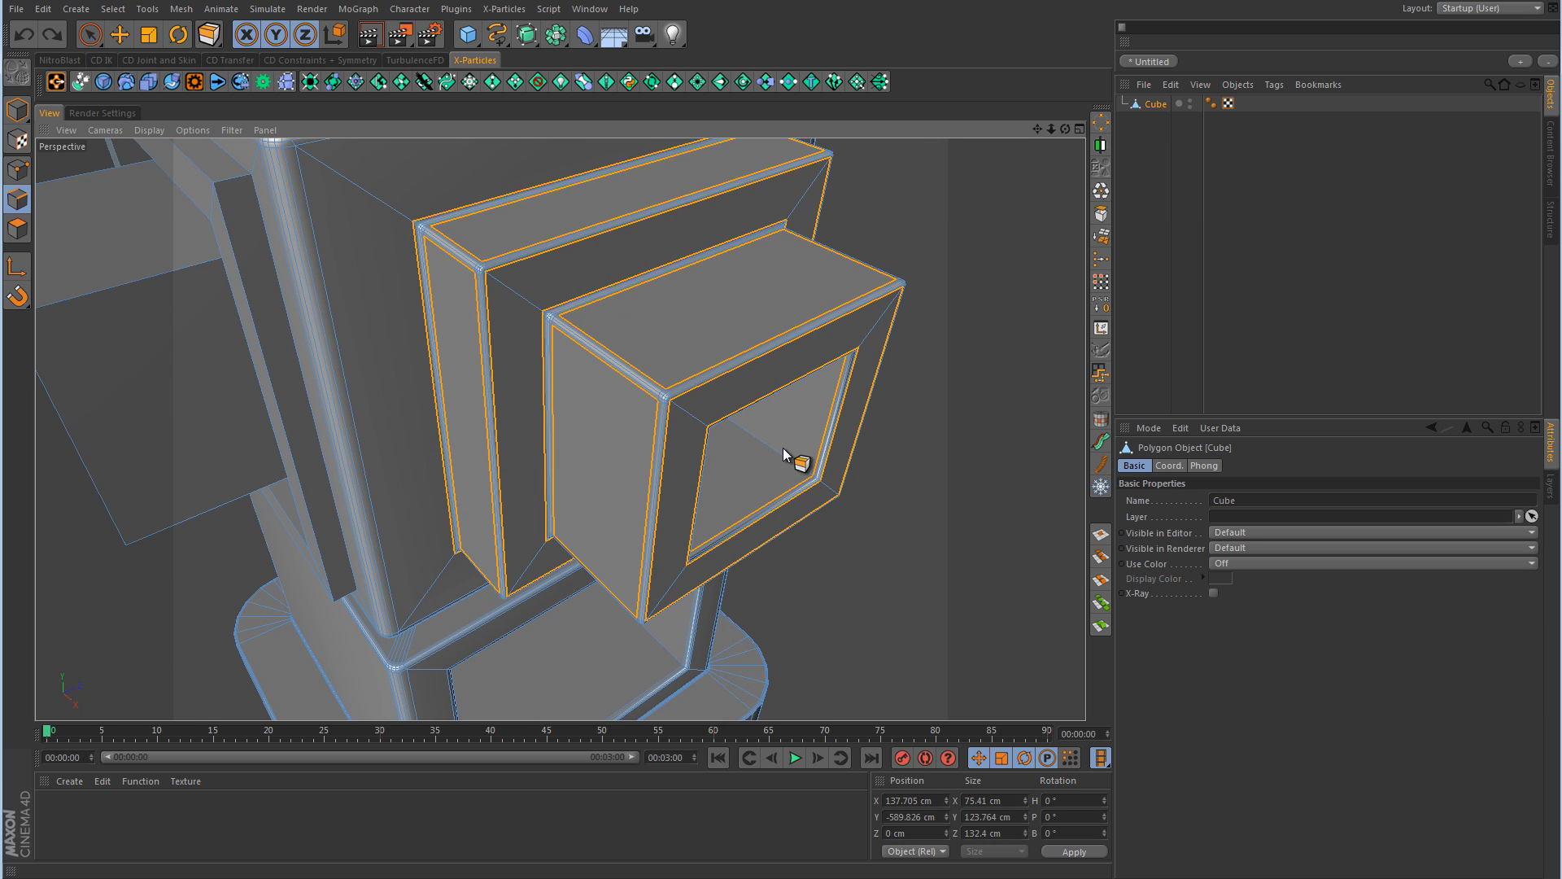
left_click(1297, 326)
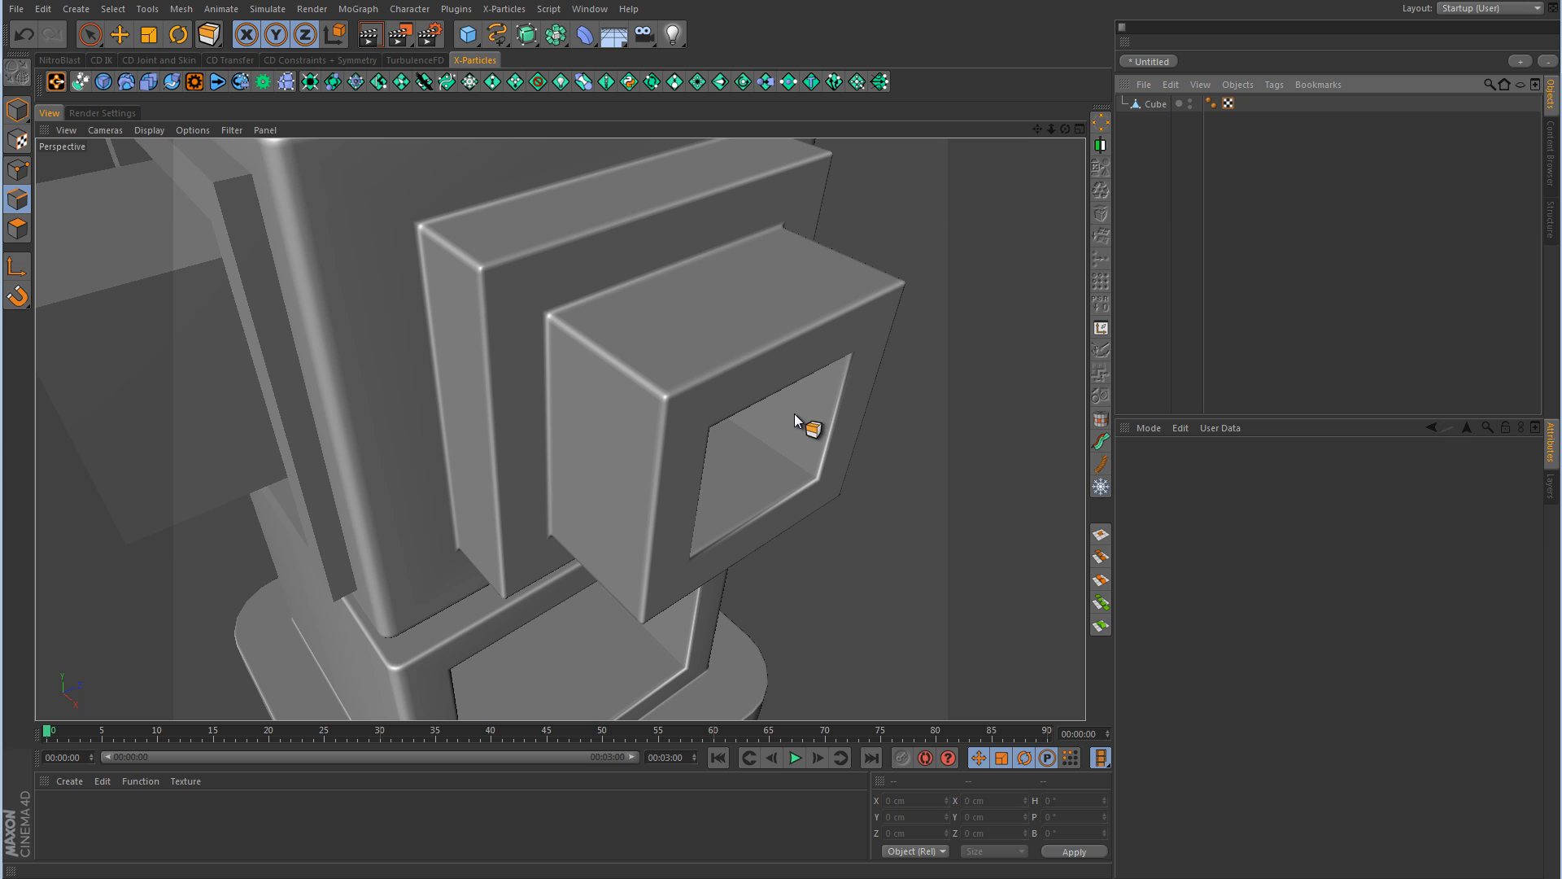
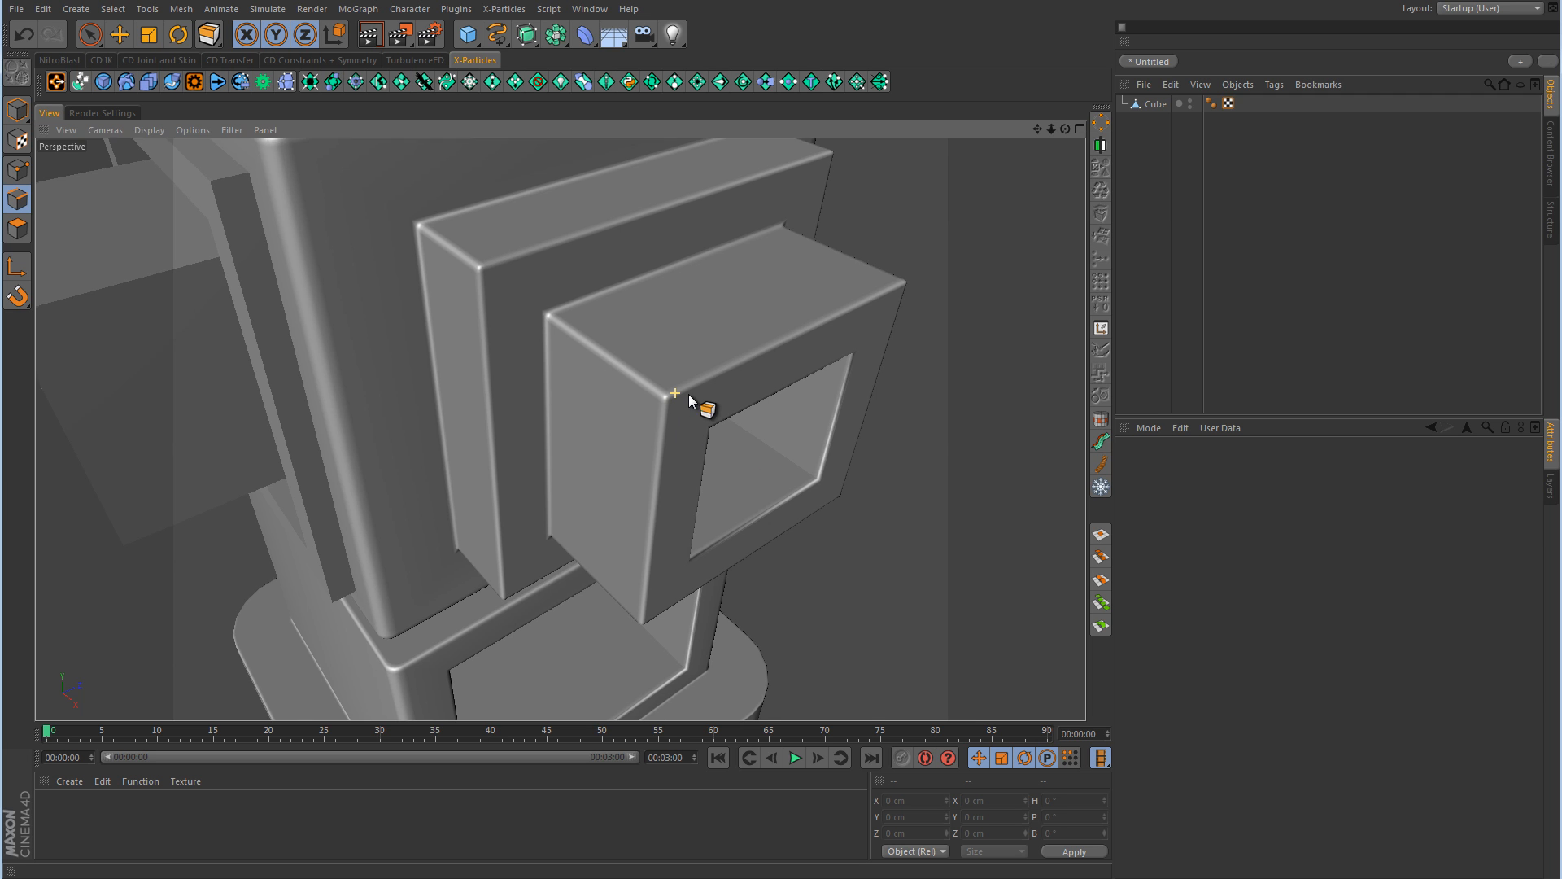
right_click_drag(683, 394, 916, 396, "alt")
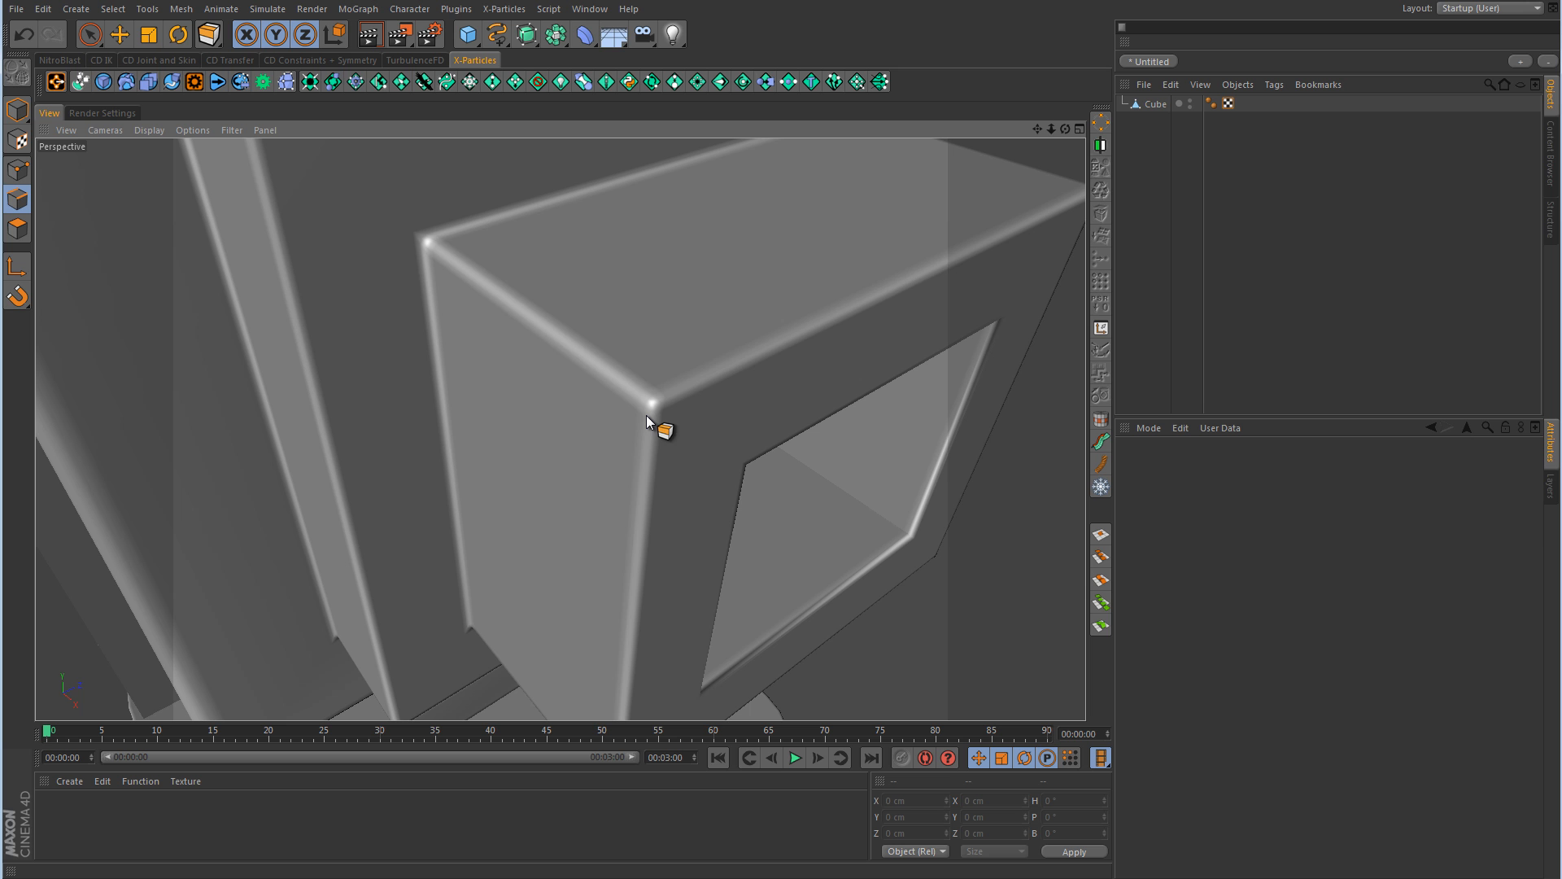
mouse_move(813, 402)
right_mouse_down("alt")
mouse_move(607, 452)
mouse_move(500, 455)
mouse_move(499, 398)
mouse_move(963, 494)
right_mouse_up("alt")
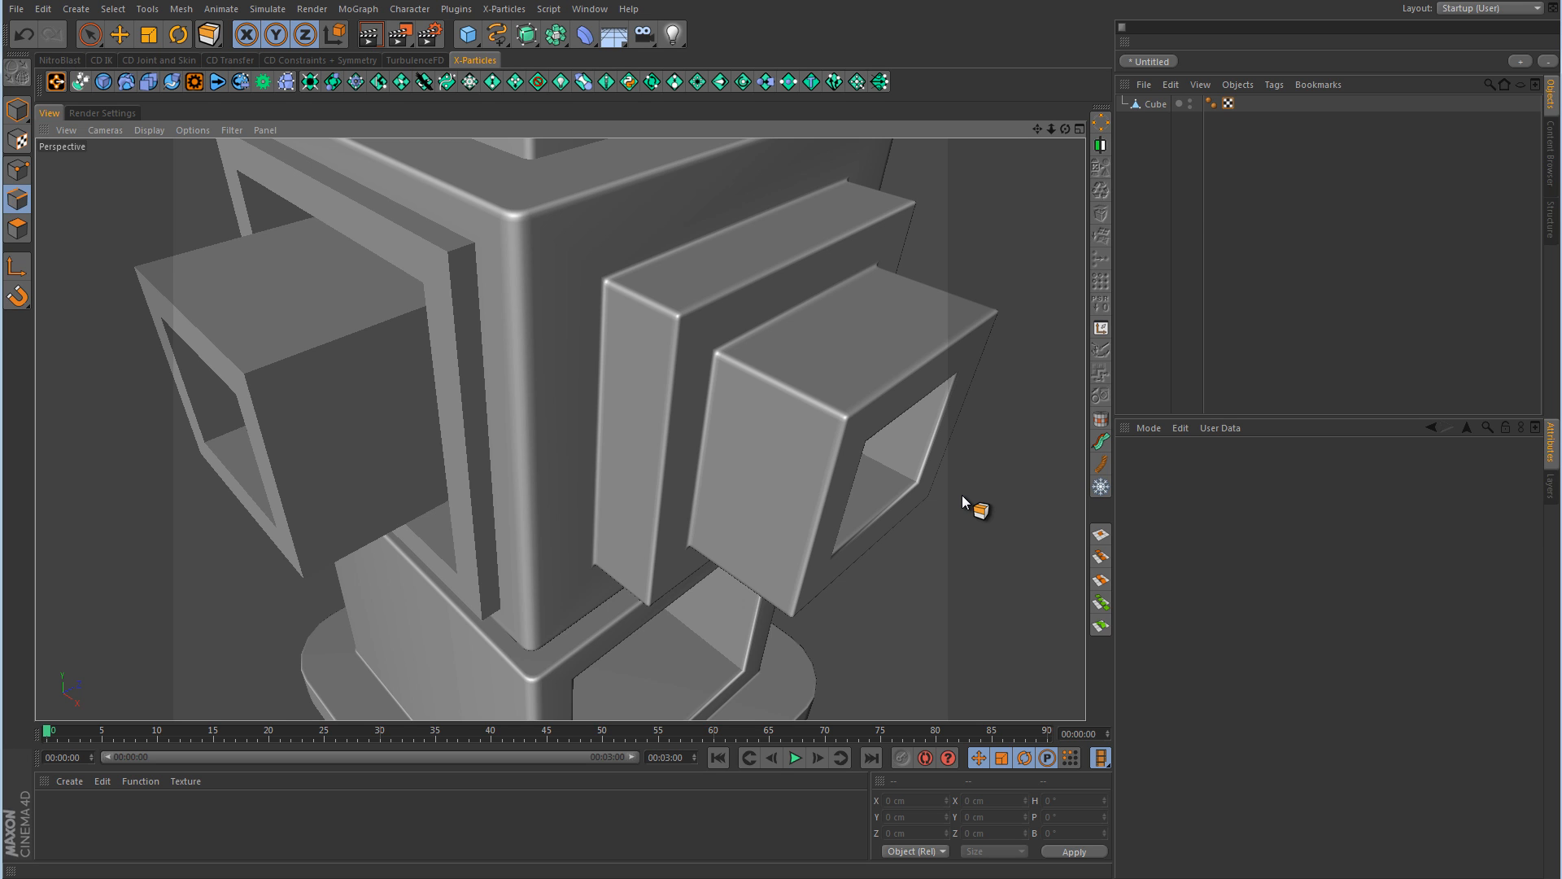
- Use Live Selection to select the receding edges of the still sharp protruding box on the column's adjacent face
left_click(1155, 103)
left_click(90, 34)
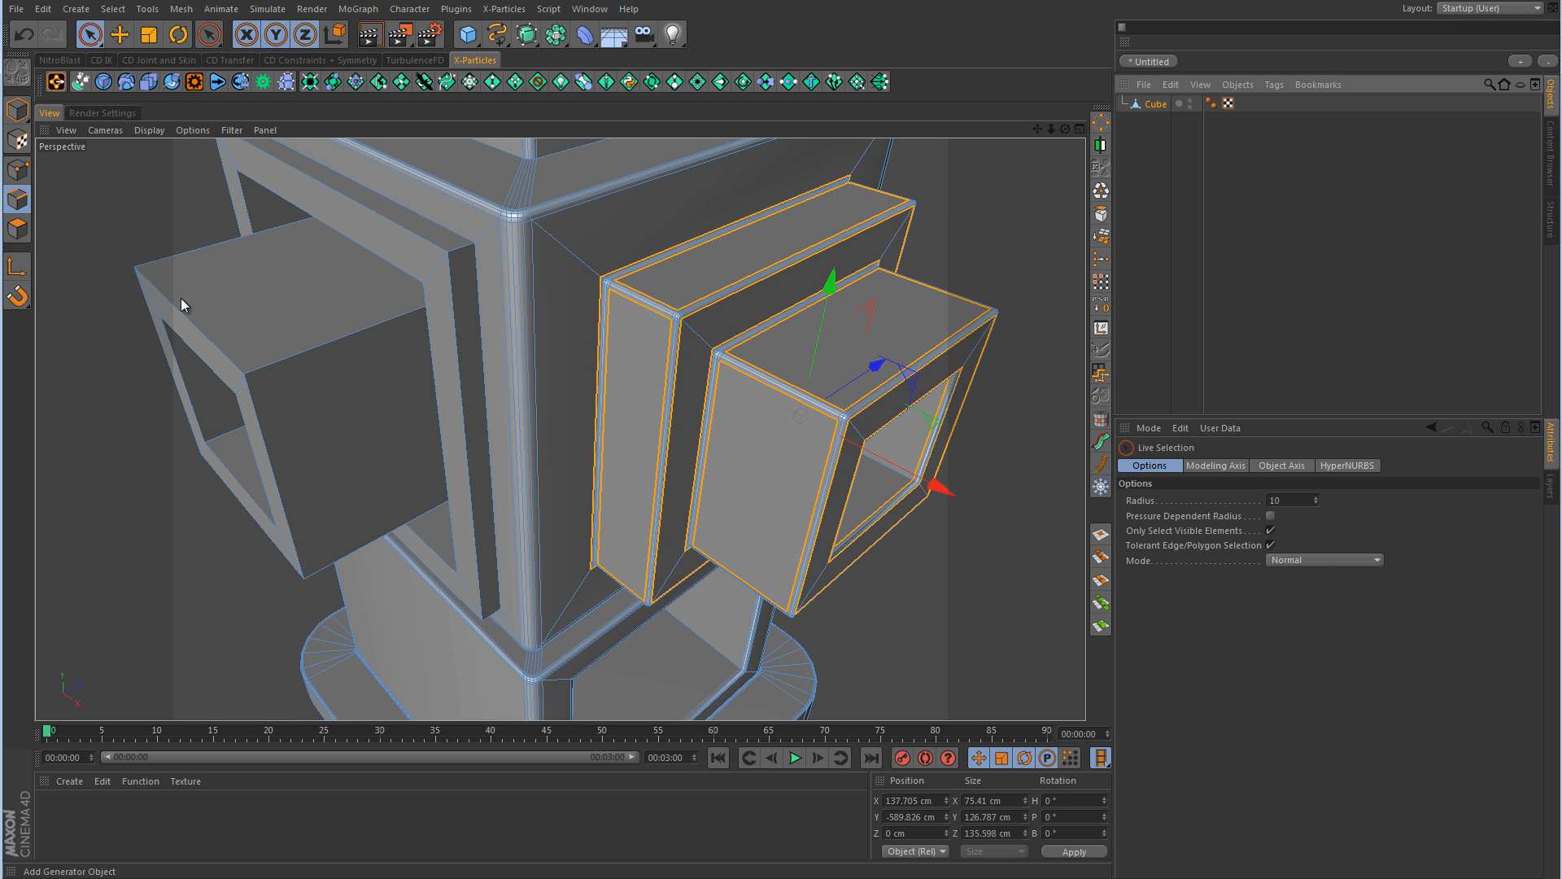
left_click_drag(353, 350, 584, 346, "alt")
left_click(579, 337)
left_click(411, 244, "shift")
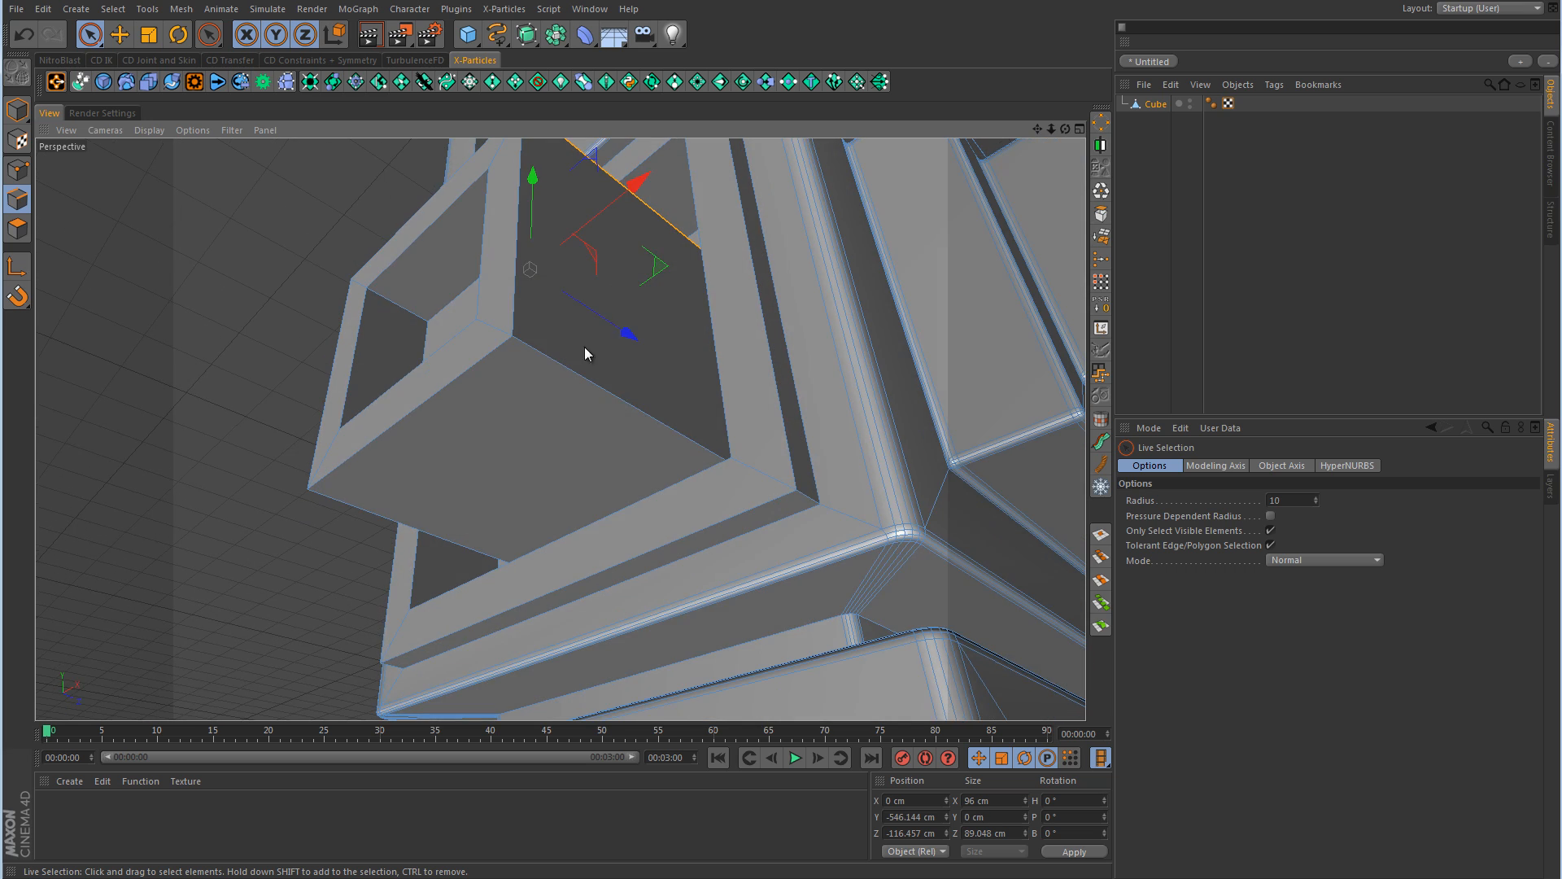
left_click_drag(495, 439, 901, 478, "alt")
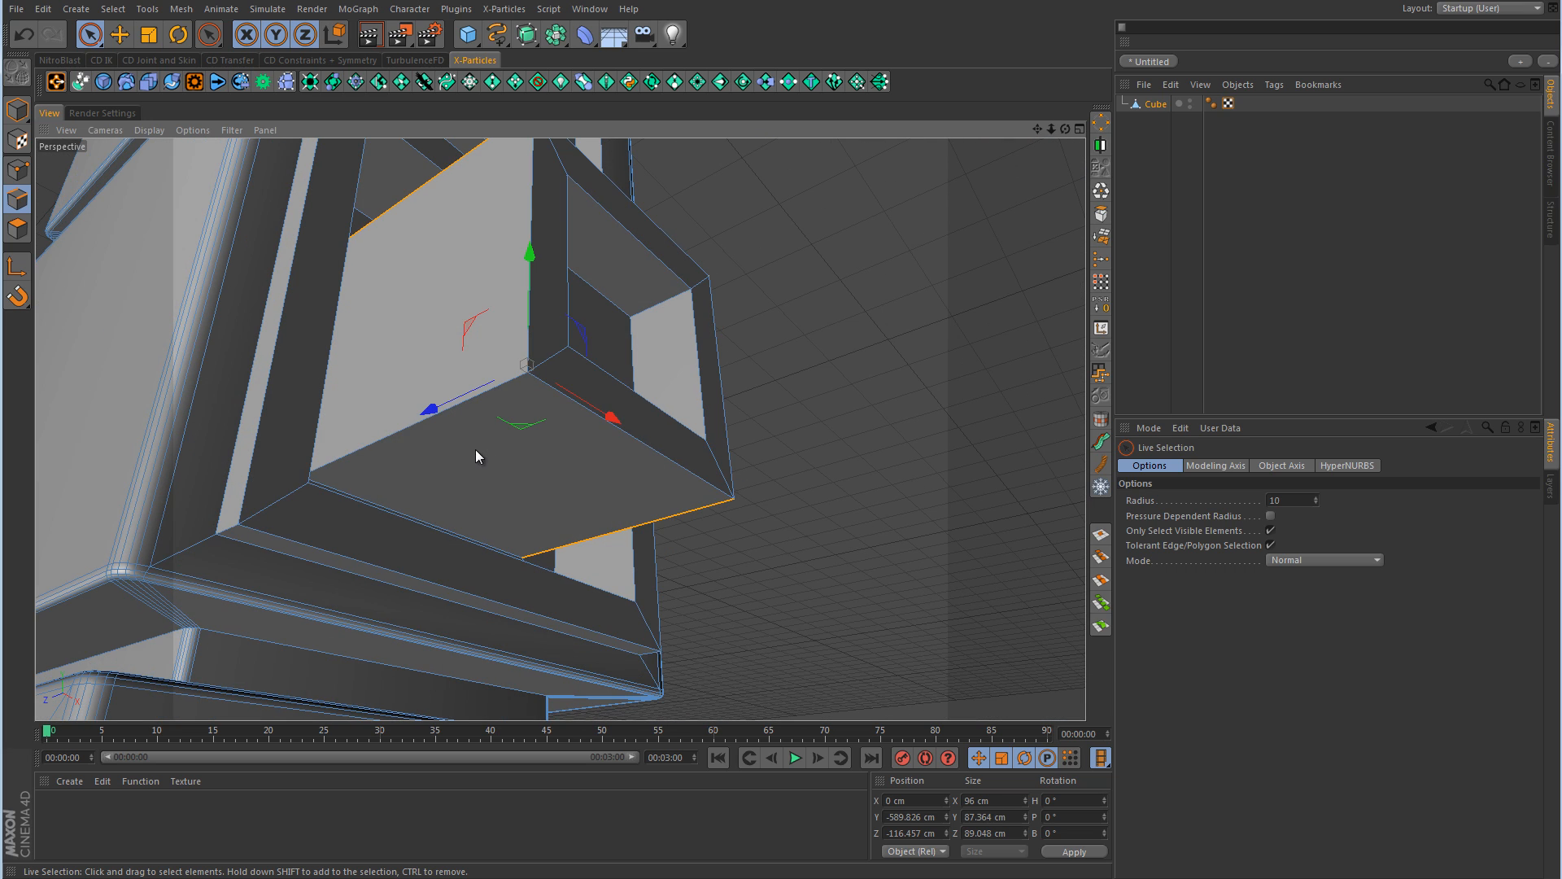
left_click(443, 408, "shift")
- Add the four rim edges of the opening in the adjacent box's front face to the selection
left_click(698, 363, "shift")
left_click(672, 274, "shift")
left_click_drag(674, 374, 524, 521, "alt")
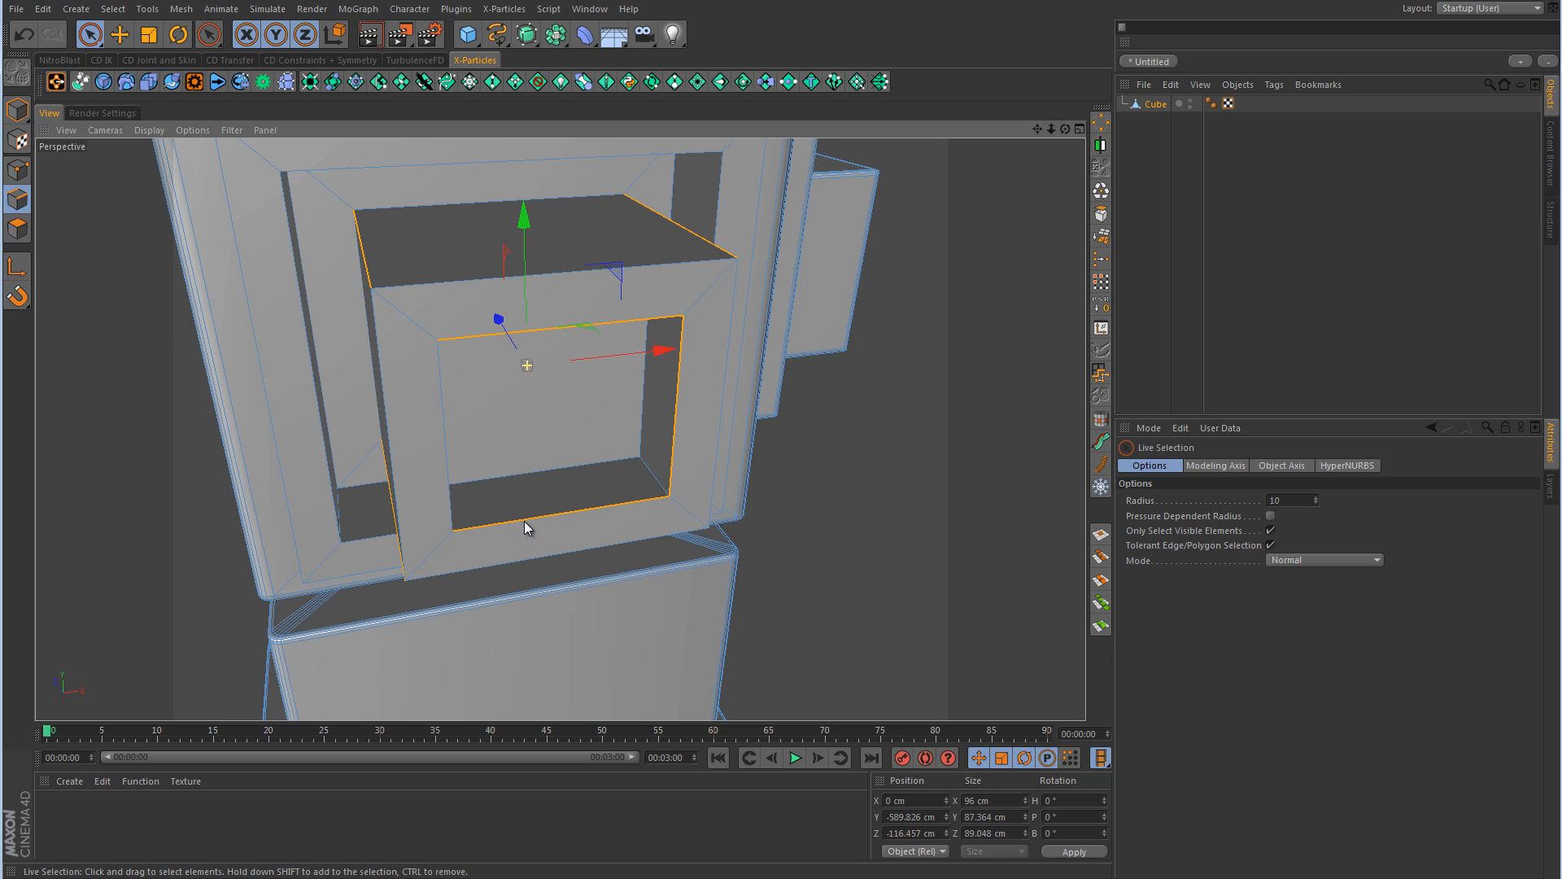
left_click(445, 419, "shift")
- Add the outer edges of the adjacent box's front face to the selection
left_click(423, 276, "shift")
left_click_drag(567, 420, 672, 240, "alt")
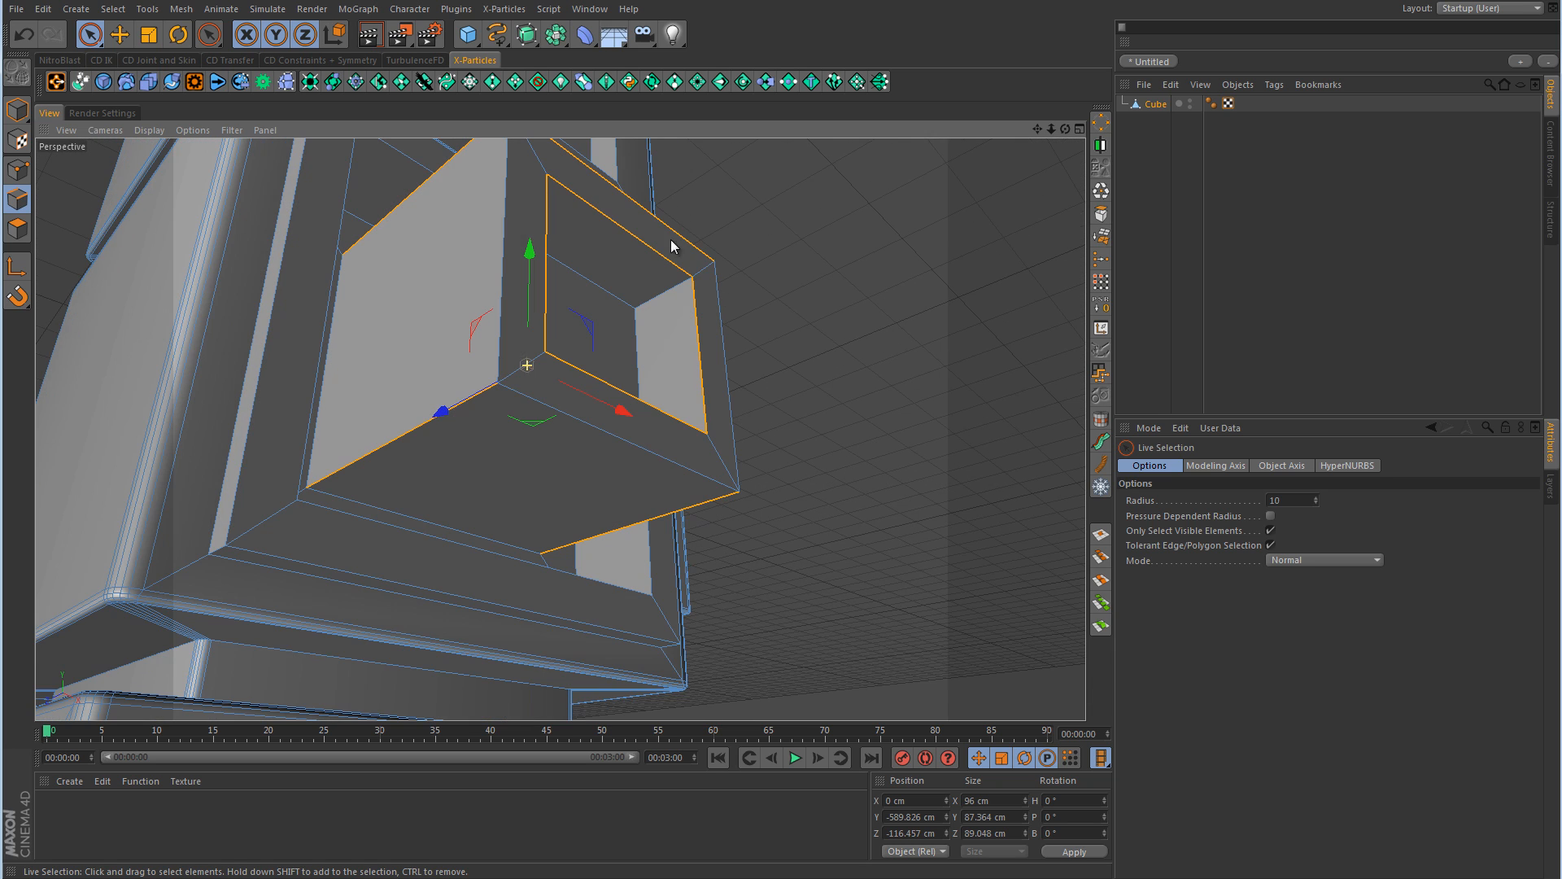
left_click_drag(819, 258, 806, 456, "alt")
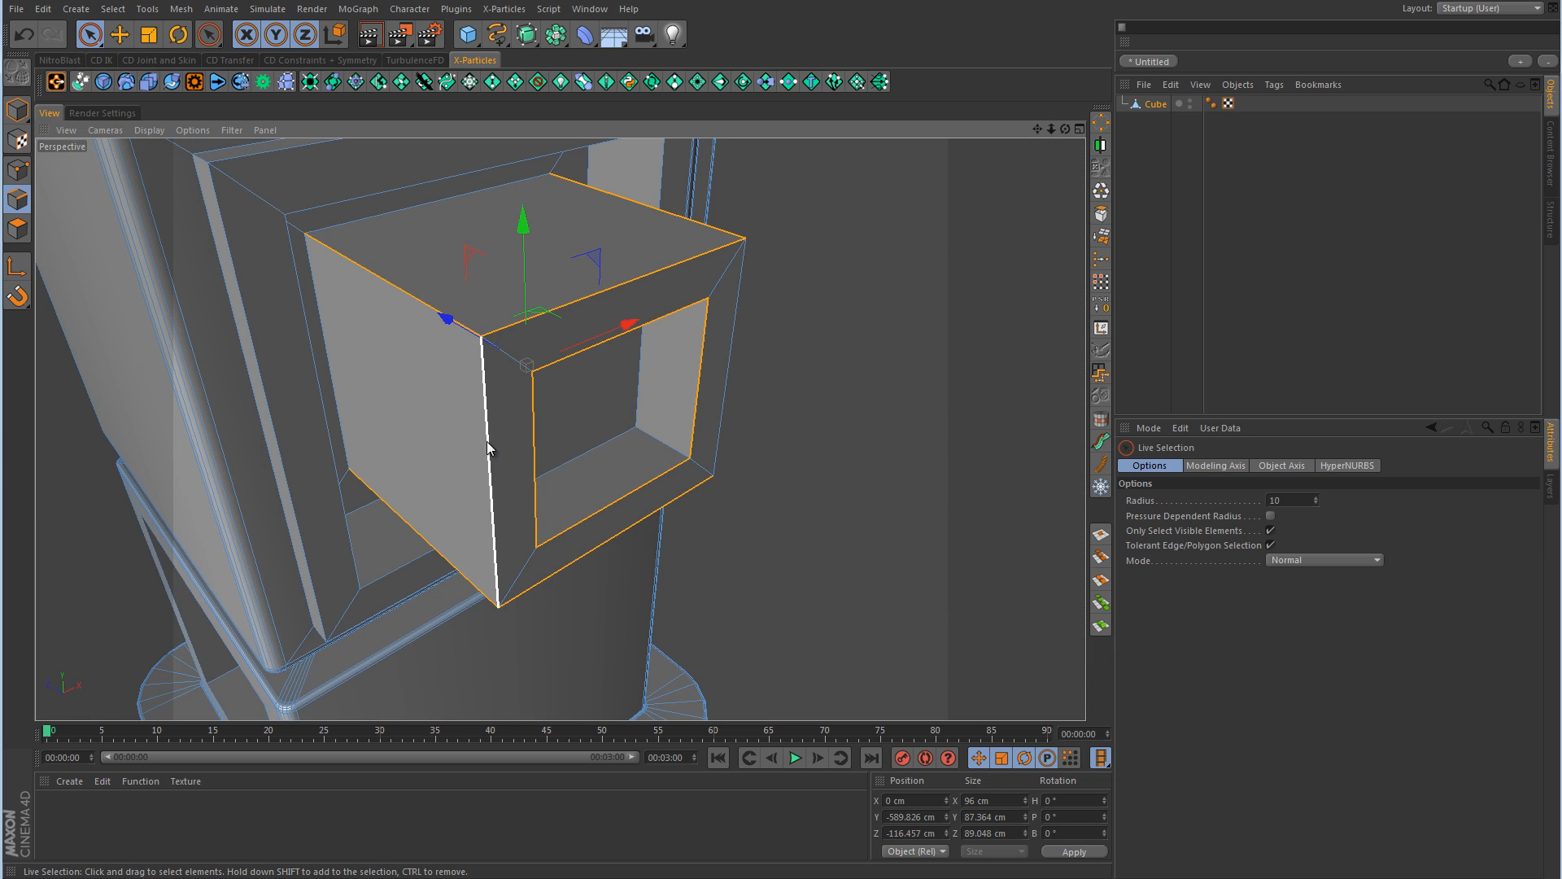
left_click_drag(836, 345, 616, 267, "alt")
left_click_drag(543, 306, 841, 237, "alt")
- Add the inner rim loop of the frame plate surrounding the adjacent box with Loop Selection
key("u")
key("l")
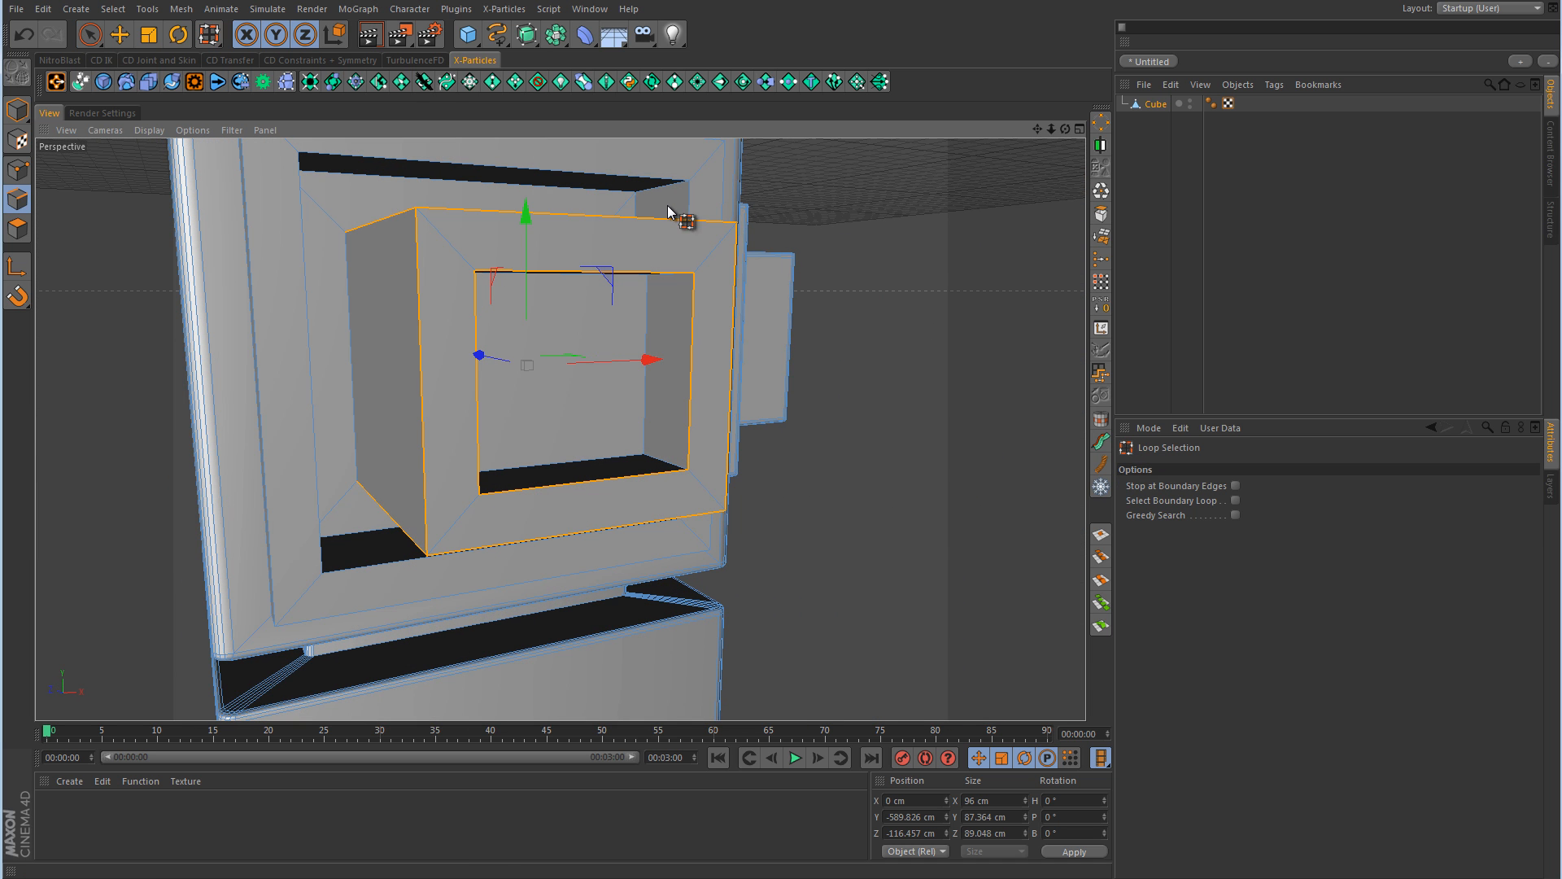
left_click(404, 159)
key("space")
left_click_drag(768, 445, 511, 550, "alt")
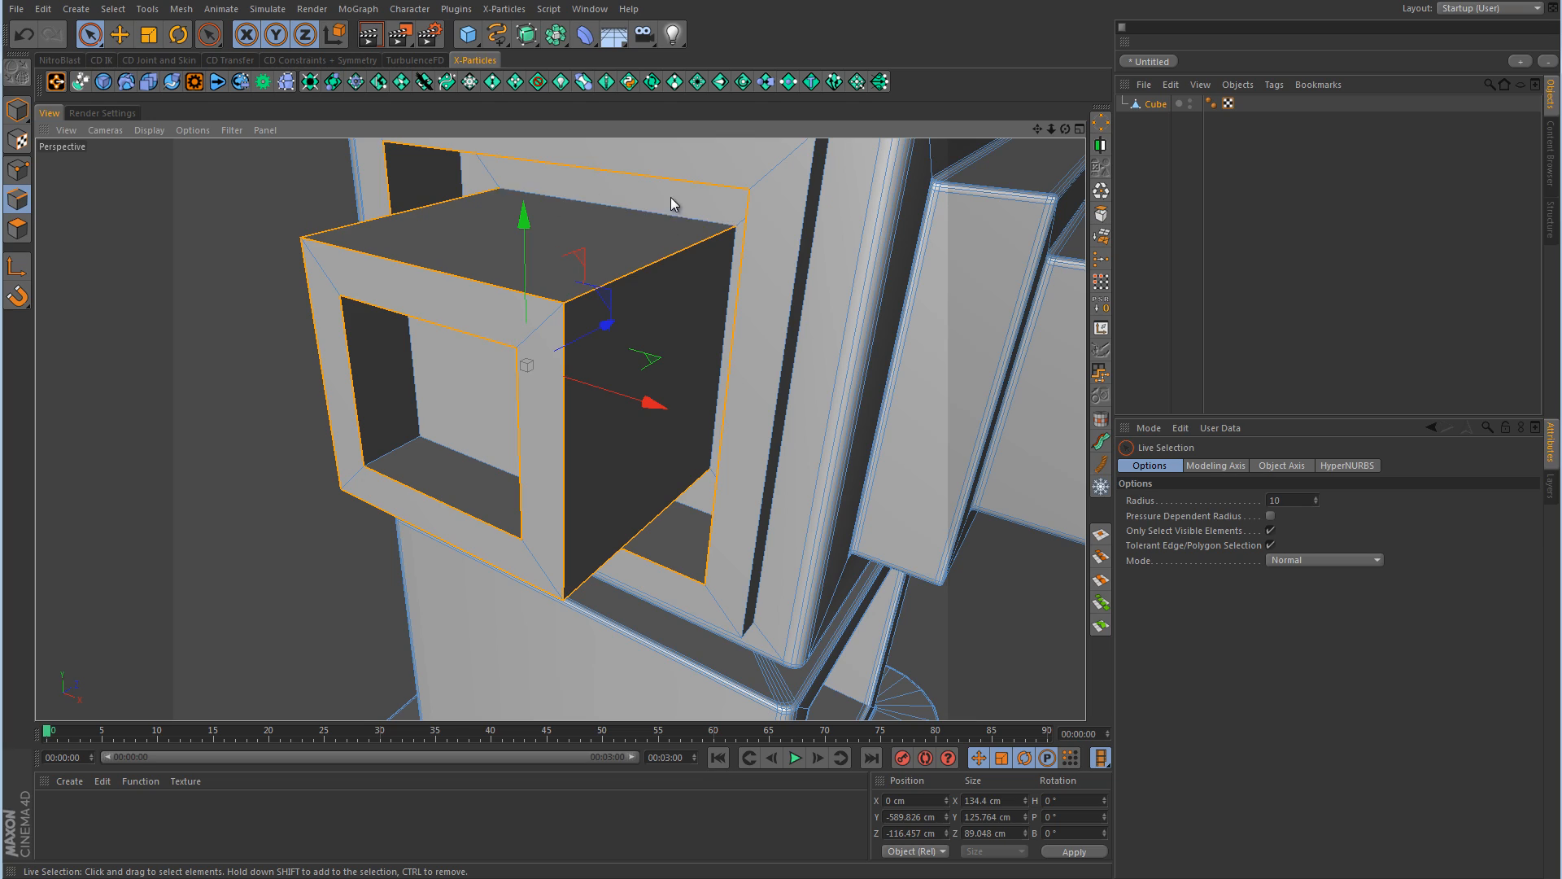
left_click_drag(671, 196, 728, 386, "alt")
- Add the outer front and back outline loops of the frame plate to the selection with Loop Selection
key("u")
key("l")
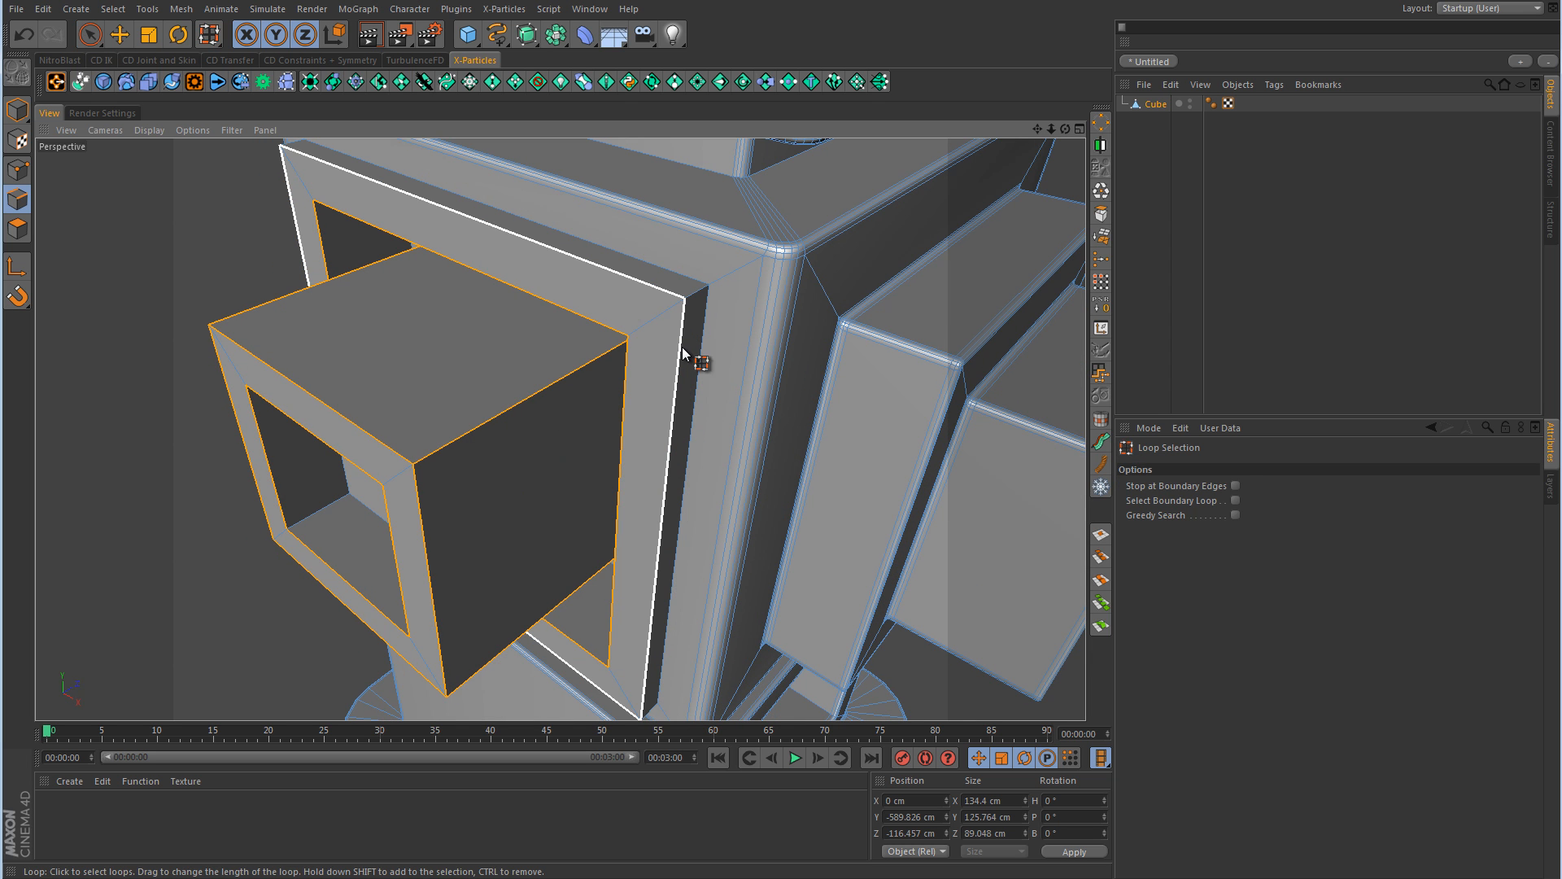
scroll(843, 406, "down", 5)
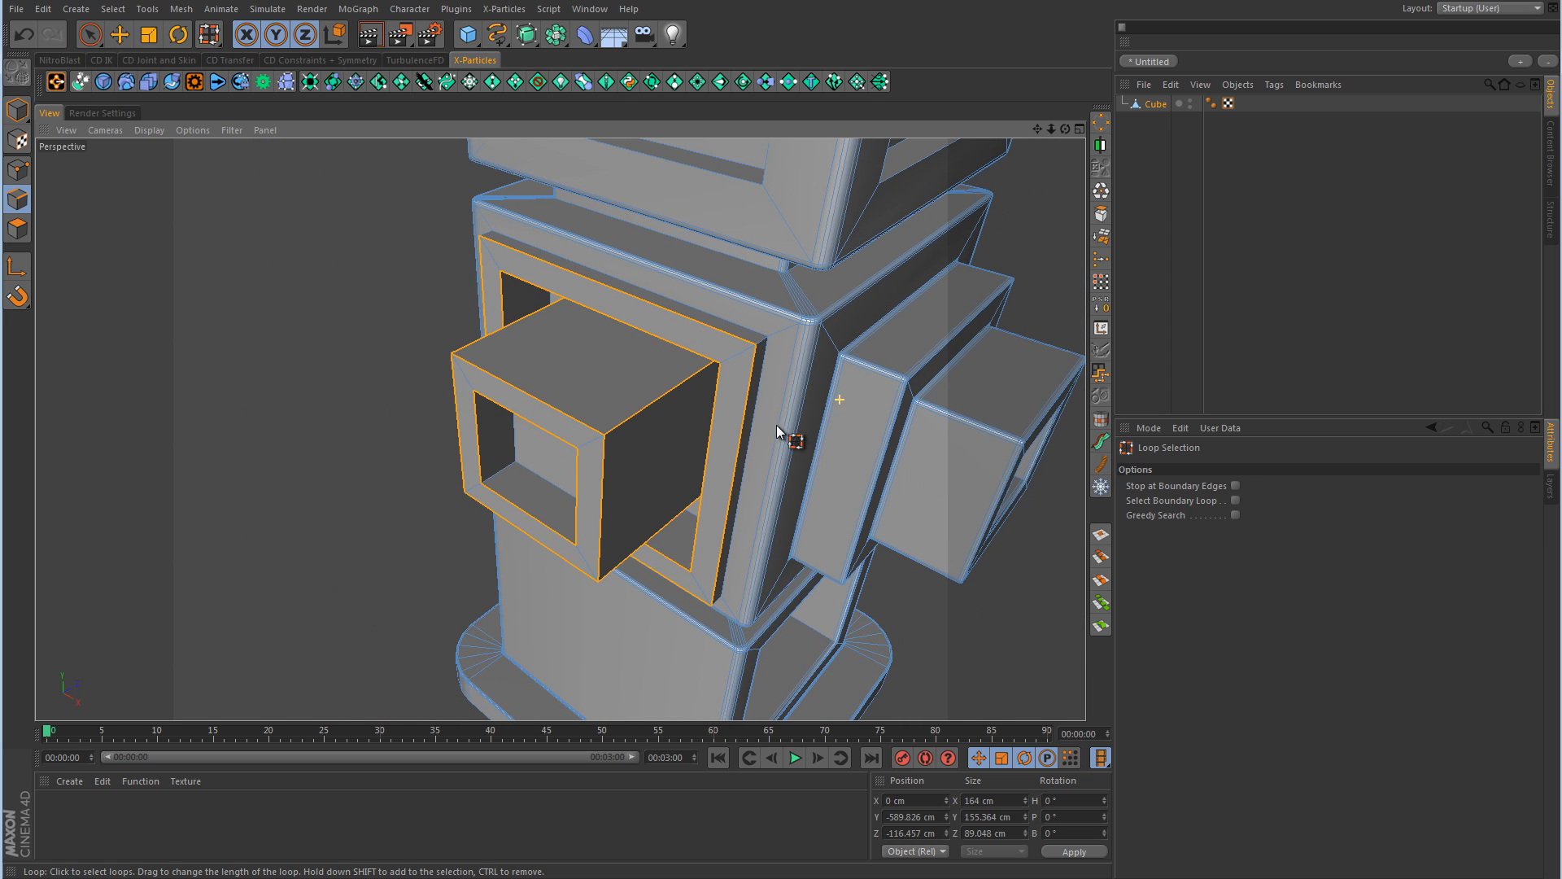
scroll(904, 374, "up", 6)
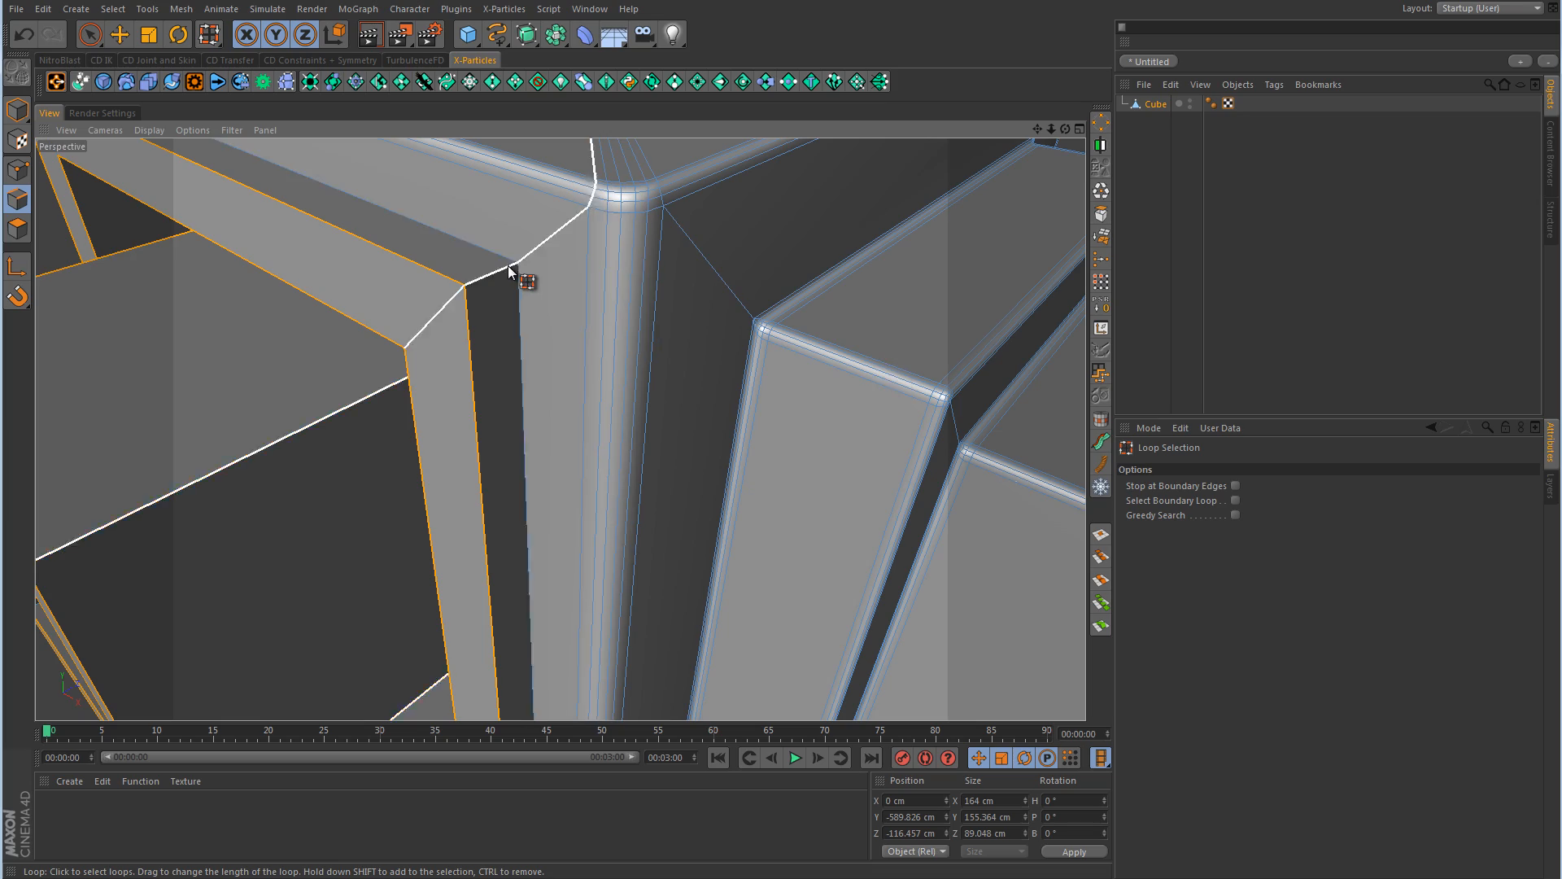
scroll(846, 352, "down", 5)
left_click_drag(771, 460, 729, 387, "alt")
- Round the selected edges of the adjacent box and its frame plate with SolidChamfer and clear the selection
right_click(729, 388)
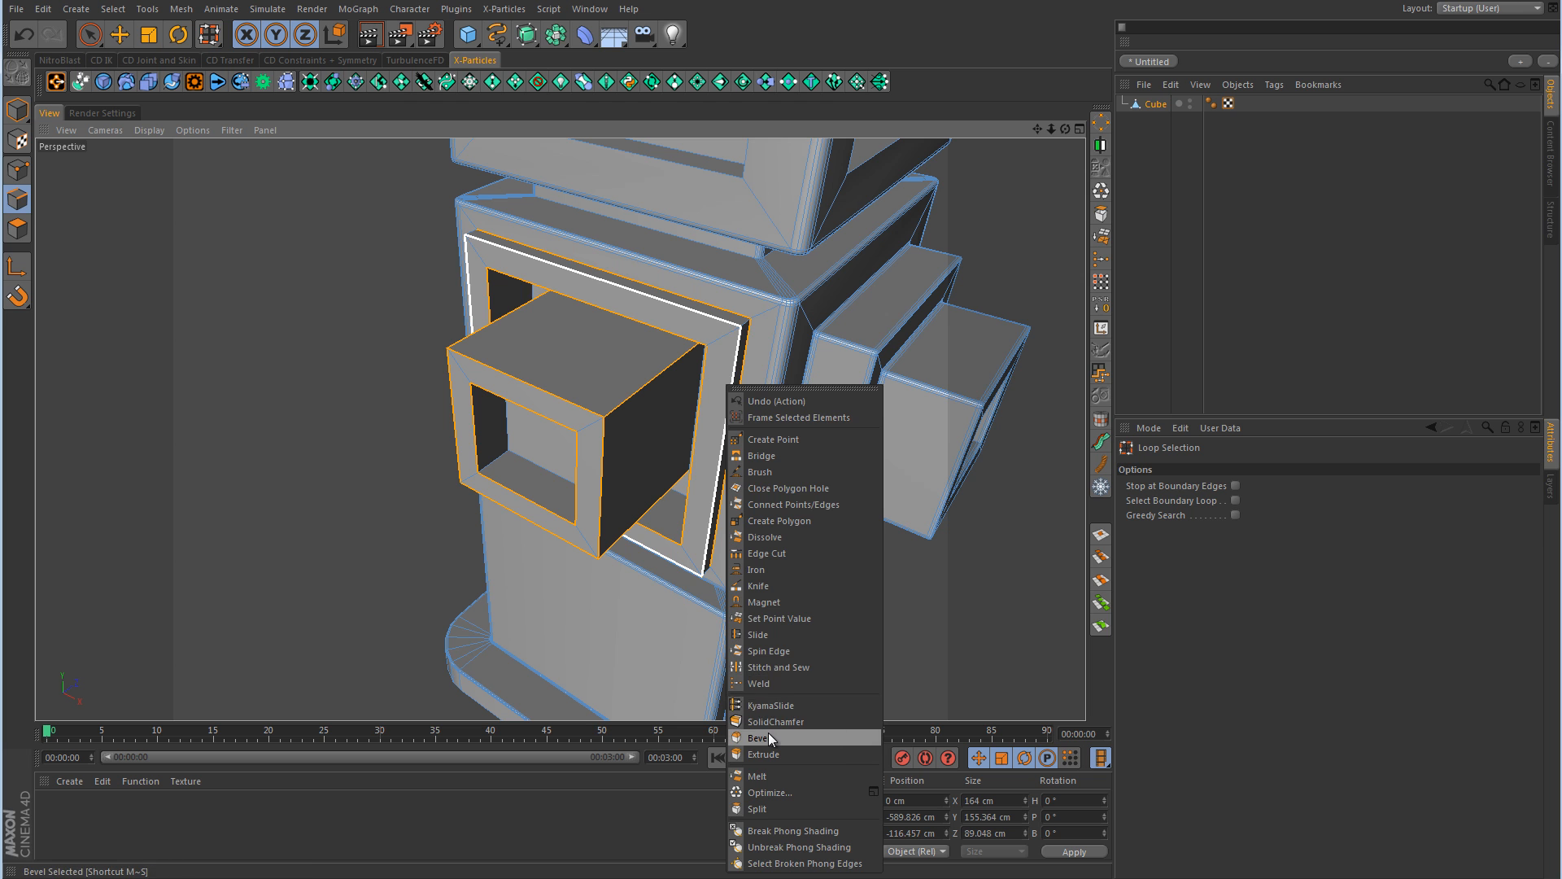
left_click(768, 736)
right_click(769, 506)
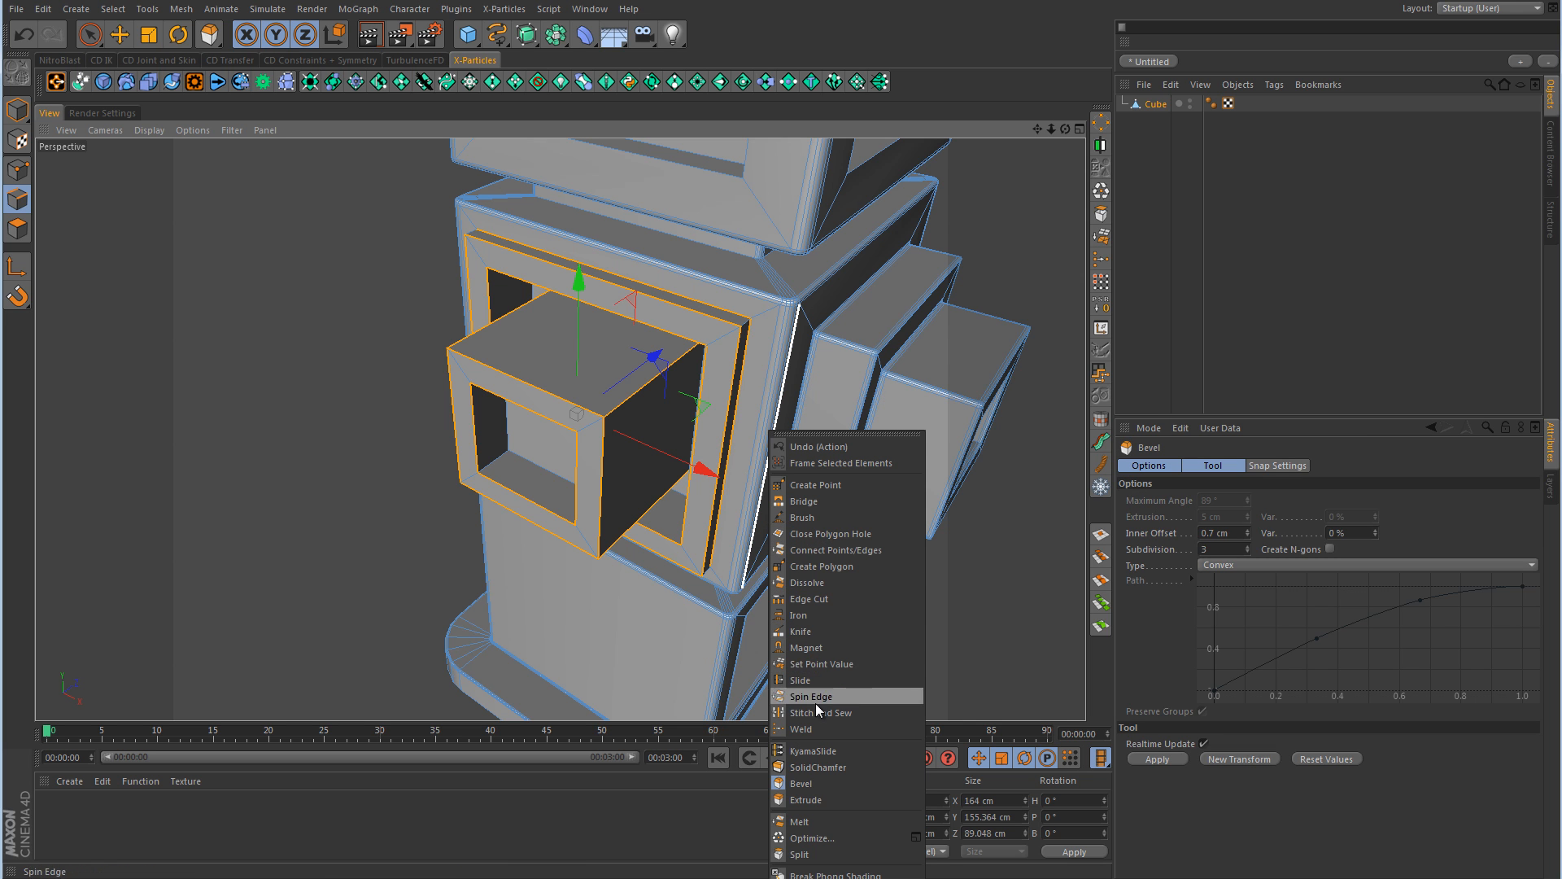
left_click(816, 767)
left_click_drag(877, 485, 412, 498, "alt")
left_click(783, 453)
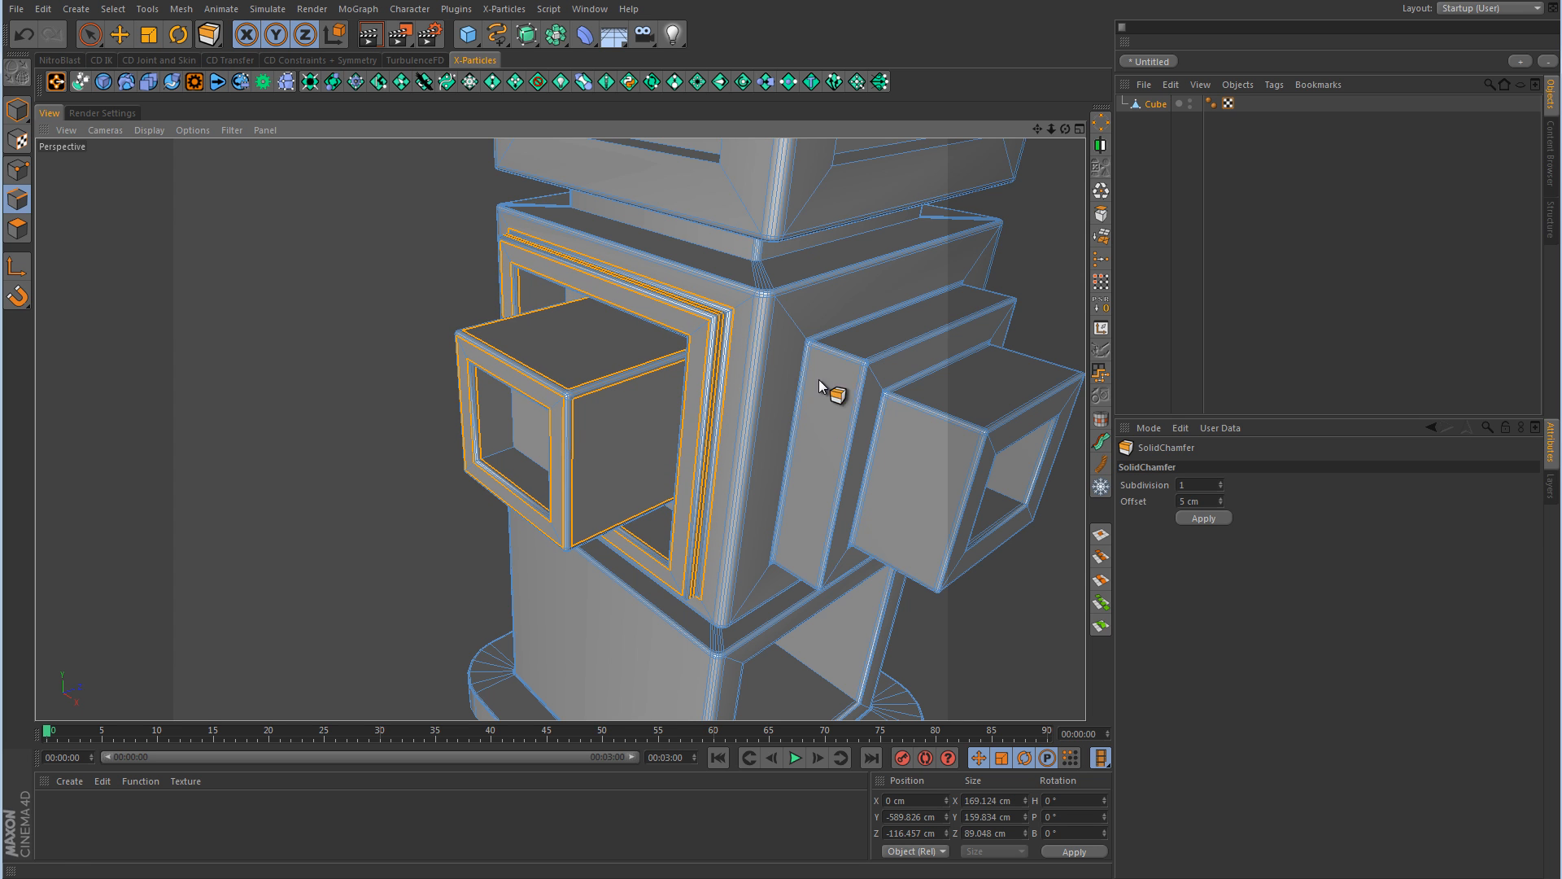
left_click(99, 46)
left_click(326, 259)
left_click(1399, 283)
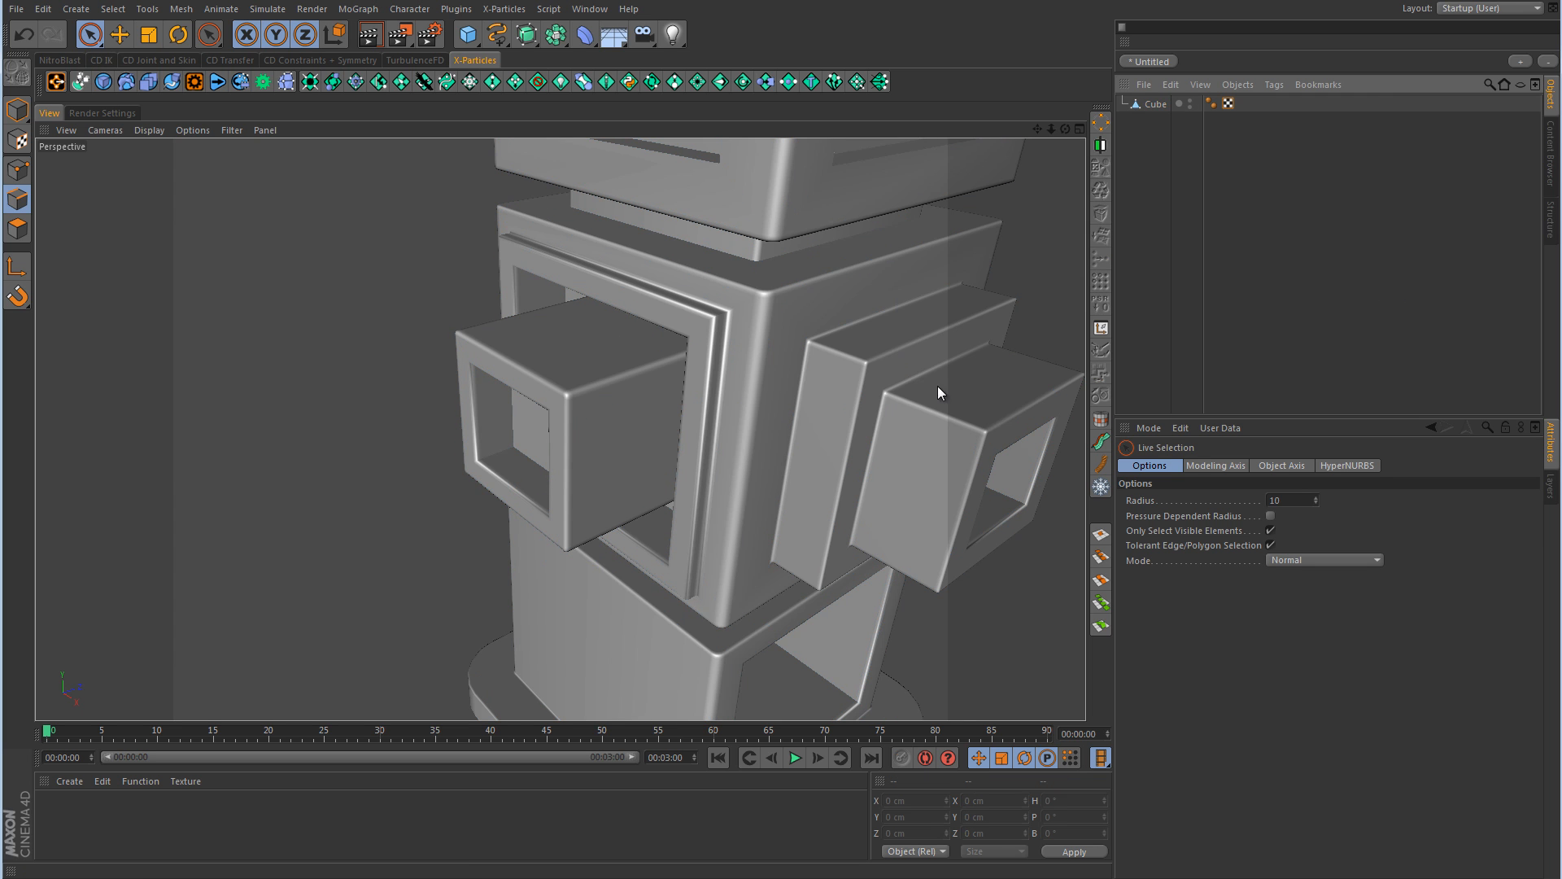
- Set the Phong angle of the column's Phong tag to 40°
left_click_drag(951, 354, 781, 335, "alt")
right_click_drag(781, 335, 698, 336, "alt")
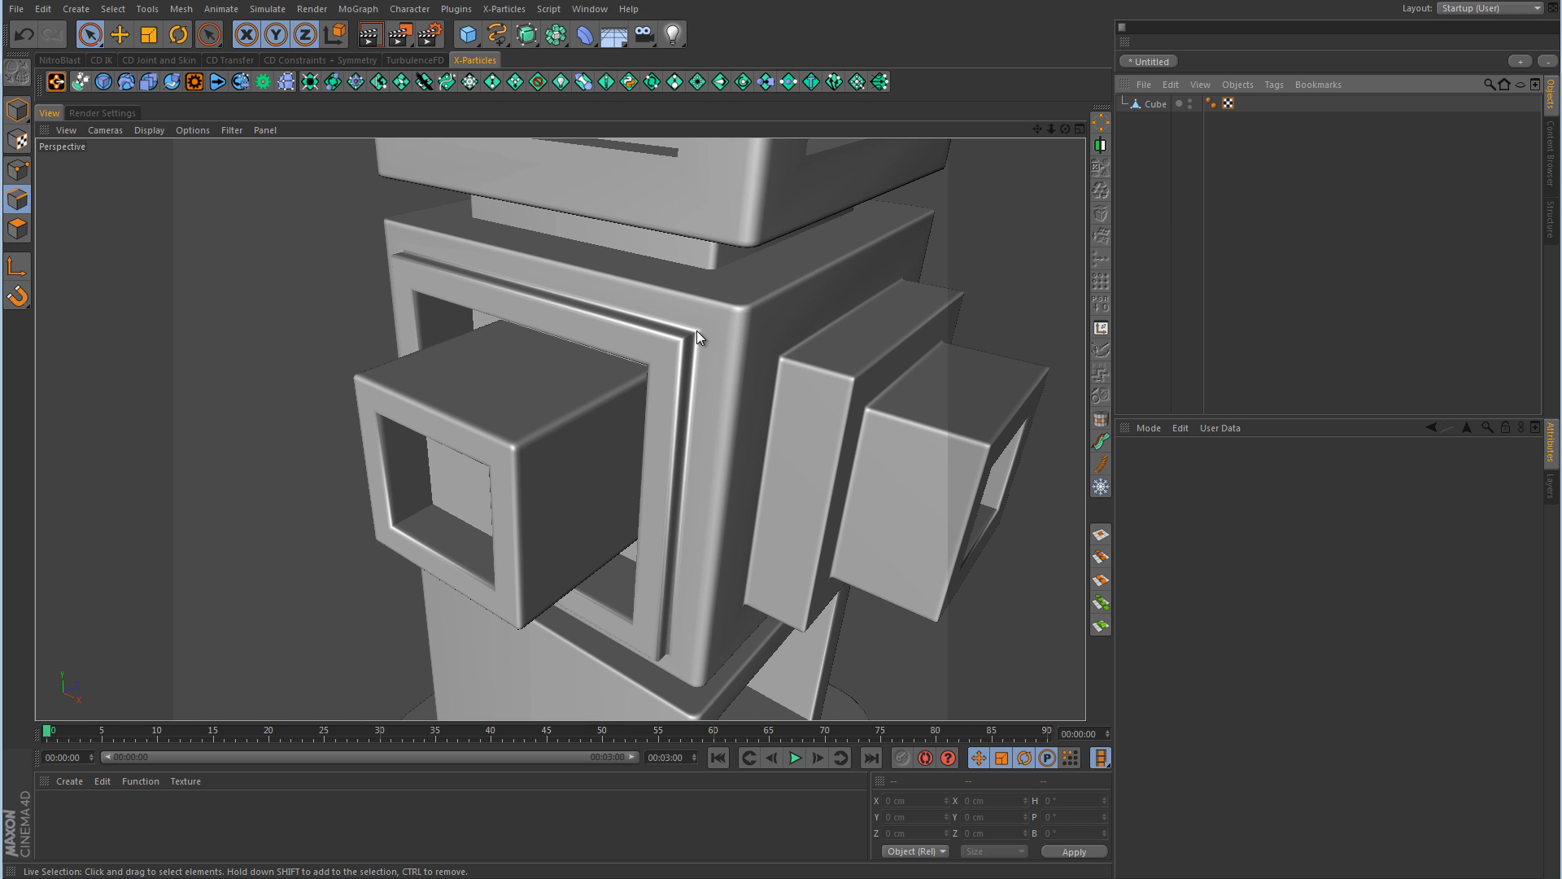
left_click(1211, 104)
left_click_drag(1228, 510, 1165, 521)
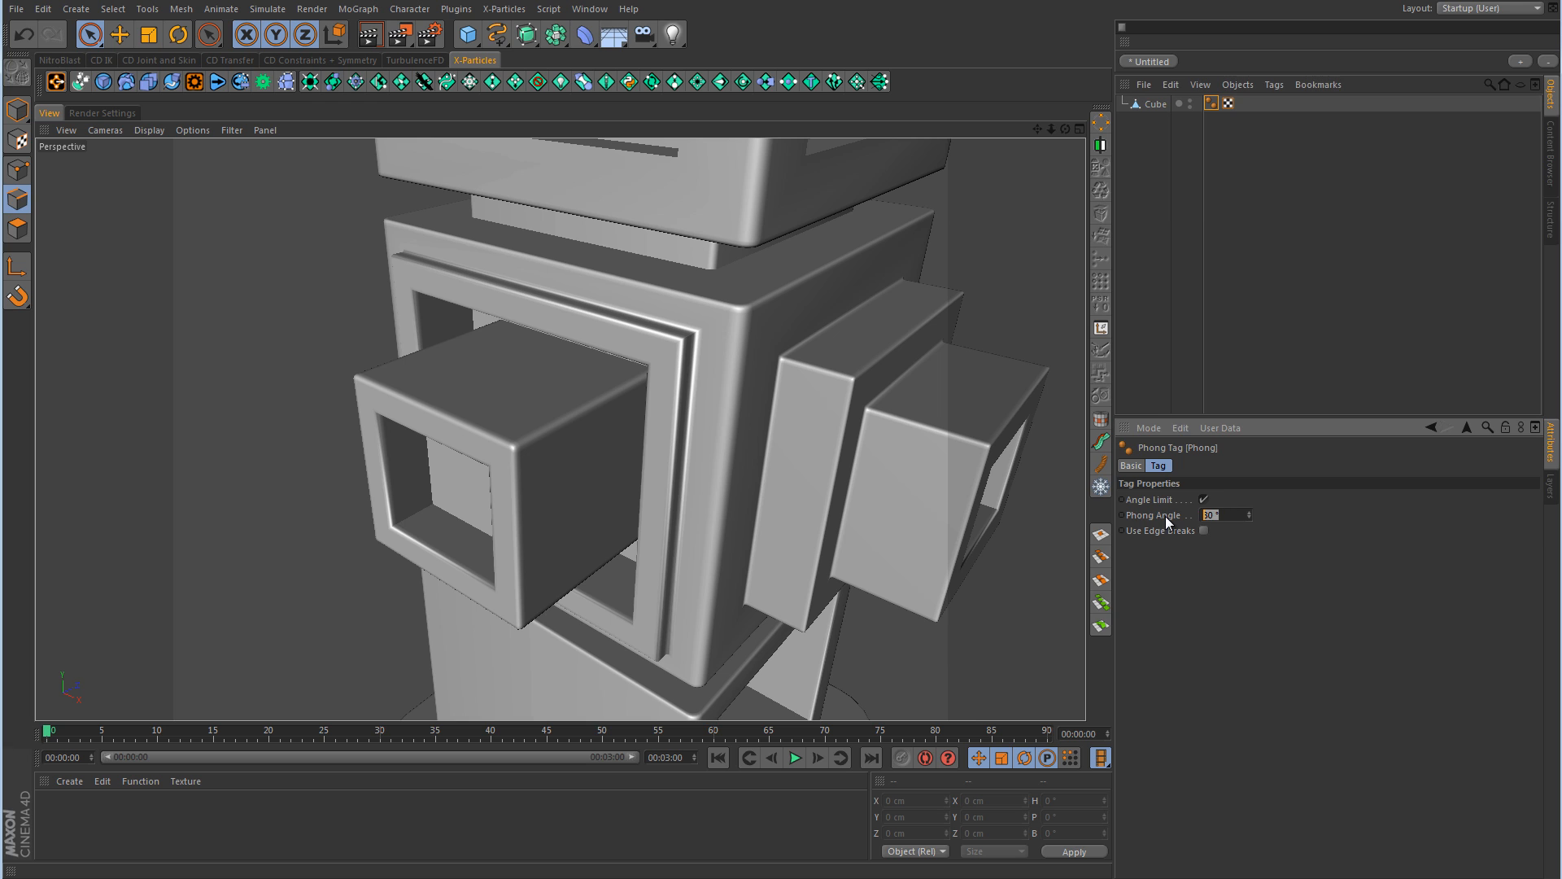
key("Return")
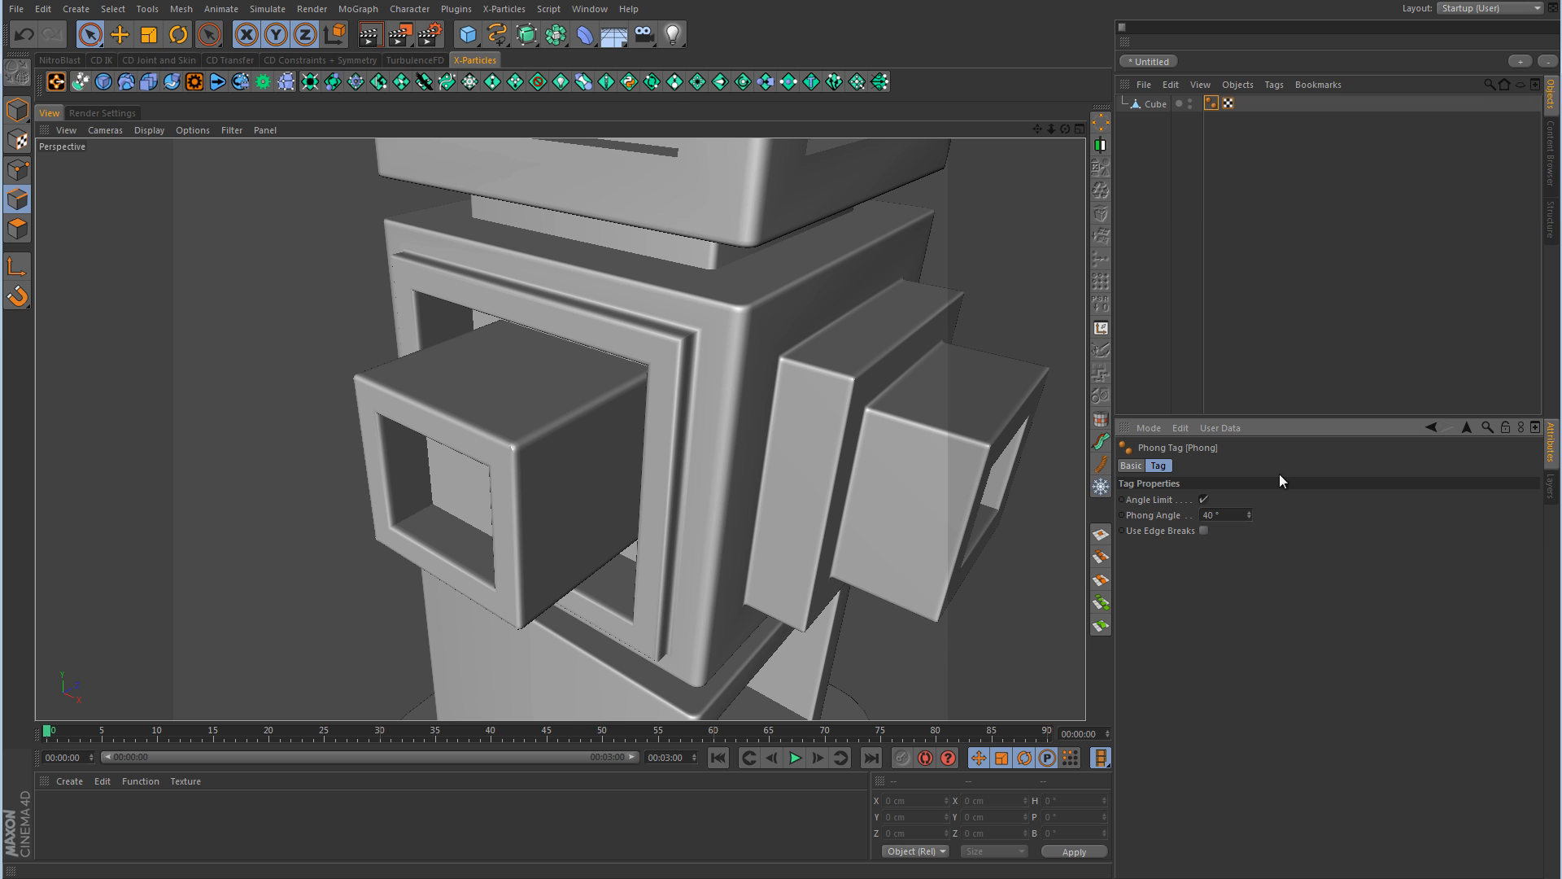
left_click(1339, 301)
- Select the outer rim loops of the recessed panels on both visible faces of the block above with Loop Selection
left_click_drag(1046, 387, 679, 441, "alt")
scroll(678, 441, "up", 3)
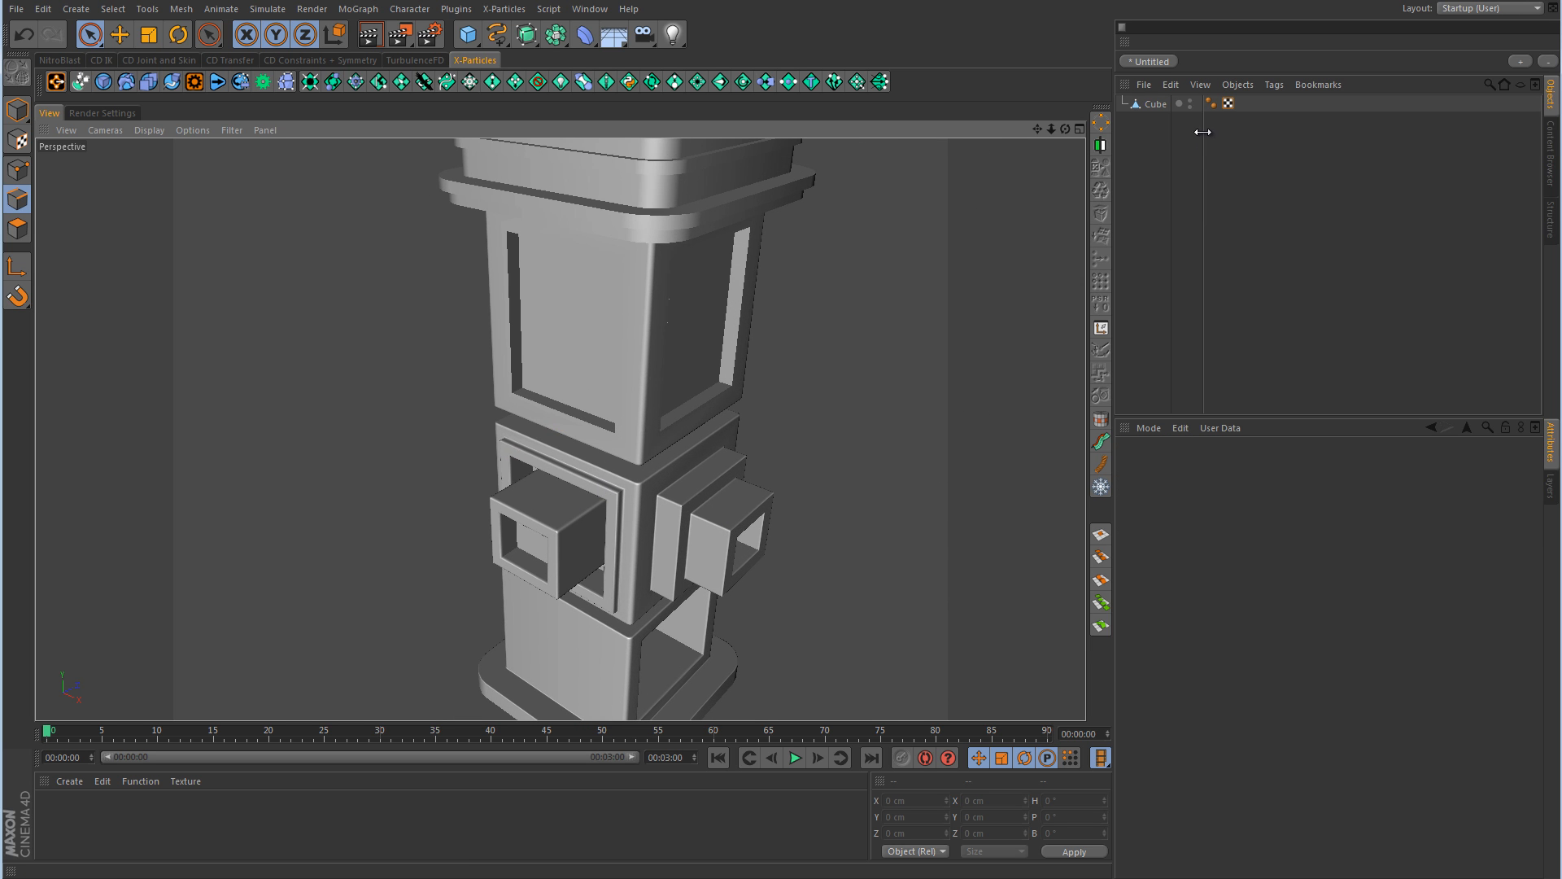
left_click(1158, 104)
left_click_drag(856, 422, 717, 439, "alt")
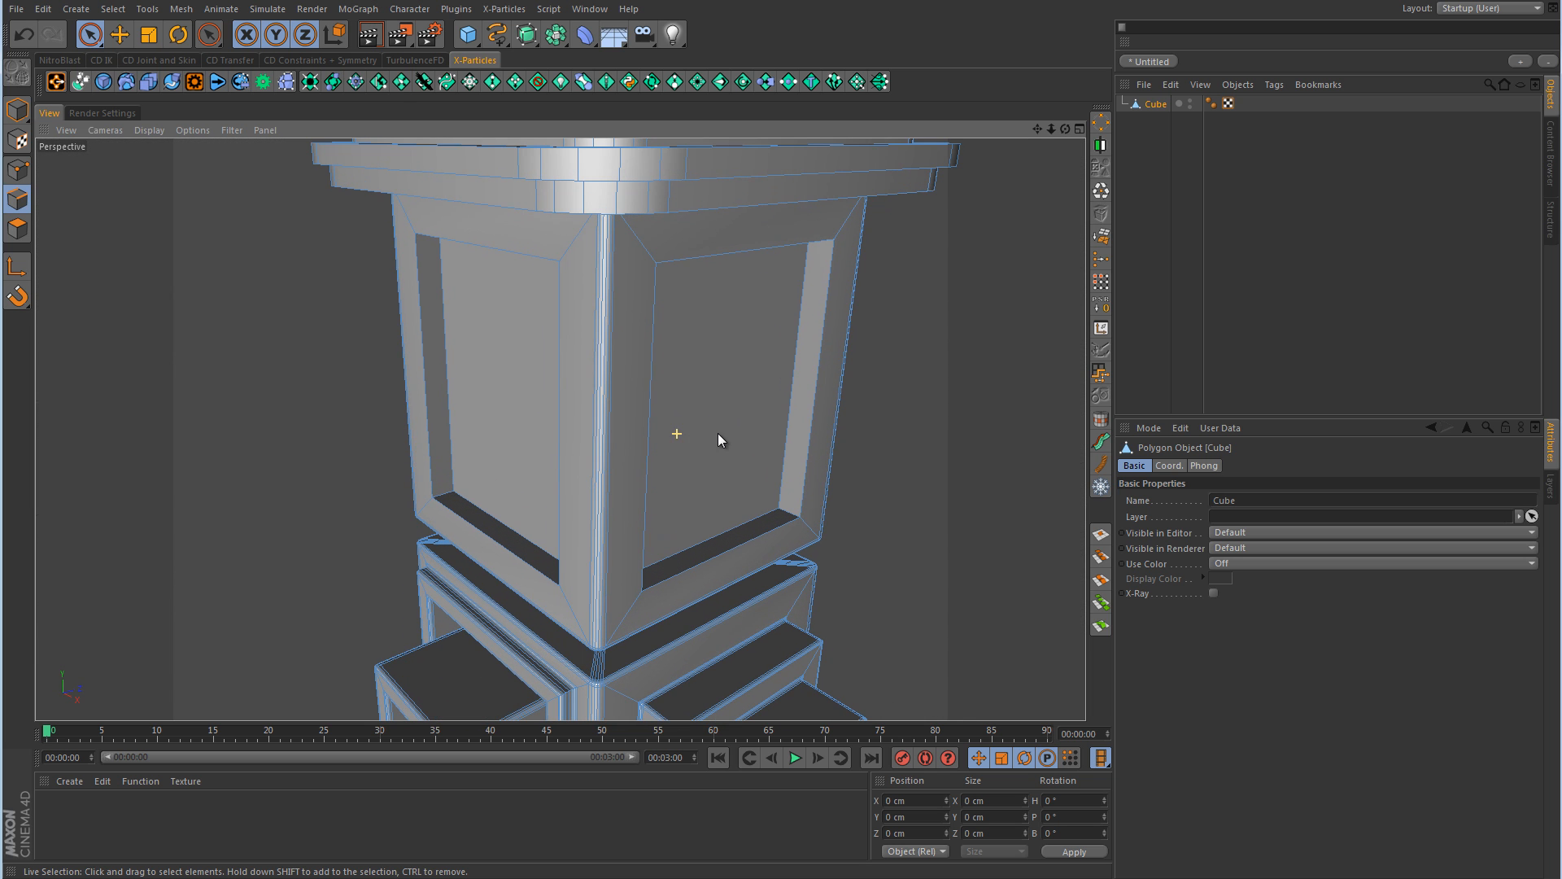
key("u")
key("l")
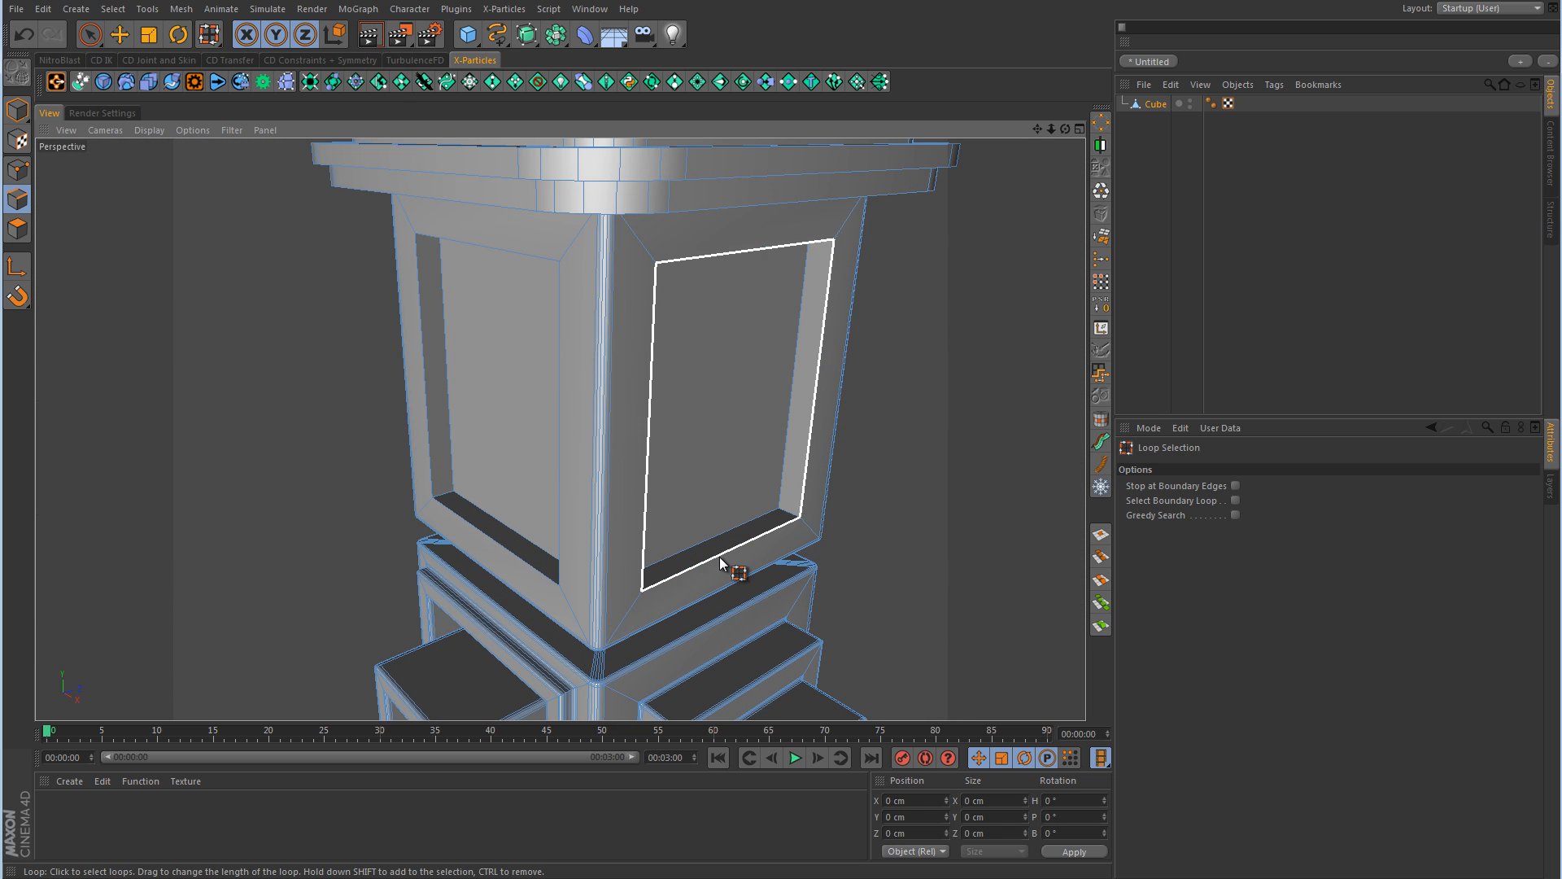
left_click(724, 568)
left_click(518, 561, "shift")
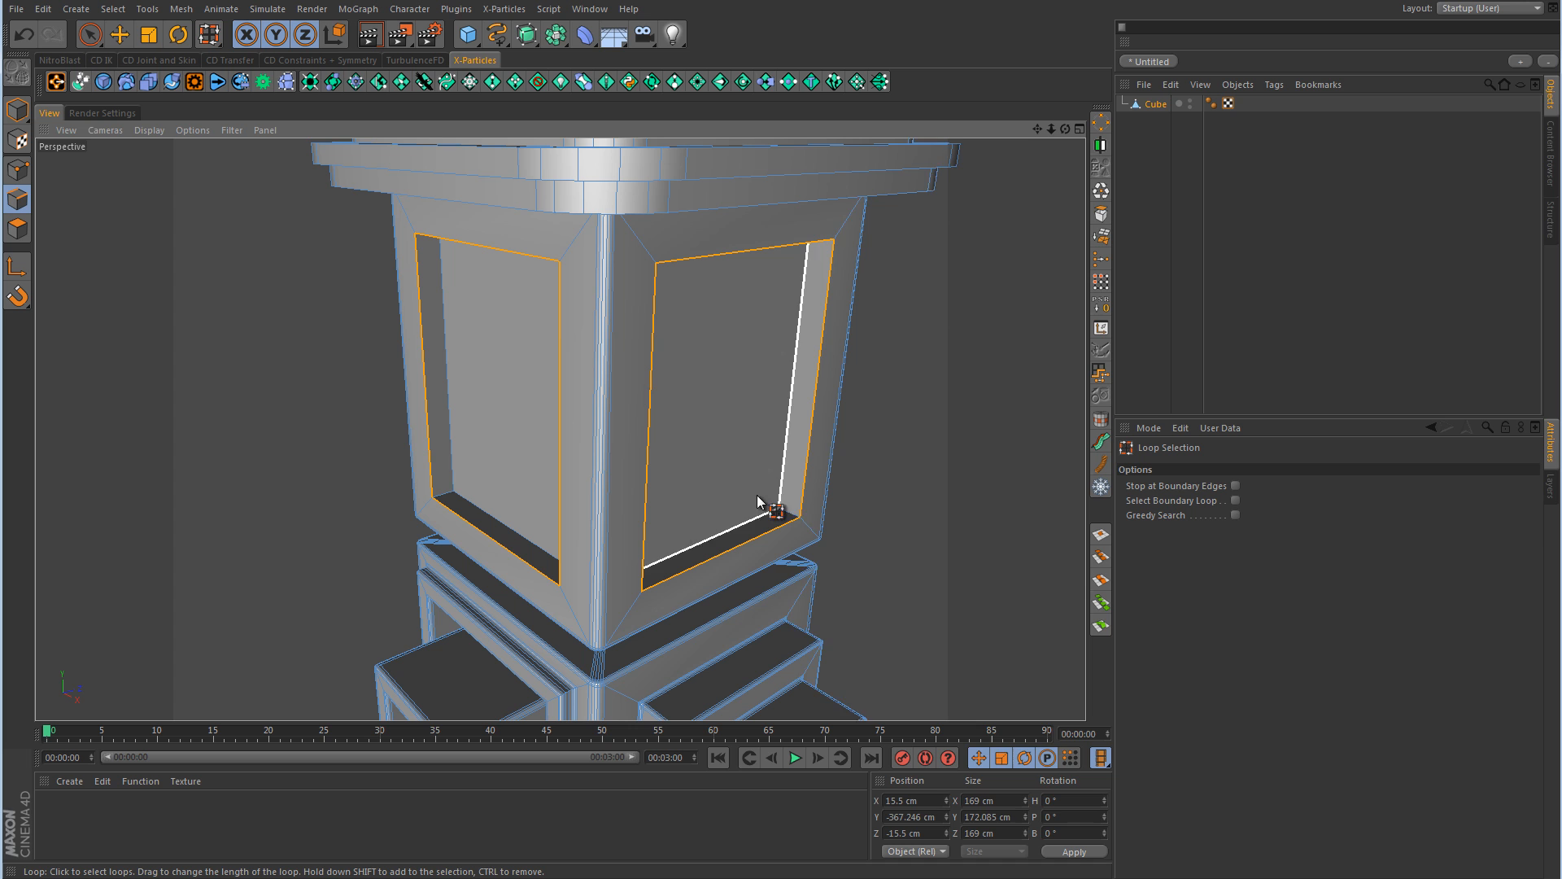
- Round the selected rims of the two recessed panels with SolidChamfer
right_click(917, 348)
left_click(959, 687)
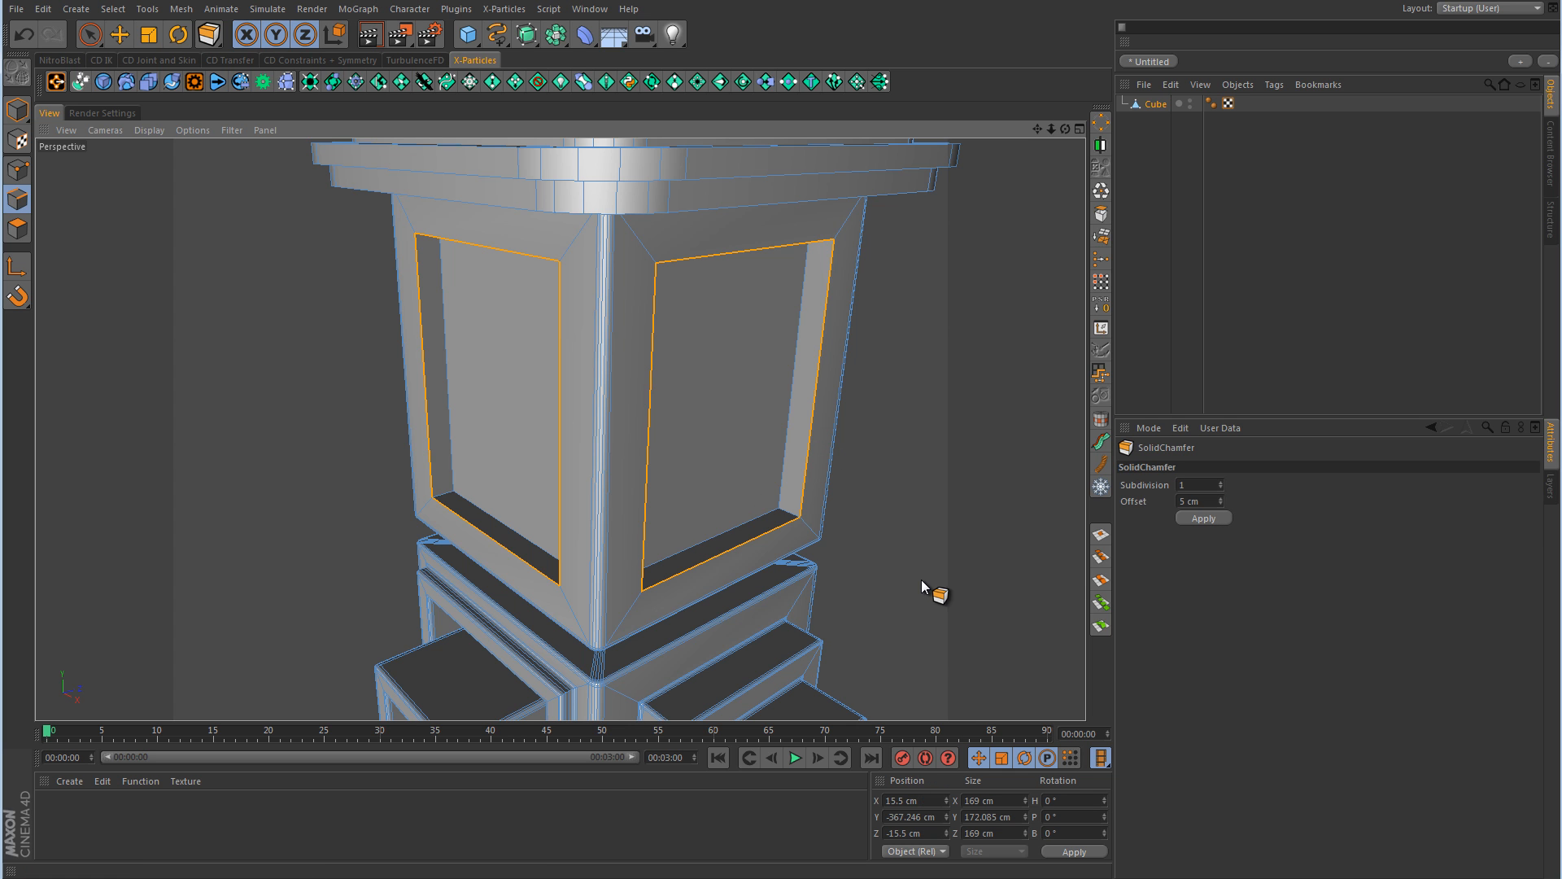
left_click(781, 449)
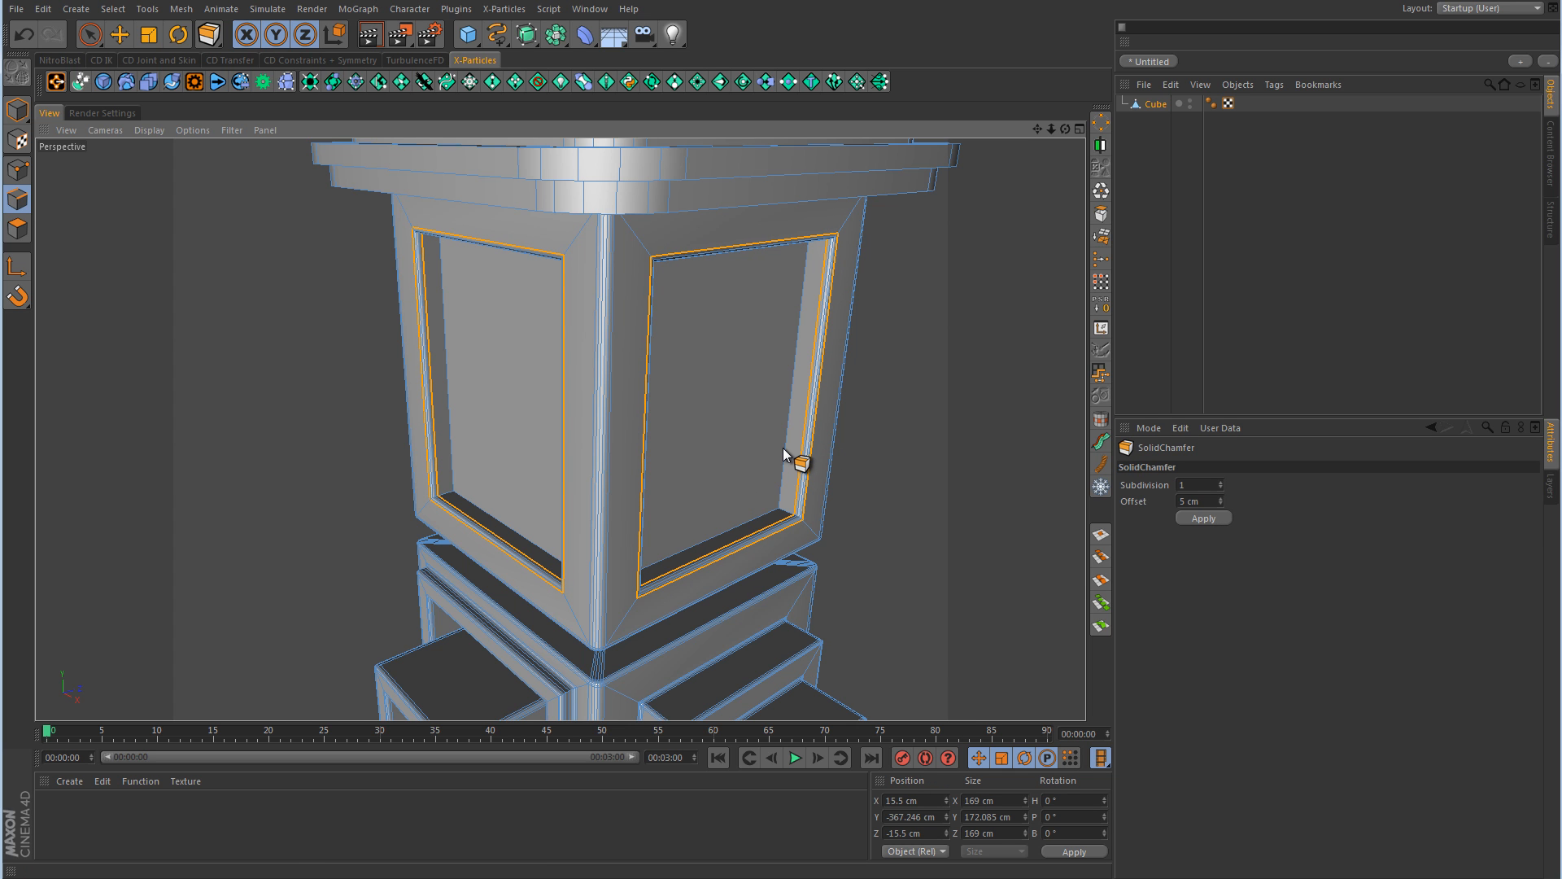
right_click_drag(907, 404, 846, 423, "alt")
middle_click_drag(869, 354, 794, 493, "alt")
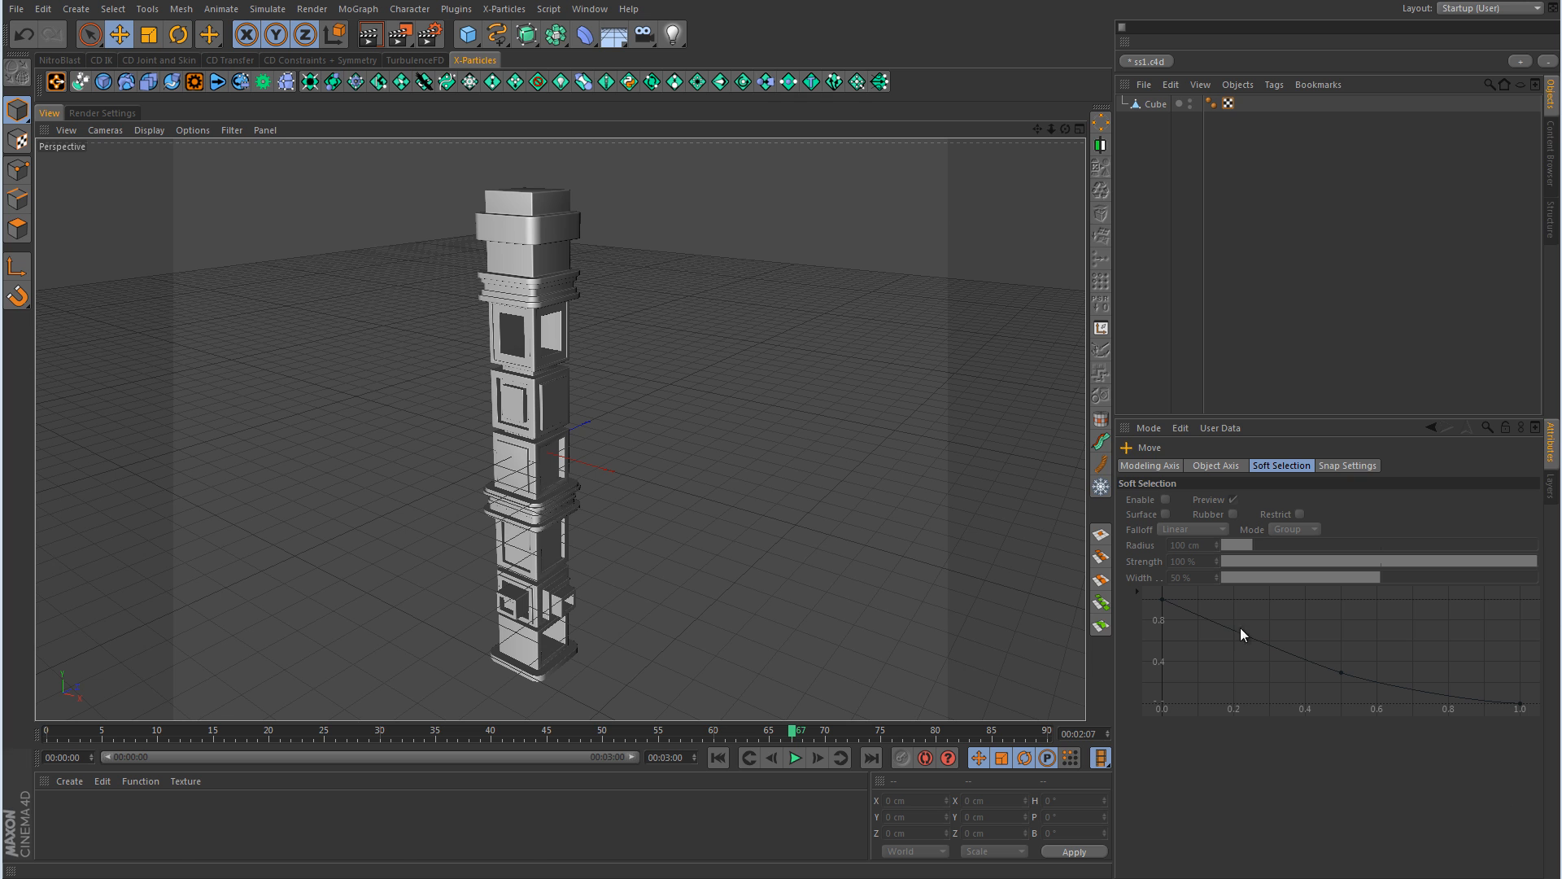
- Add a cube and raise it to the upper end of the column, to a Y position of about 868 cm
left_click_drag(643, 266, 420, 427, "alt")
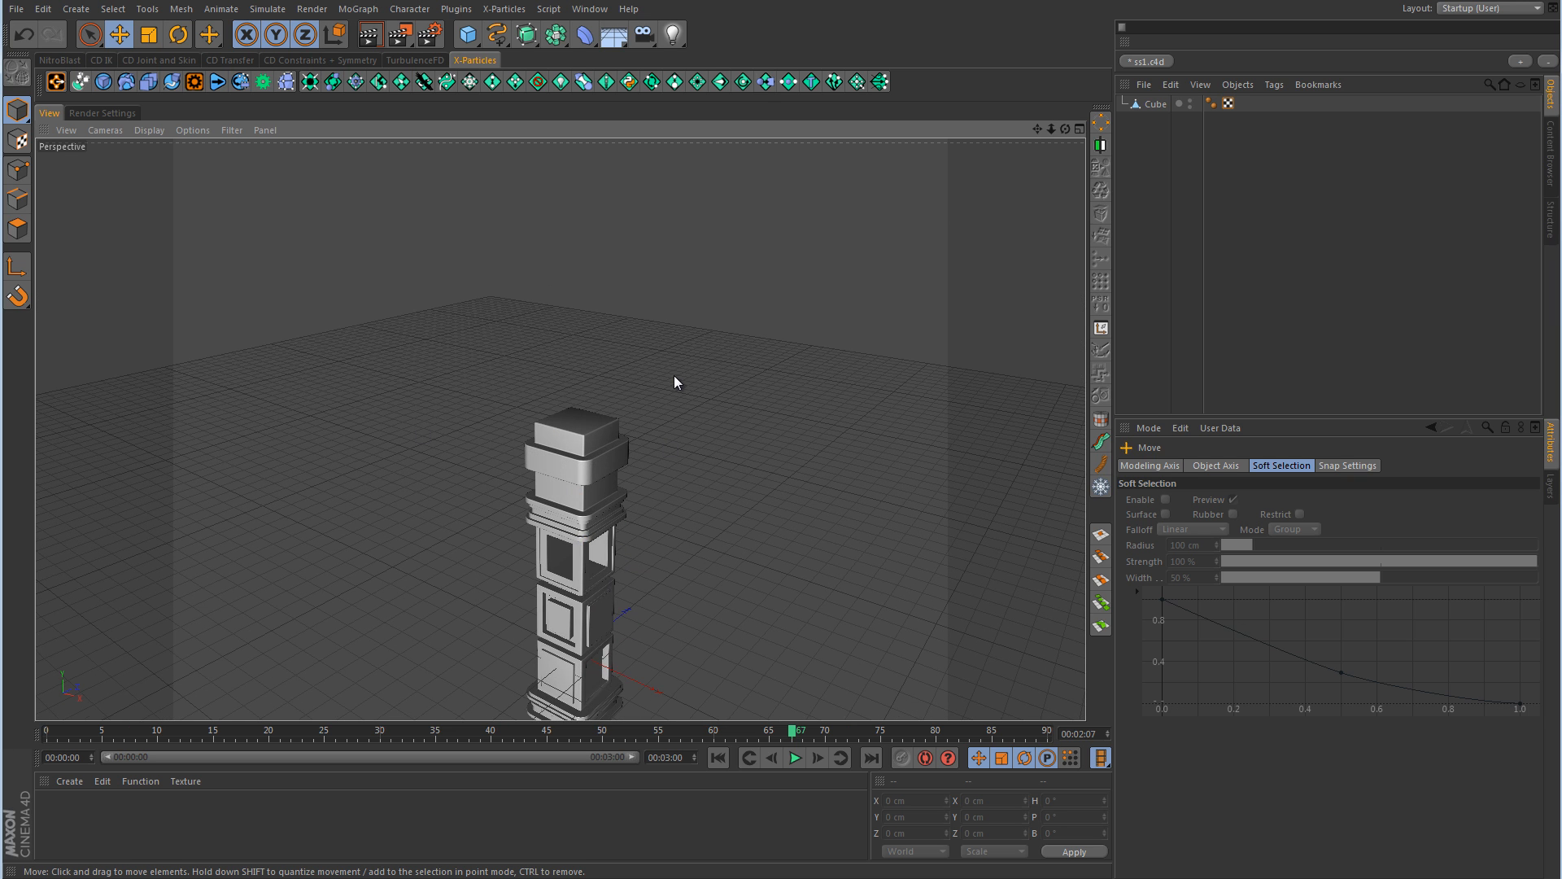
left_click_drag(478, 42, 498, 50)
left_click_drag(579, 533, 593, 298)
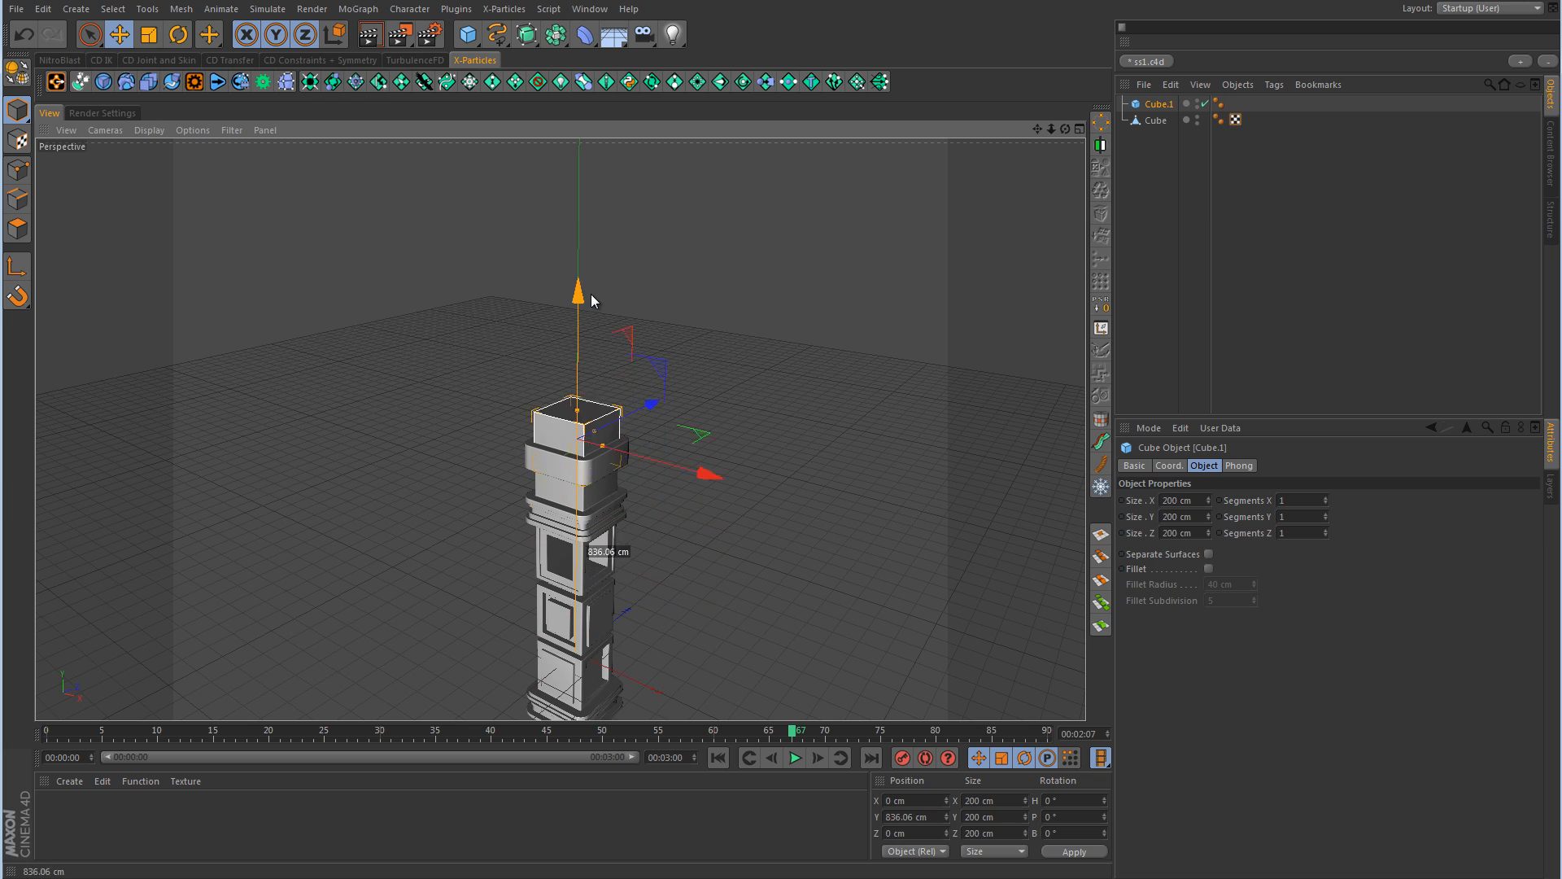
- Flatten the new cube to about 21 cm thick and raise it to a Y position of about 907 cm in the front view
middle_click(784, 481)
middle_click(784, 481)
scroll(574, 352, "up", 5)
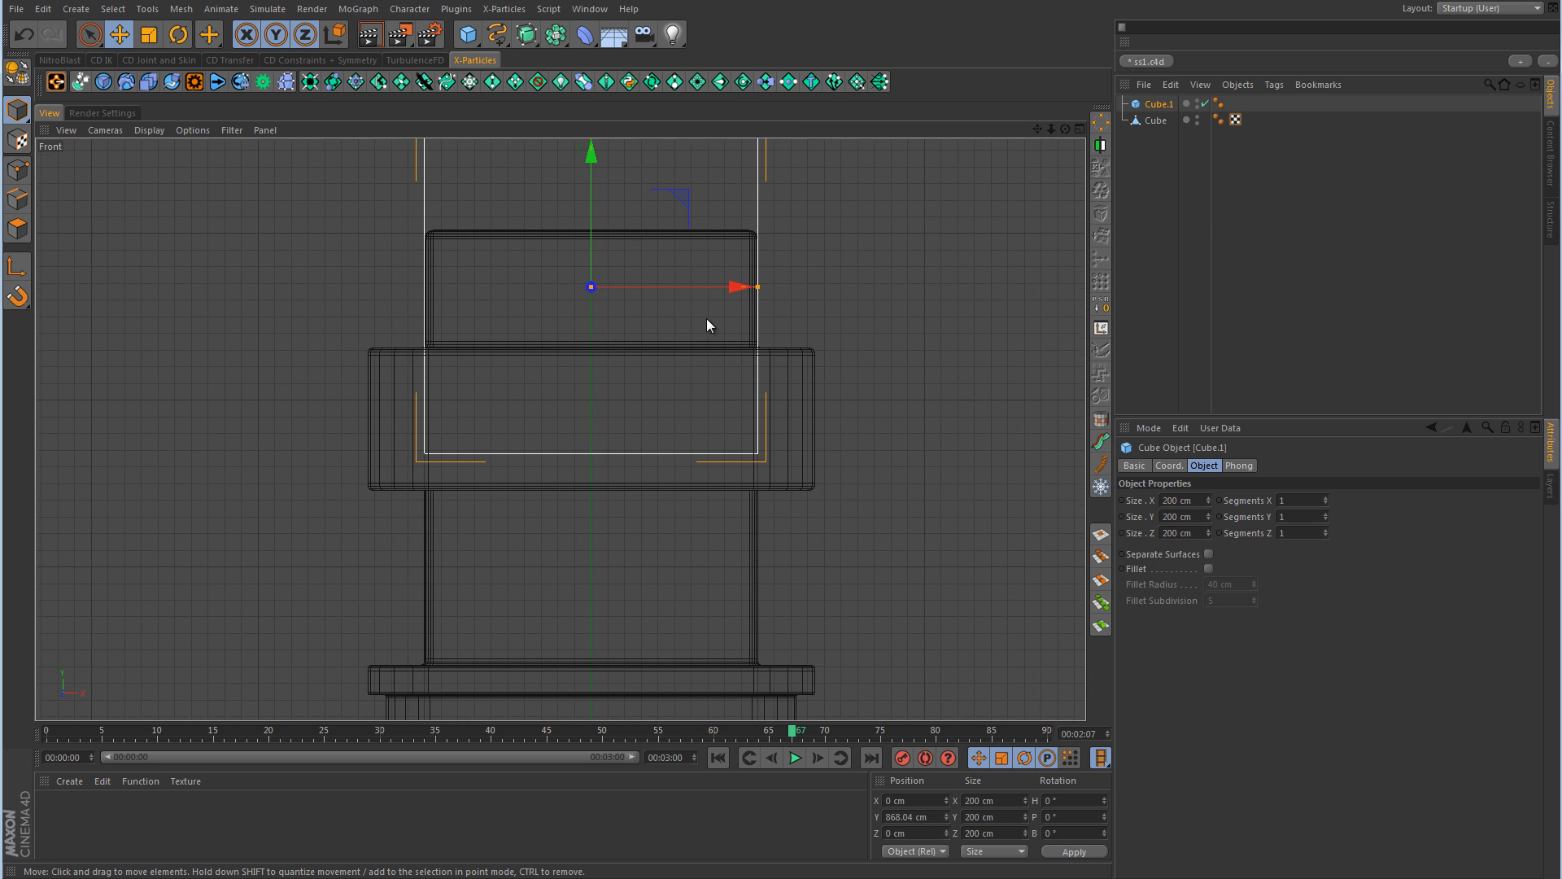
left_click_drag(600, 236, 610, 379)
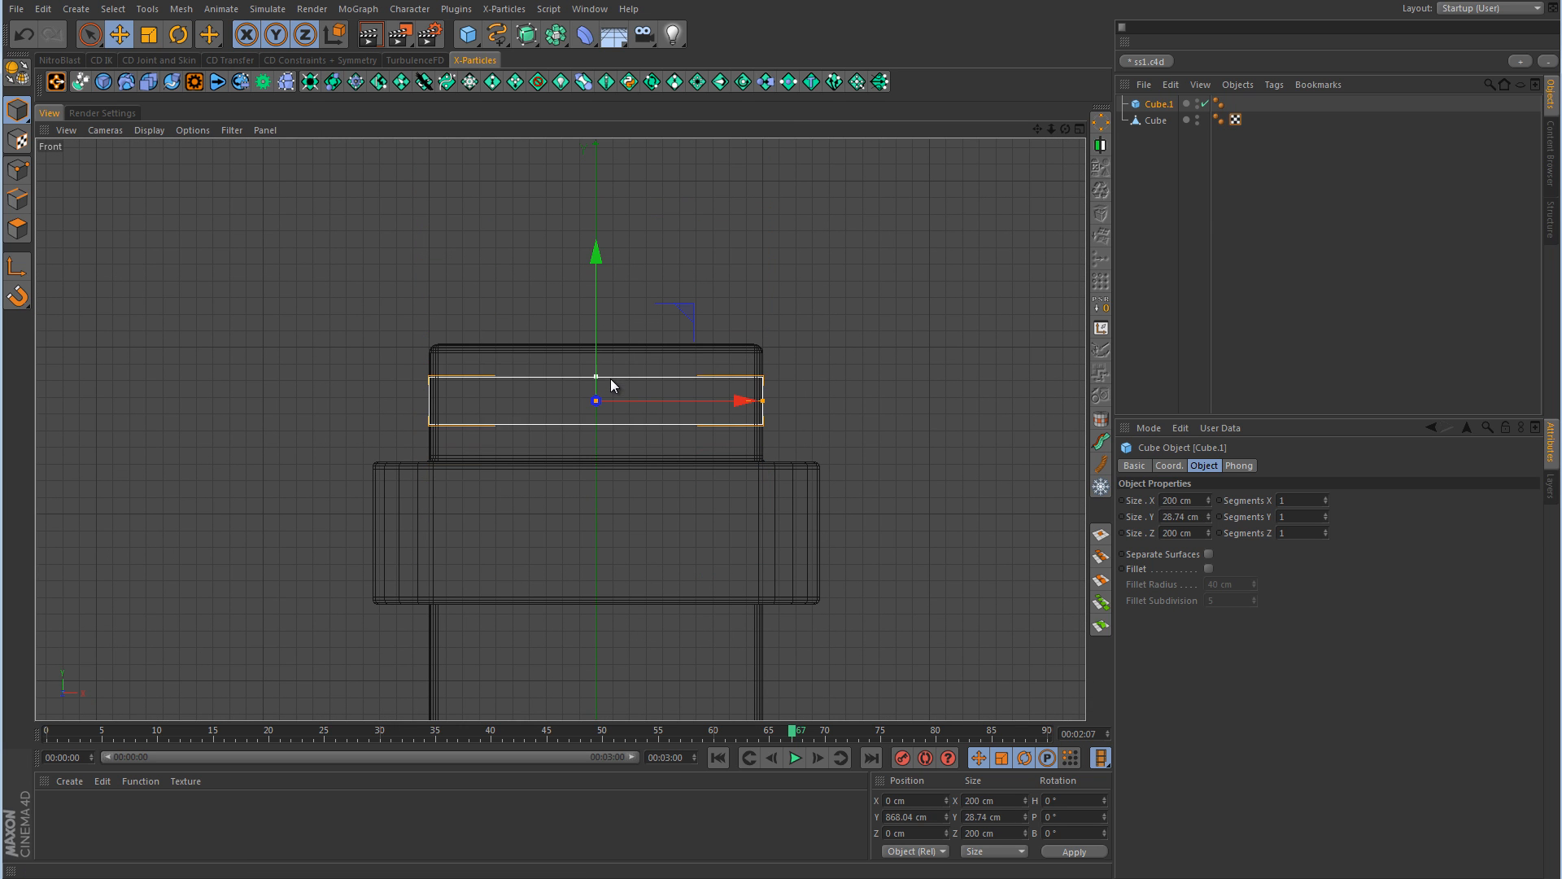
left_click_drag(599, 261, 604, 203)
middle_click(766, 334)
middle_click(466, 354)
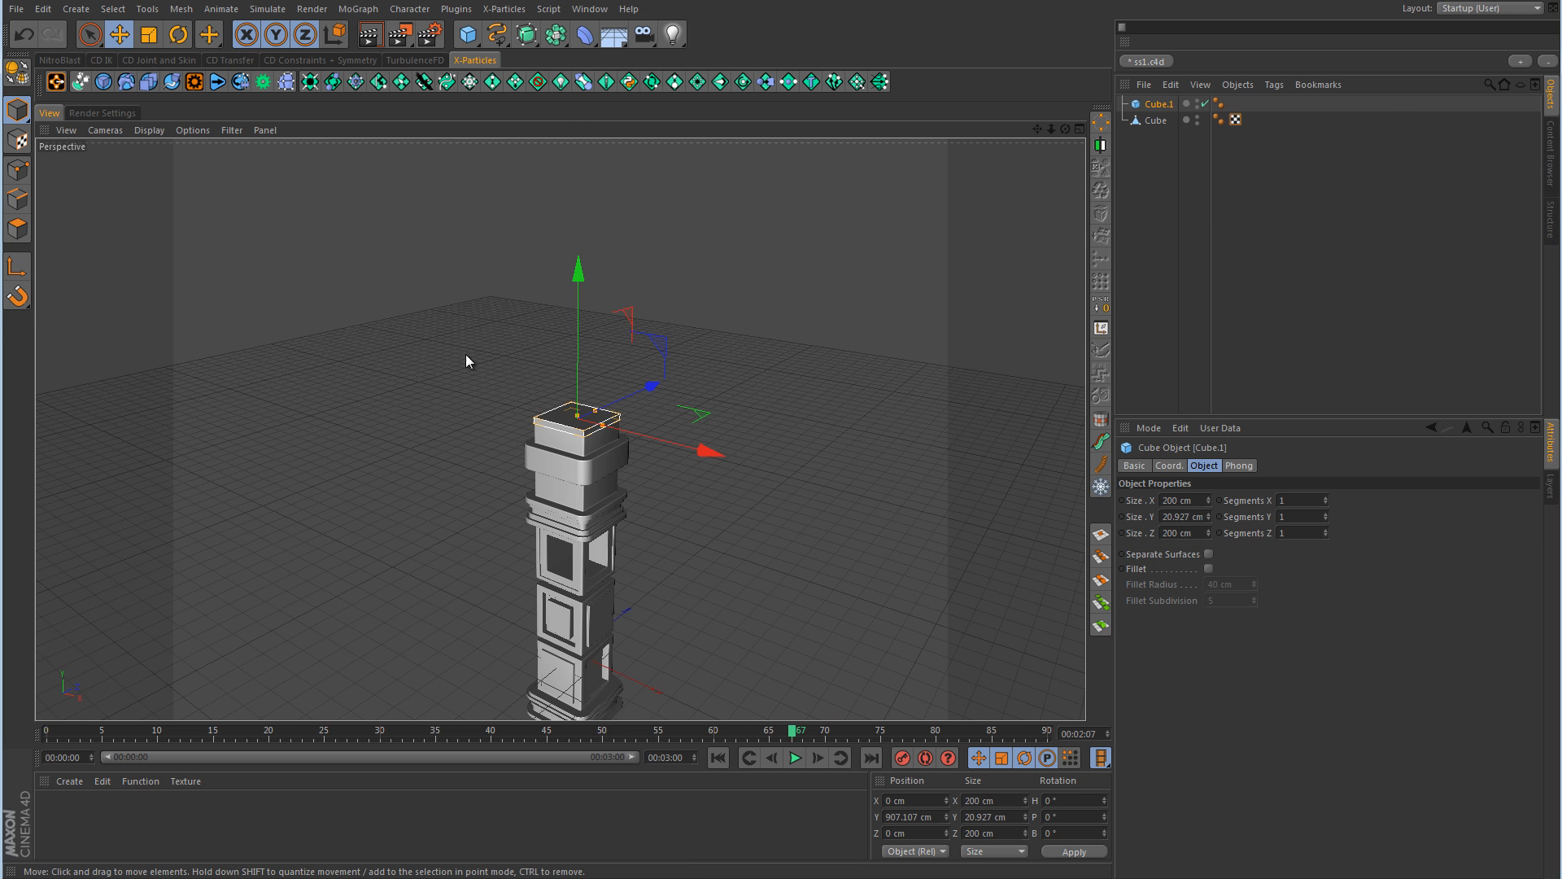
- Widen the flat cube into a platform about 1095 cm in X and 1177 cm in Z
left_click_drag(604, 434, 850, 495)
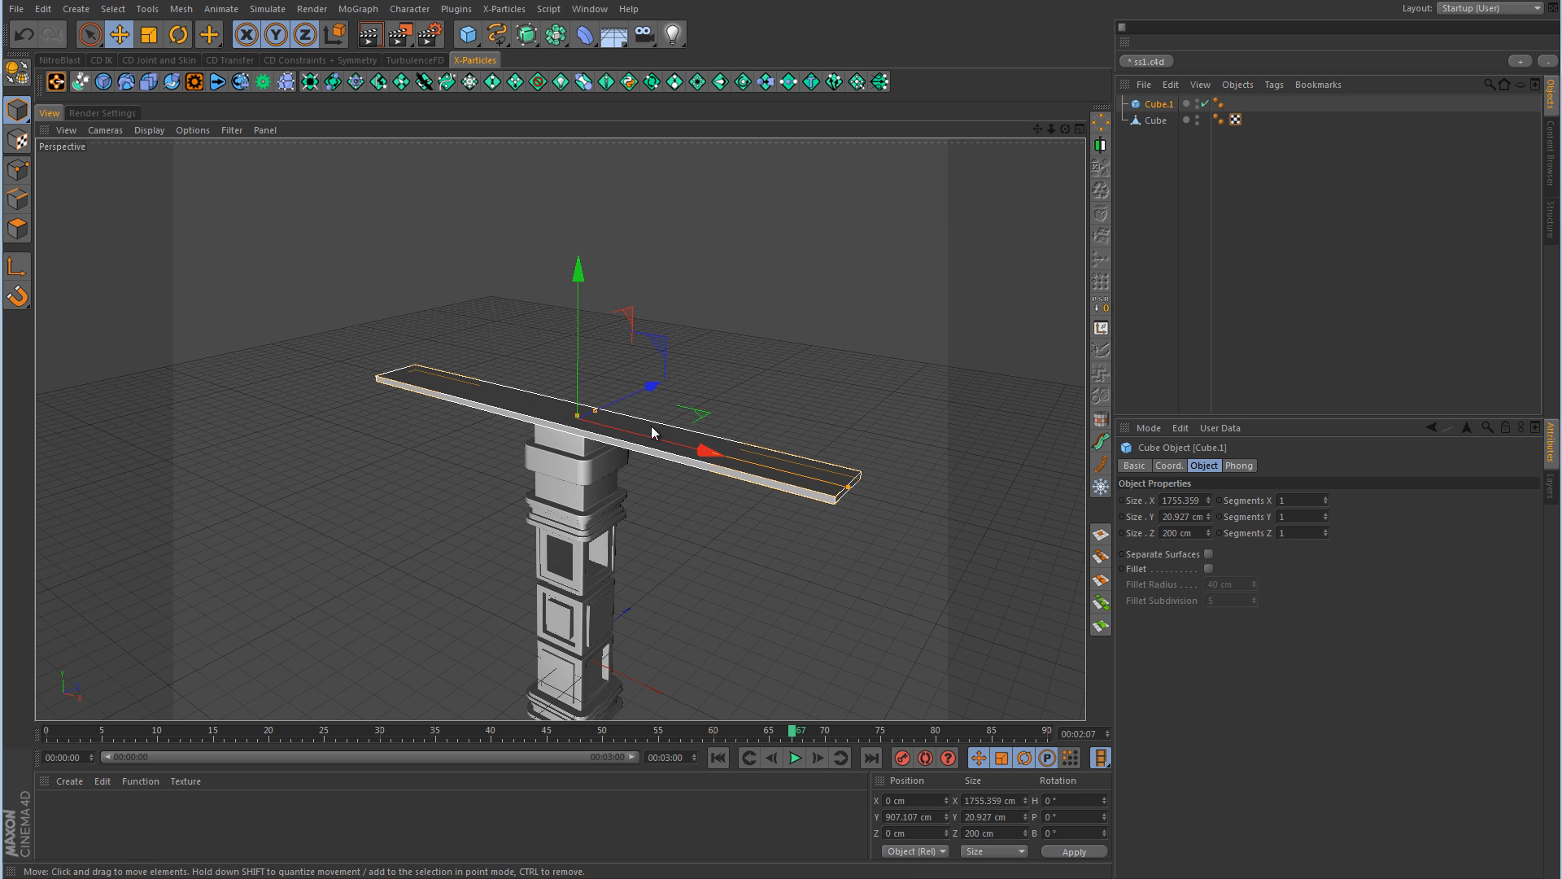
left_click_drag(602, 417, 706, 383)
right_click_drag(891, 442, 804, 503, "alt")
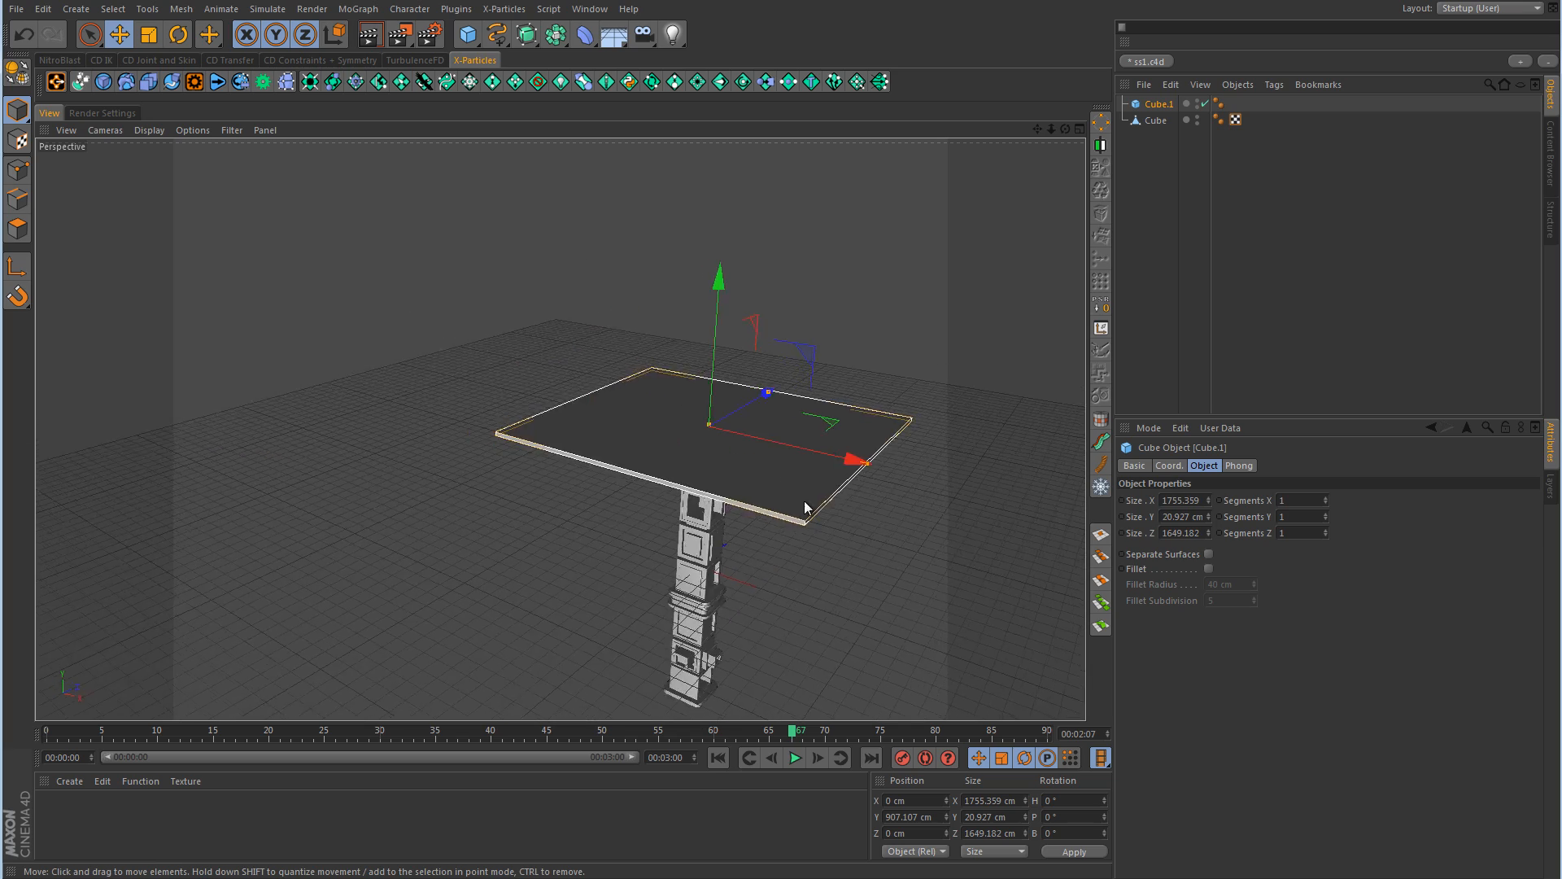
left_click_drag(804, 504, 808, 415, "alt")
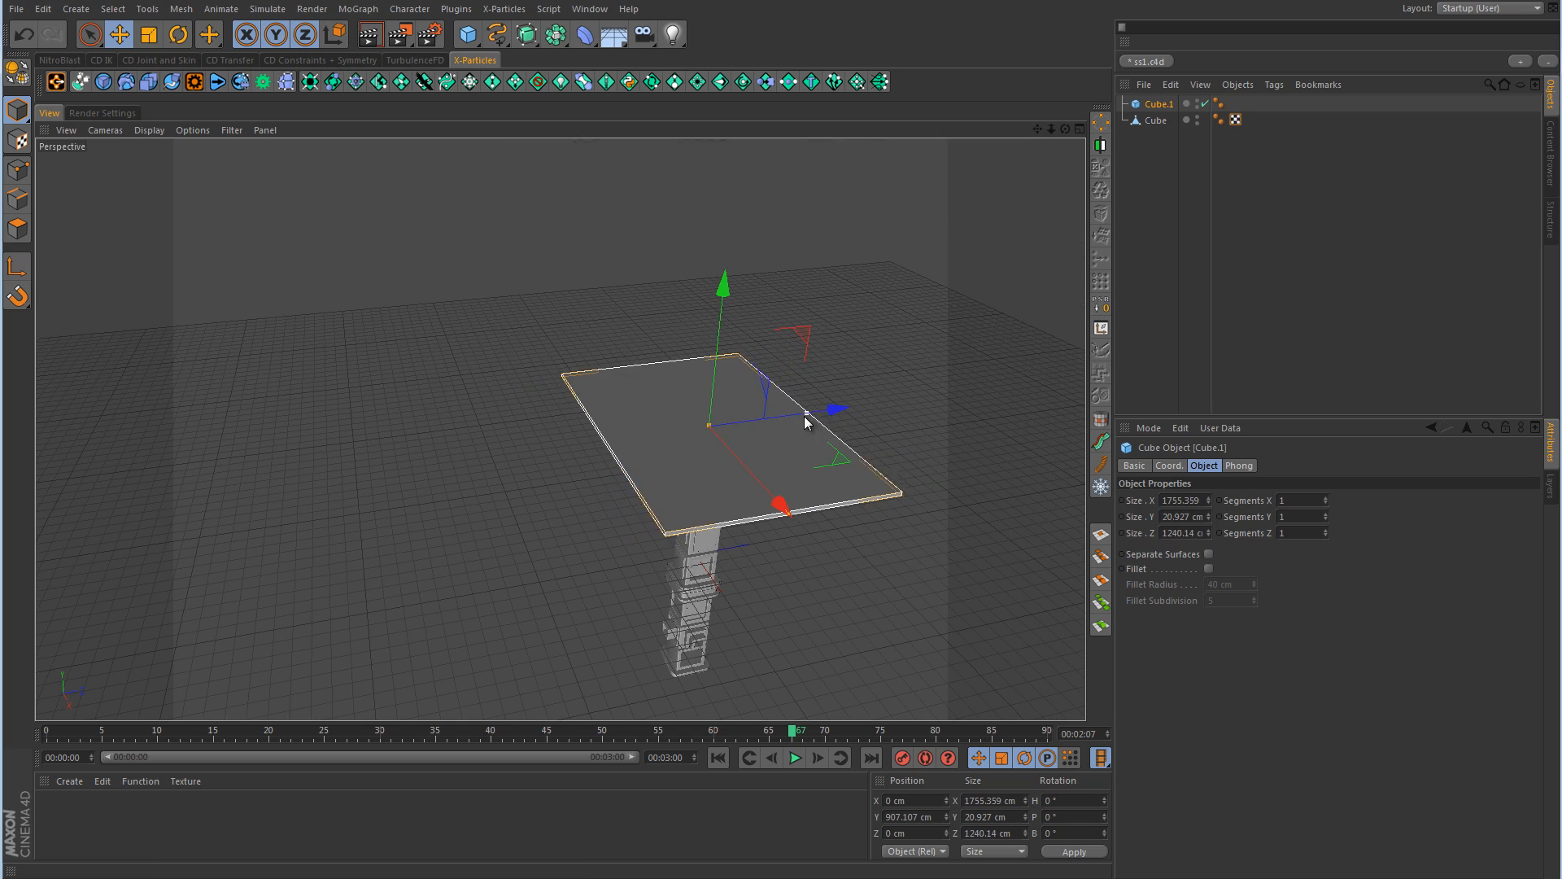
left_click_drag(837, 499, 798, 504, "alt")
right_click_drag(798, 503, 943, 480, "alt")
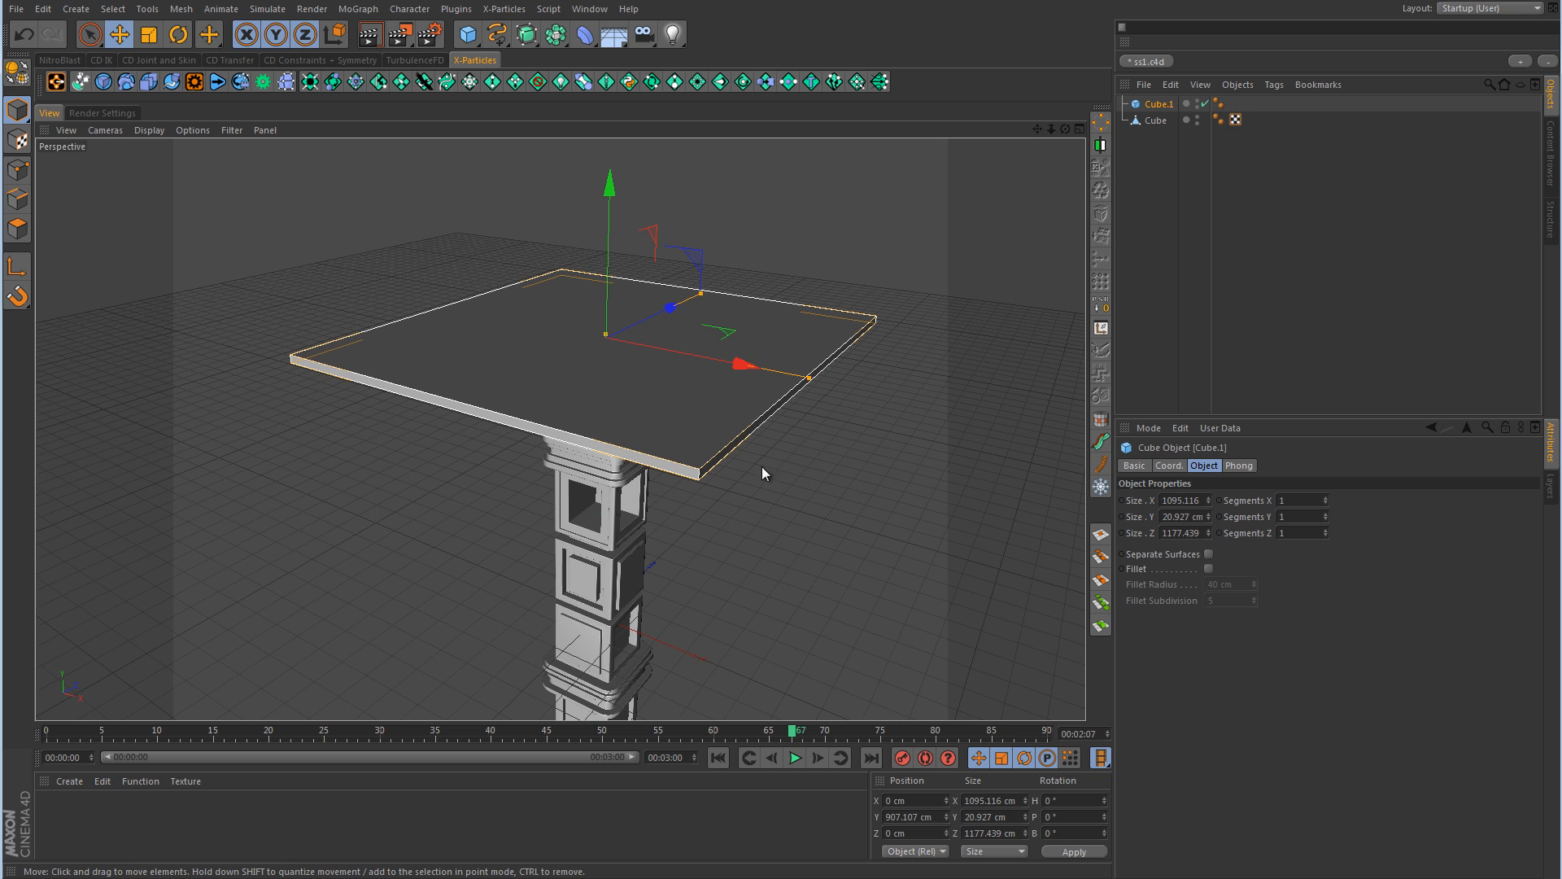
right_click_drag(761, 466, 826, 457, "alt")
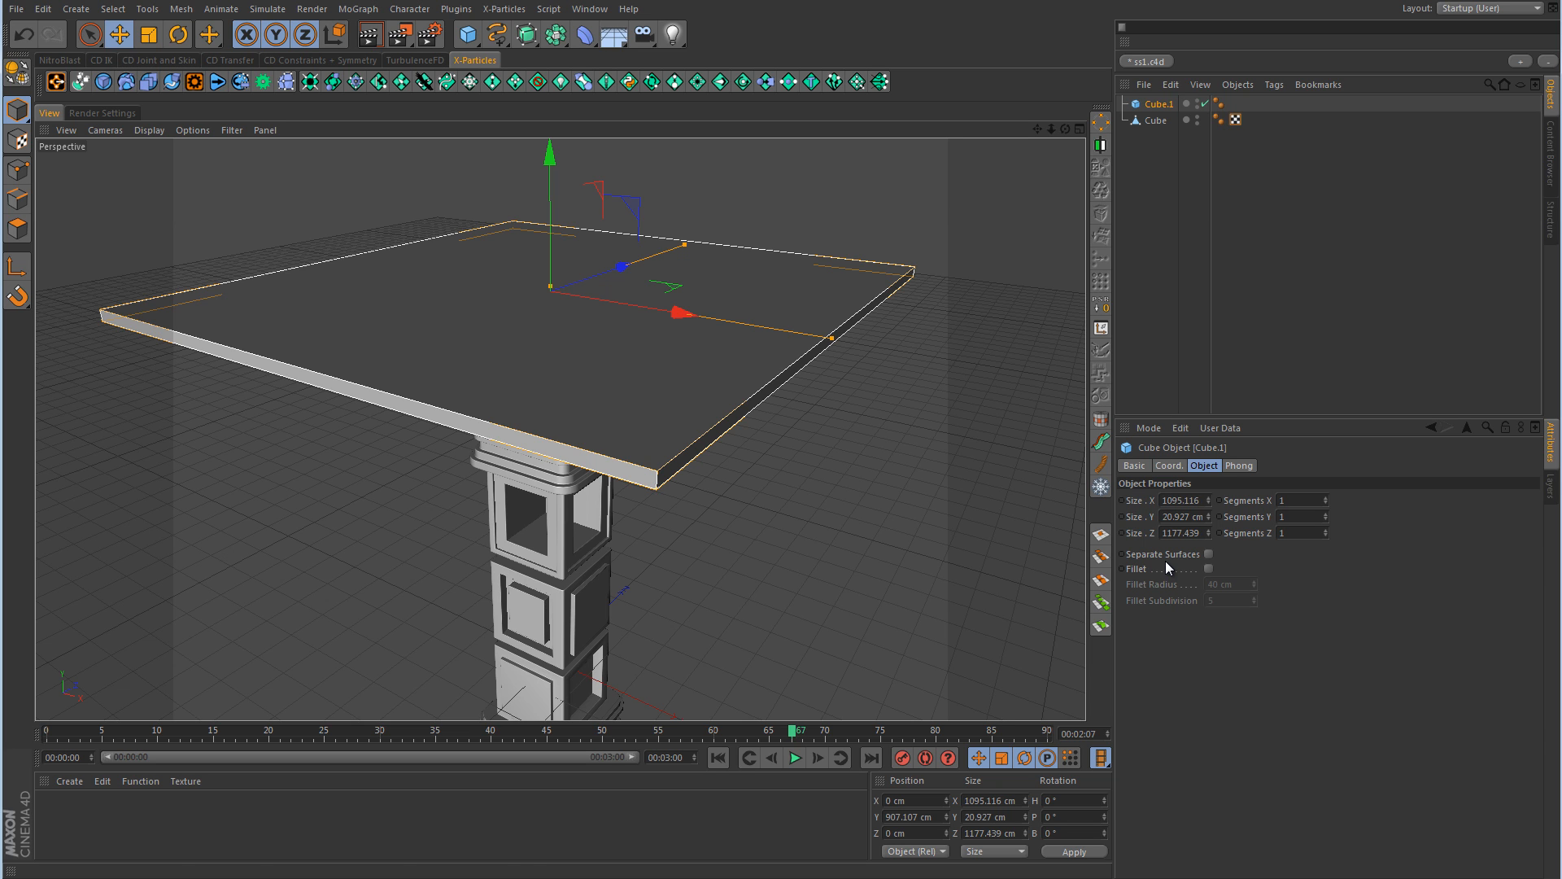
- Convert the platform cube to an editable polygon object and rename it "top"
left_click(17, 66)
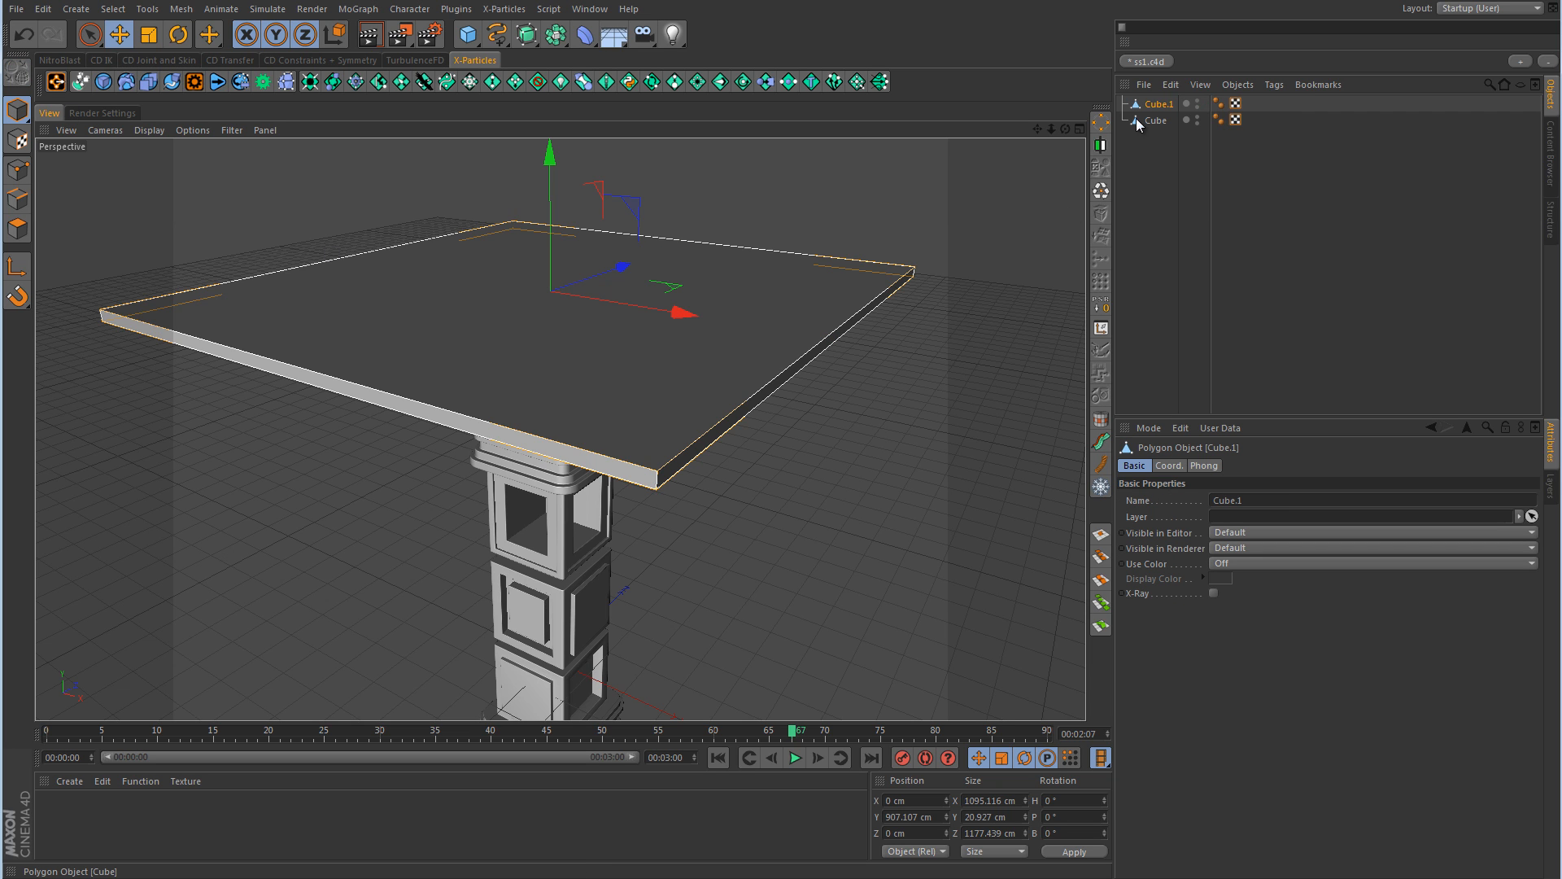
double_click(1159, 106)
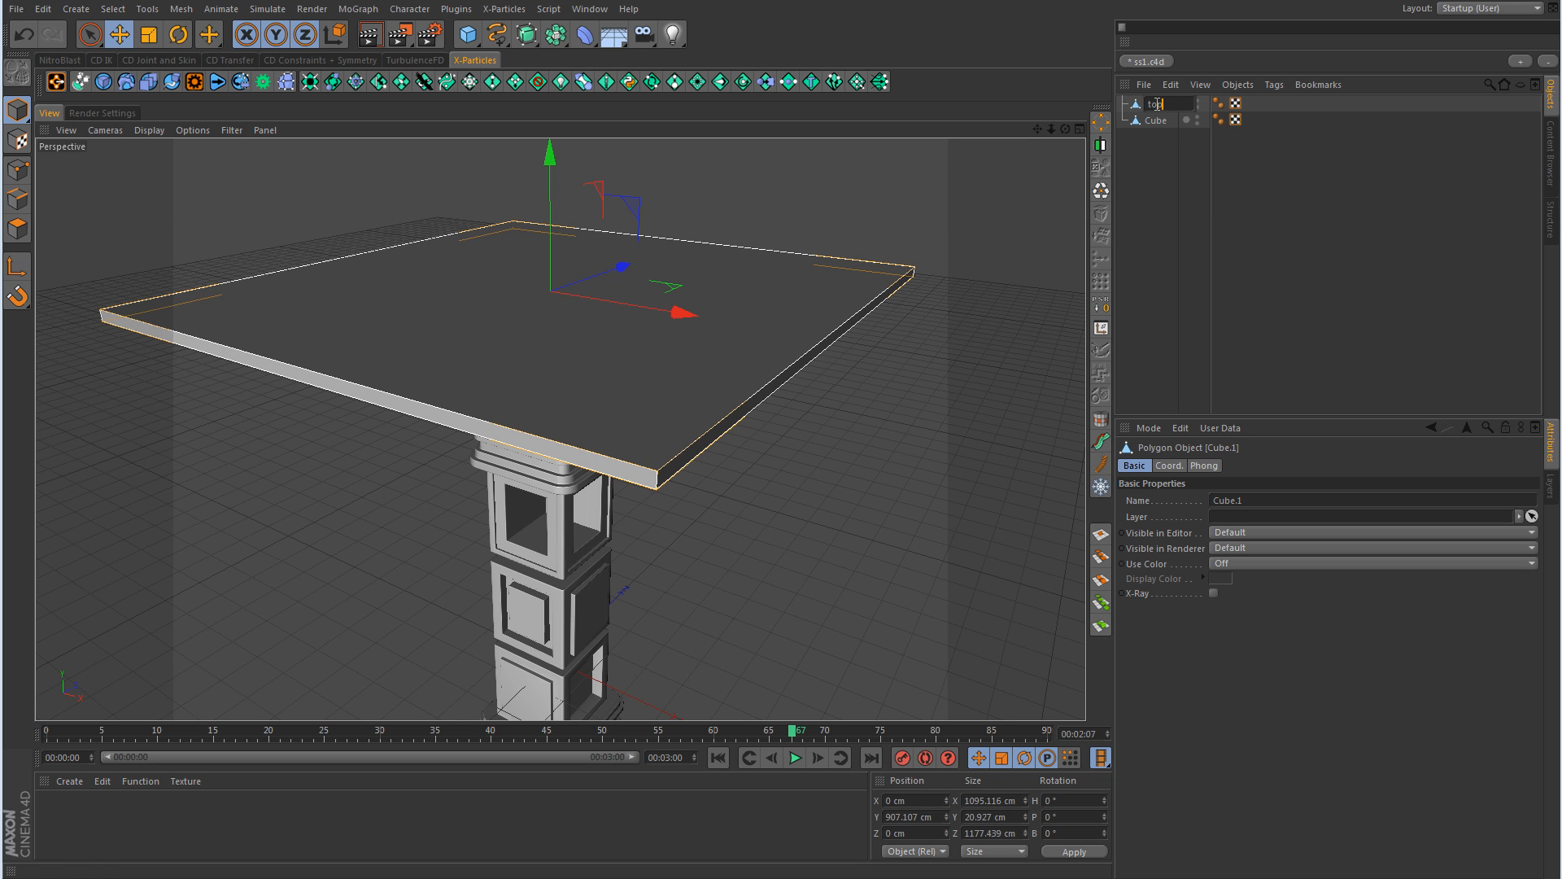
type("top")
- Rename the column object "base shaft"
key("Tab")
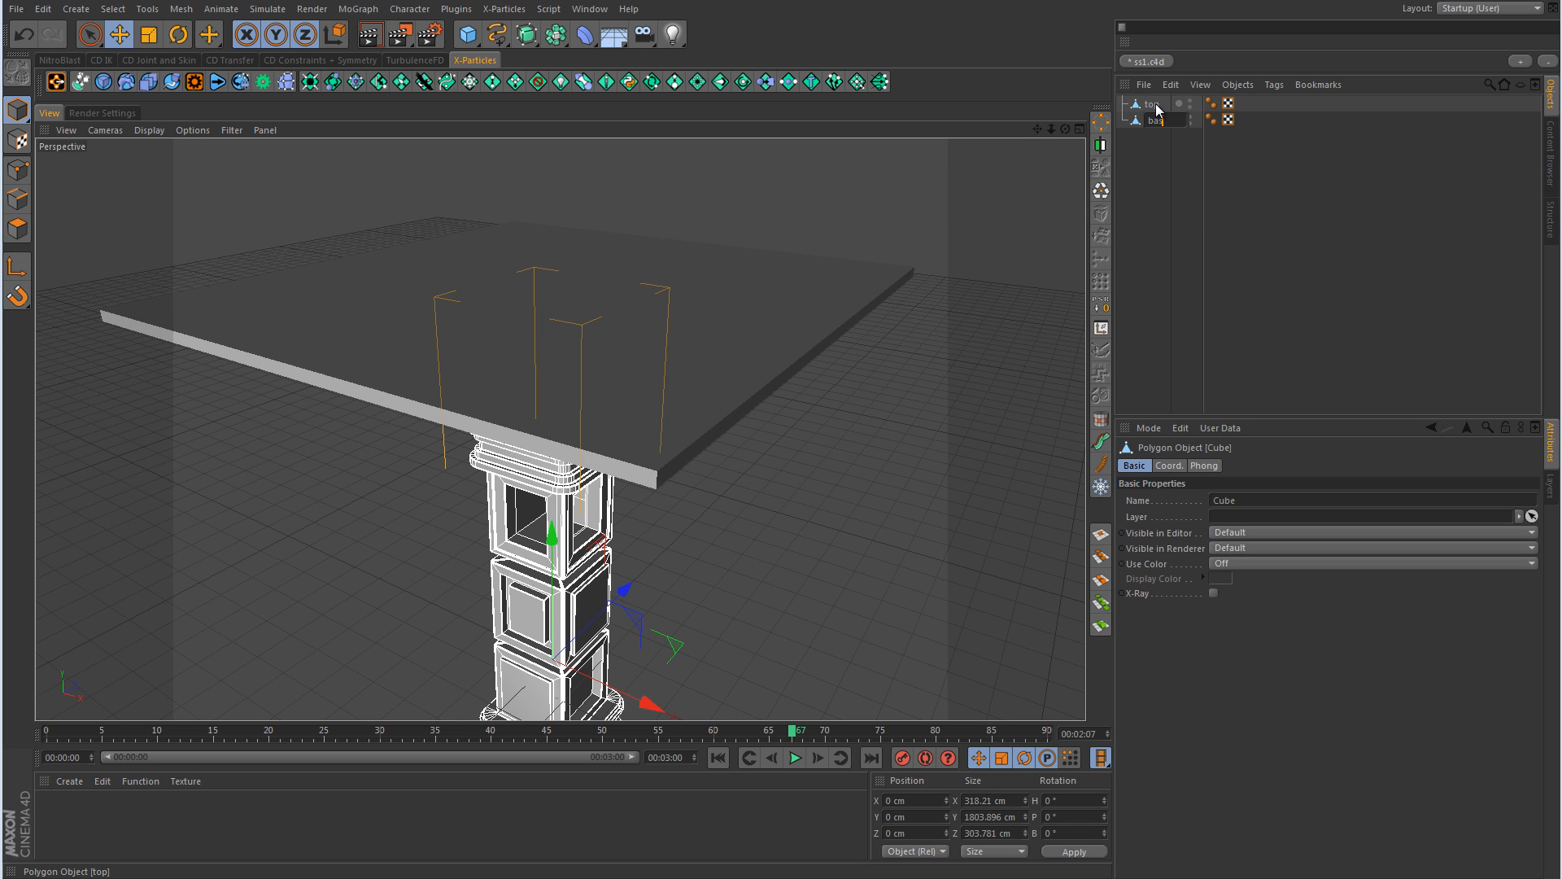
type("base shaft")
key("Return")
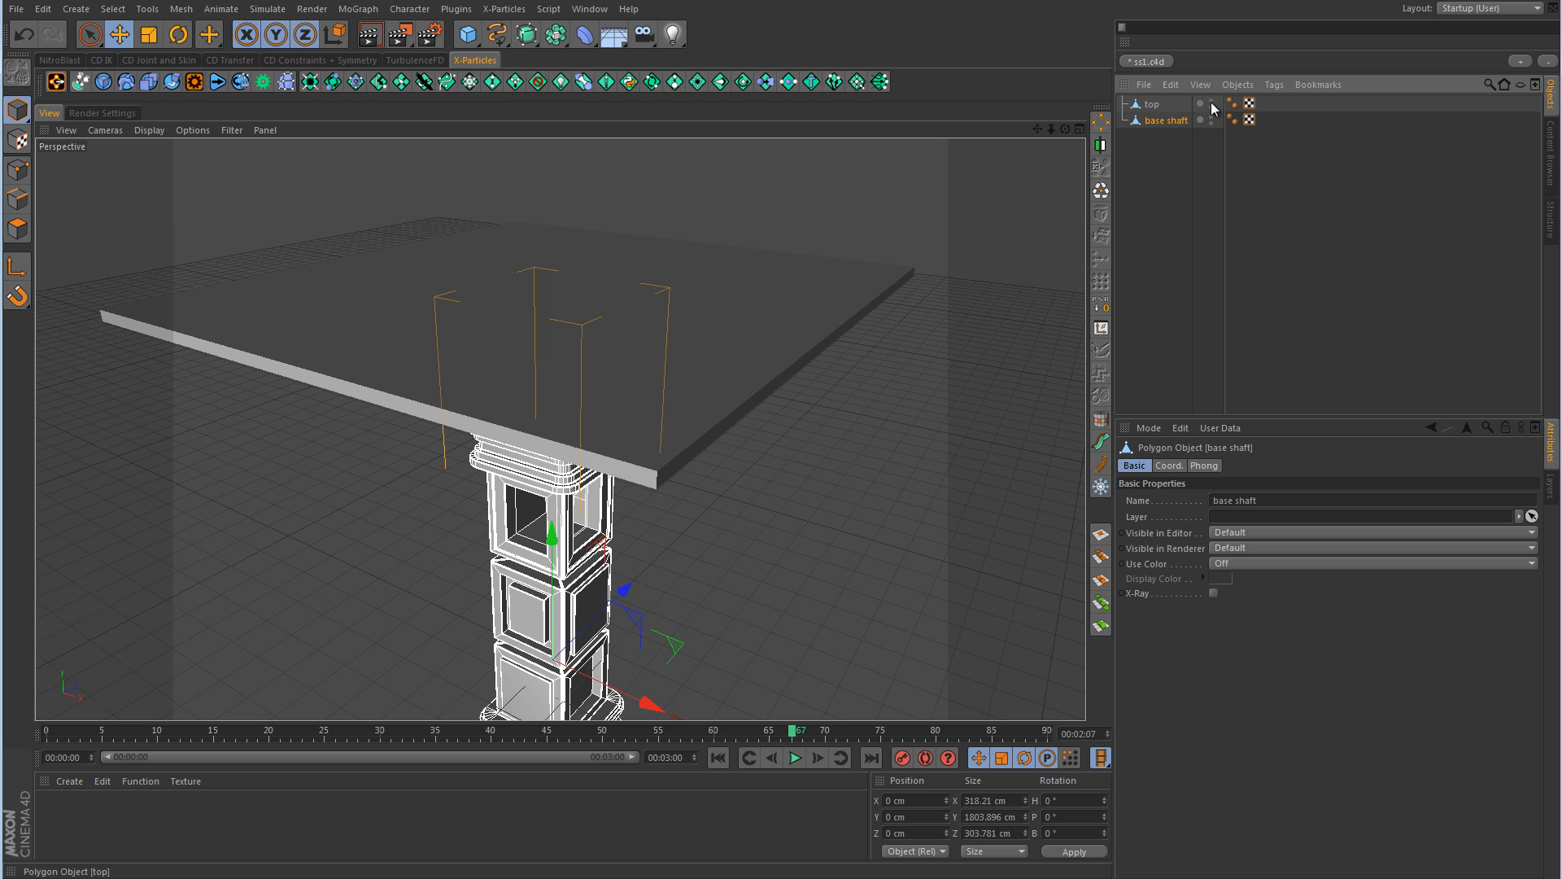
- Cut a loop close to each of the two opposite Z edges of the "top" platform, using the Knife in Loop mode
left_click(1150, 105)
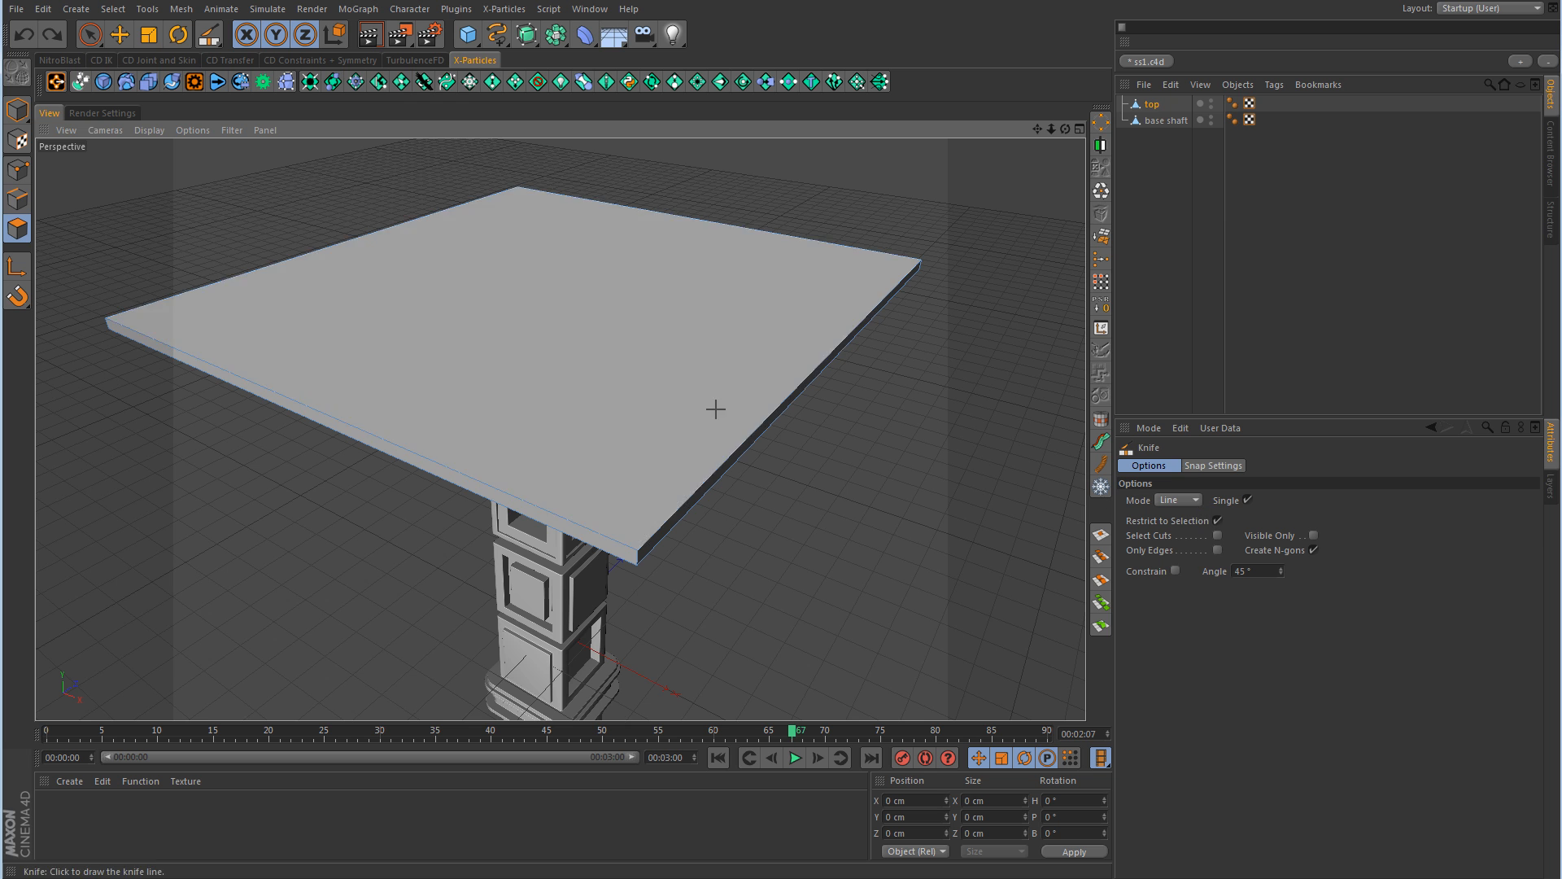
left_click(1188, 500)
left_click(1194, 564)
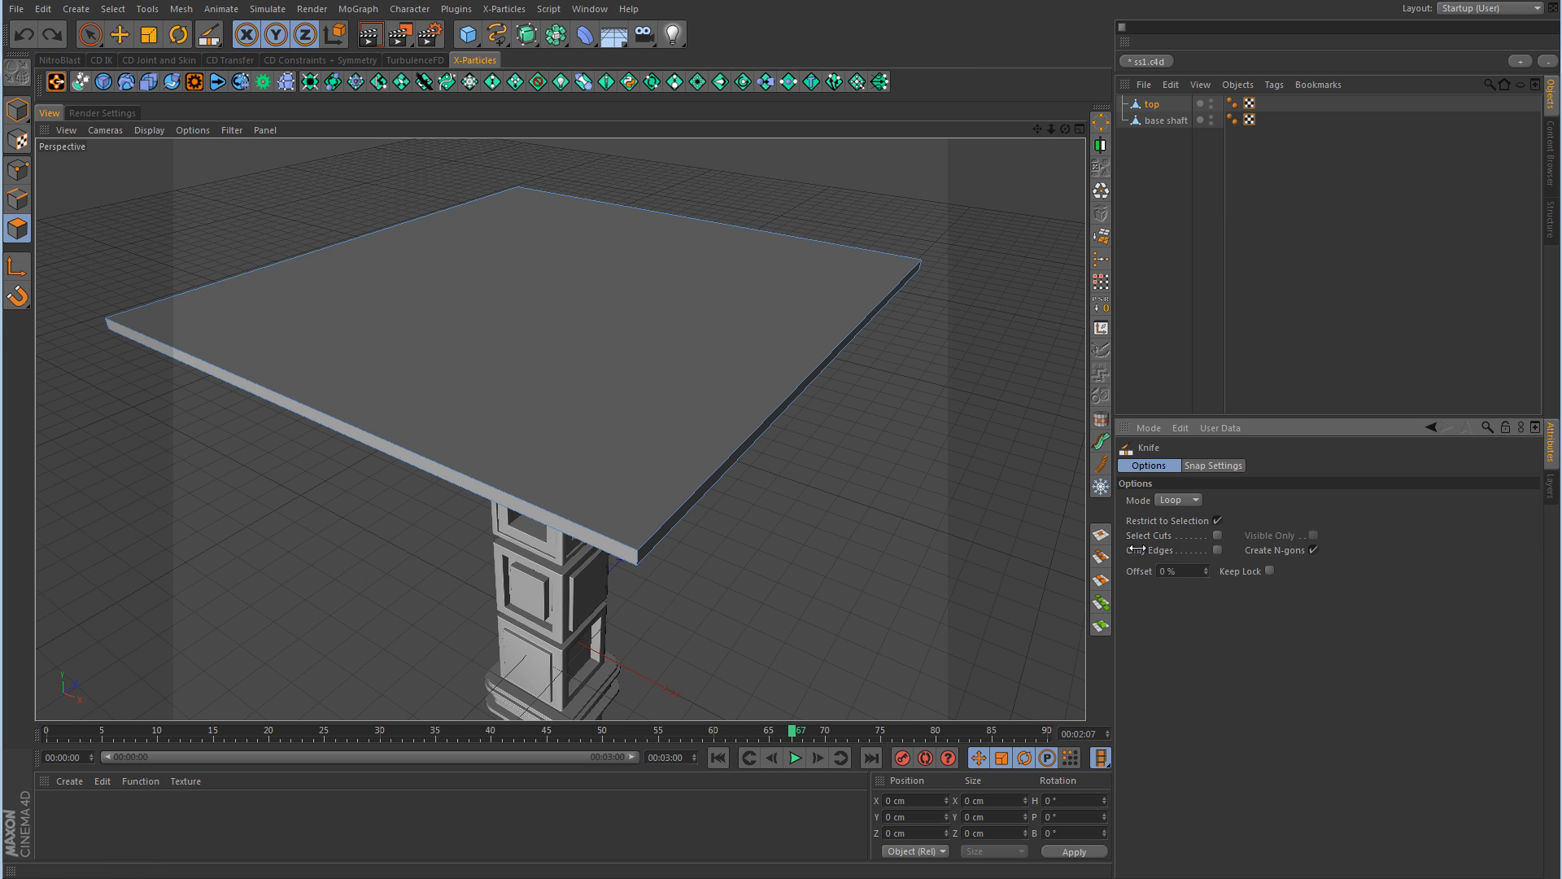
right_click_drag(659, 576, 712, 577, "alt")
left_click_drag(711, 577, 653, 551, "alt")
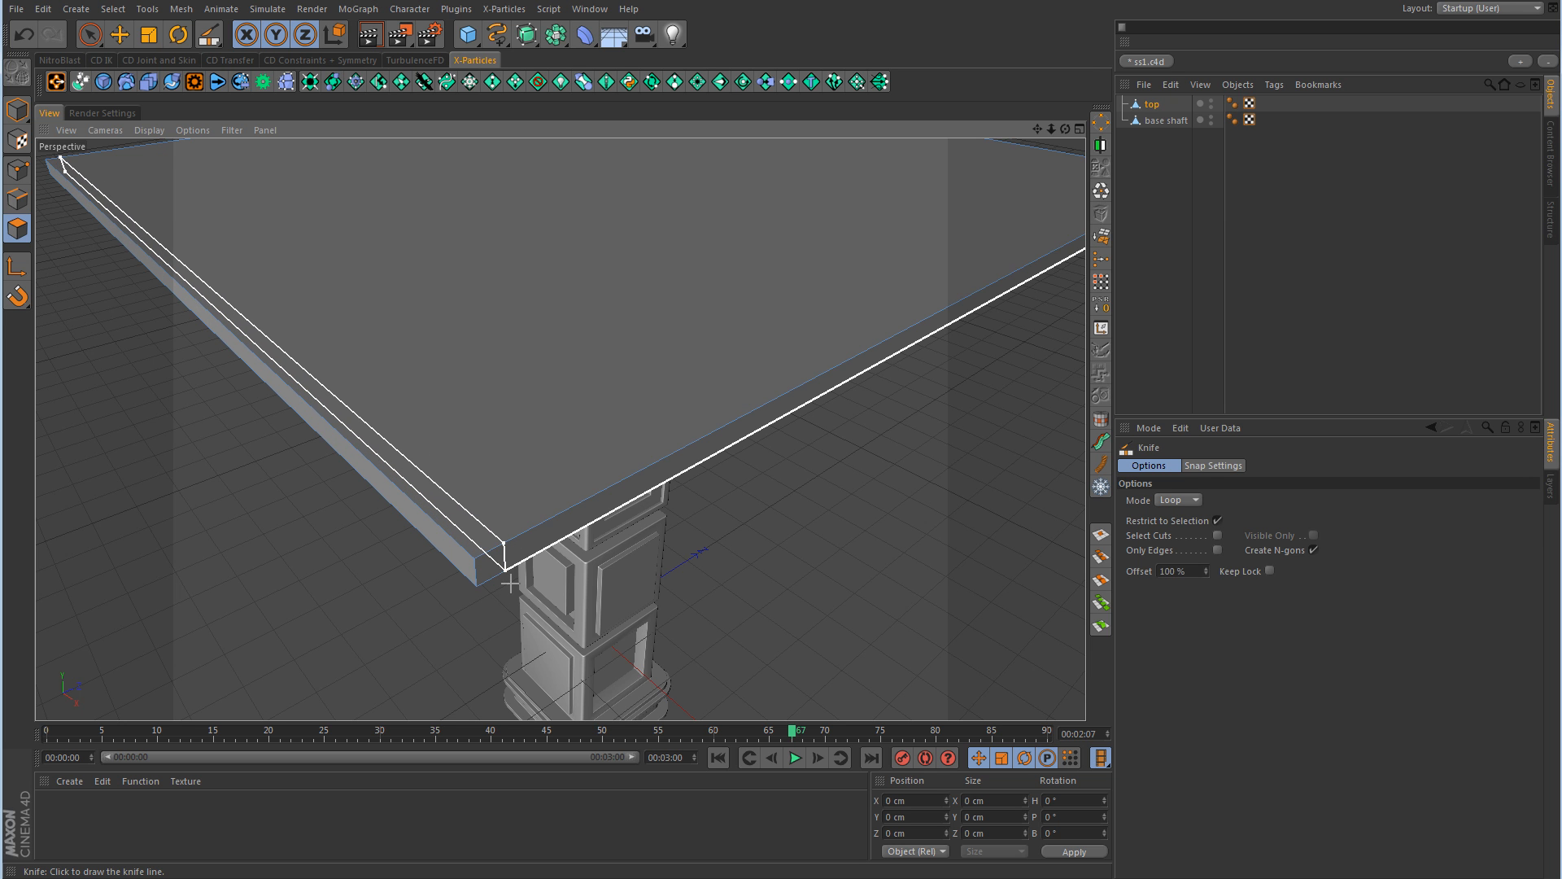
left_click_drag(889, 574, 744, 595, "alt")
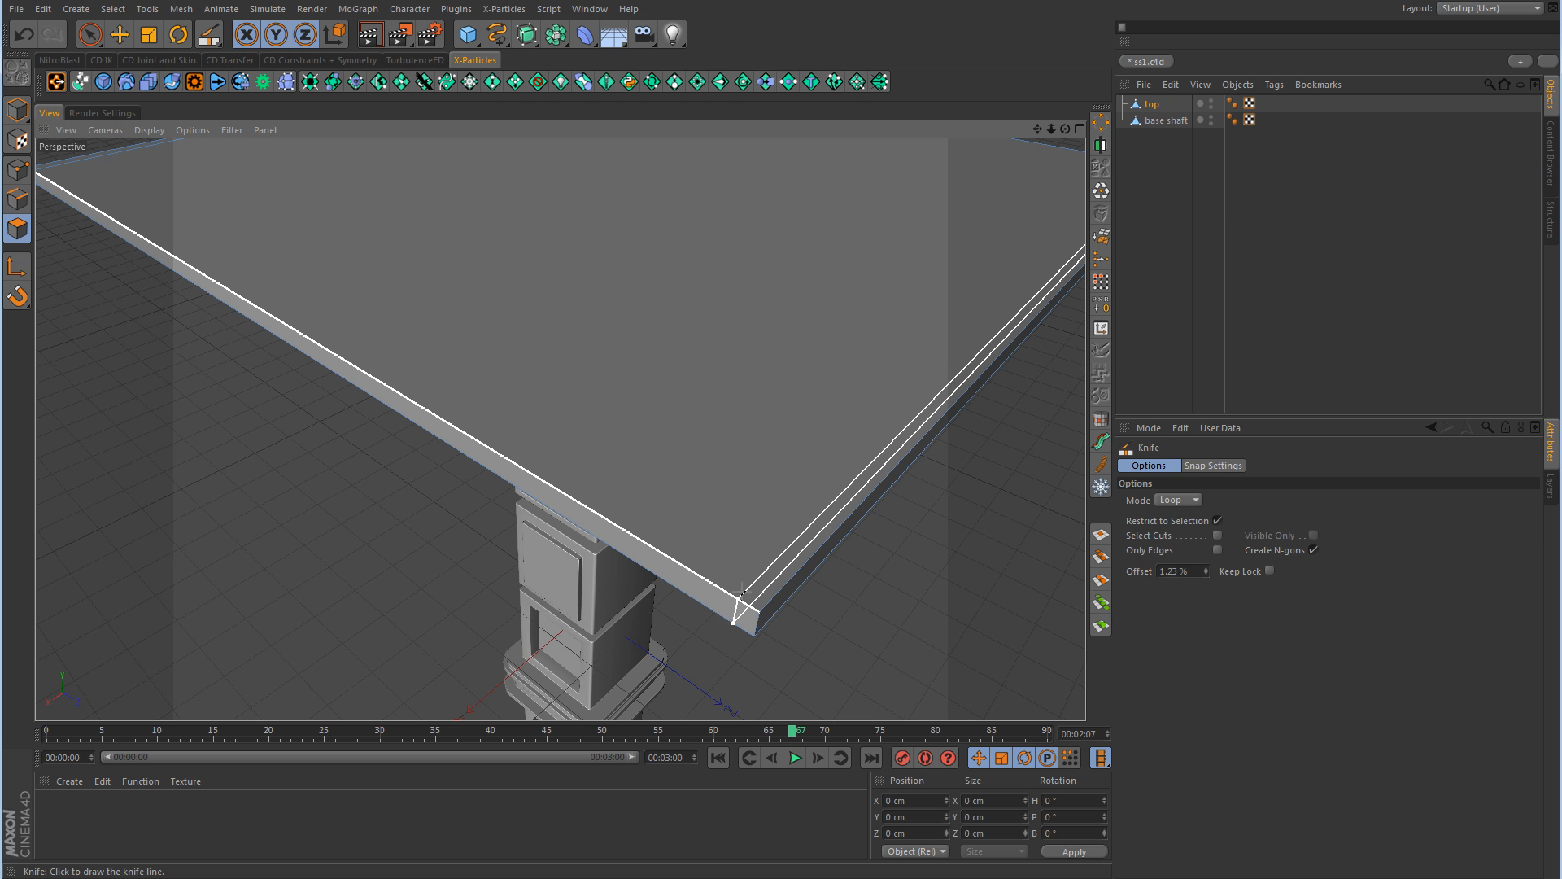
left_click_drag(705, 432, 600, 174, "alt")
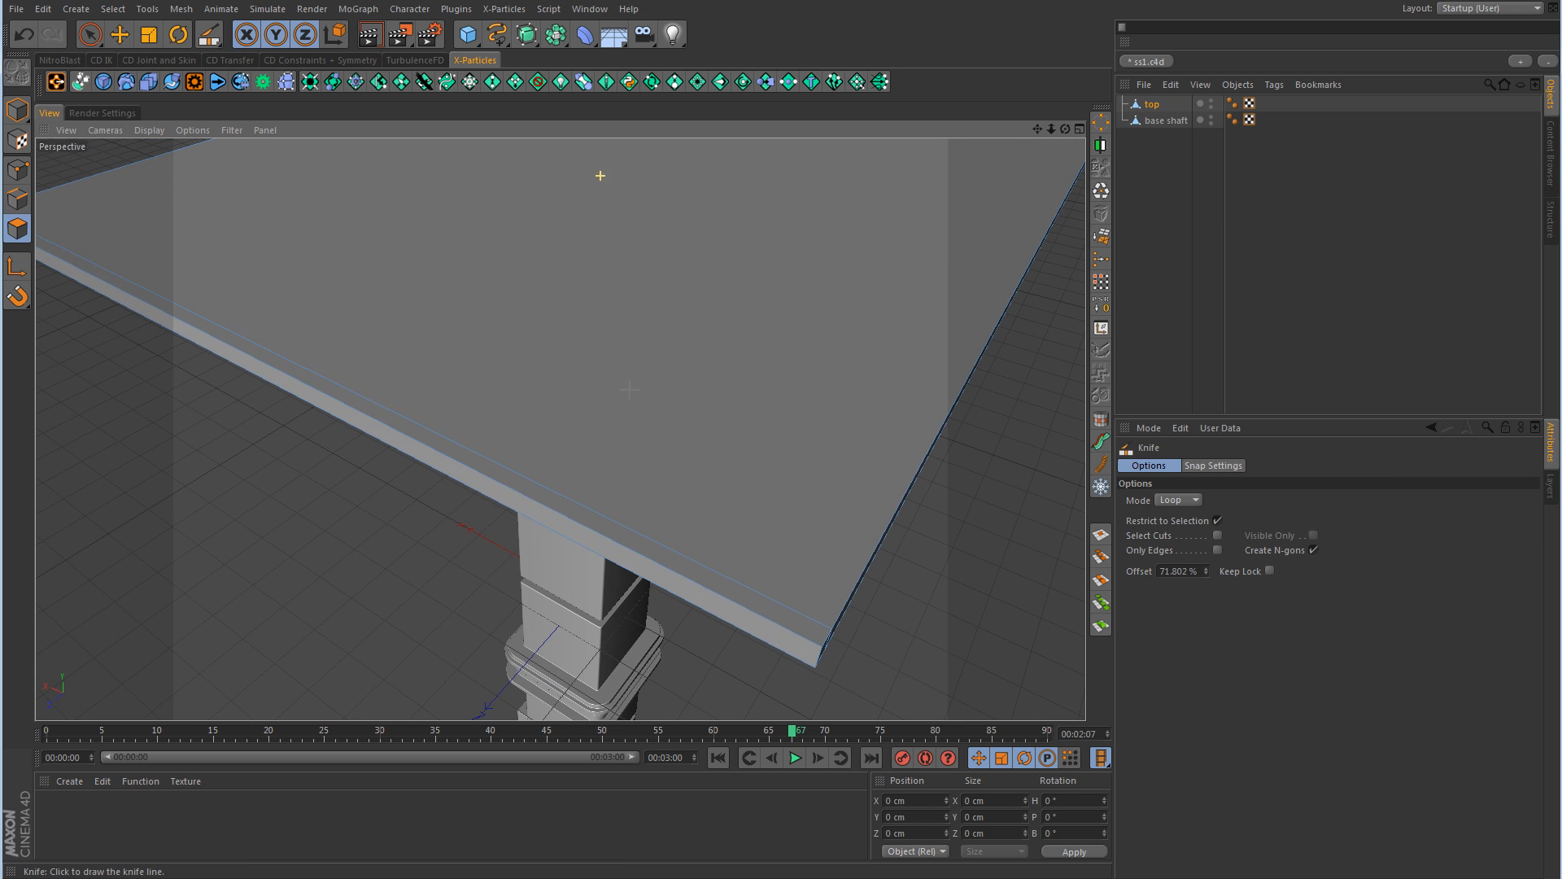
left_click(781, 663)
- Cut a loop across the platform near its middle, at an offset of about 48%, splitting it into two halves along X
left_click_drag(338, 407, 749, 432, "alt")
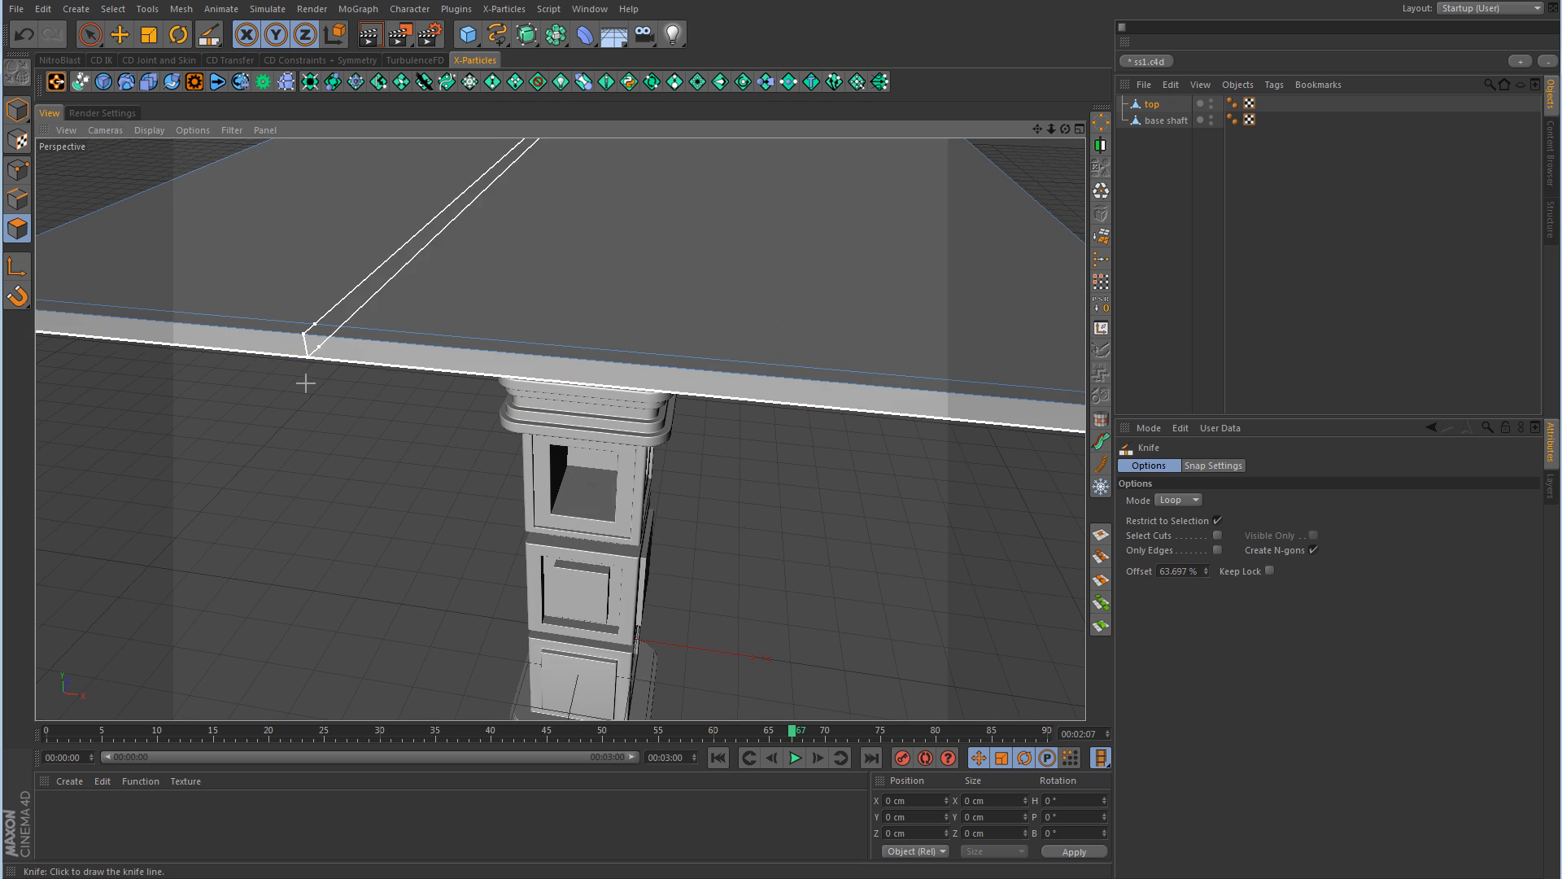
scroll(306, 386, "down", 4)
left_click(389, 406)
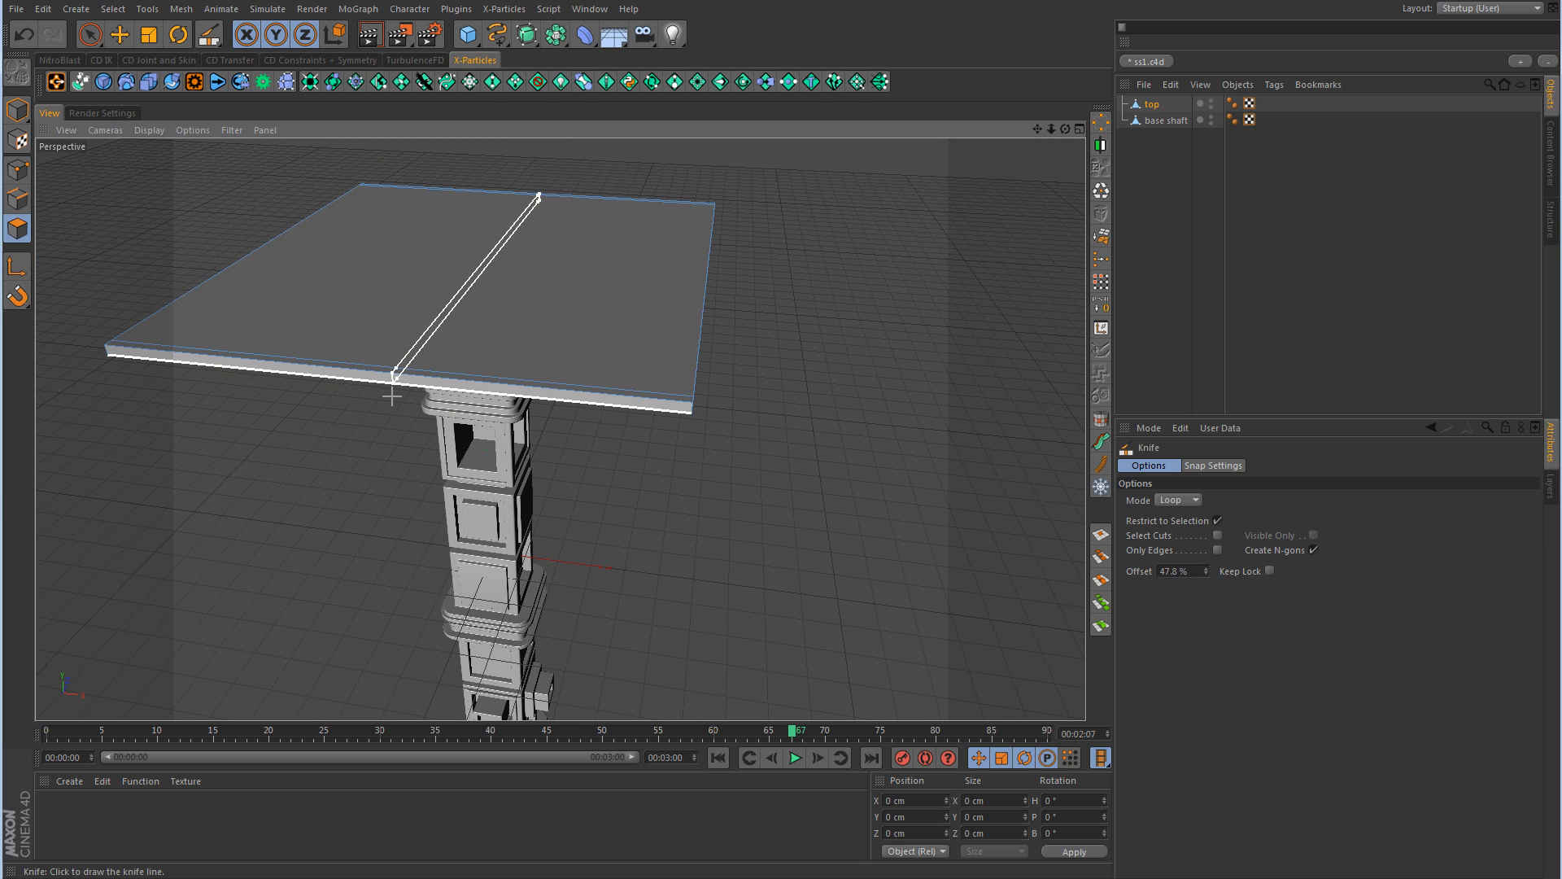
- Extrude the three top polygons on the negative X half of the platform upward by about 310 cm
left_click_drag(910, 376, 789, 280, "alt")
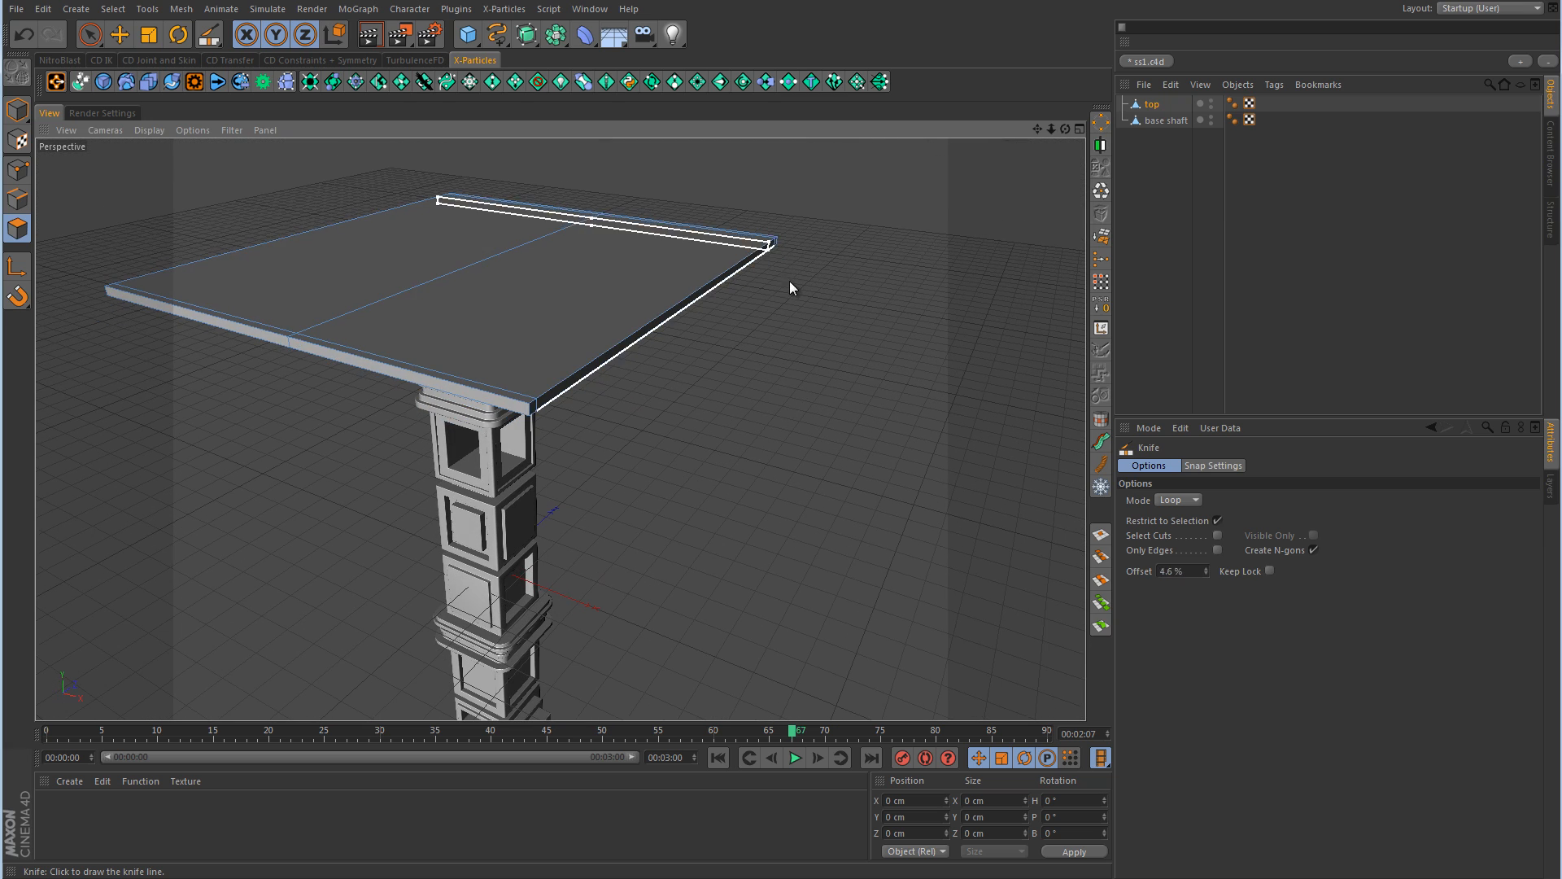
left_click(92, 35)
middle_click_drag(443, 199, 606, 313, "alt")
left_click(455, 365)
right_click_drag(446, 397, 480, 501, "alt")
left_click(474, 540, "shift")
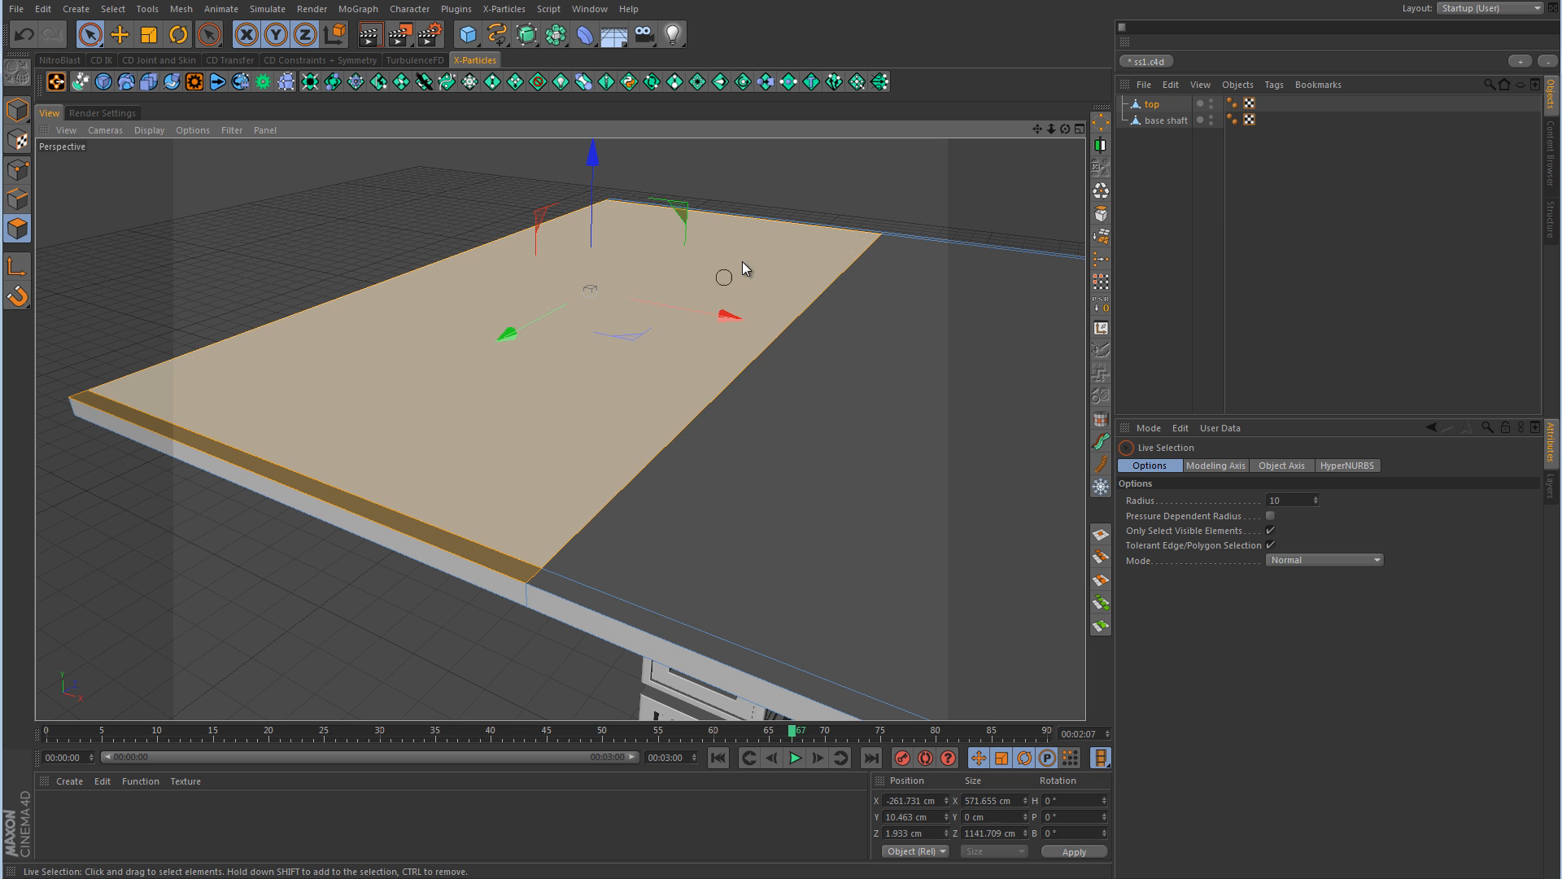
left_click(783, 227, "shift")
right_click_drag(927, 314, 829, 338, "alt")
middle_click_drag(931, 301, 763, 338, "alt")
left_click_drag(763, 338, 737, 325, "alt")
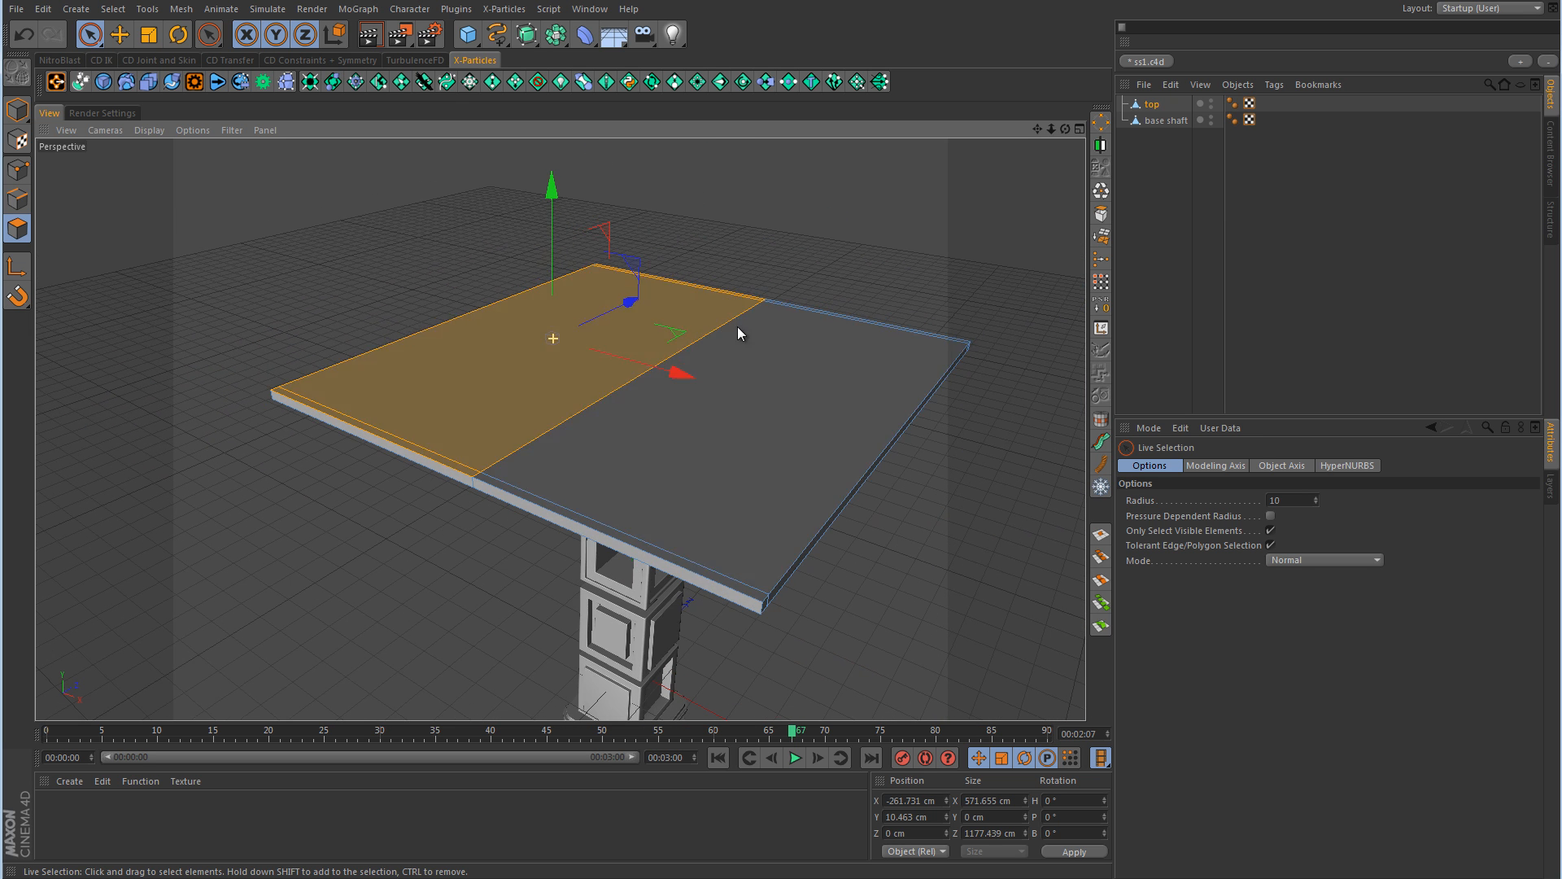
left_click_drag(551, 189, 551, 69, "ctrl")
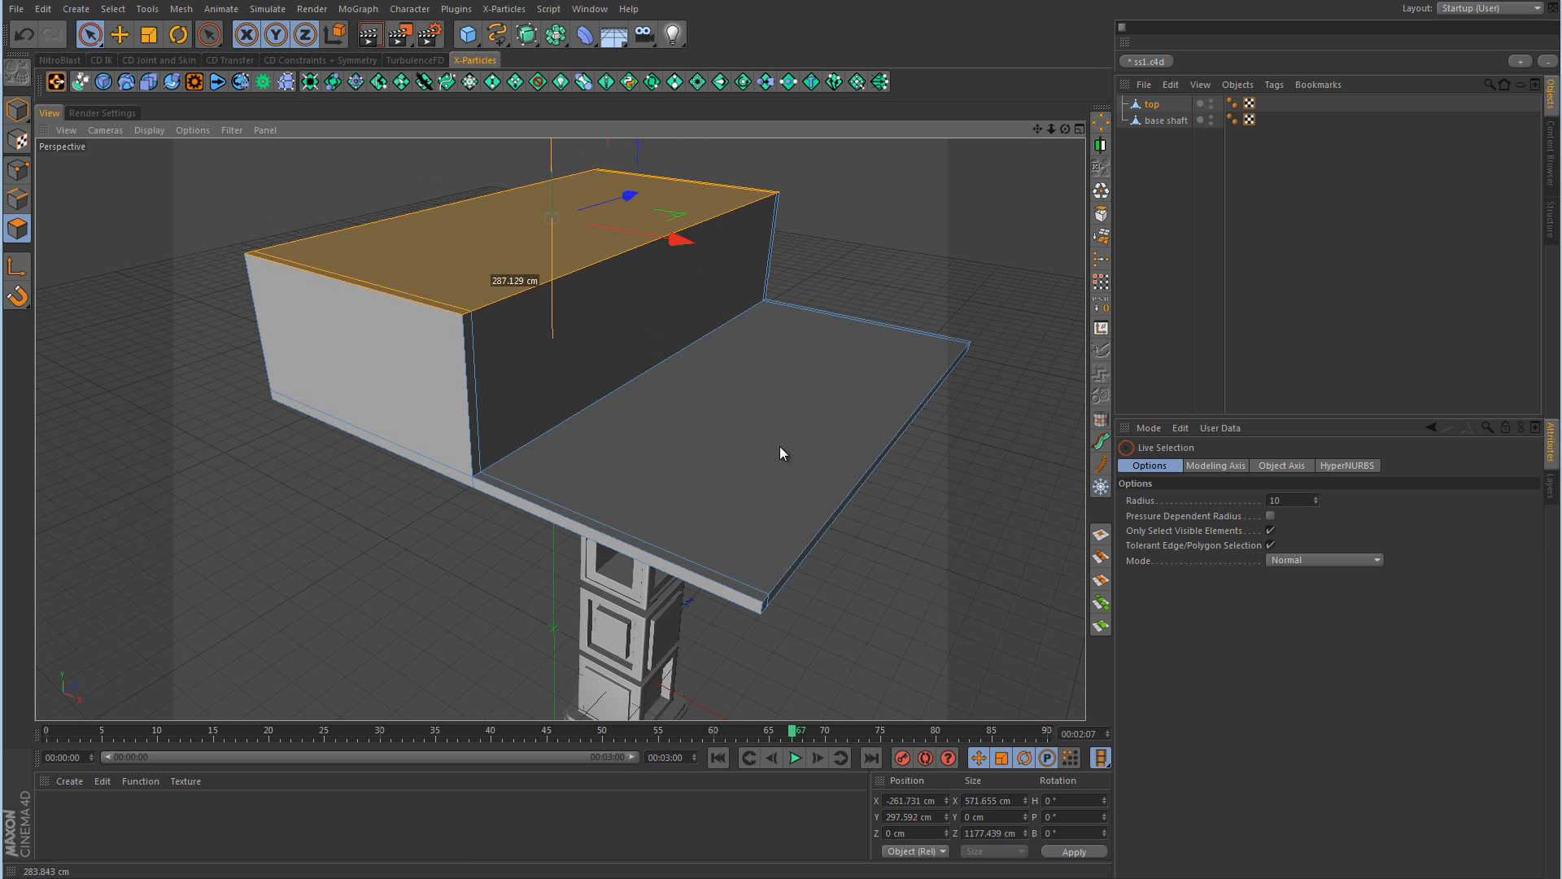
left_click_drag(780, 454, 779, 449, "ctrl")
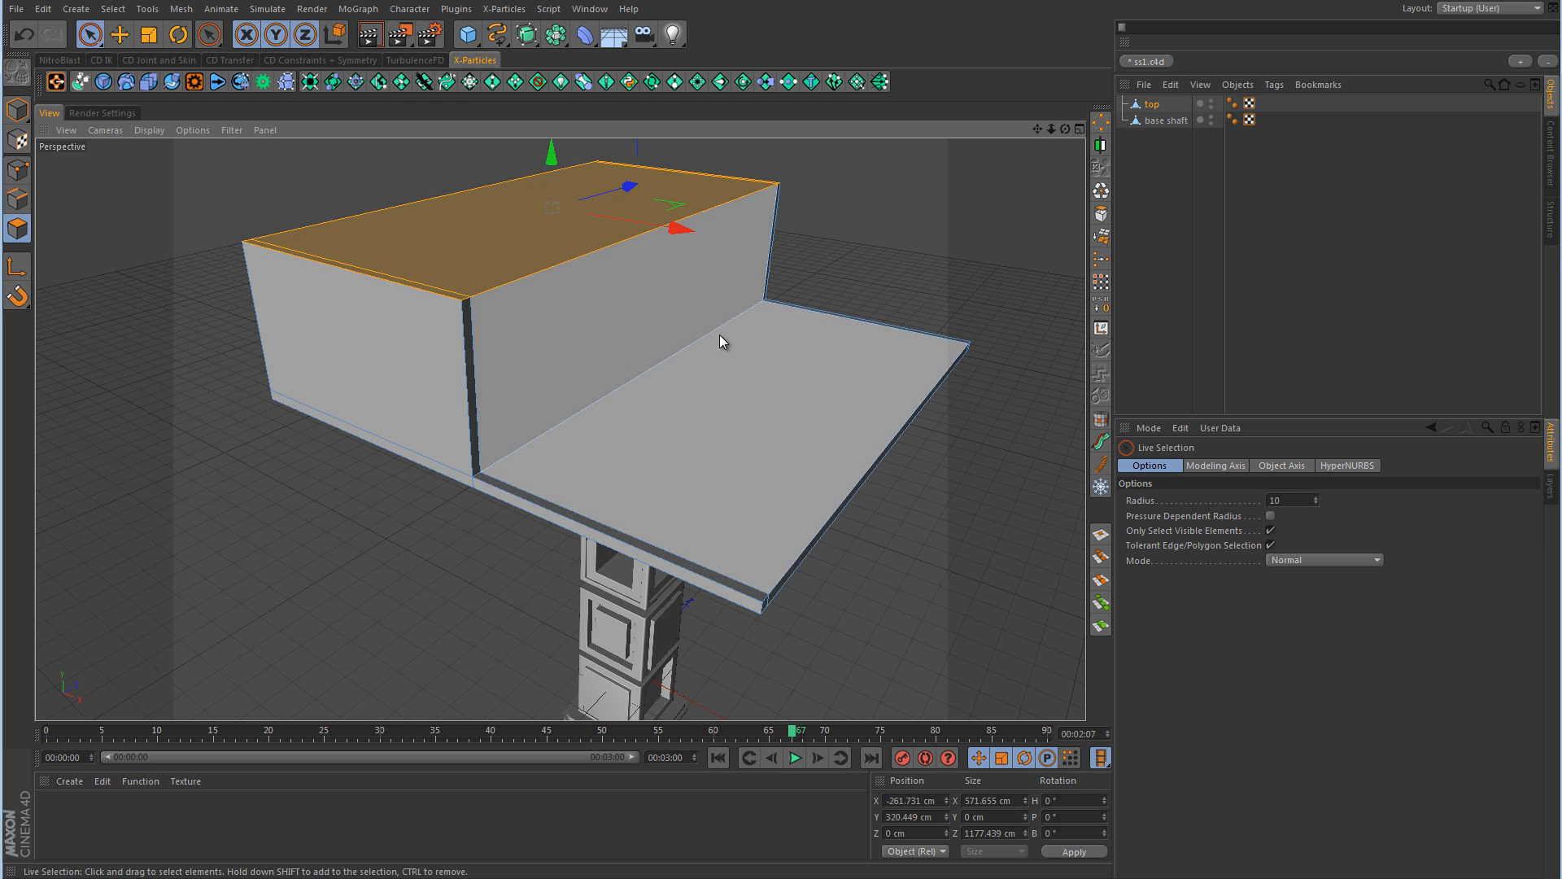
- Cut a strip about 16 cm high just below the upper edge of the raised block's inner side face, restricting the loop cut to that face
left_click_drag(657, 317, 482, 344, "alt")
left_click(649, 311)
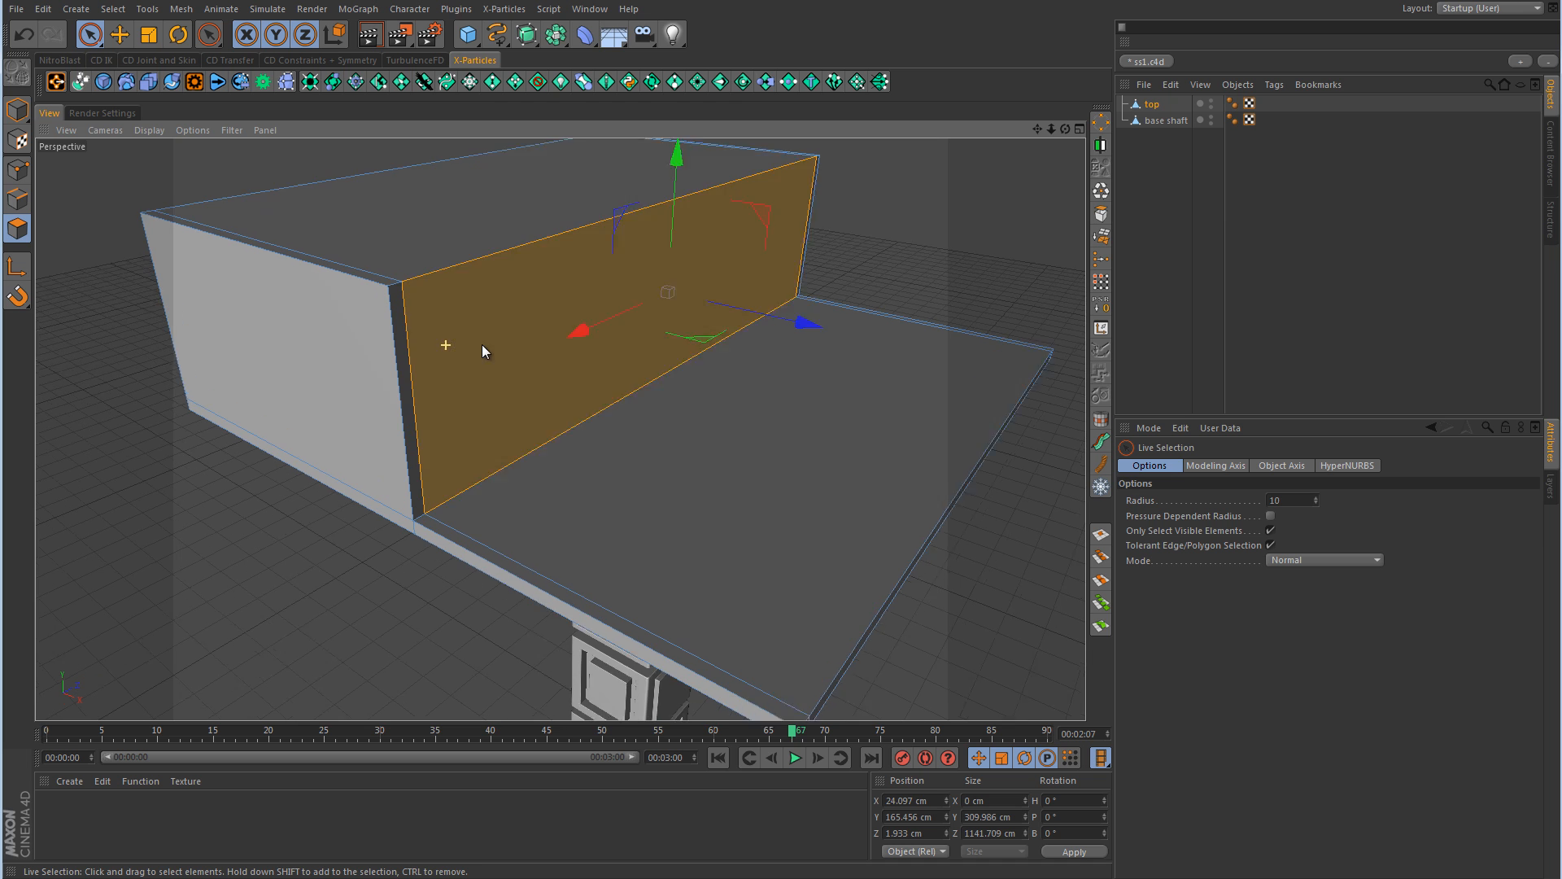
right_click(485, 344)
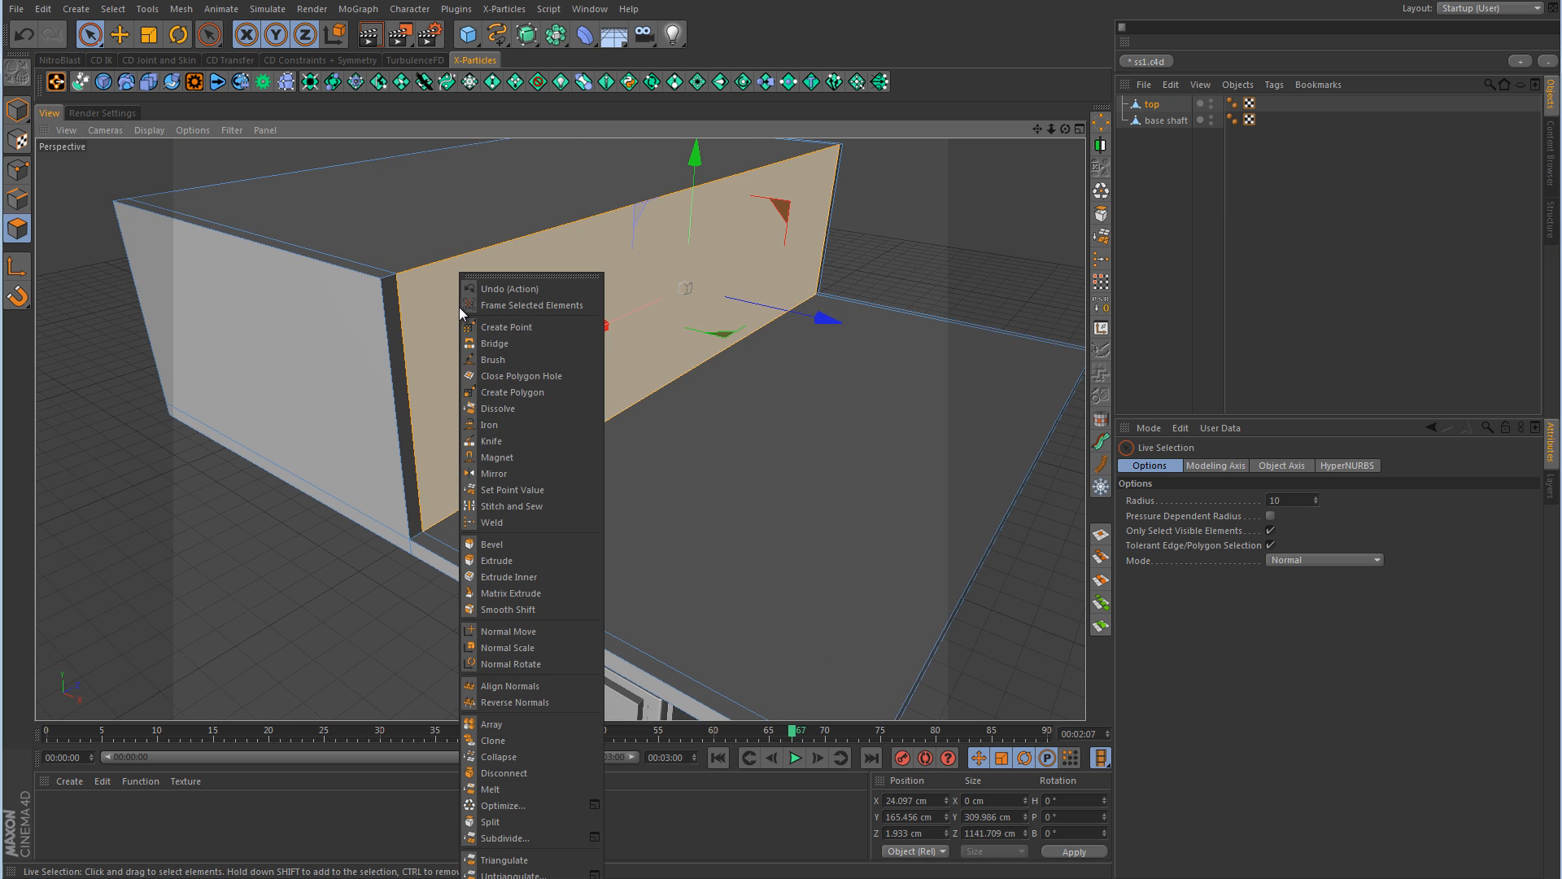
left_click(492, 440)
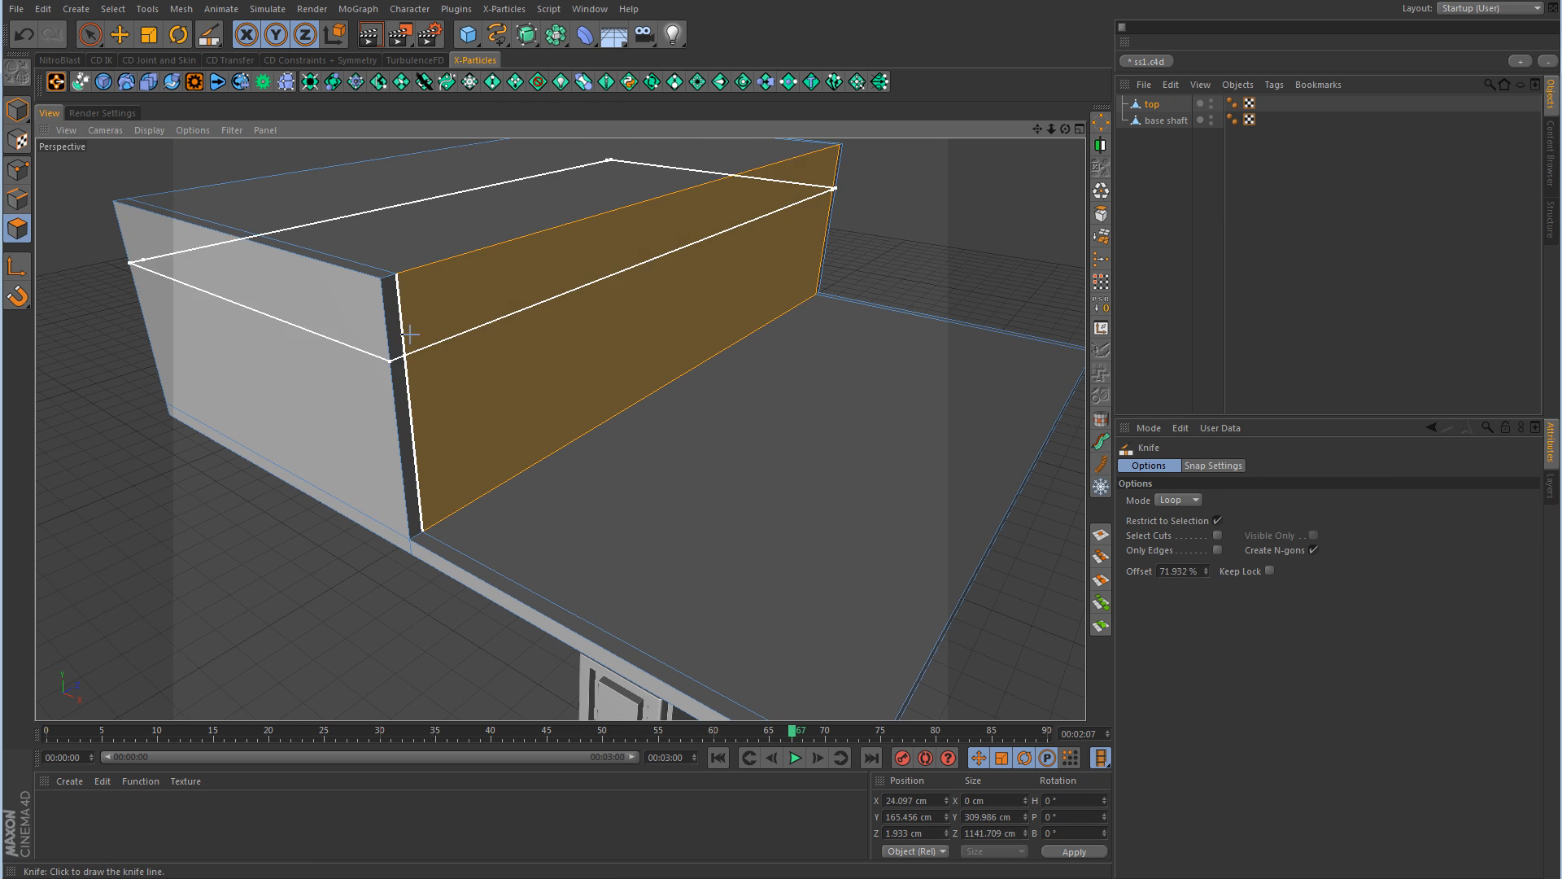
left_click(384, 290)
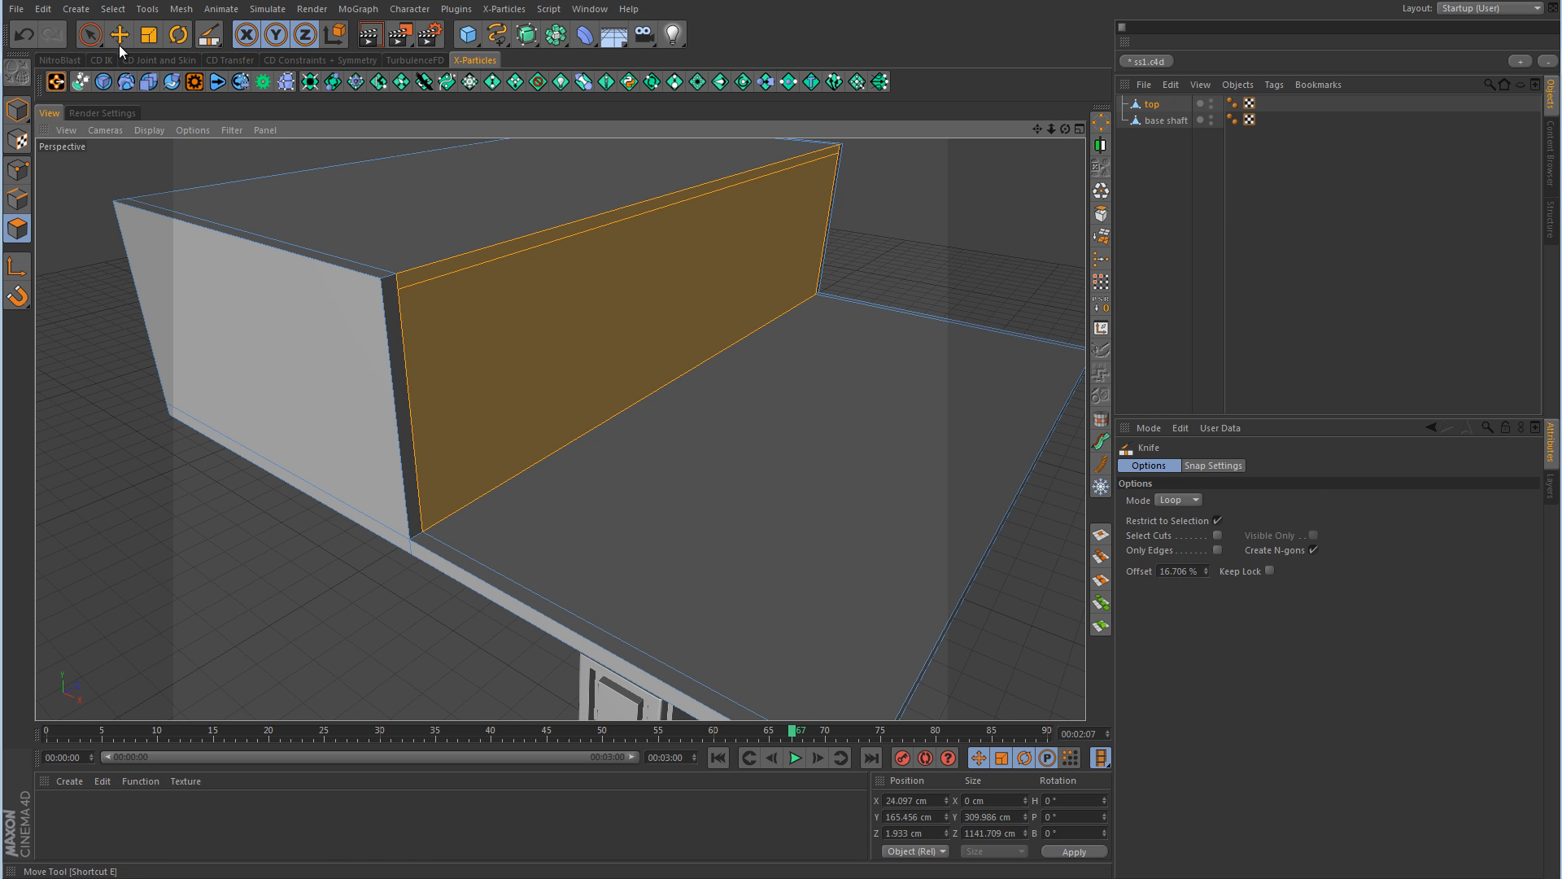
- Push the large inner face below the strip back to an X position of about -520 cm, hollowing out the block
left_click(93, 37)
left_click(545, 339)
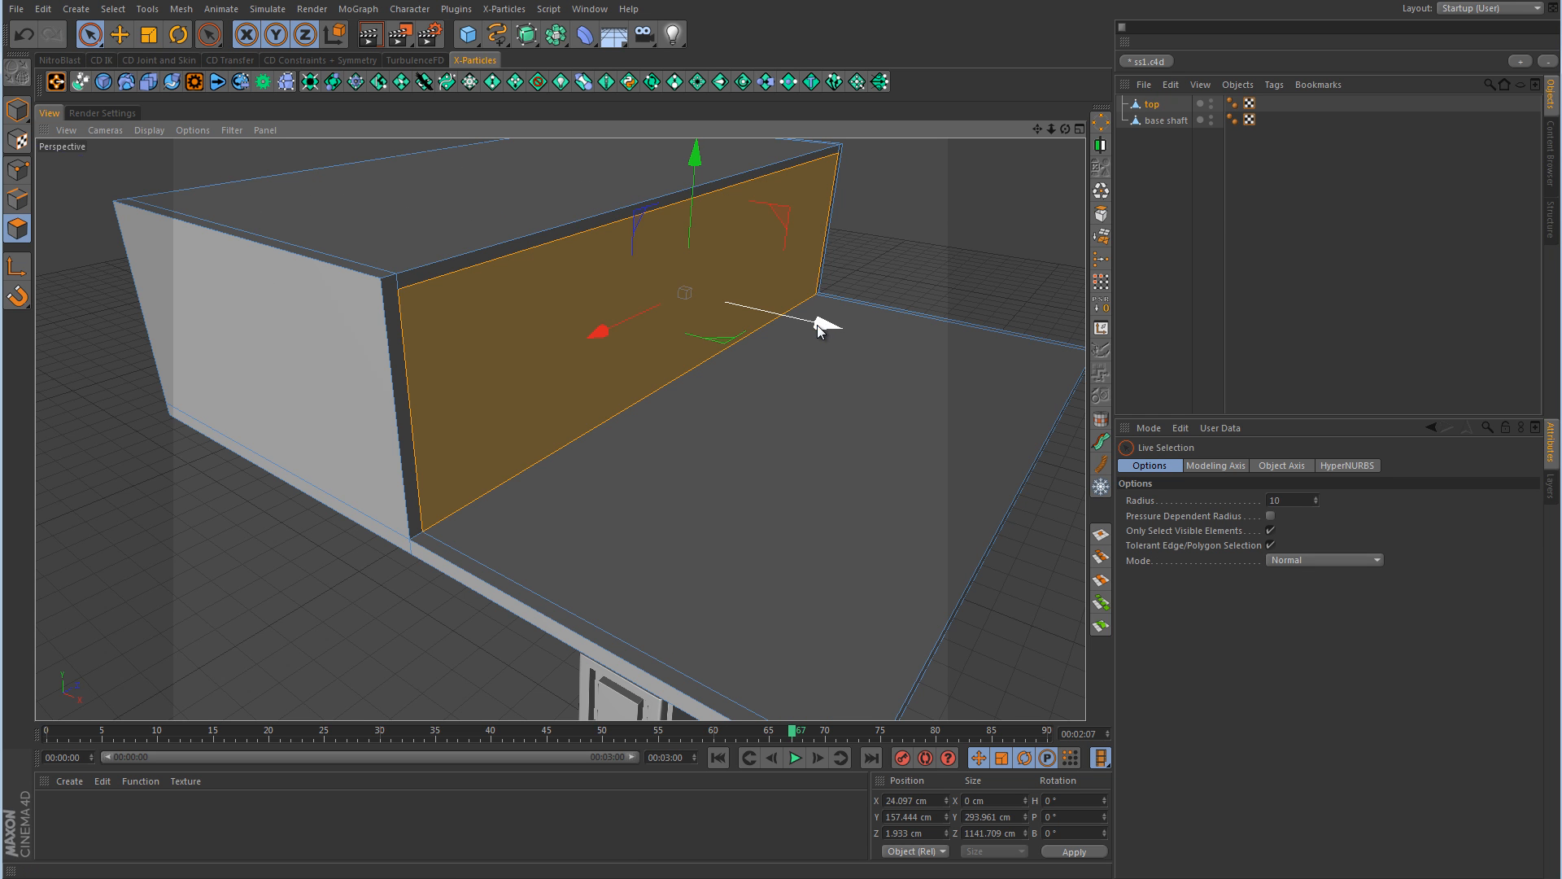
left_click_drag(820, 328, 569, 231)
left_click_drag(789, 290, 656, 311, "alt")
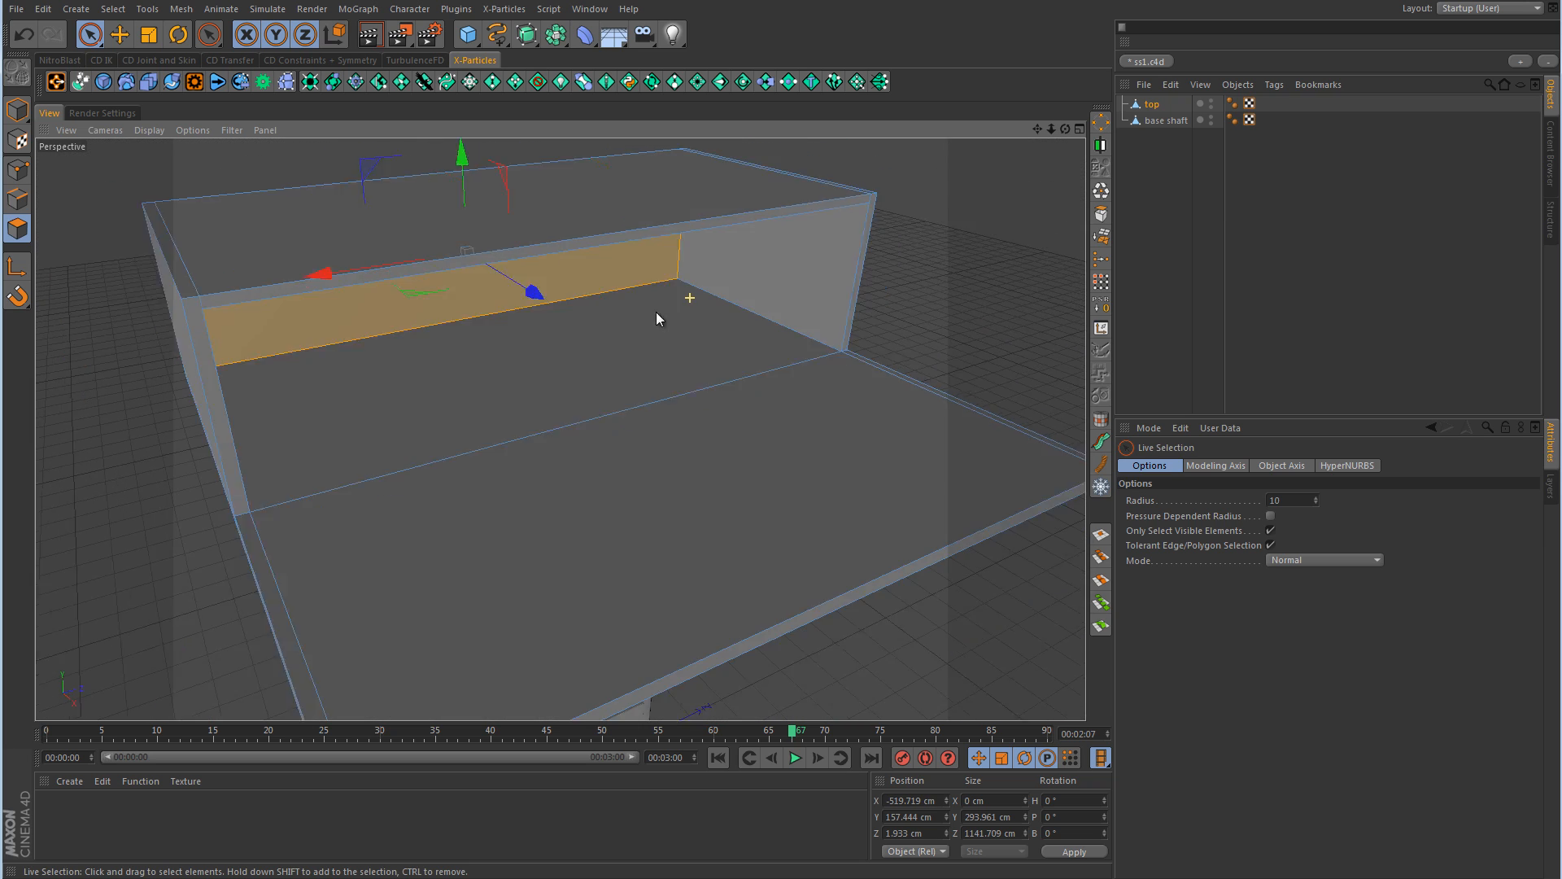
right_click_drag(656, 311, 620, 323, "alt")
left_click_drag(620, 324, 794, 344, "alt")
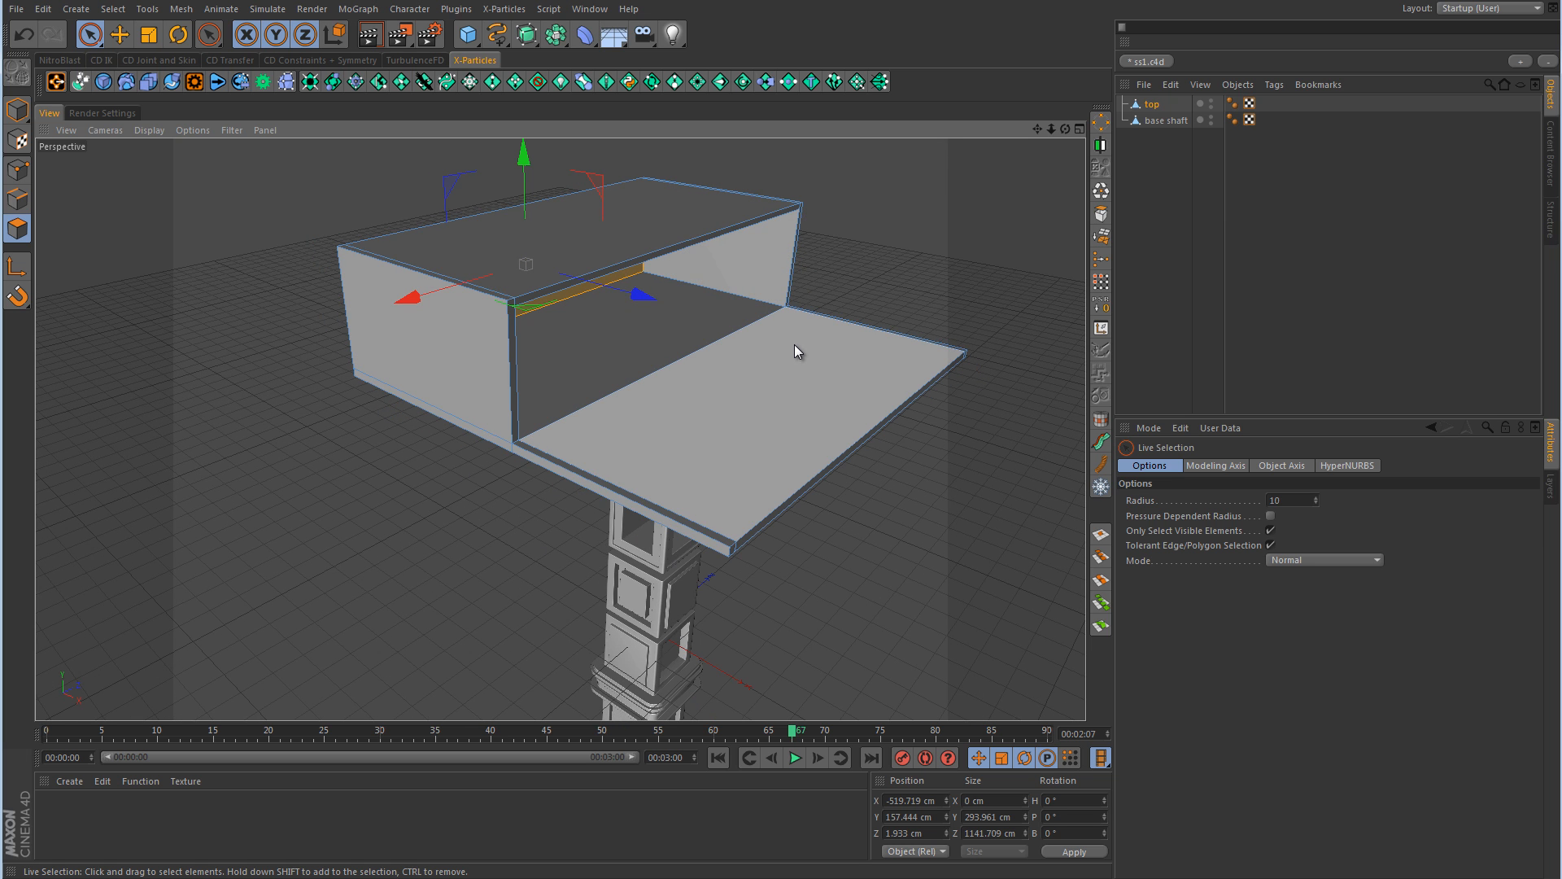
- Round the outer upper edges and vertical corner edges of the open platform half using SolidChamfer with 1 subdivision and a 5 cm offset
left_click(27, 203)
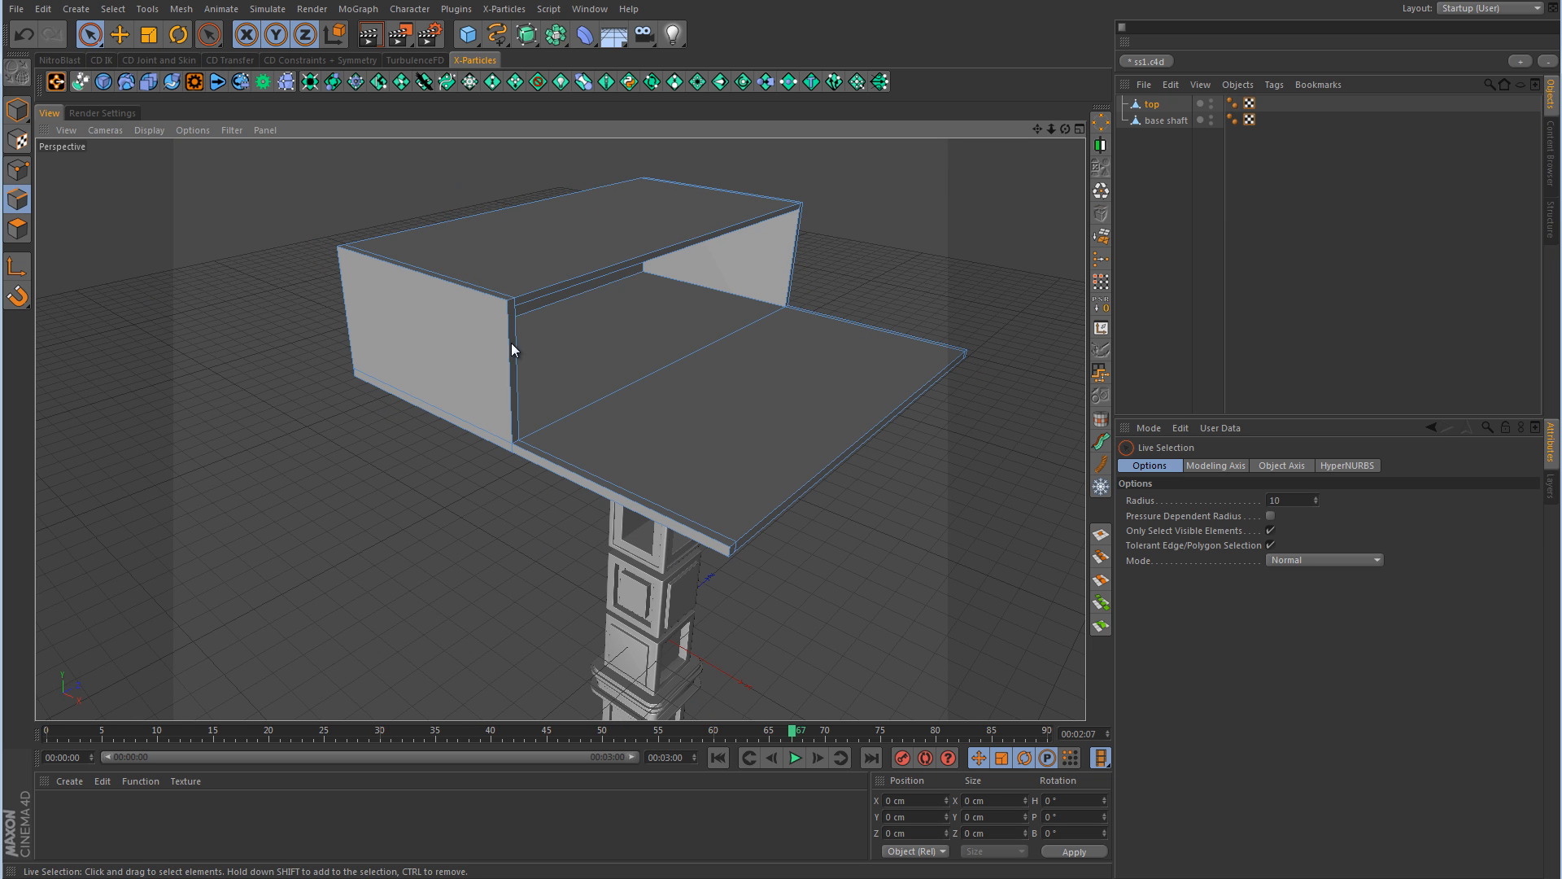
scroll(825, 540, "up", 10)
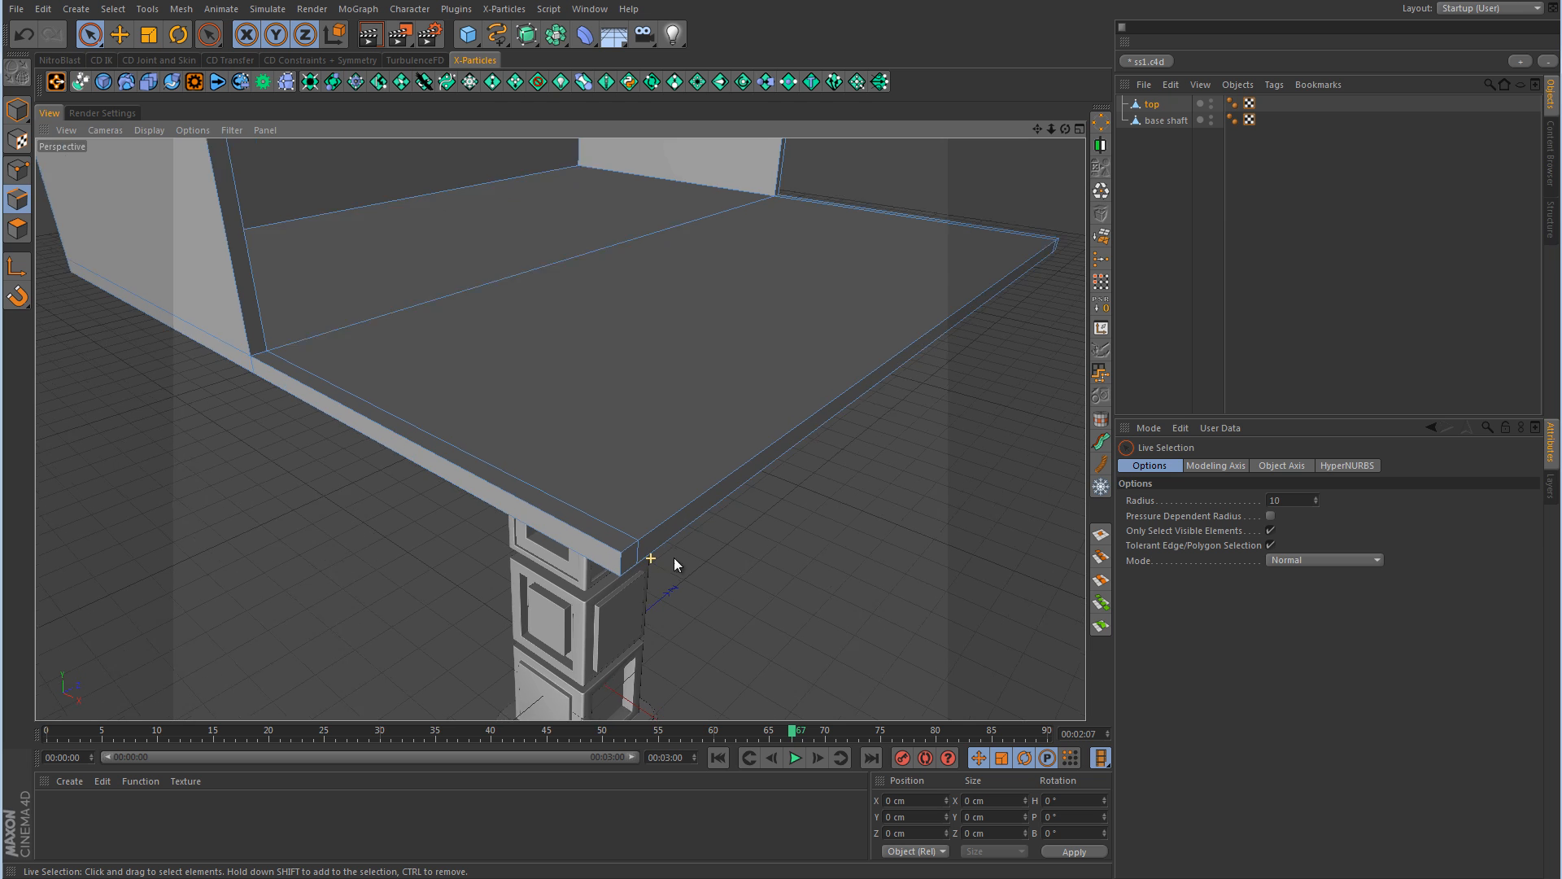
mouse_move(553, 478)
left_mouse_down()
mouse_move(617, 539)
mouse_move(571, 442)
left_mouse_up()
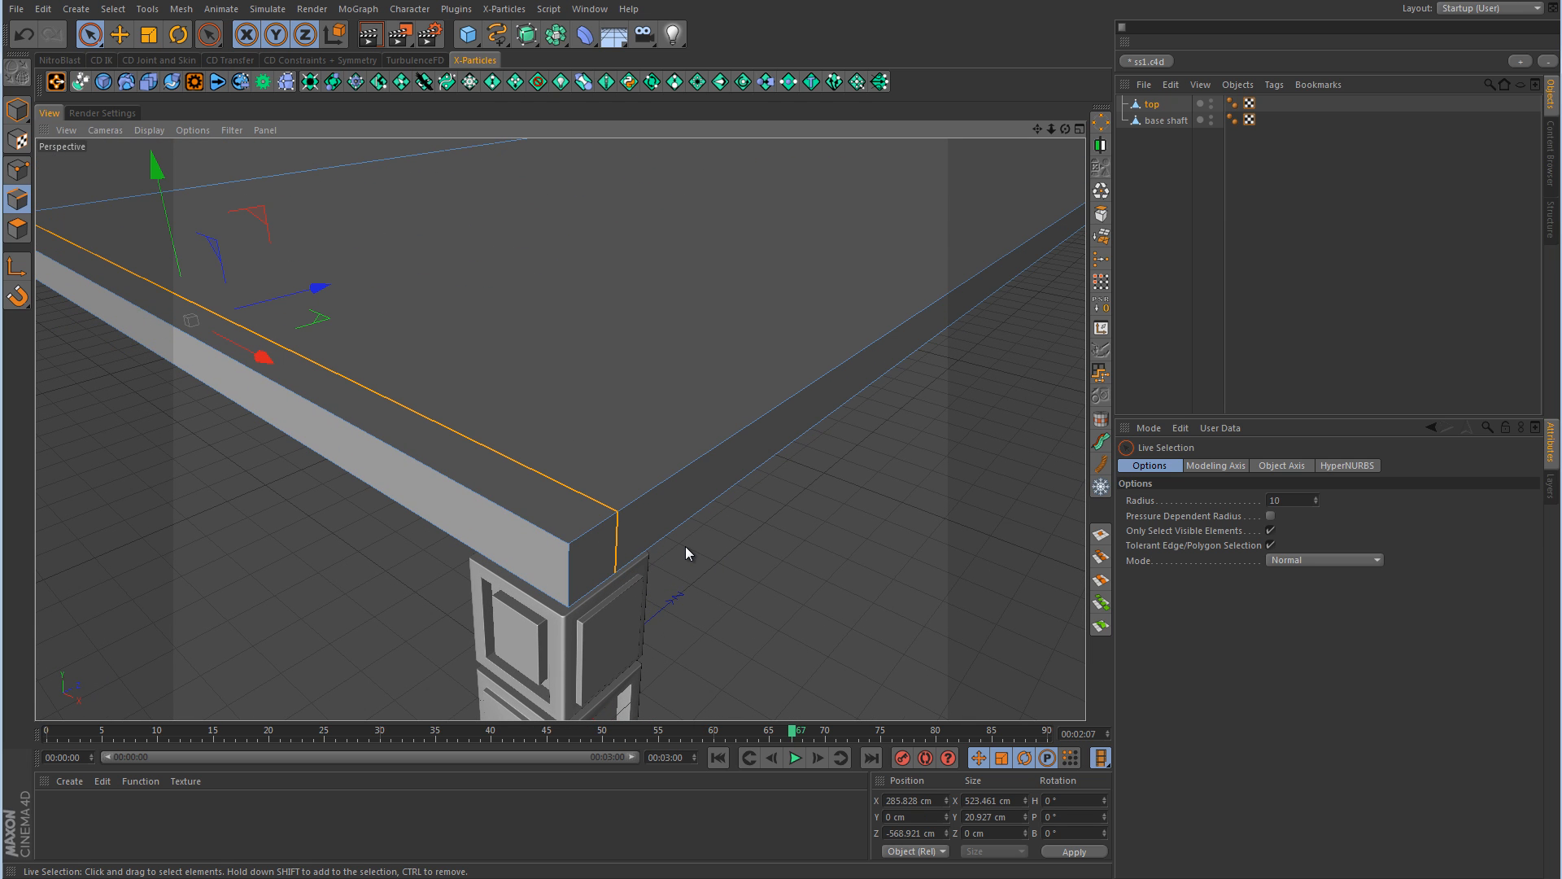
left_click(649, 495, "shift")
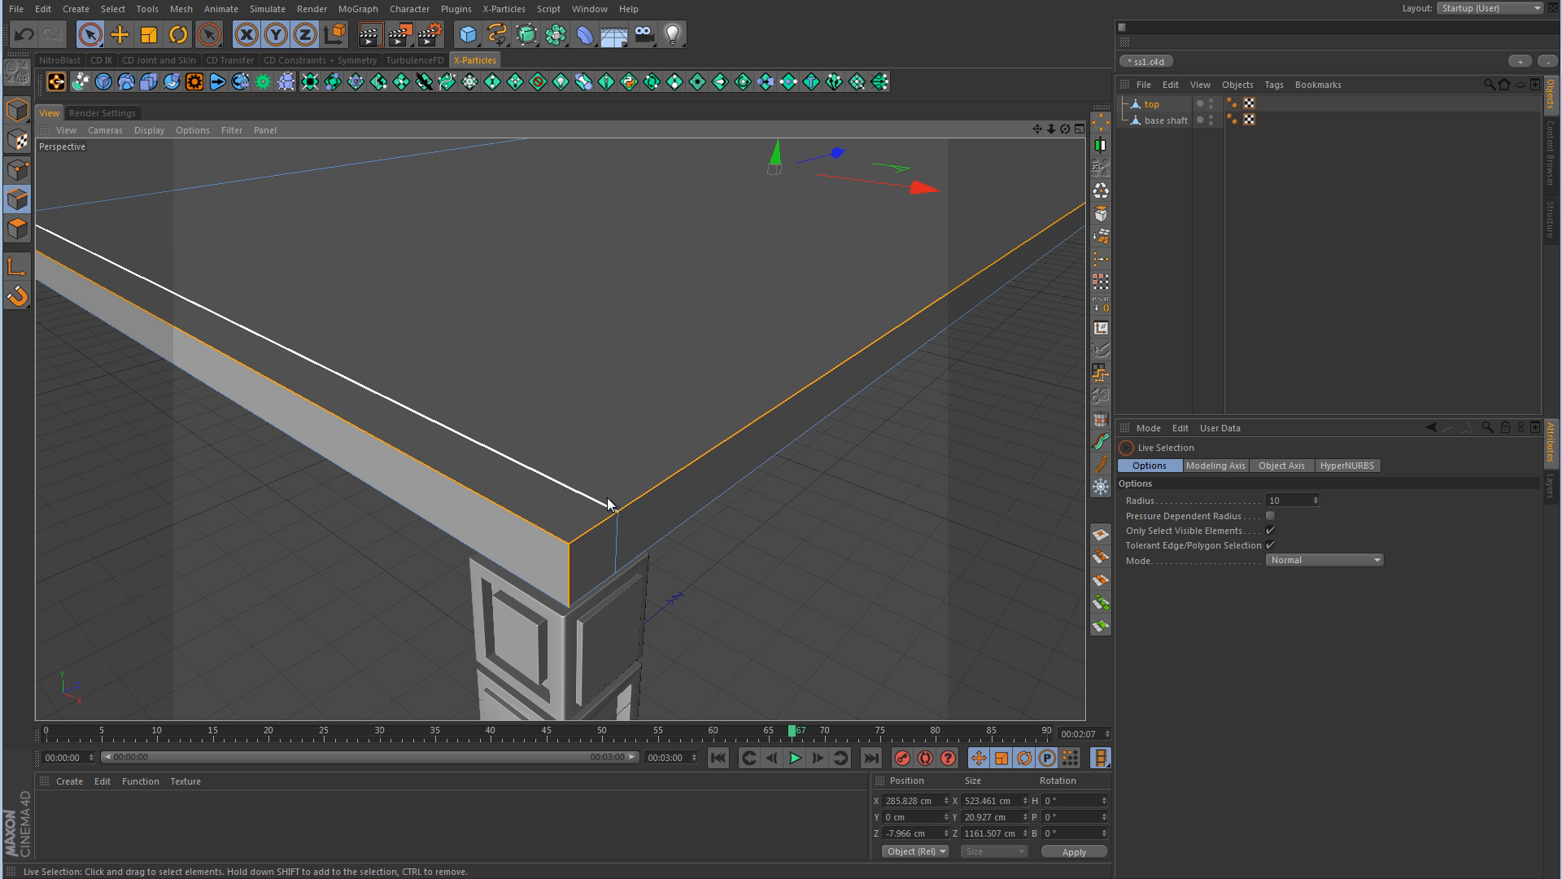
left_click_drag(989, 383, 493, 378, "alt")
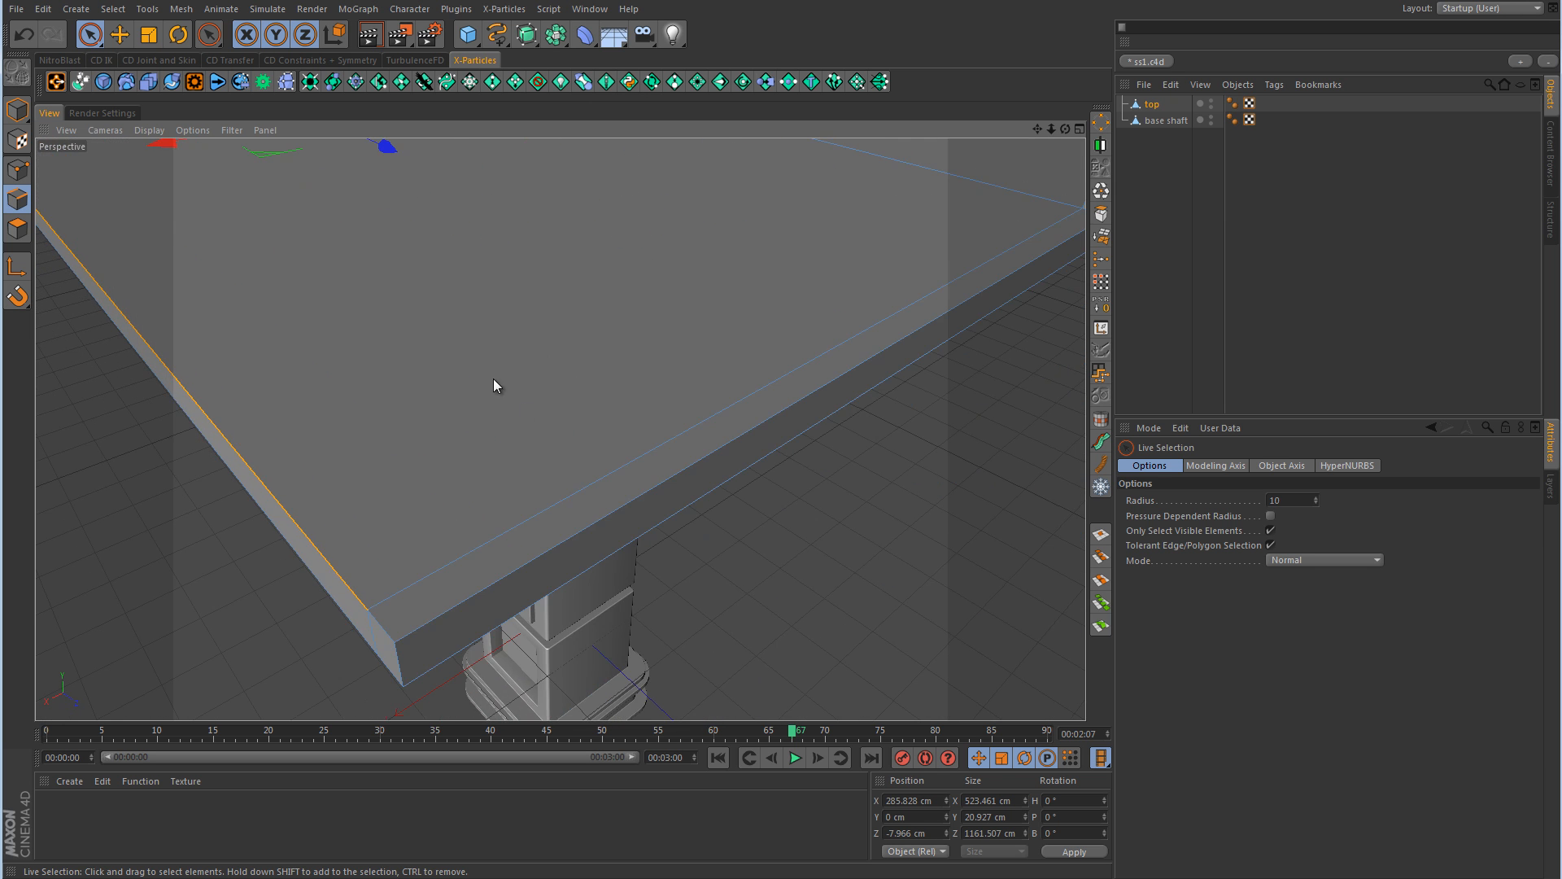
left_click(399, 647, "shift")
left_click_drag(900, 464, 553, 520, "alt")
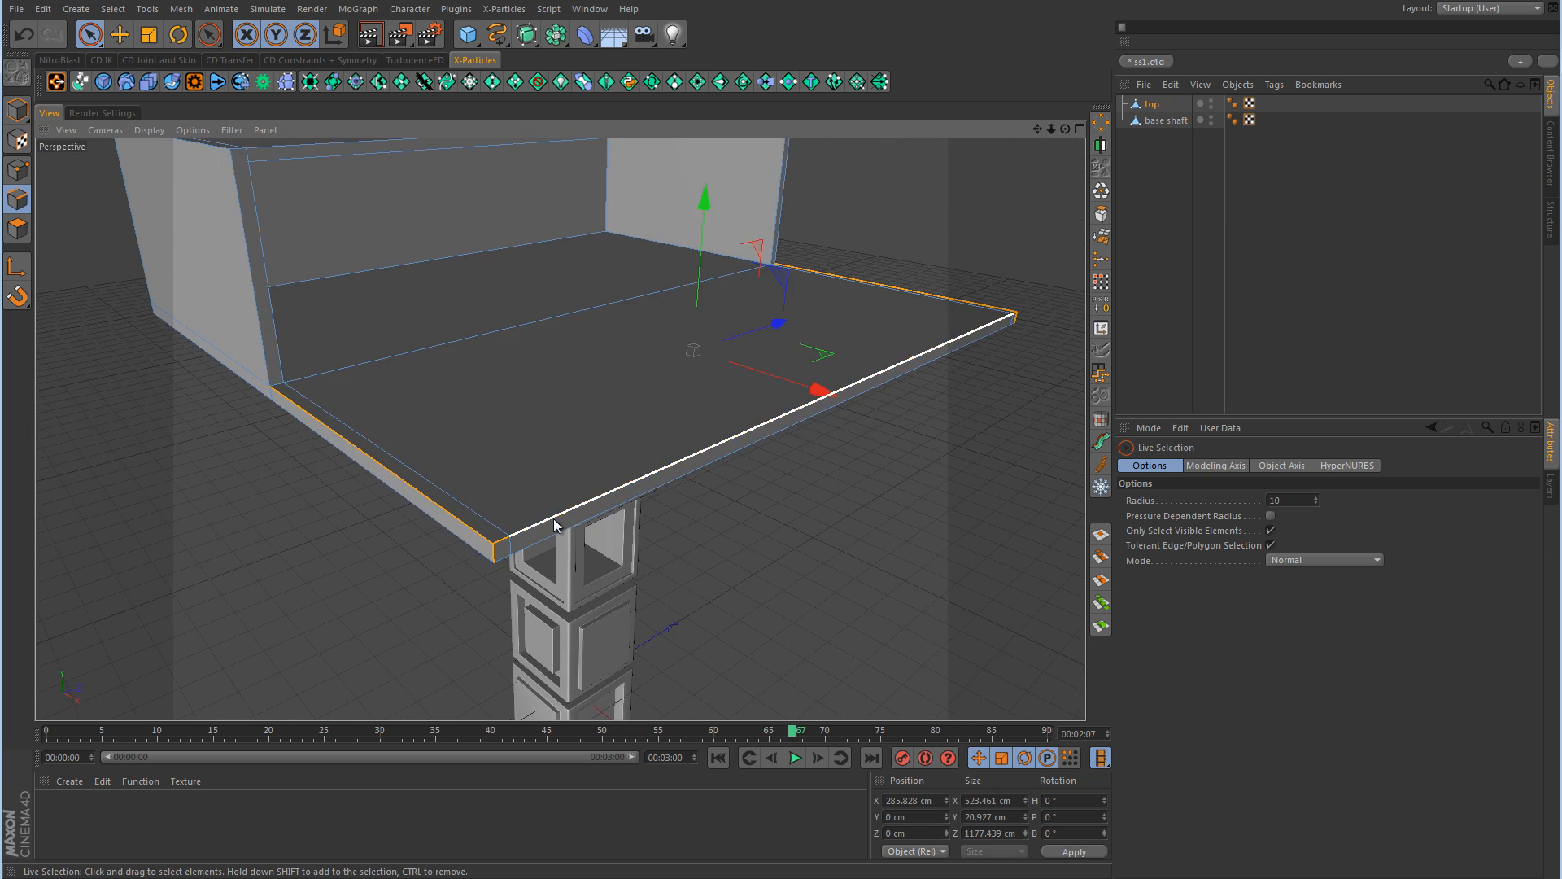
left_click(555, 524, "shift")
right_click(600, 512)
left_click(651, 768)
scroll(758, 646, "up", 2)
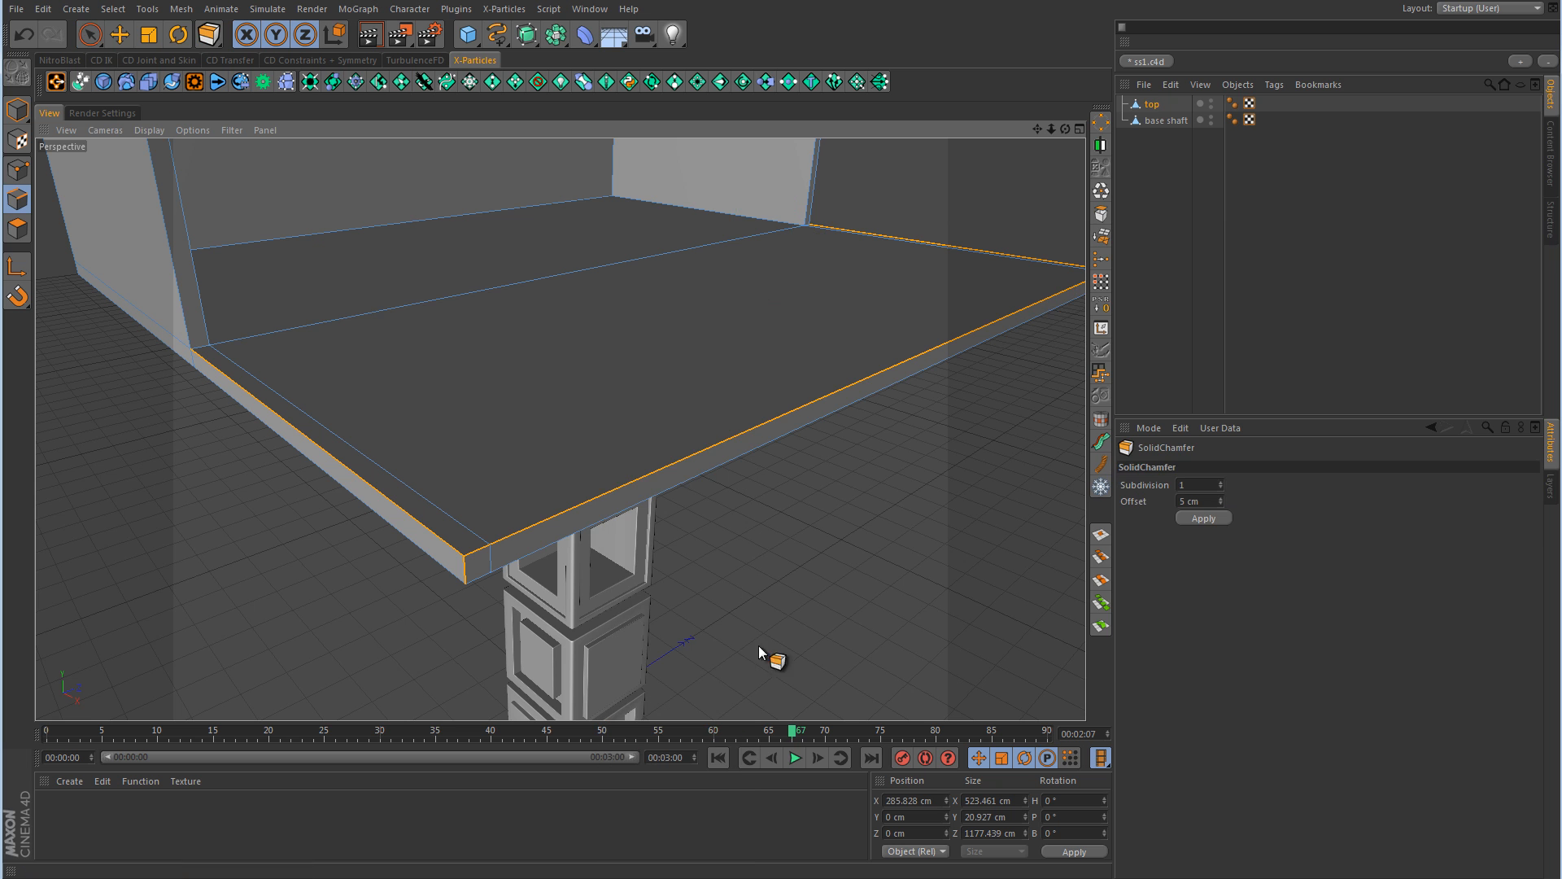
left_click_drag(776, 599, 782, 447)
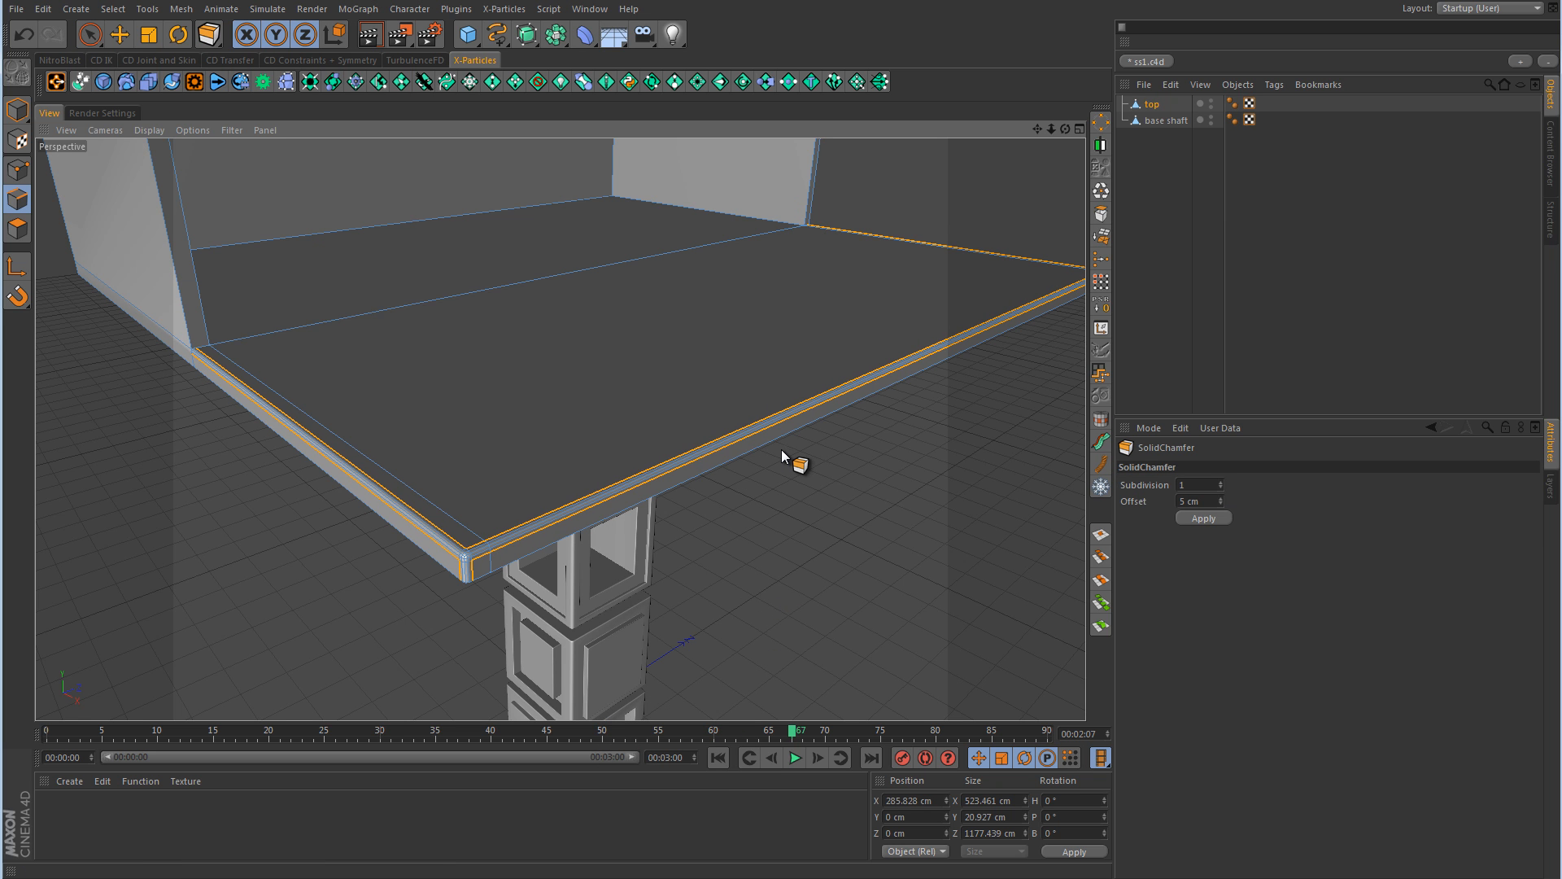
- Inset the outer end wall face of the hollow block by about 24.6 cm with Extrude Inner
left_click(90, 34)
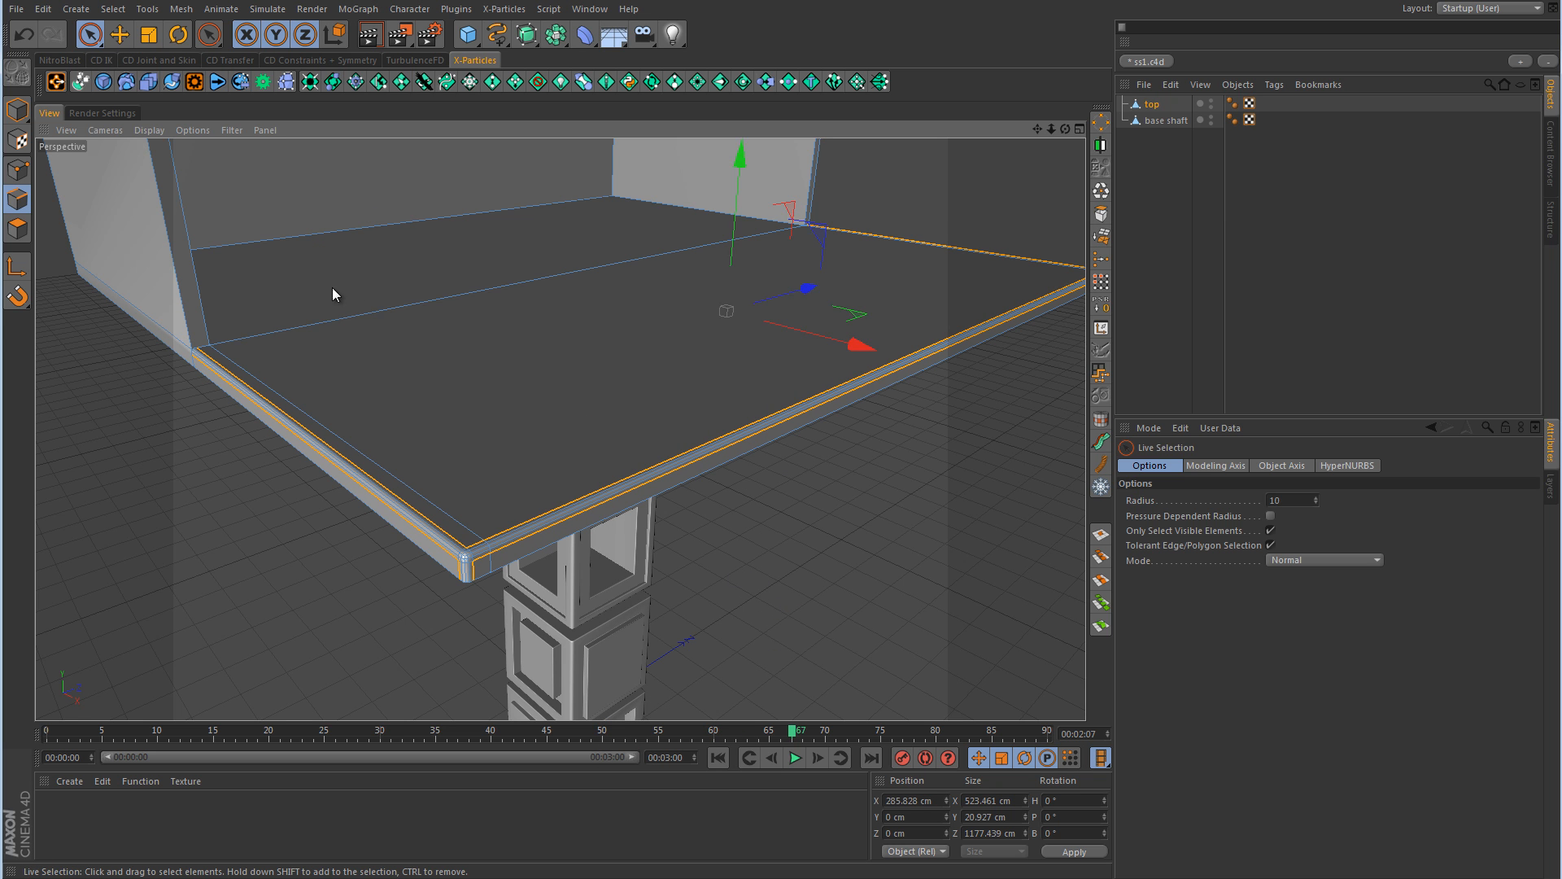
left_click_drag(332, 289, 627, 429, "alt")
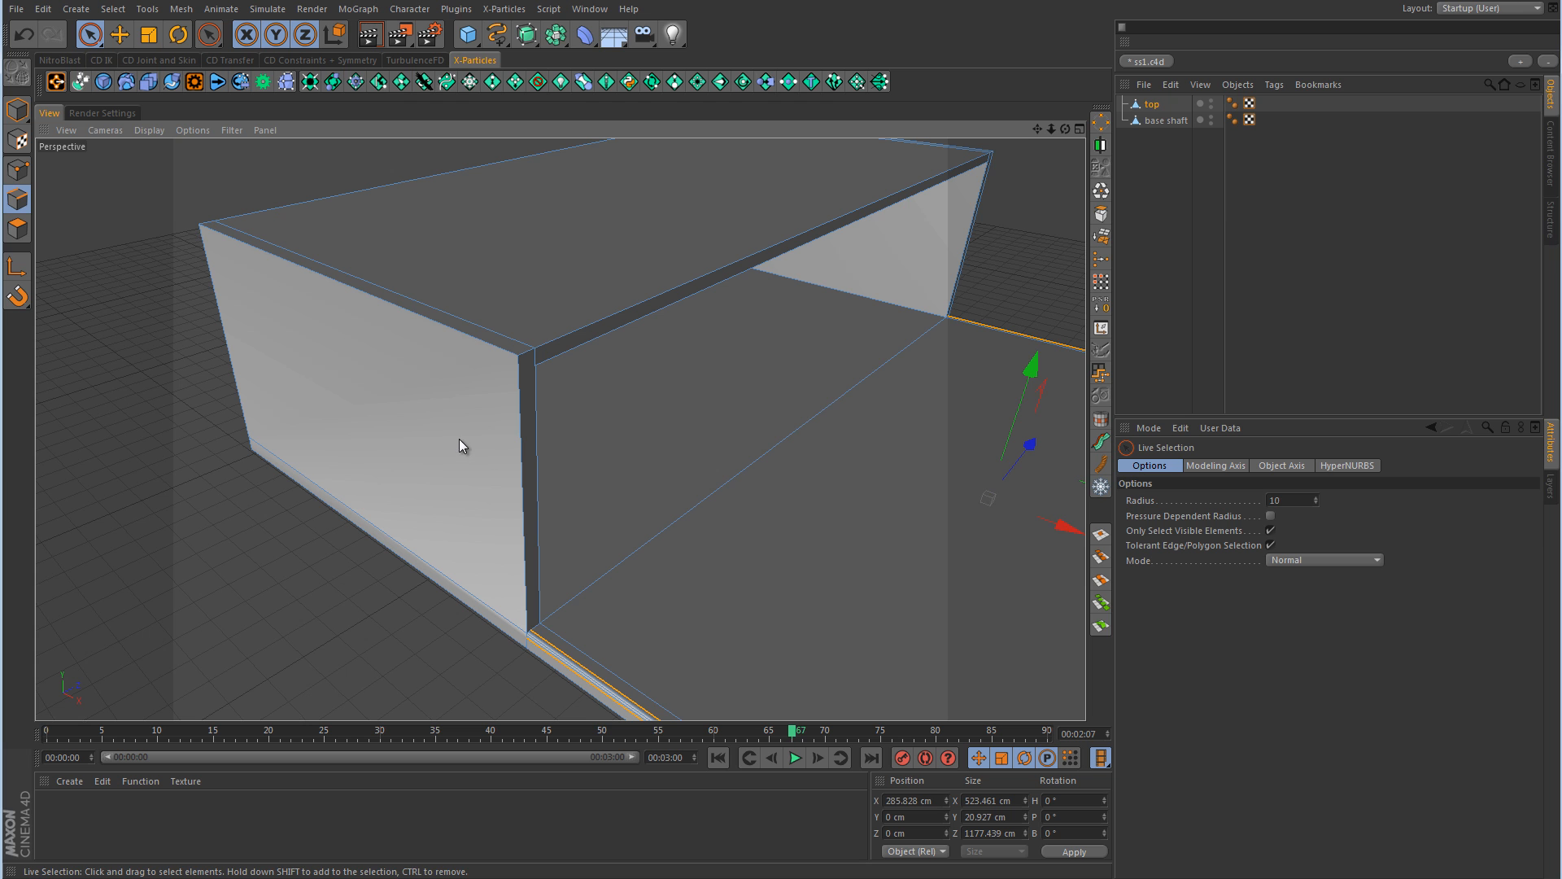
left_click(17, 229)
left_click(488, 417)
left_click_drag(488, 417, 694, 379, "alt")
right_click(696, 377)
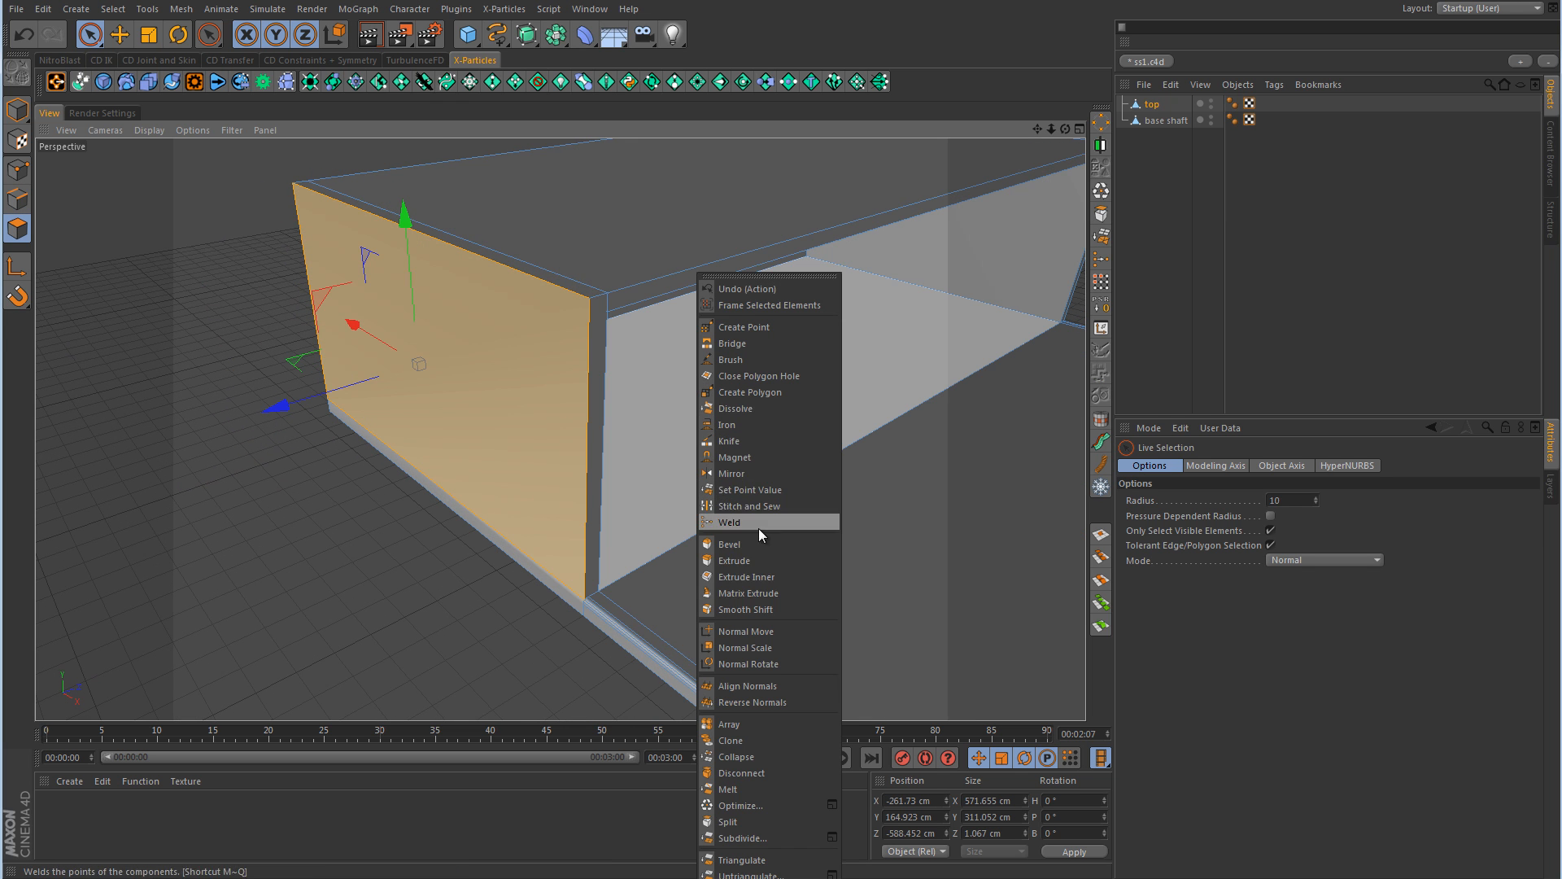
left_click(759, 576)
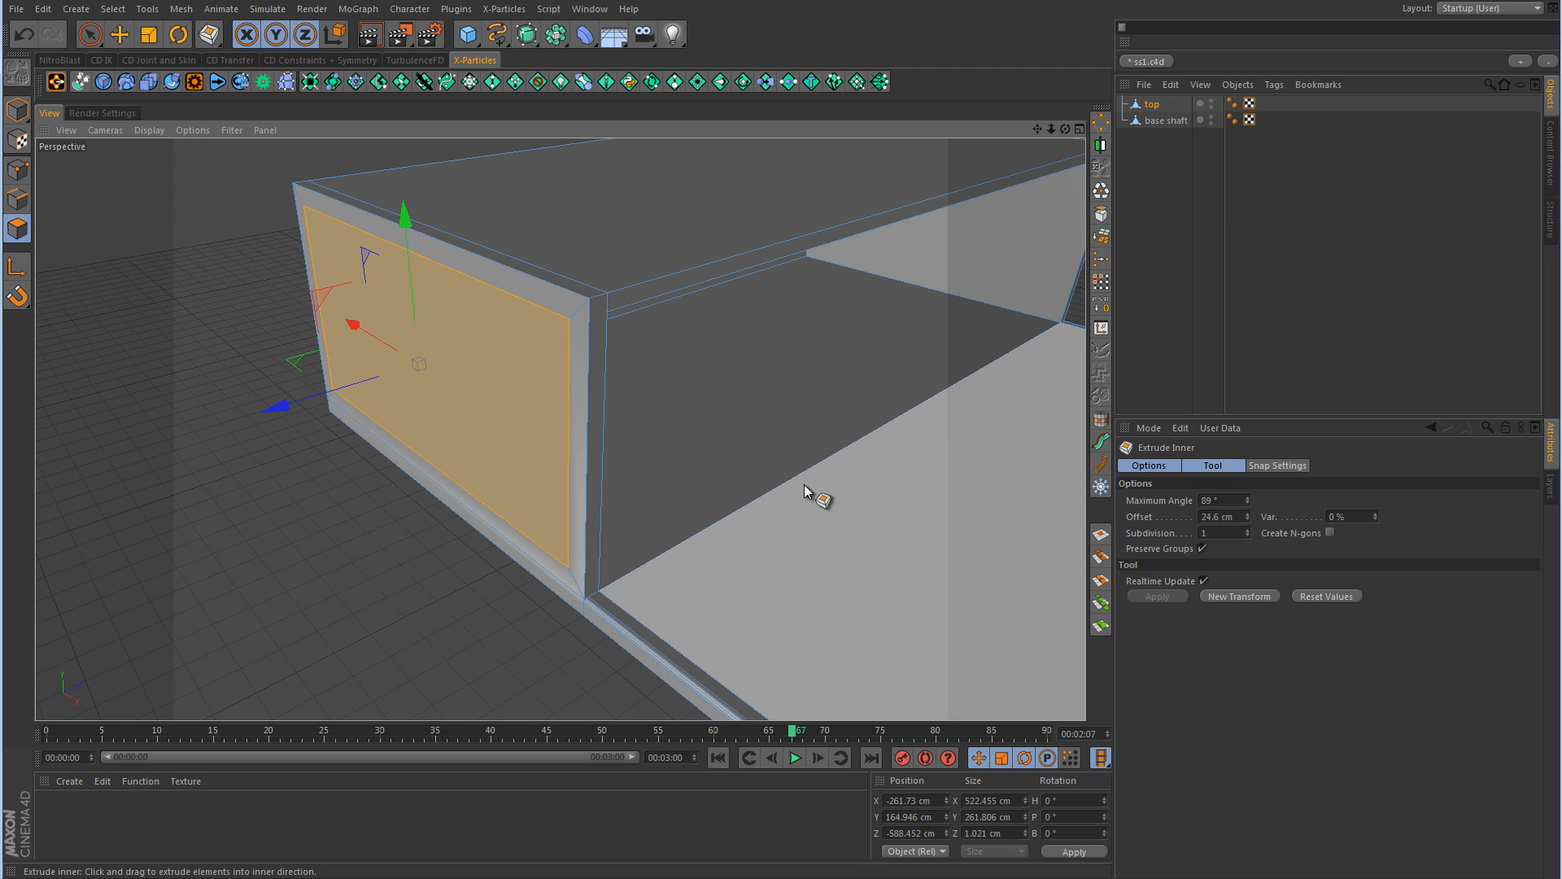
- Extrude the inset end wall panel outward by about 33 cm and inset its face by about 19.8 cm
left_click_drag(805, 490, 804, 435, "alt")
right_click(843, 427)
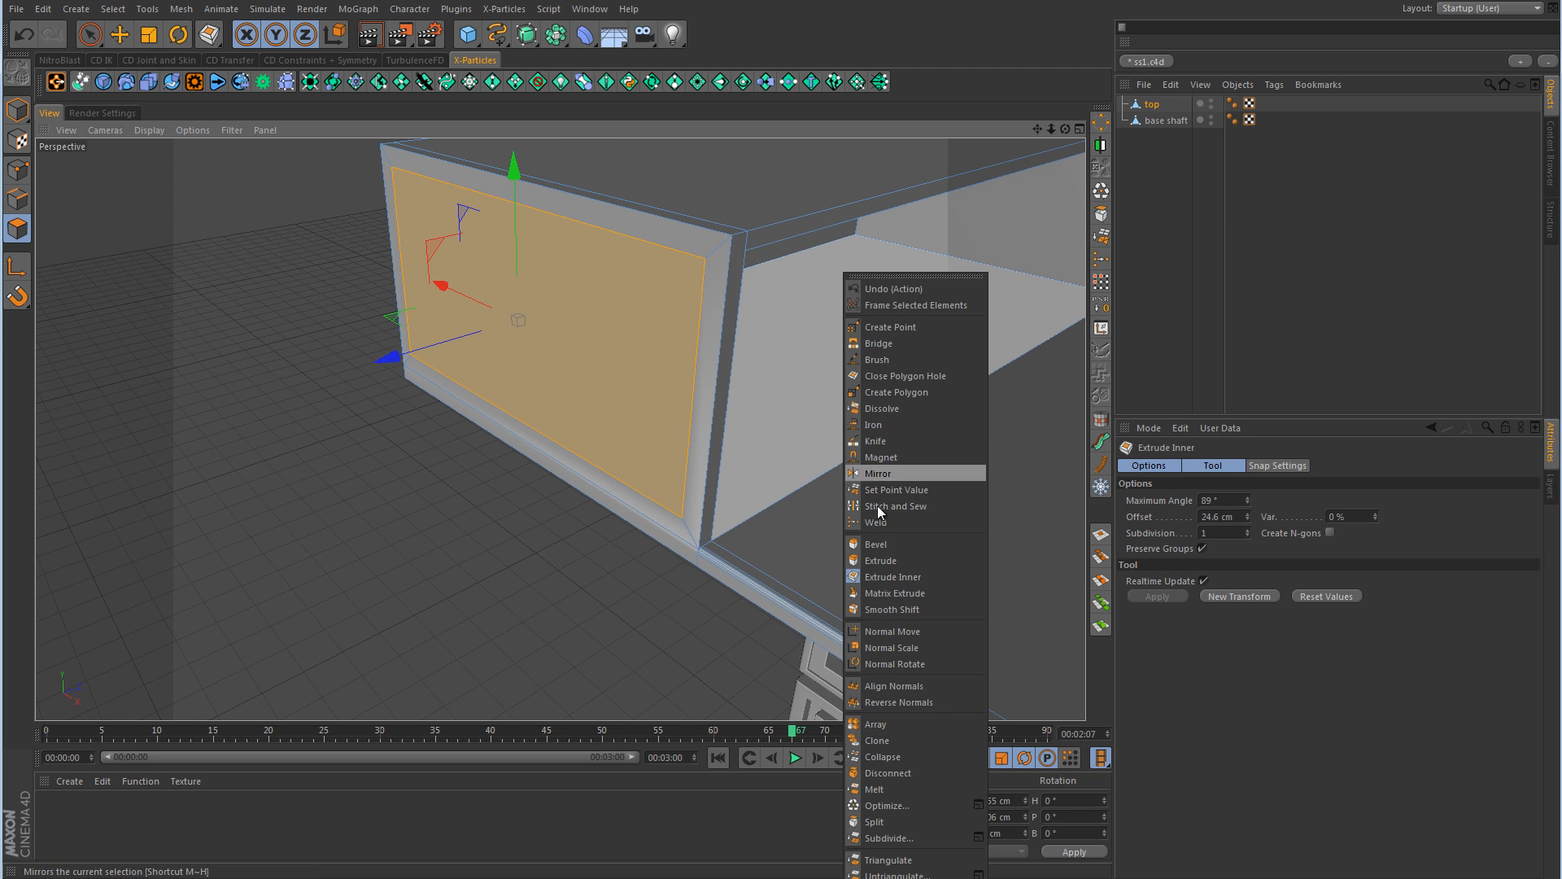
left_click(882, 574)
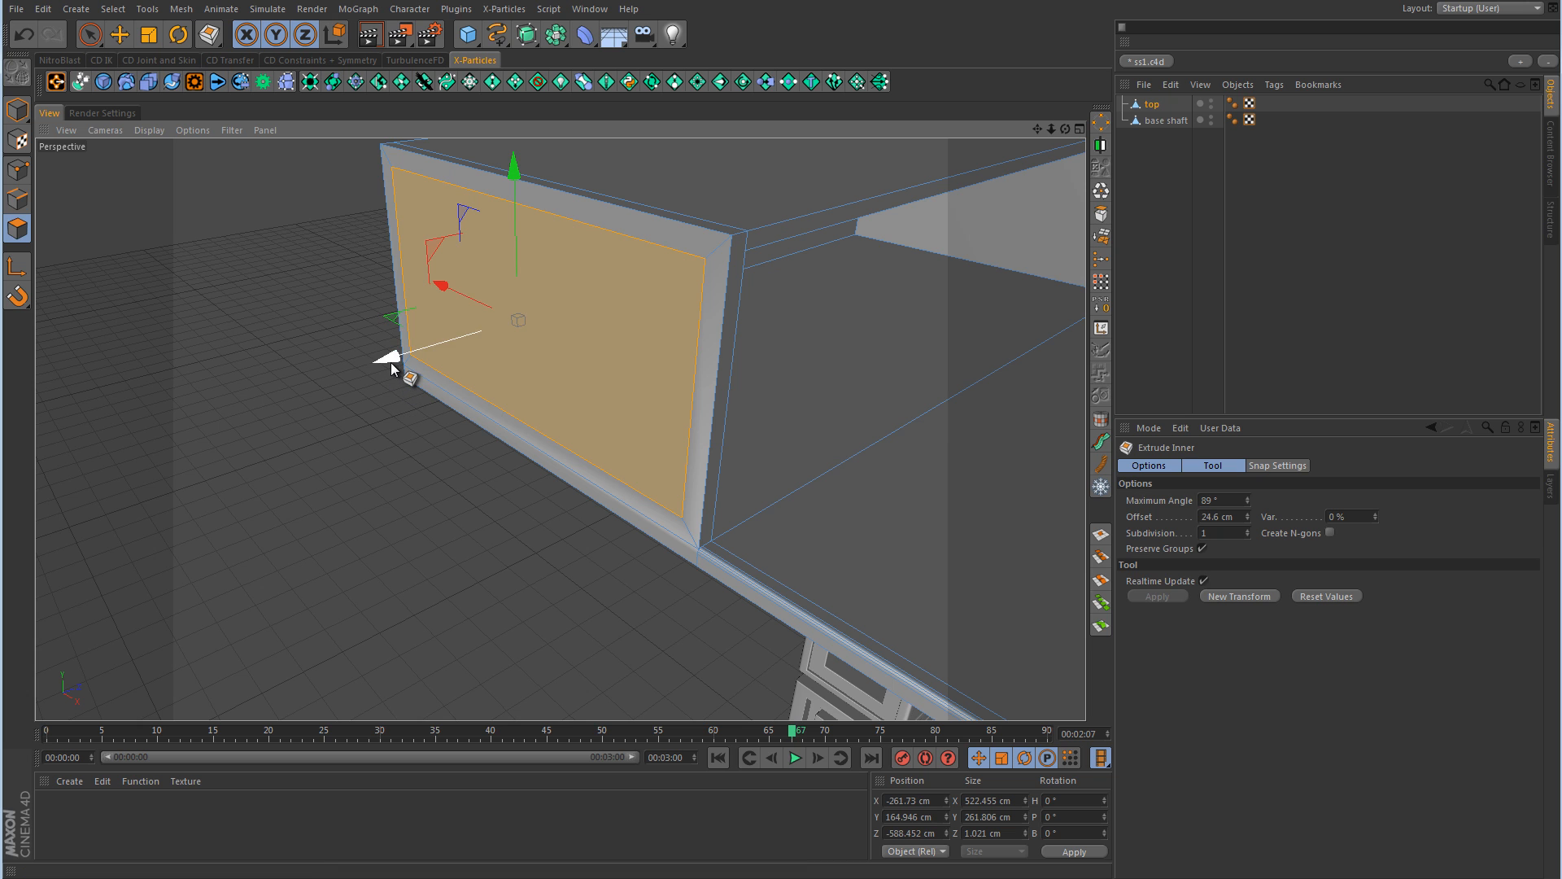
left_click_drag(391, 363, 364, 373)
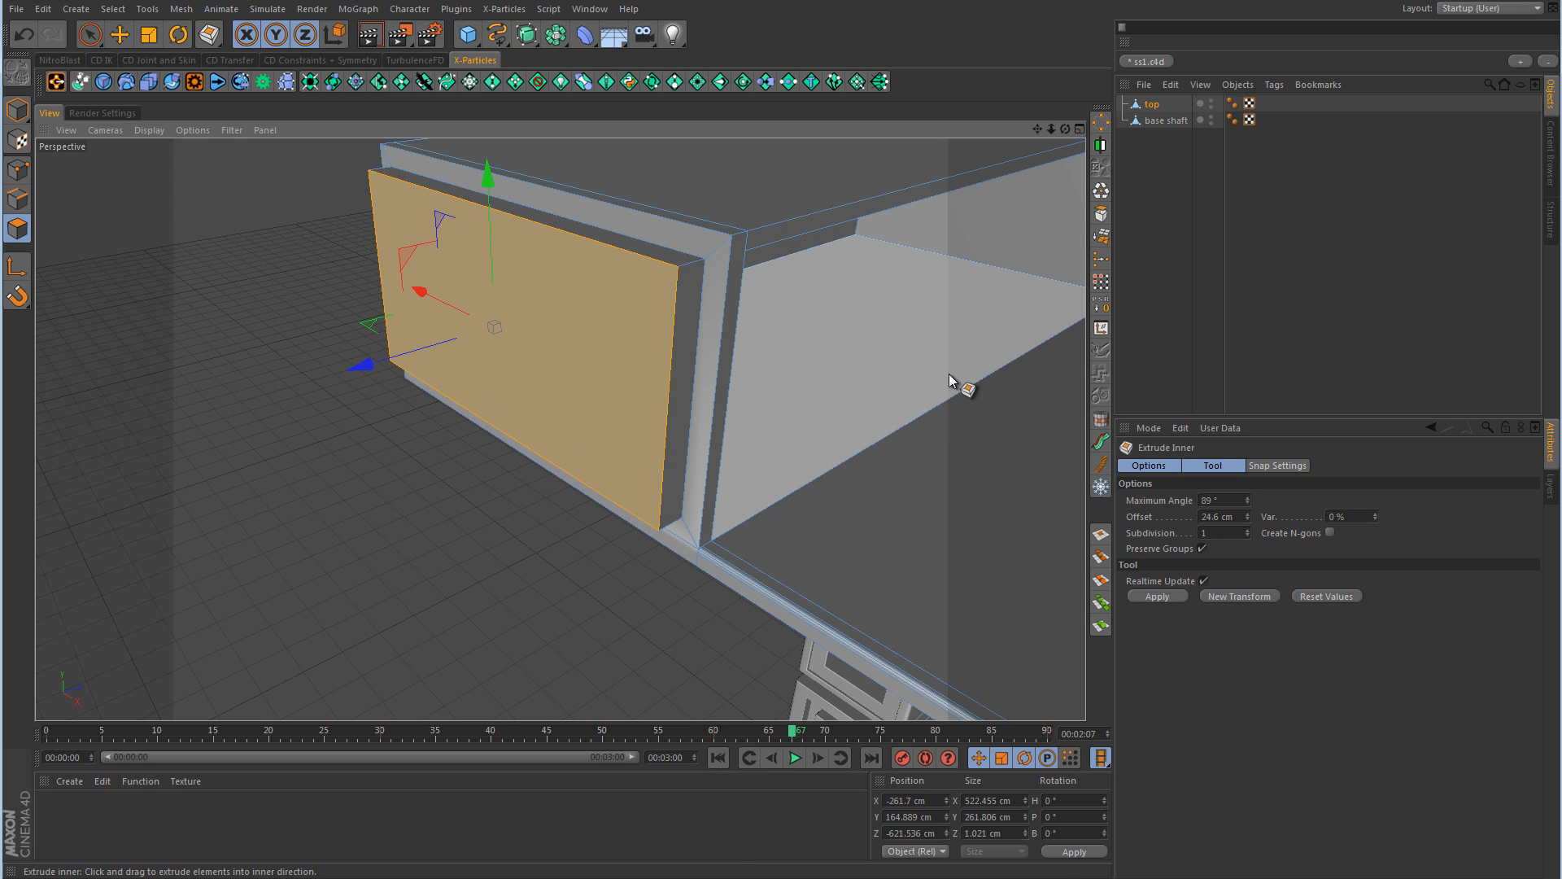
left_click_drag(949, 373, 493, 427)
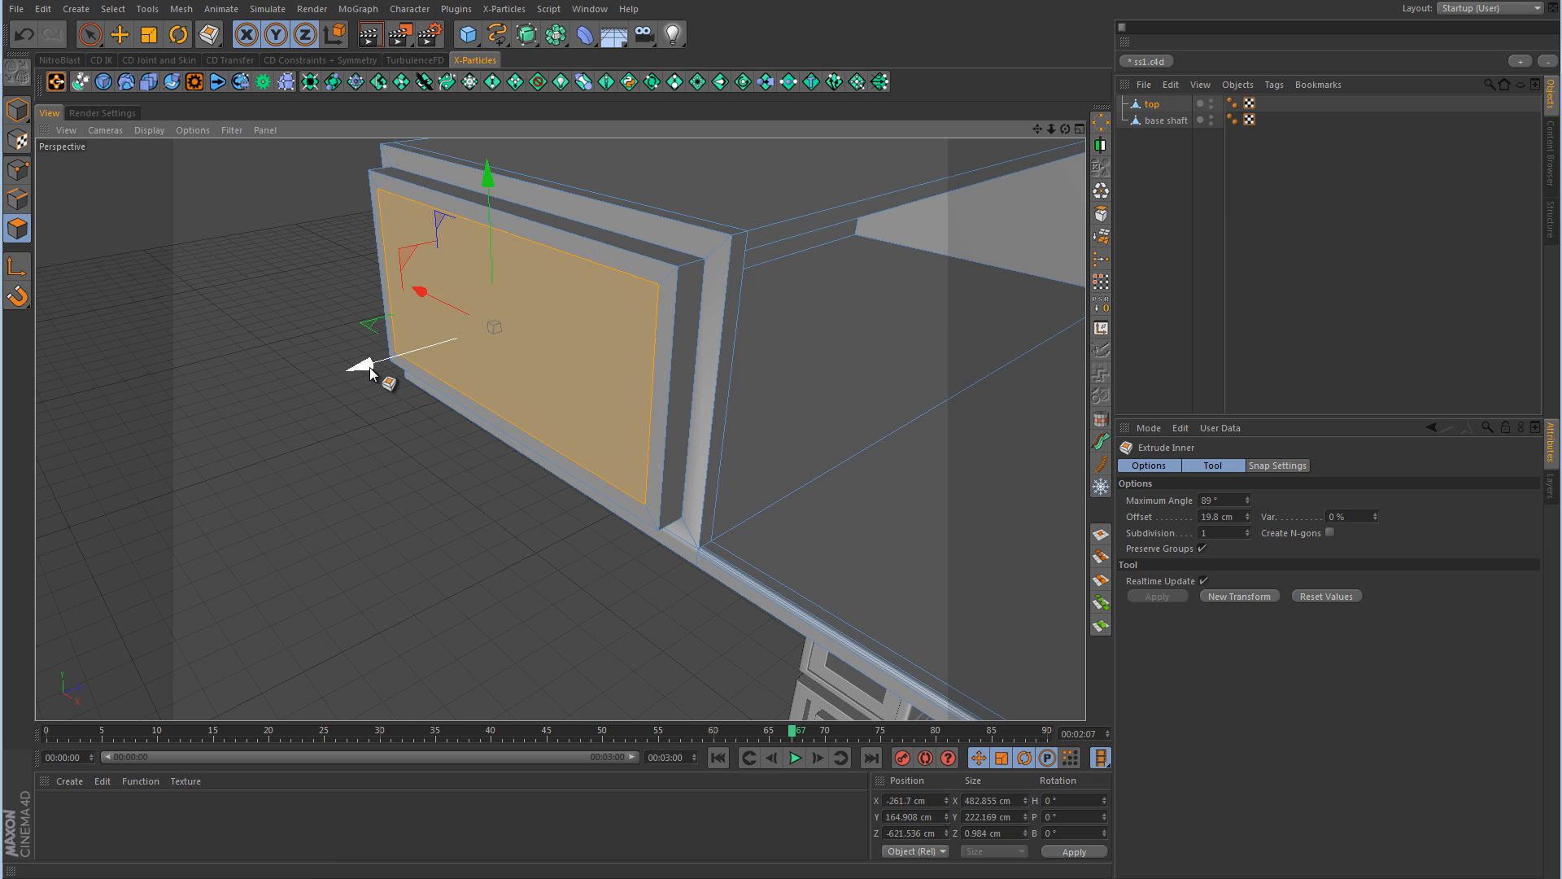
- Push the inset end wall face inward to a Z position of about -578 cm and check the space station reference image
left_click_drag(363, 365, 405, 372)
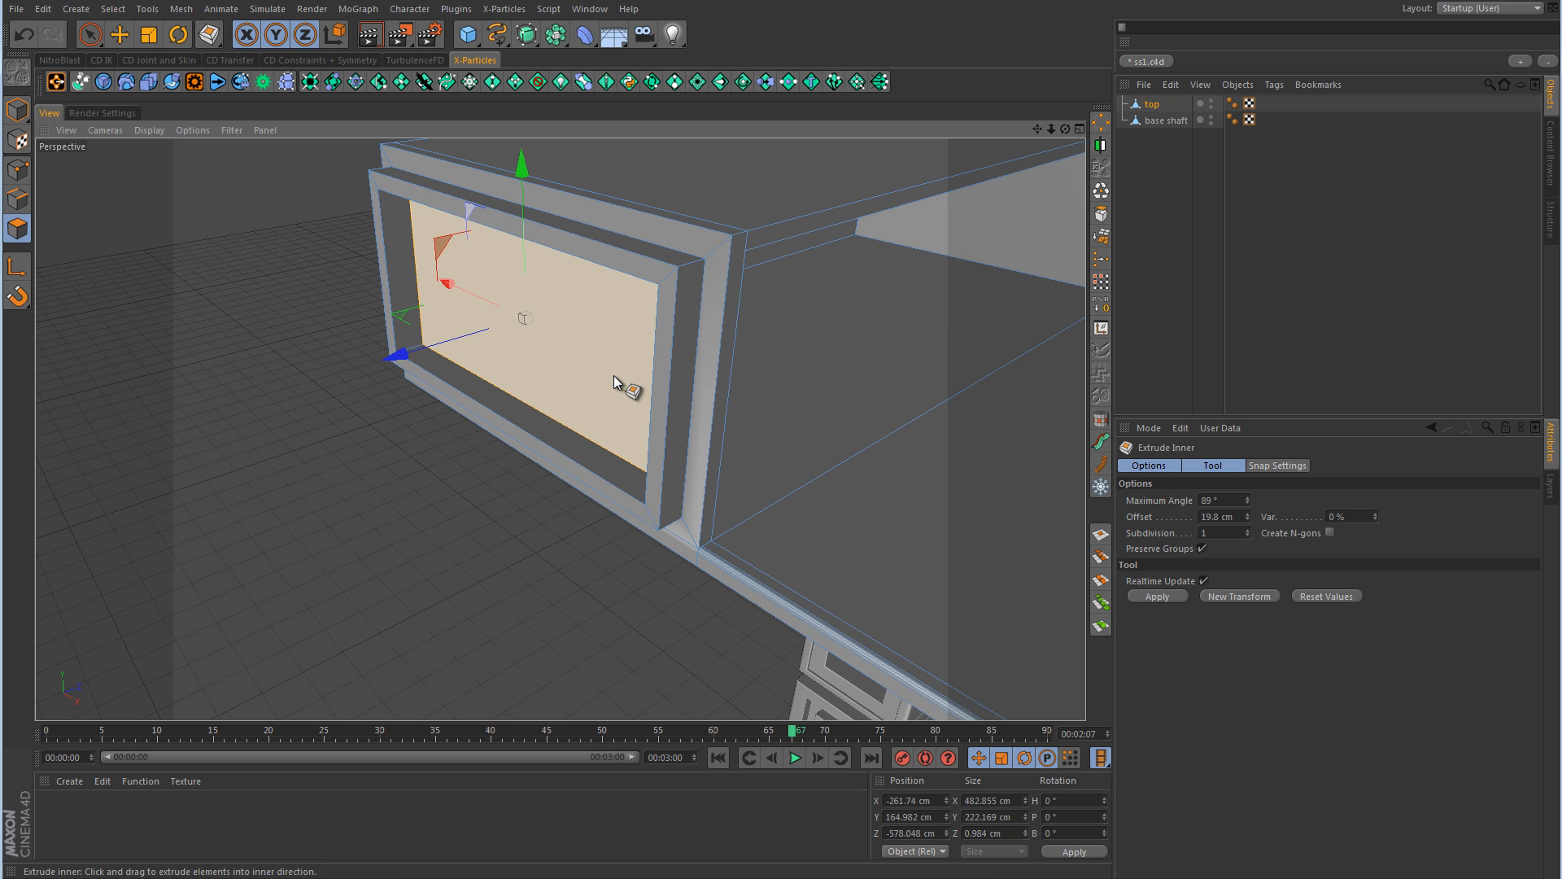
key("alt+Tab")
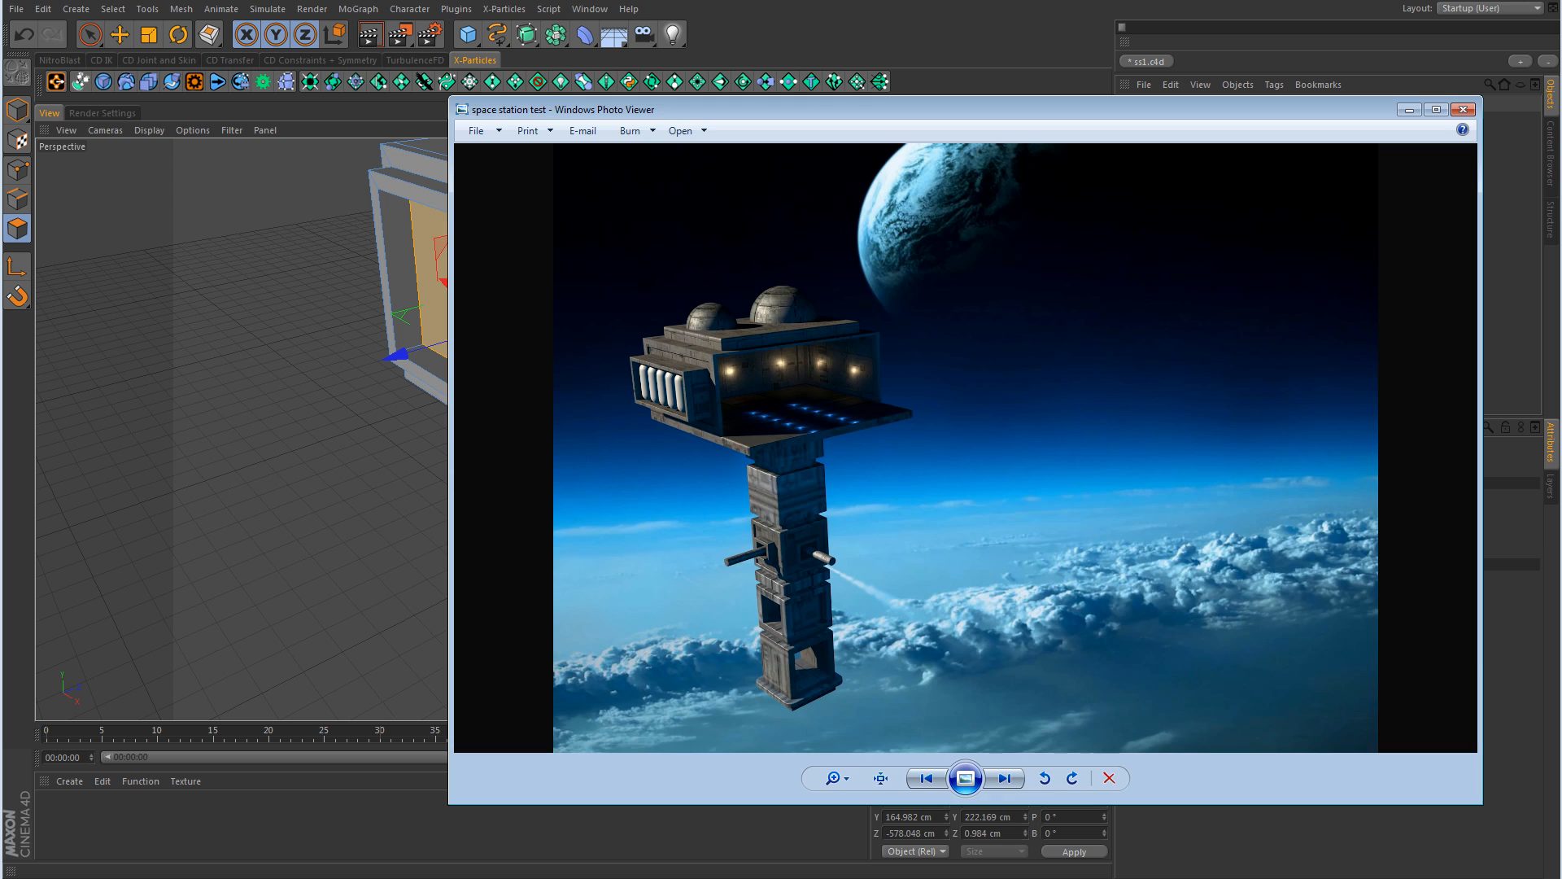
left_click(1408, 110)
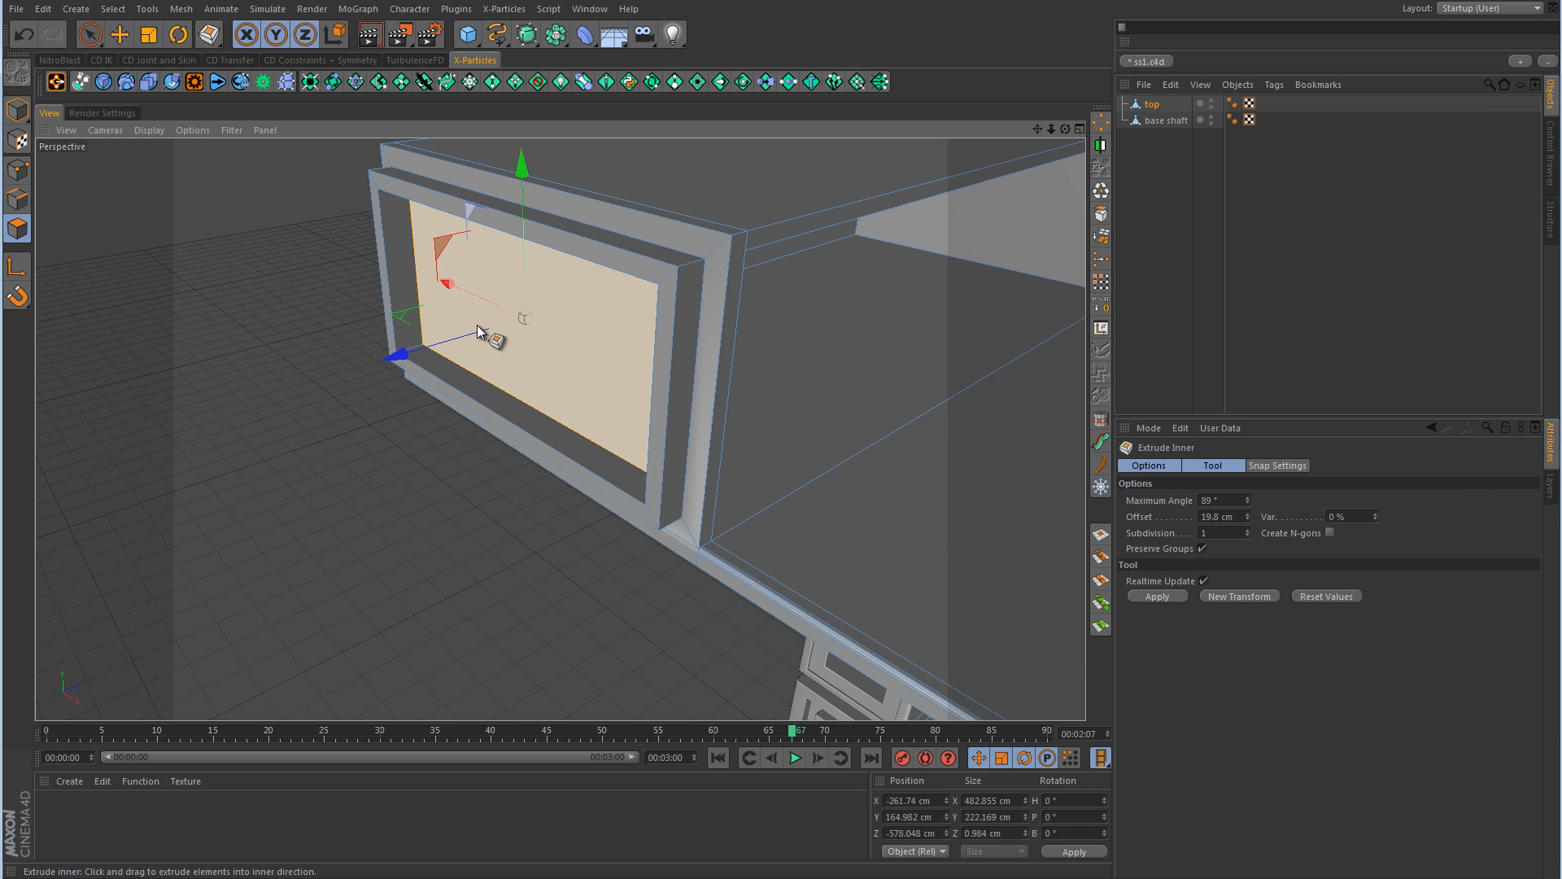
- Inset the recessed face by about 23.8 cm with Extrude Inner and scale the inner face vertically to about 13.4 cm high
right_click(872, 413)
left_click(916, 574)
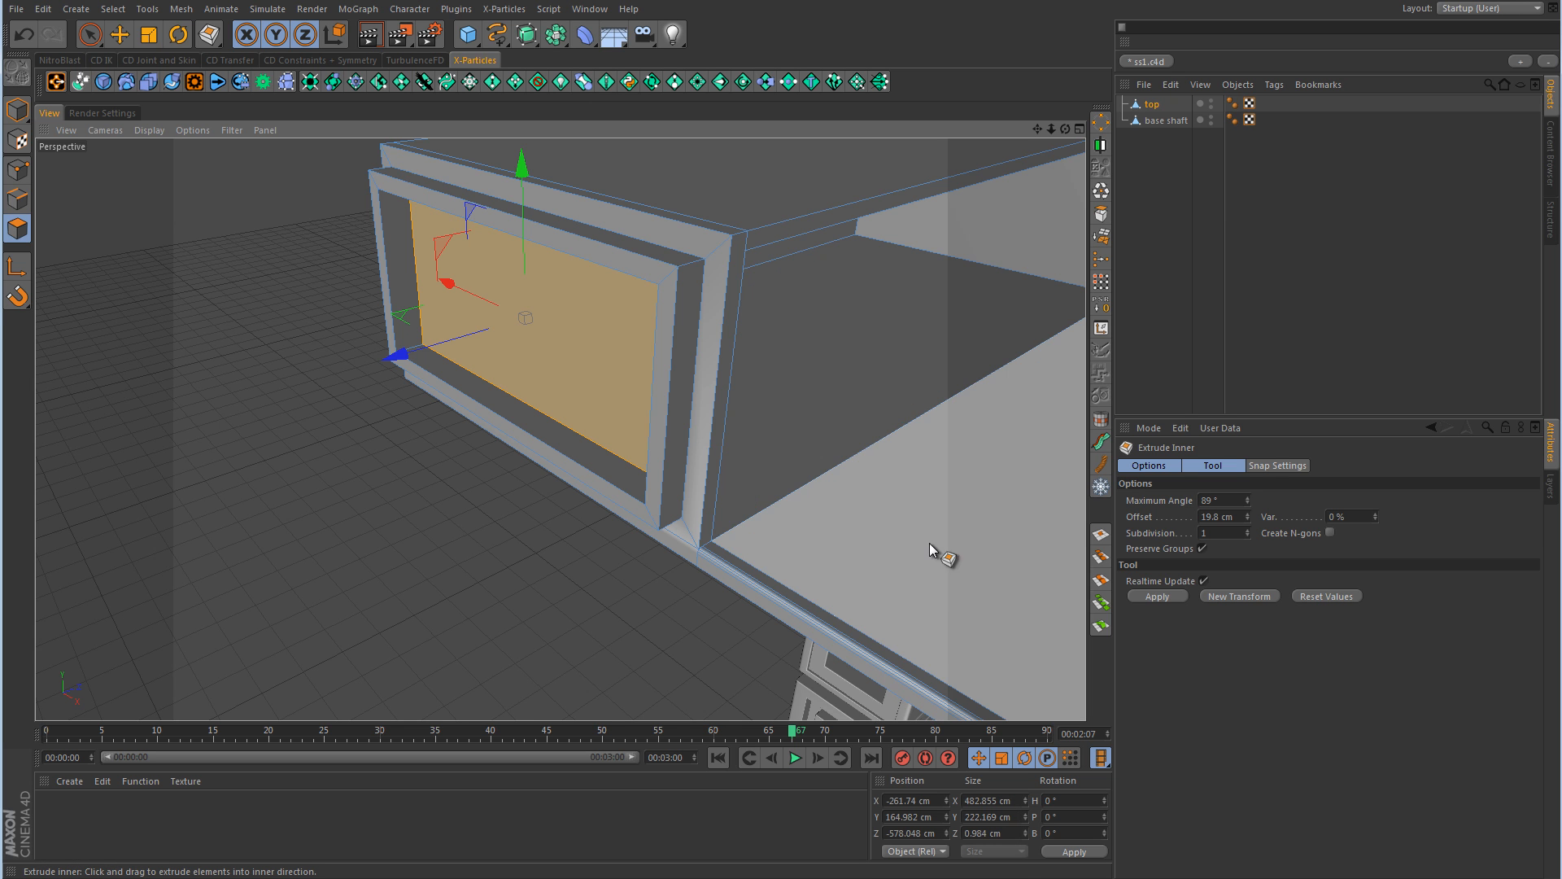
left_click_drag(929, 544, 716, 305)
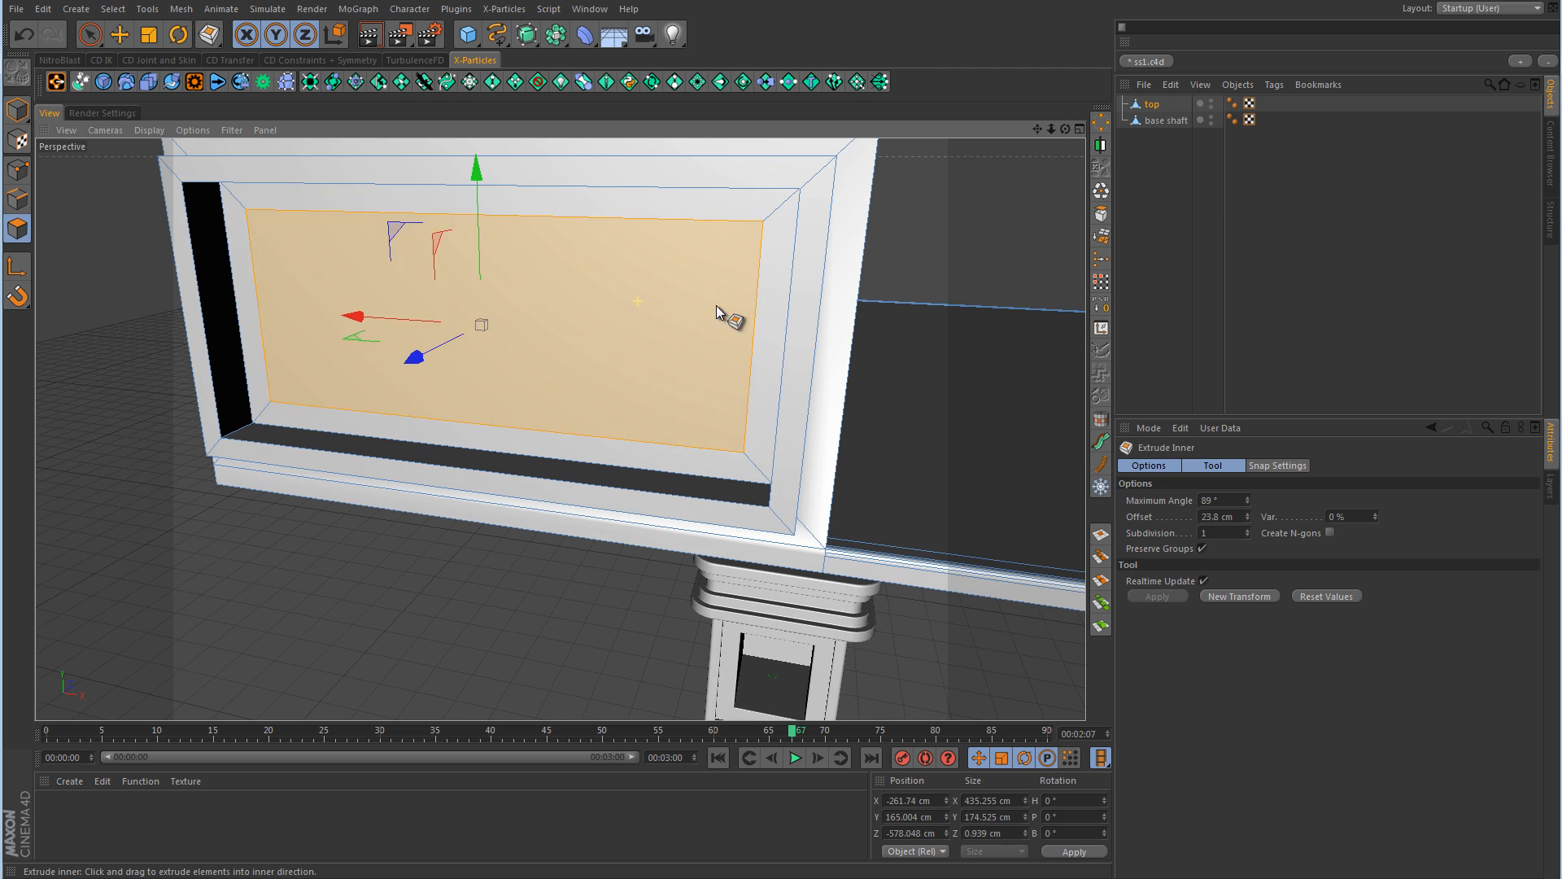
key("t")
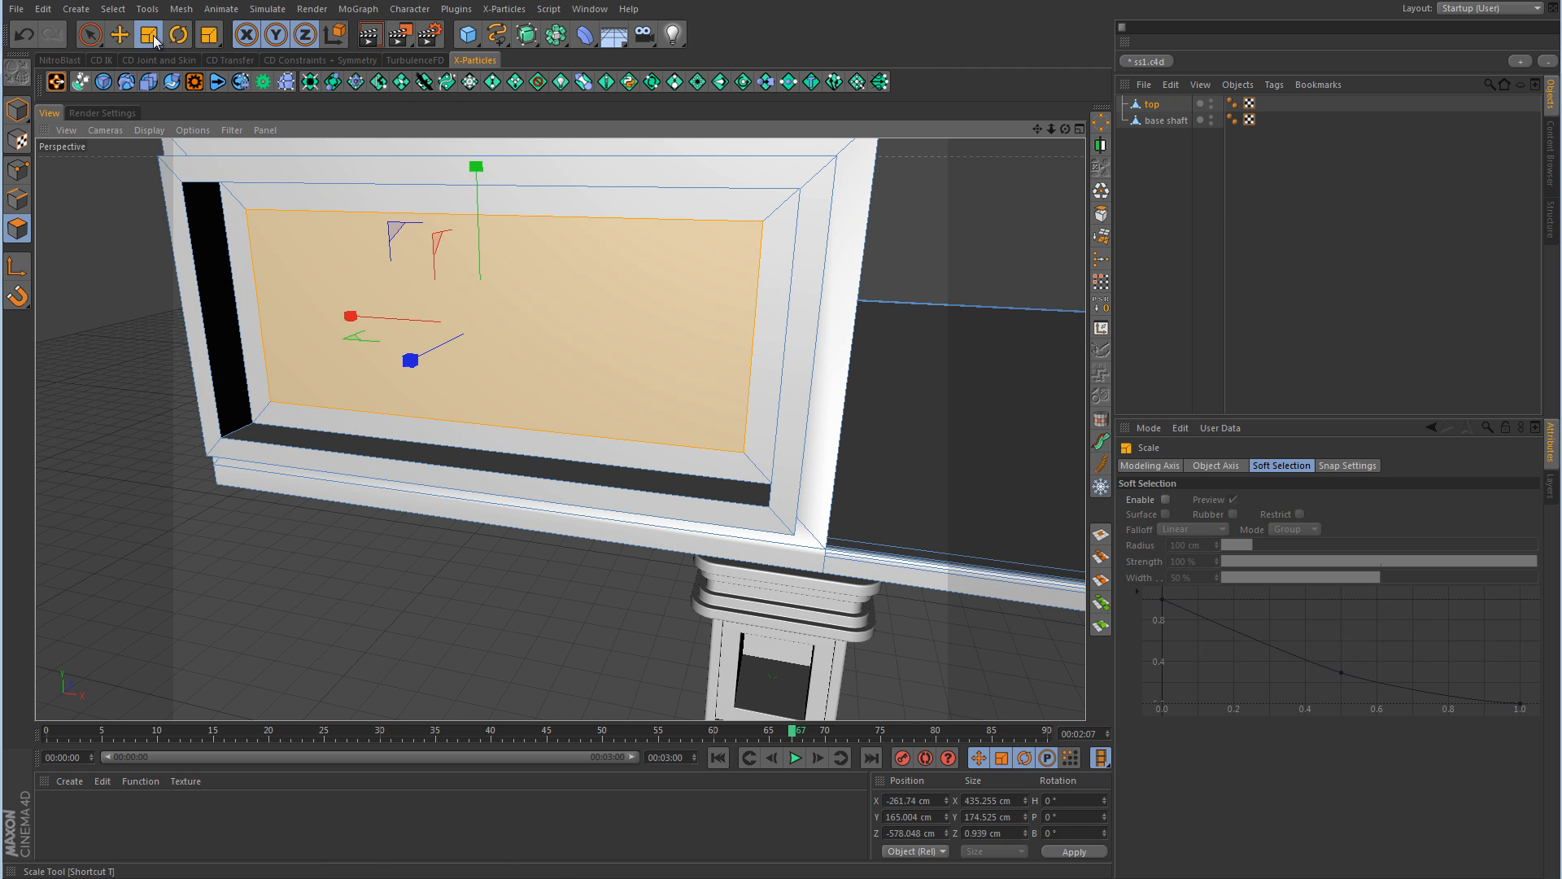
left_click_drag(478, 171, 259, 130)
- Lower the thin strip to a Y position of about 86 cm and extrude it outward as a ledge to a Z position of about -740.6 cm
key("e")
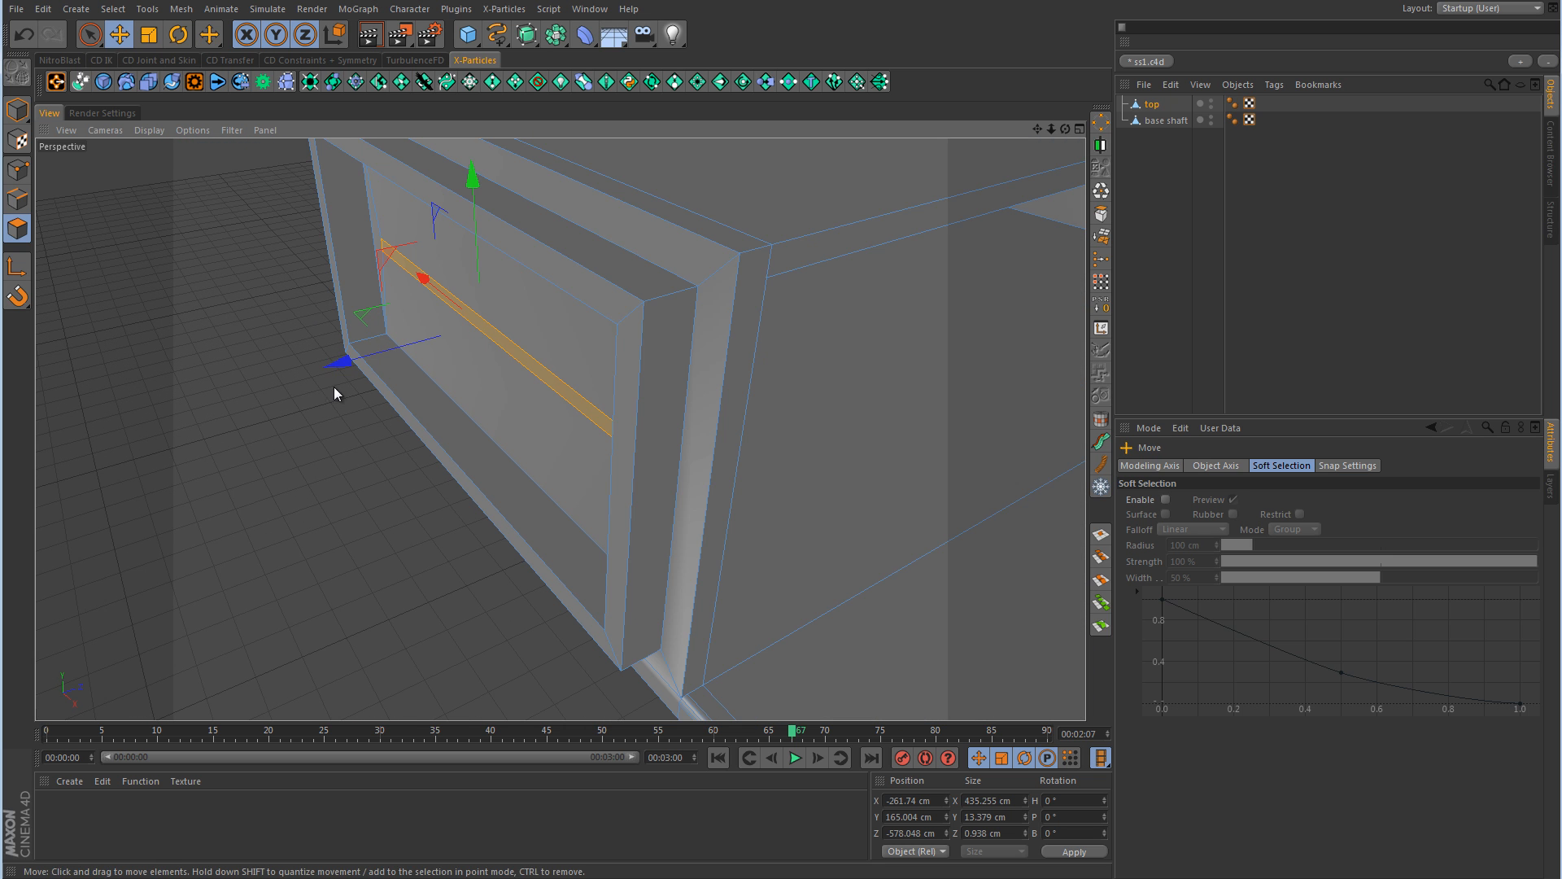
left_click_drag(341, 365, 567, 254, "alt")
left_click_drag(794, 339, 408, 432, "alt")
left_click_drag(815, 431, 622, 393, "alt")
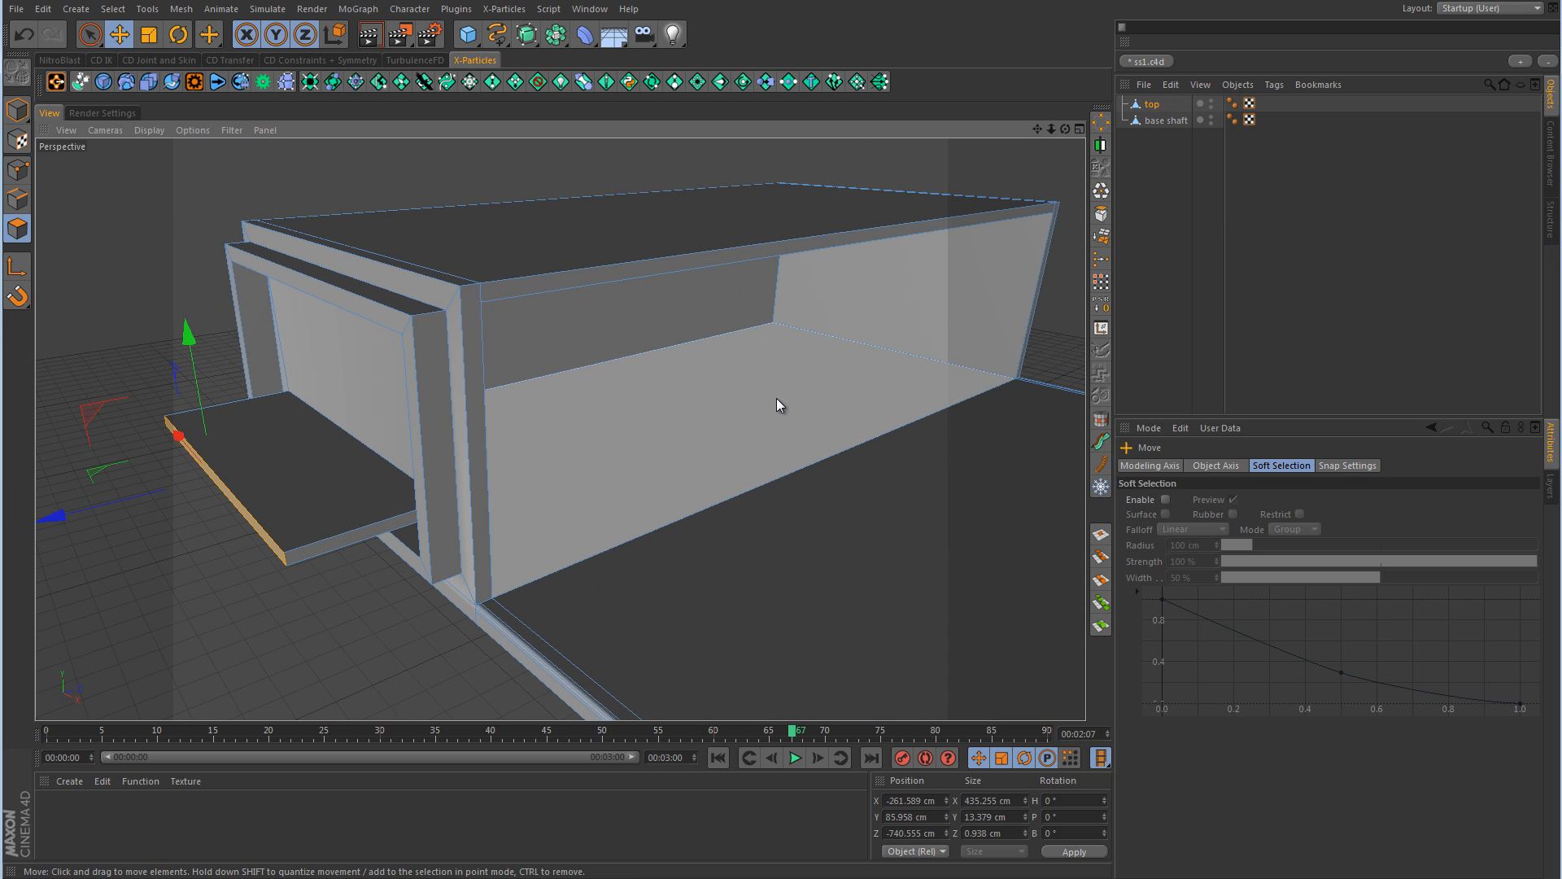
left_click_drag(776, 401, 673, 383, "alt")
- Select the outer and inner front edge loops of the end wall's protruding frame in edge mode
left_click(17, 199)
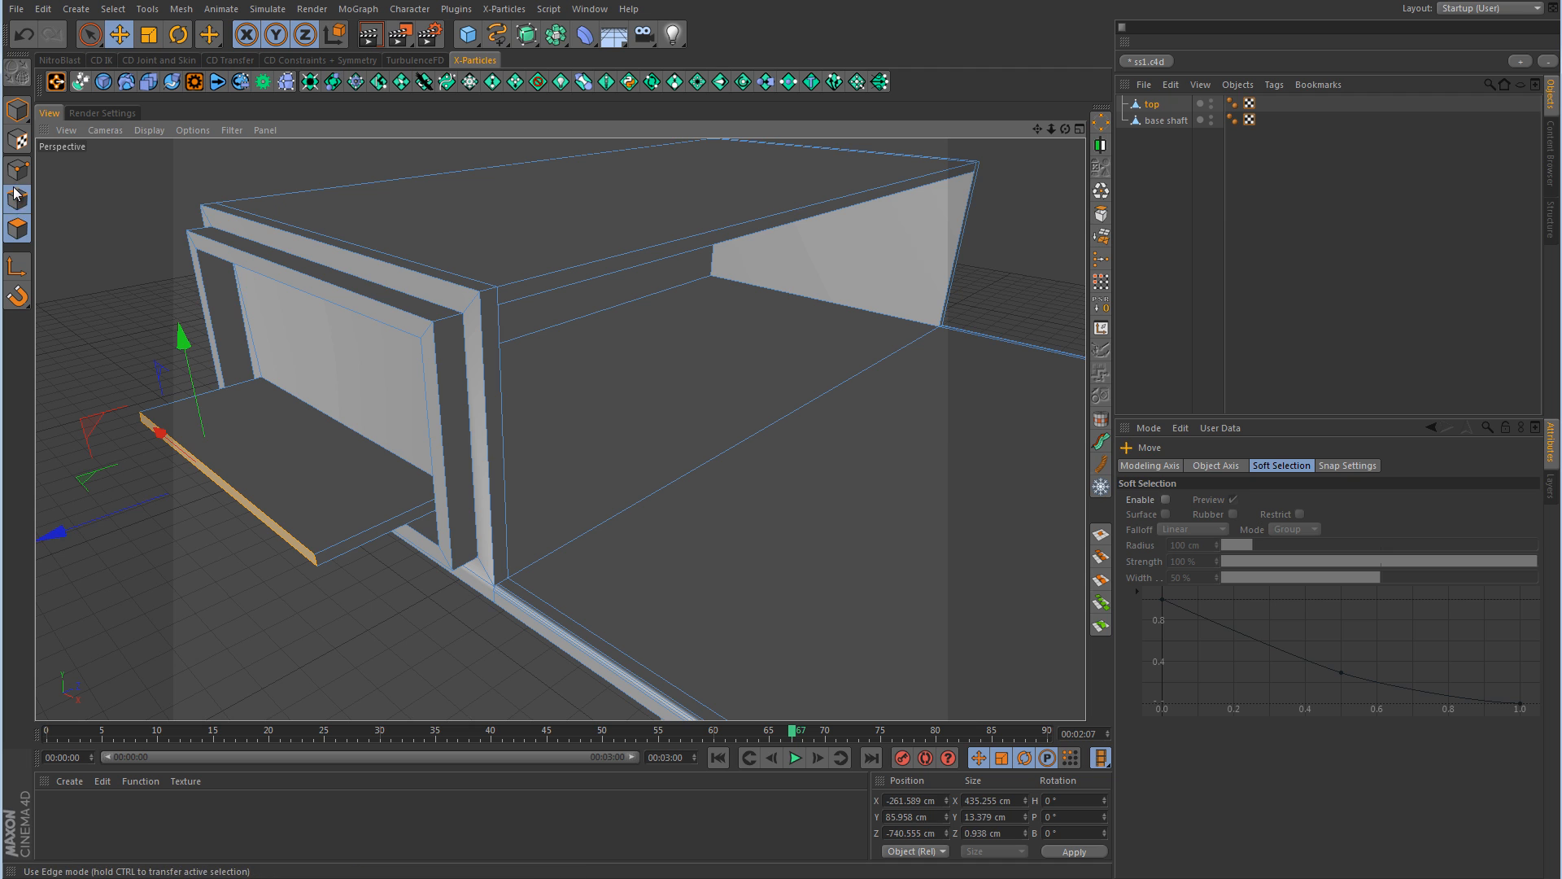
key("u")
key("l")
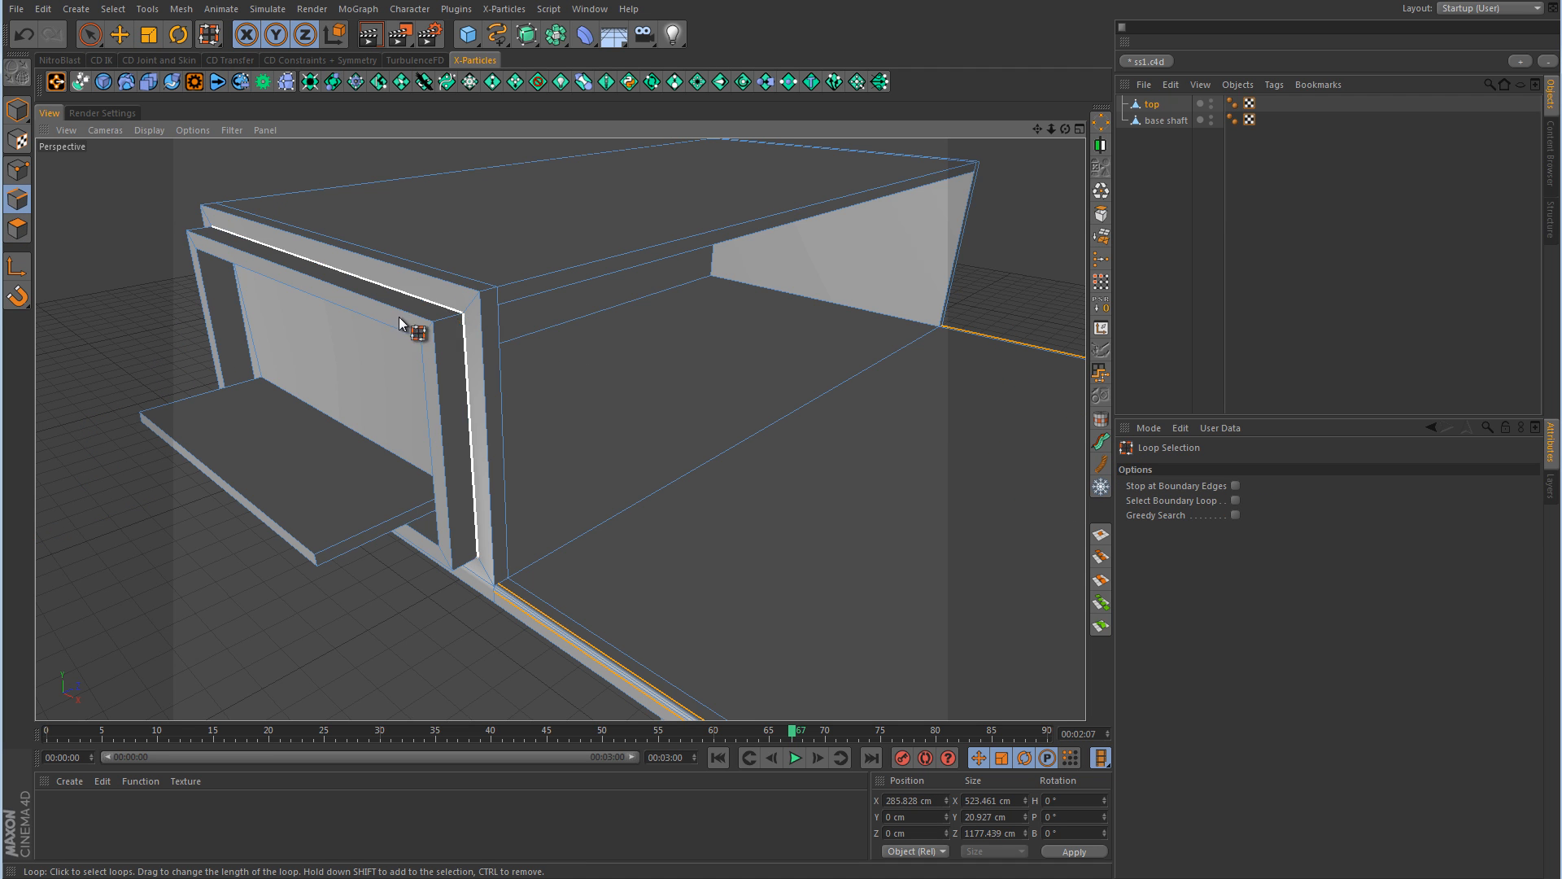
left_click(364, 301)
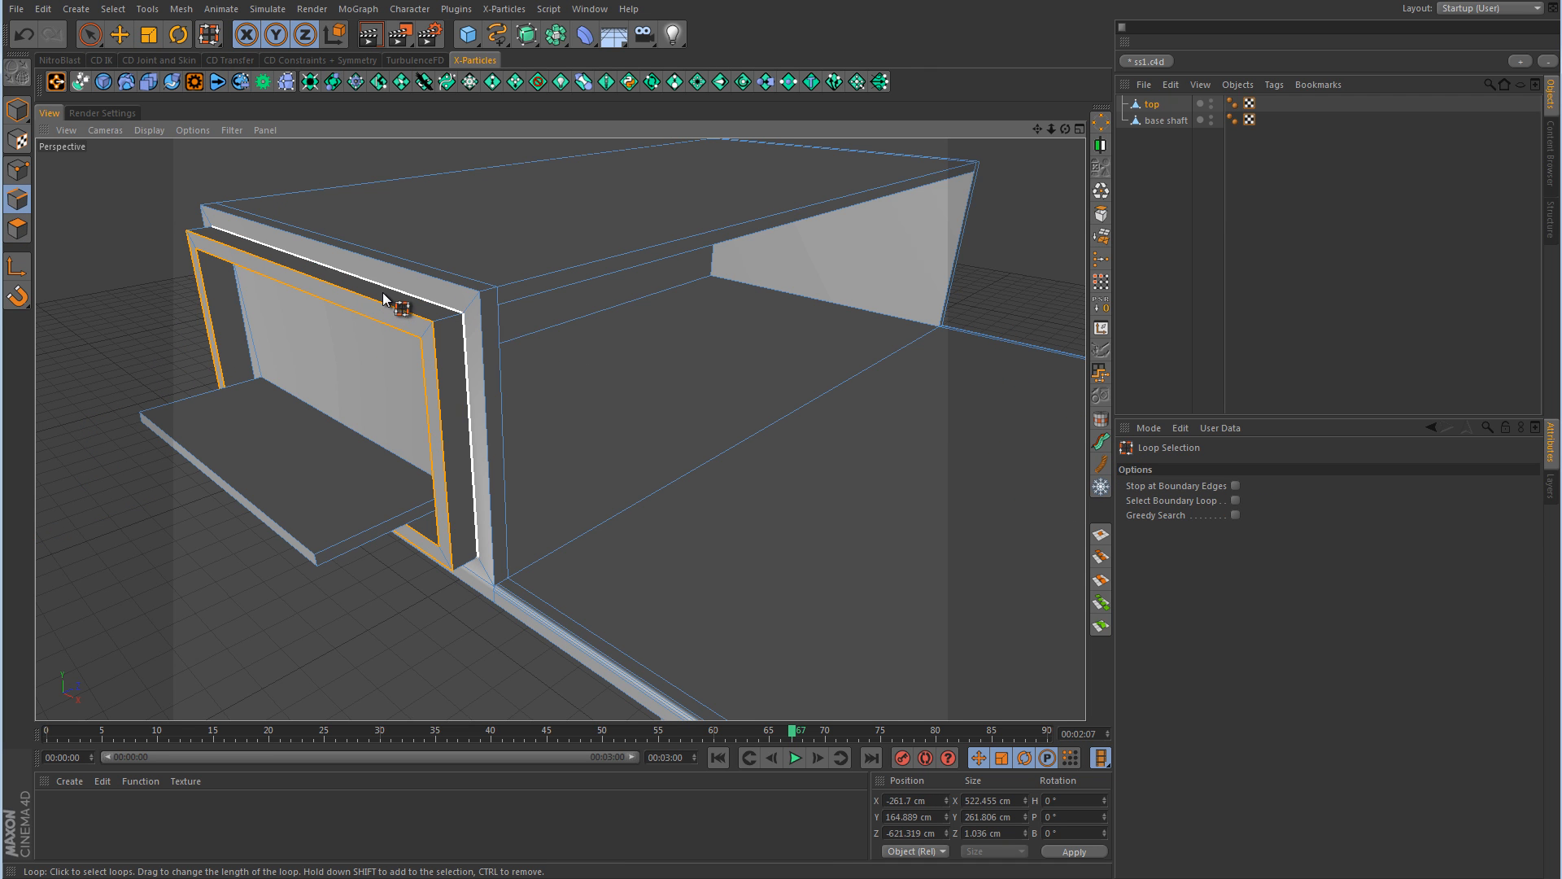
- Add the frame's short corner edges and the ledge's outer edges to the selection with Live Selection
left_click(91, 40)
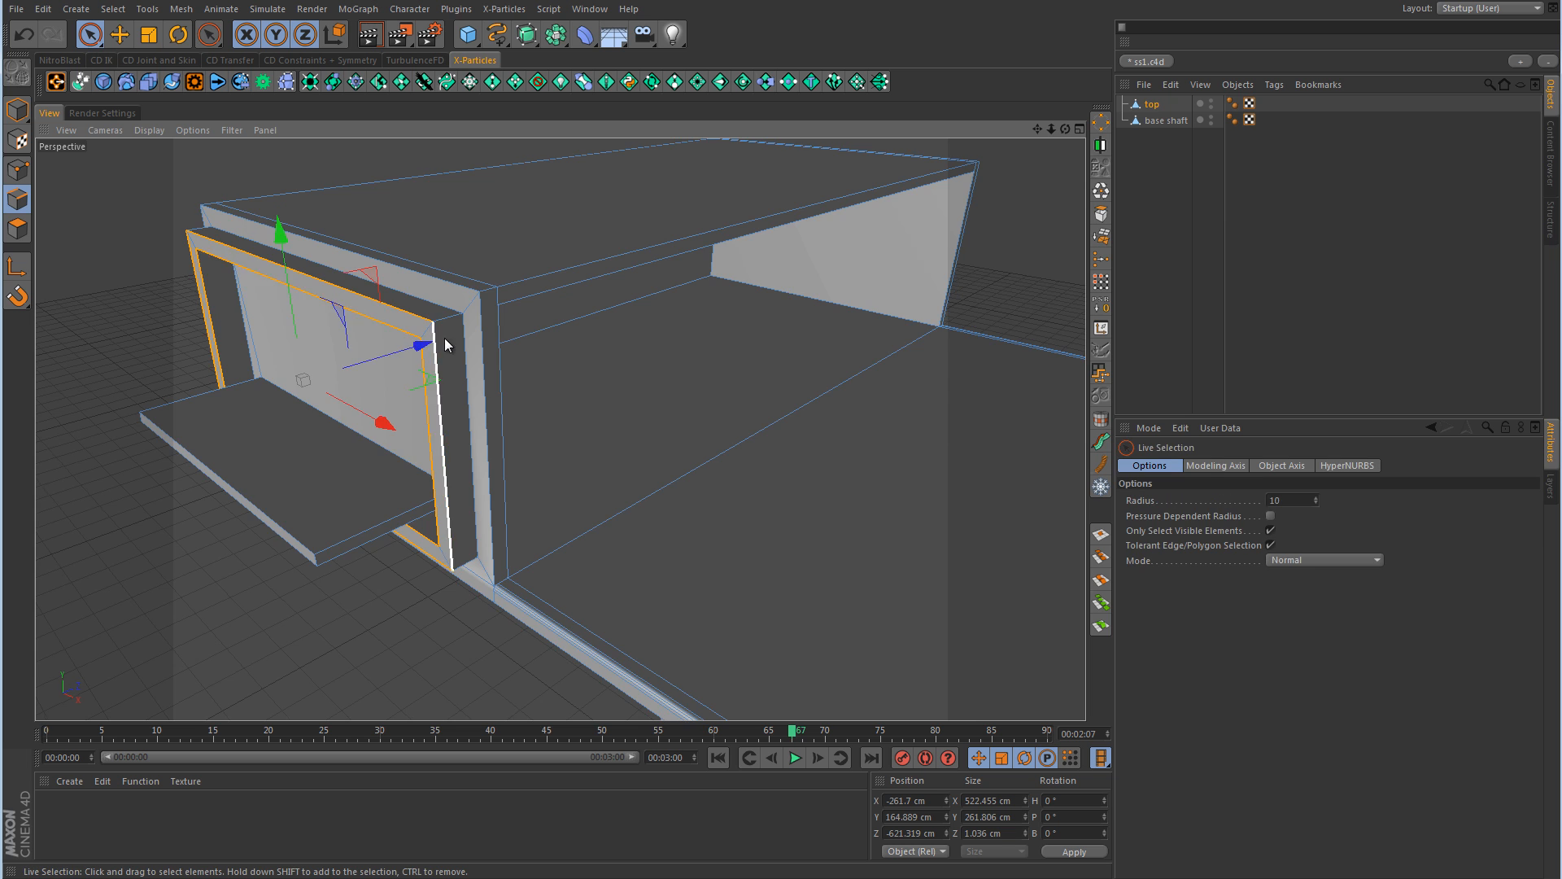
scroll(444, 338, "up", 3)
left_click(445, 306, "shift")
left_click_drag(557, 426, 625, 183, "alt")
left_click(537, 464, "shift")
left_click_drag(537, 464, 808, 492, "alt")
left_click(377, 468, "shift")
left_click_drag(415, 456, 443, 415, "alt")
left_click_drag(683, 439, 327, 446, "alt")
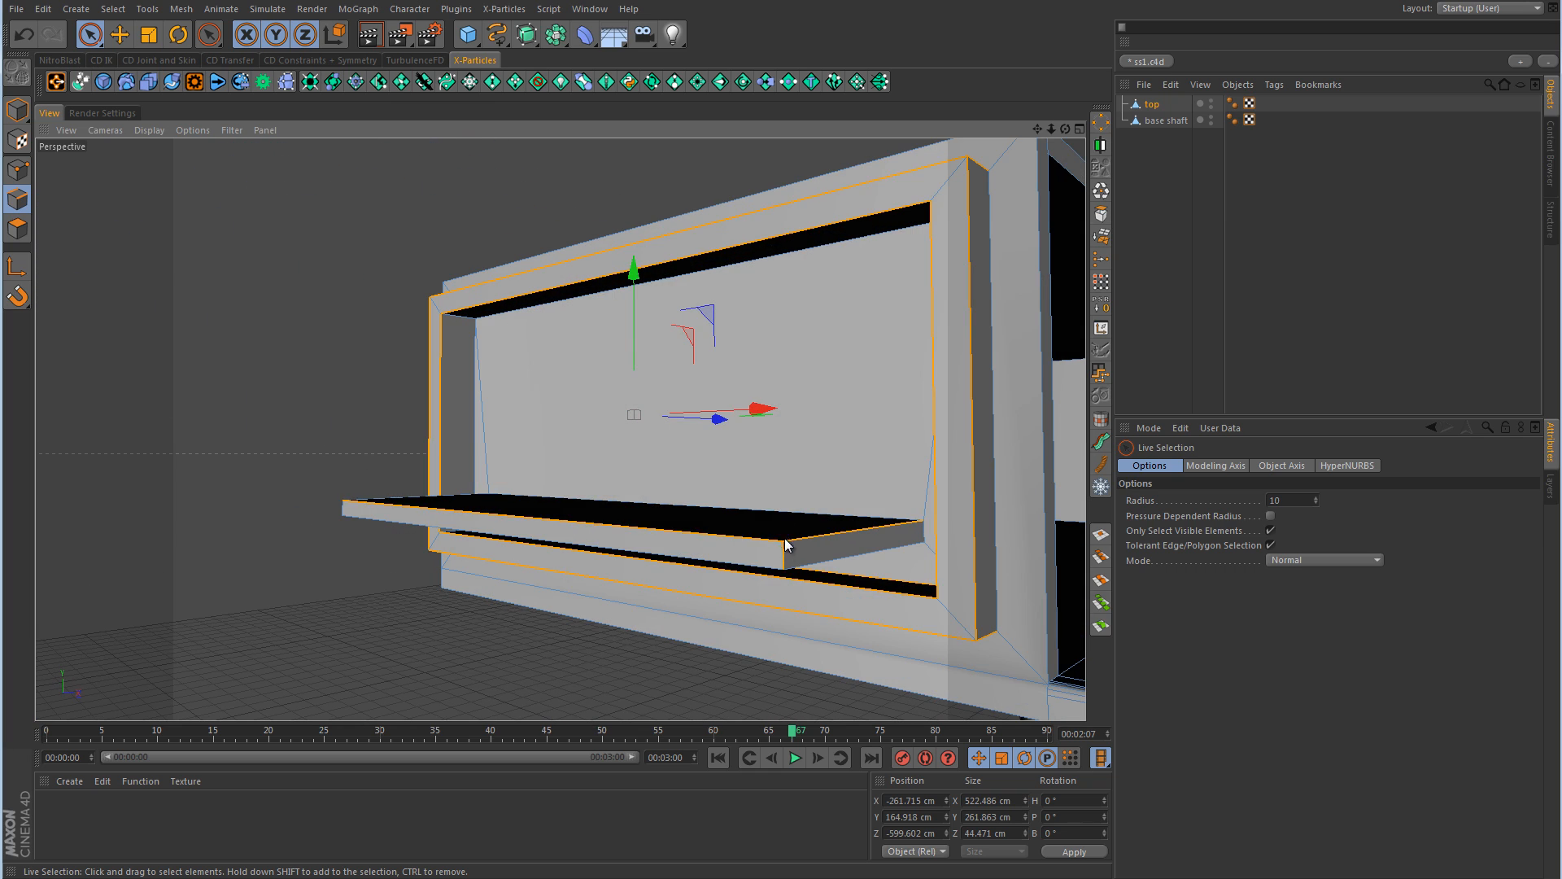
left_click(652, 515, "shift")
left_click_drag(652, 516, 970, 530, "alt")
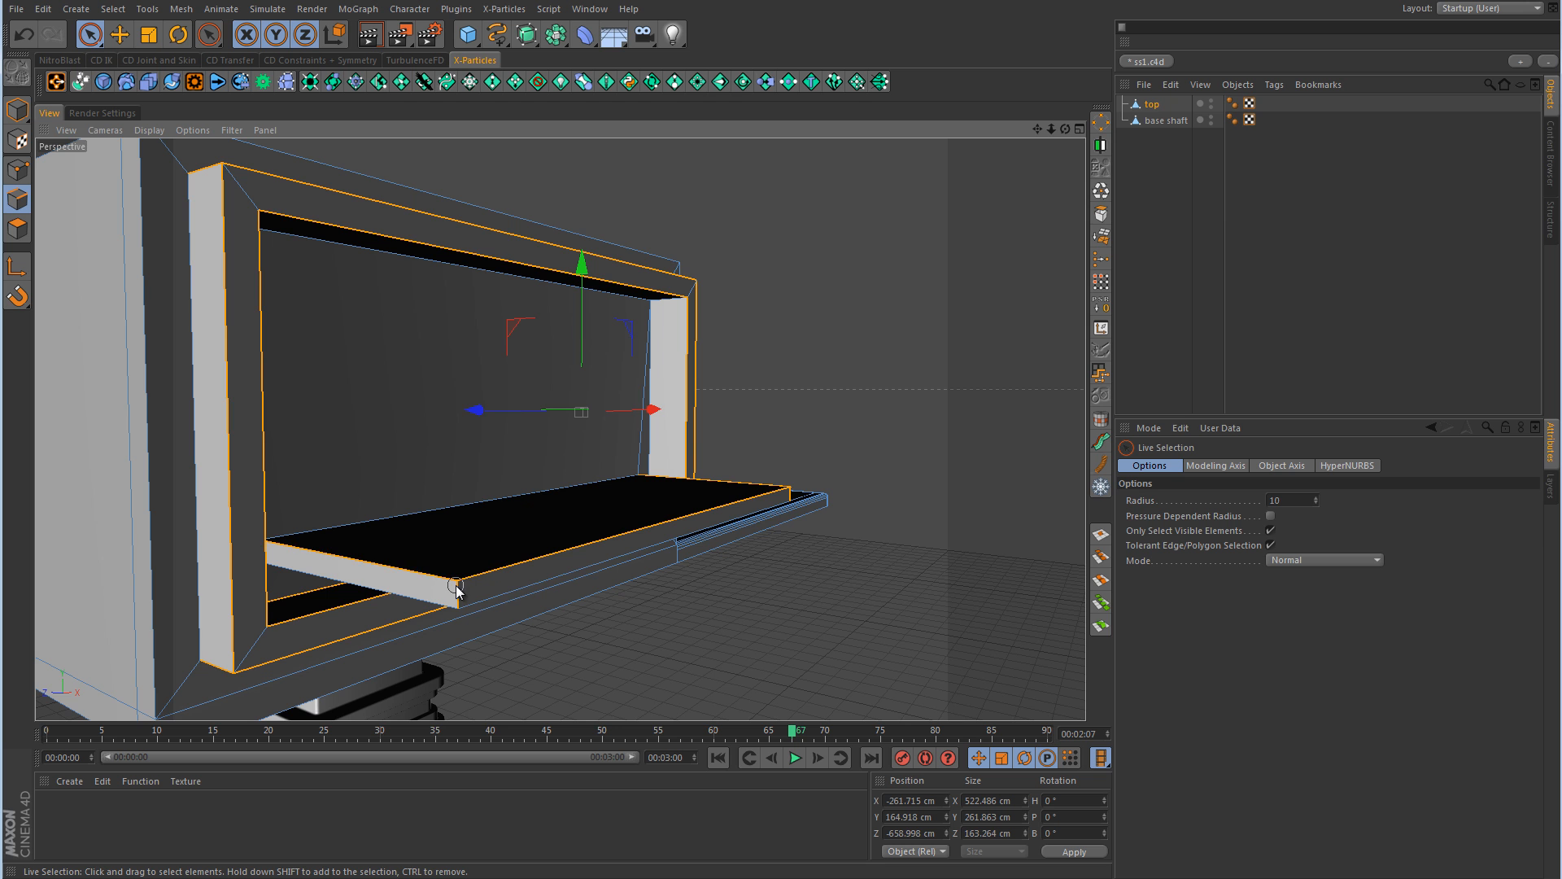
- Add the edge loop where the protruding frame meets the end wall to the selection with Loop Selection
left_click_drag(735, 481, 666, 408, "alt")
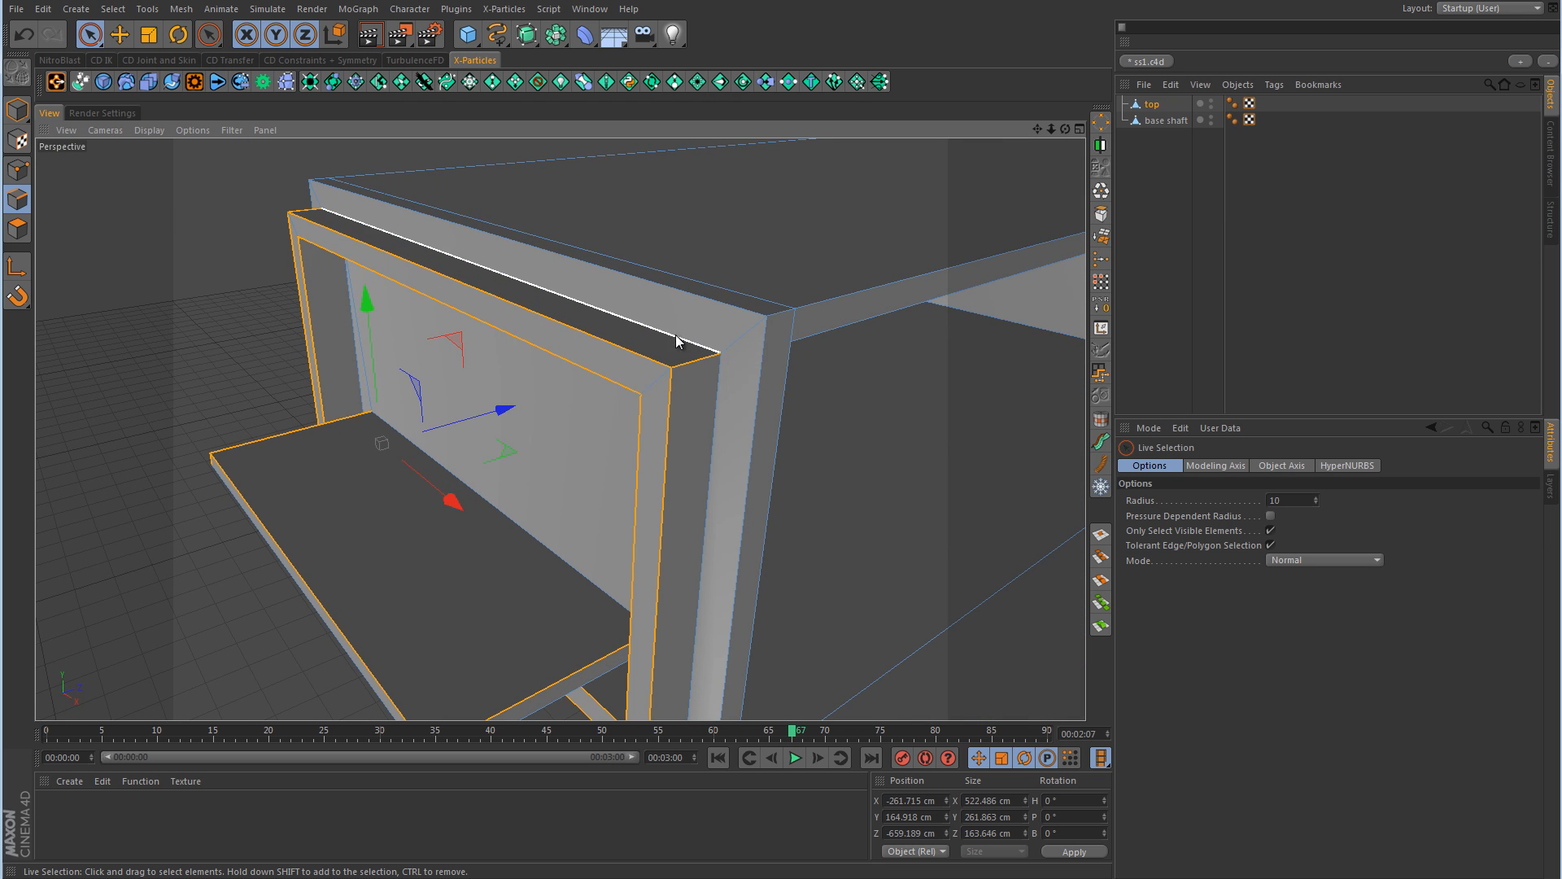
key("u")
key("l")
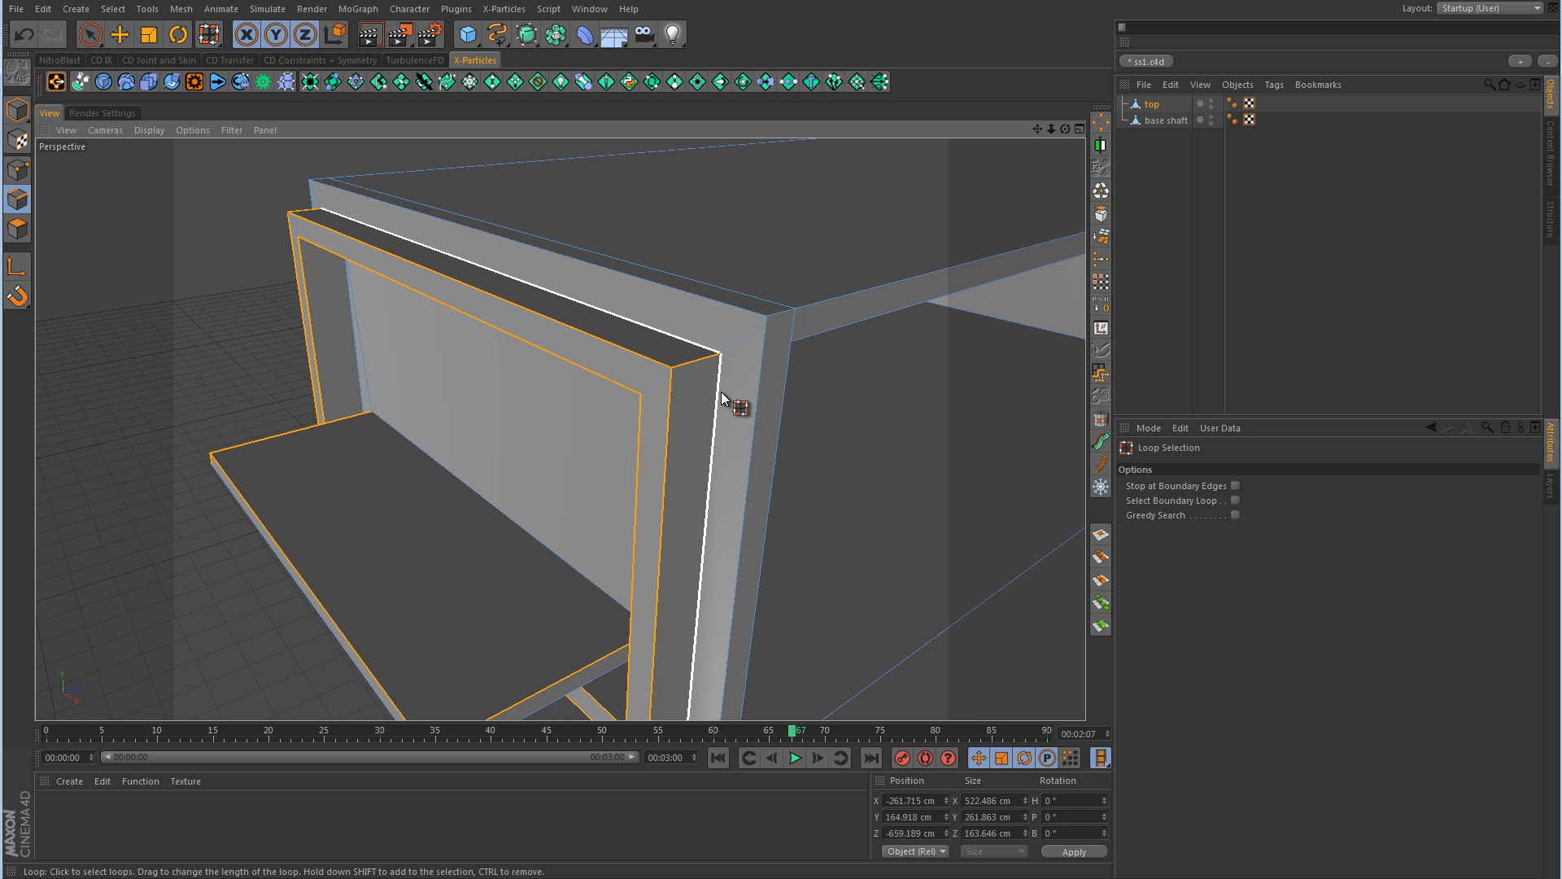
- Try to round the selected frame and ledge edges using SolidChamfer with 1 subdivision
right_click(634, 218)
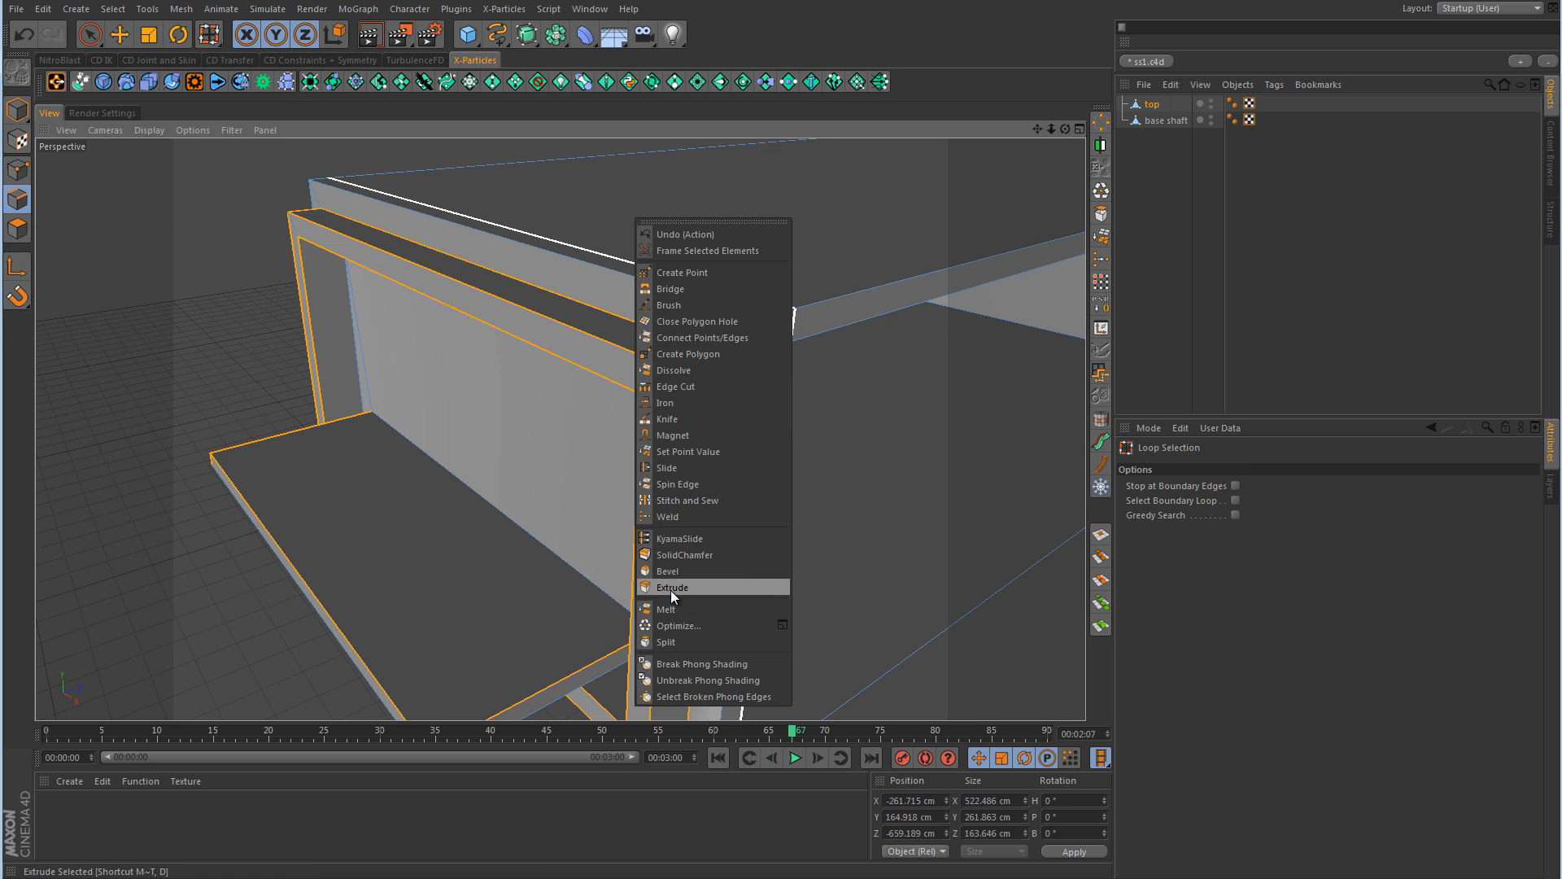
left_click(680, 555)
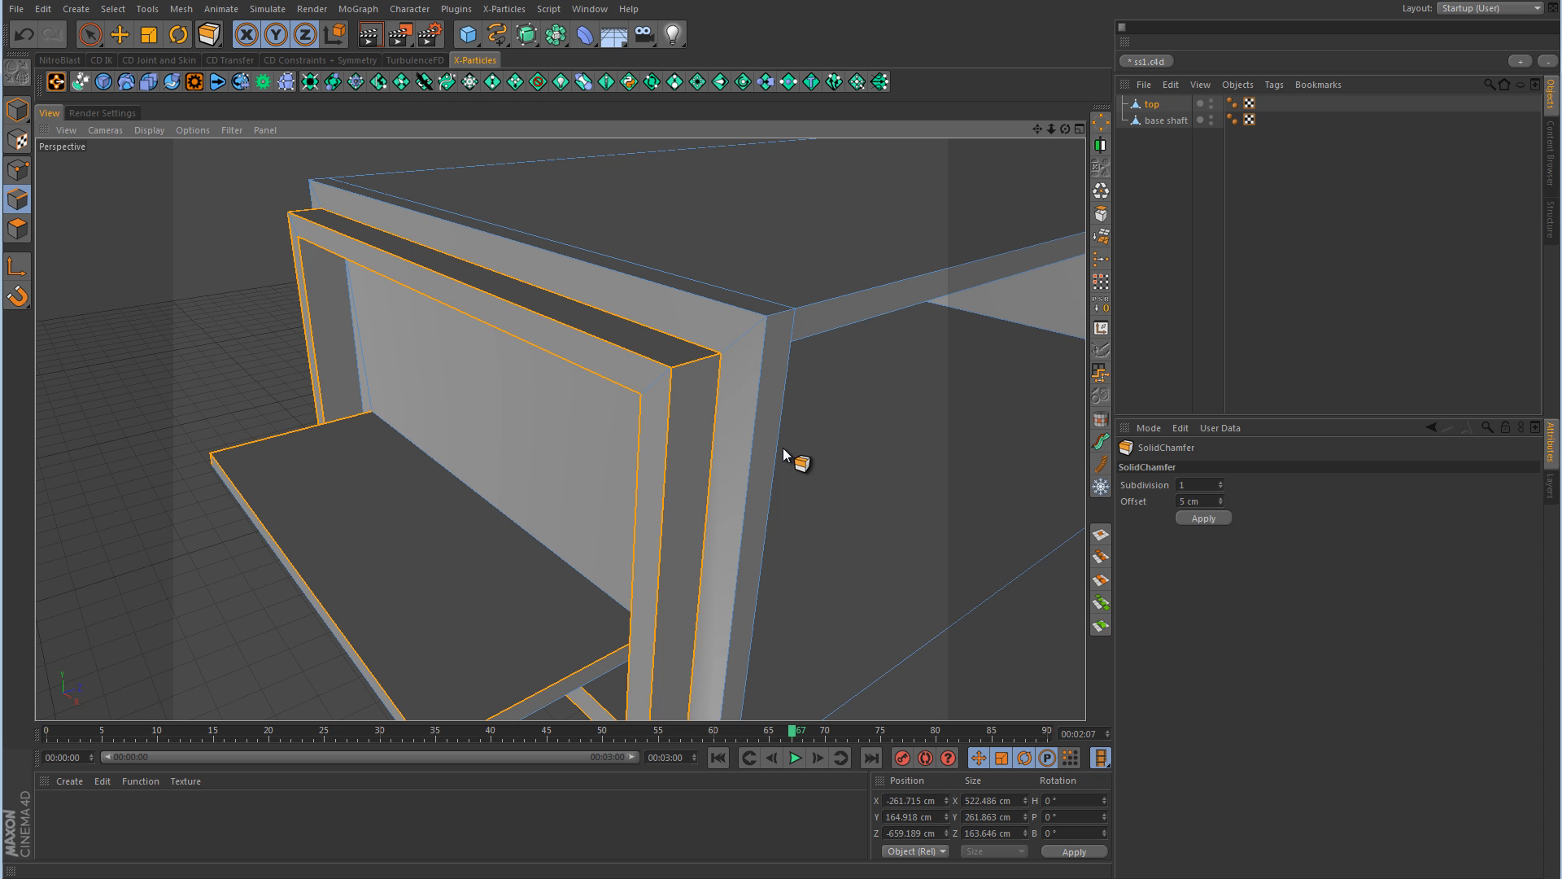
left_click_drag(783, 448, 591, 464)
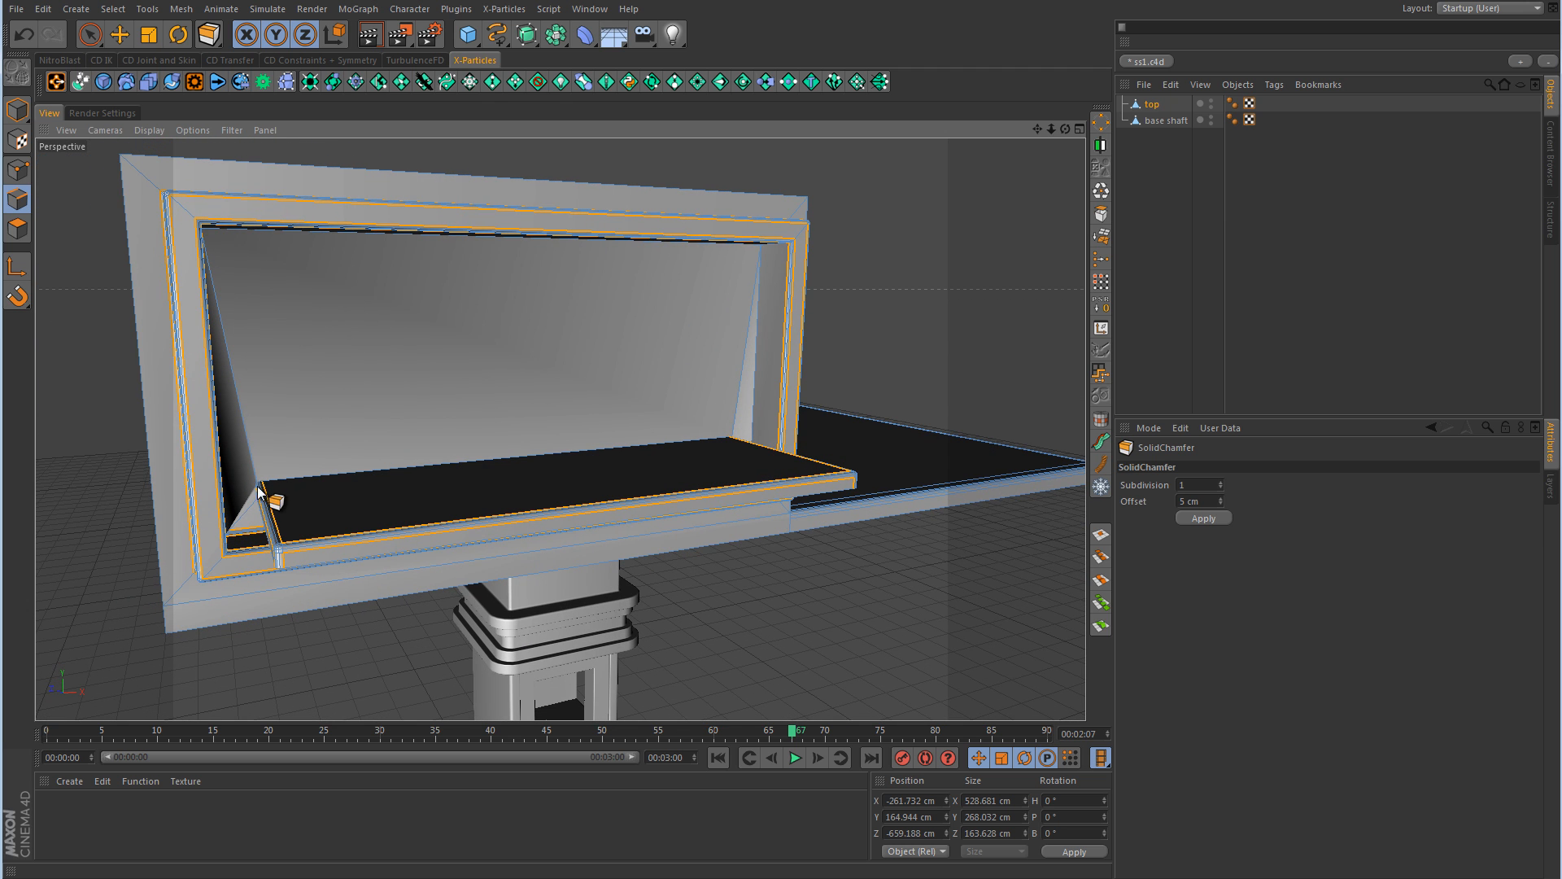
key("ctrl+z")
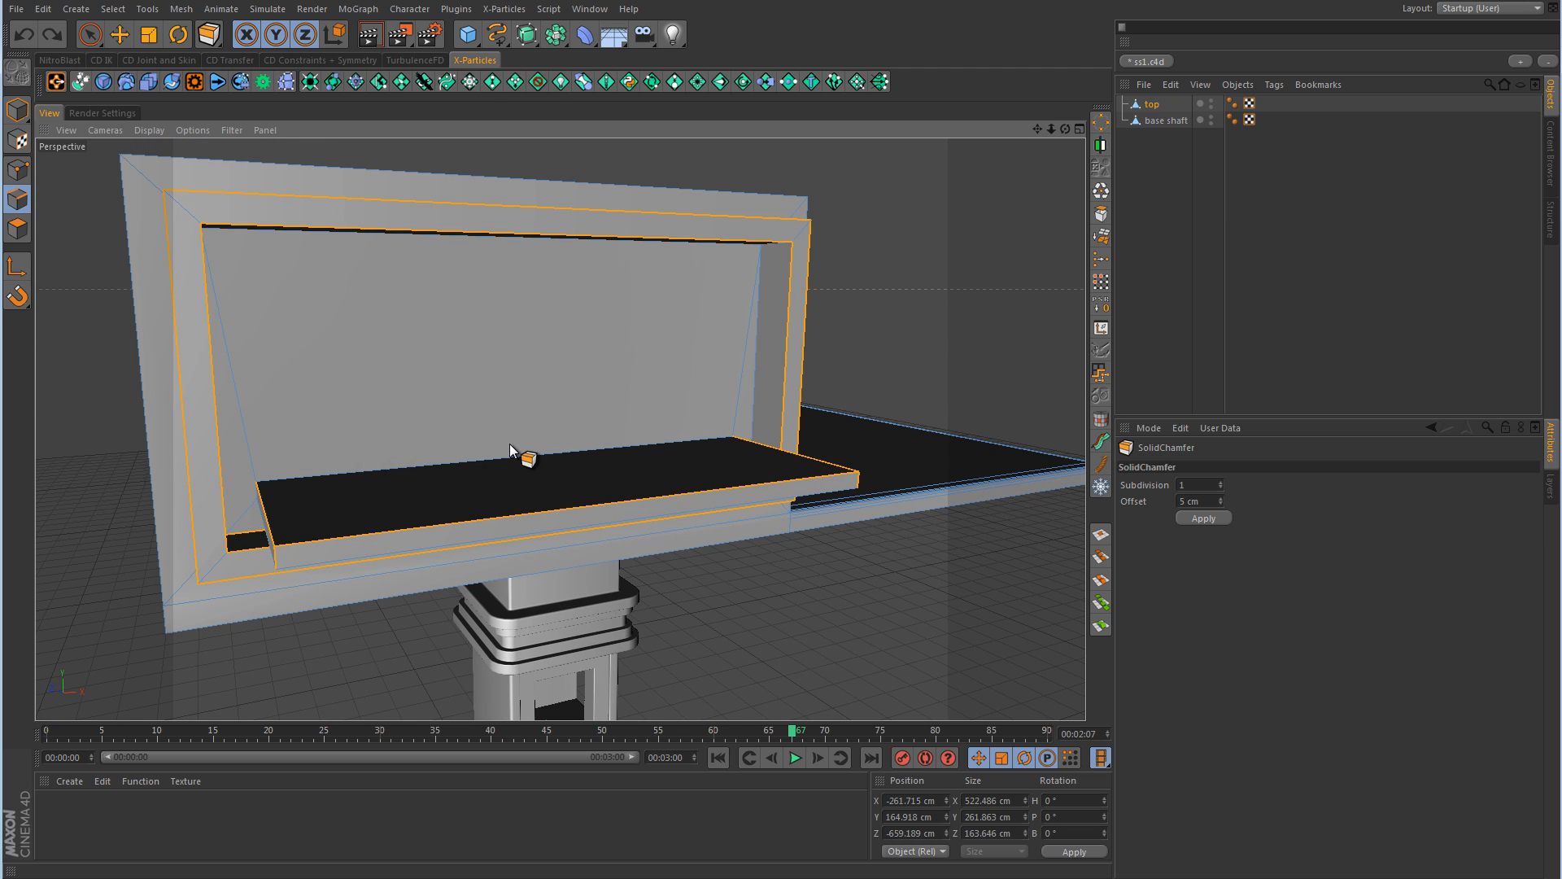
- Add the ledge's underside edges and the edges where it joins the recessed wall to the selection
key("u")
key("l")
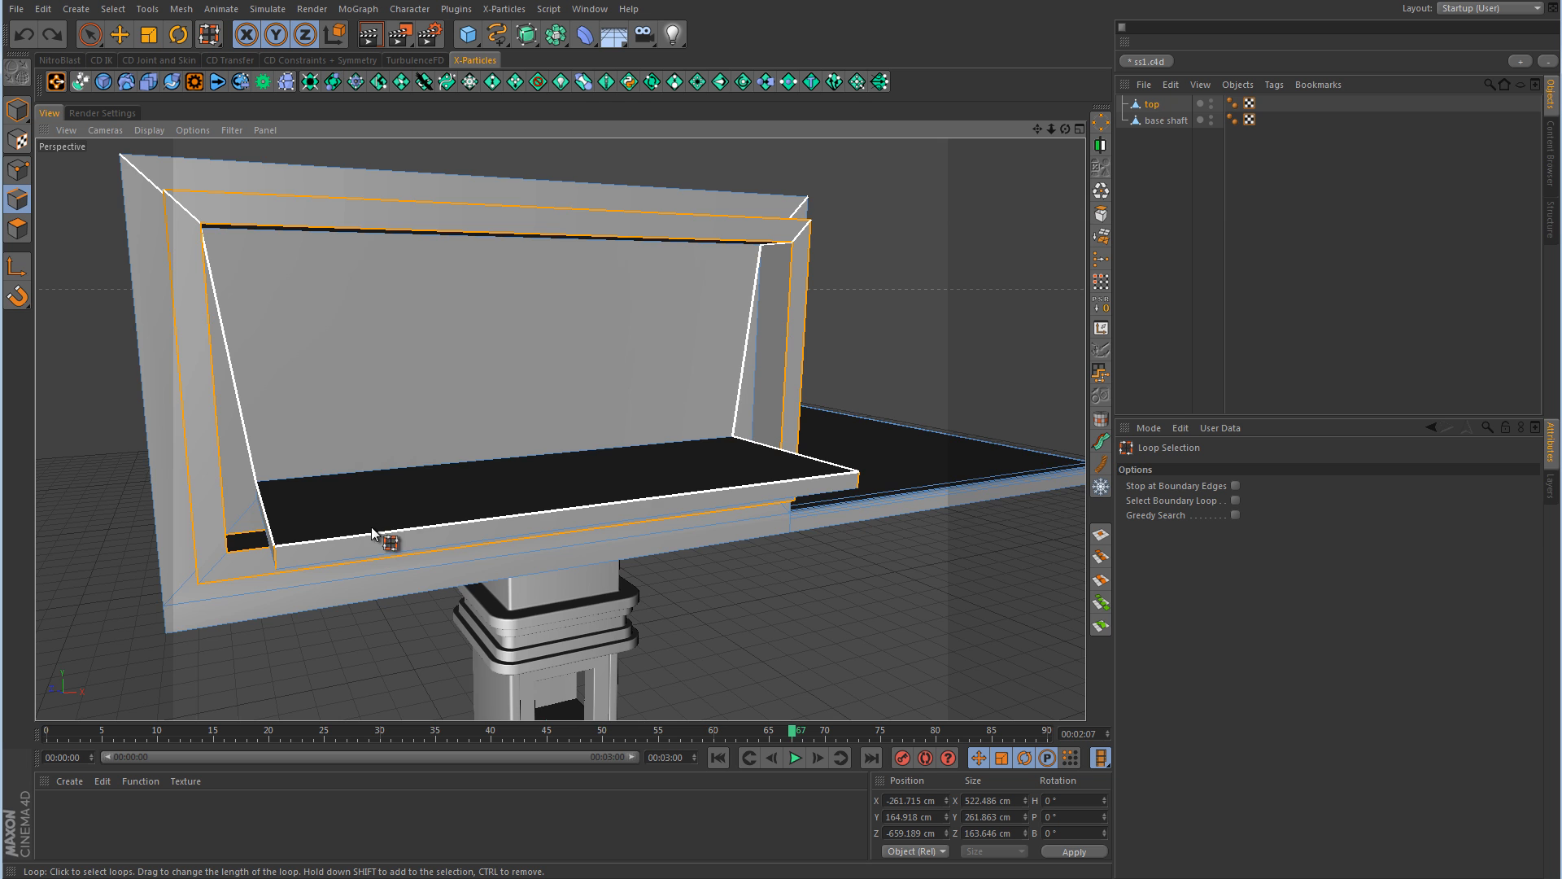
left_click_drag(372, 533, 453, 550, "alt")
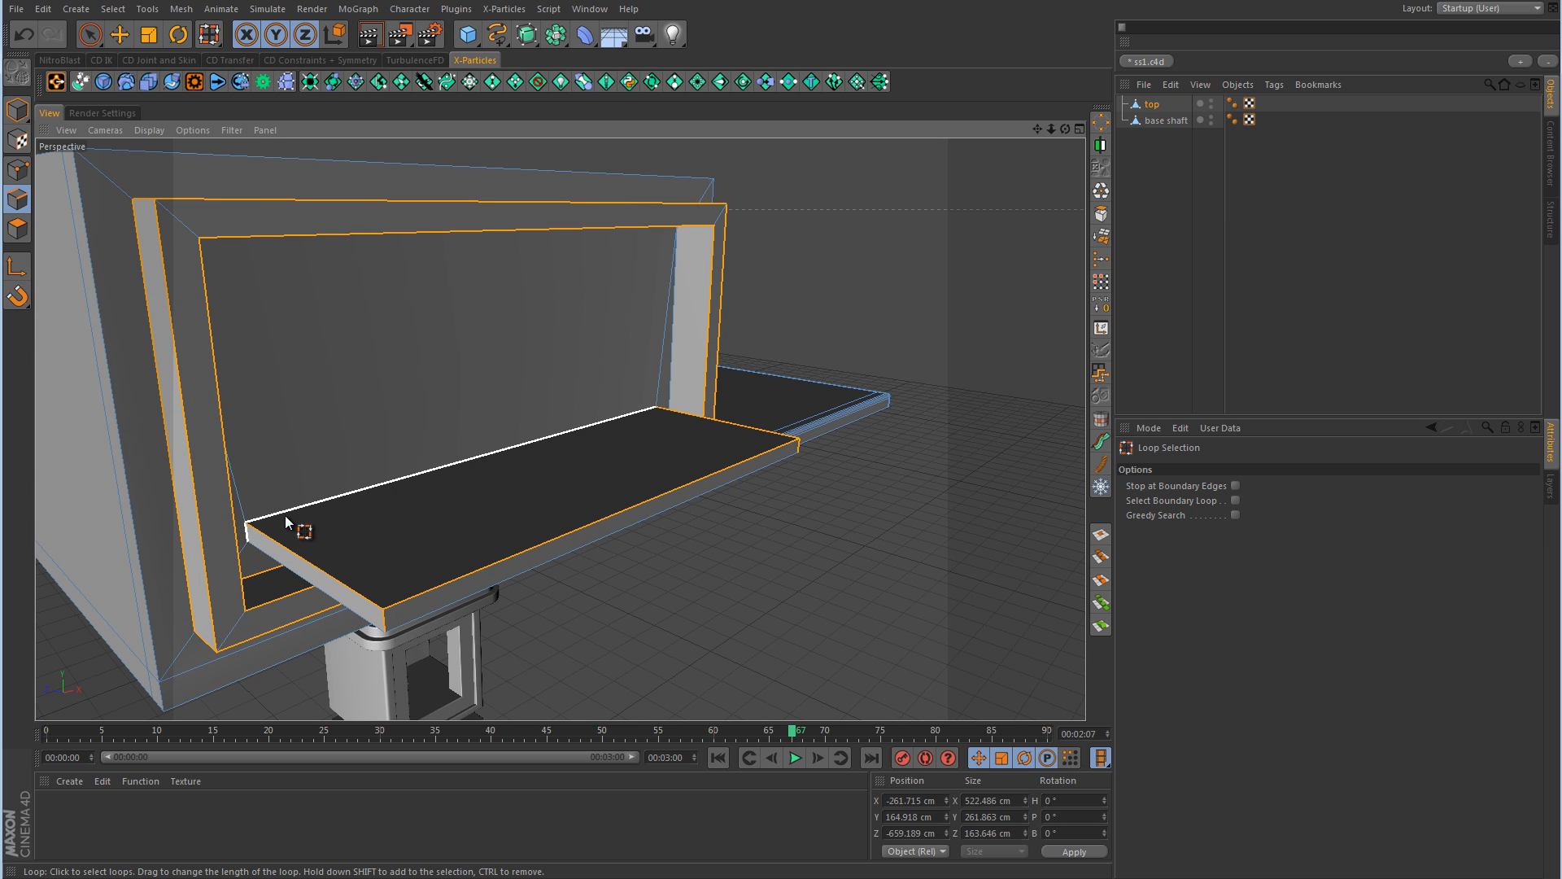
left_click_drag(287, 521, 439, 452, "alt")
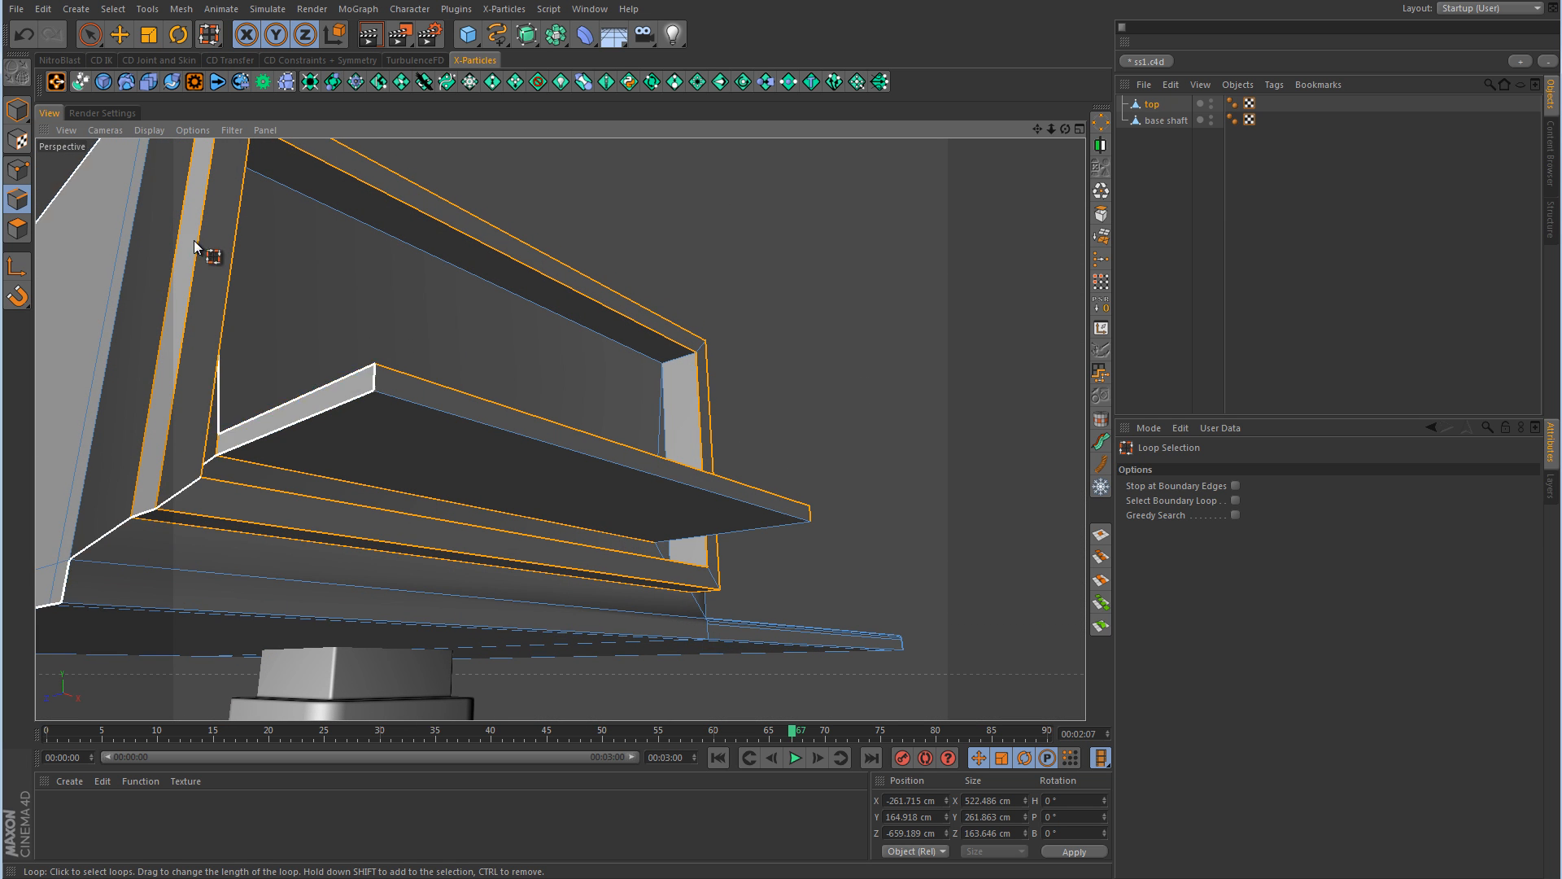
left_click(86, 38)
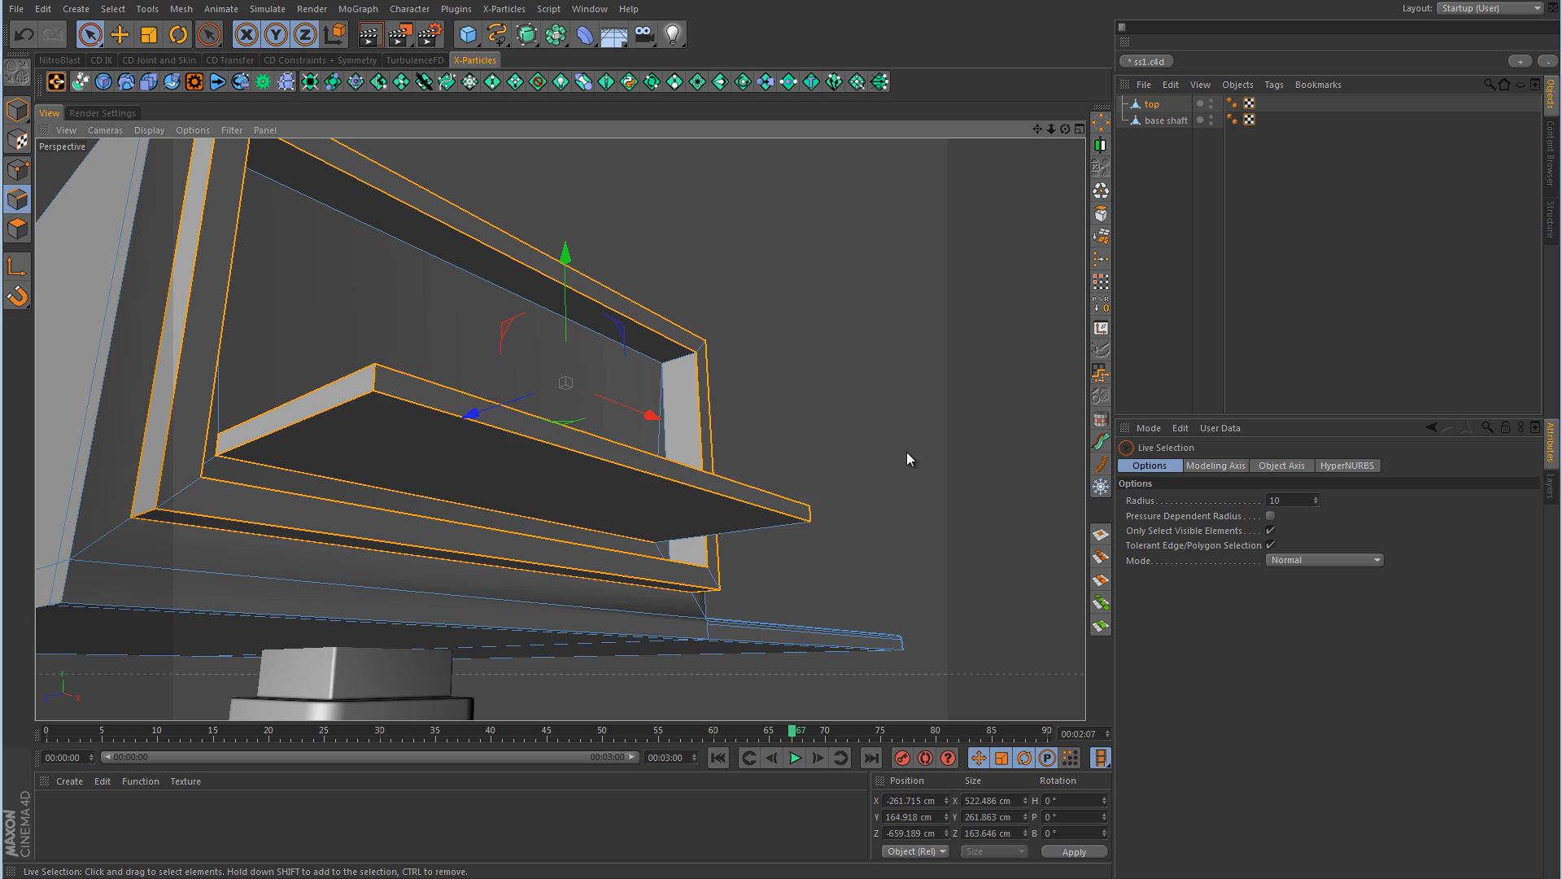
left_click_drag(906, 454, 785, 403, "alt")
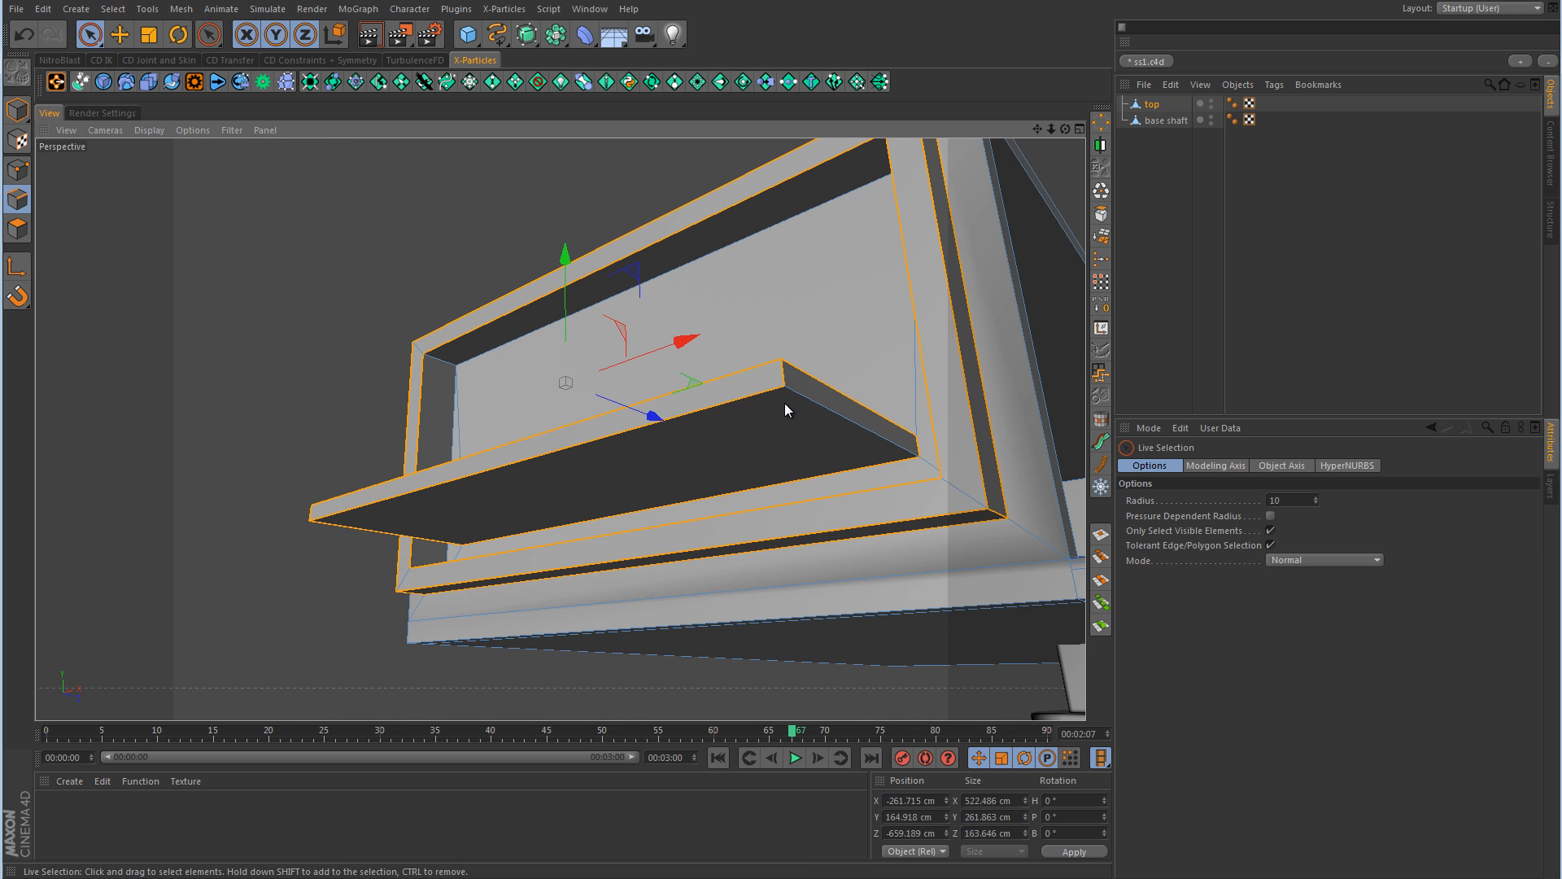
- Round all selected edges of the frame and ledge using SolidChamfer with 1 subdivision
right_click(794, 319)
left_click(844, 653)
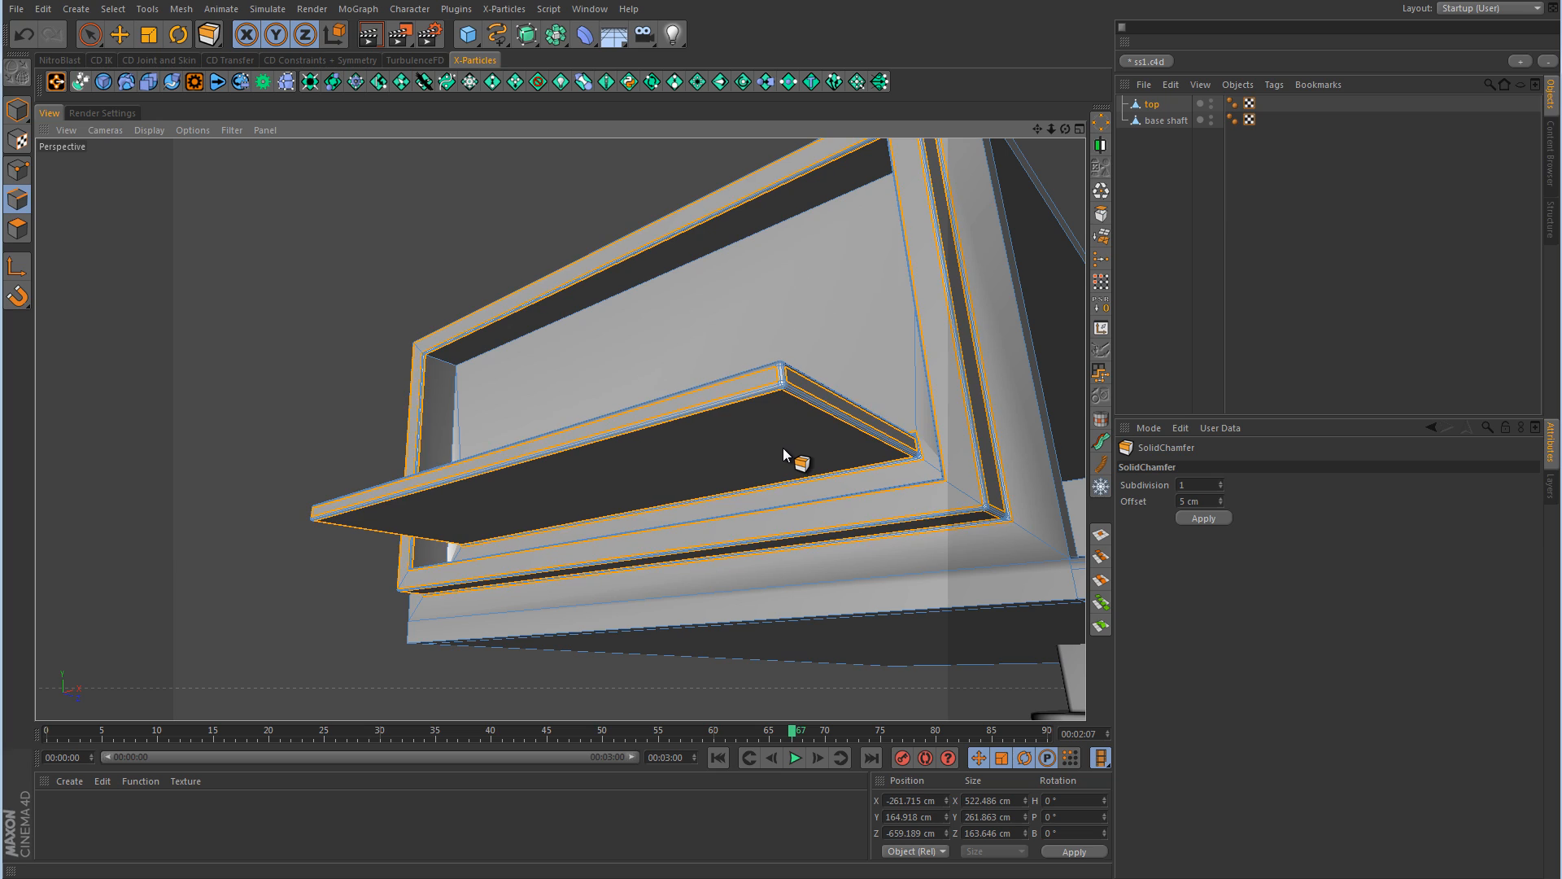
mouse_move(783, 447)
left_mouse_down()
mouse_move(676, 539)
mouse_move(737, 568)
mouse_move(768, 482)
left_mouse_up()
- Examine the rounded ledge edges and the shading where the ledge joins the recessed wall
middle_click_drag(881, 432, 709, 439, "alt")
left_click_drag(707, 485, 769, 435, "alt")
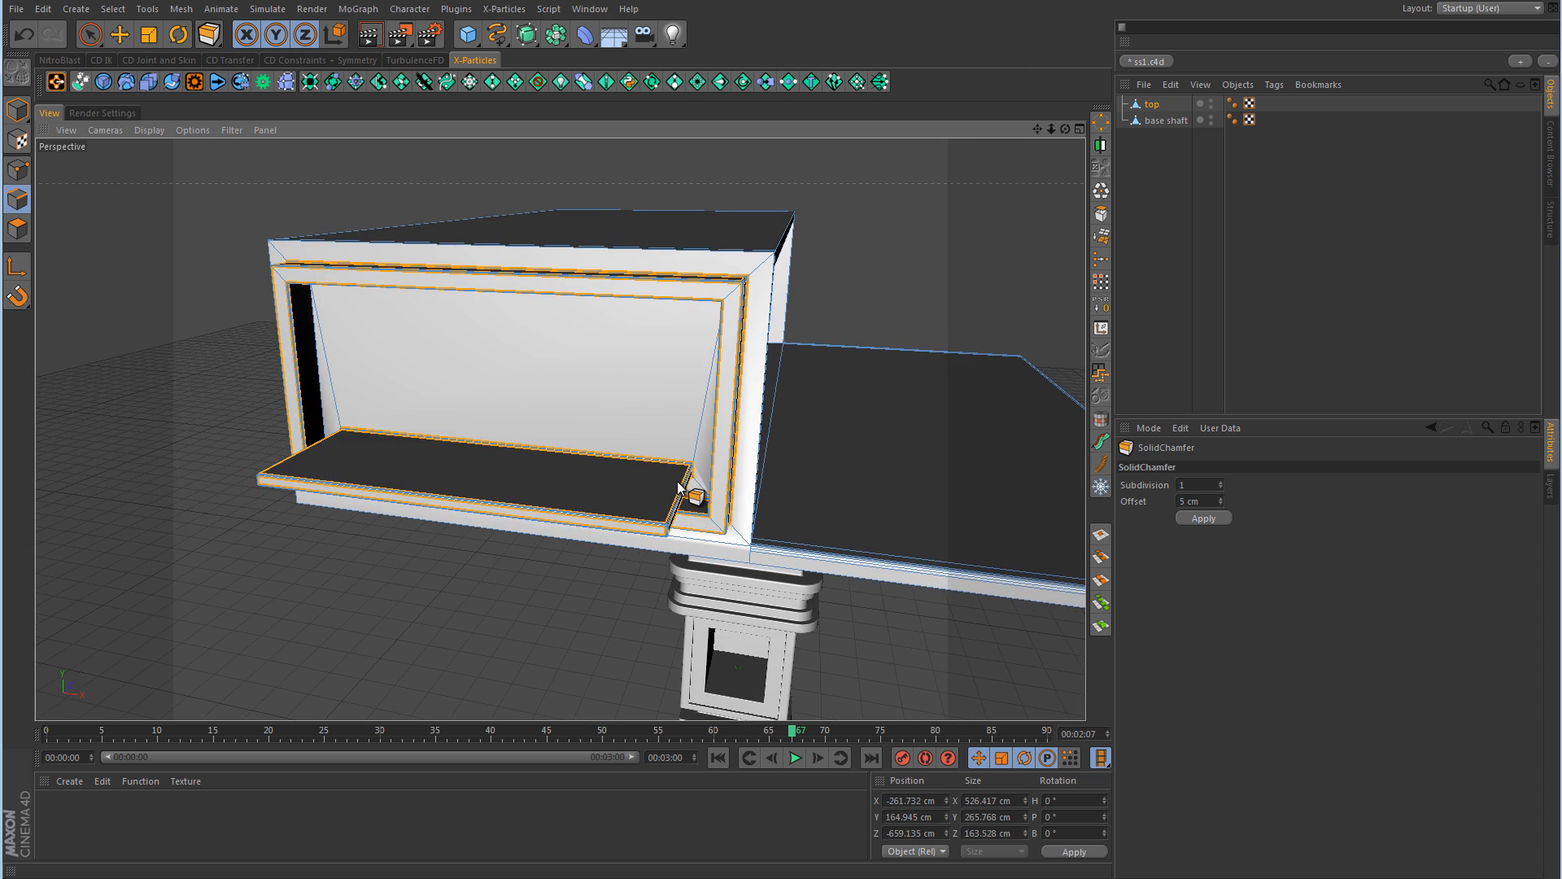
right_click_drag(676, 482, 1009, 480, "alt")
left_click_drag(907, 535, 846, 510, "alt")
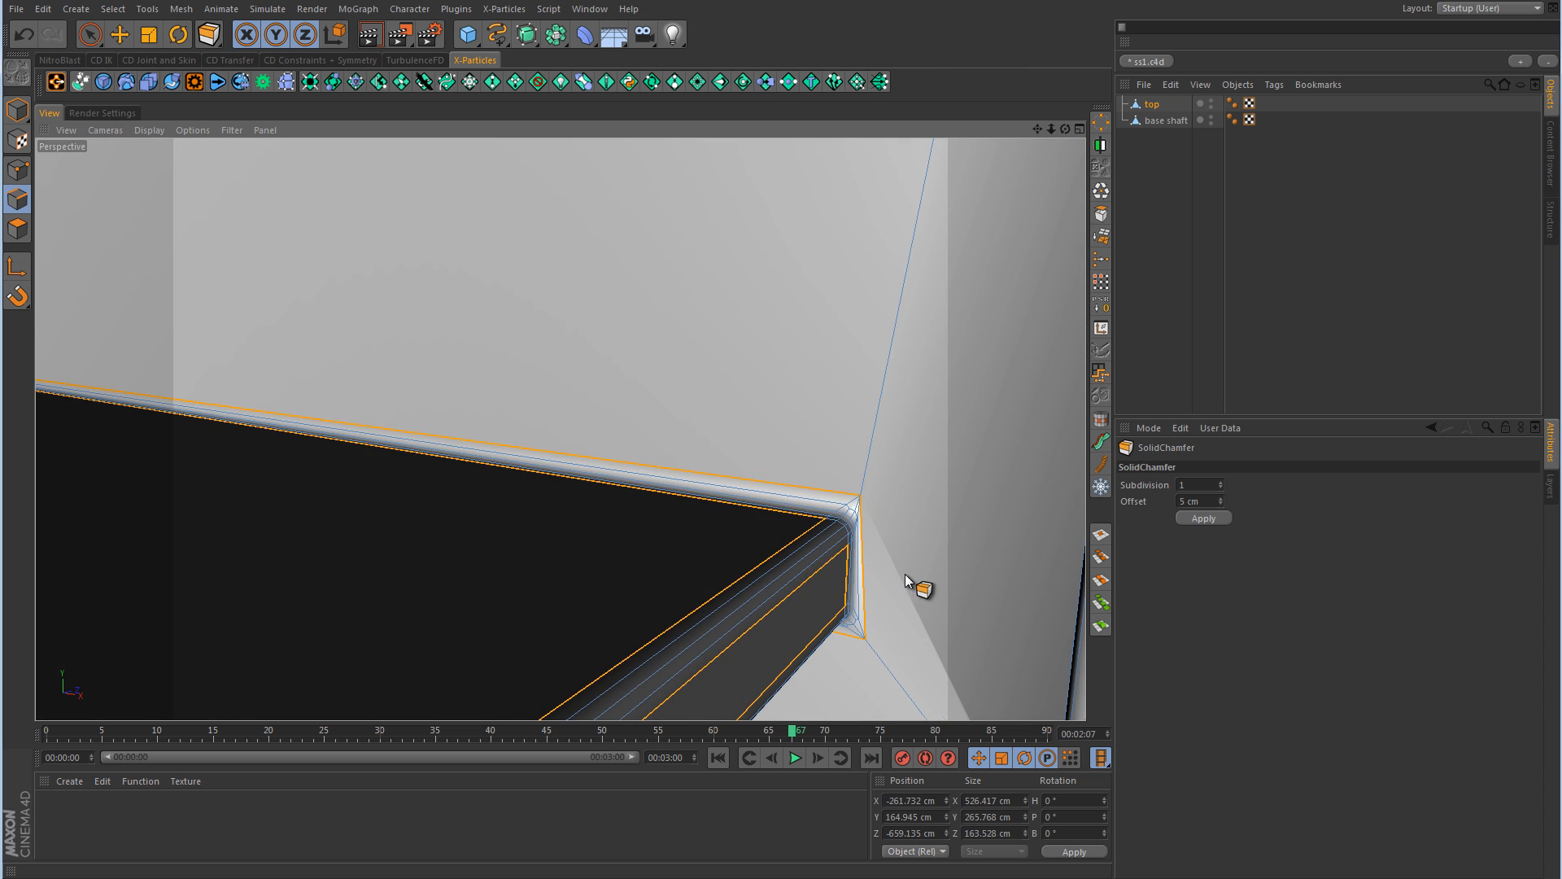
left_click_drag(905, 574, 805, 436, "alt")
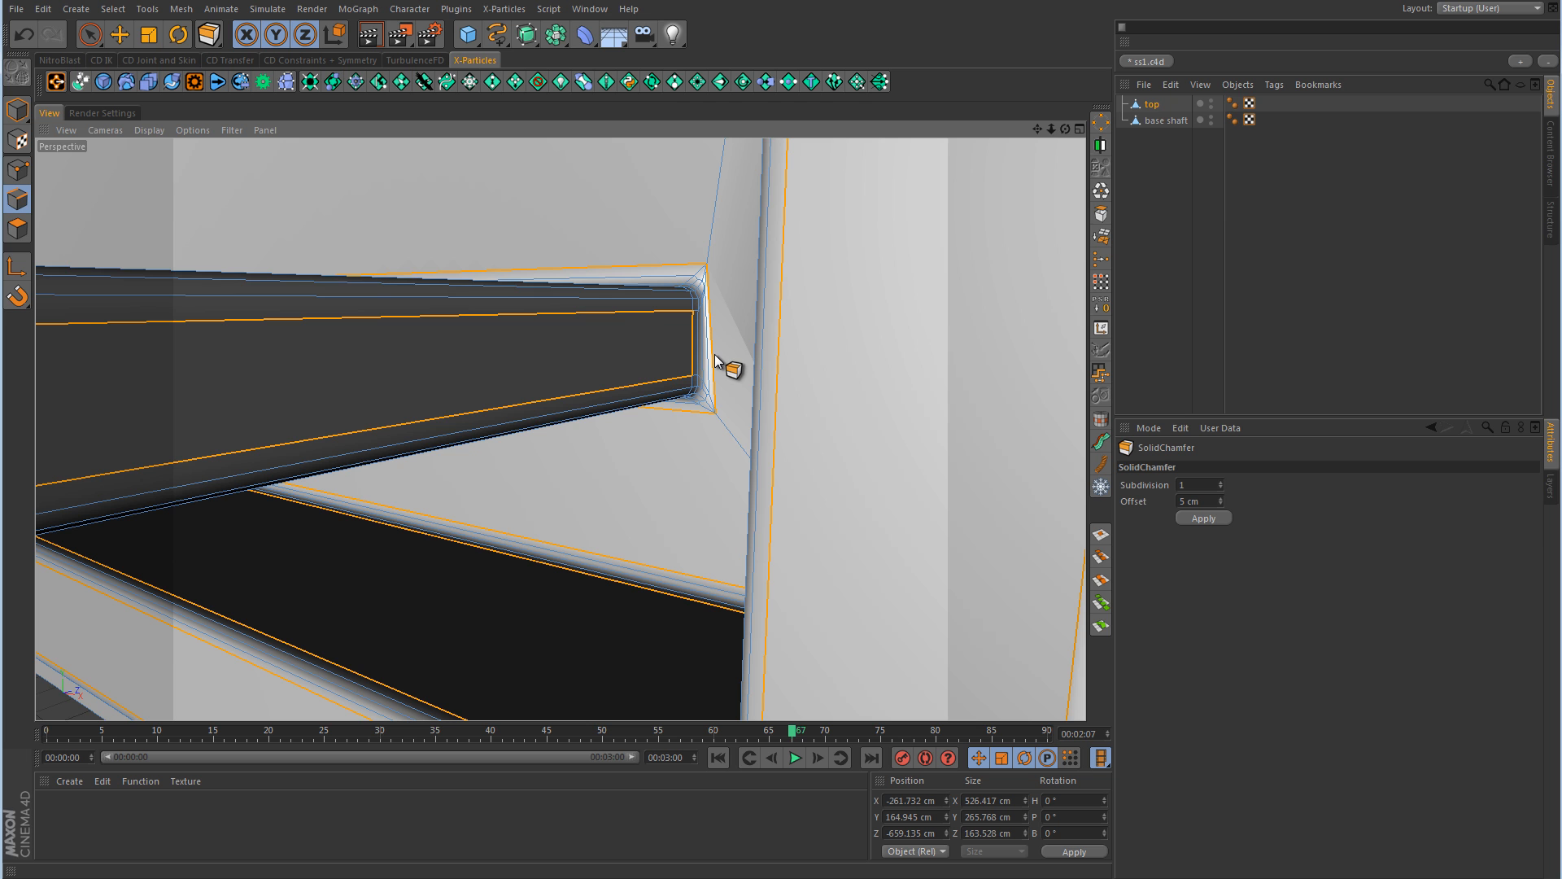
right_click_drag(699, 334, 572, 359, "alt")
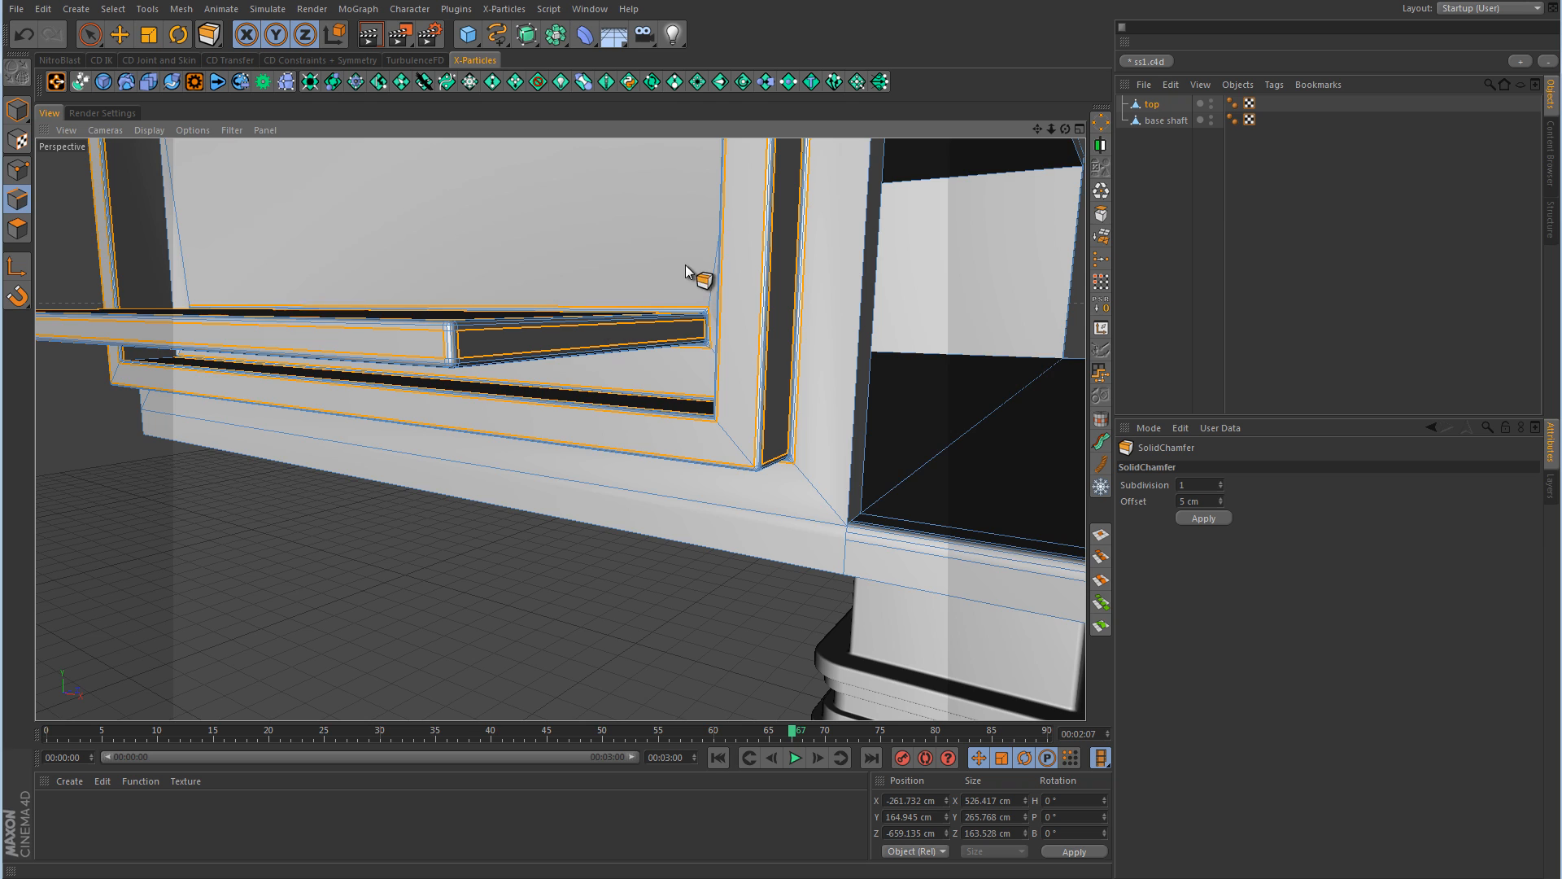
left_click_drag(686, 270, 573, 397, "alt")
right_click_drag(658, 363, 801, 350, "alt")
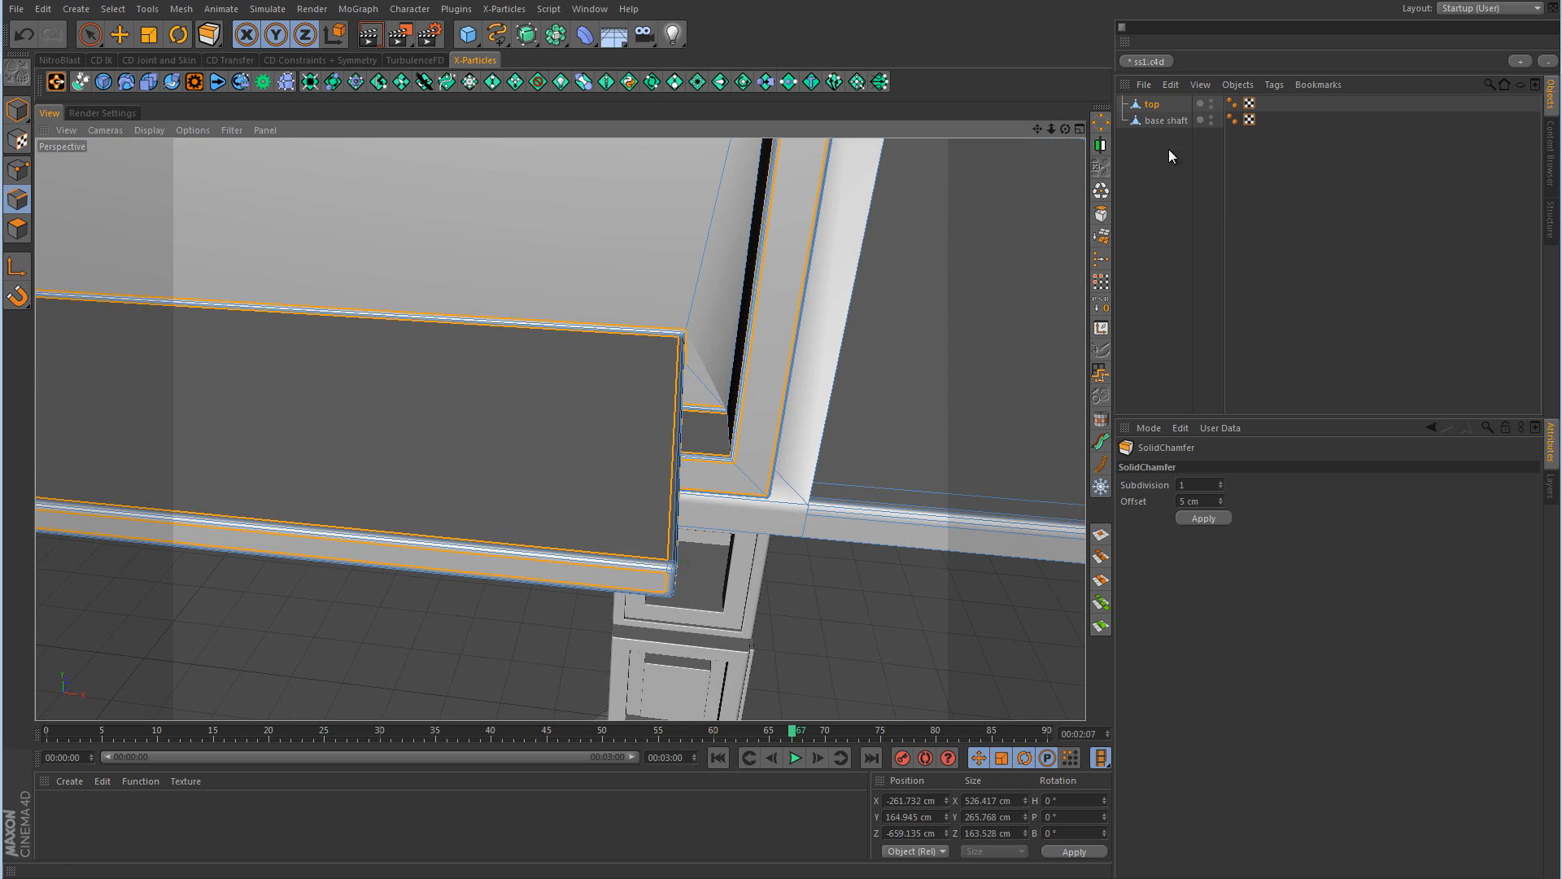
- Set the Phong Angle of the top object's Phong tag to 40°
left_click(1233, 105)
double_click(1240, 515)
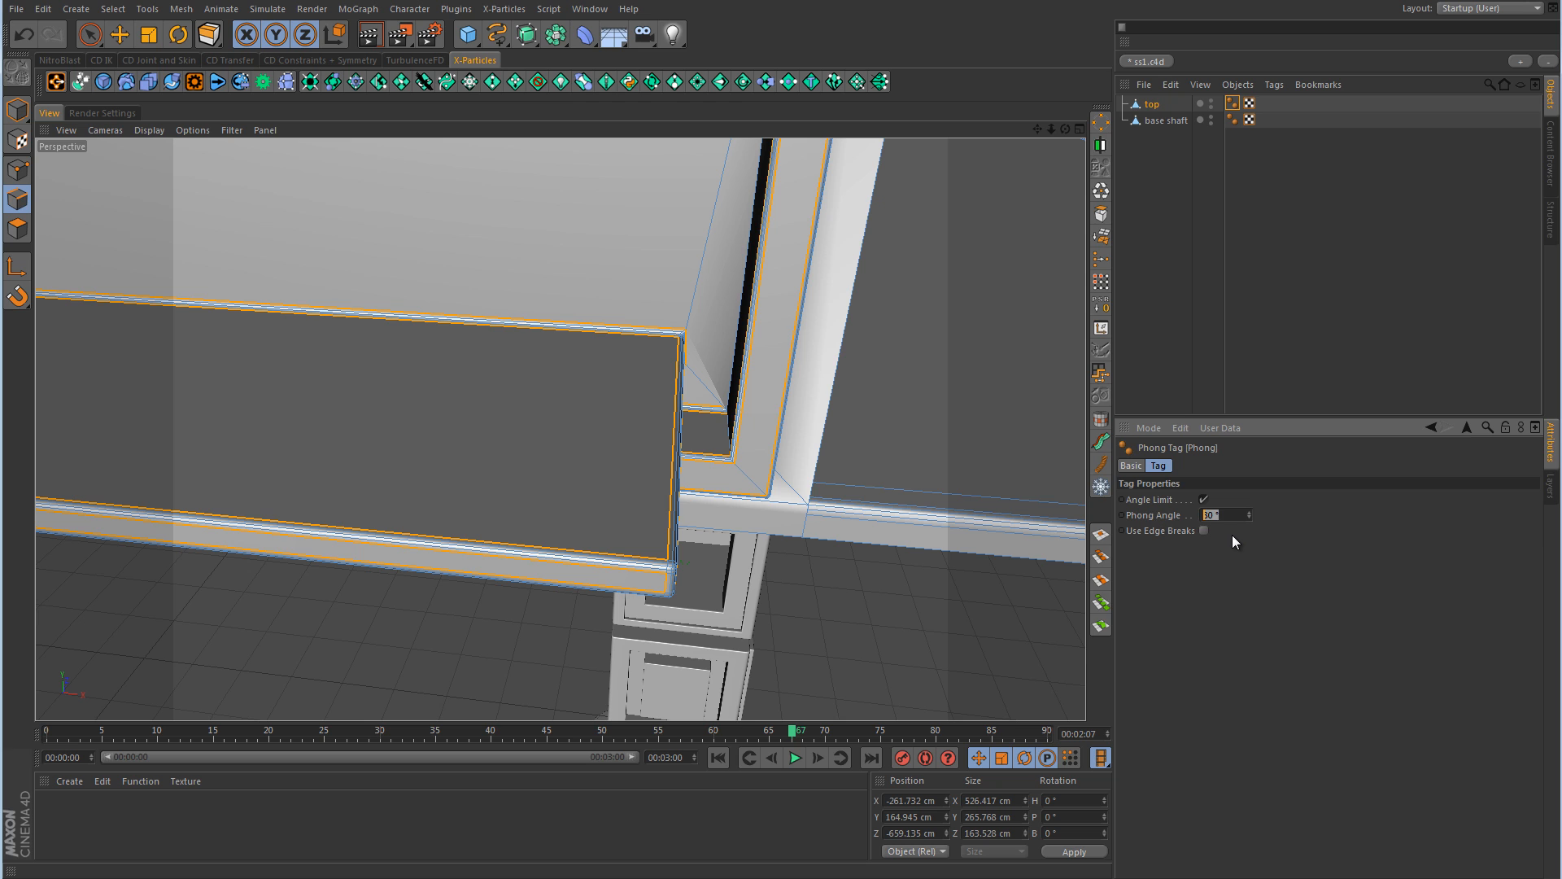
key("Return")
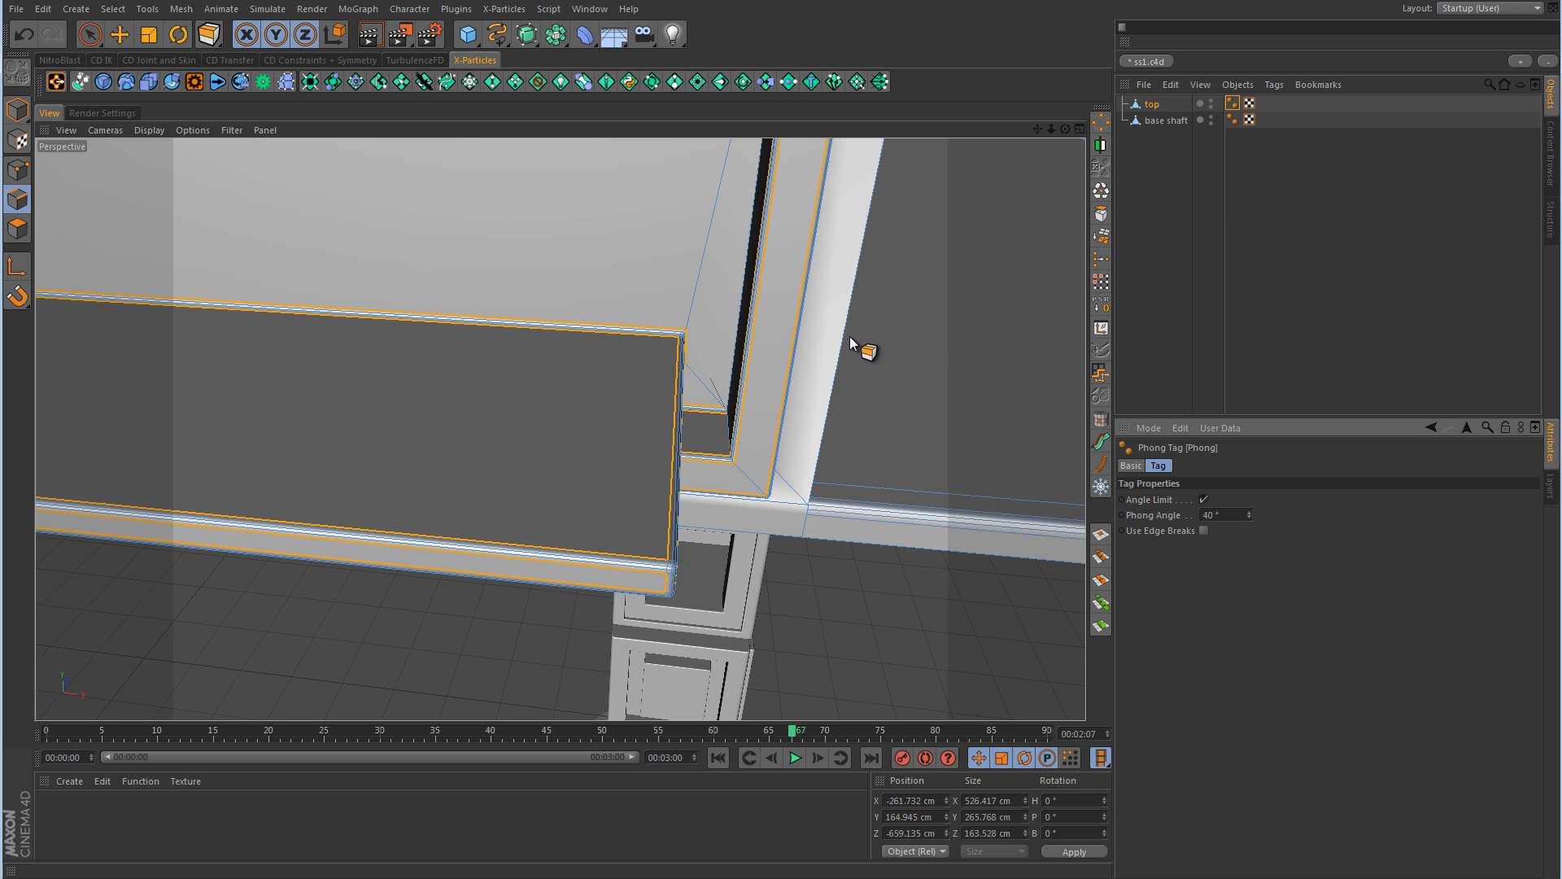
- Clear the edge selection and select the block's long top edge plus the outer end edges meeting at its front corner
right_click_drag(919, 330, 651, 370, "alt")
left_click_drag(720, 302, 655, 367, "alt")
left_click(96, 34)
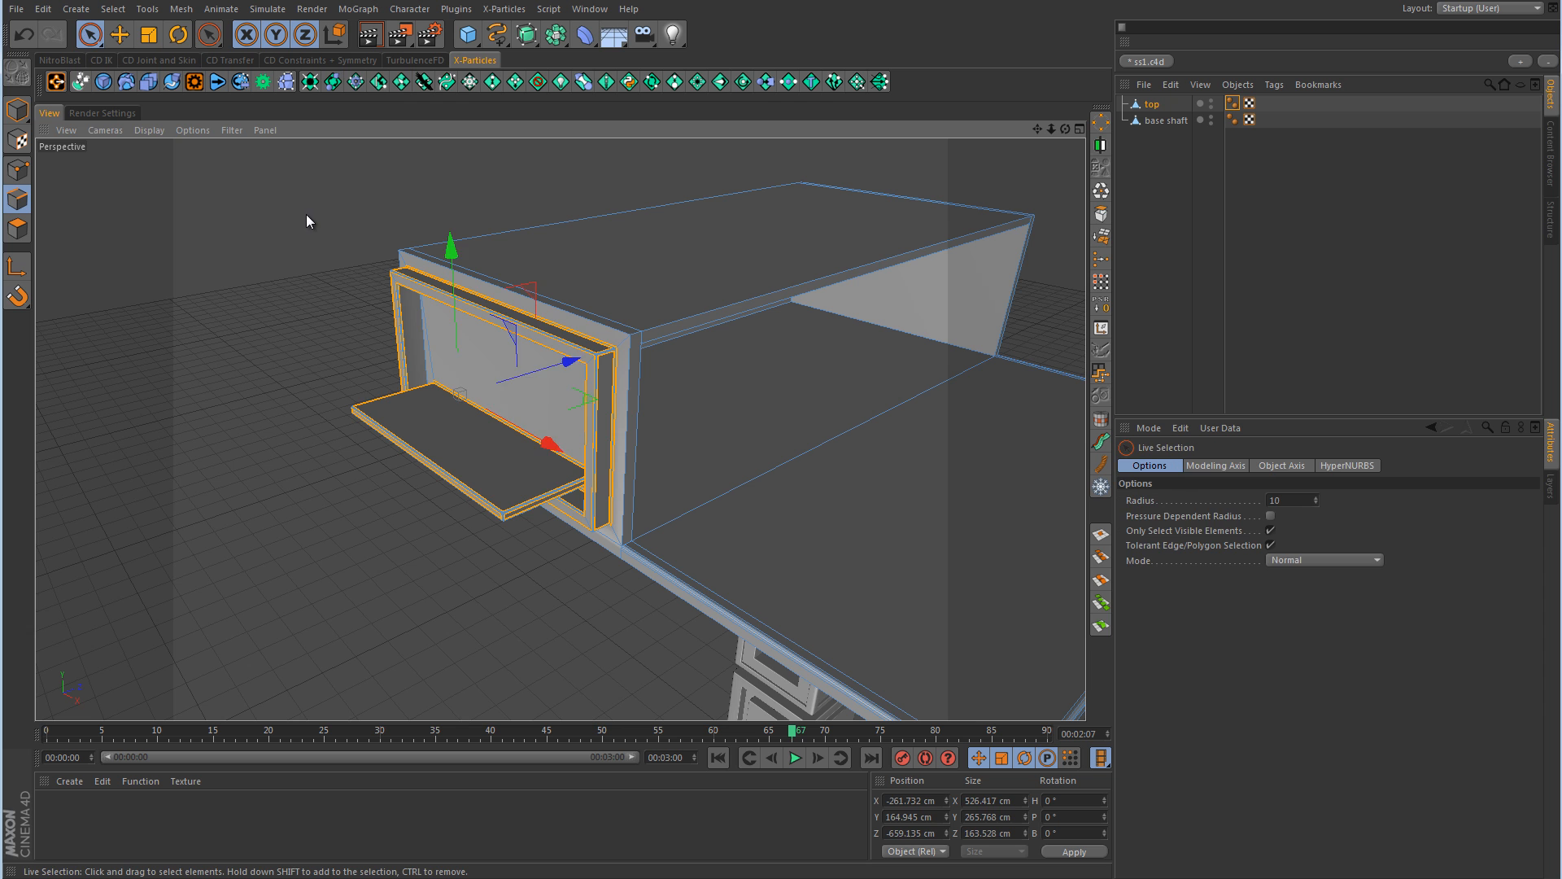
left_click(306, 213)
right_click_drag(645, 363, 766, 346, "alt")
left_click(653, 274)
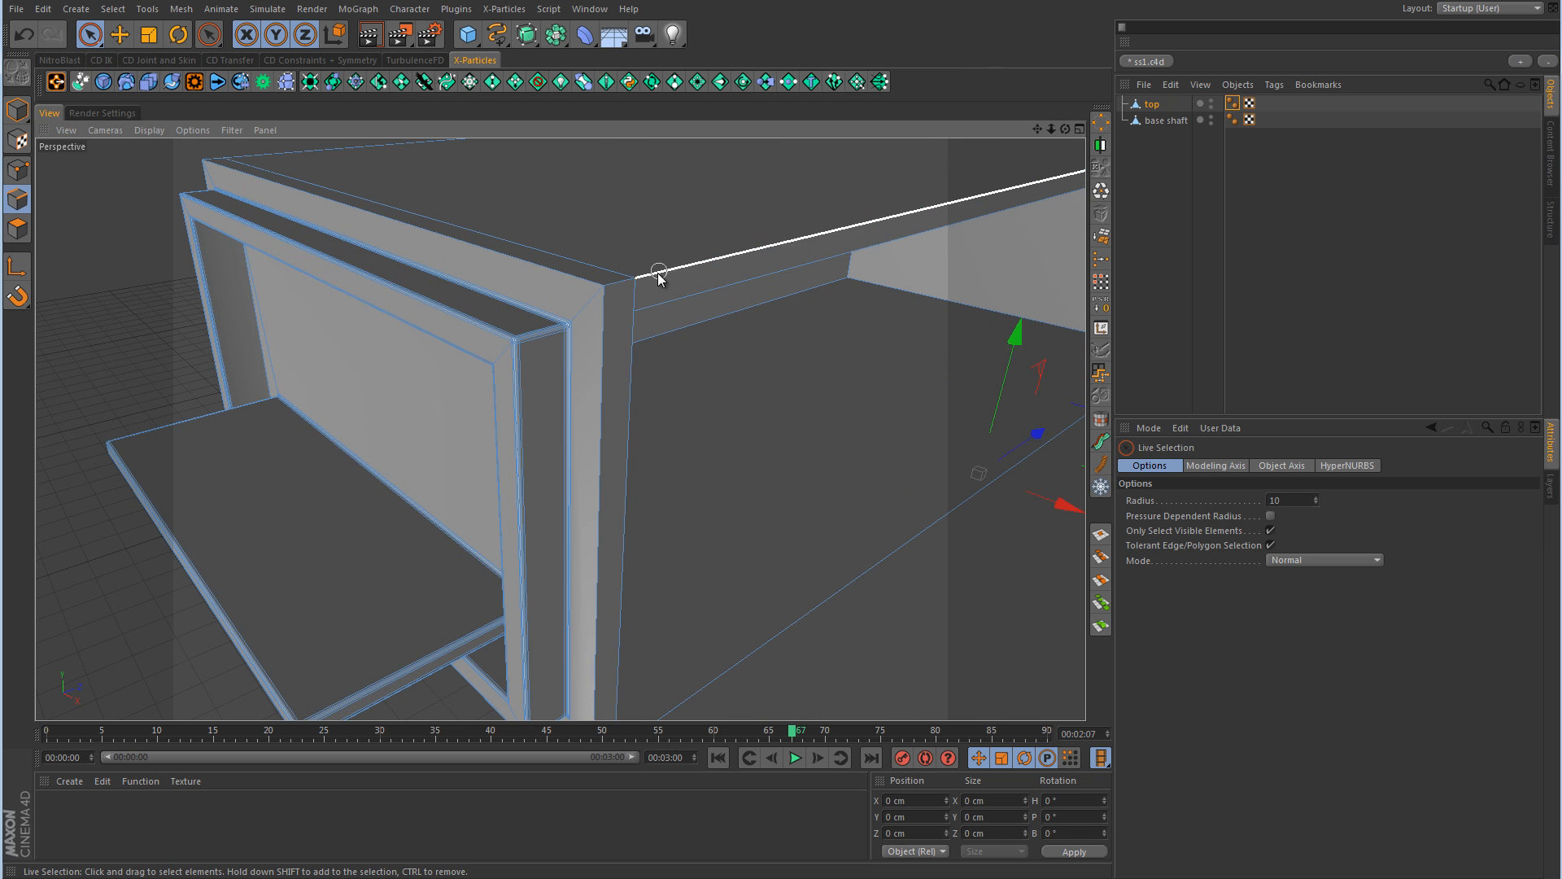
left_click_drag(665, 298, 706, 340, "alt")
left_click(649, 453, "shift")
left_click(643, 461, "shift")
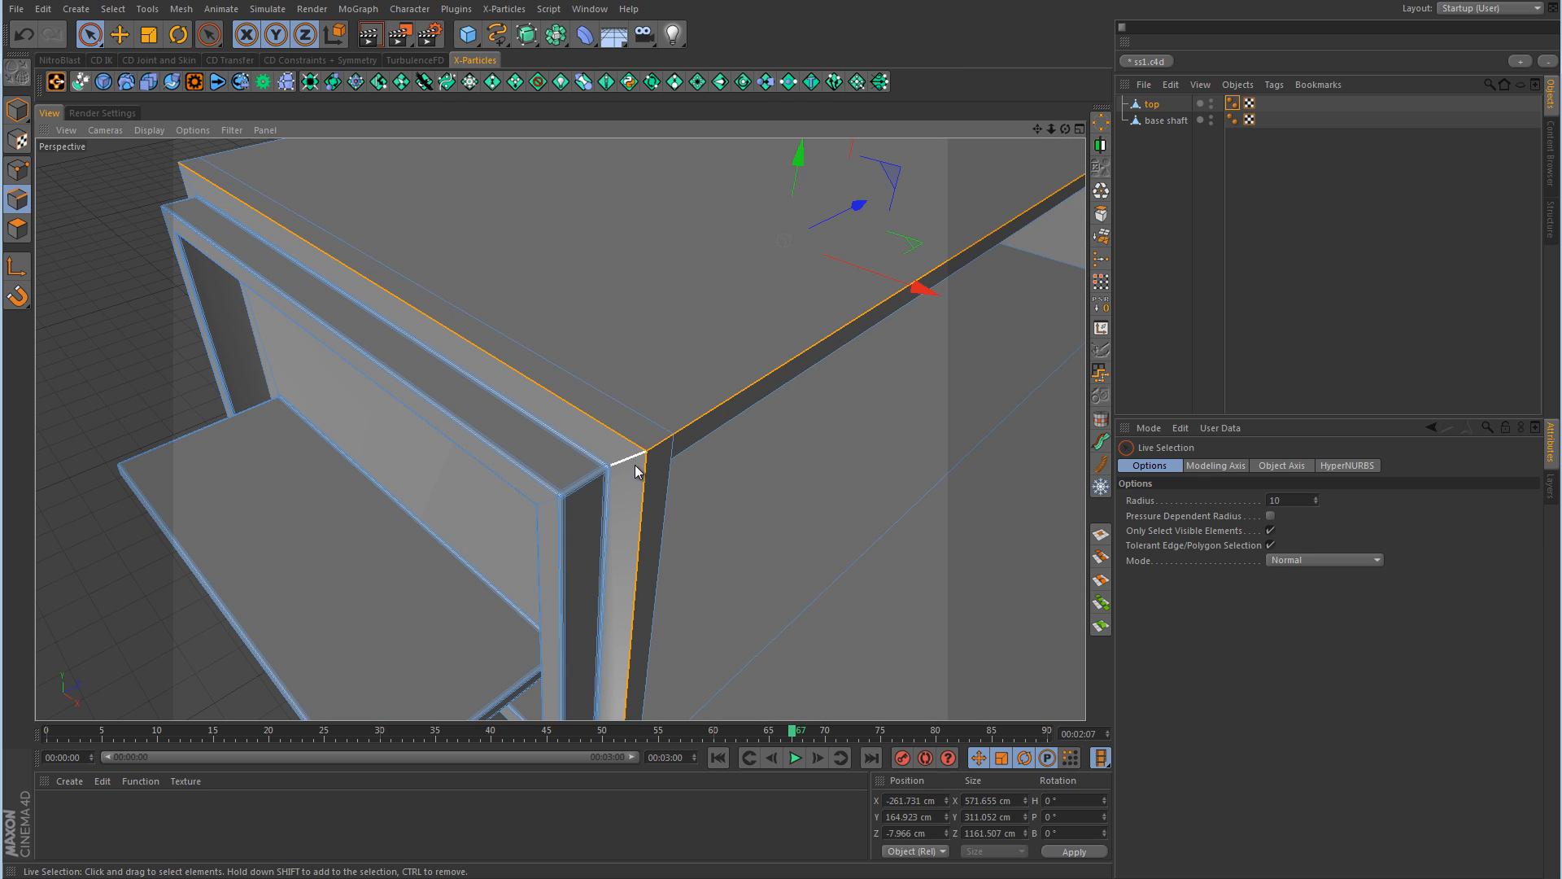
- Add the opposite long top edge and the remaining outer vertical and end edges of the block to the selection
left_click_drag(467, 427, 777, 432, "alt")
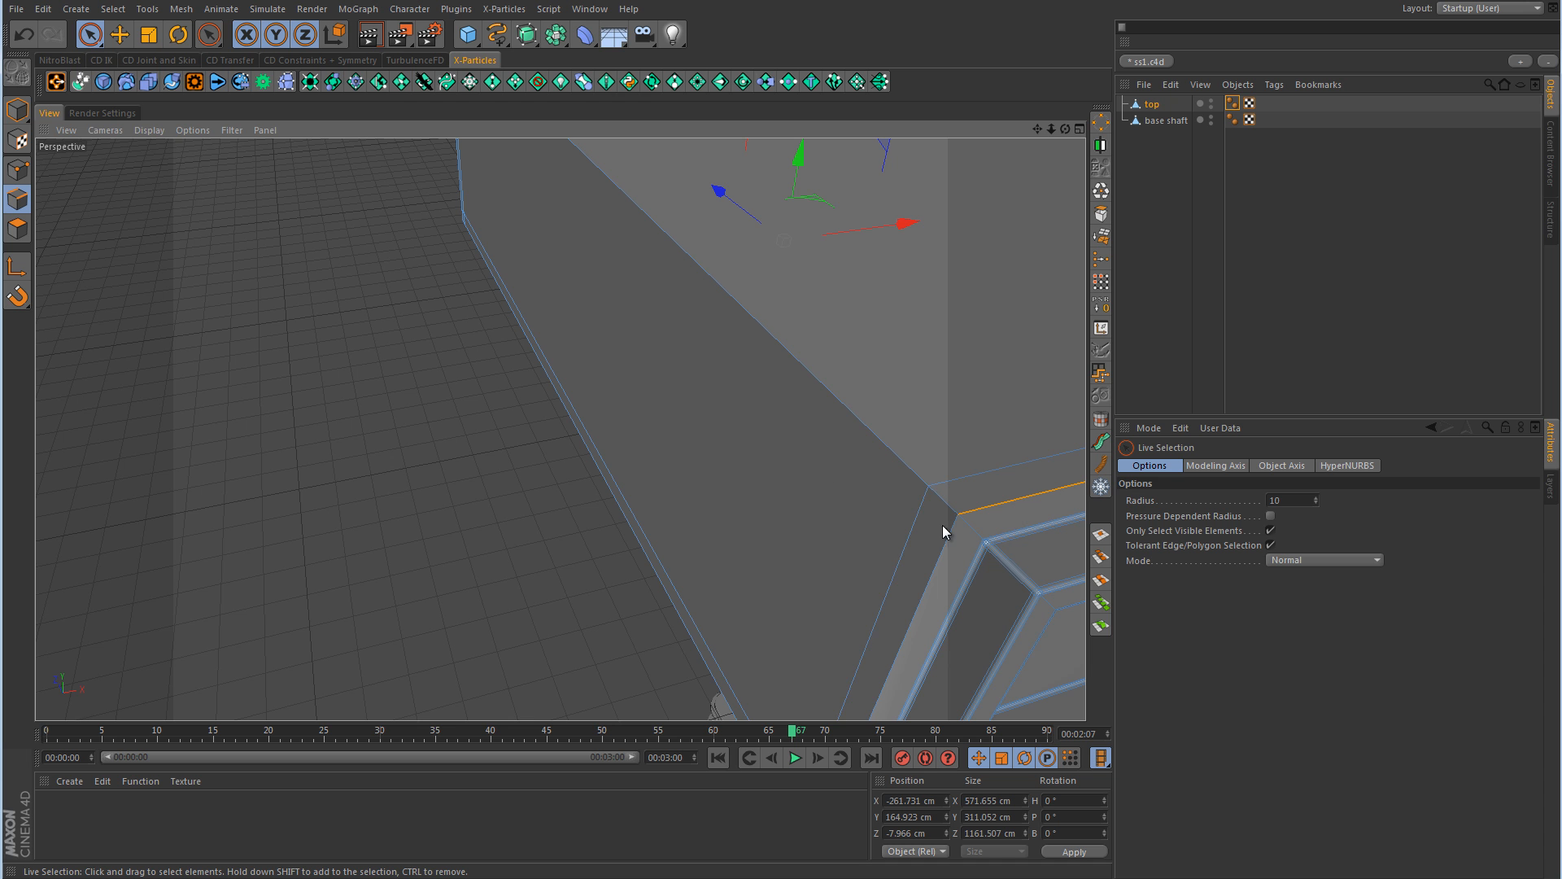
left_click(897, 466, "shift")
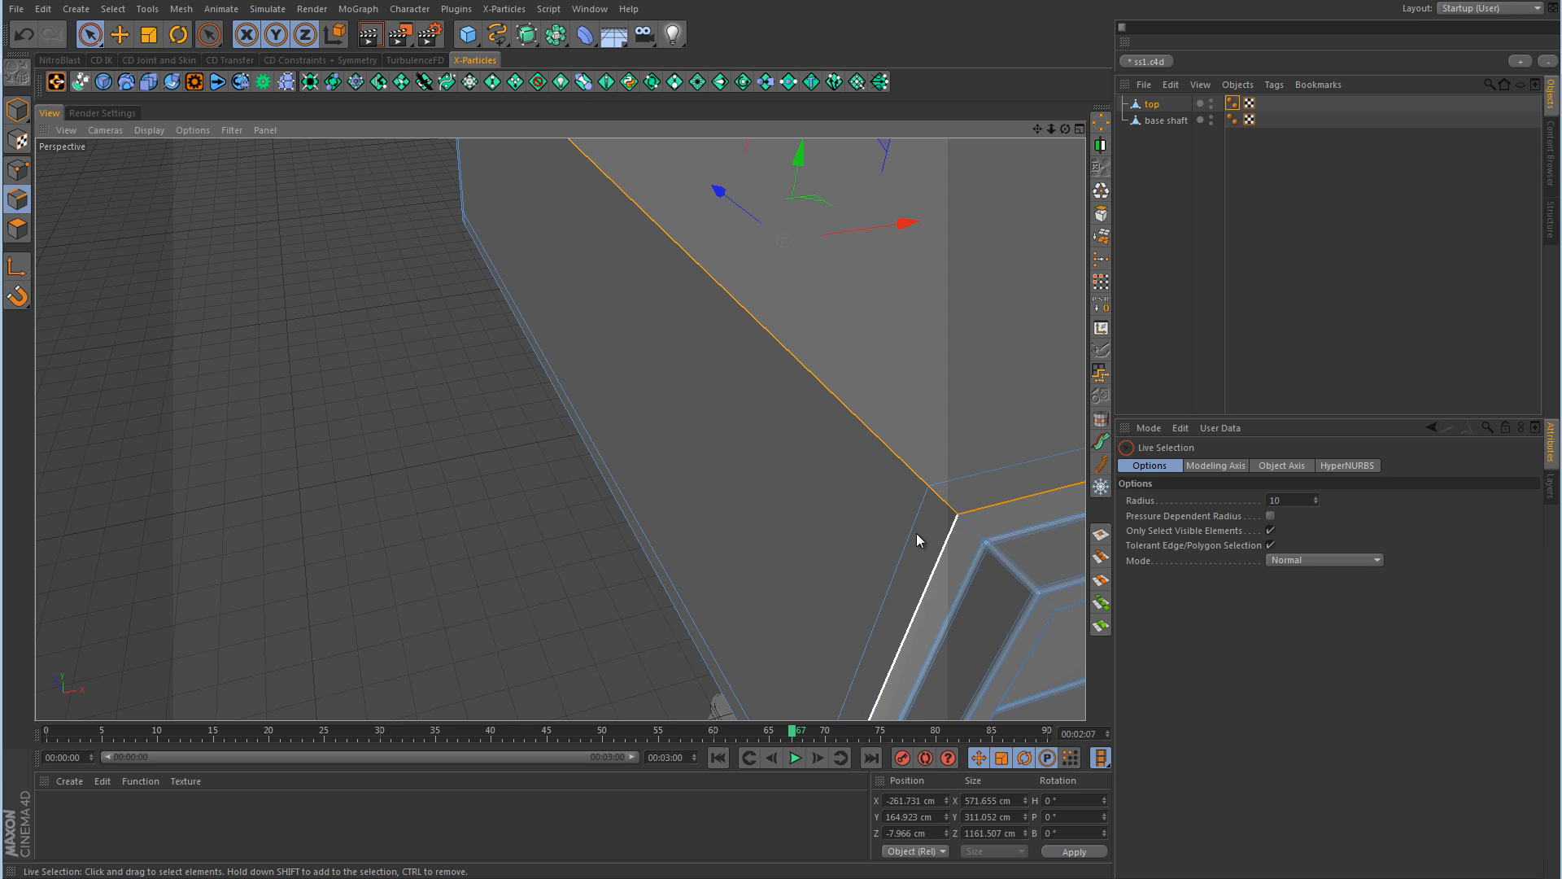
left_click_drag(960, 456, 840, 417, "alt")
left_click_drag(769, 461, 797, 459, "shift")
left_click_drag(862, 498, 872, 407, "alt")
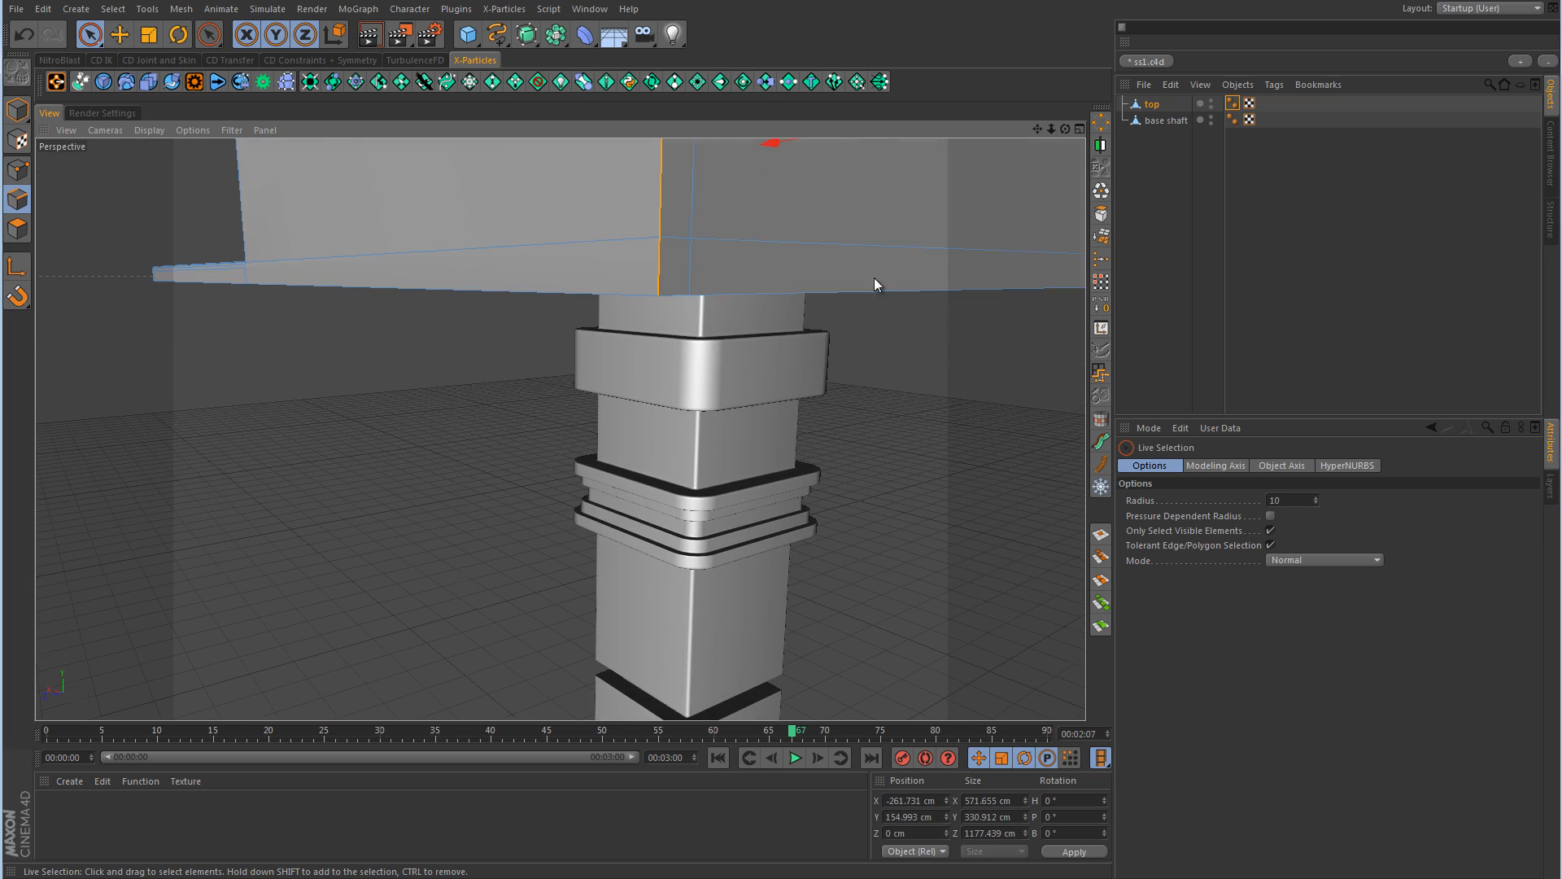
left_click_drag(875, 283, 941, 328, "alt")
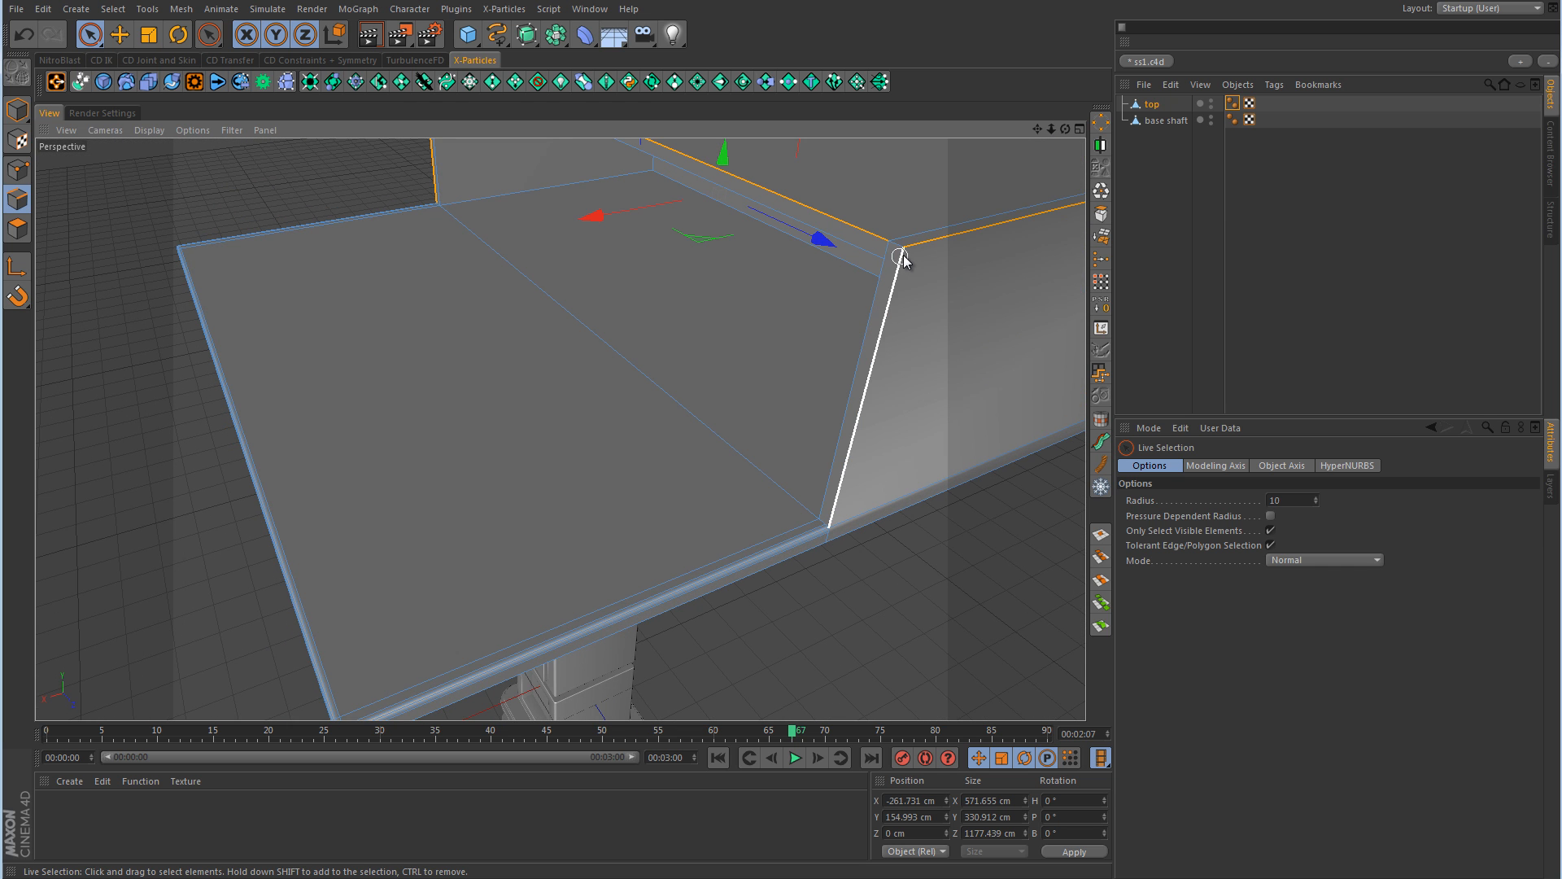
left_click(906, 258)
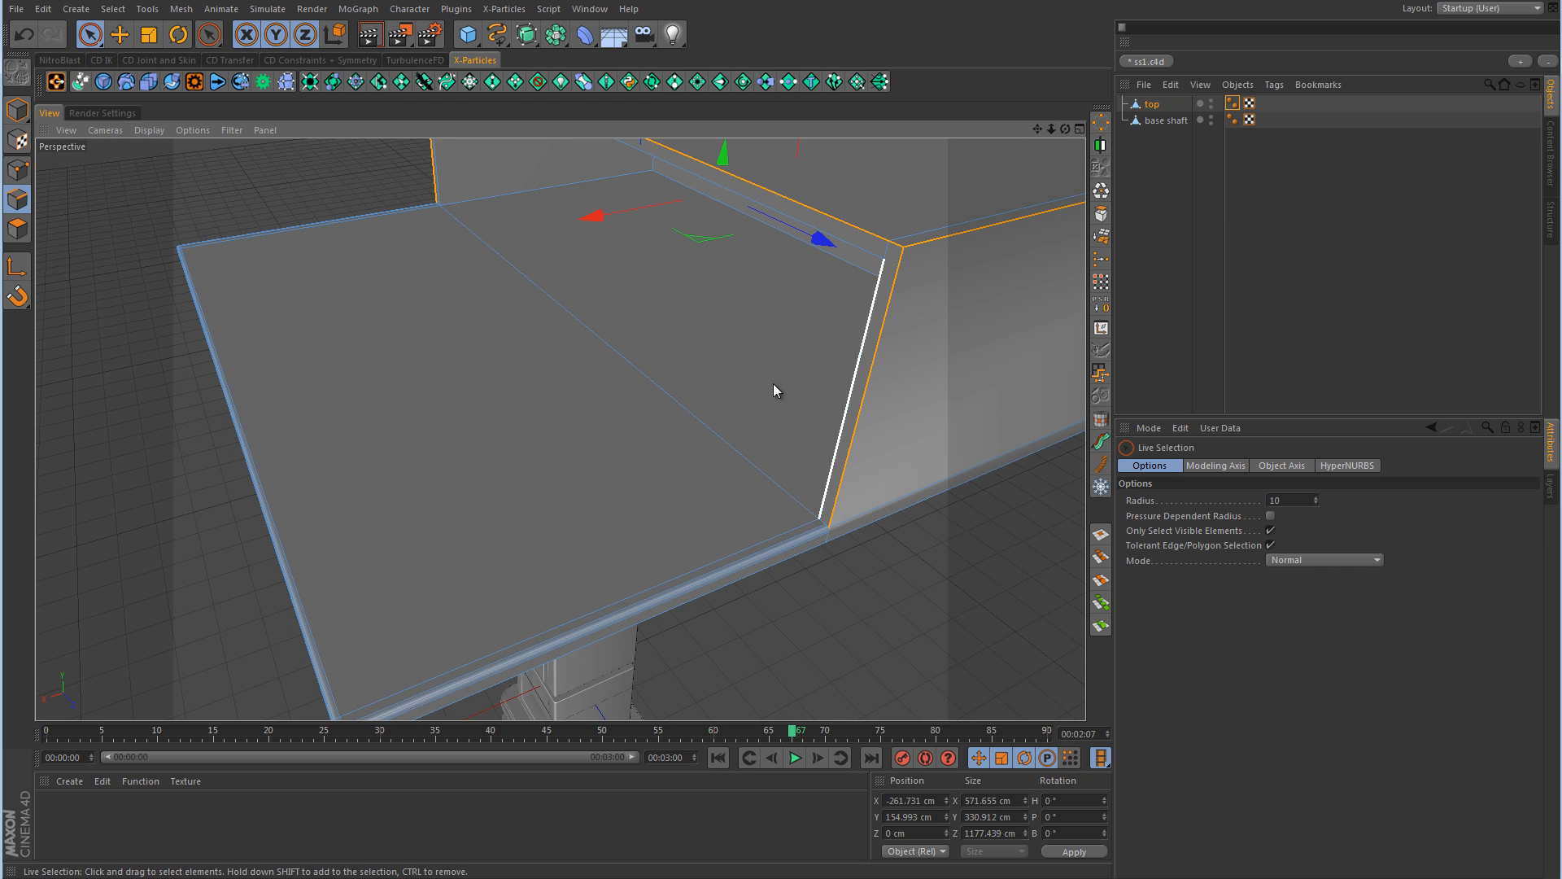
- Round the selected outer edges of the block using SolidChamfer with 1 subdivision
left_click_drag(563, 371, 806, 362, "alt")
left_click(796, 358)
right_click(796, 358)
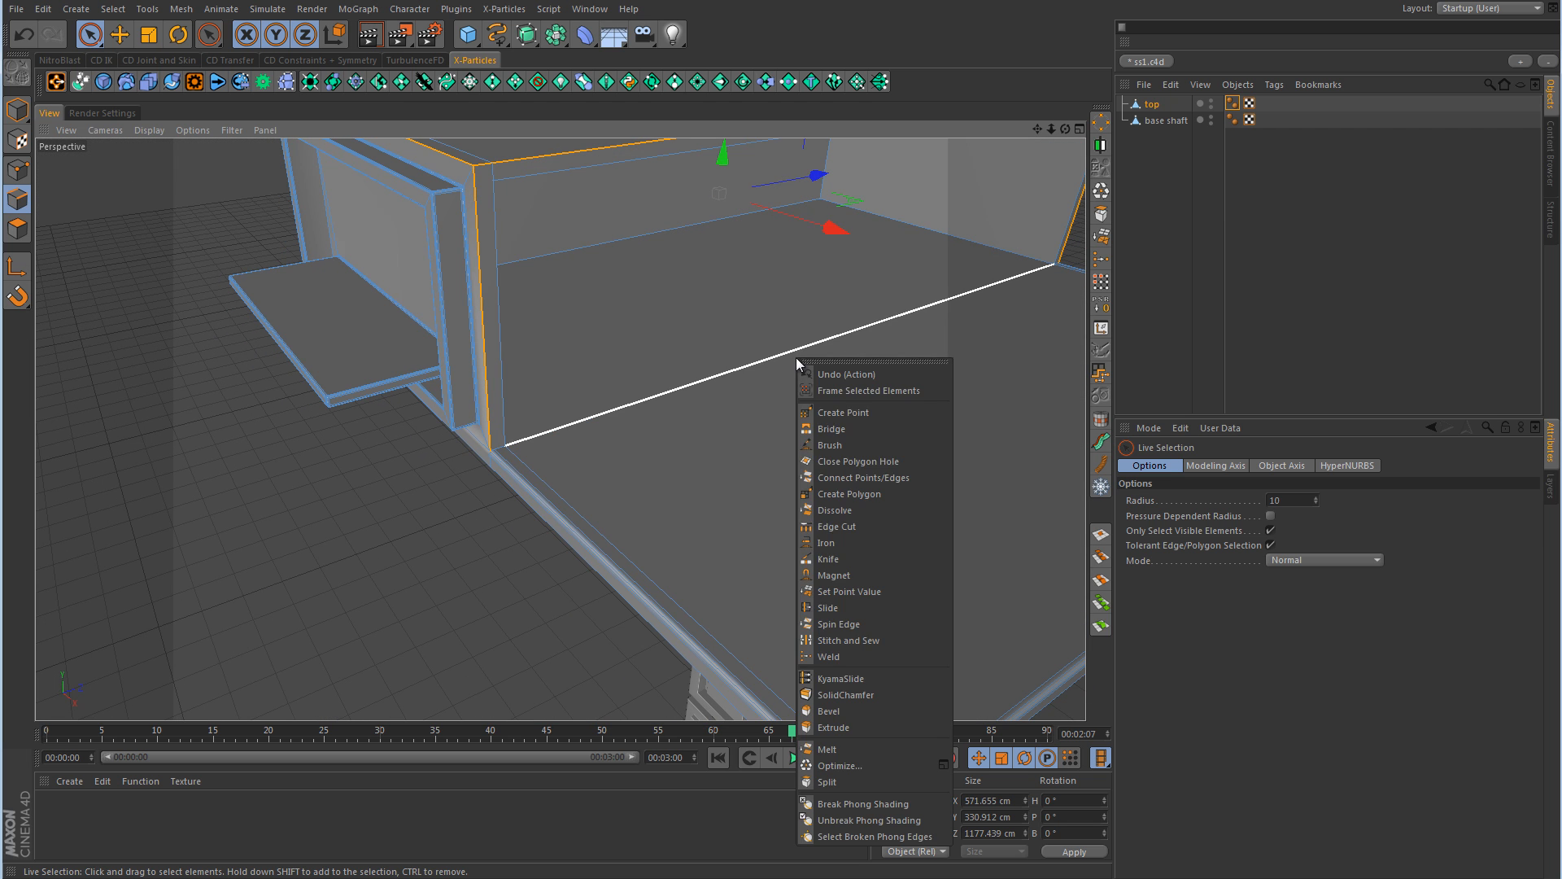
left_click(844, 694)
left_click_drag(813, 570, 700, 500, "alt")
left_click_drag(782, 448, 797, 447)
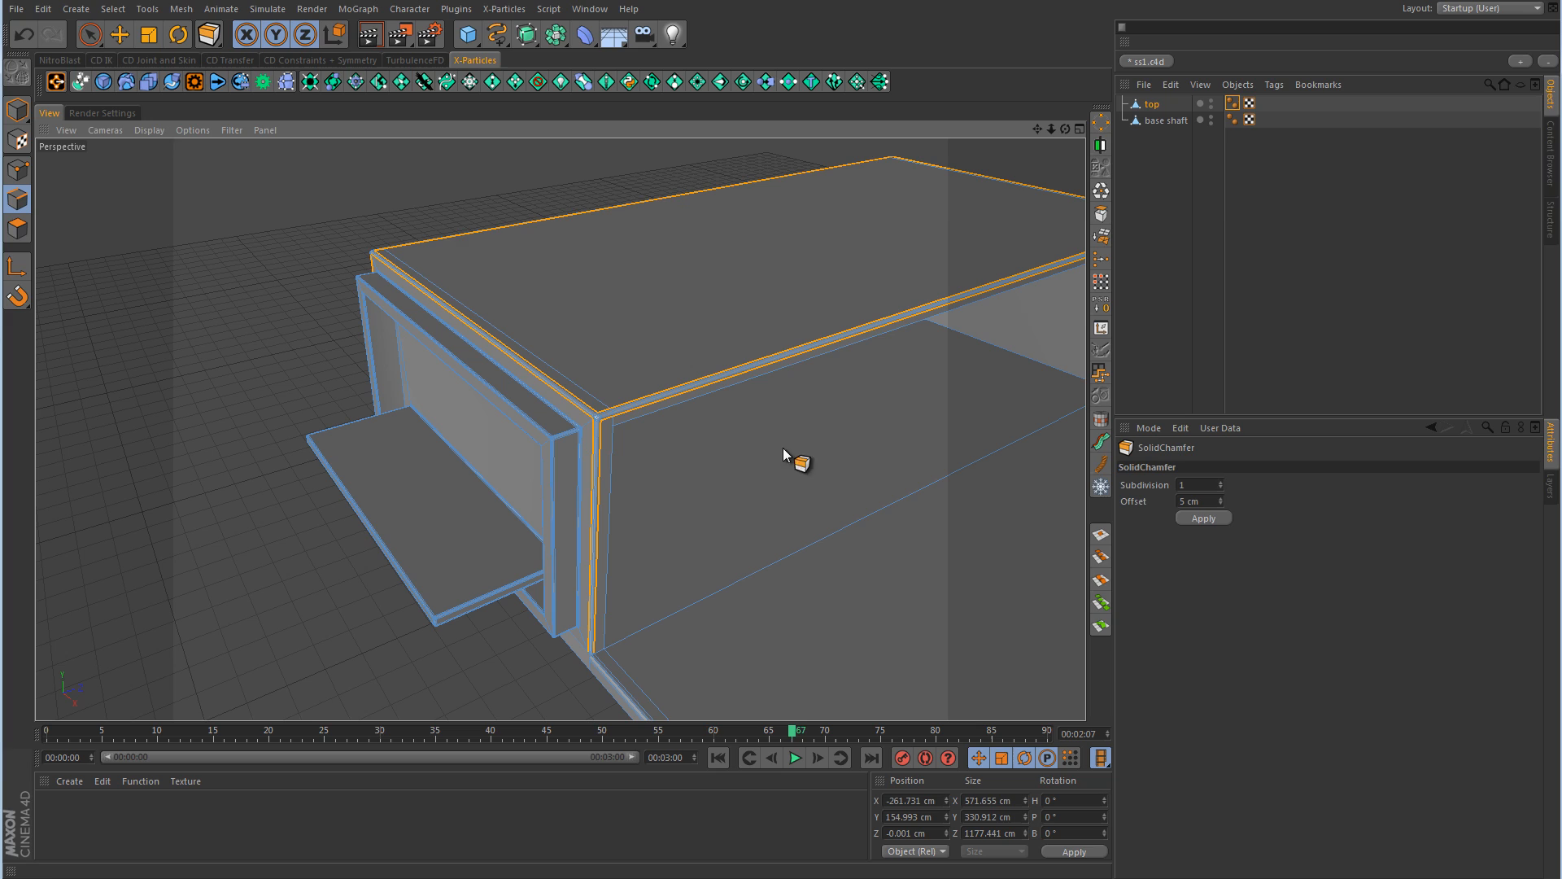
- Deselect the top object and examine its rounded edges and the overall shape of the block on the column
left_click(91, 36)
left_click(1284, 209)
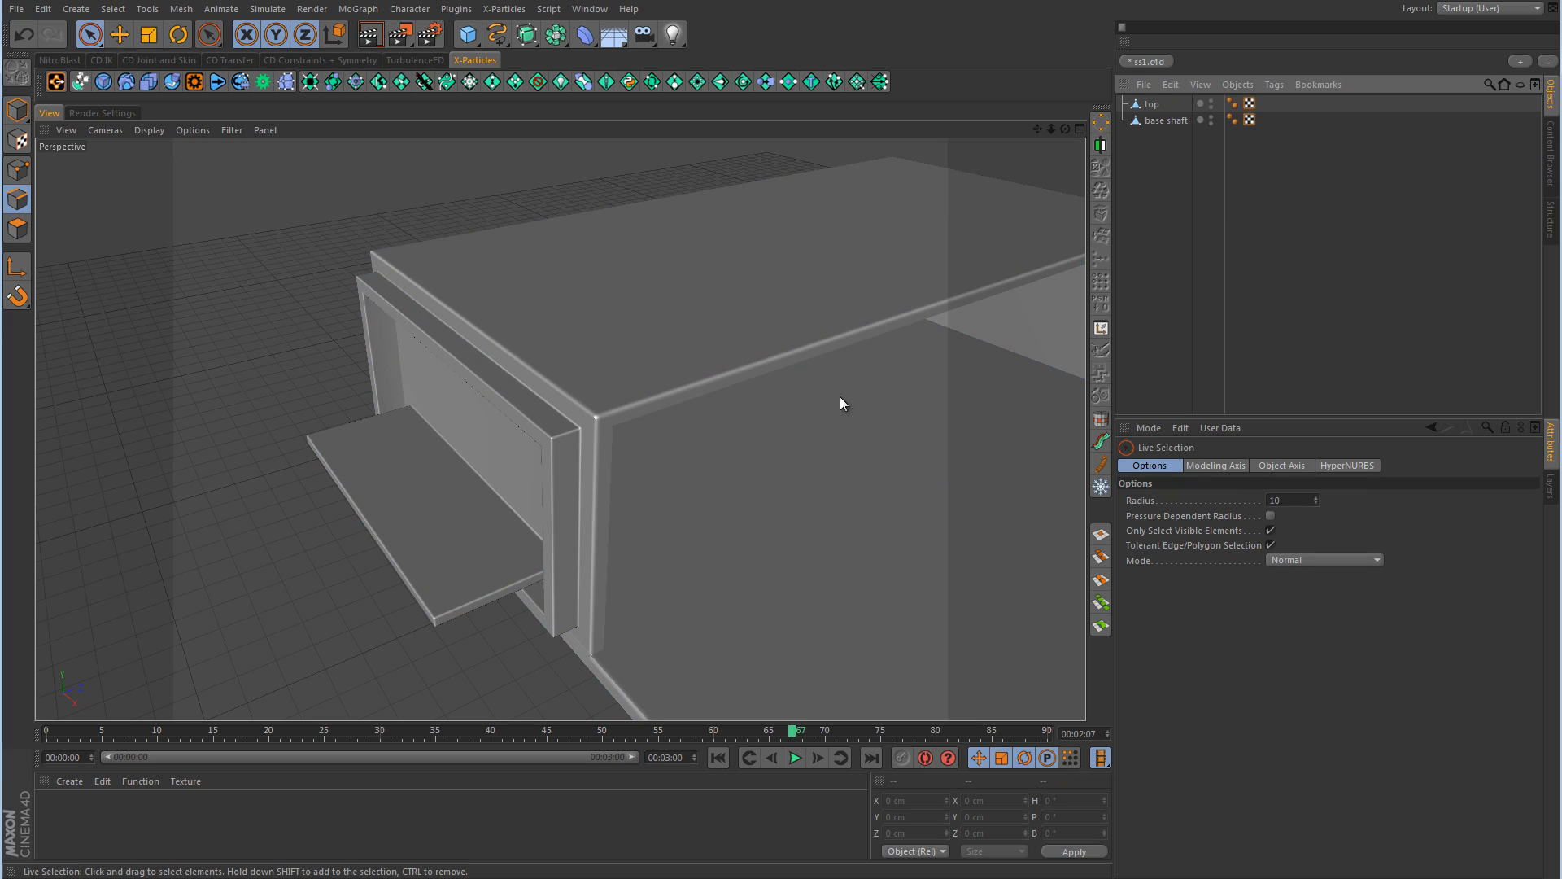
right_click_drag(847, 392, 691, 411, "alt")
left_click_drag(839, 382, 869, 357, "alt")
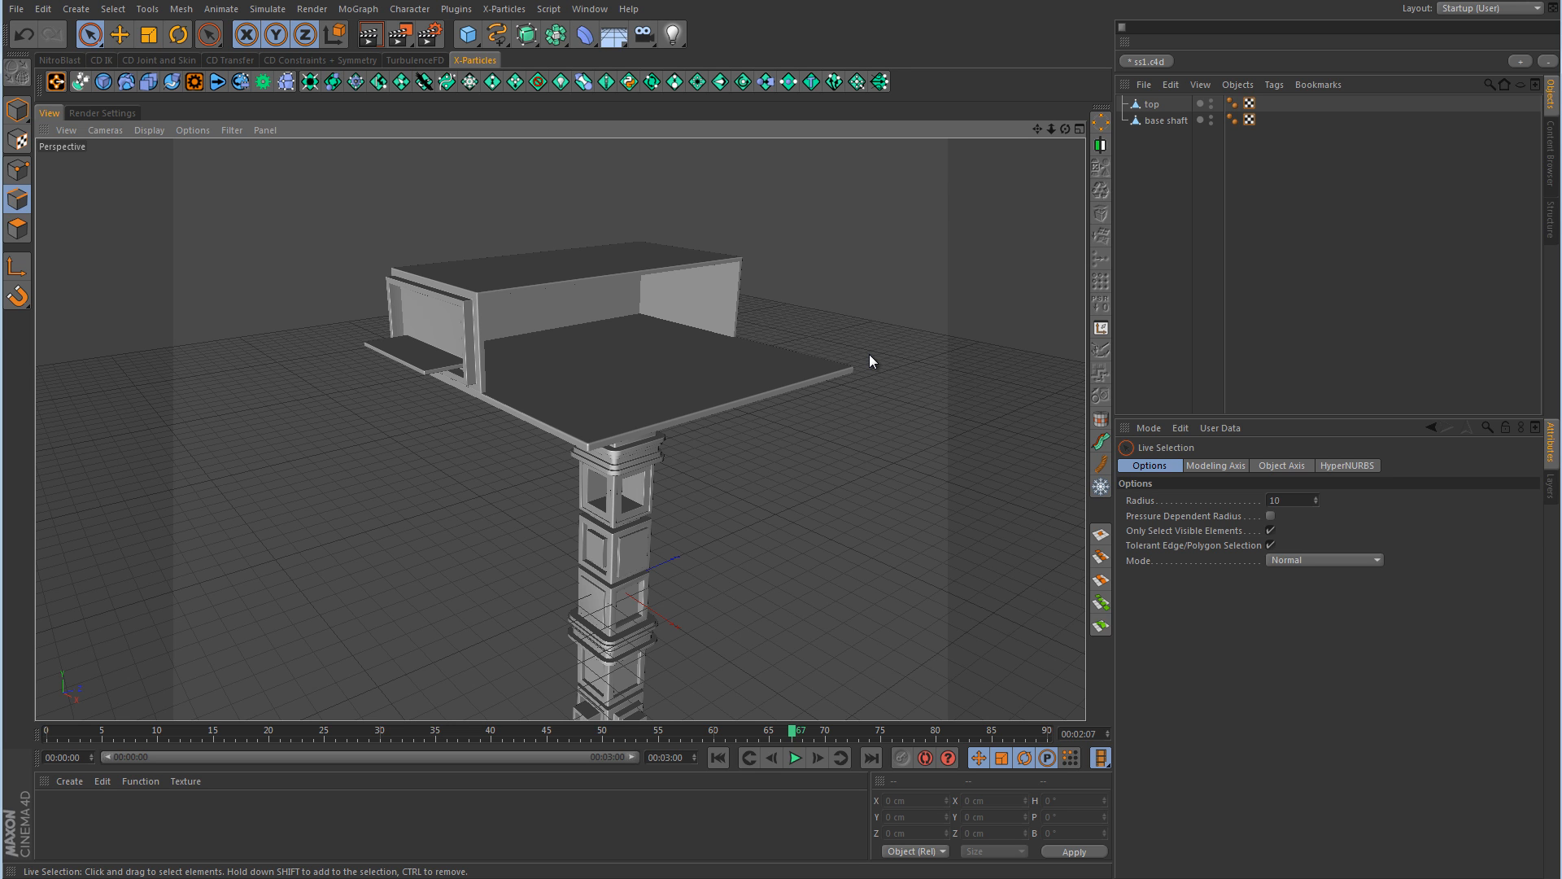
left_click_drag(870, 356, 764, 387, "alt")
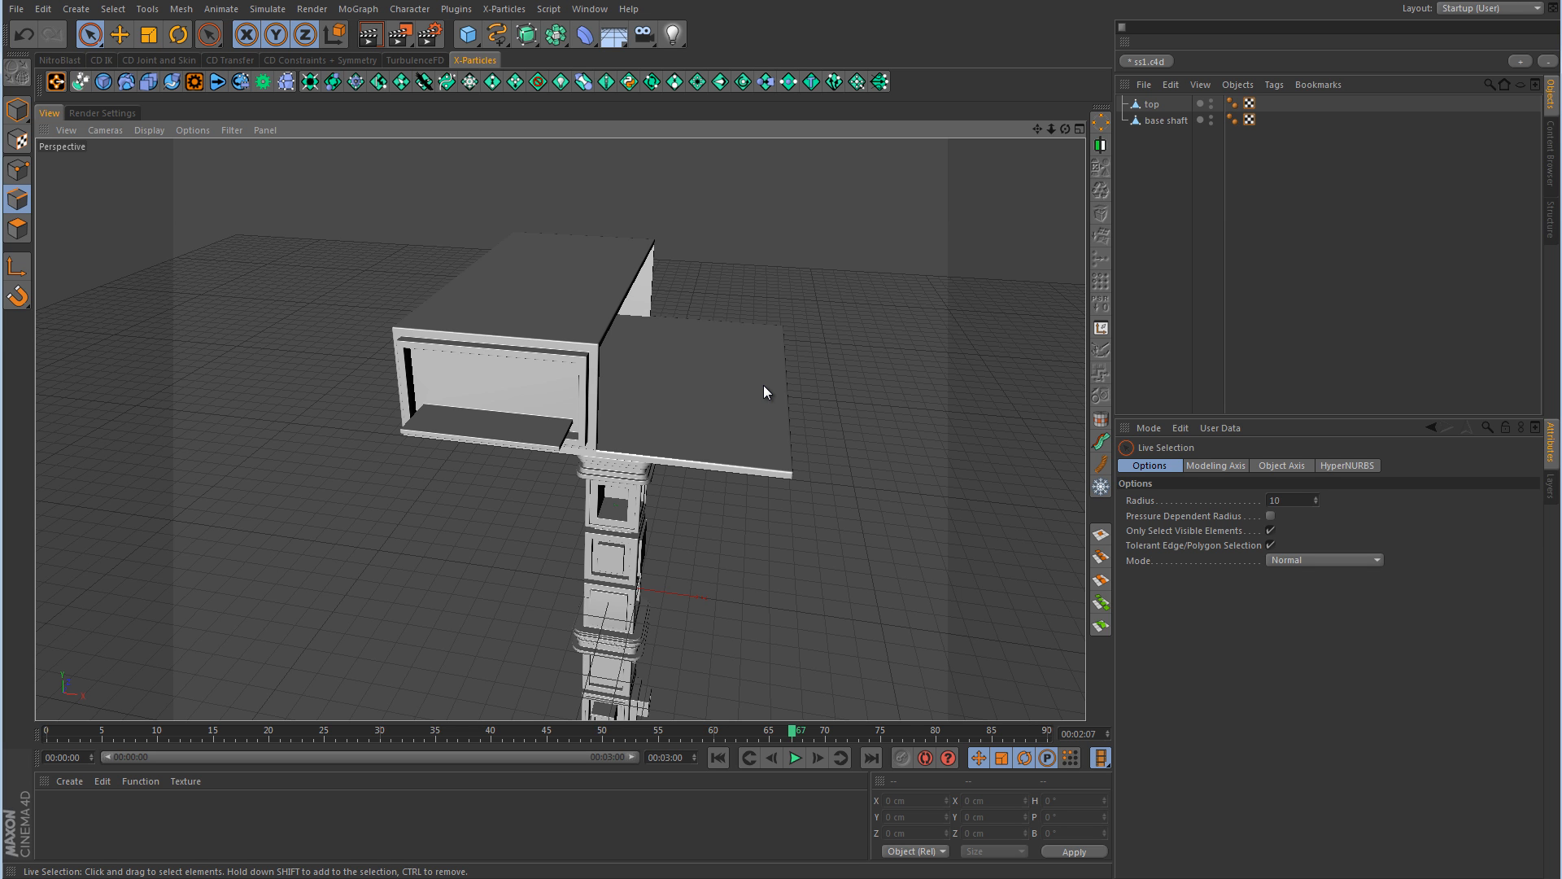
left_click_drag(803, 397, 719, 388, "alt")
right_click_drag(628, 342, 704, 321, "alt")
left_click_drag(707, 322, 780, 397, "alt")
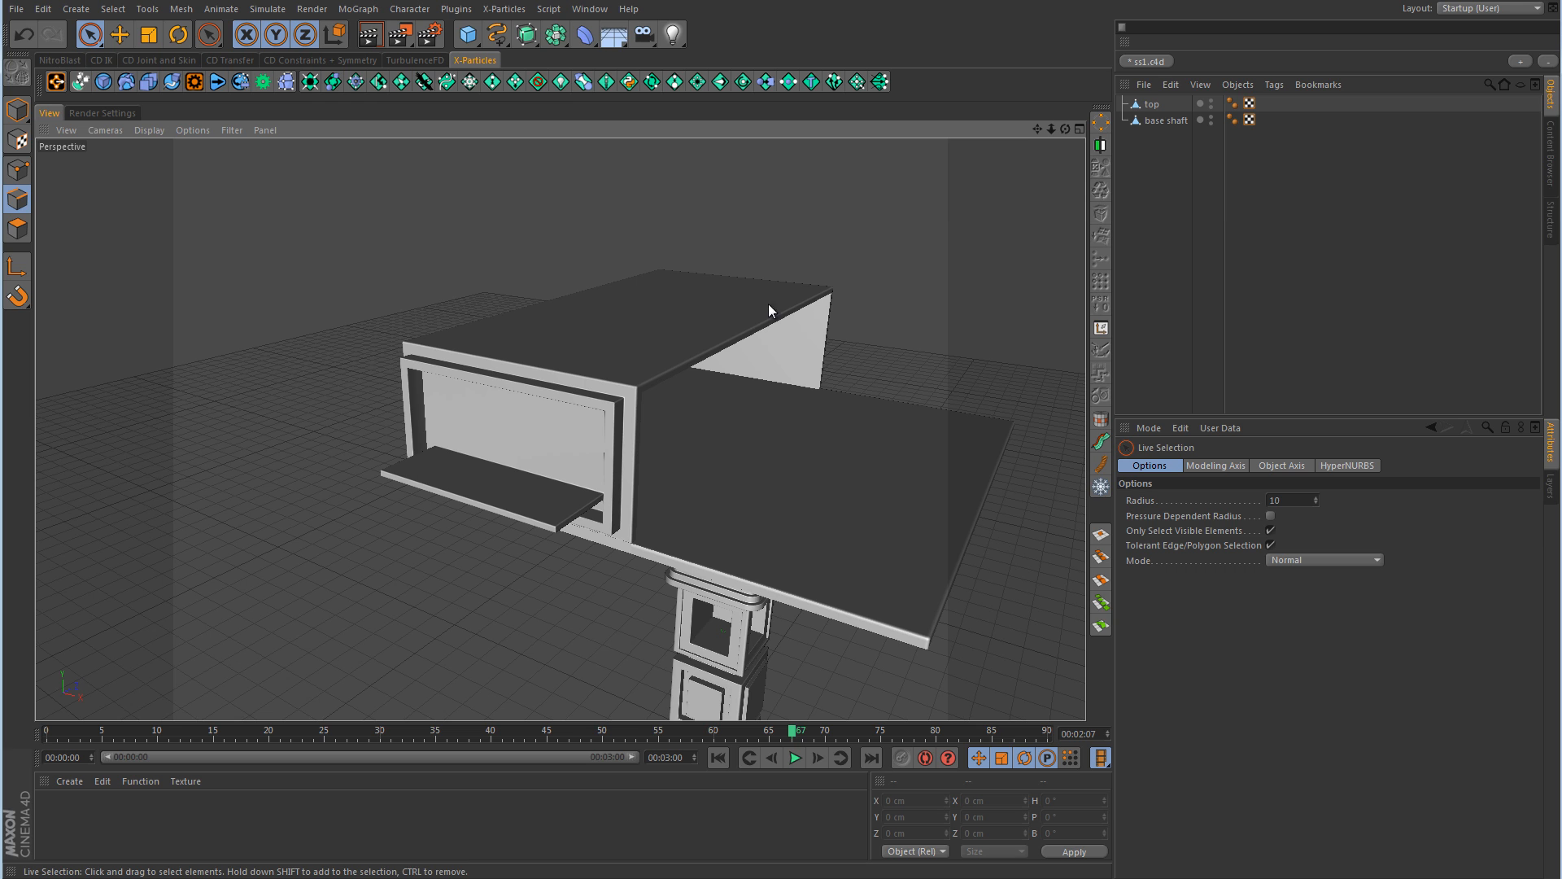
- Add a Capsule primitive and move it up and forward to just in front of the block's recessed end wall
left_click(468, 34)
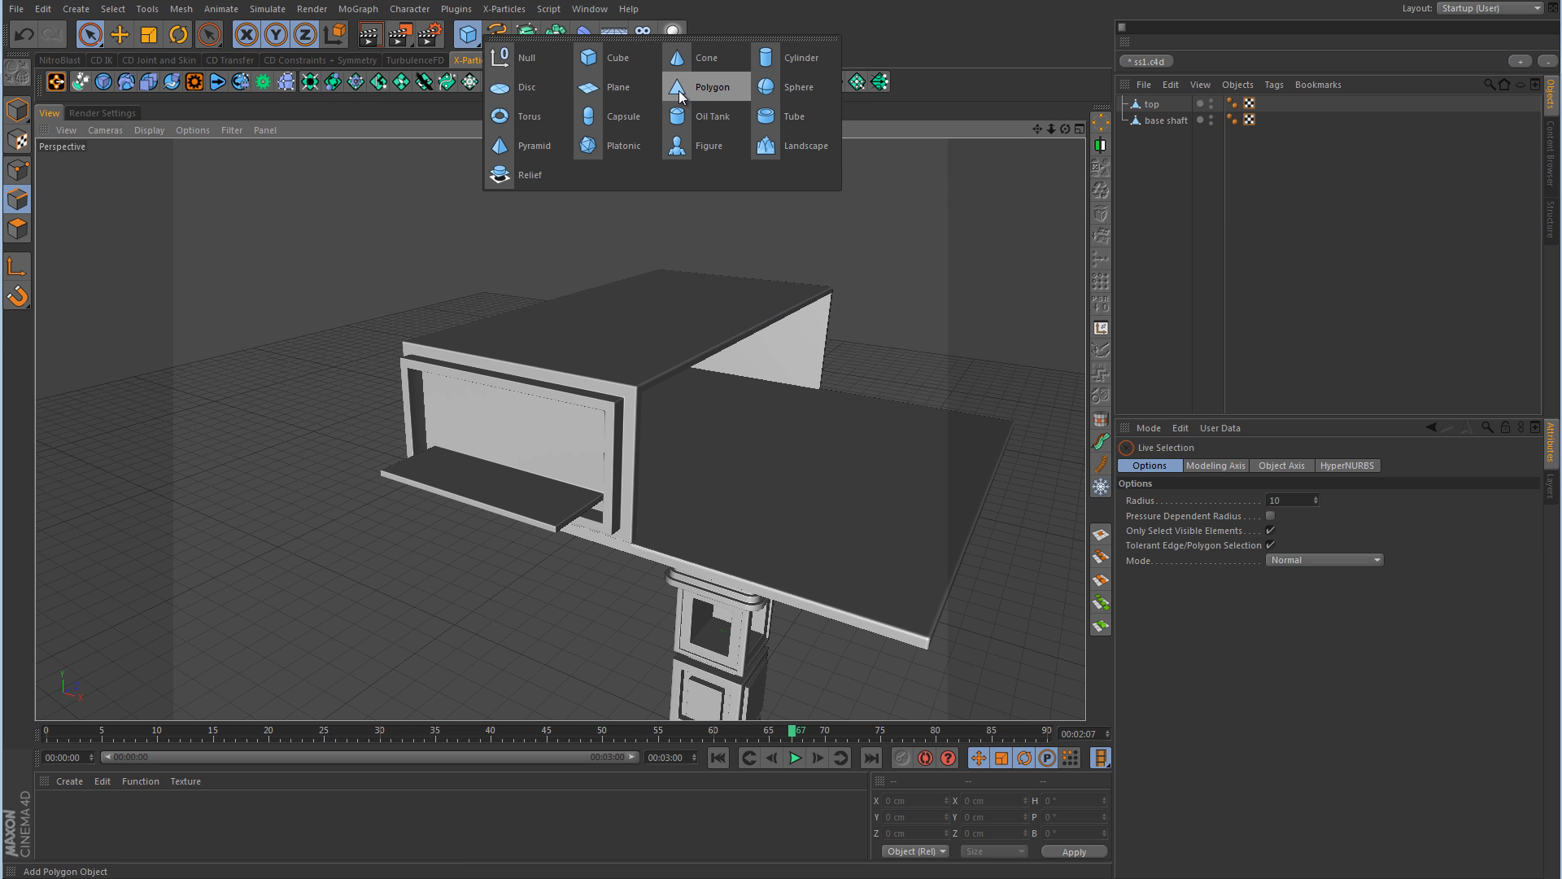
left_click(641, 120)
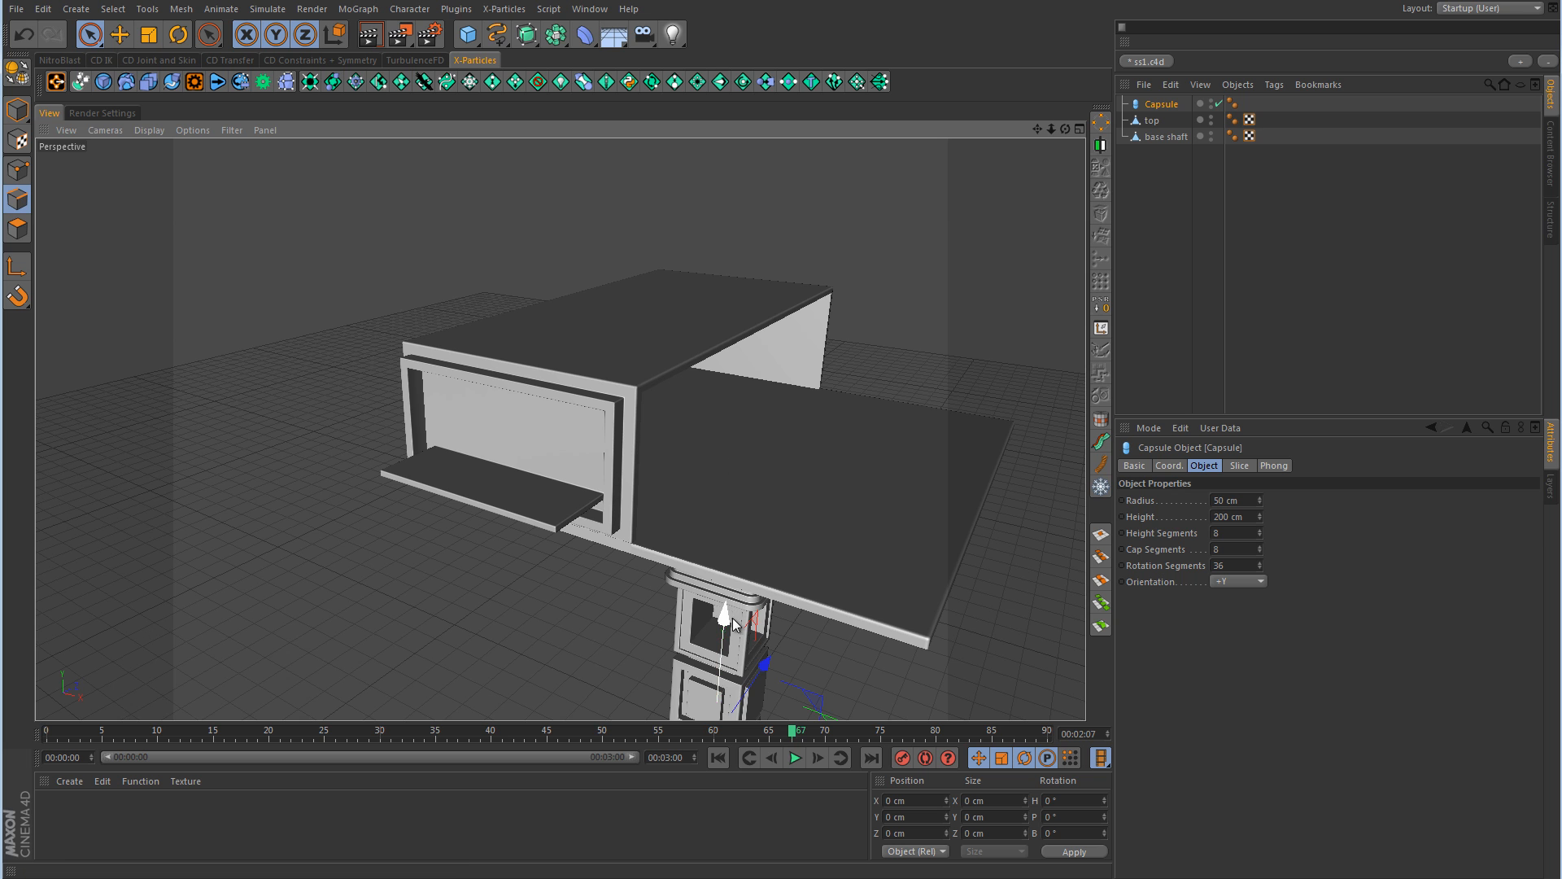
left_click_drag(724, 615, 719, 196)
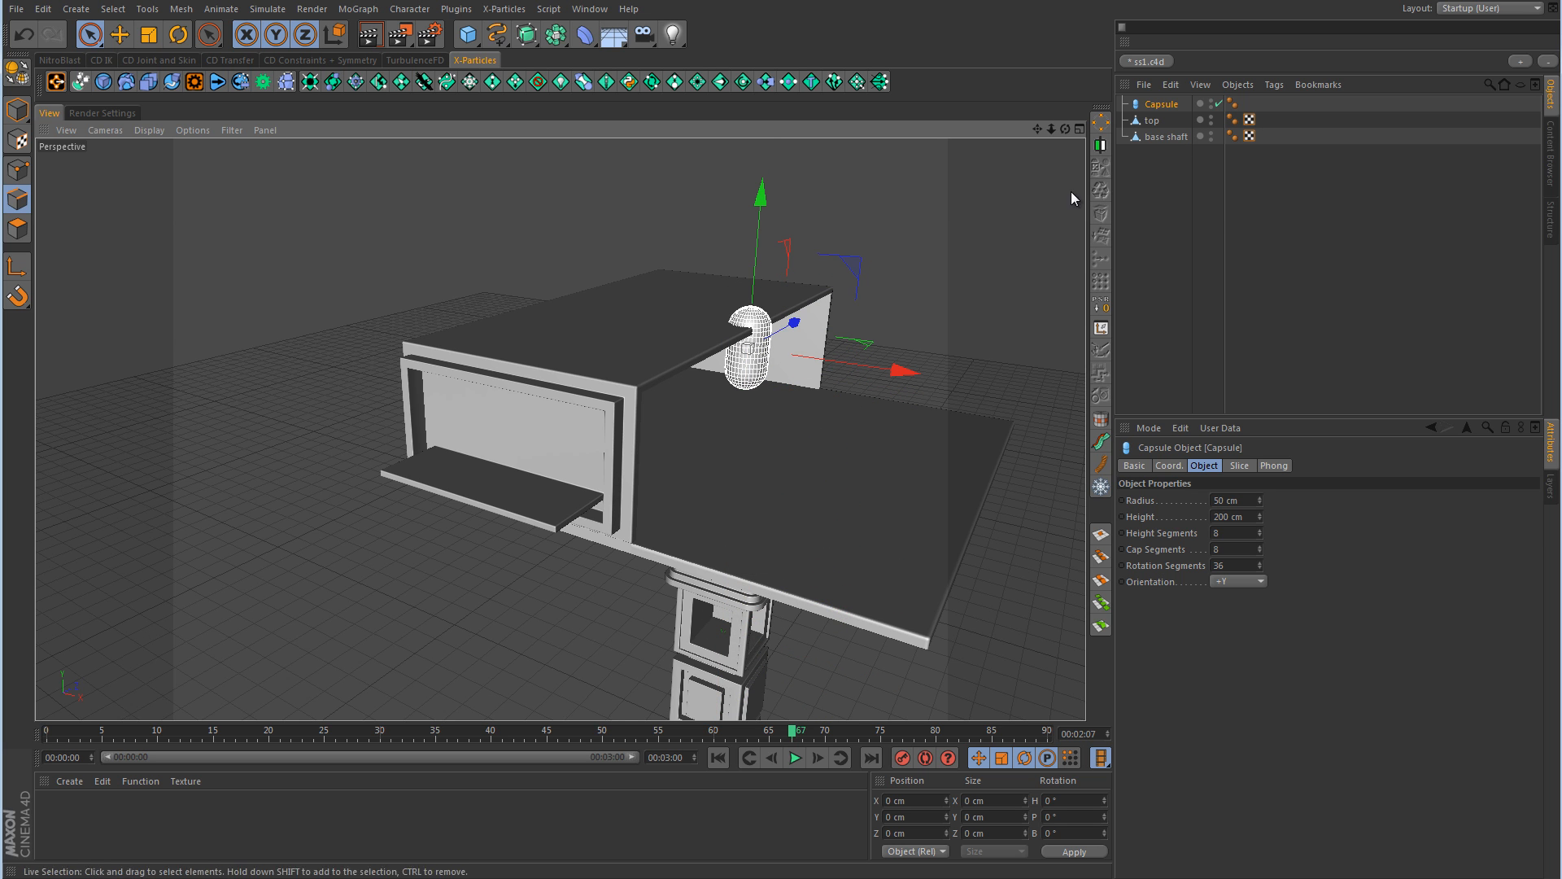
left_click_drag(796, 323, 630, 424)
left_click_drag(699, 482, 617, 465)
- Lower the capsule in the front view to sit within the recess outline, at a Y position of about 1097 cm
middle_click(737, 544)
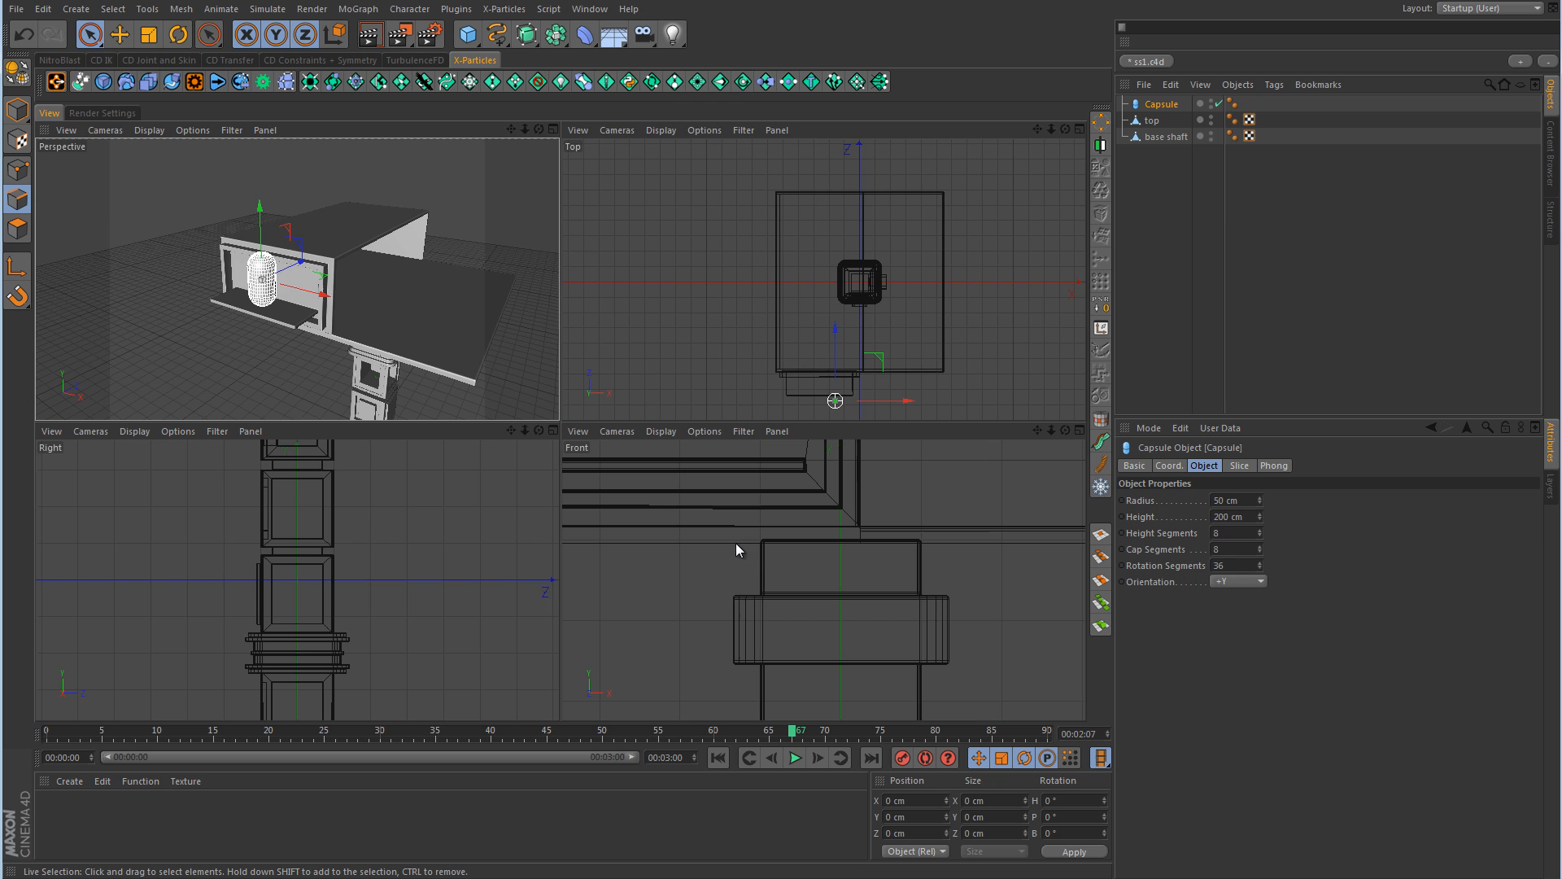
middle_click(457, 576)
right_click_drag(630, 480, 447, 488, "alt")
middle_click(664, 497)
middle_click(810, 553)
right_click_drag(773, 414, 547, 432, "alt")
middle_click_drag(766, 386, 708, 470, "alt")
right_click_drag(632, 450, 789, 433, "alt")
left_click_drag(649, 151, 650, 224)
- Resize the capsule to about 58 cm wide and 175 cm tall so it fits above the ledge
left_click(18, 110)
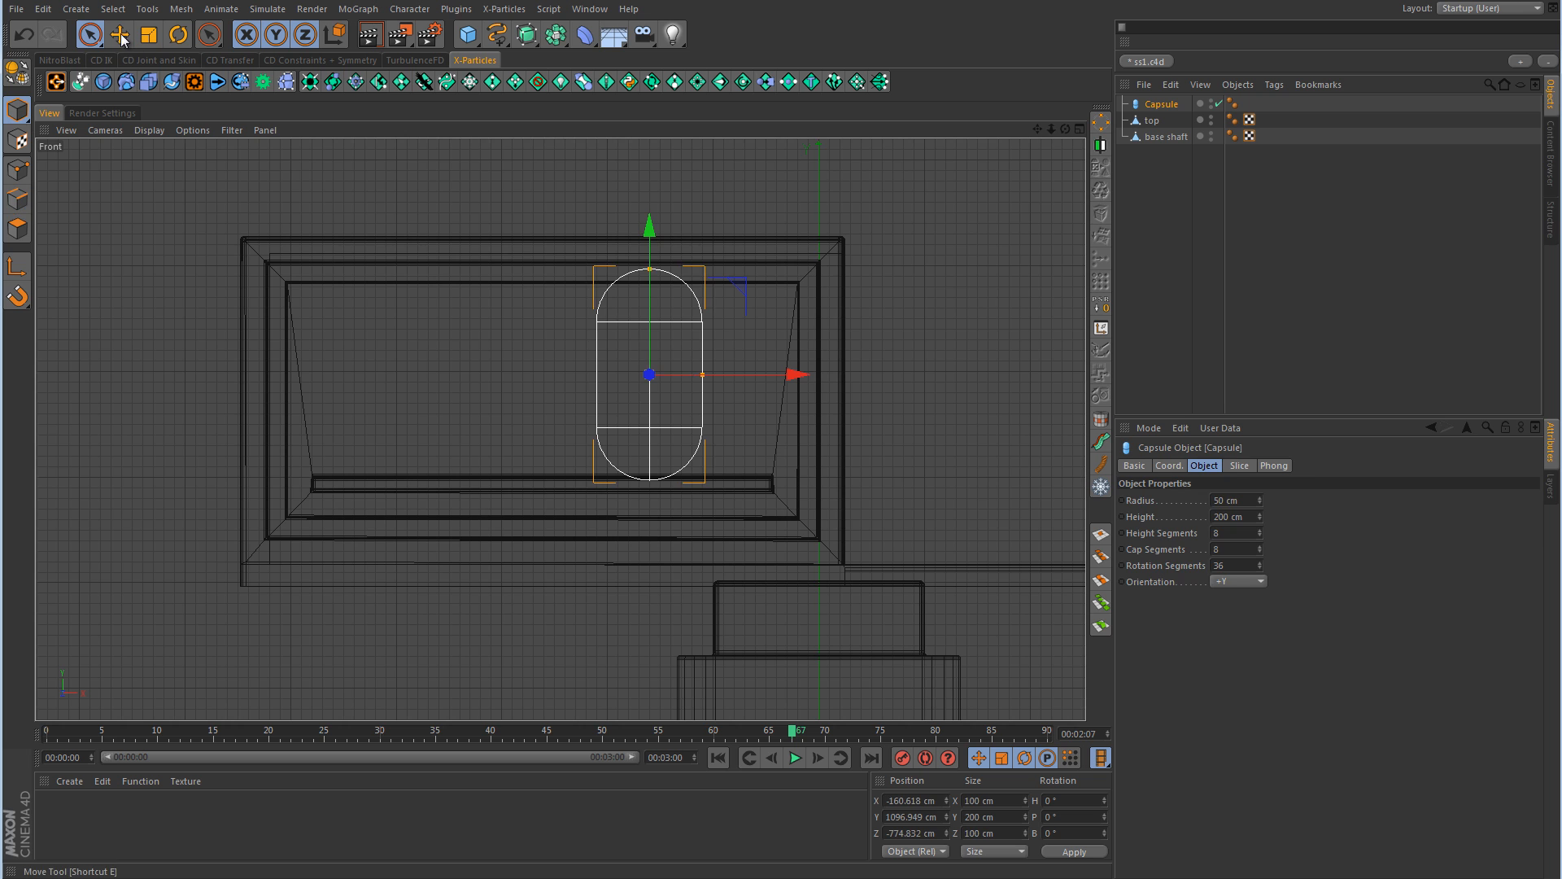
left_click(121, 36)
right_click_drag(508, 369, 635, 367, "alt")
left_click_drag(752, 196, 752, 254)
left_click_drag(844, 389, 805, 387)
- Move the capsule back against the recessed wall, to a Z position of about -619 cm
middle_click(585, 390)
middle_click(378, 350)
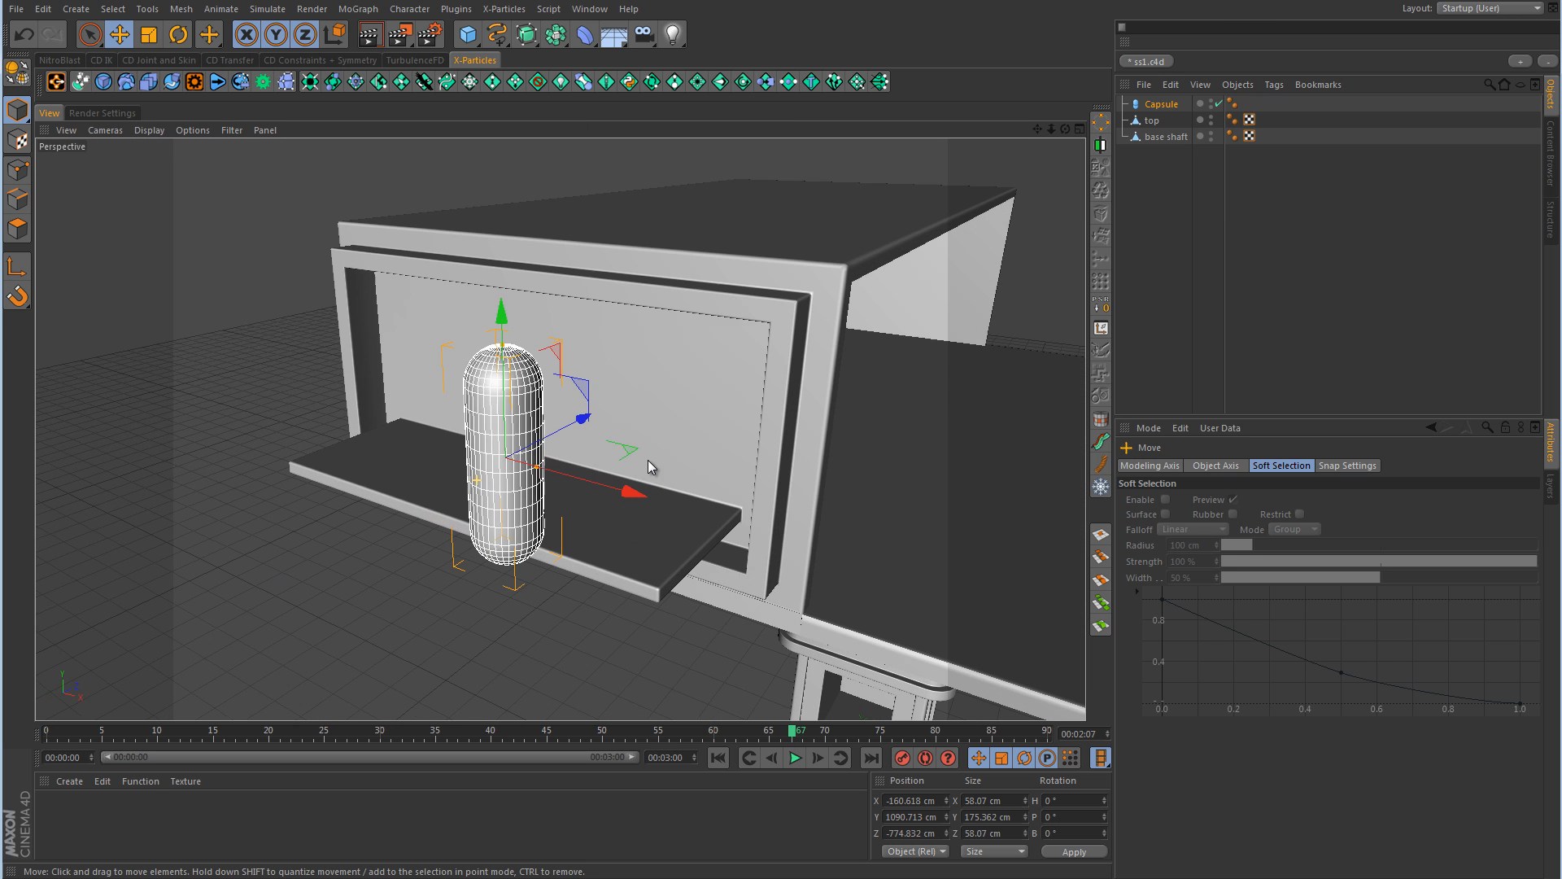
left_click_drag(586, 417, 685, 413)
left_click_drag(685, 413, 519, 402, "alt")
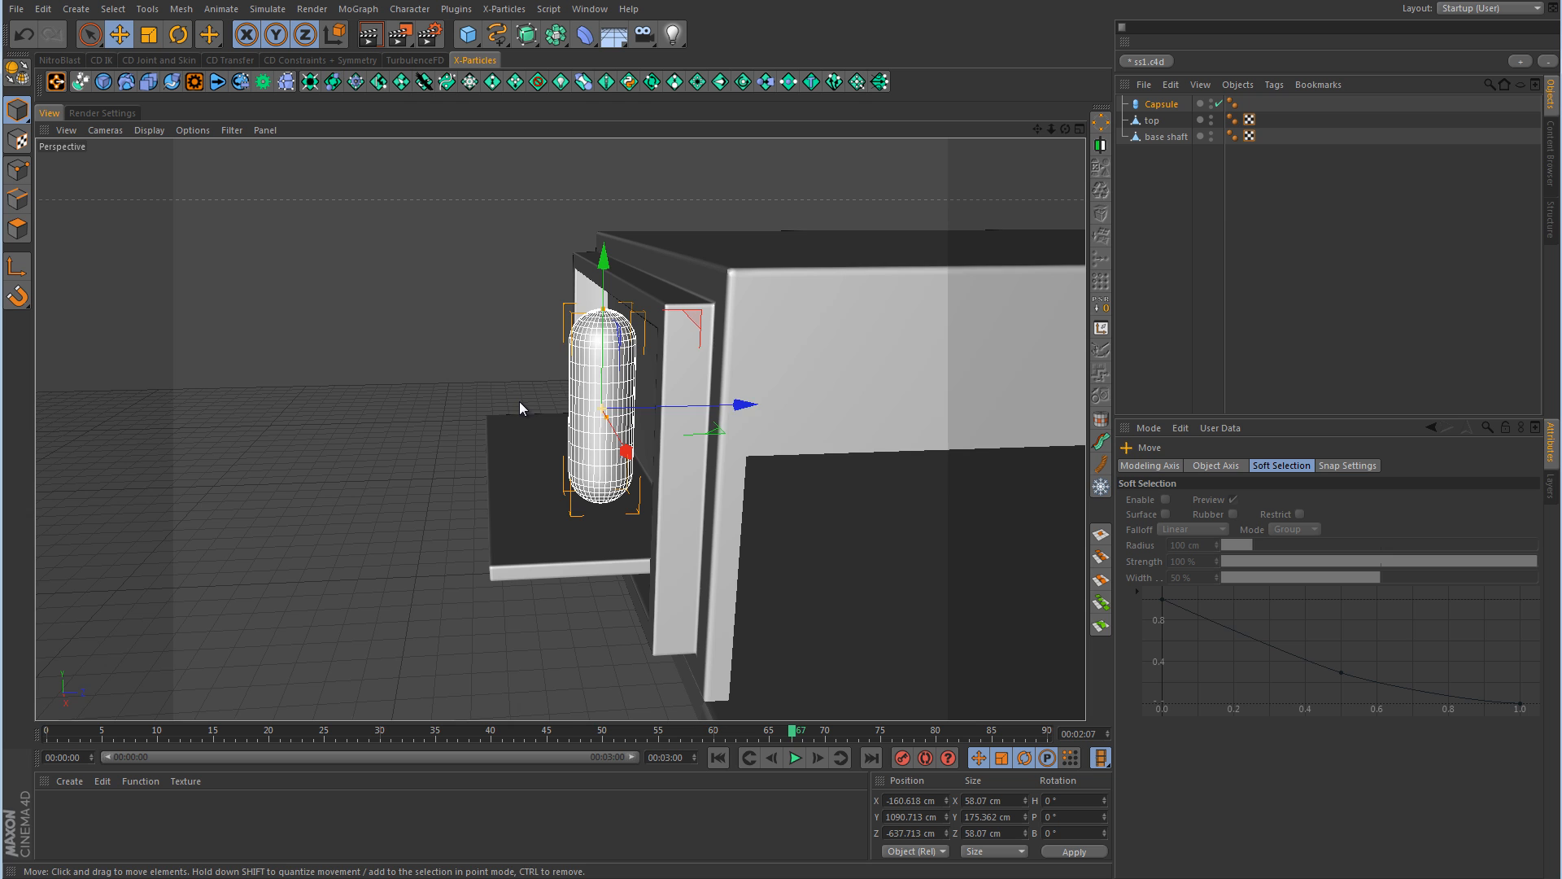
left_click_drag(731, 403, 750, 403)
middle_click(750, 404)
middle_click(843, 275)
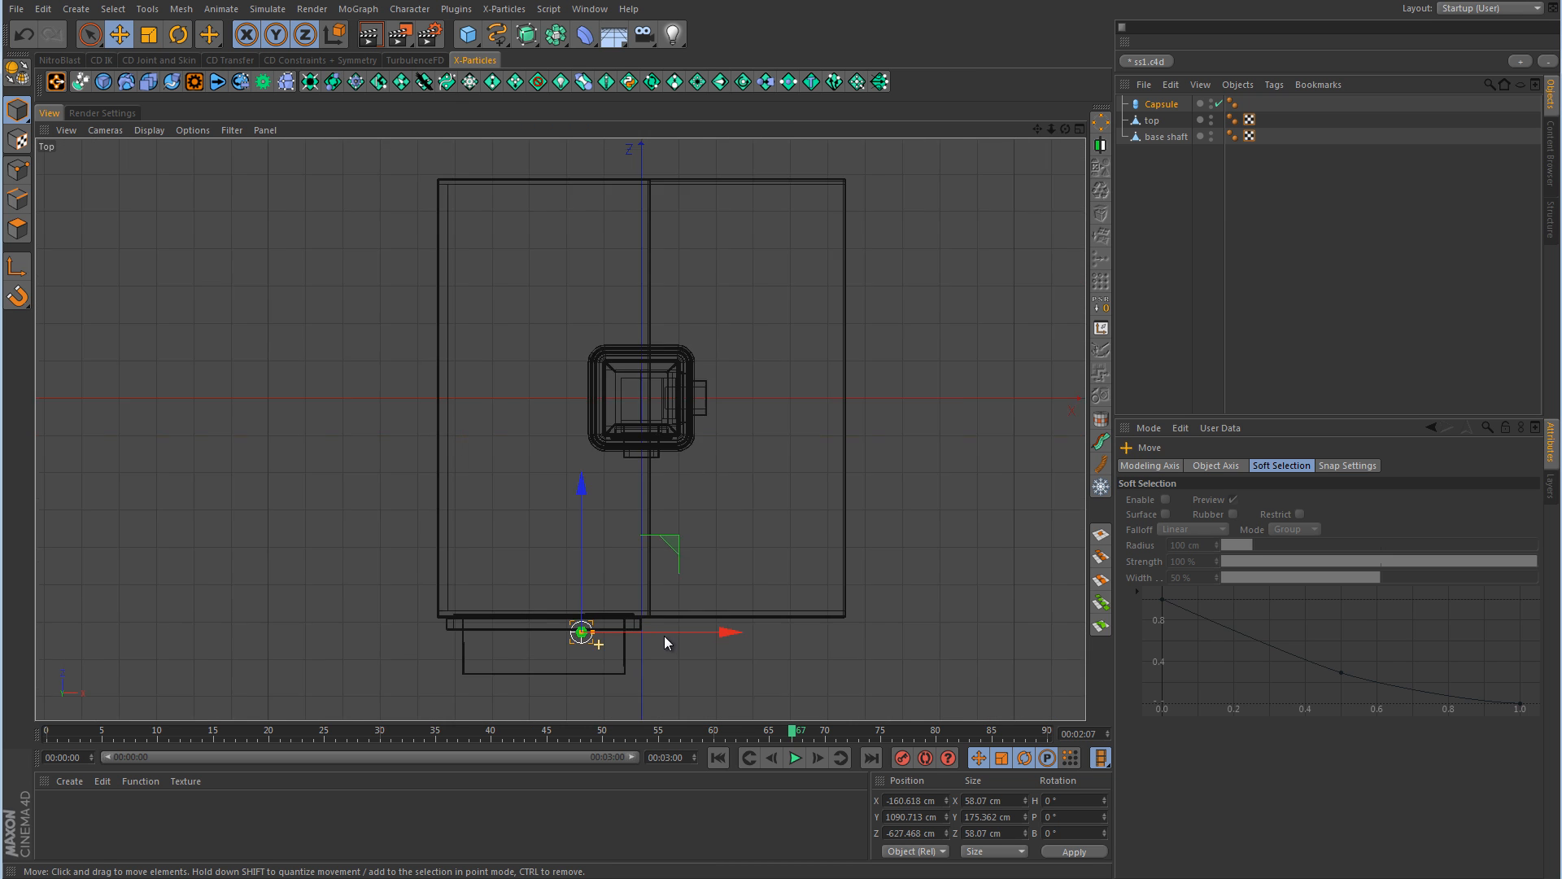
scroll(664, 643, "up", 5)
left_click_drag(490, 428, 559, 402)
- Duplicate the capsule four times along X and space the five capsules in a row across the recess
middle_click(561, 405)
middle_click(434, 330)
middle_click(866, 394)
middle_click(865, 550)
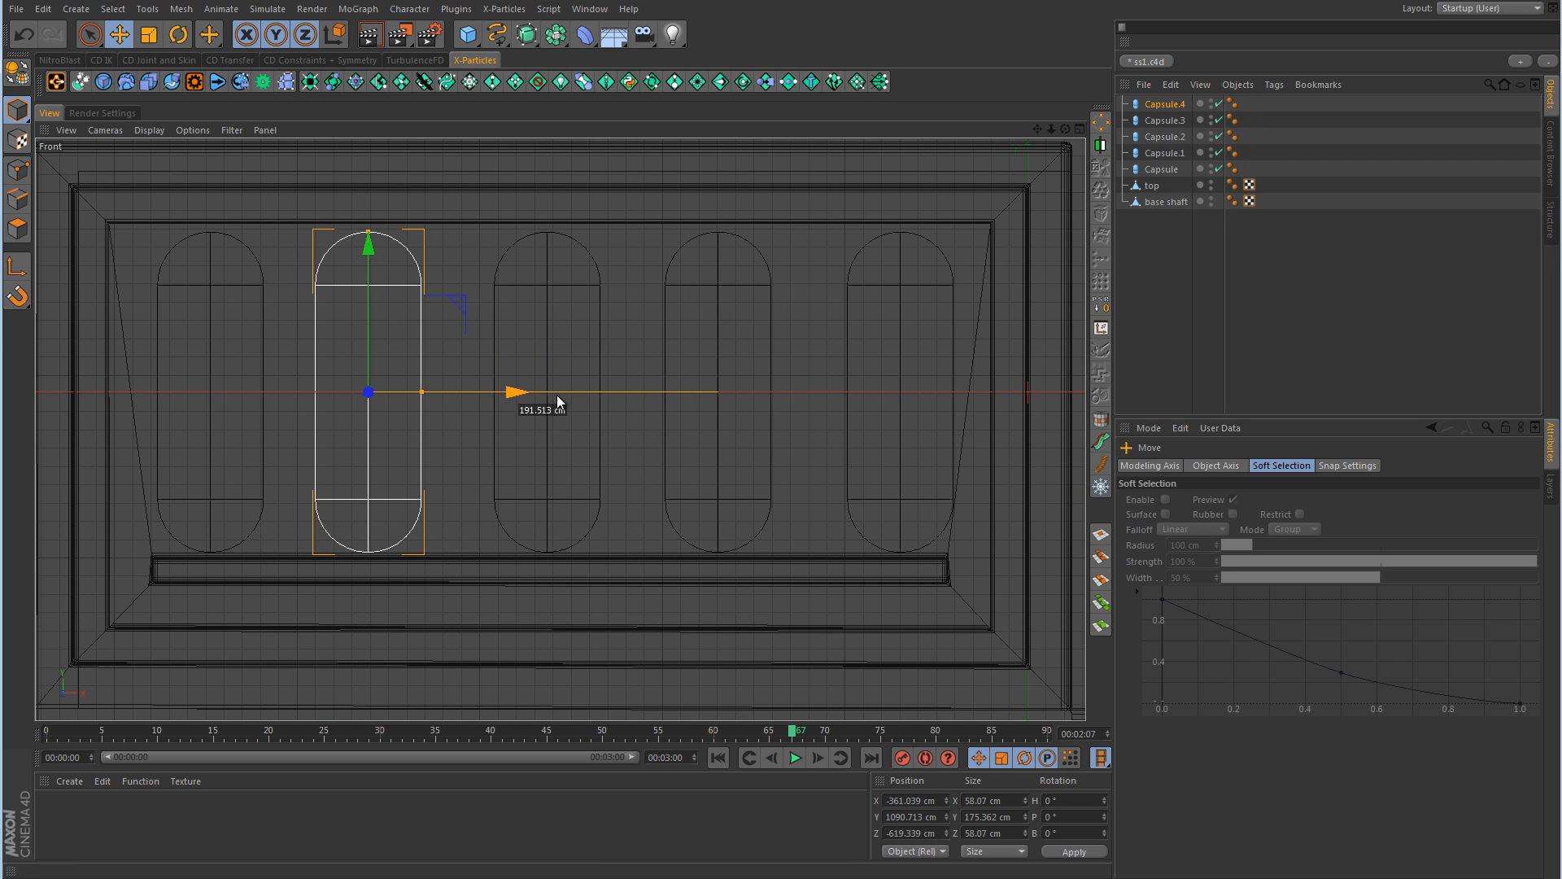
middle_click(608, 372)
middle_click(380, 330)
left_click_drag(814, 329, 763, 275, "alt")
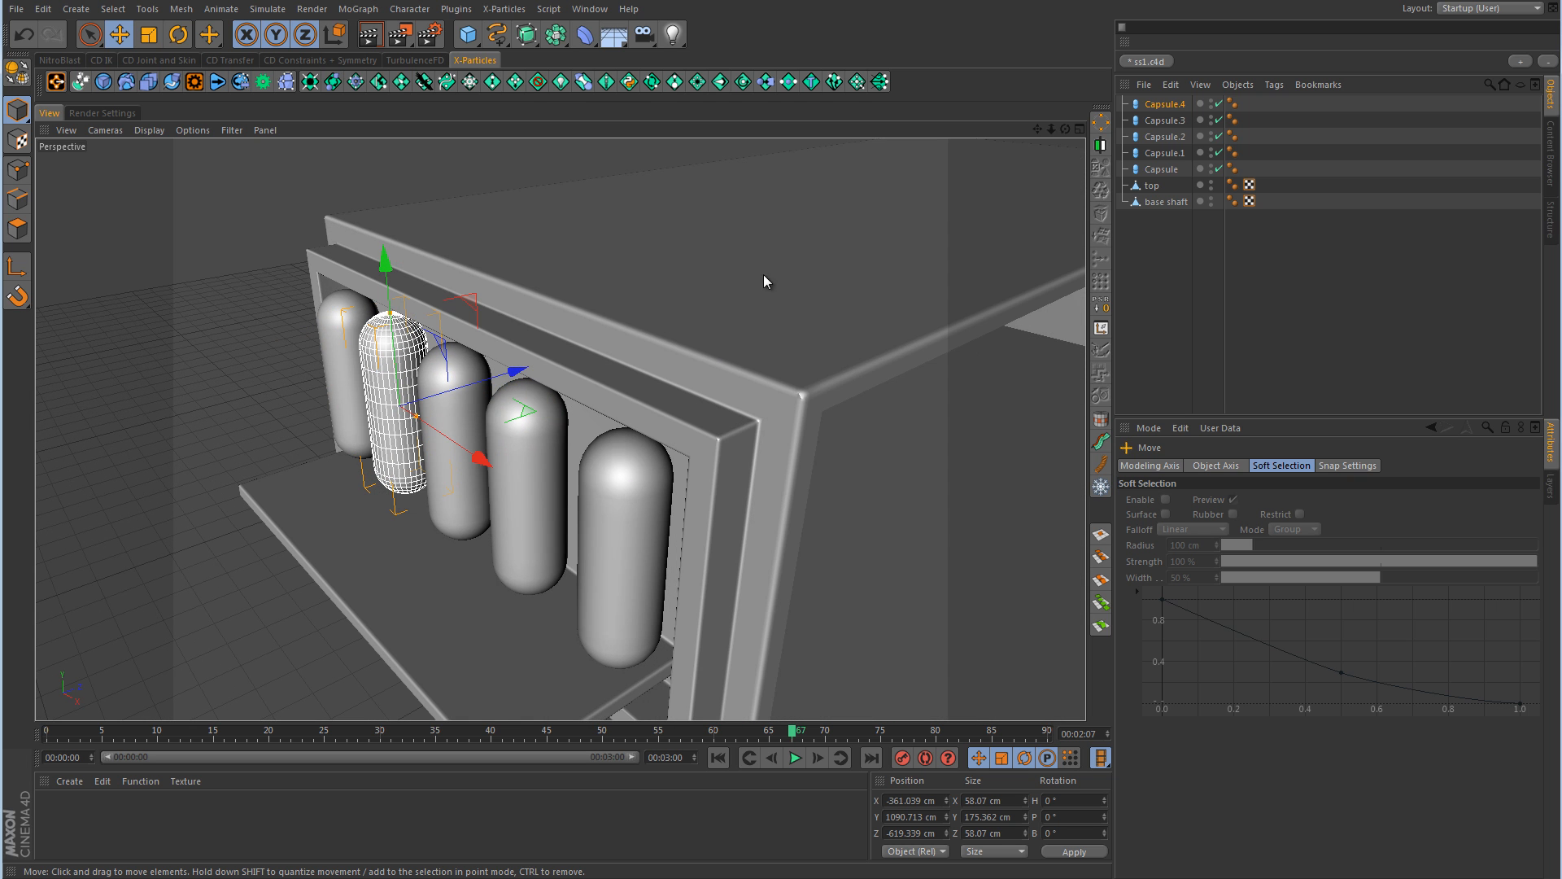
- Add a Sphere primitive of type Hemisphere and raise it above the block's roof to Y about 1414 cm
left_click(470, 36)
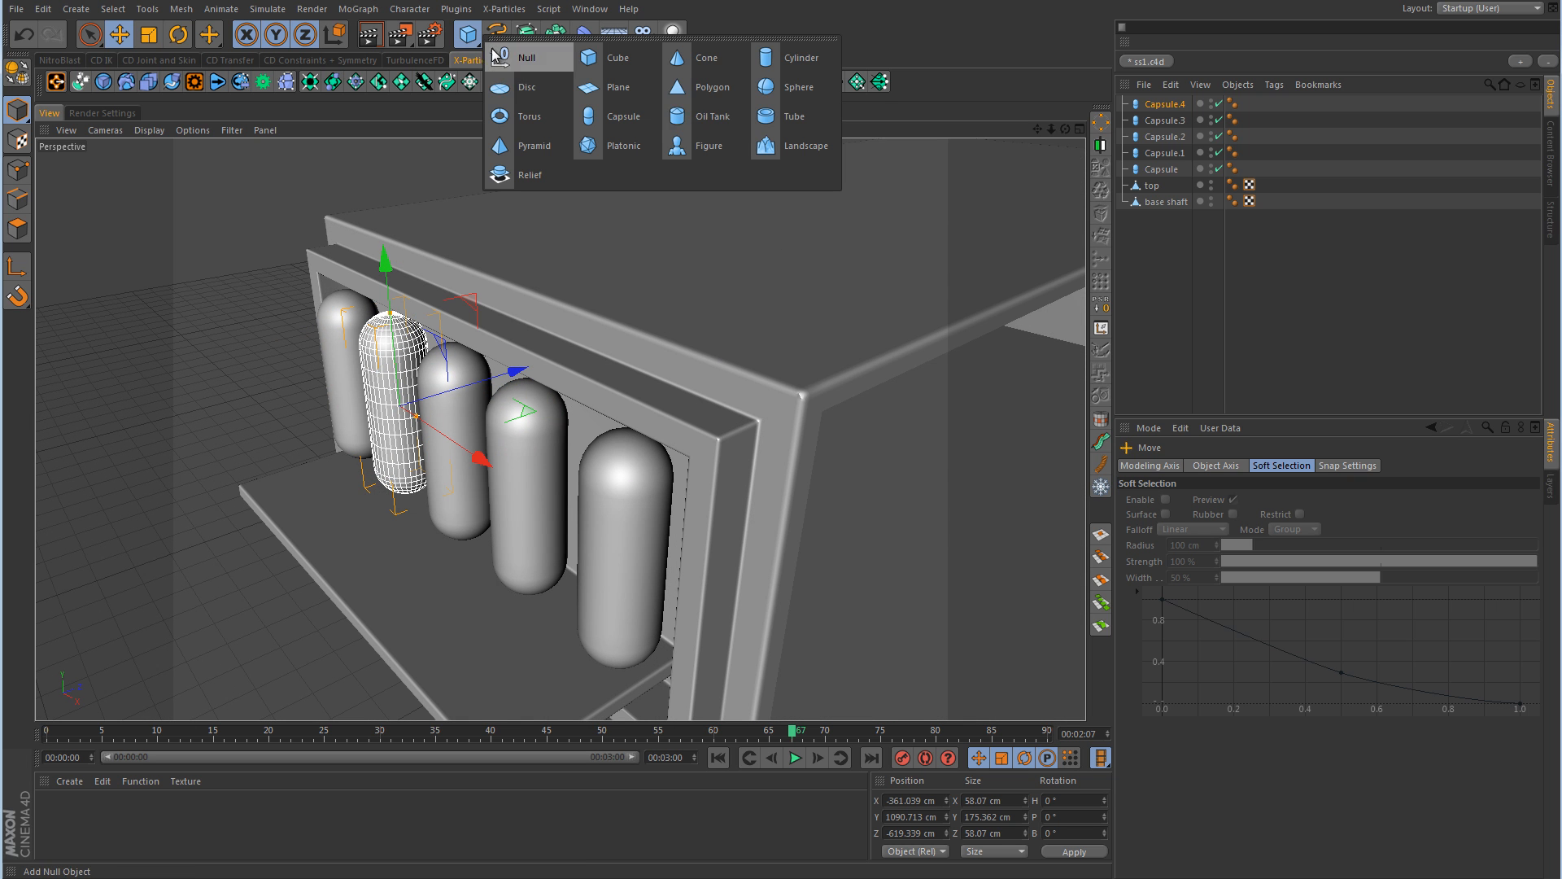
left_click(797, 89)
left_click(1260, 532)
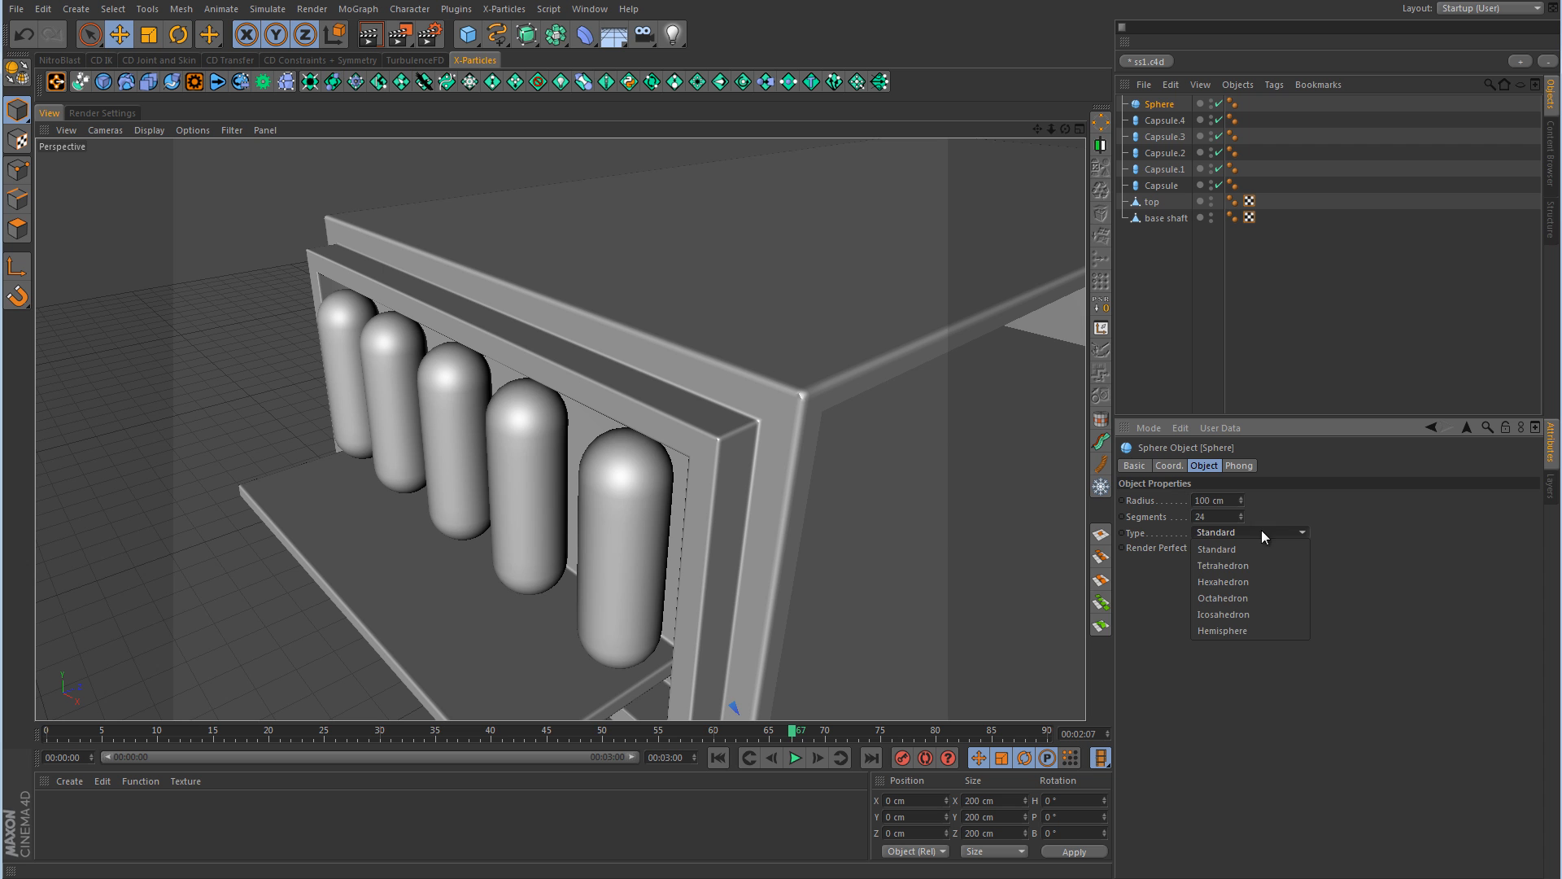
left_click(1253, 630)
left_click_drag(949, 506, 710, 377, "alt")
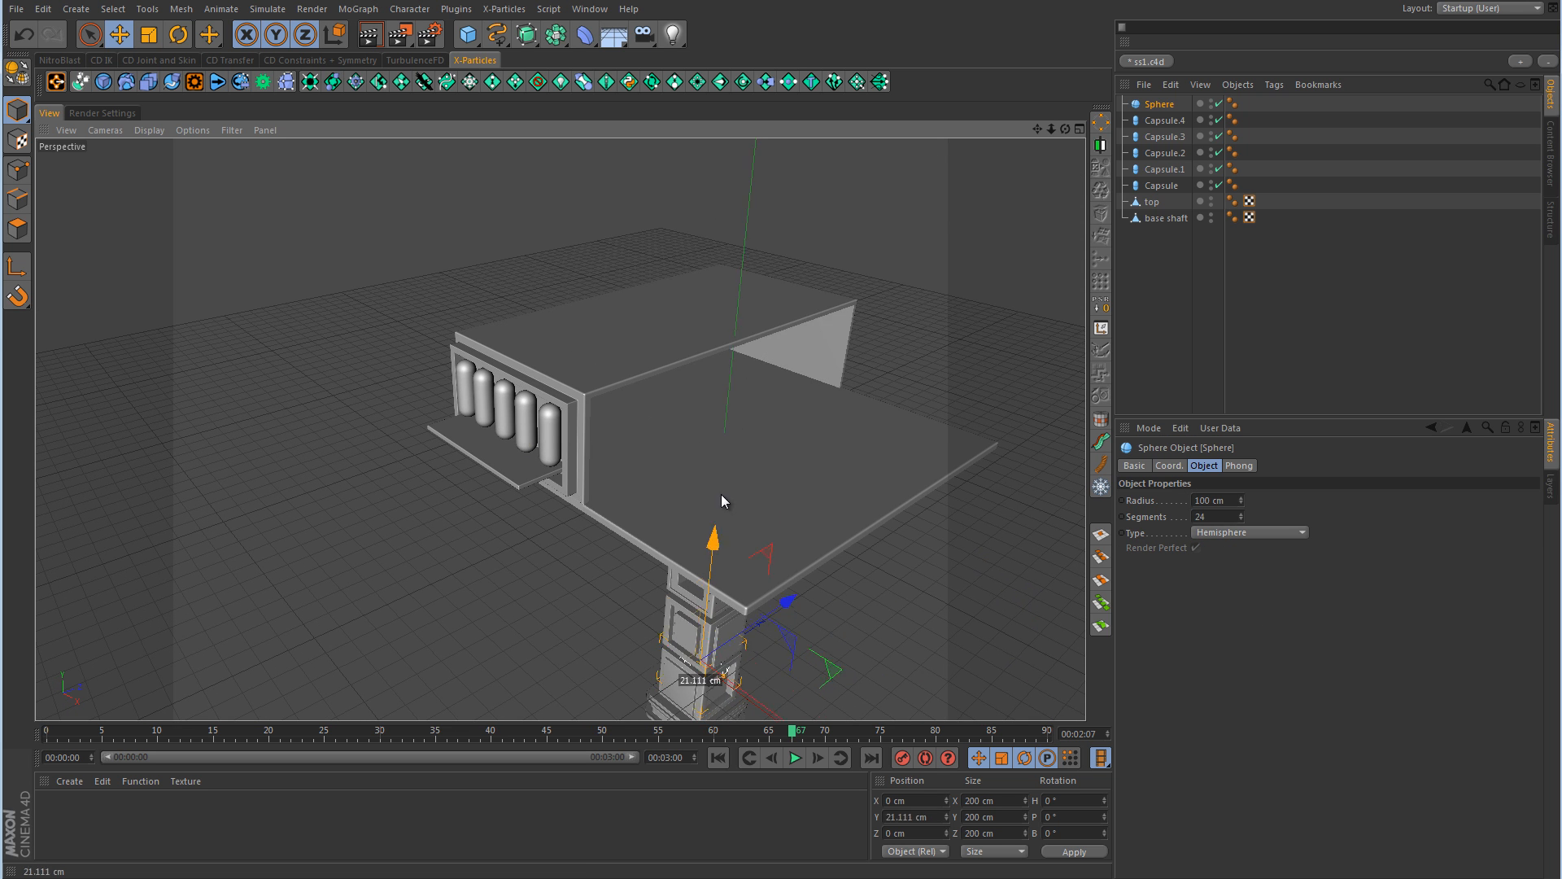
left_click_drag(721, 497, 737, 492)
- Set the hemisphere's segments to 40
left_click(1201, 516)
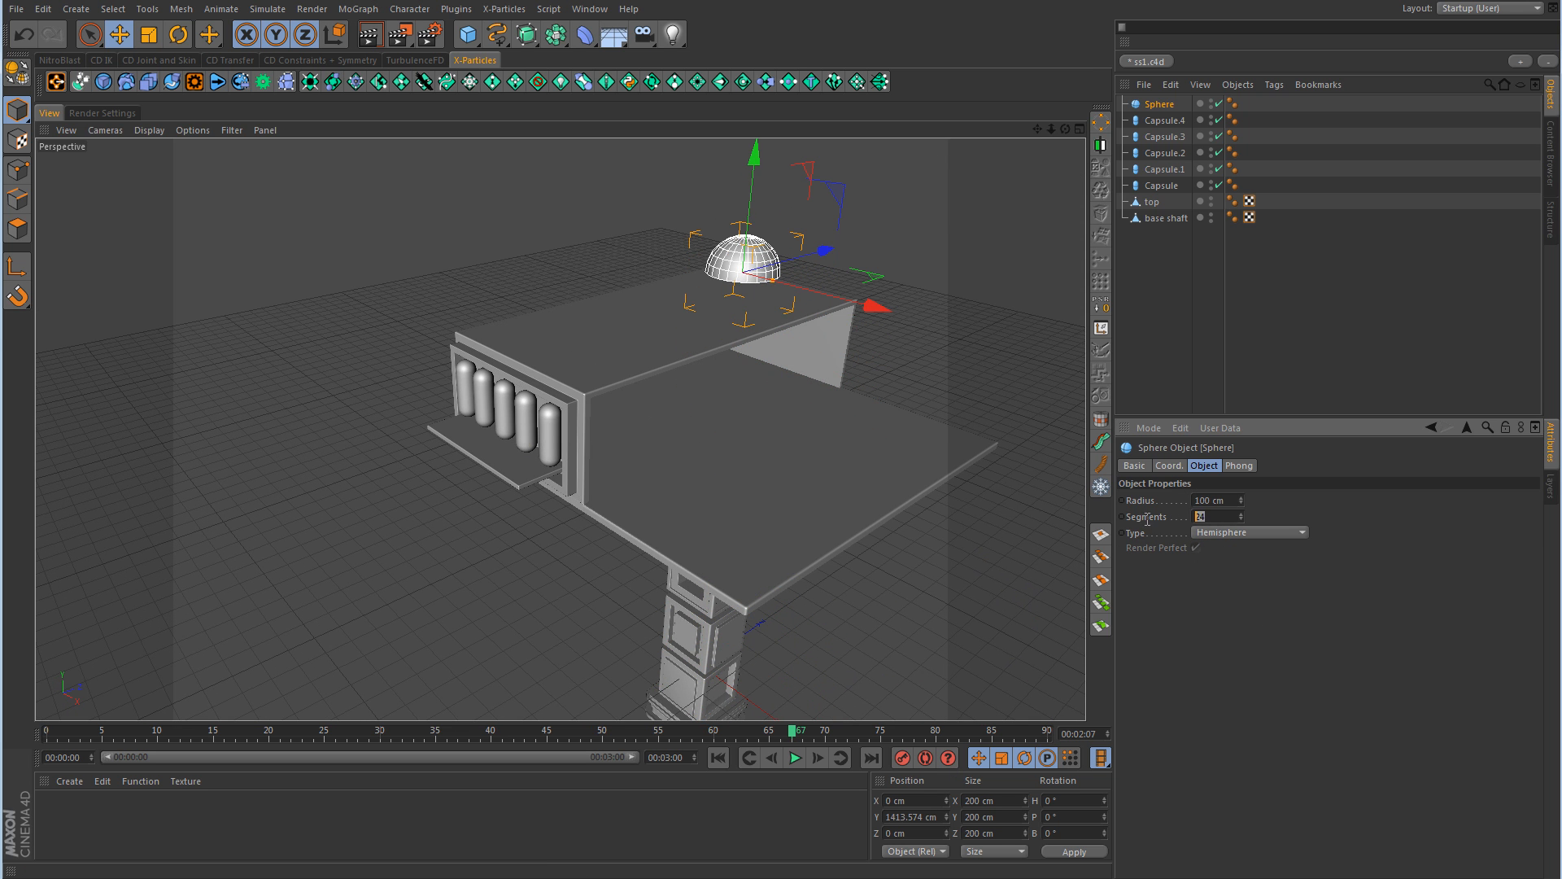
type("40")
key("Return")
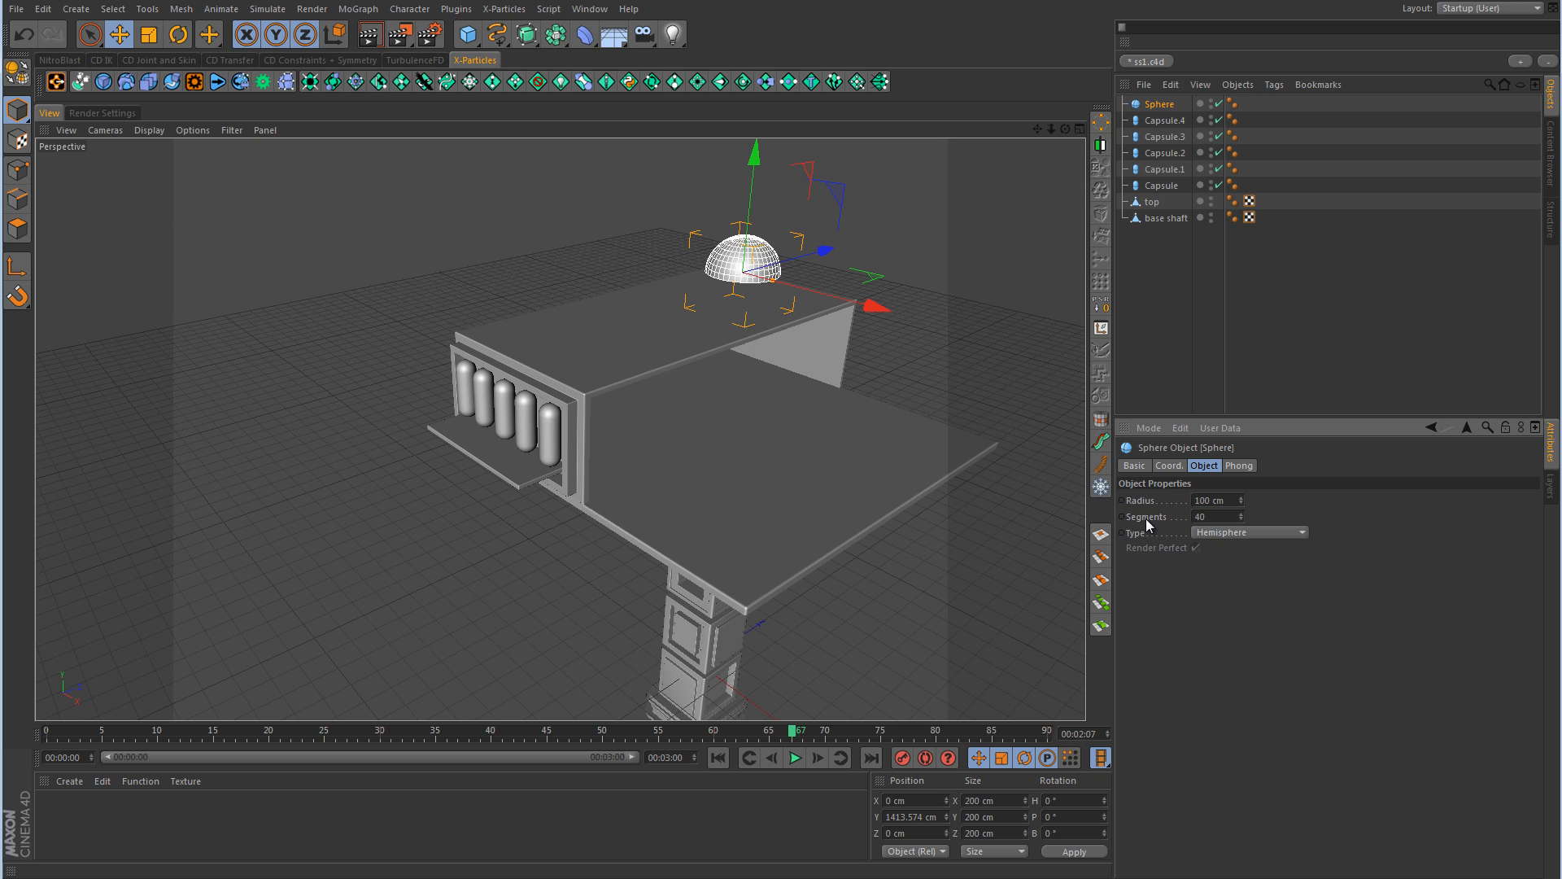
- Move the hemisphere in the top view over the block's roof, near the end with the capsules
middle_click(880, 283)
middle_click(869, 293)
right_click_drag(844, 329, 656, 395, "alt")
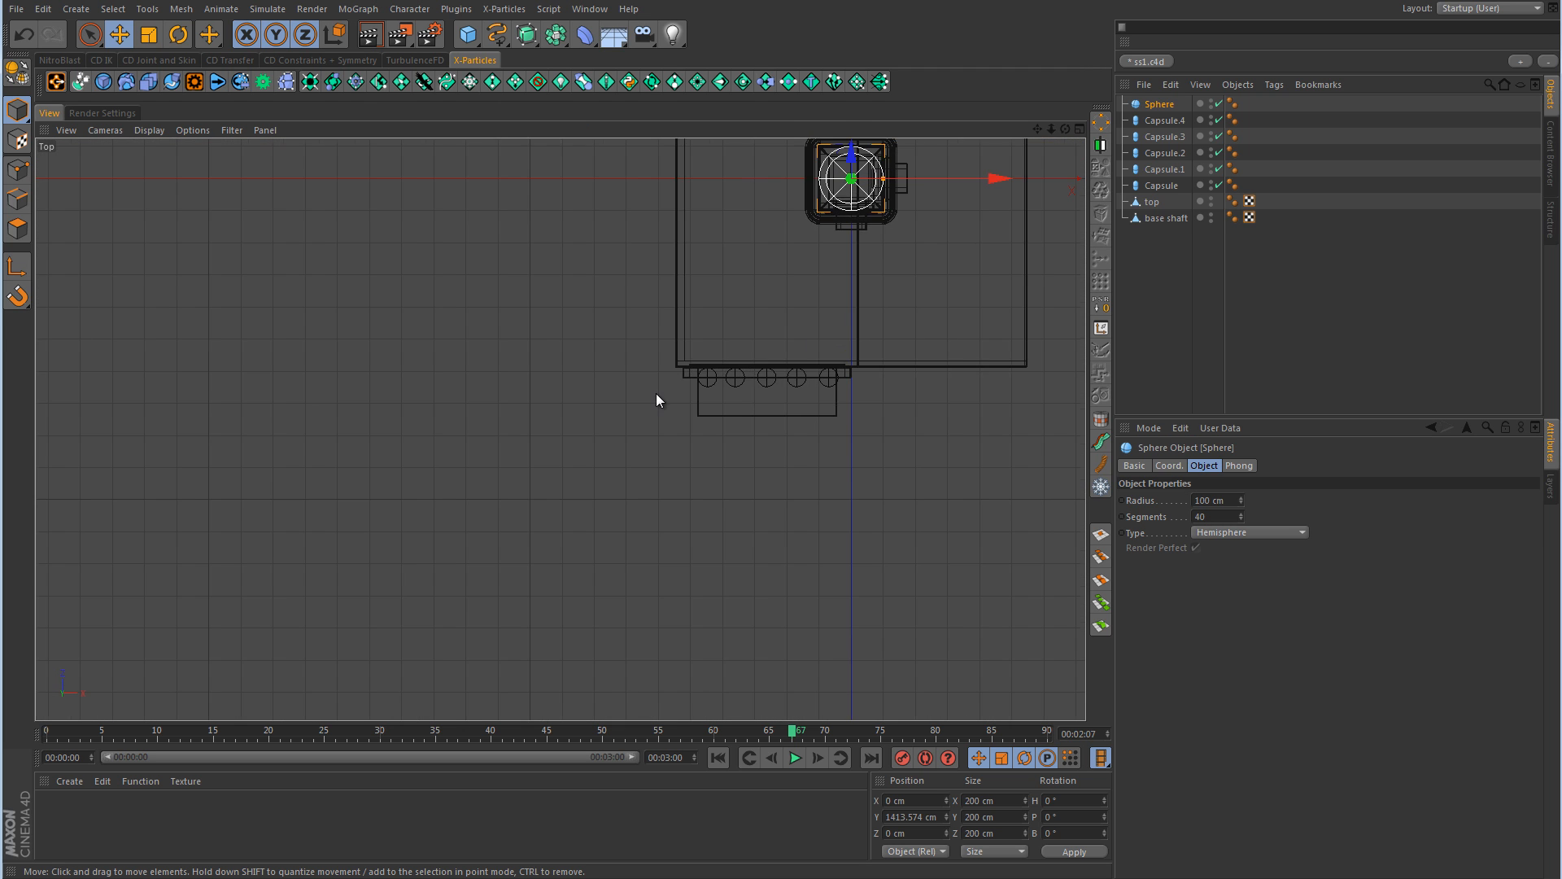
middle_click_drag(842, 324, 702, 466, "alt")
left_click_drag(755, 276, 699, 373)
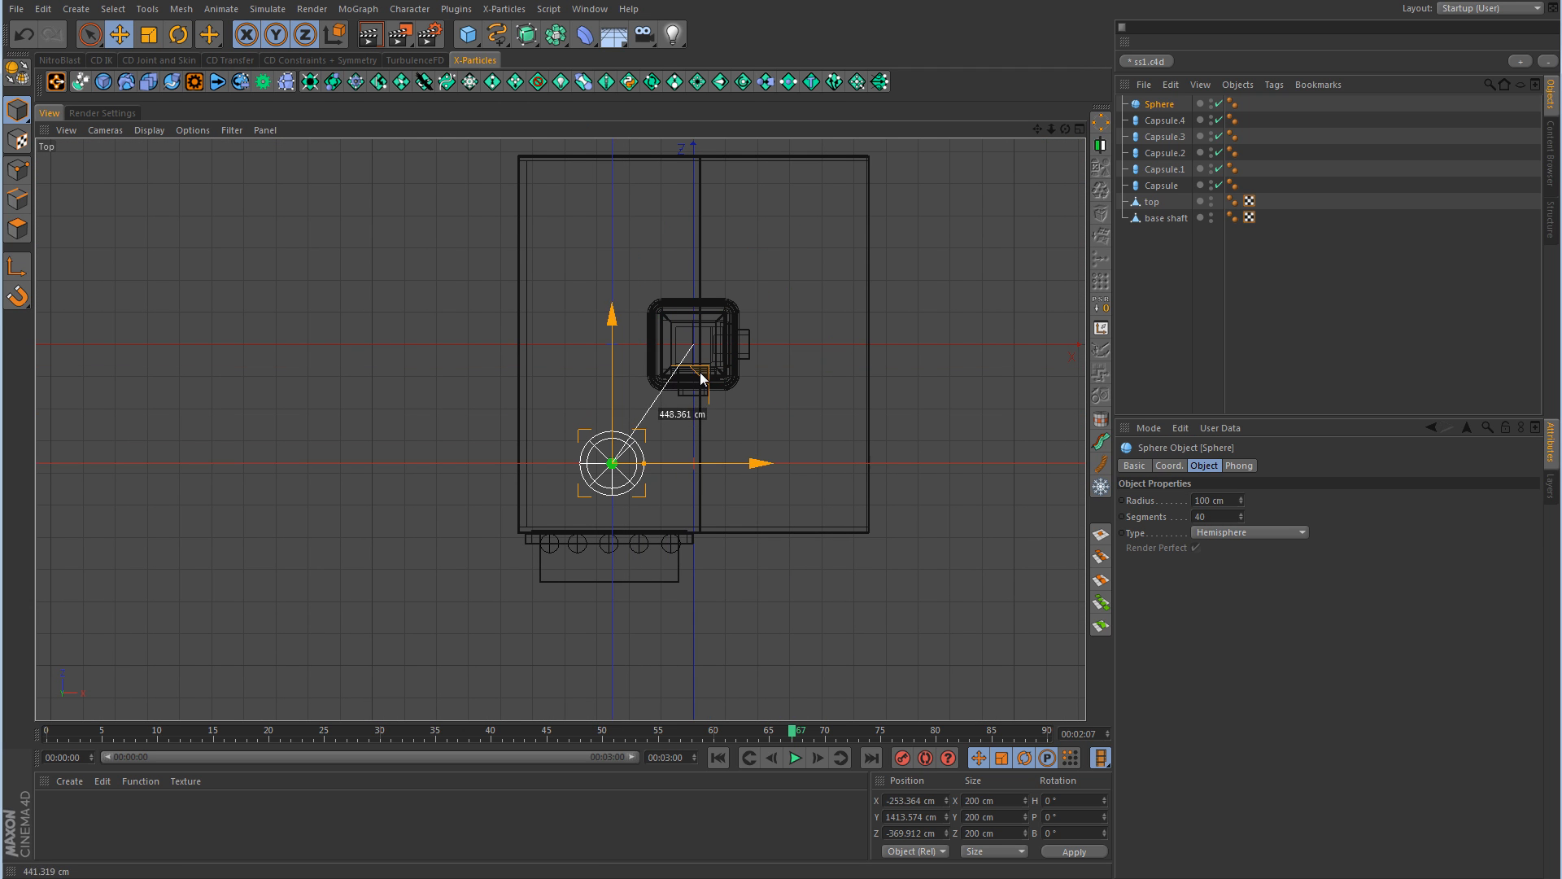
- Set the top view's display to Gouraud Shading with Wireframe
left_click(149, 130)
left_click(189, 155)
left_click(150, 130)
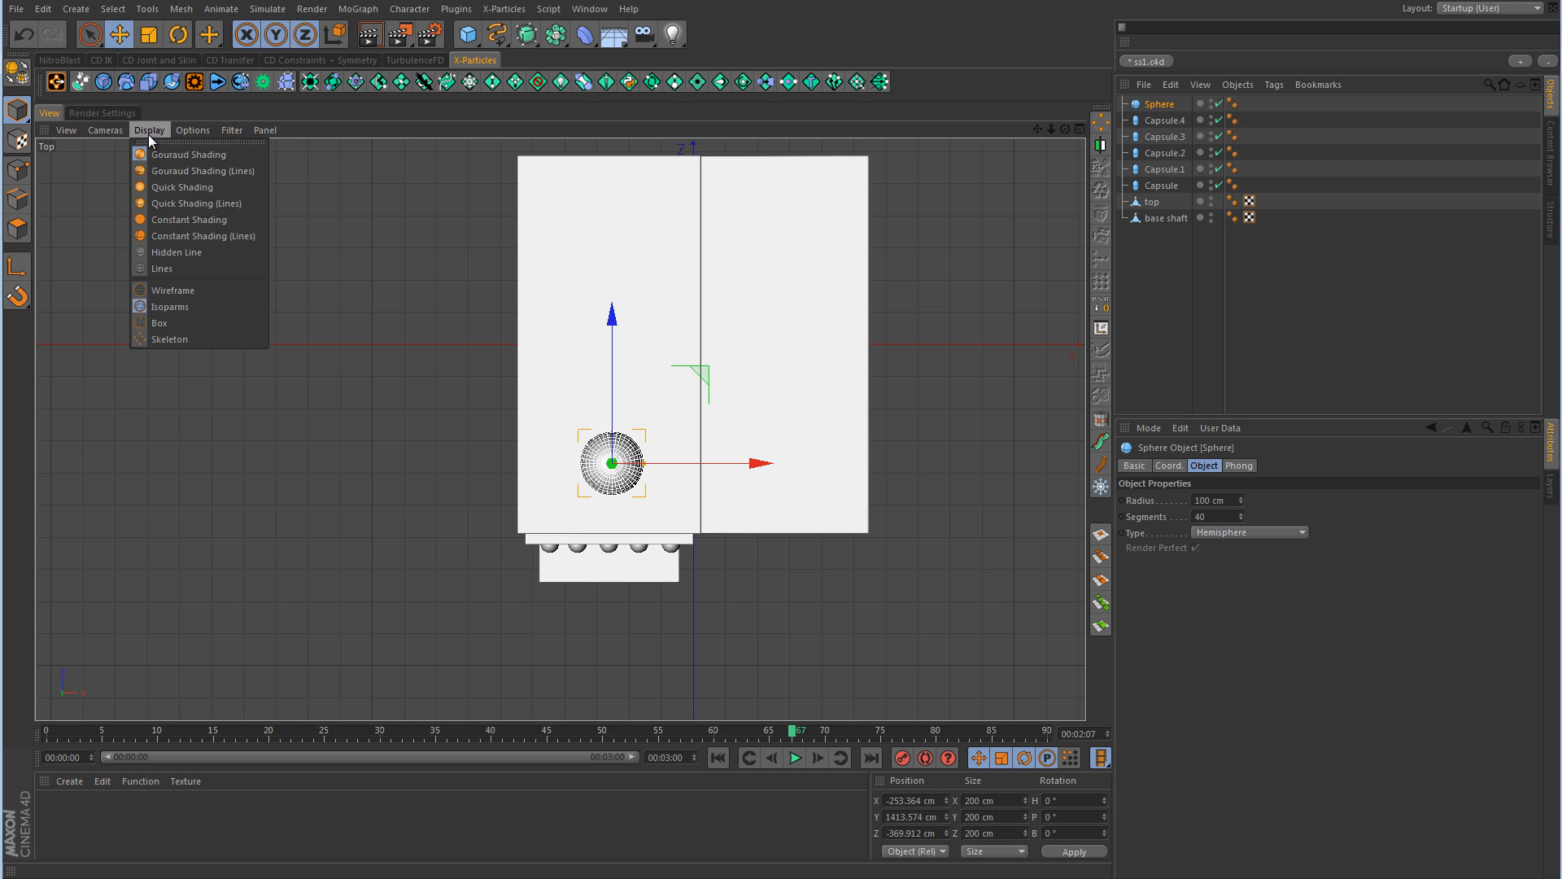
left_click(173, 291)
- Enlarge the hemisphere to a radius of about 164 cm and reposition it at about X -267 cm, Z -336 cm
right_click_drag(602, 563, 662, 563, "alt")
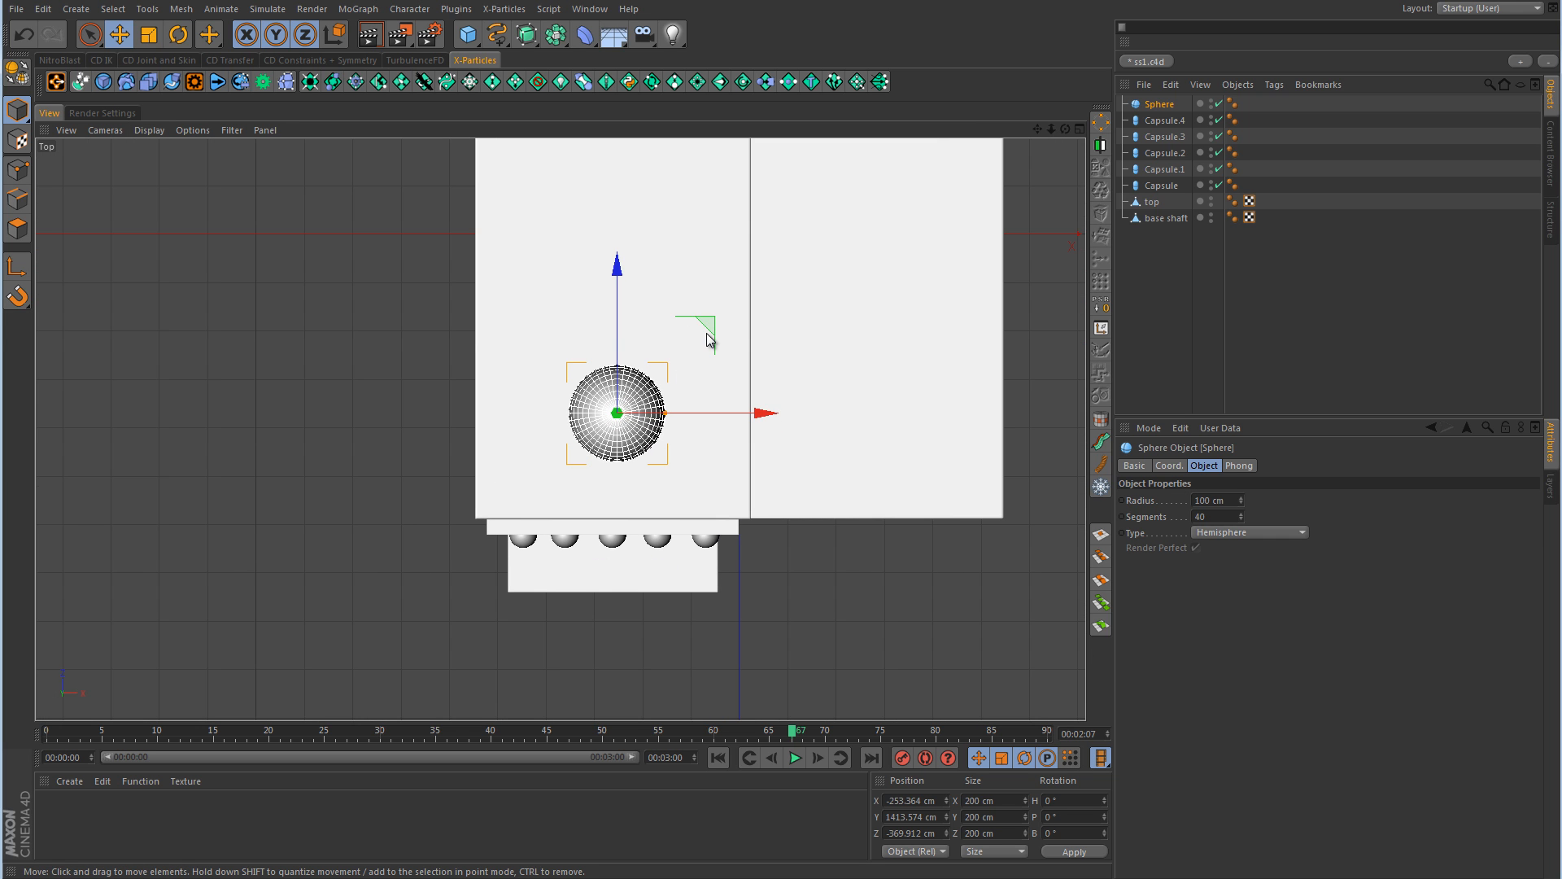
left_click_drag(708, 332, 695, 359)
left_click_drag(651, 444, 684, 453)
left_click_drag(694, 346, 700, 303)
- Duplicate the hemisphere along Z to the other end of the roof, at about Z 270 cm
middle_click_drag(817, 249, 784, 330, "alt")
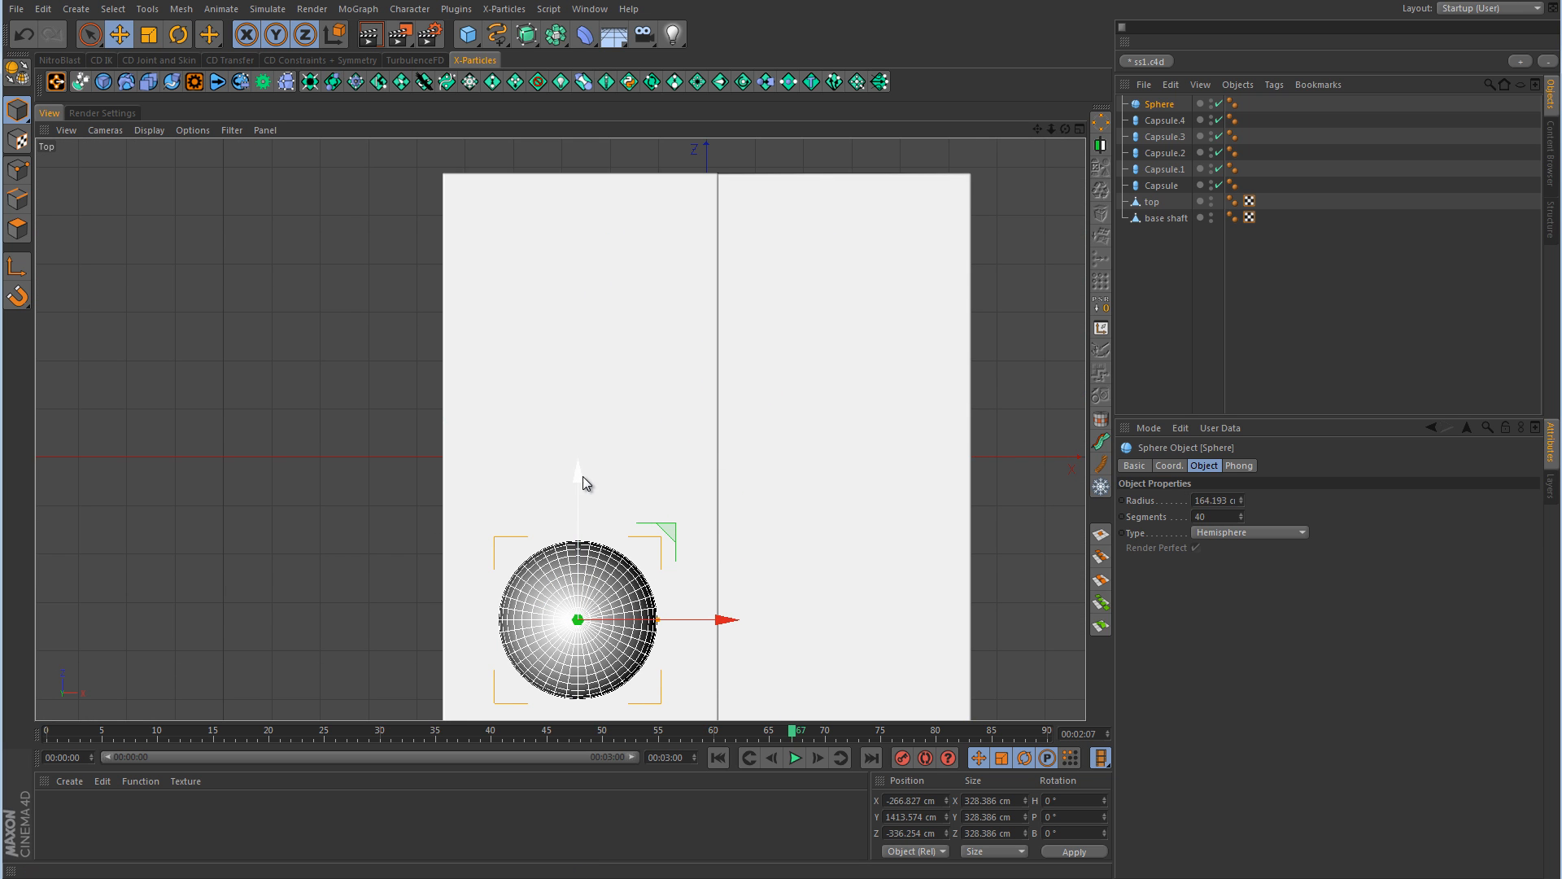
left_click_drag(582, 481, 582, 175, "ctrl")
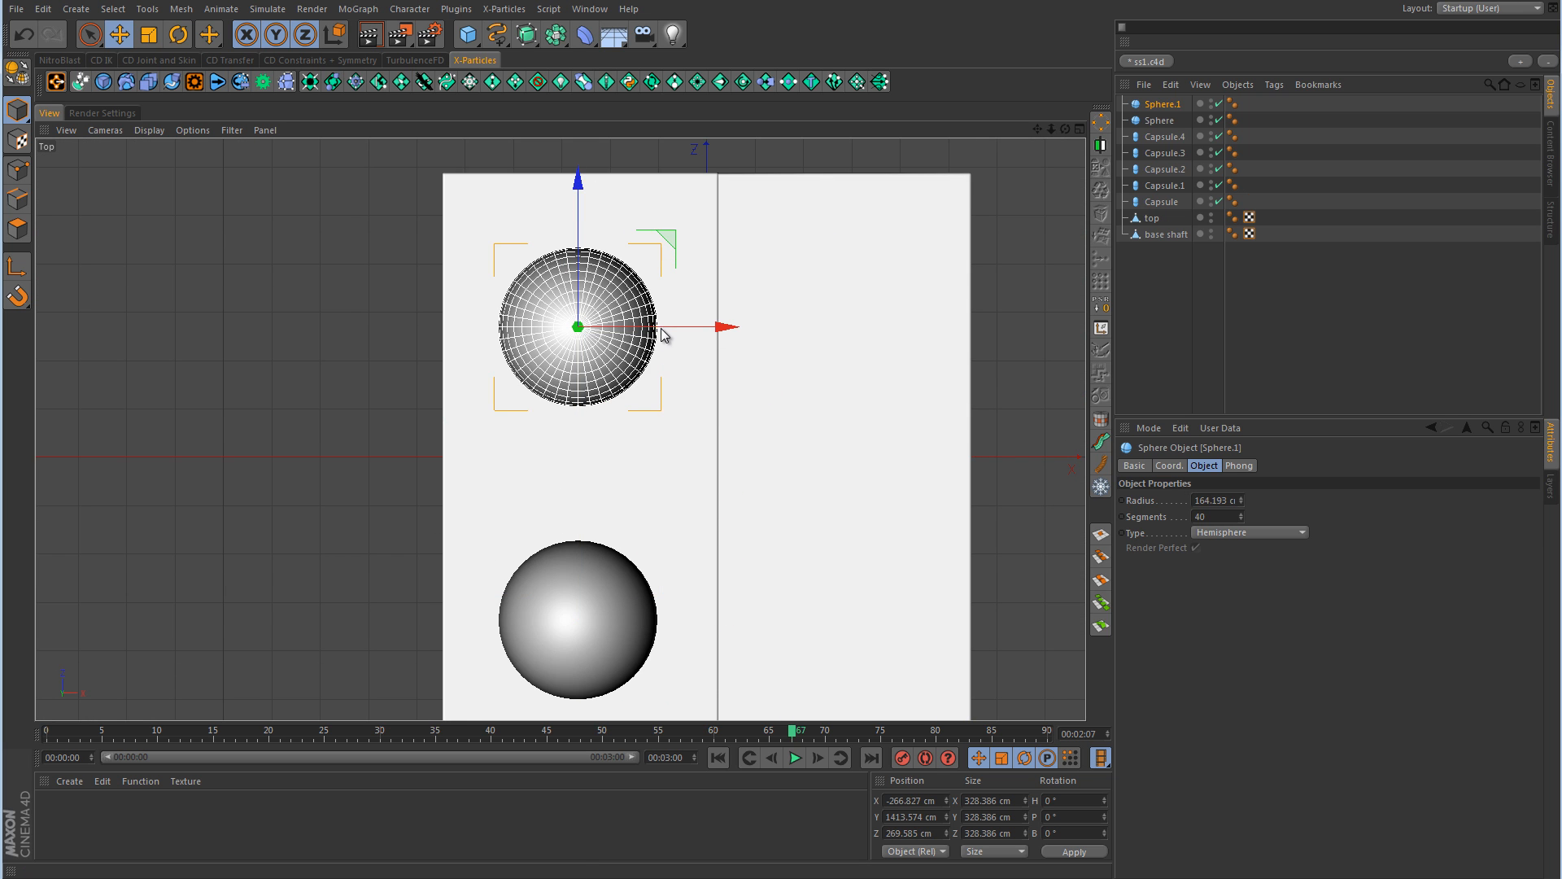
- Enlarge the duplicated hemisphere at the far end of the roof to a radius of about 248 cm
left_click_drag(657, 329, 712, 353)
middle_click(666, 362)
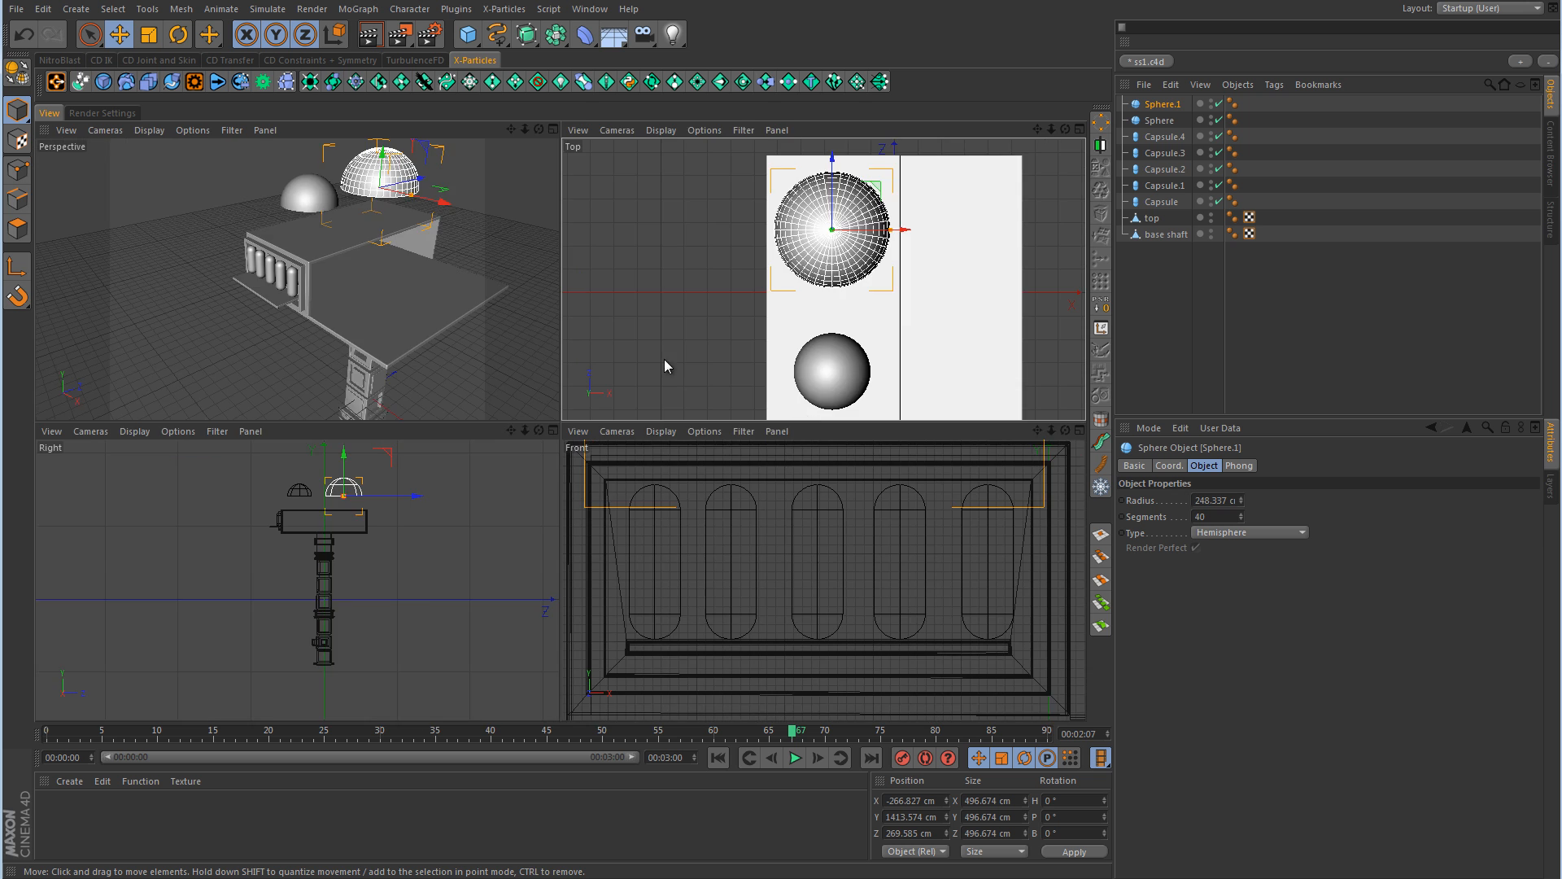
- Select both hemispheres and lower them together onto the block's roof, to about Y 1229 cm
middle_click(432, 290)
left_click(585, 253, "shift")
middle_click(914, 456)
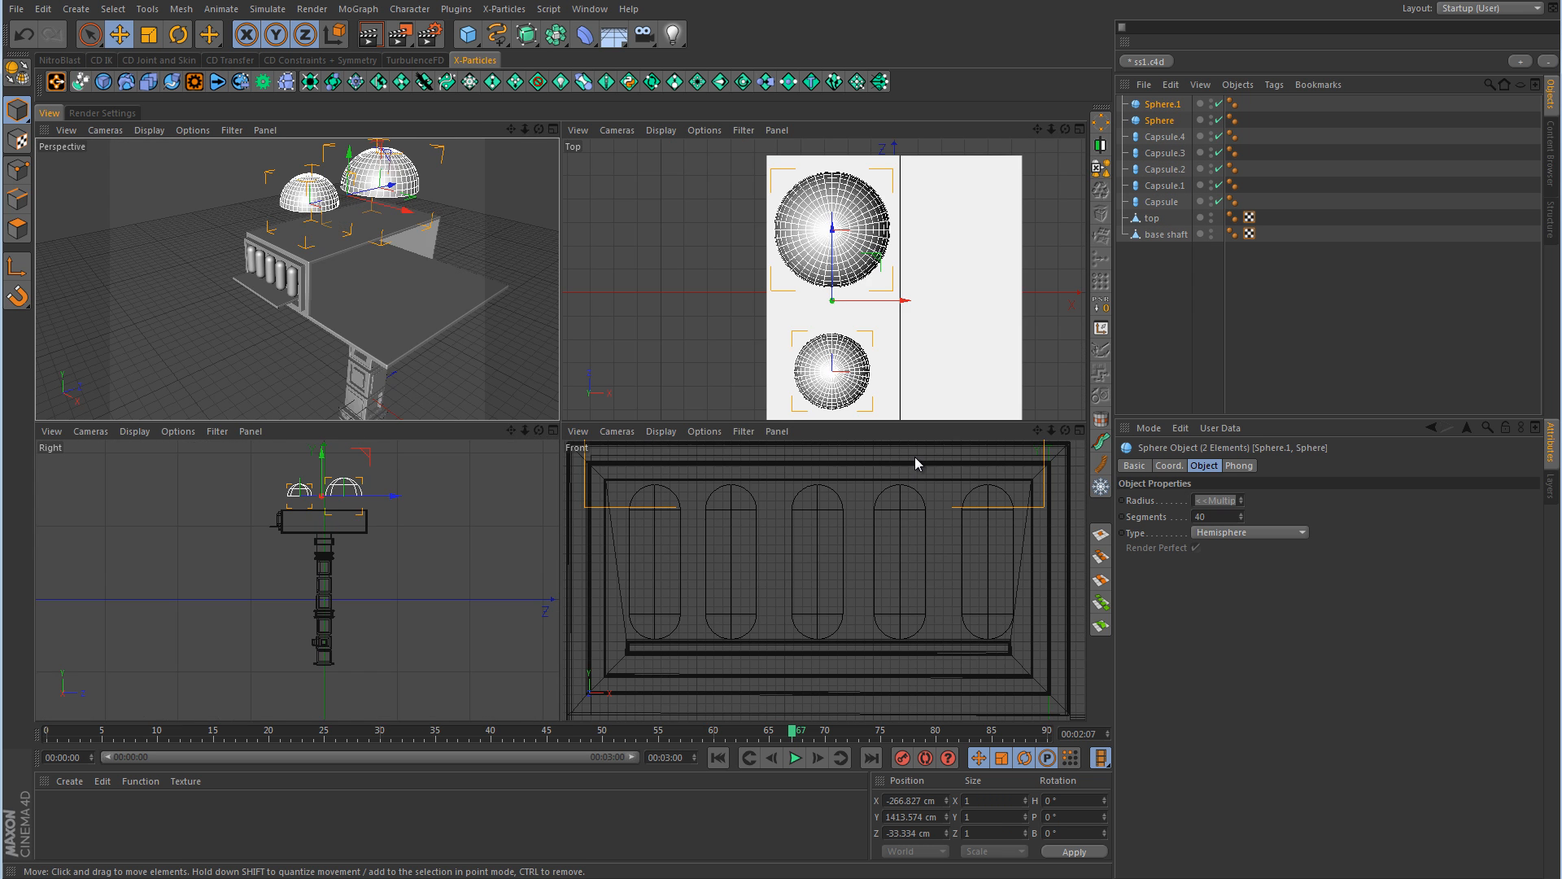
middle_click(412, 583)
scroll(824, 222, "up", 5)
scroll(708, 404, "up", 5)
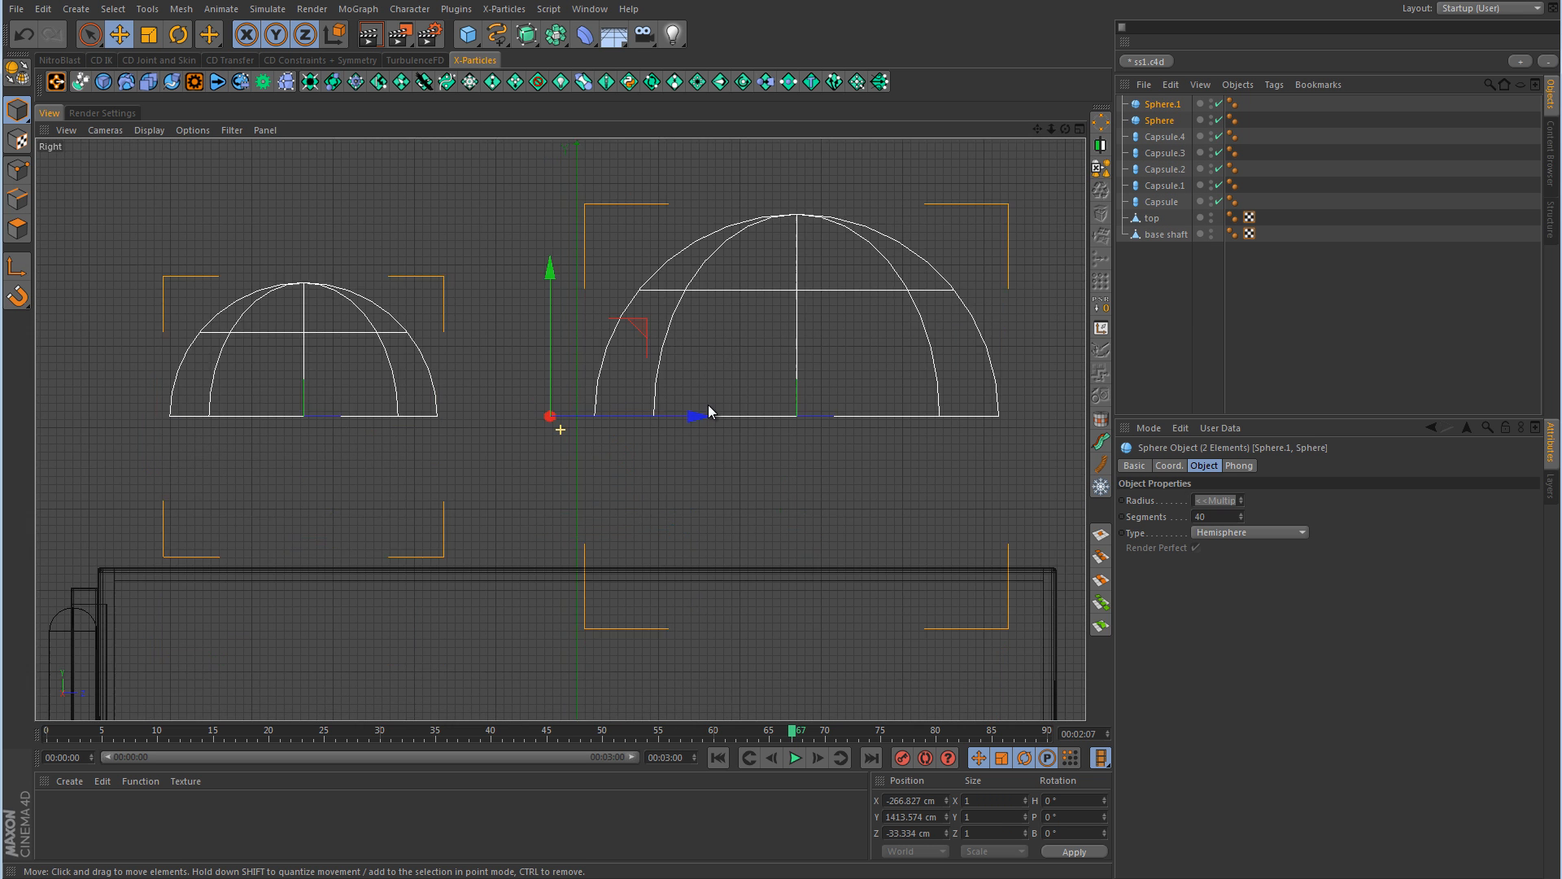
left_click_drag(531, 199, 542, 395)
middle_click(542, 393)
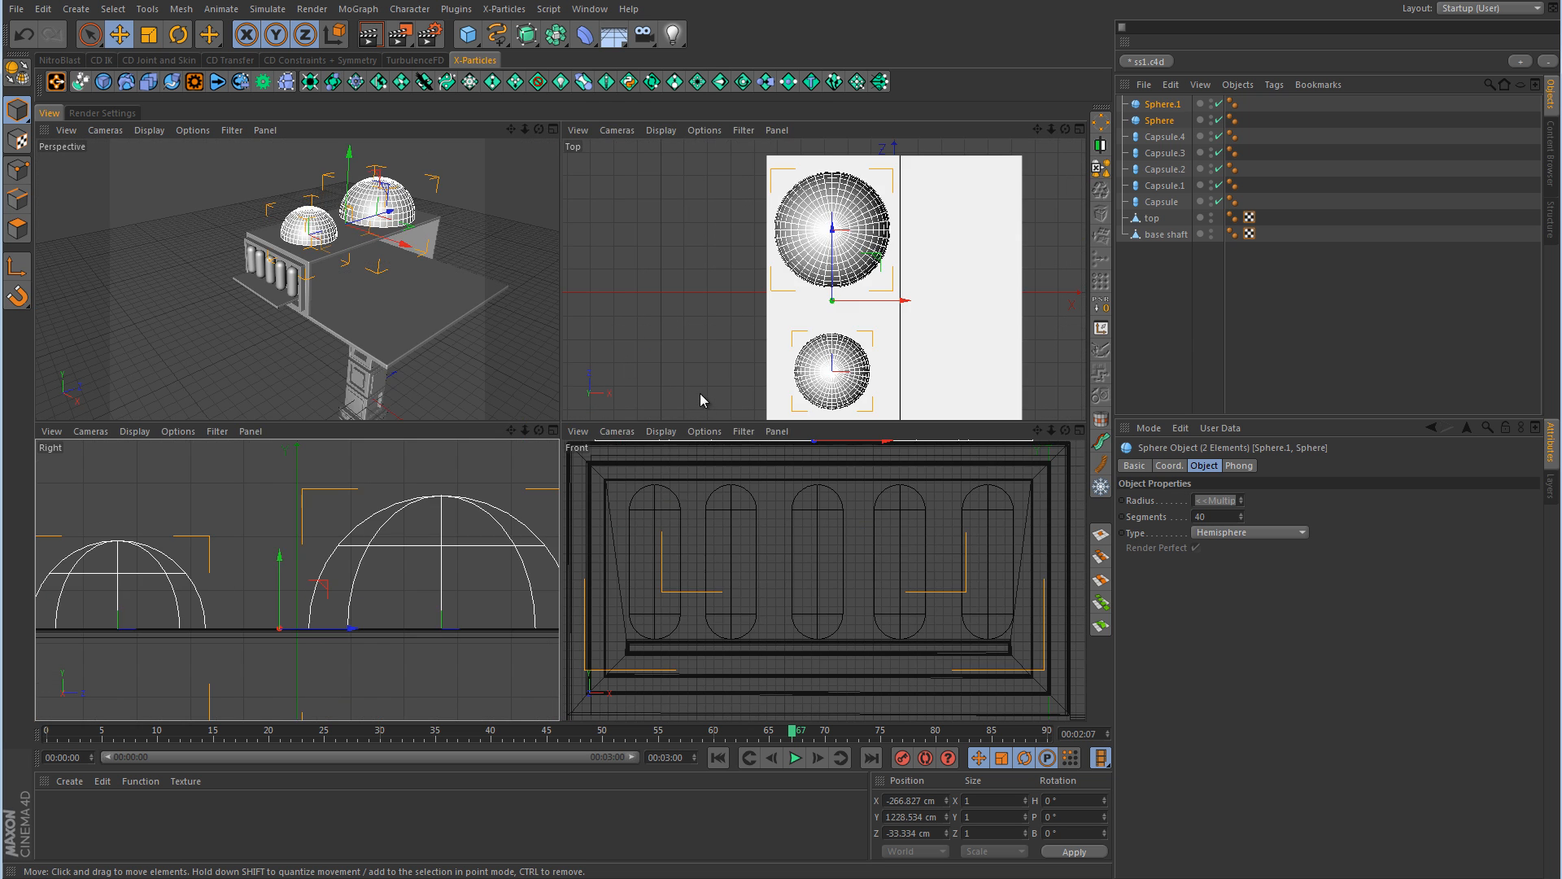
- Deselect the two domes and examine in perspective how they sit on the roof and on the whole station
middle_click(519, 246)
scroll(519, 246, "up", 6)
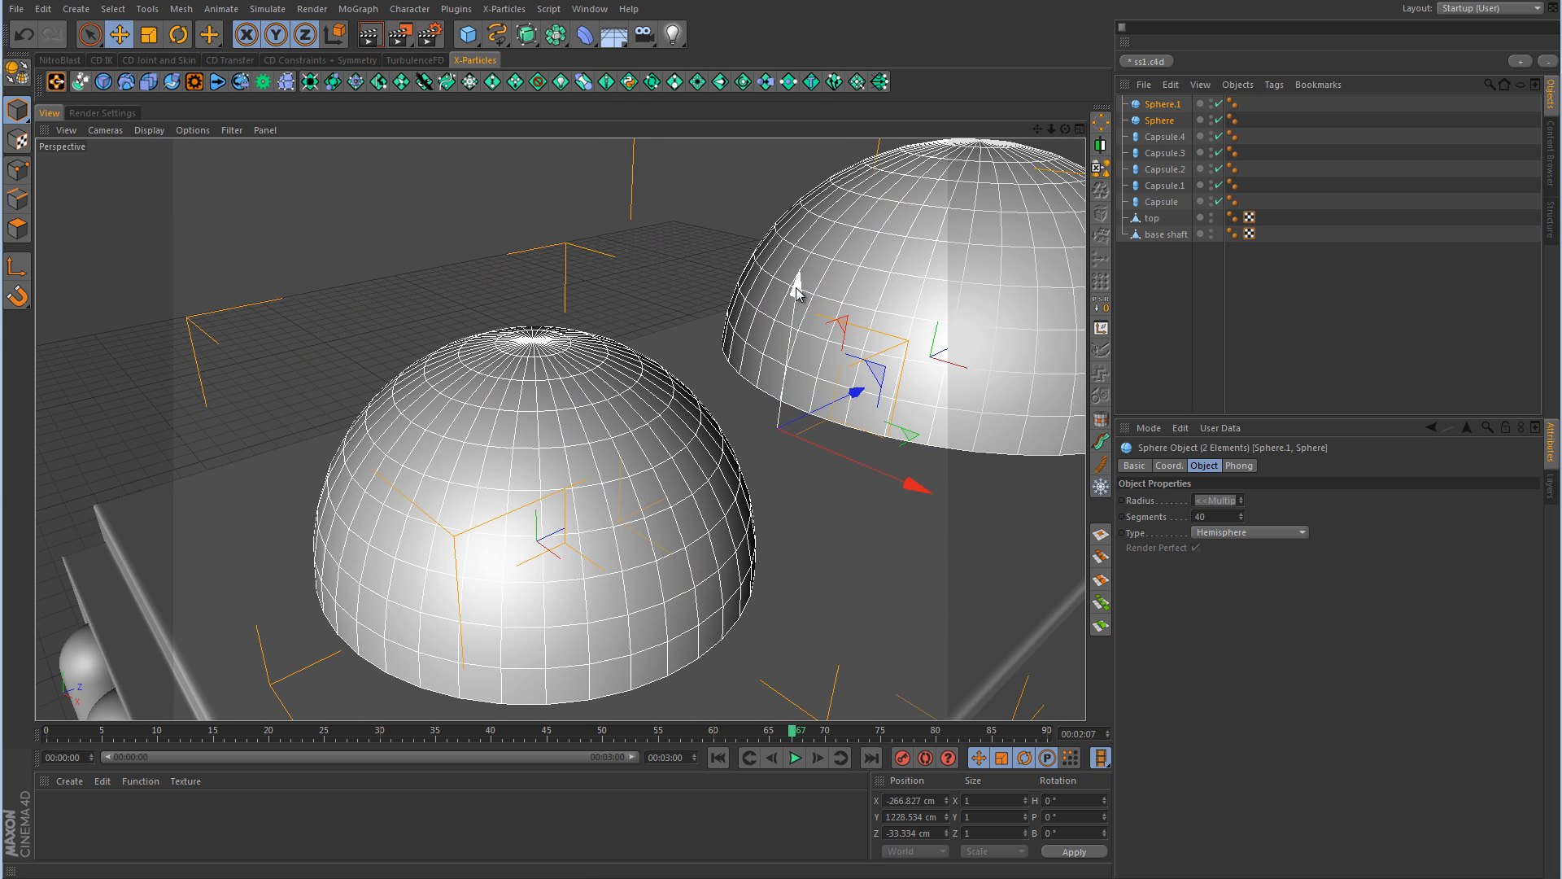
left_click(1370, 335)
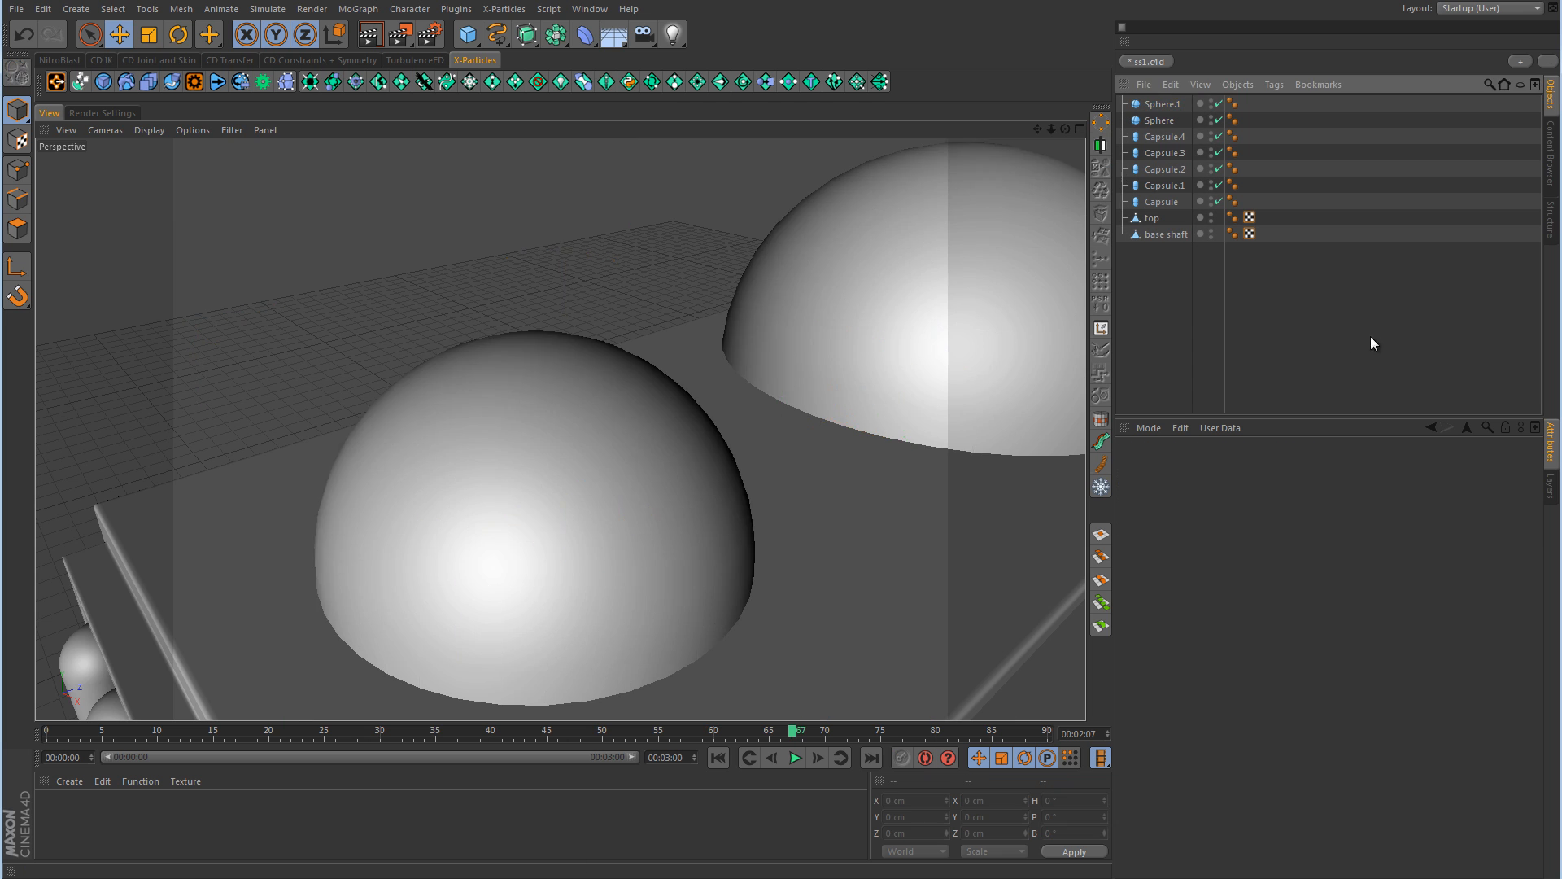
scroll(772, 454, "down", 6)
scroll(771, 453, "down", 3)
left_click_drag(866, 449, 833, 434, "alt")
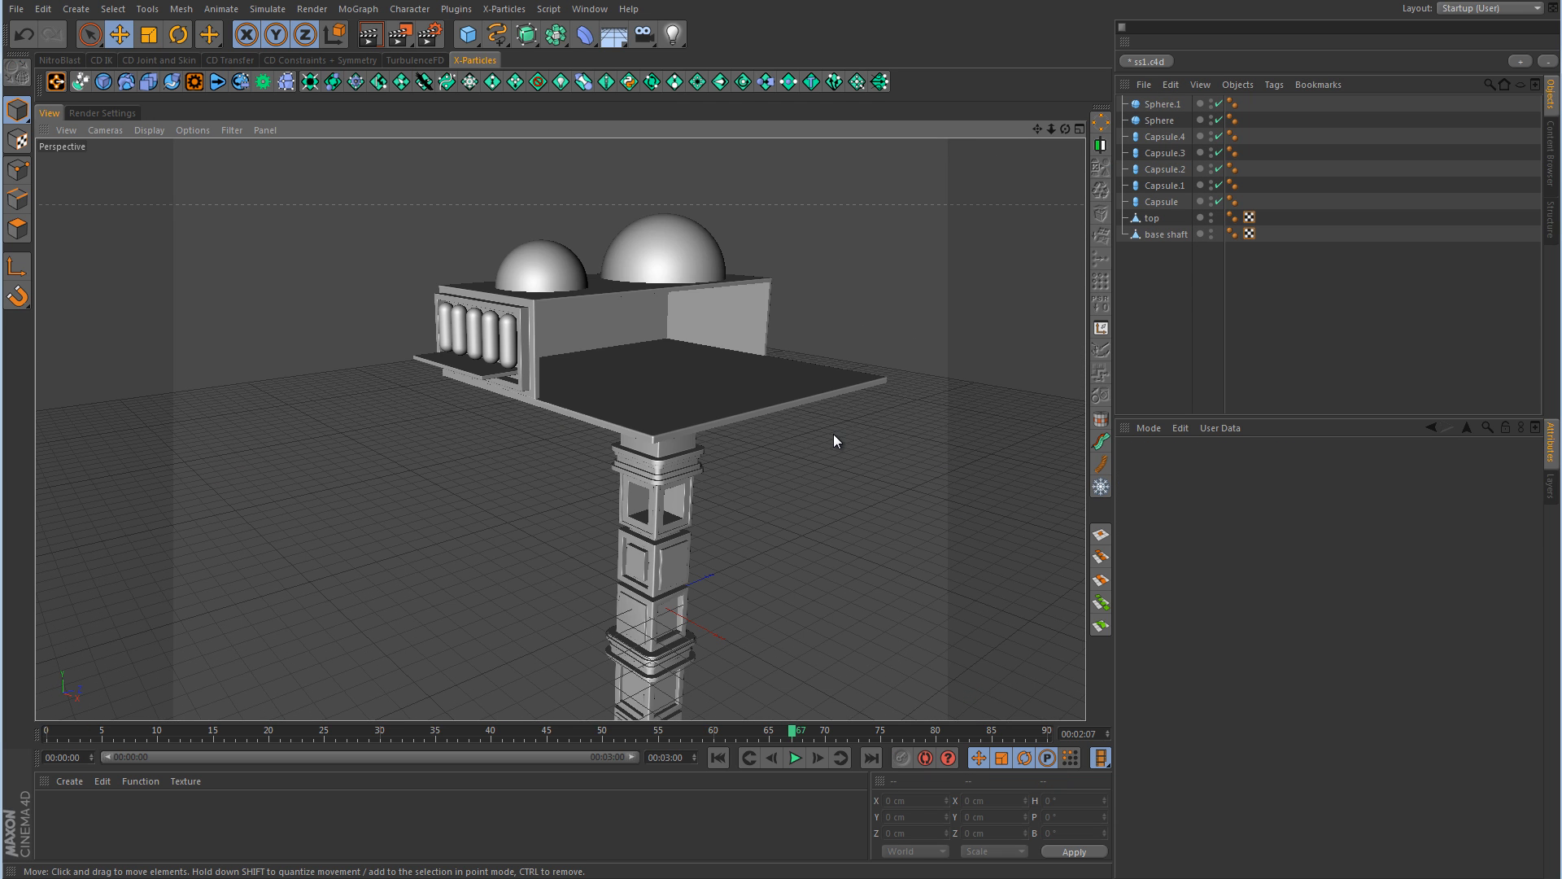